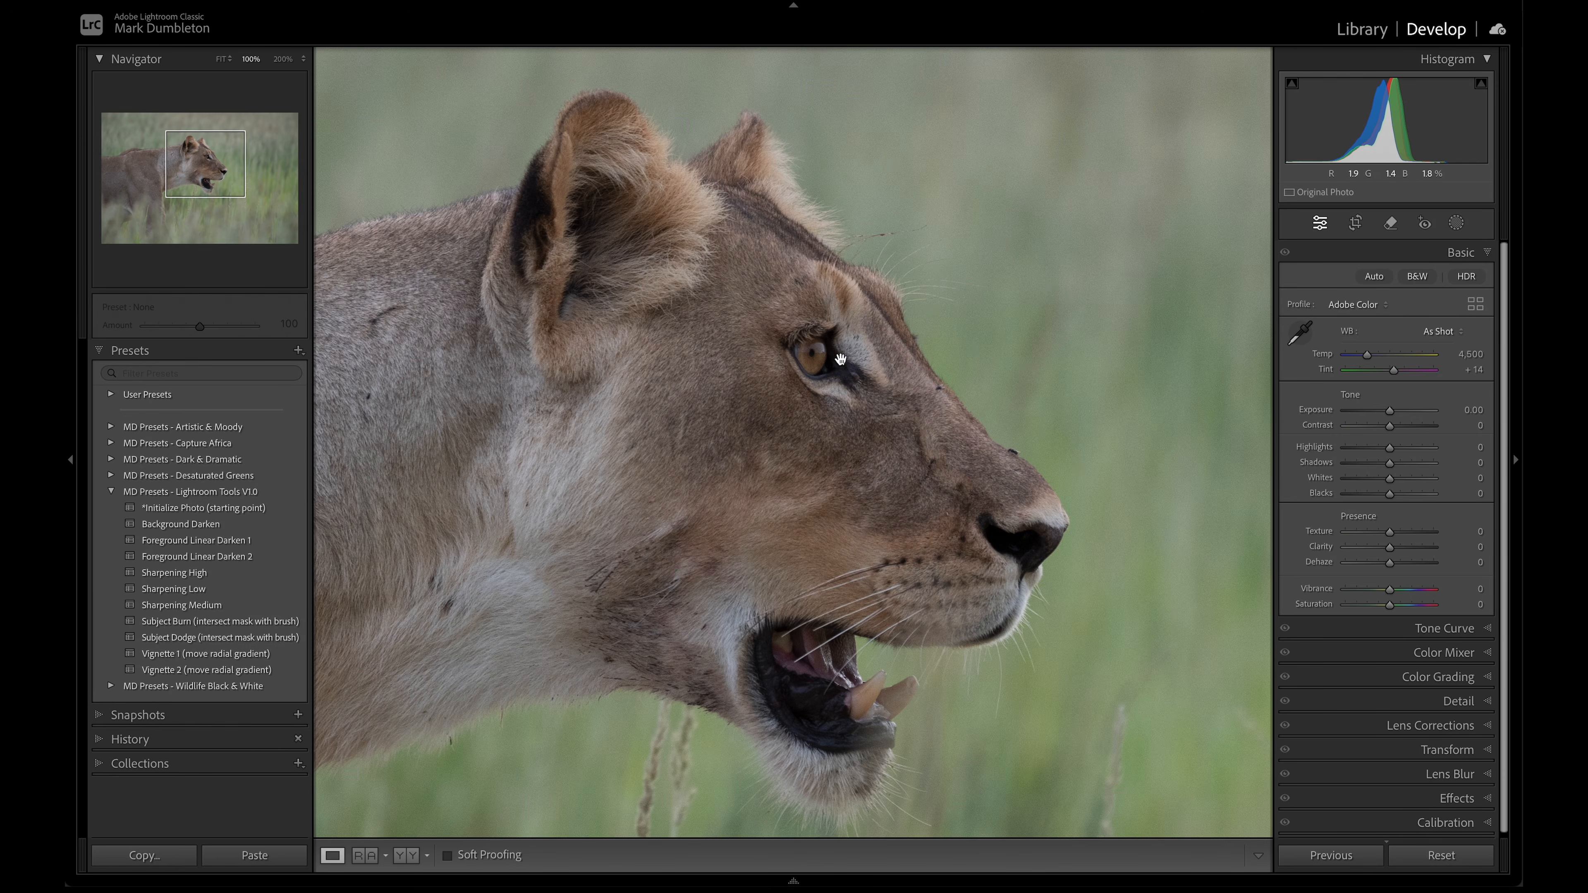
{"action": "left_click", "coordinate": [881, 305]}
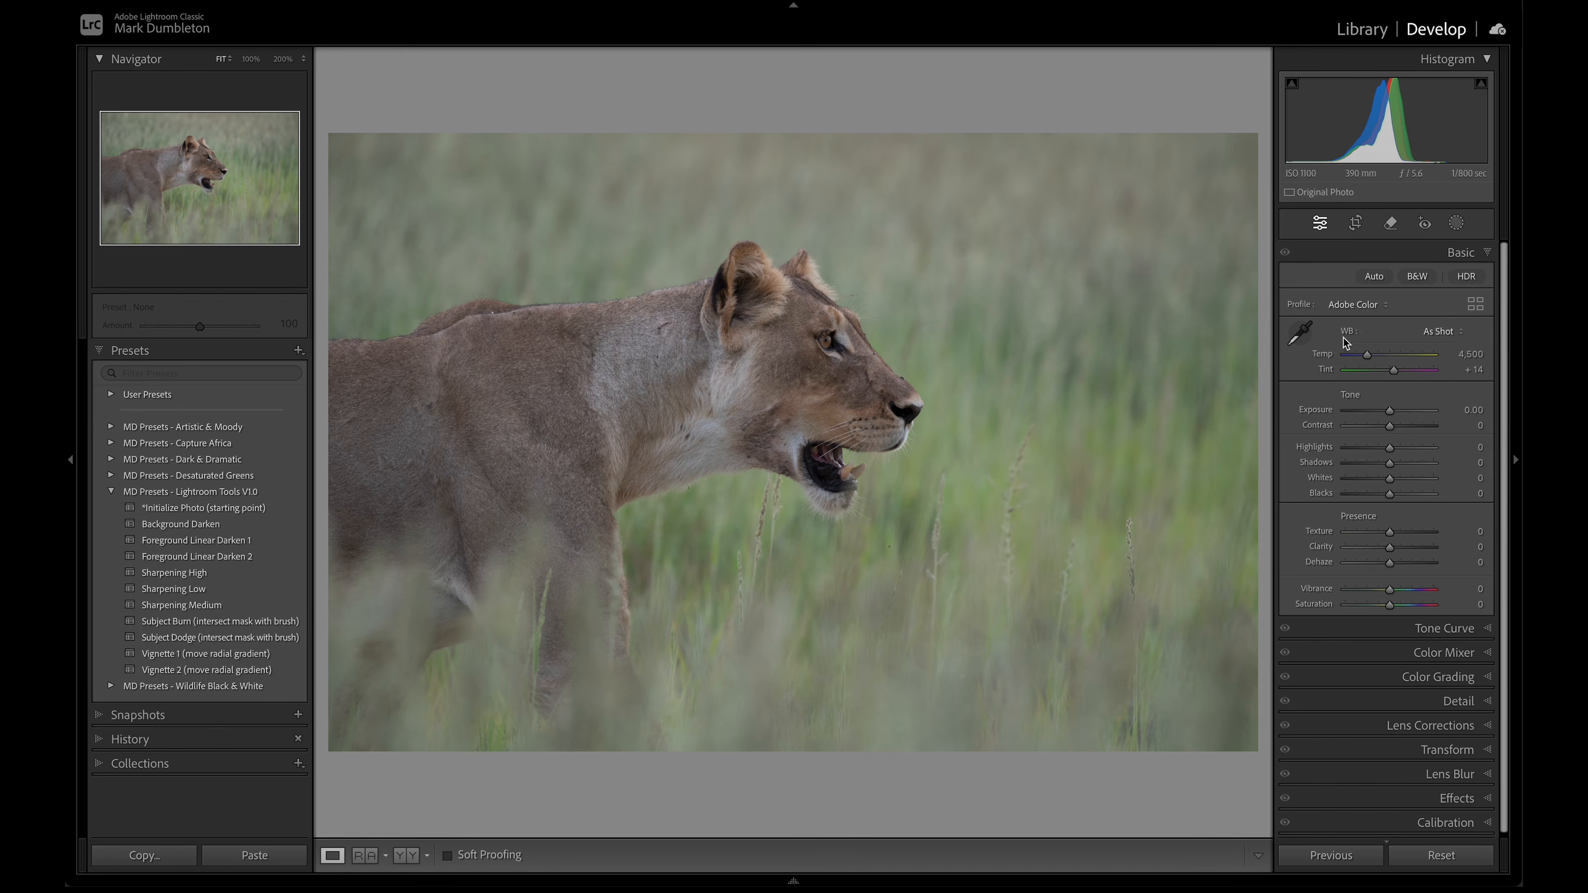
{"action": "left_click", "coordinate": [1385, 306]}
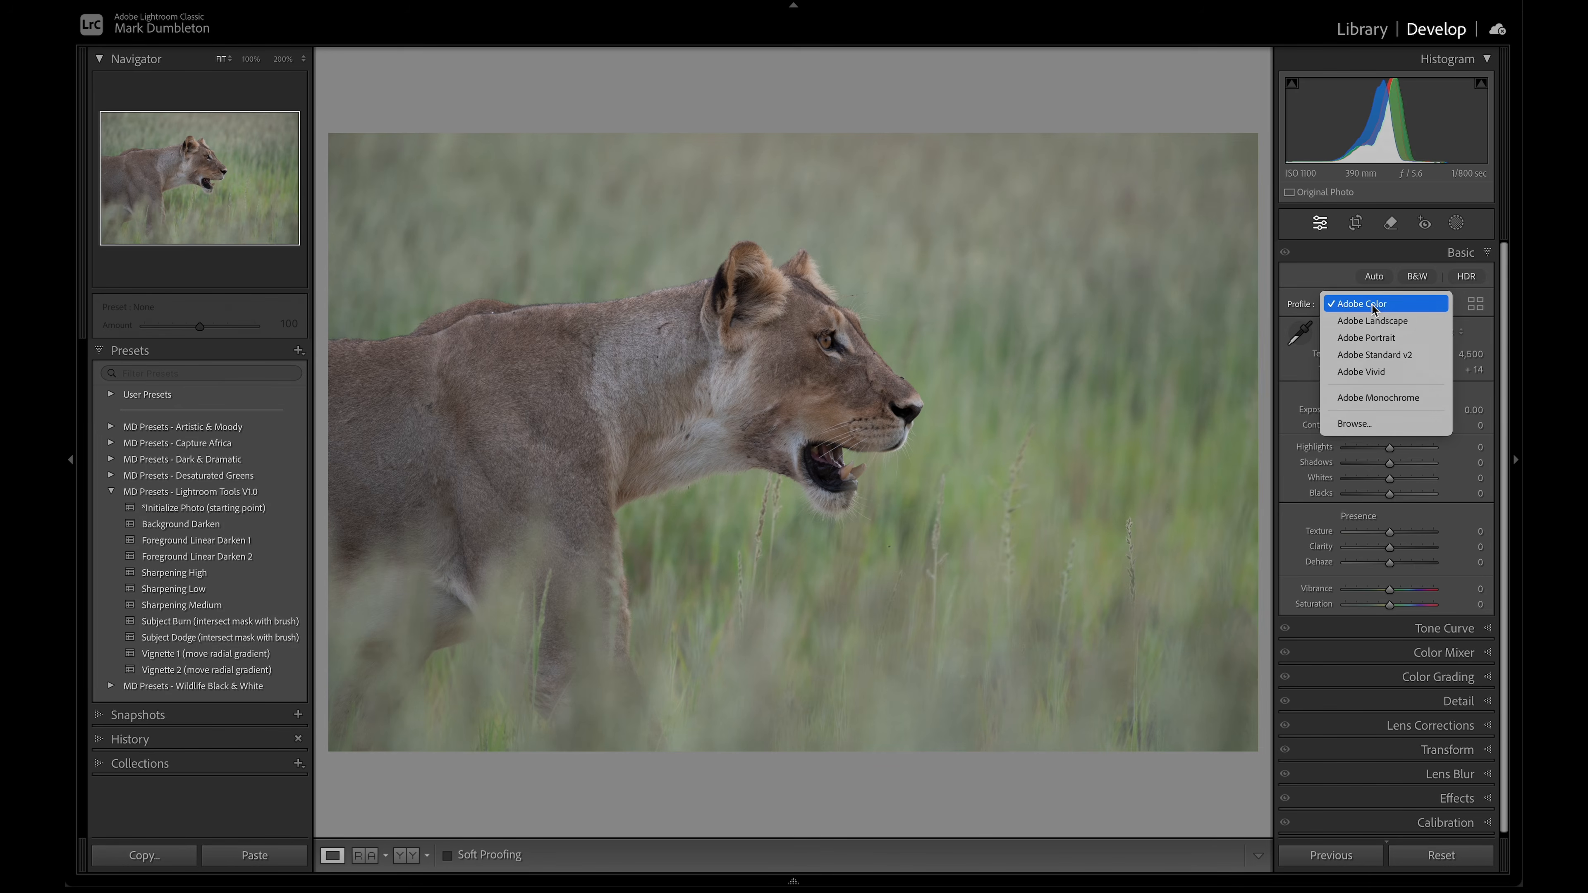
{"action": "left_click", "coordinate": [1315, 279]}
{"action": "left_click", "coordinate": [1374, 303]}
{"action": "left_click", "coordinate": [1333, 277]}
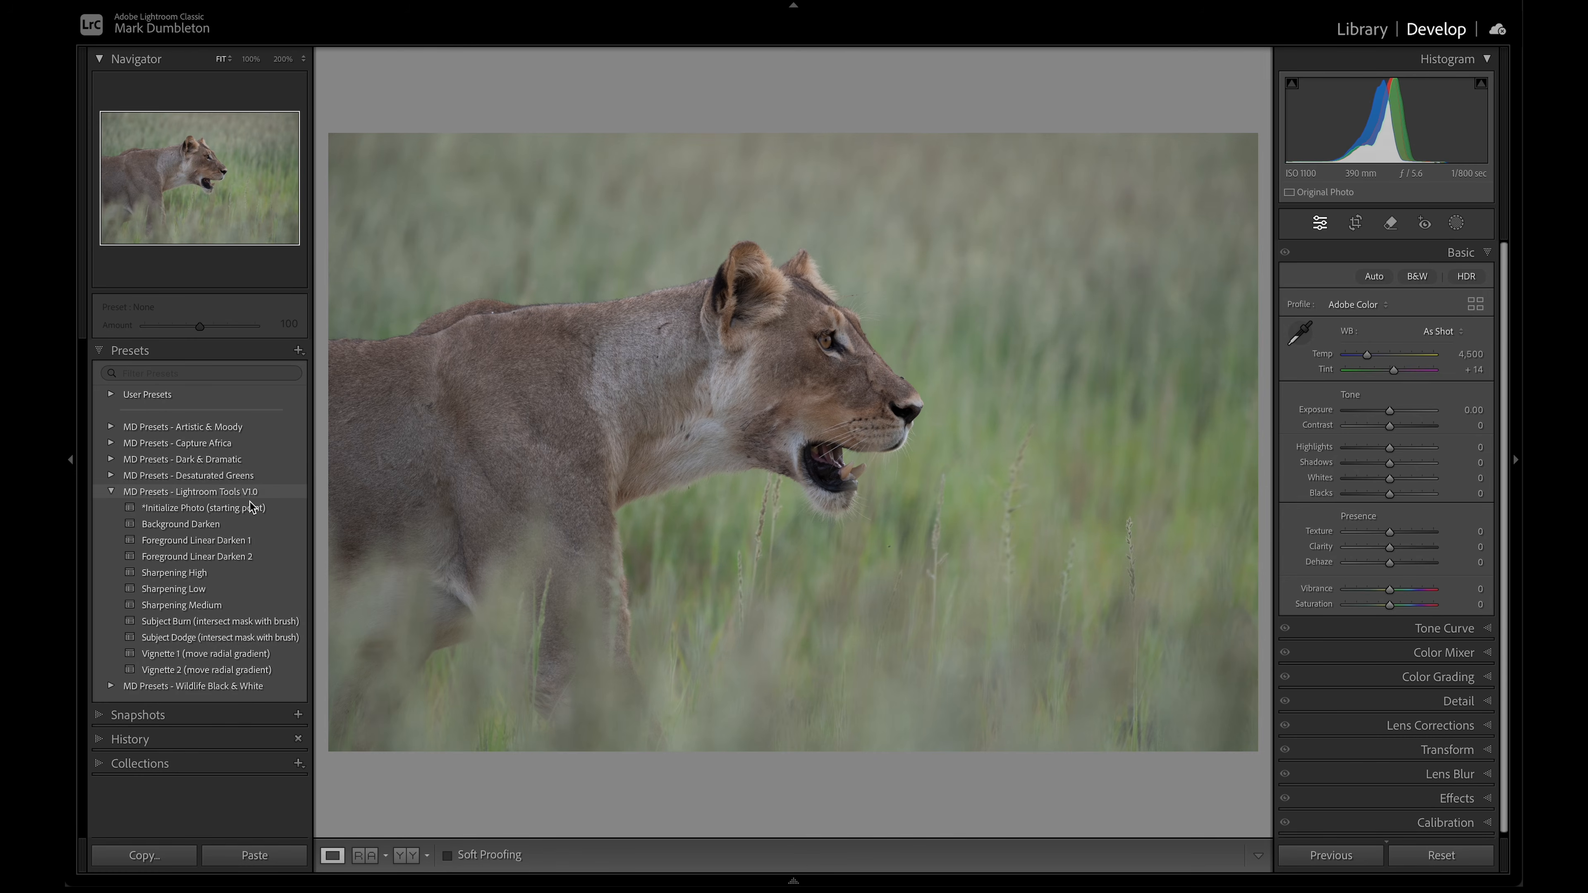
Apply the *Initialize Photo (starting point) preset and check the Detail and Lens Corrections settings.
{"action": "left_click", "coordinate": [209, 513]}
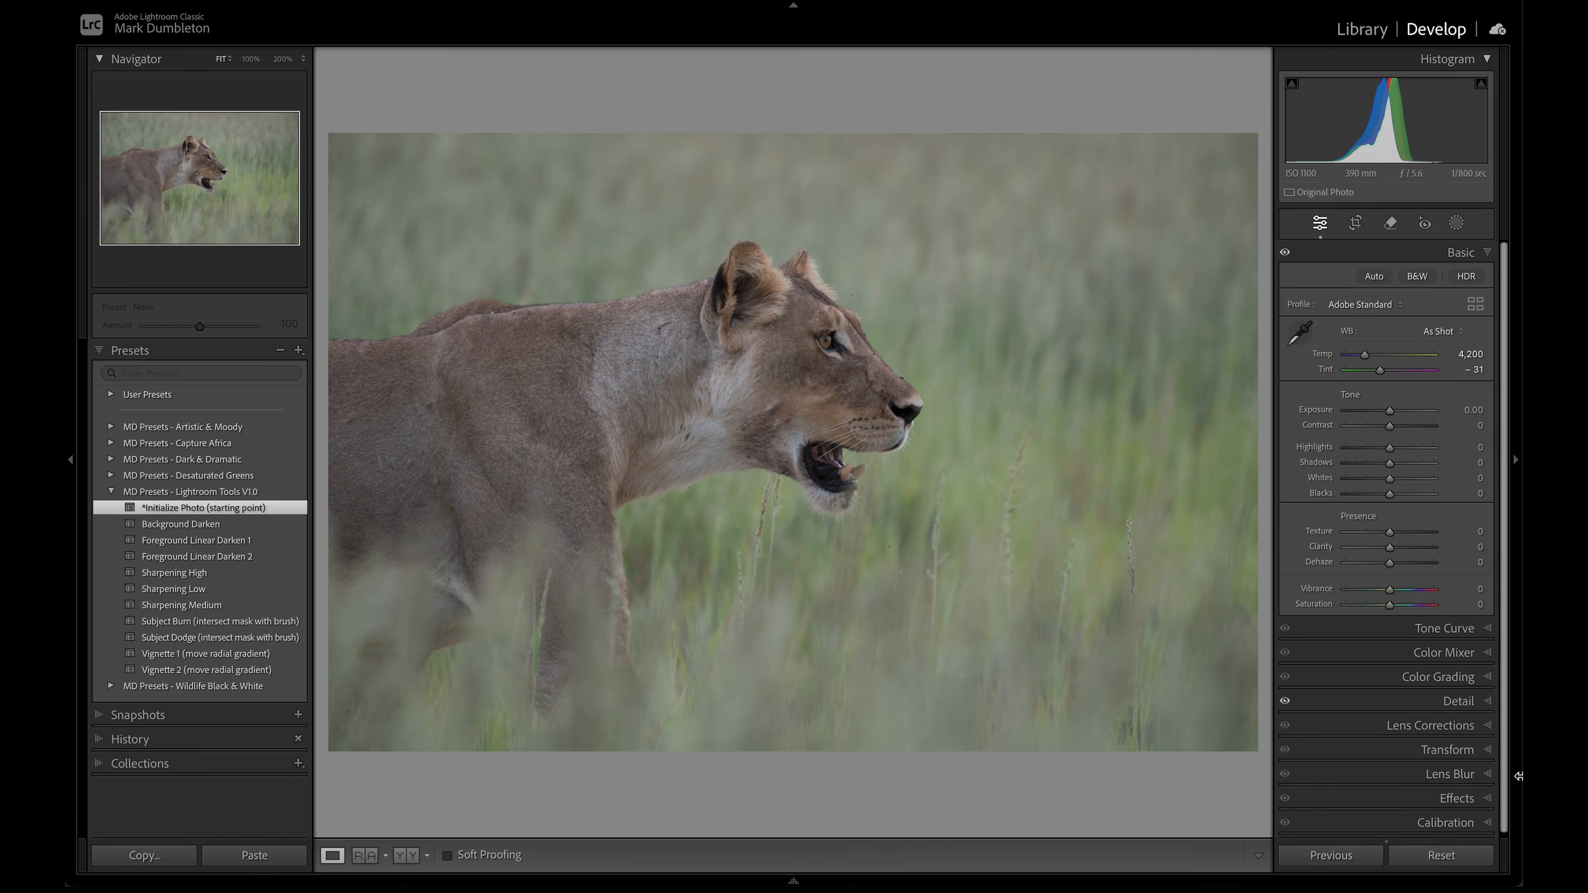
{"action": "left_click", "coordinate": [1459, 701]}
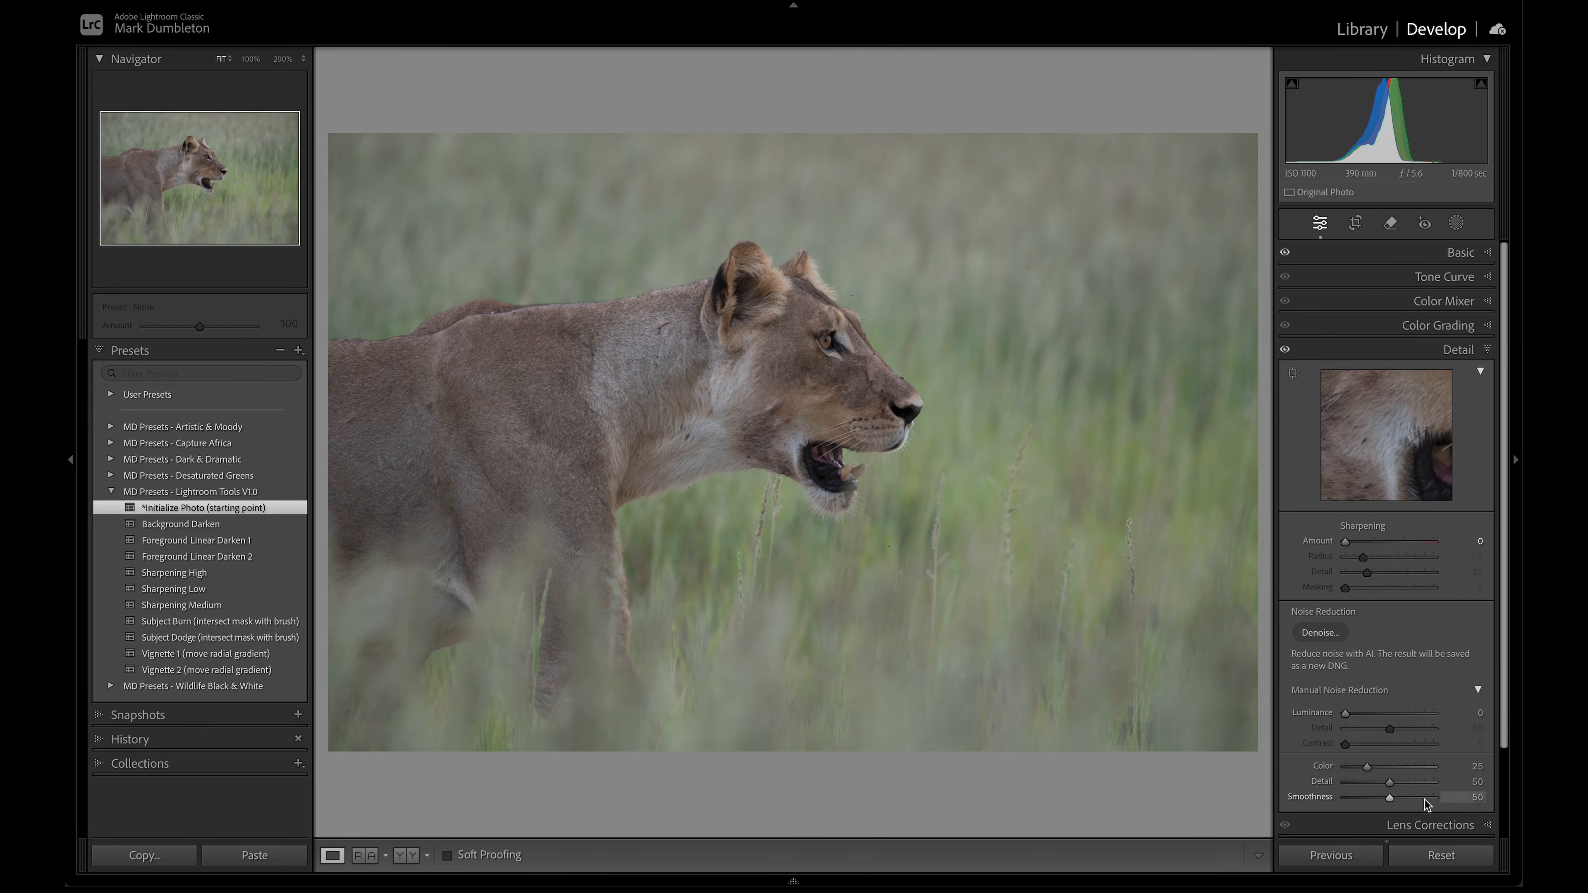
{"action": "left_click", "coordinate": [1423, 823]}
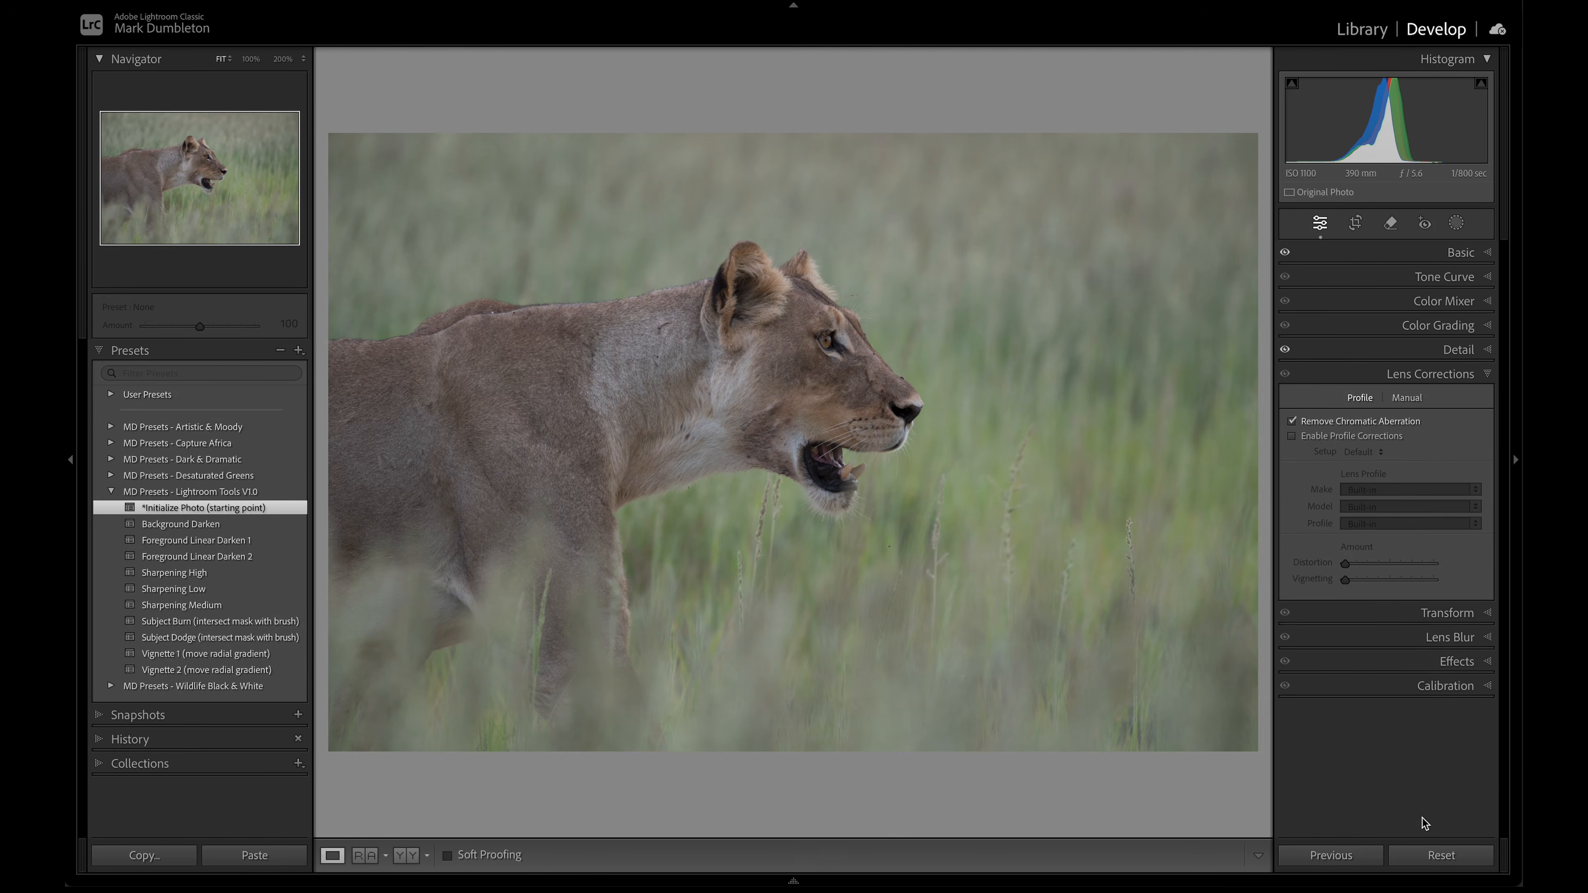
Change the photo's profile to Adobe Standard v2.
{"action": "left_click", "coordinate": [1467, 252]}
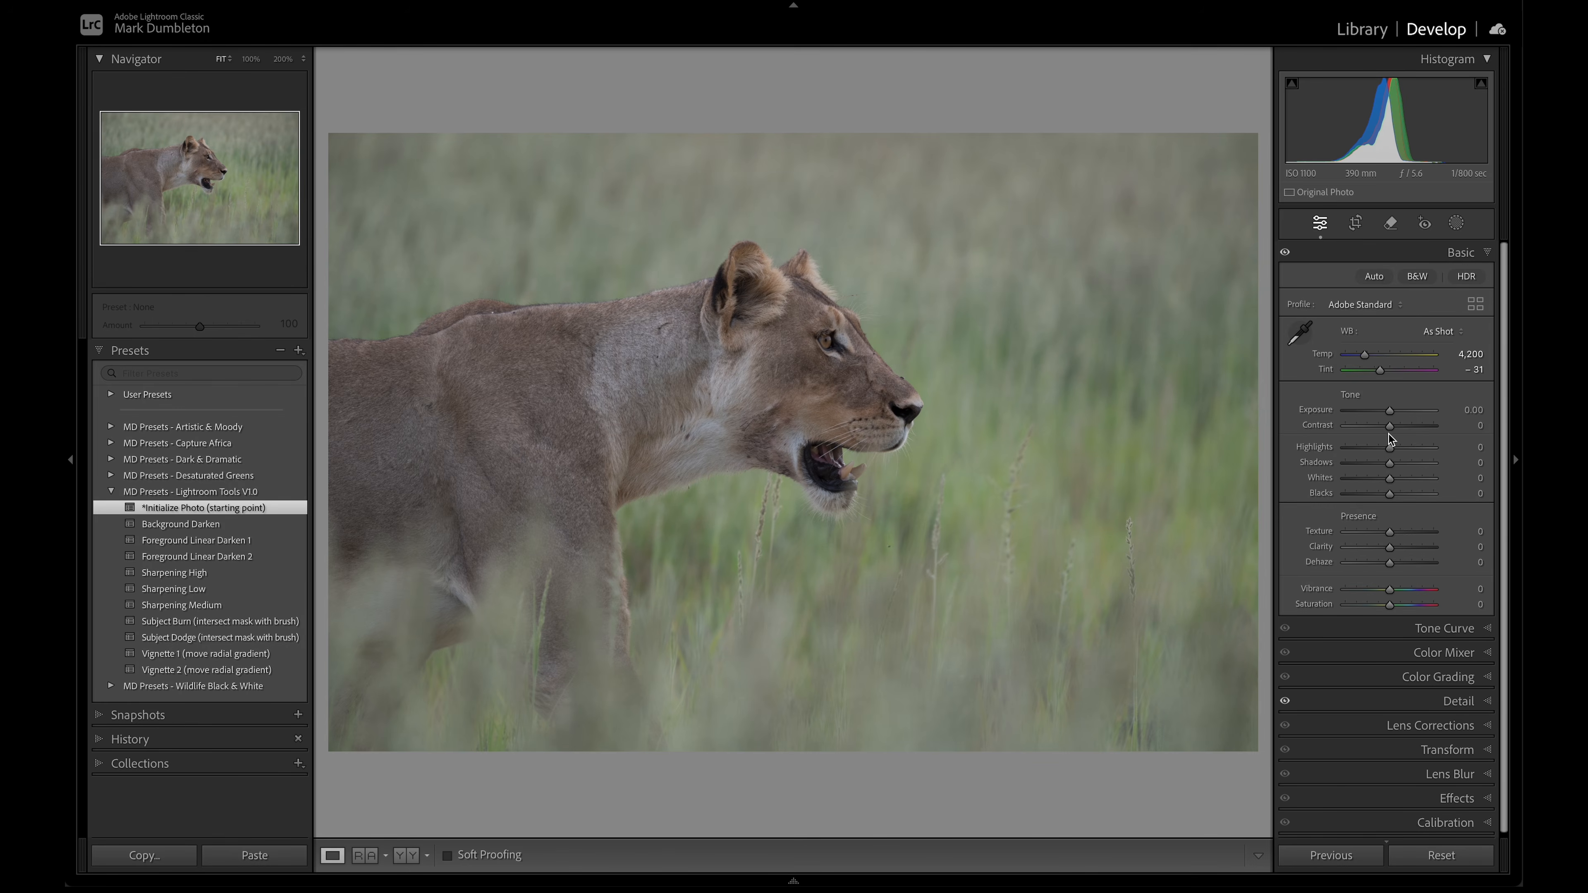
{"action": "left_click", "coordinate": [1380, 304]}
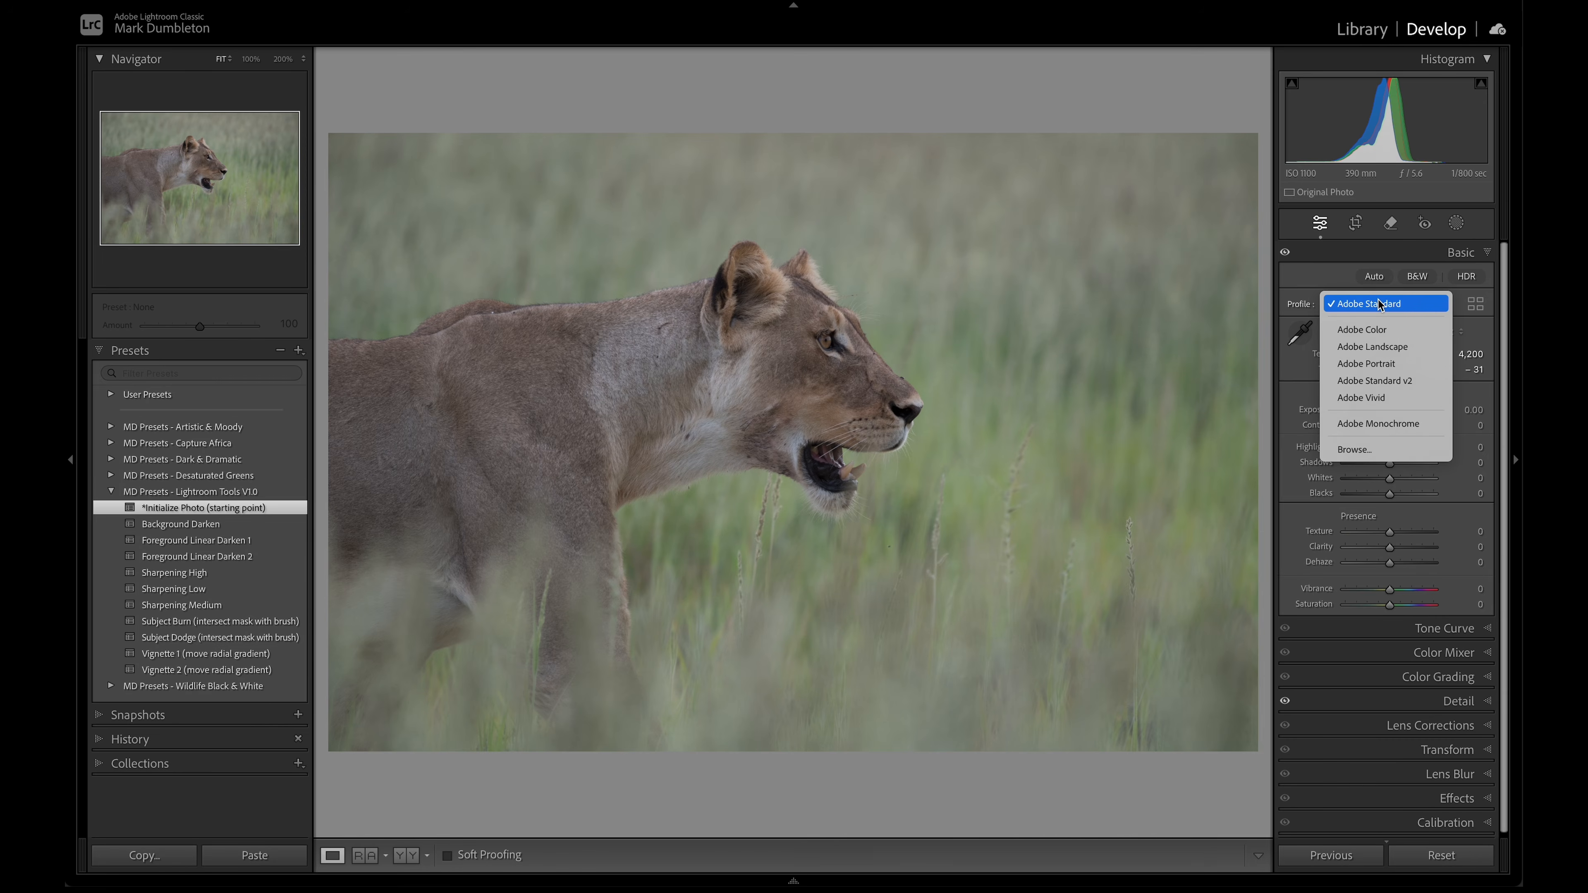
{"action": "left_click", "coordinate": [1404, 380]}
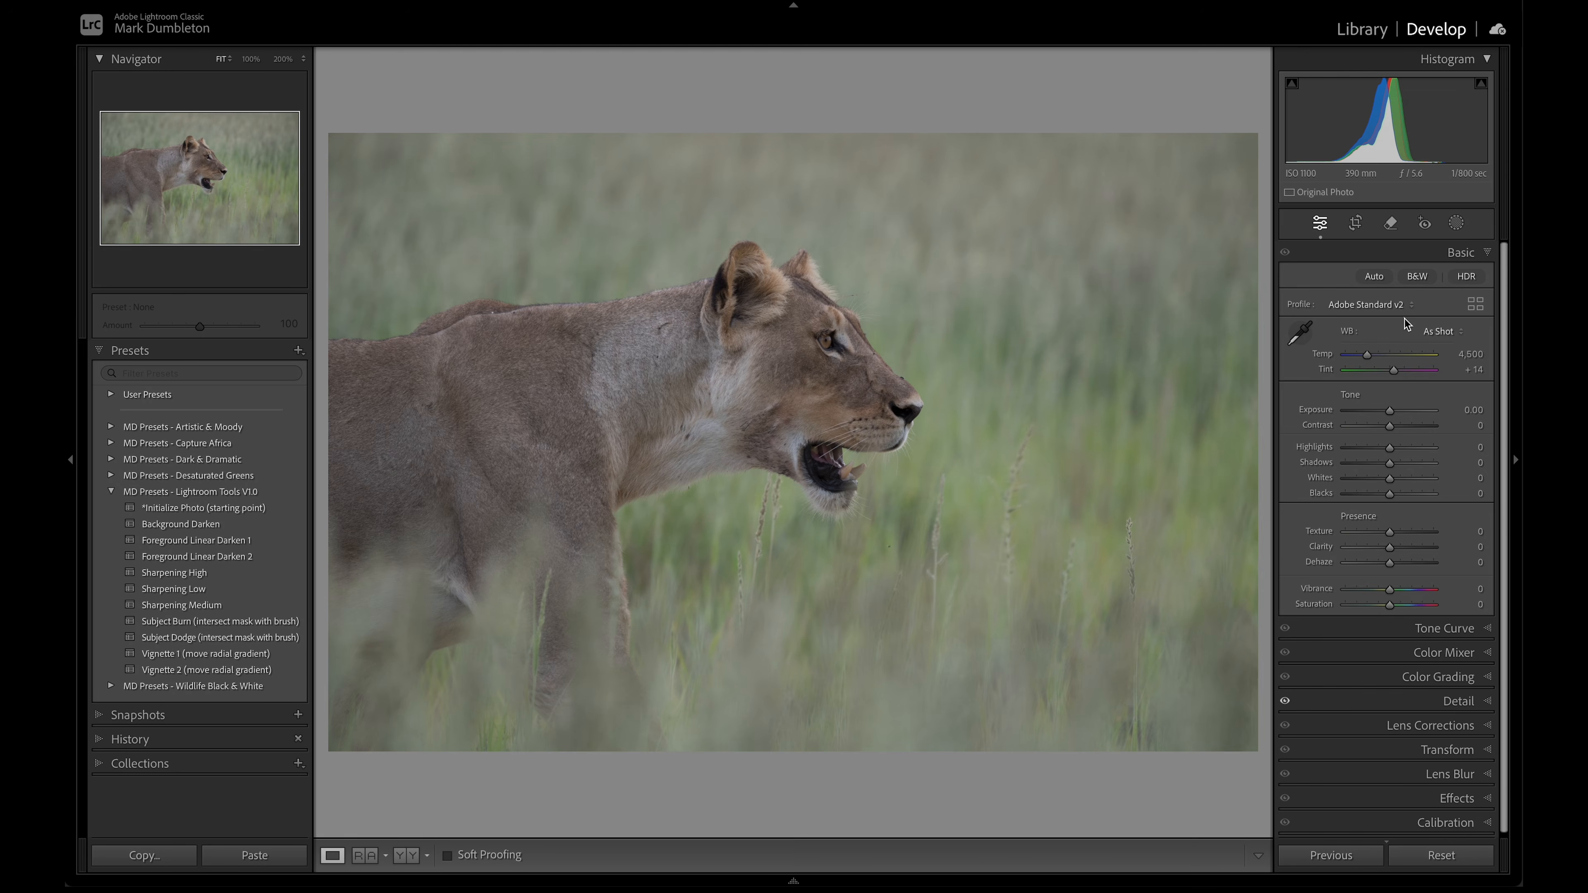
Try the Adobe Landscape profile on the photo and return to Adobe Standard v2.
{"action": "left_click", "coordinate": [1404, 308]}
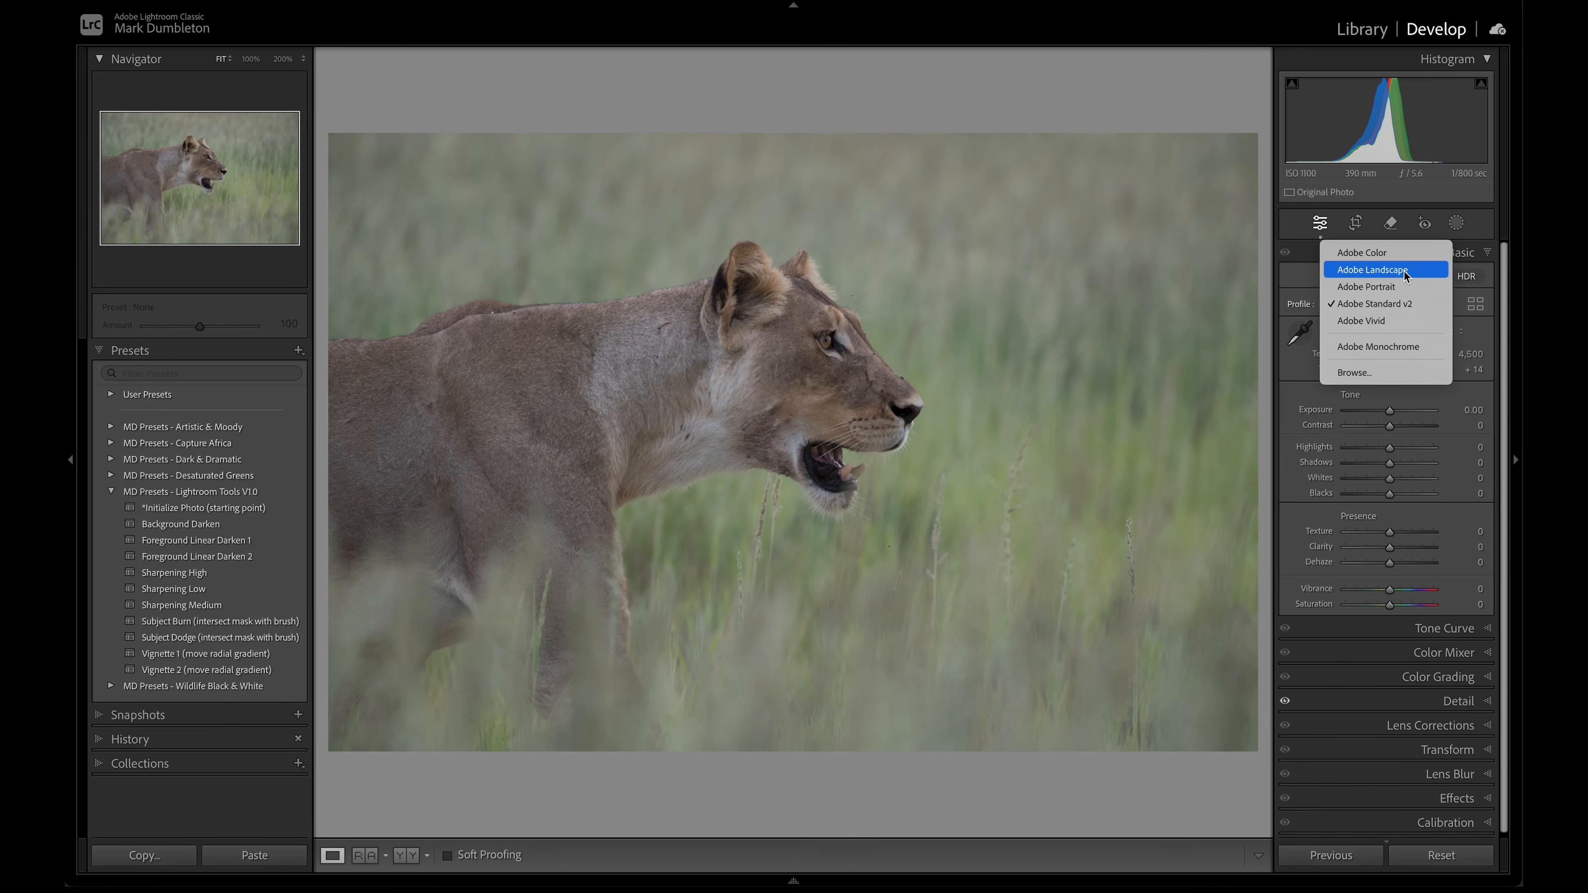
{"action": "left_click", "coordinate": [1405, 276]}
{"action": "left_click", "coordinate": [1398, 306]}
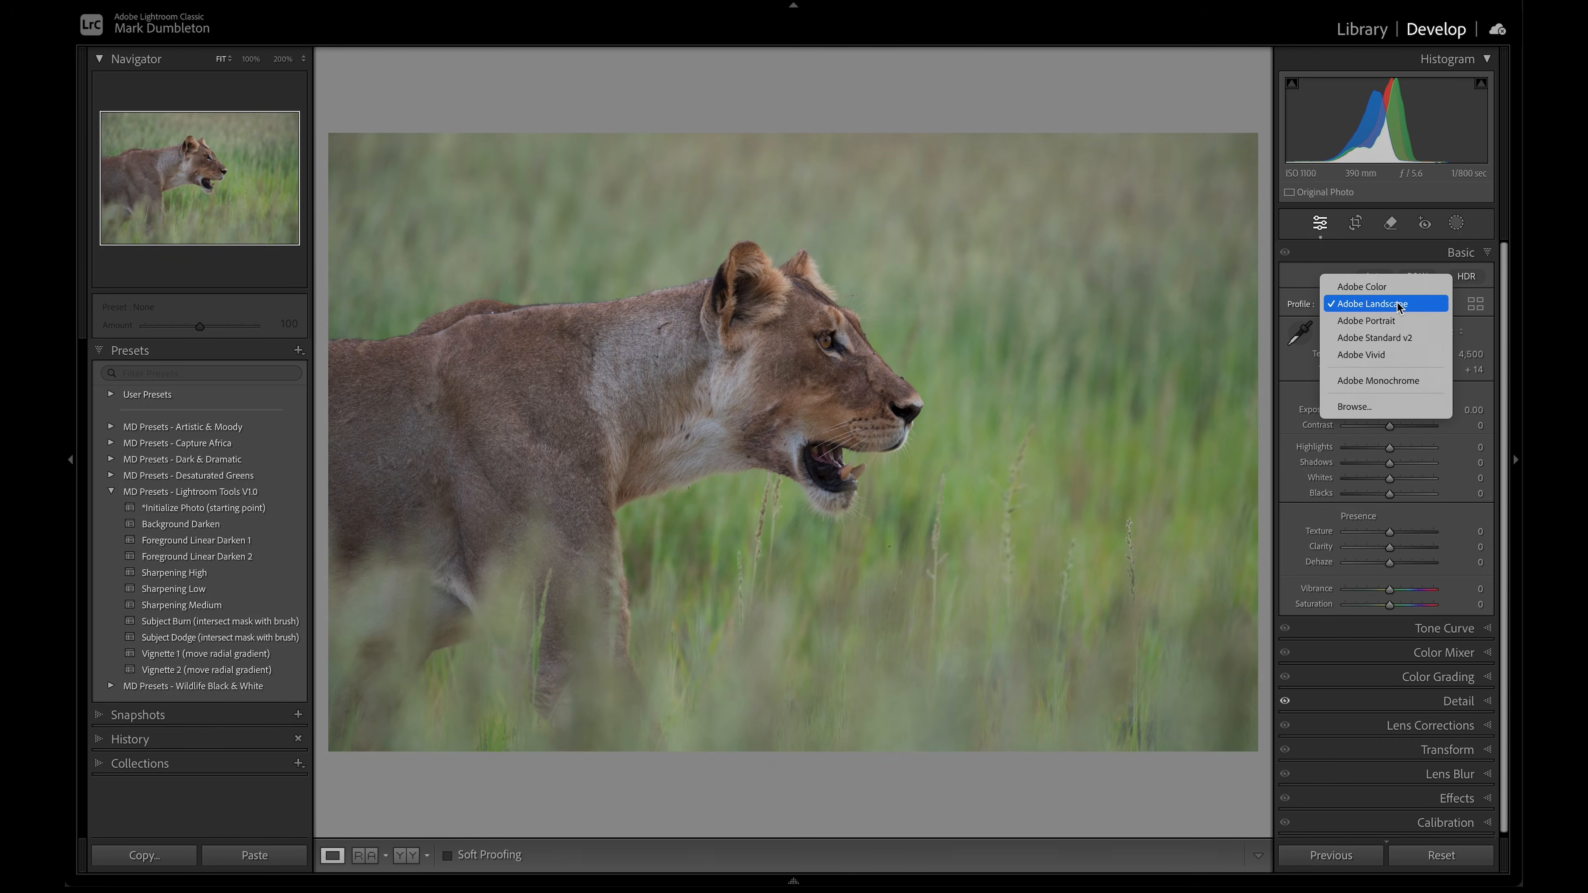
{"action": "left_click", "coordinate": [1407, 341]}
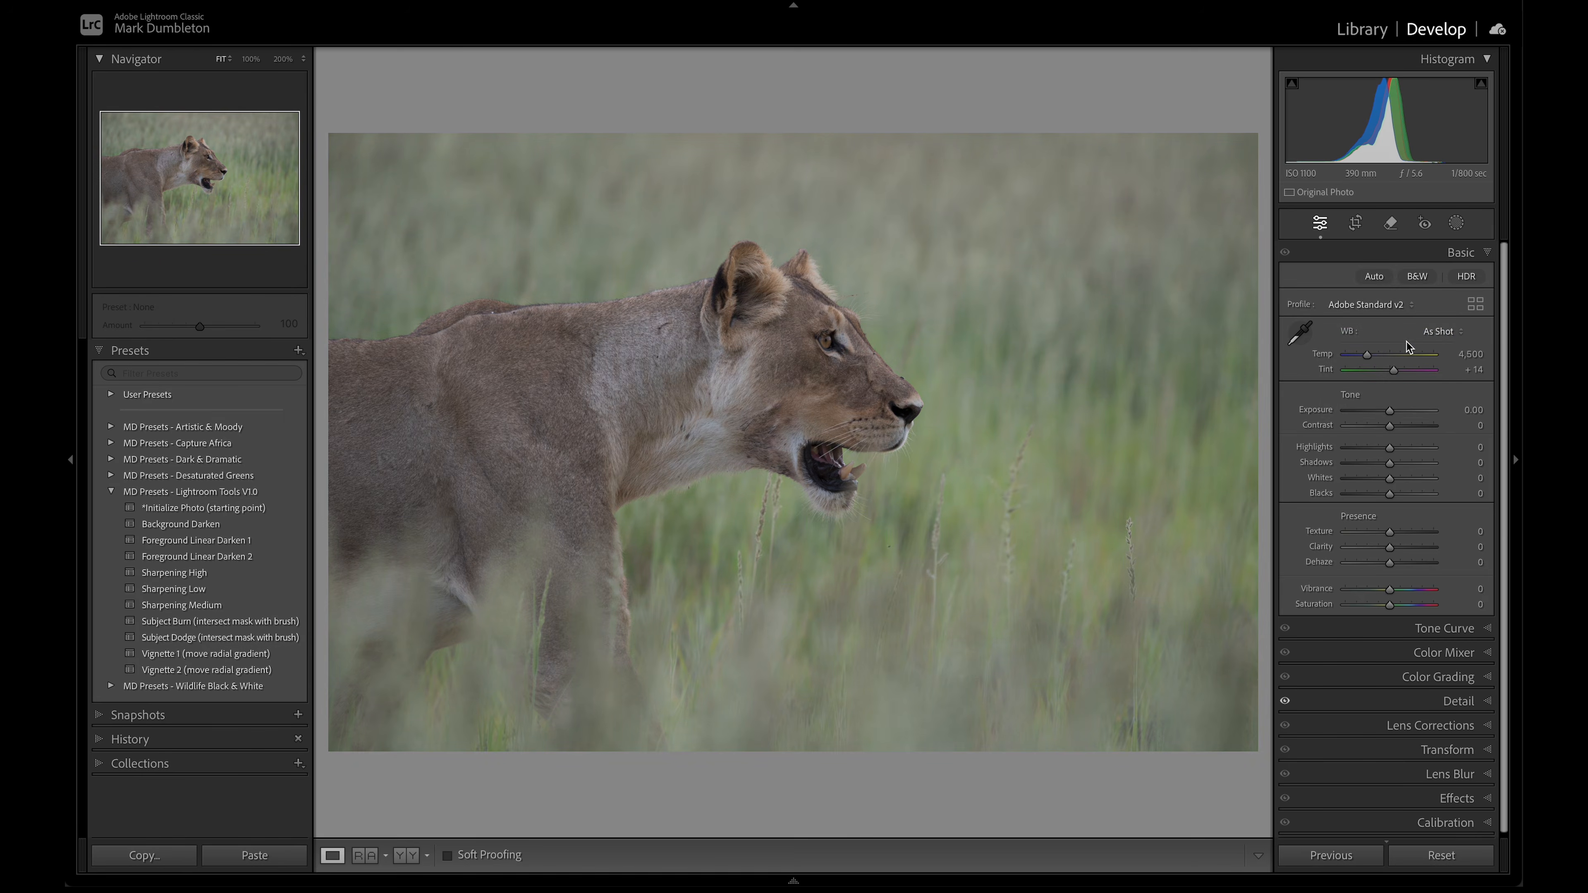
Browse all profiles, try Camera Flat v2 from the Camera Matching group, and go back to Adobe Standard v2.
{"action": "left_click", "coordinate": [1476, 304]}
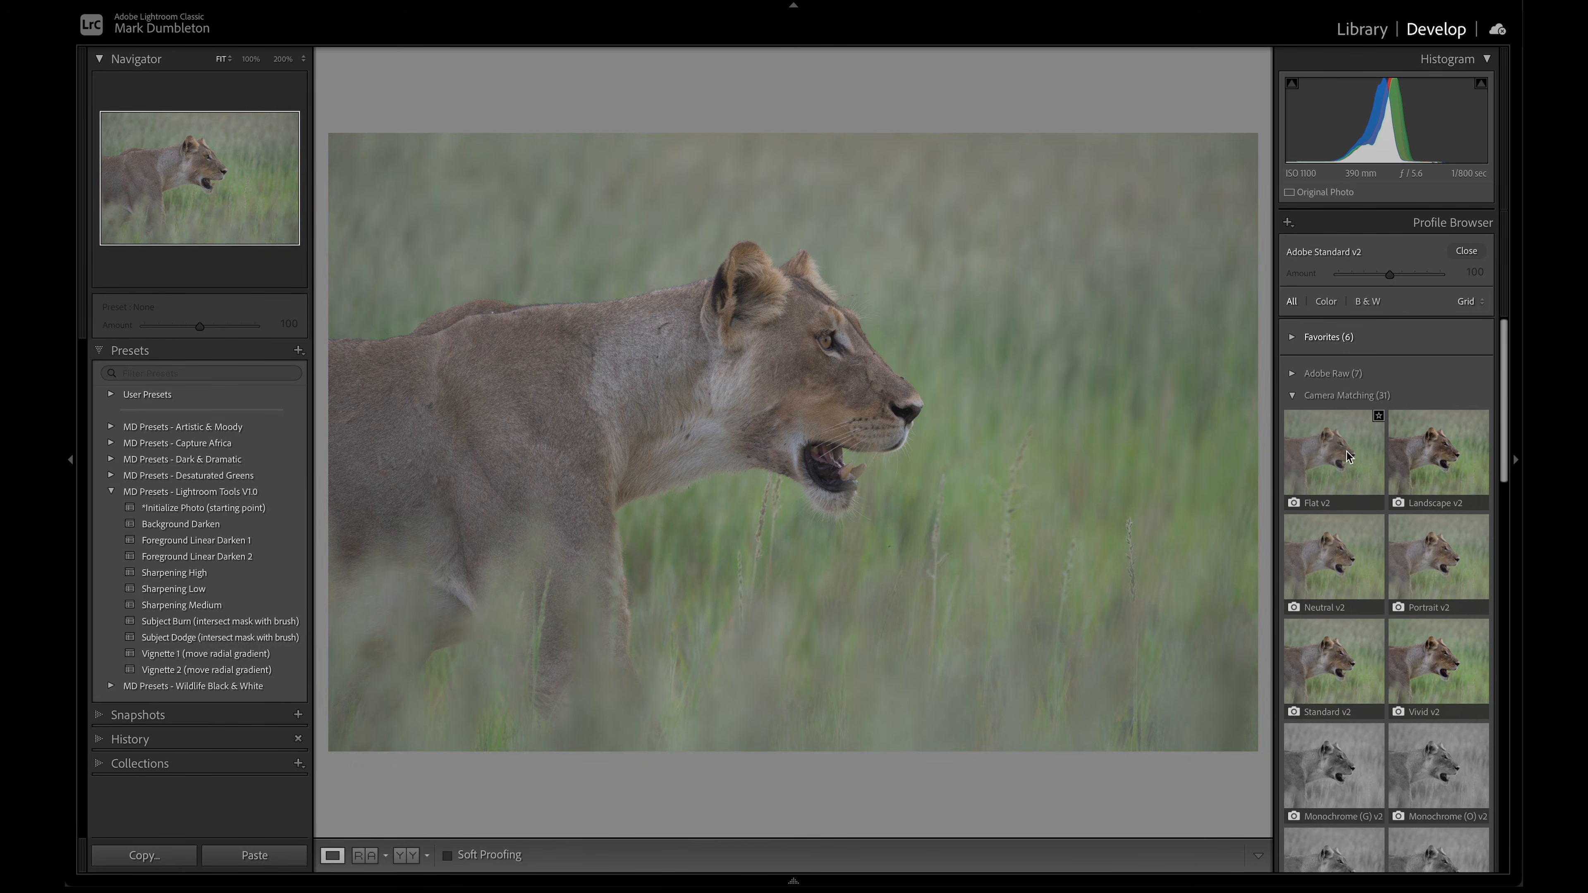
{"action": "left_click", "coordinate": [1328, 464]}
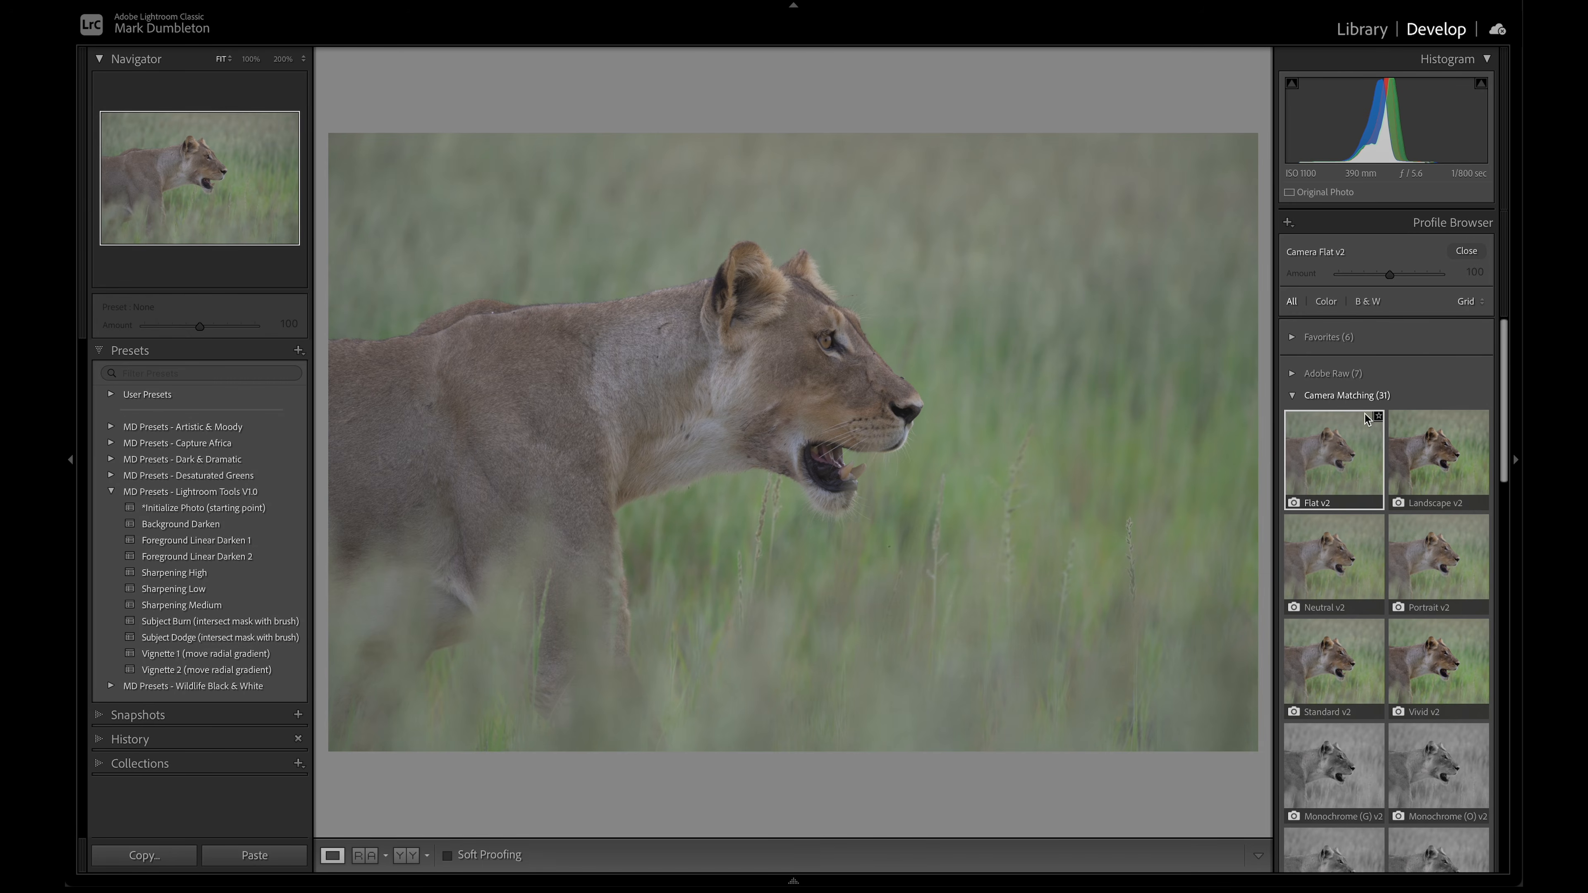
{"action": "left_click", "coordinate": [1292, 373]}
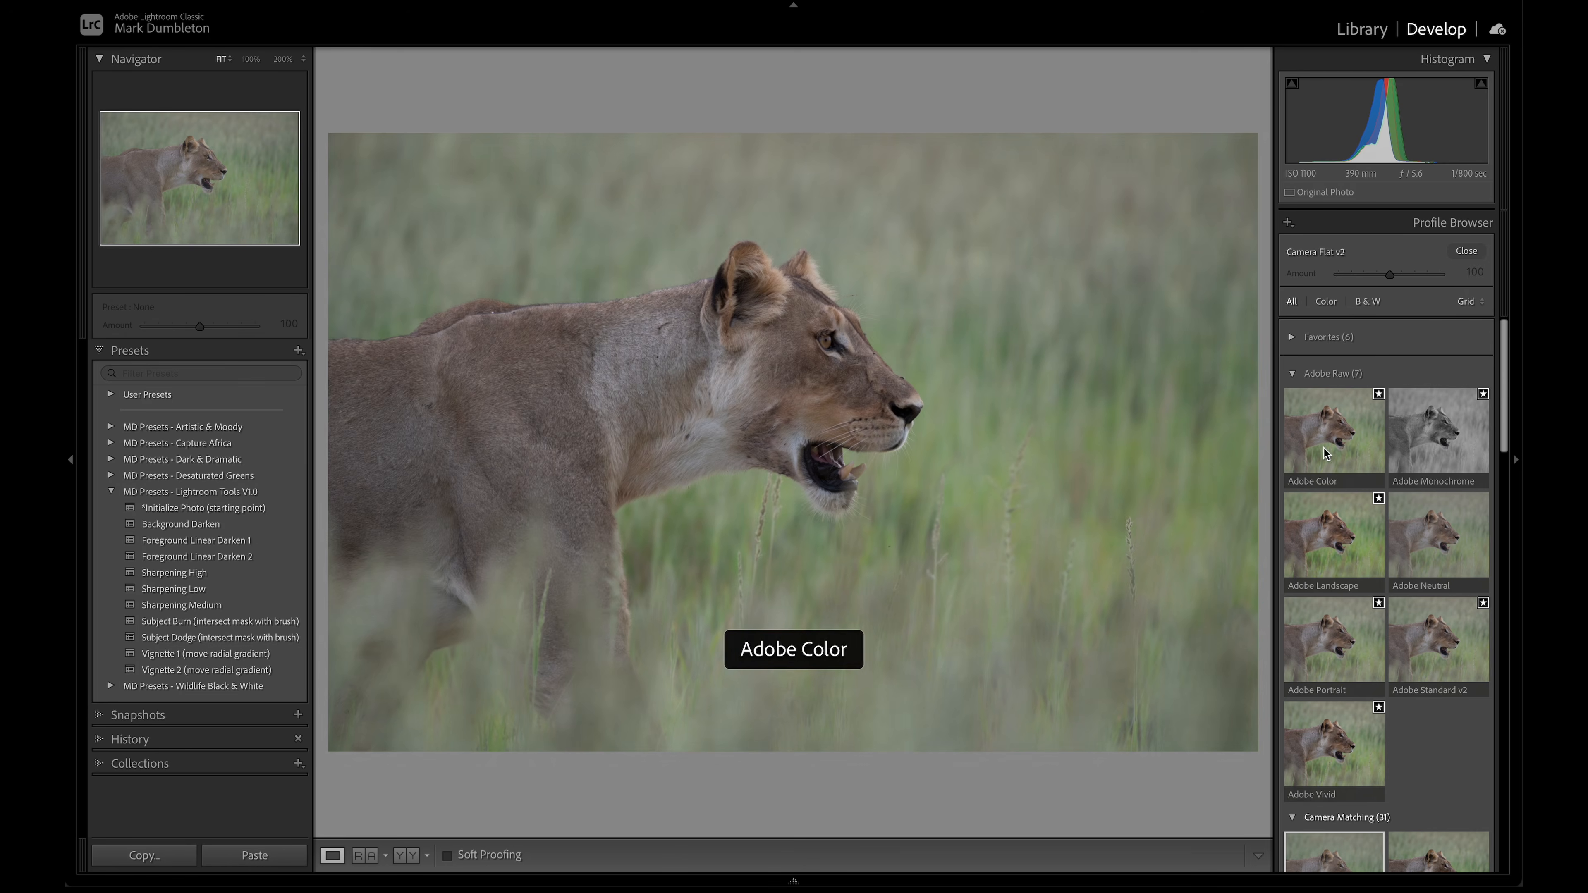
{"action": "left_click", "coordinate": [1438, 641]}
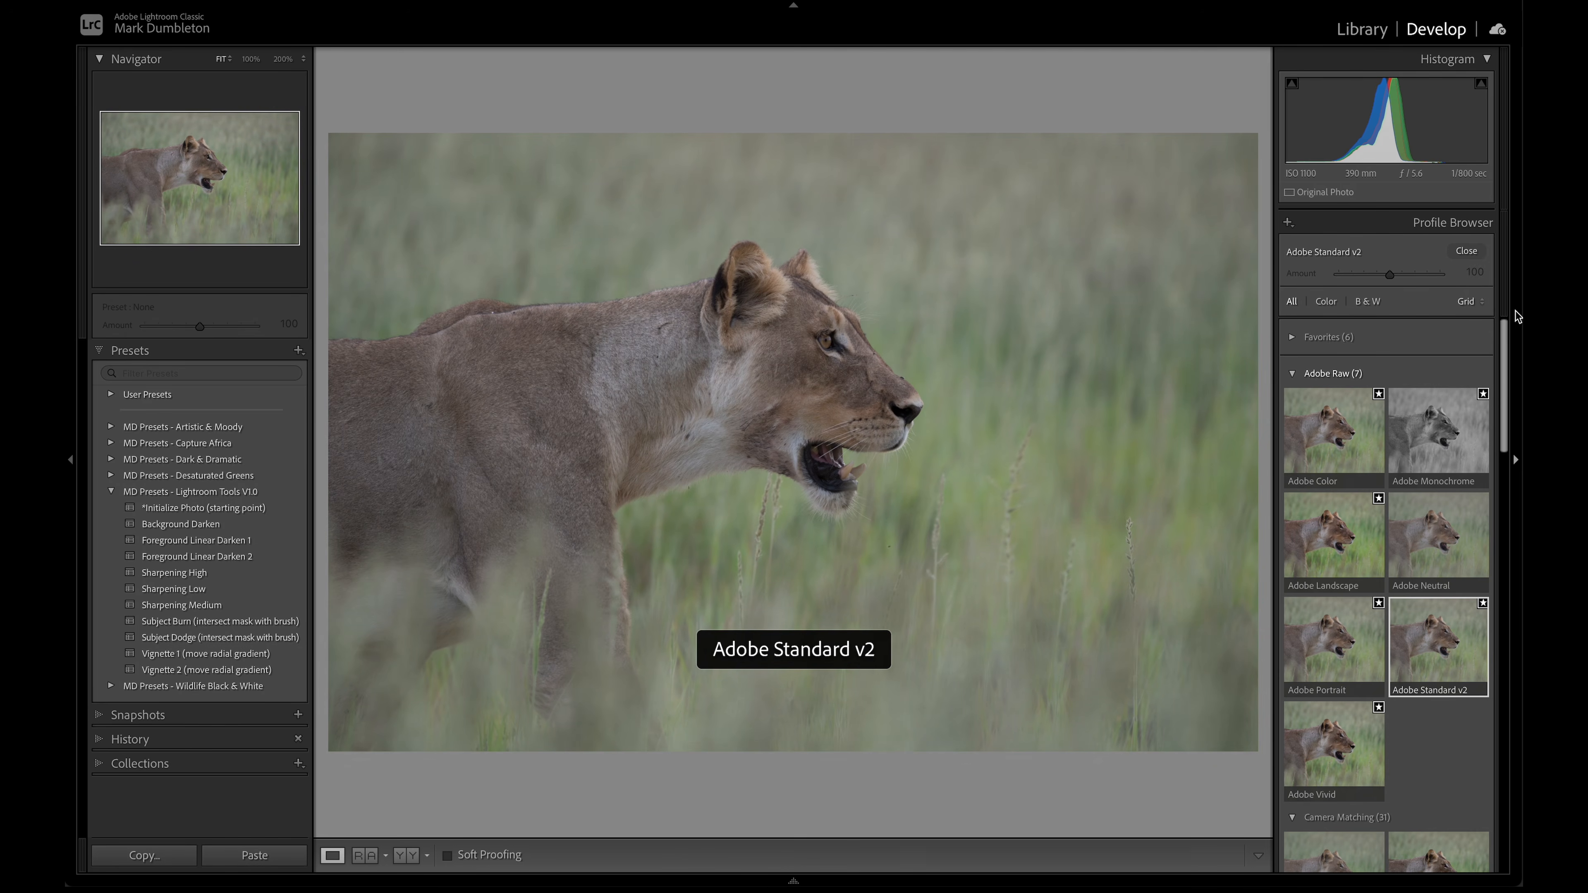
{"action": "left_click", "coordinate": [1469, 252]}
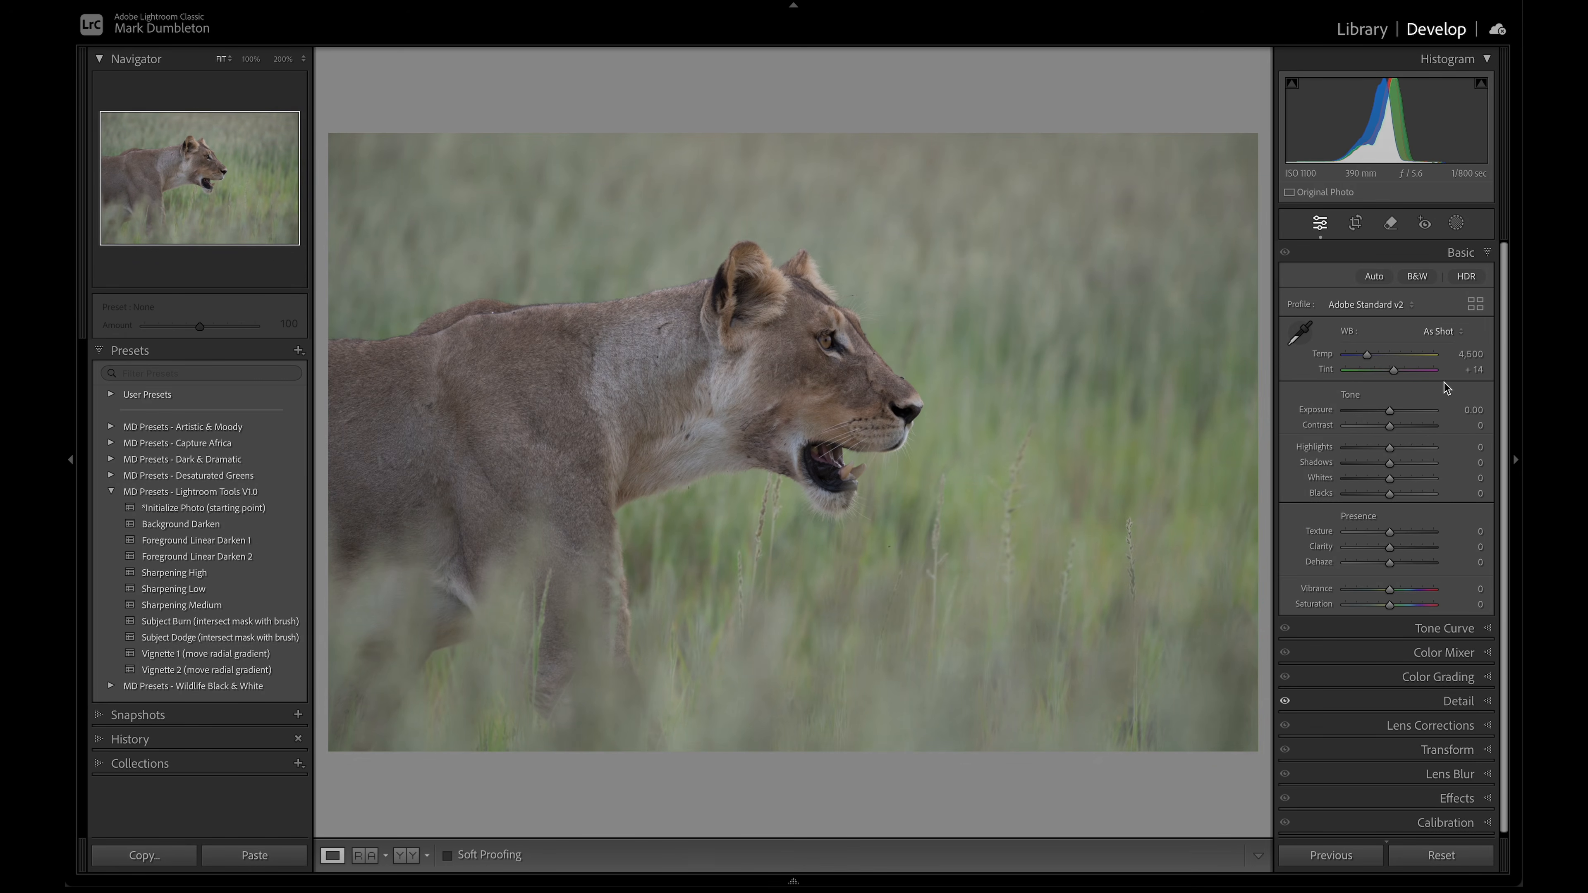
Set the photo's Exposure to -0.70, Whites to +55 and Blacks to +68.
{"action": "left_click_drag", "start_coordinate": [1390, 411], "coordinate": [1384, 412]}
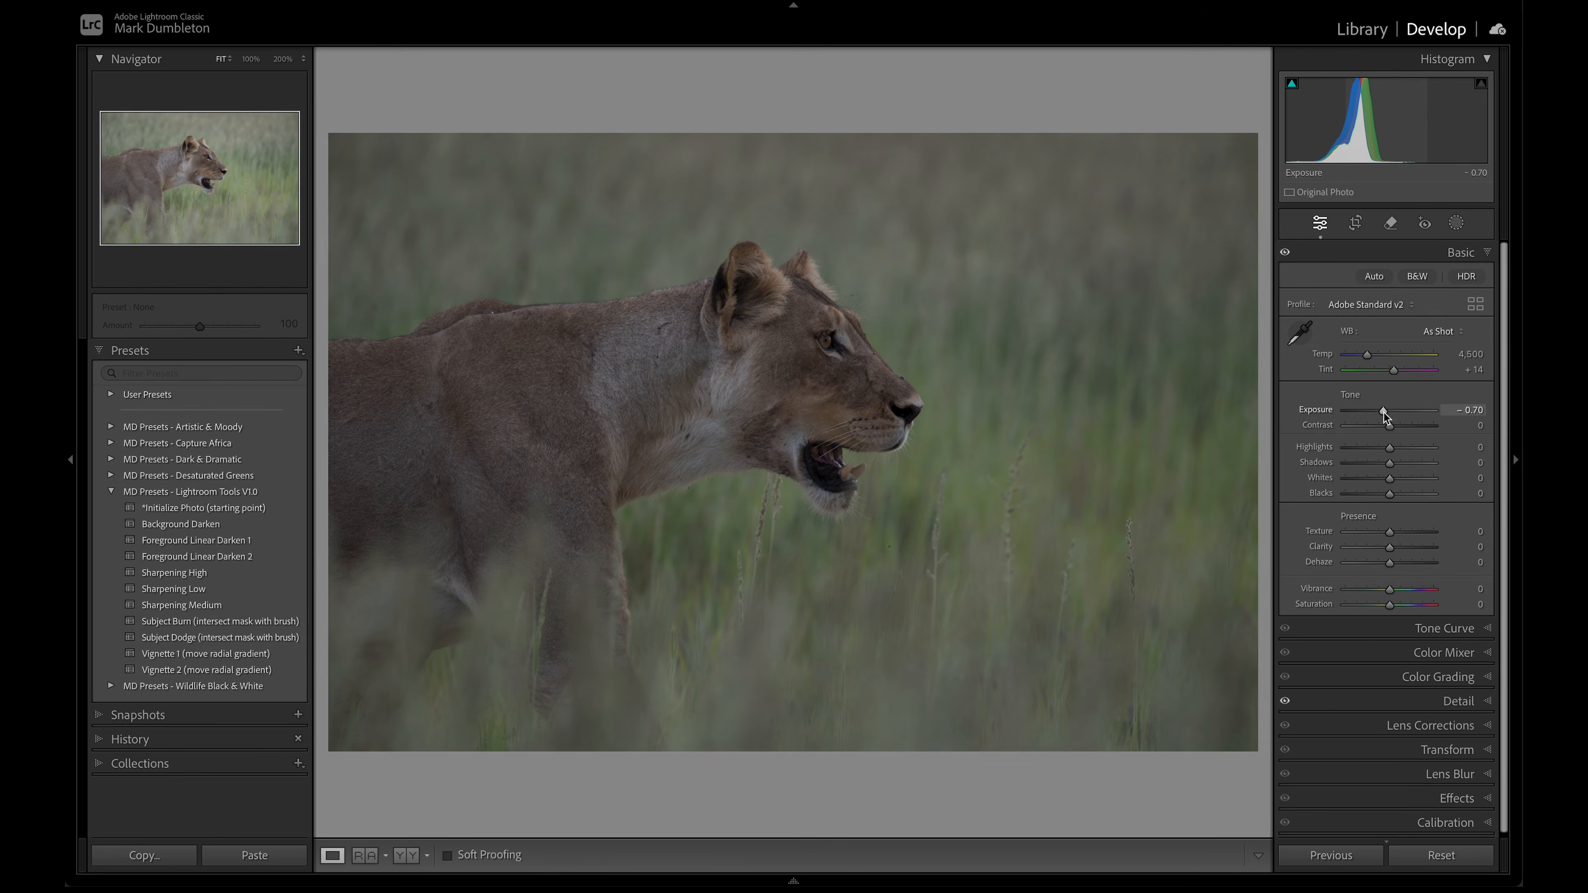
{"action": "mouse_move", "coordinate": [1390, 493]}
{"action": "left_mouse_down"}
{"action": "mouse_move", "coordinate": [1419, 498]}
{"action": "mouse_move", "coordinate": [1392, 479]}
{"action": "mouse_move", "coordinate": [1414, 481]}
{"action": "left_mouse_up"}
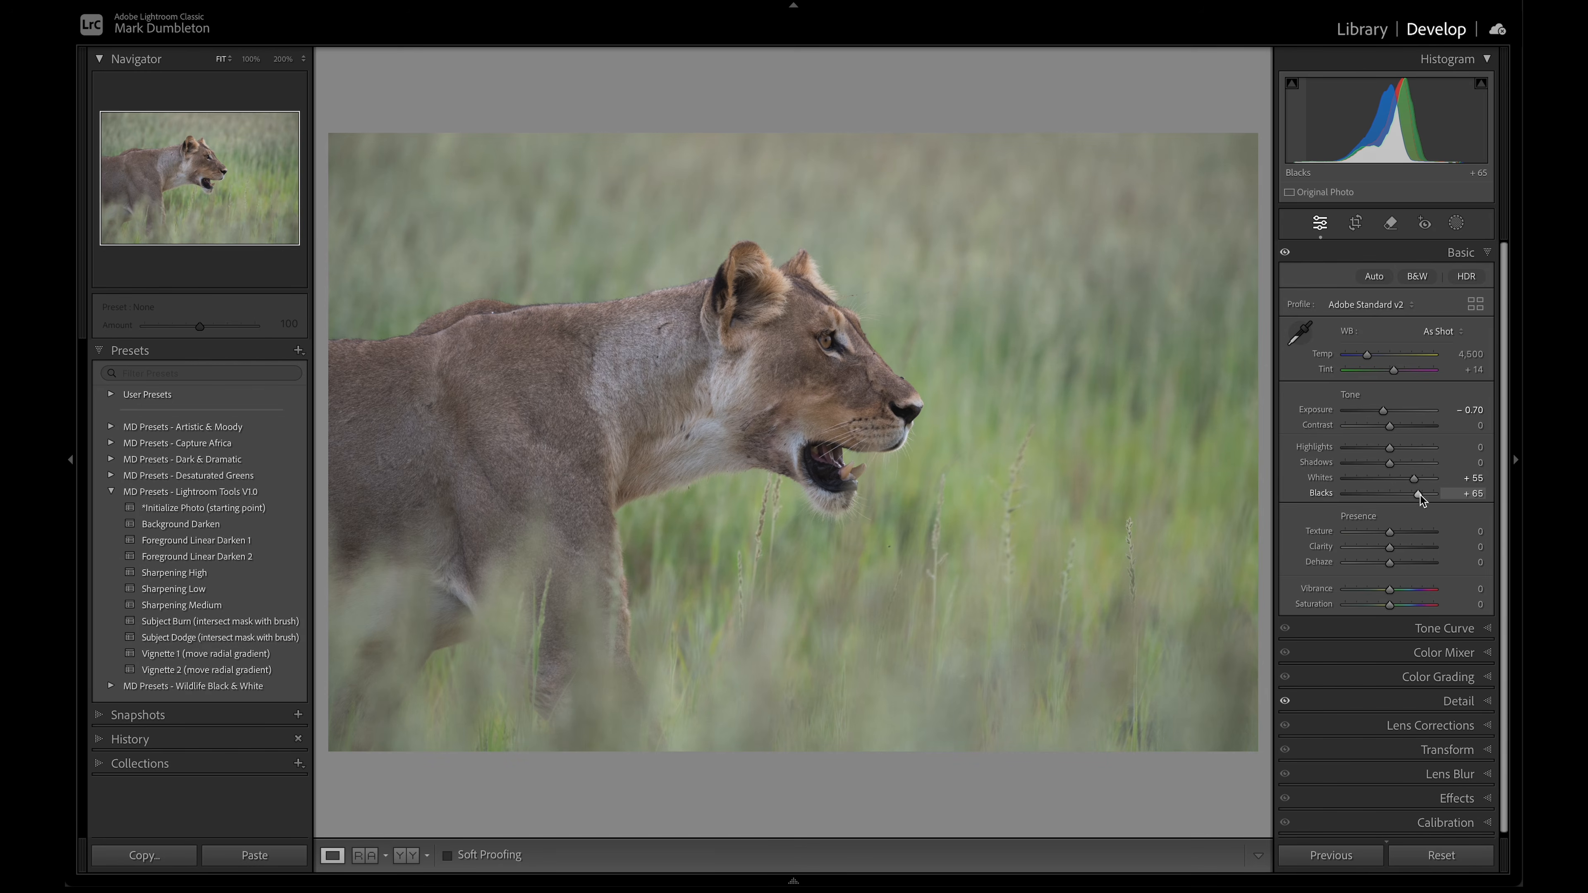
{"action": "left_click_drag", "start_coordinate": [1420, 496], "coordinate": [1422, 497]}
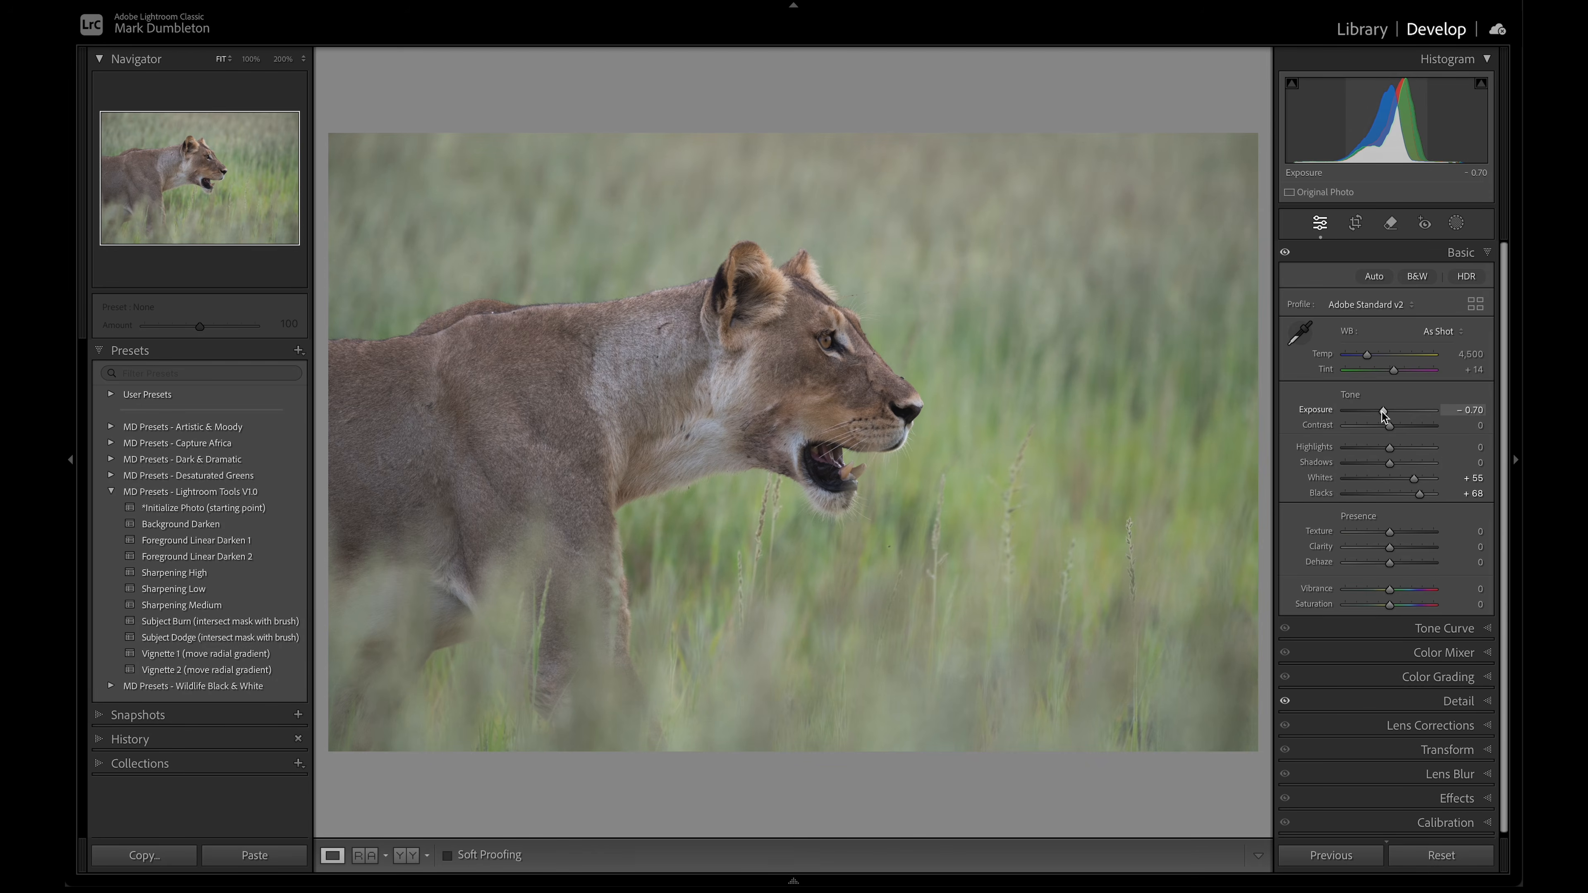
Lower the Exposure to -0.85 and compare the photo before and after the edits.
{"action": "left_click_drag", "start_coordinate": [1381, 411], "coordinate": [1380, 412]}
{"action": "key", "text": "backslash"}
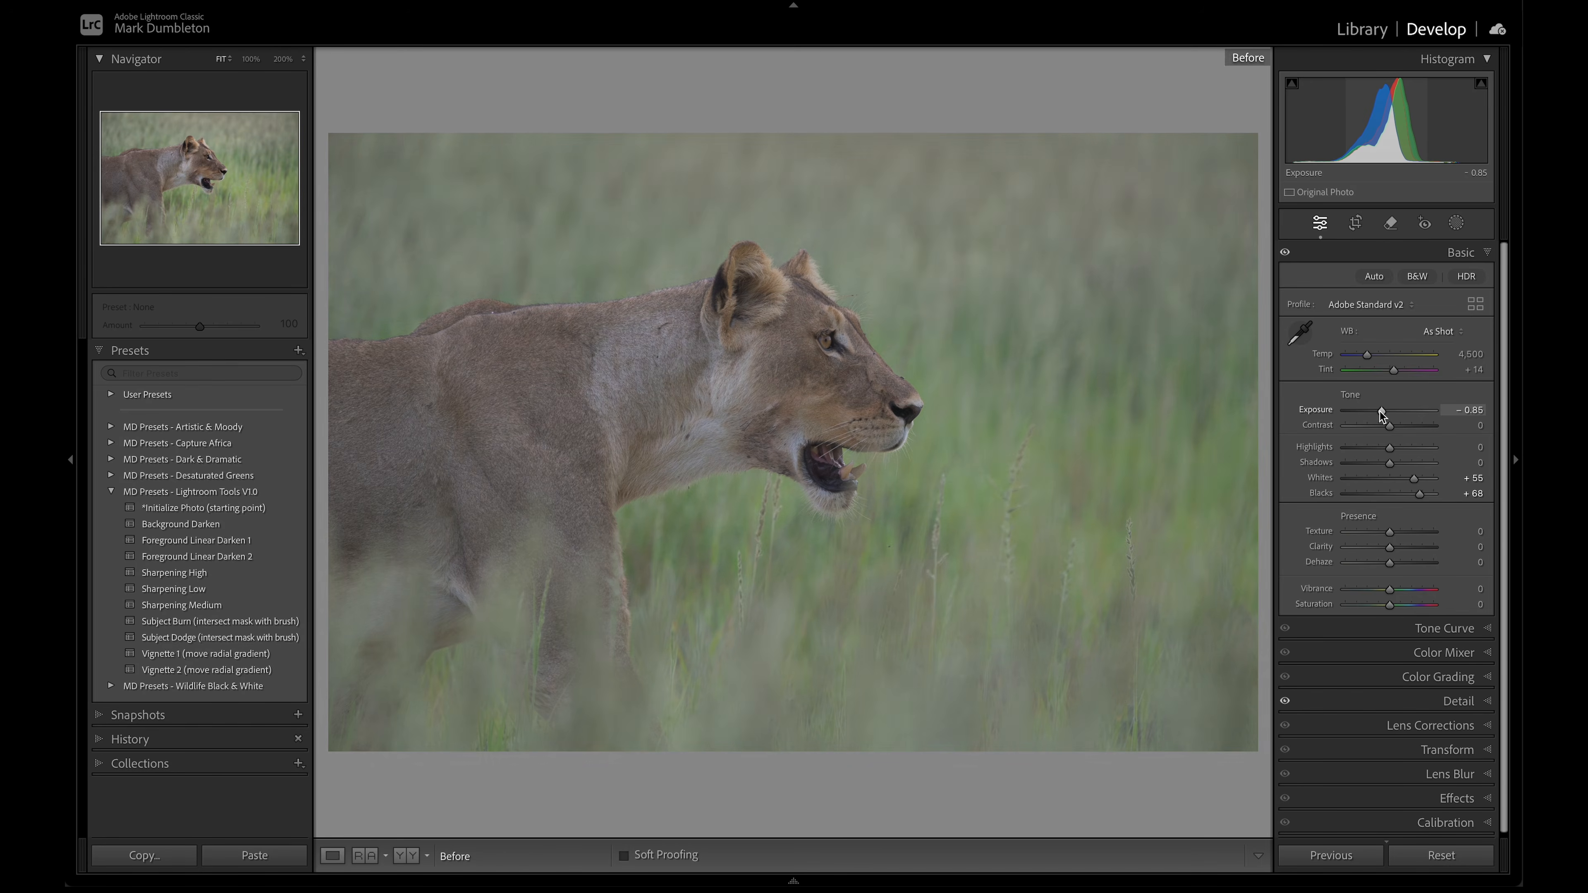
{"action": "key", "text": "backslash"}
{"action": "key", "text": "backslash"}
{"action": "key", "text": "backslash"}
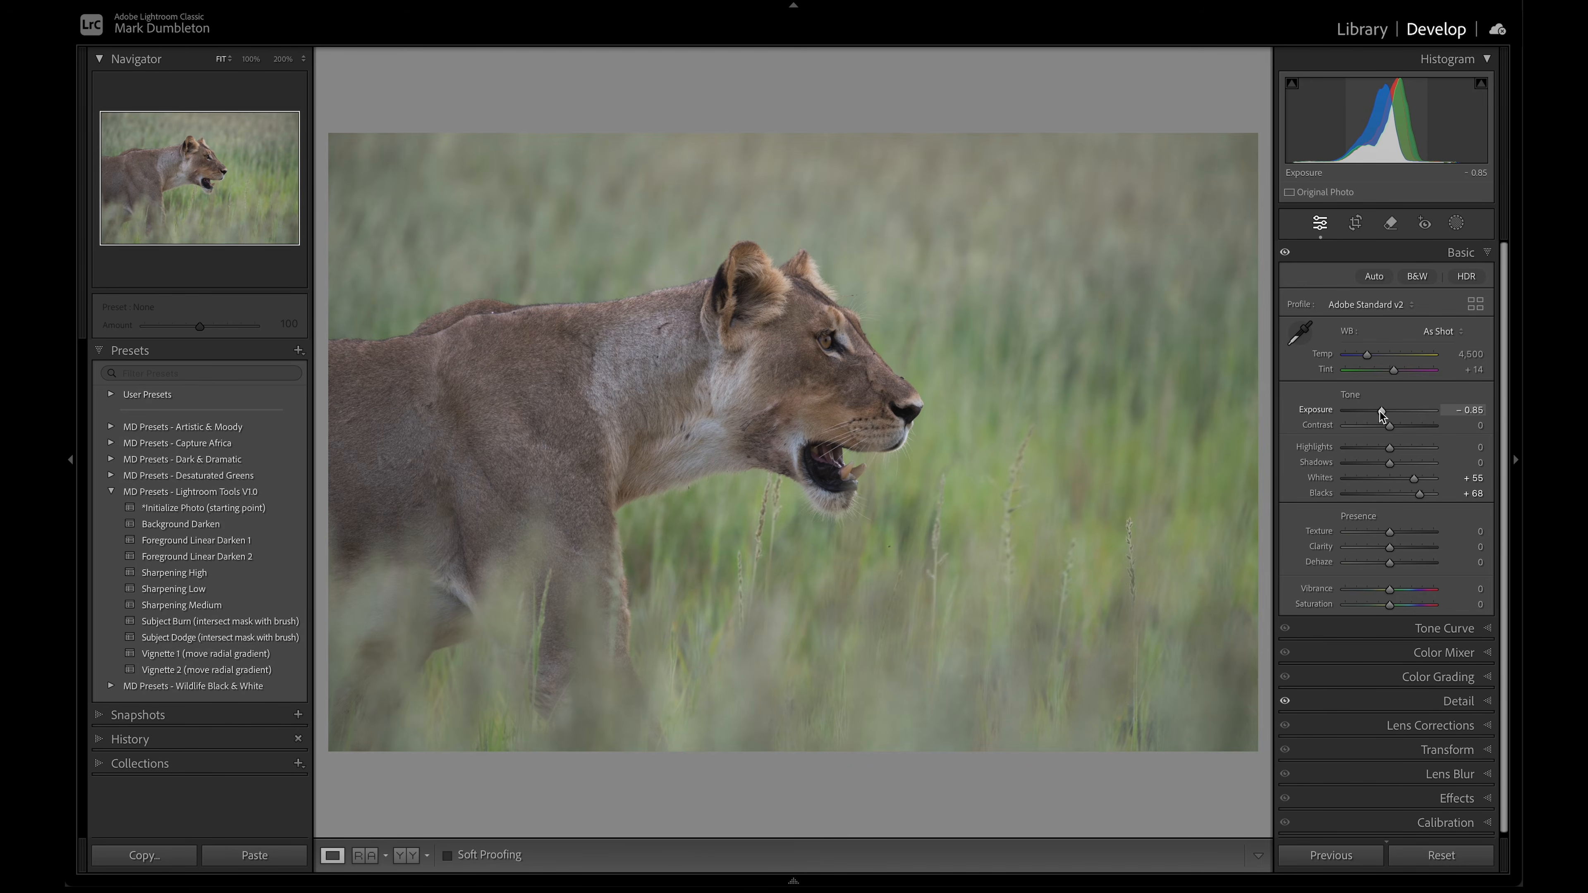
Darken the photo to an Exposure of -1.20 and raise Blacks to +71.
{"action": "left_click_drag", "start_coordinate": [1380, 413], "coordinate": [1377, 413]}
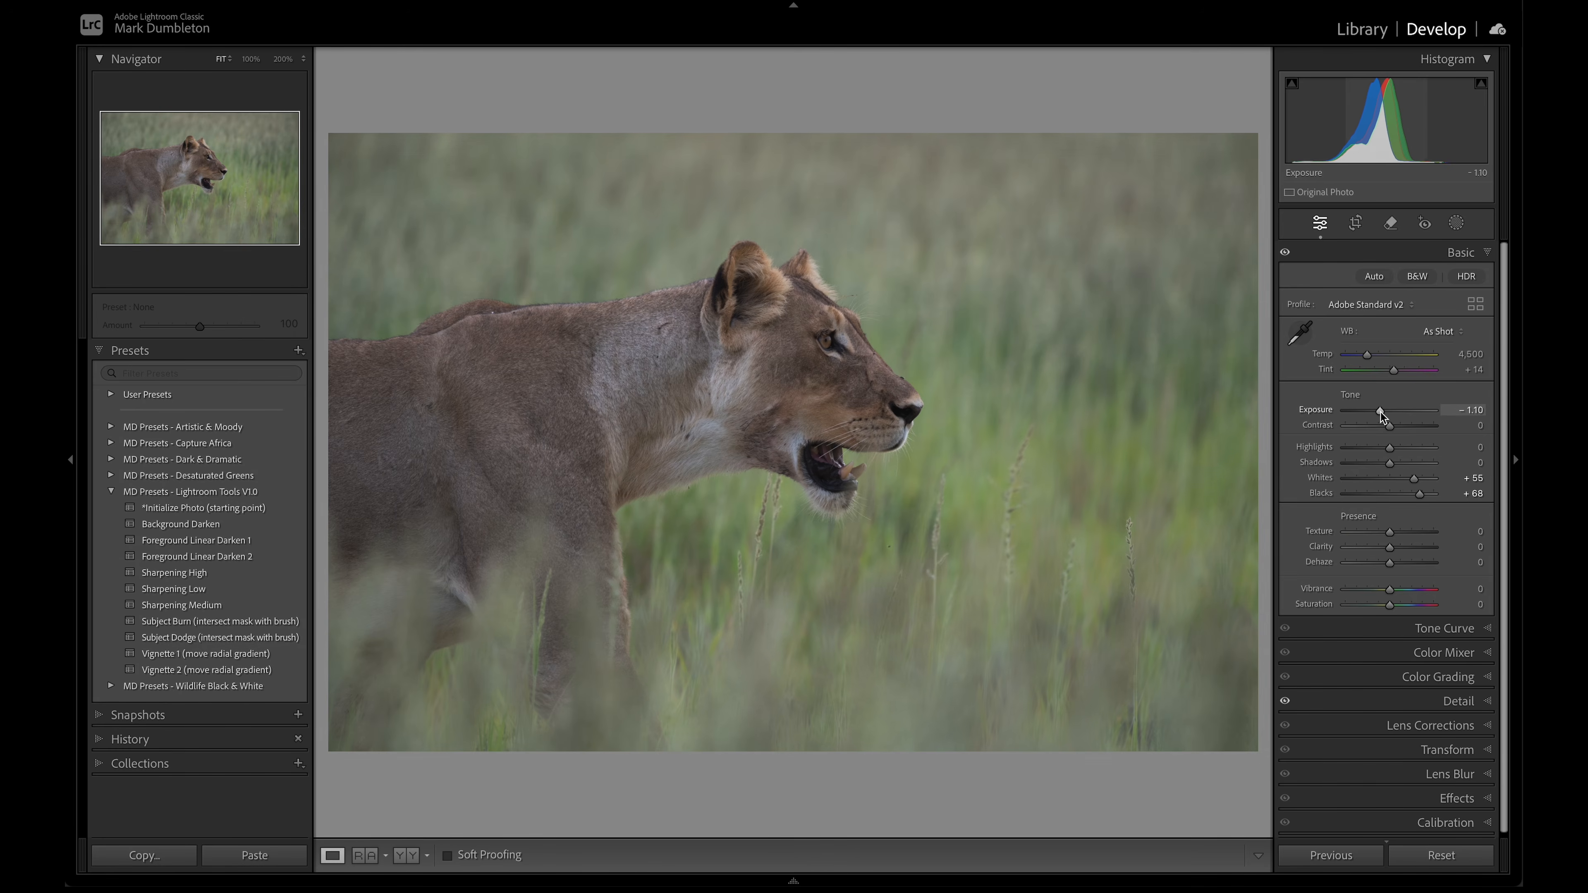
{"action": "left_click_drag", "start_coordinate": [1380, 413], "coordinate": [1379, 412]}
{"action": "left_click_drag", "start_coordinate": [1420, 492], "coordinate": [1421, 493]}
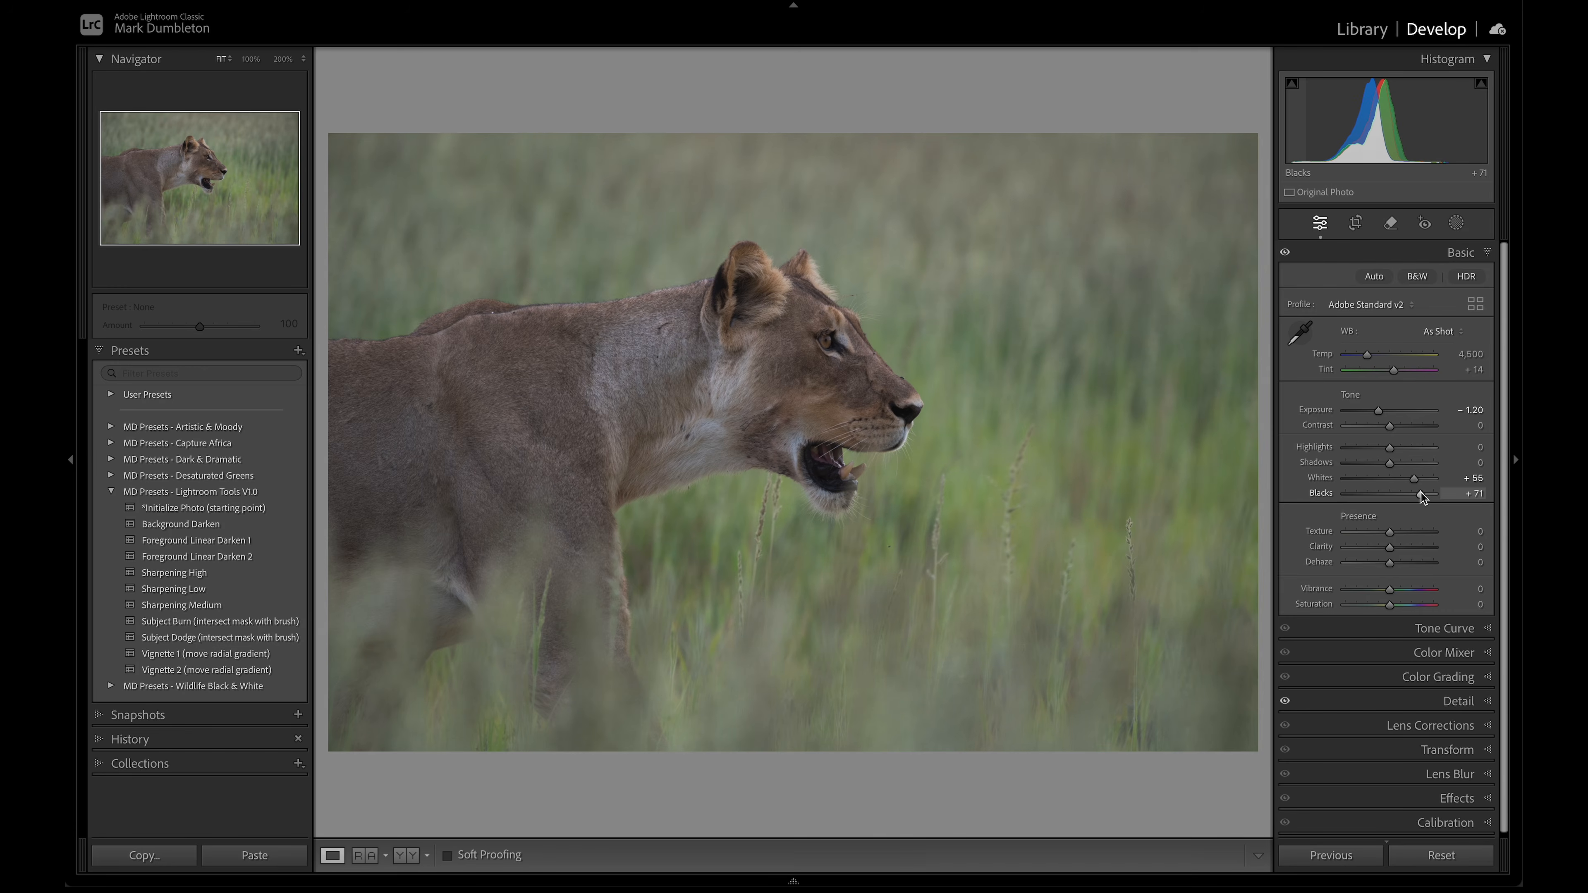
Set the white balance to Auto and fine-tune it to Temp 4,600 and Tint +21.
{"action": "left_click", "coordinate": [1449, 332]}
{"action": "left_click", "coordinate": [1450, 333]}
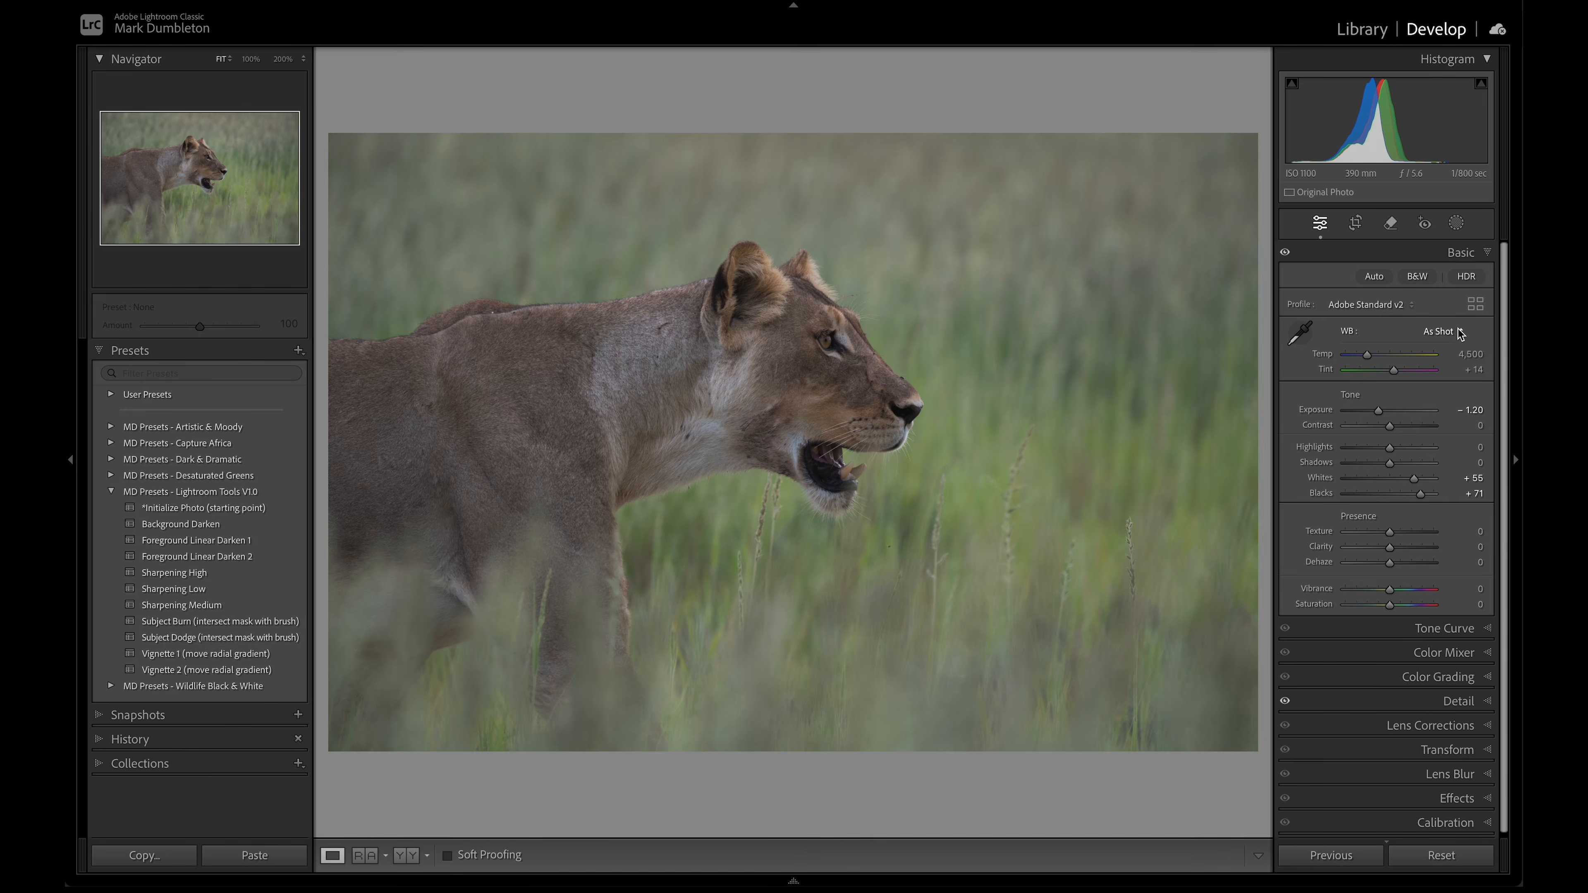
{"action": "left_click", "coordinate": [1461, 332]}
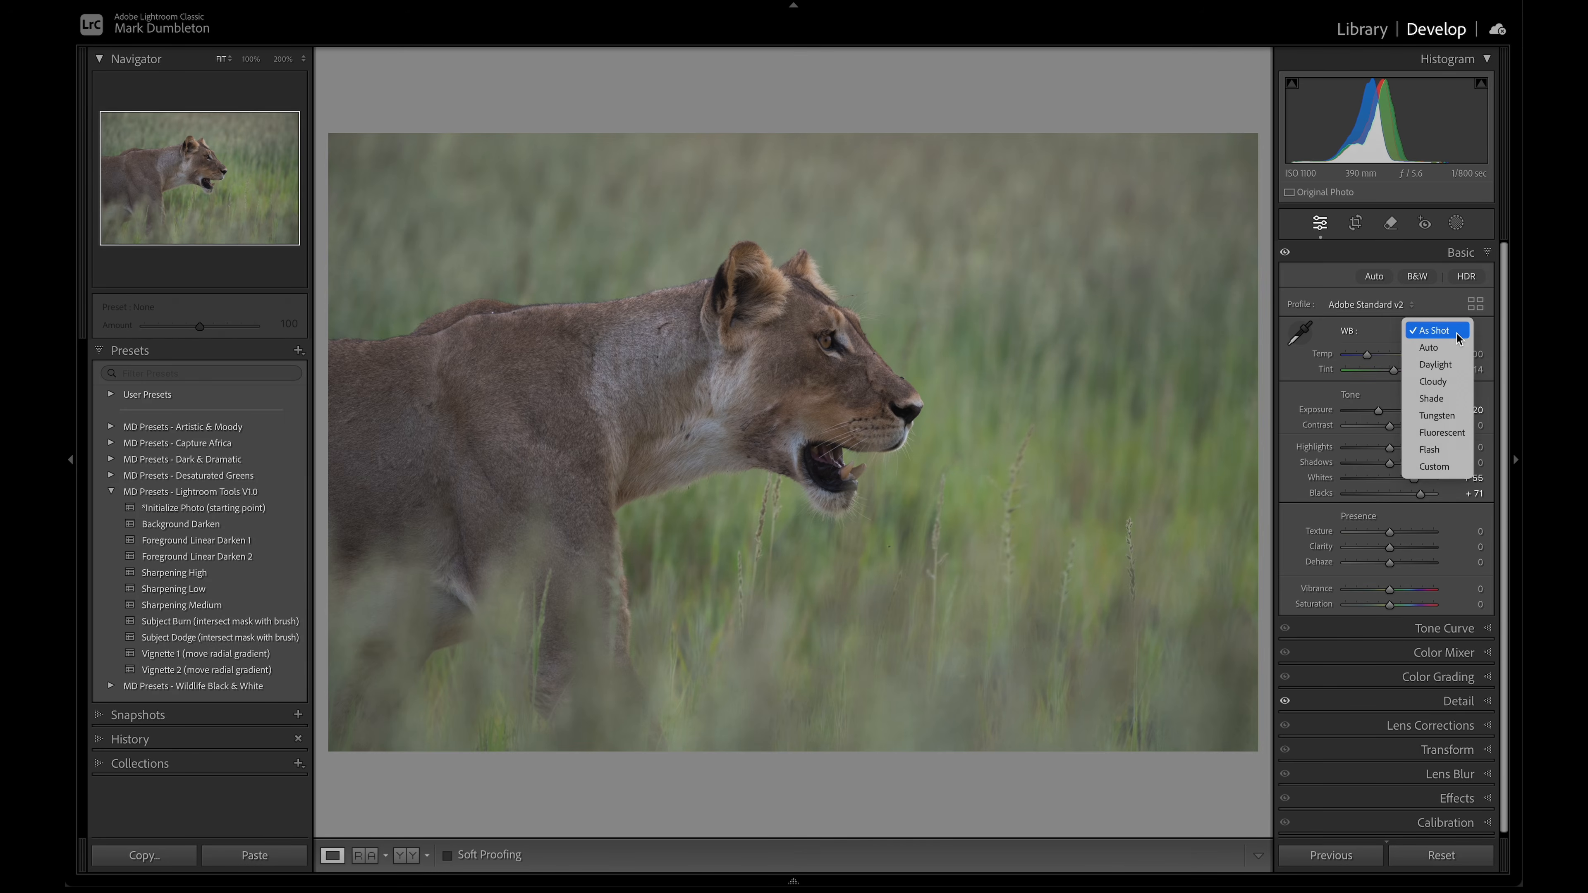
{"action": "left_click", "coordinate": [1439, 347]}
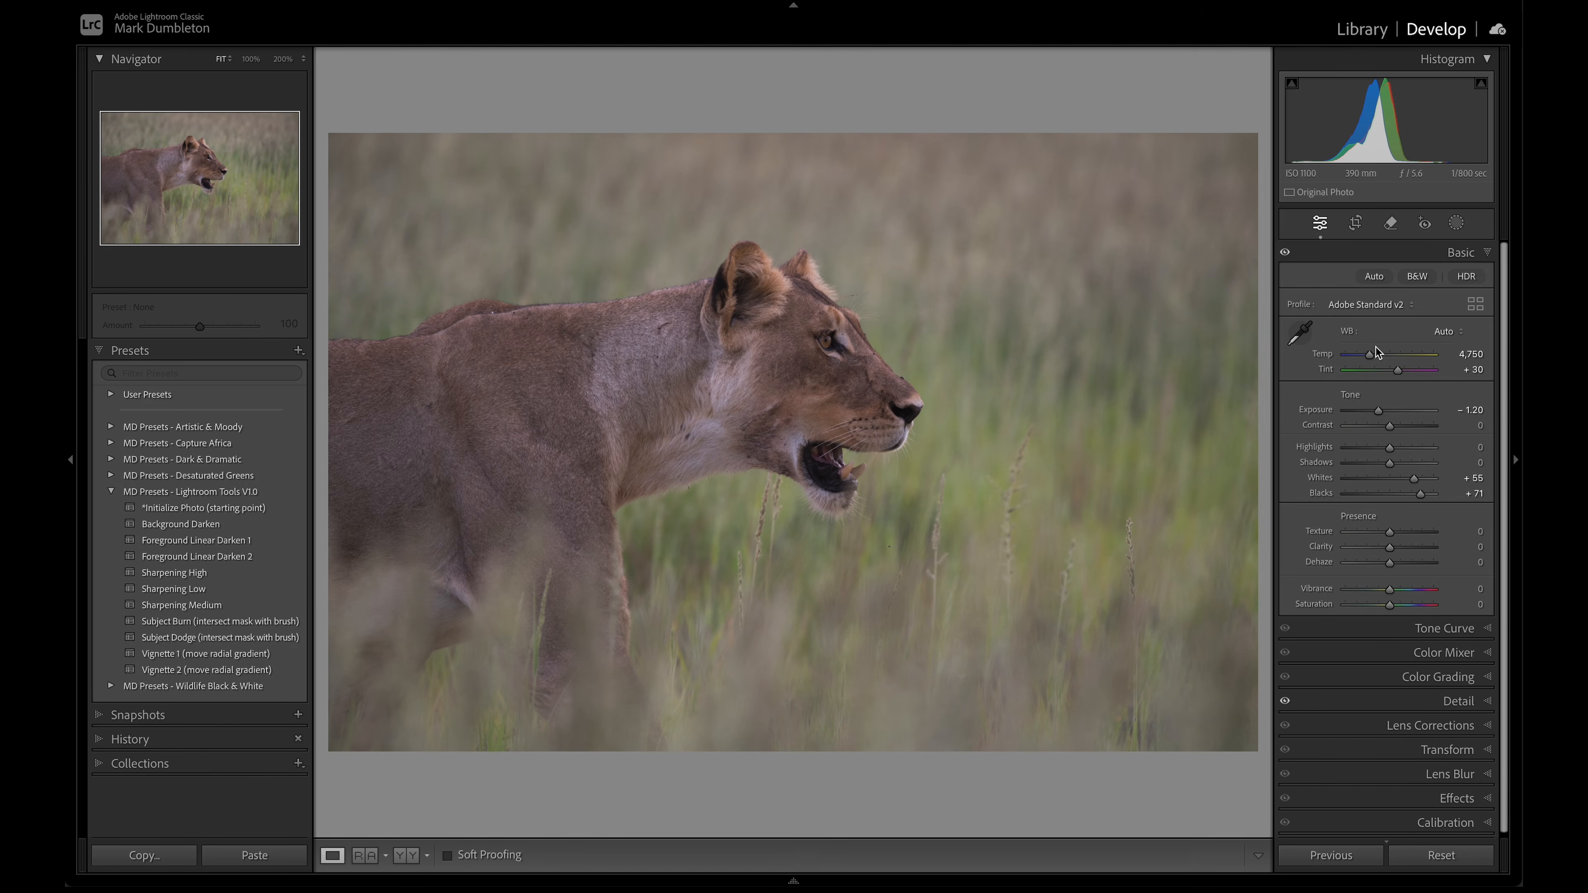
{"action": "left_click_drag", "start_coordinate": [1370, 355], "coordinate": [1368, 355]}
{"action": "left_click_drag", "start_coordinate": [1399, 371], "coordinate": [1395, 371]}
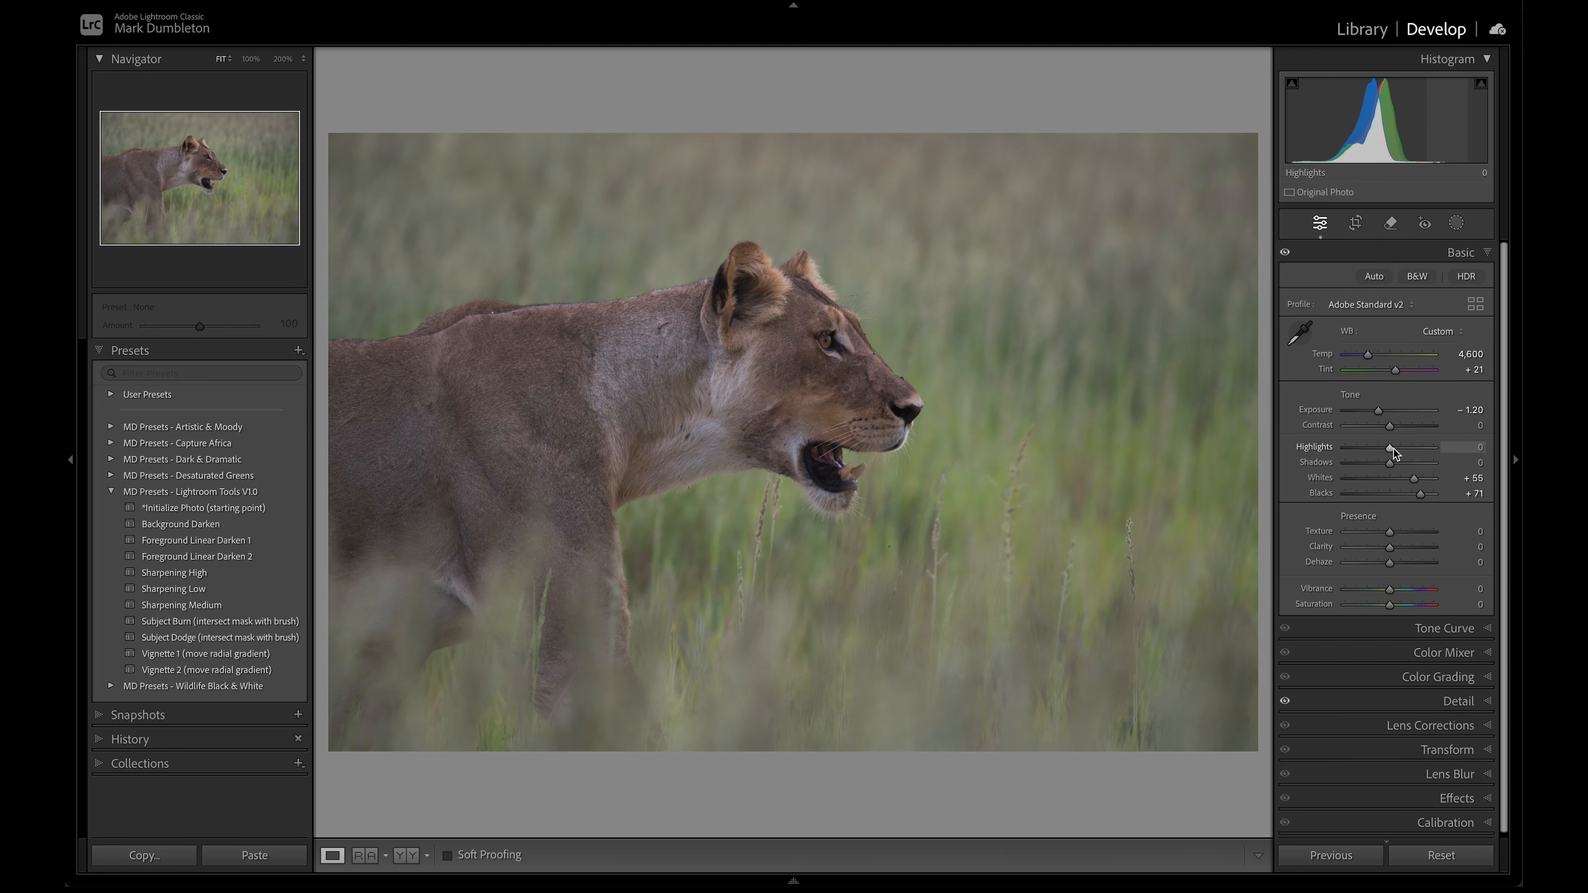
Compare the Foreground Linear Darken 1 and 2 mask presets and apply Foreground Linear Darken 1.
{"action": "left_click", "coordinate": [1455, 222]}
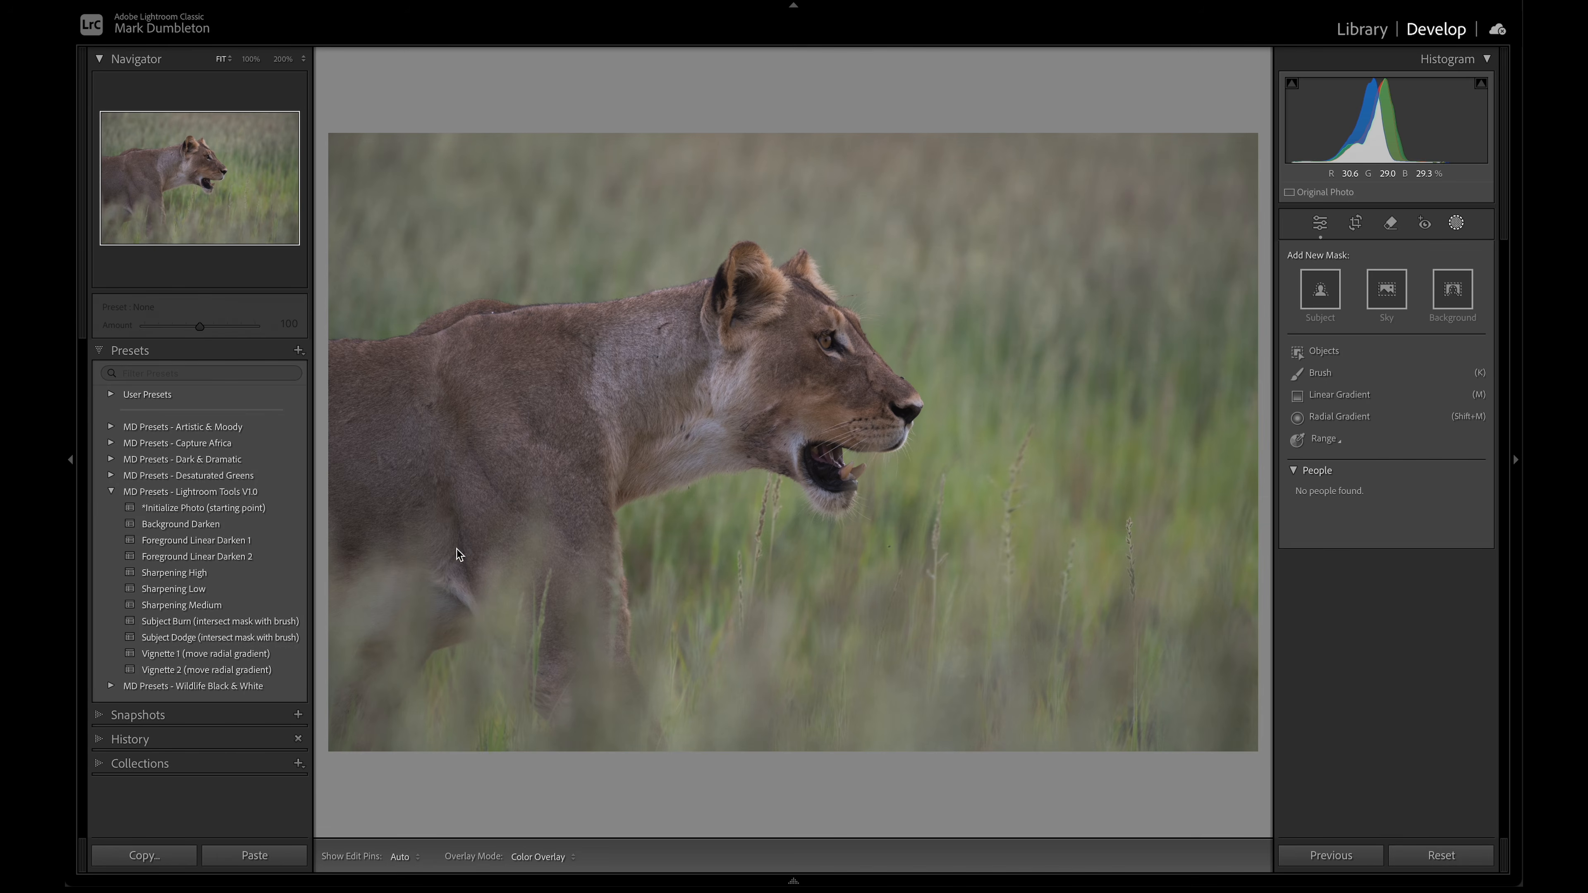
{"action": "left_click", "coordinate": [233, 541]}
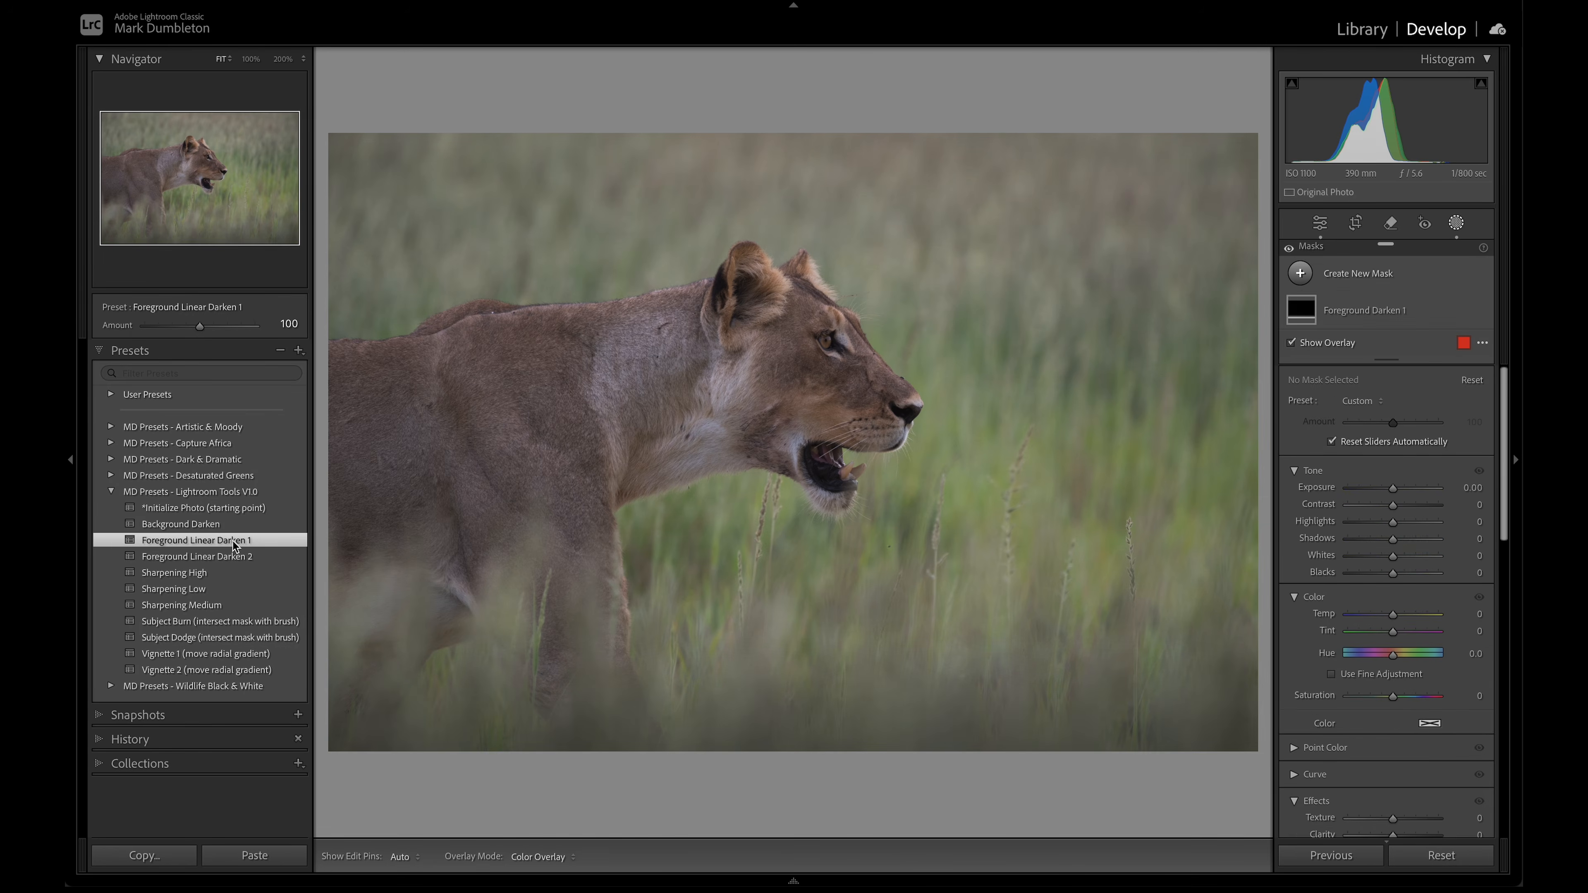
{"action": "left_click", "coordinate": [242, 559]}
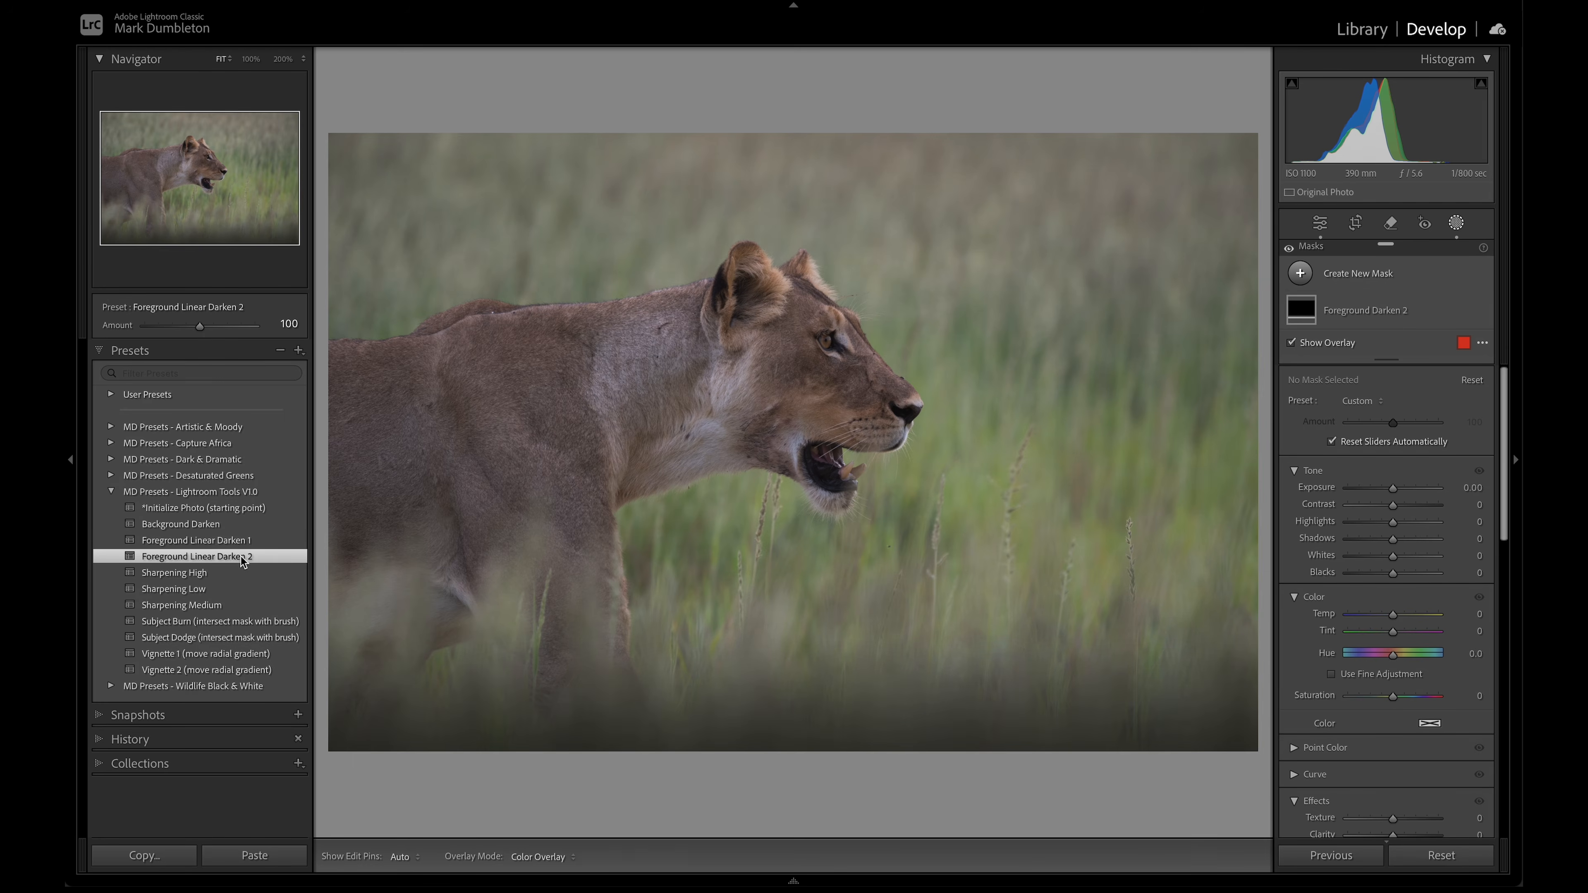
{"action": "left_click", "coordinate": [241, 546]}
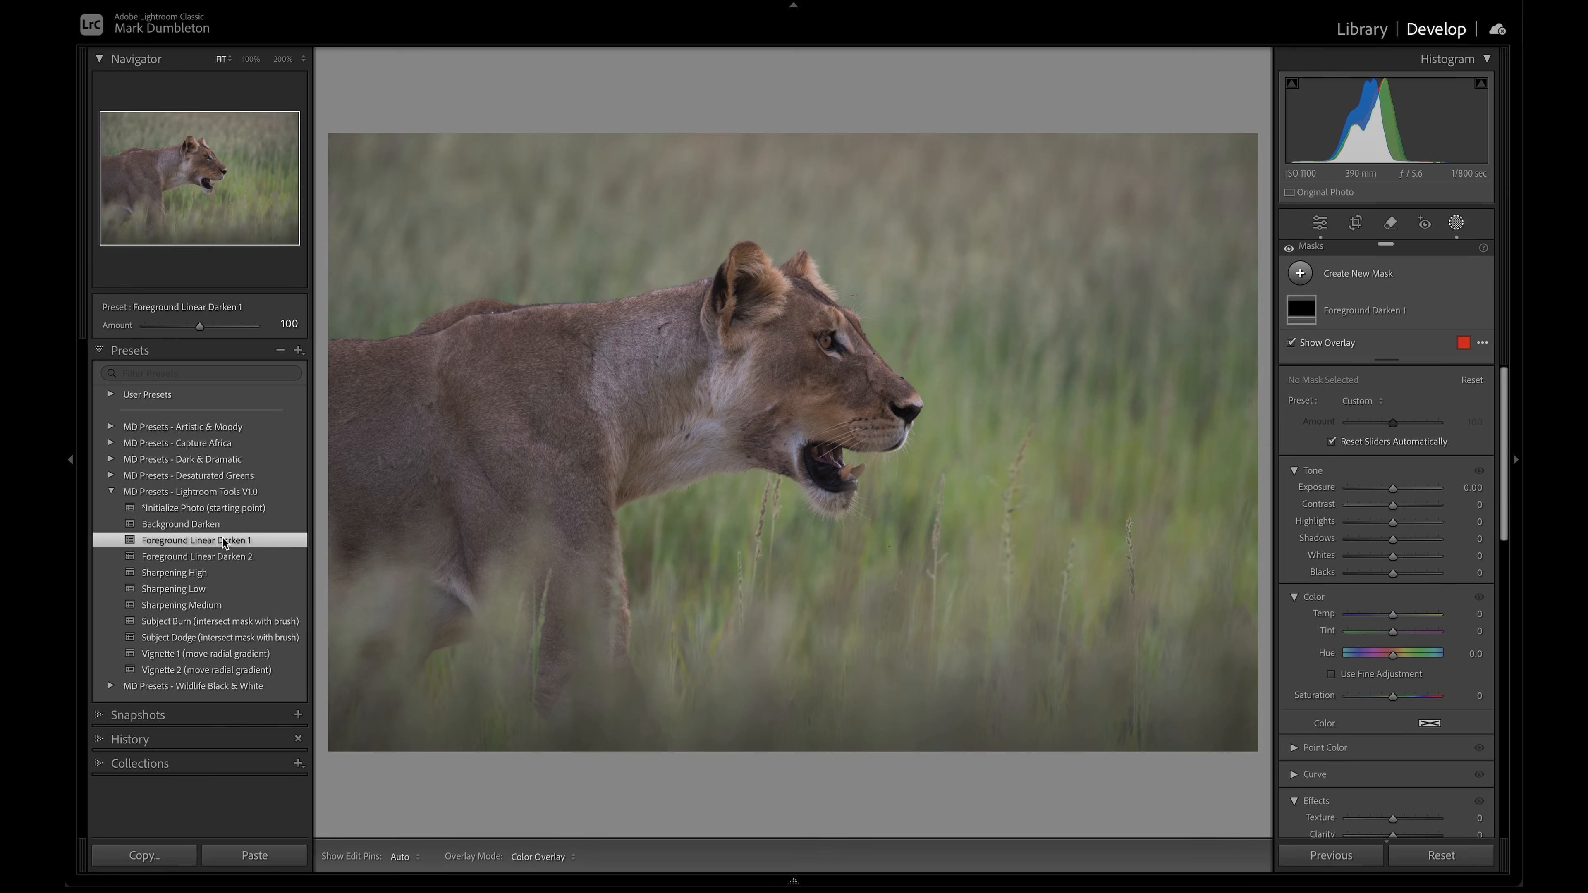
Extend the Foreground Darken 1 gradient's upper edge higher into the grass and set the mask's Blacks to -25.
{"action": "left_click", "coordinate": [1381, 313]}
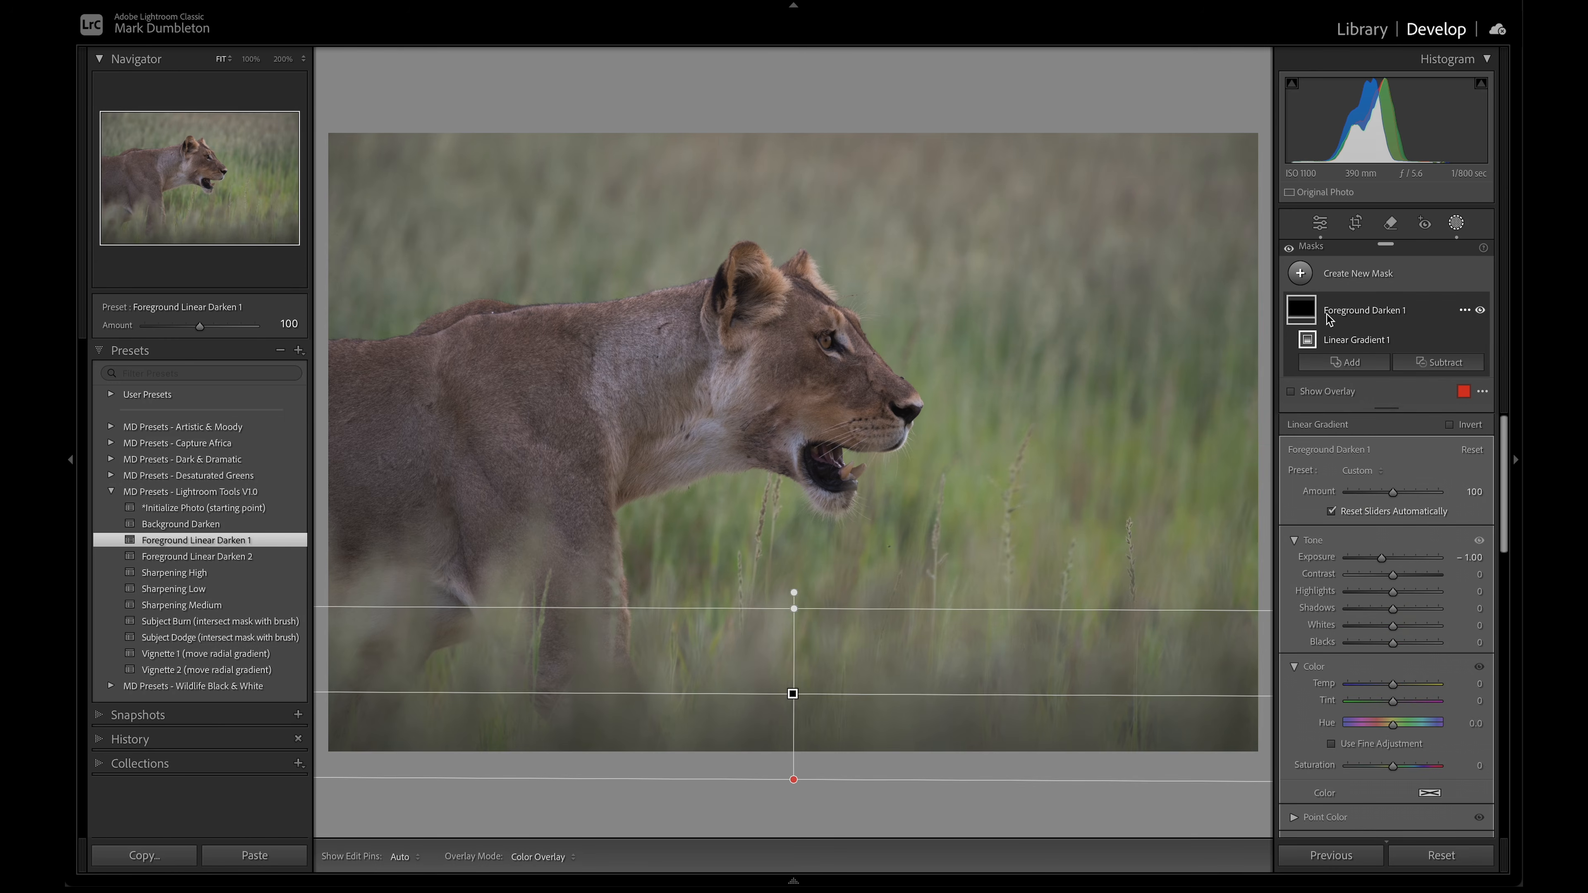
{"action": "left_click_drag", "start_coordinate": [797, 610], "coordinate": [799, 564]}
{"action": "left_click_drag", "start_coordinate": [1381, 557], "coordinate": [1381, 556]}
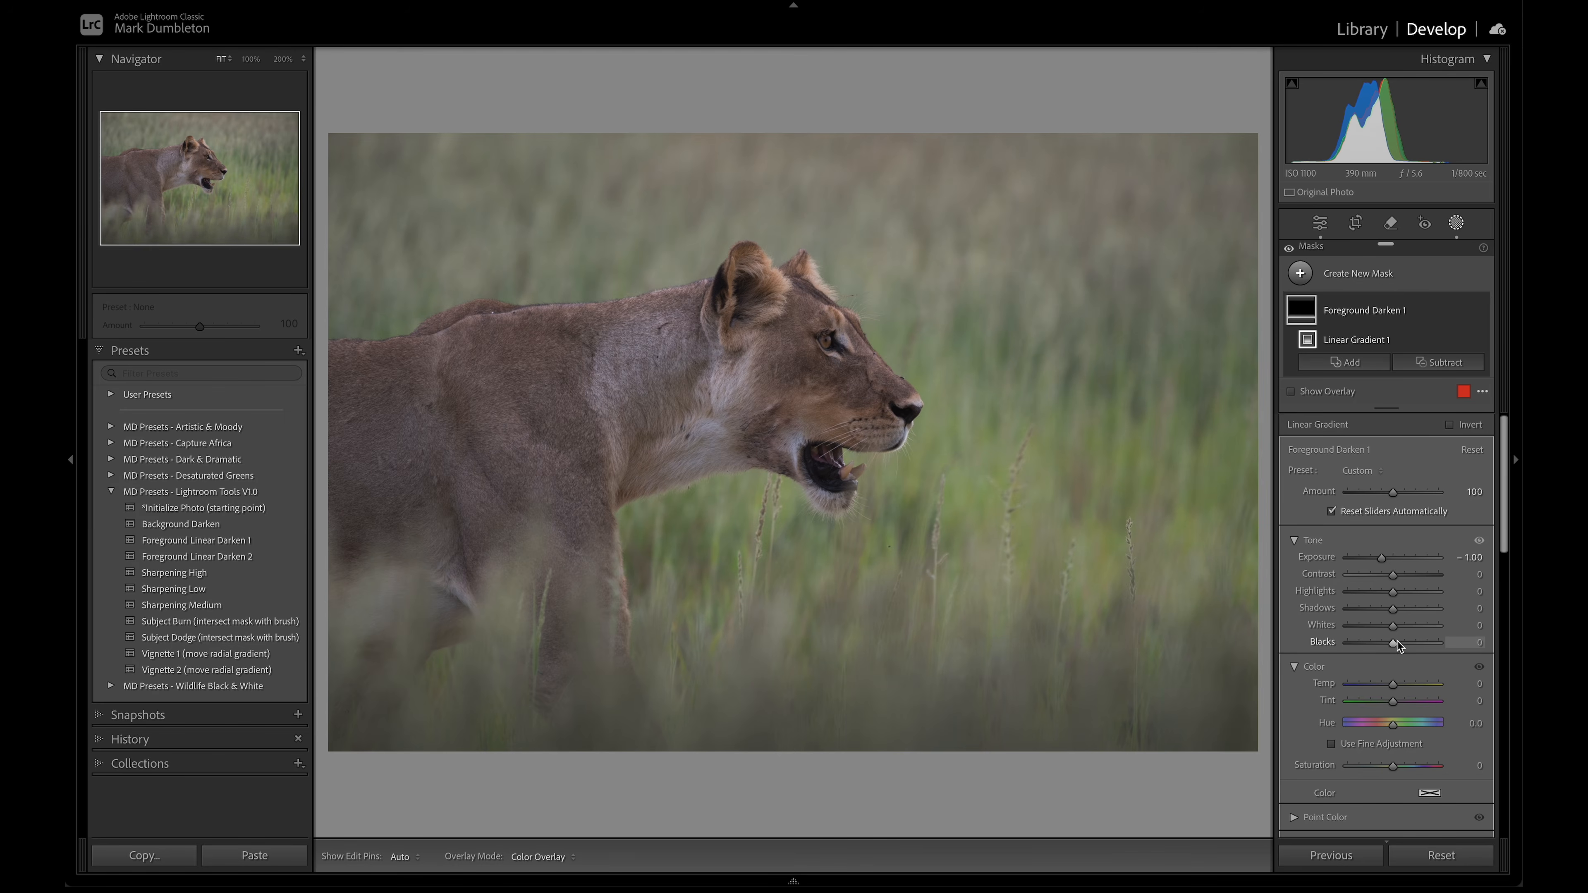
{"action": "left_click_drag", "start_coordinate": [1390, 643], "coordinate": [1388, 645]}
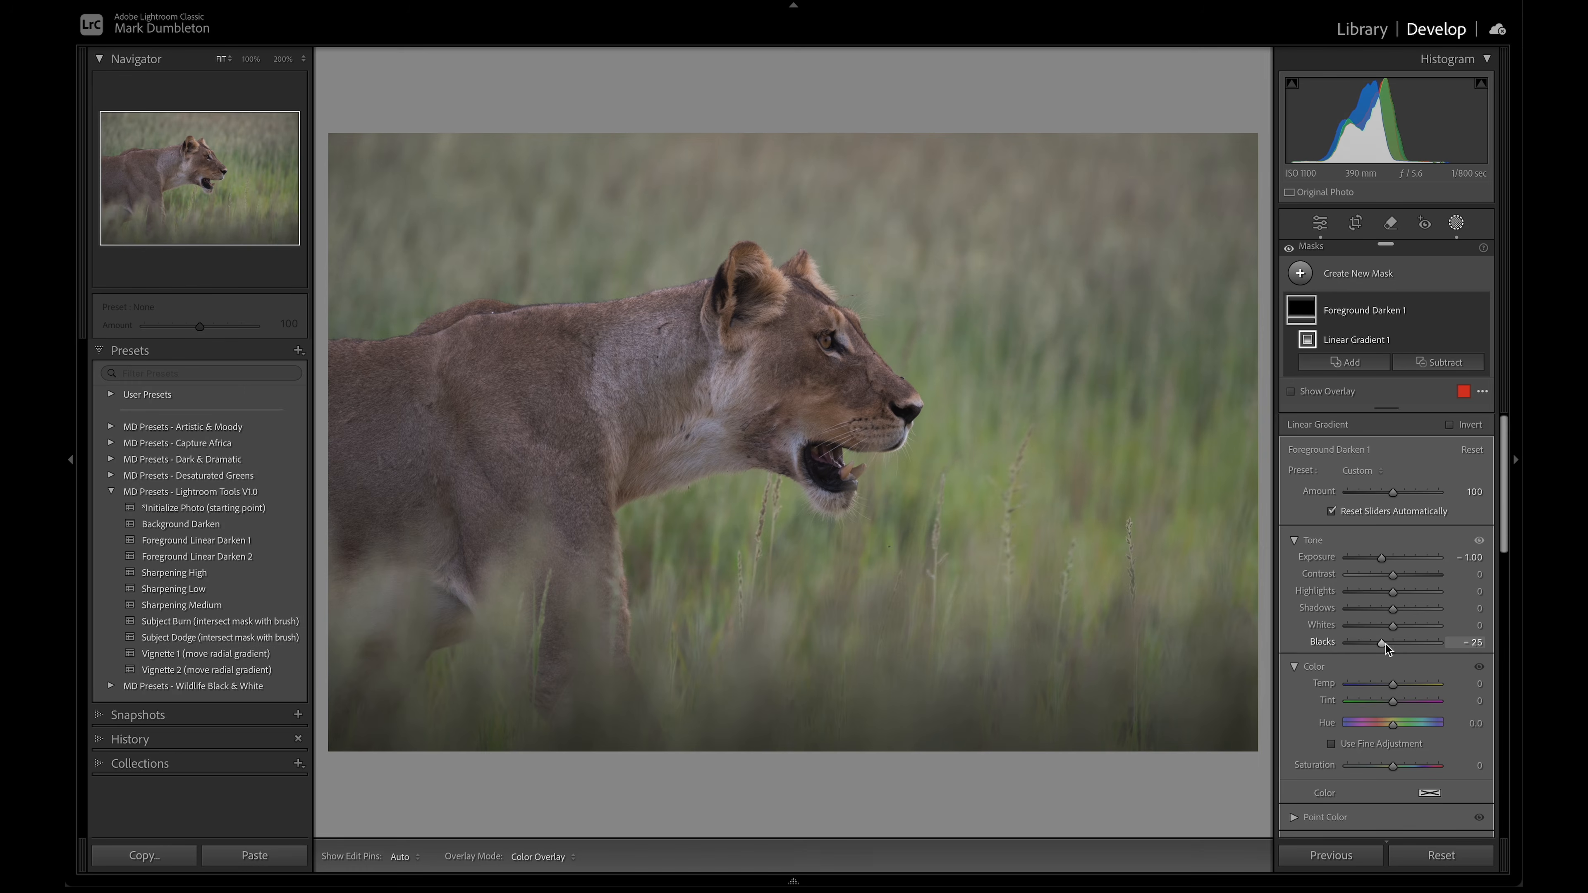
Set the Foreground Darken 1 mask to Exposure -0.92, Temp -11 and Amount 65, comparing the photo with the mask off and on.
{"action": "double_click", "coordinate": [1410, 631]}
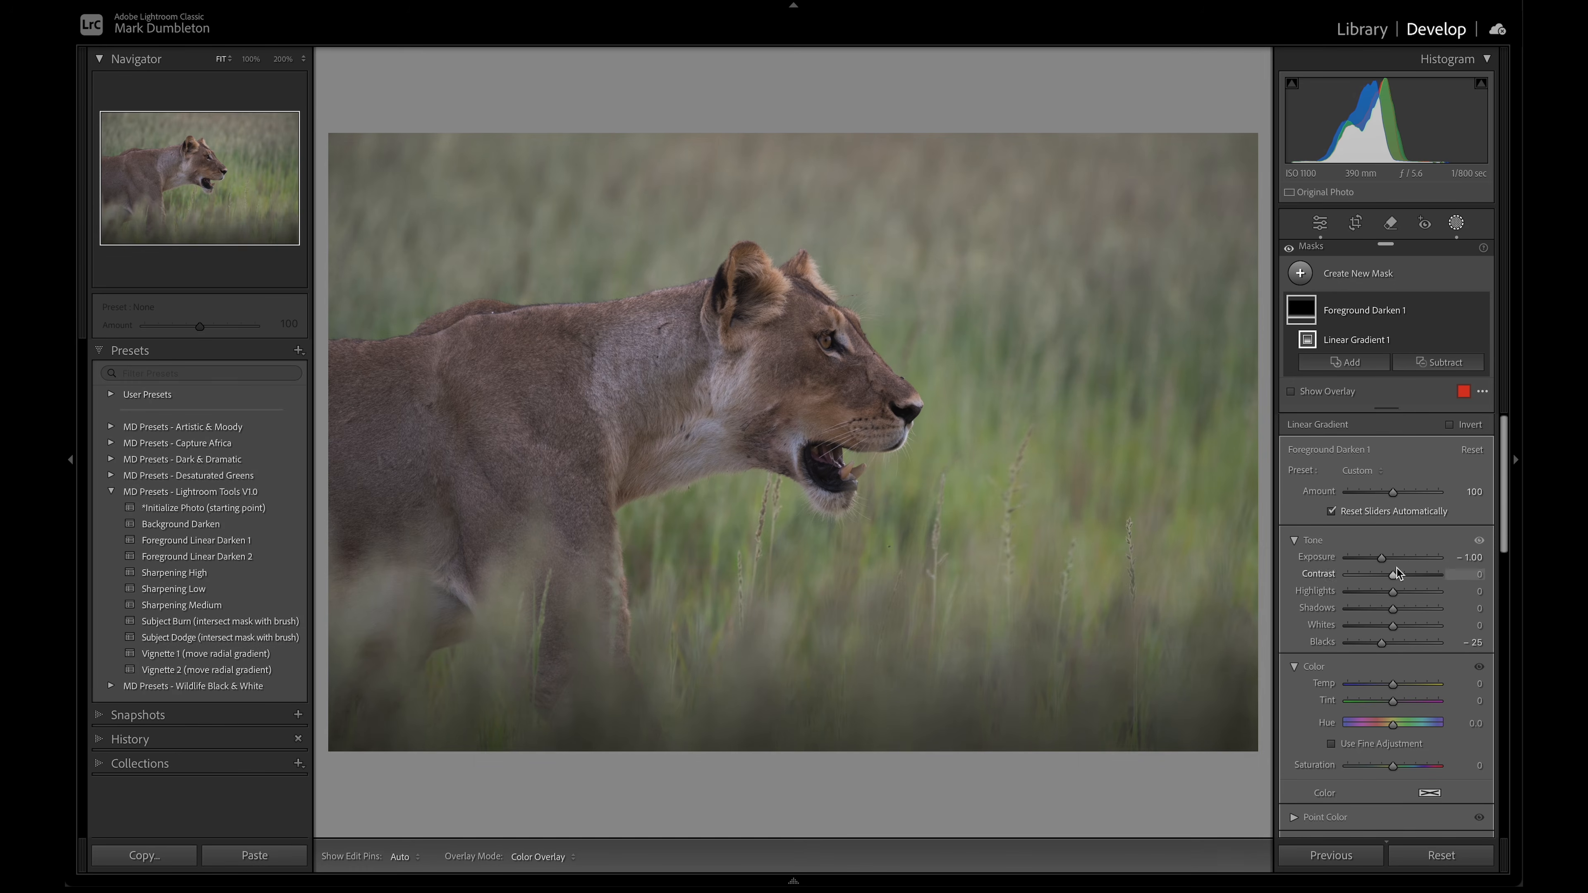
{"action": "left_click", "coordinate": [1383, 561]}
{"action": "left_click_drag", "start_coordinate": [1389, 688], "coordinate": [1386, 687]}
{"action": "left_click", "coordinate": [1480, 310]}
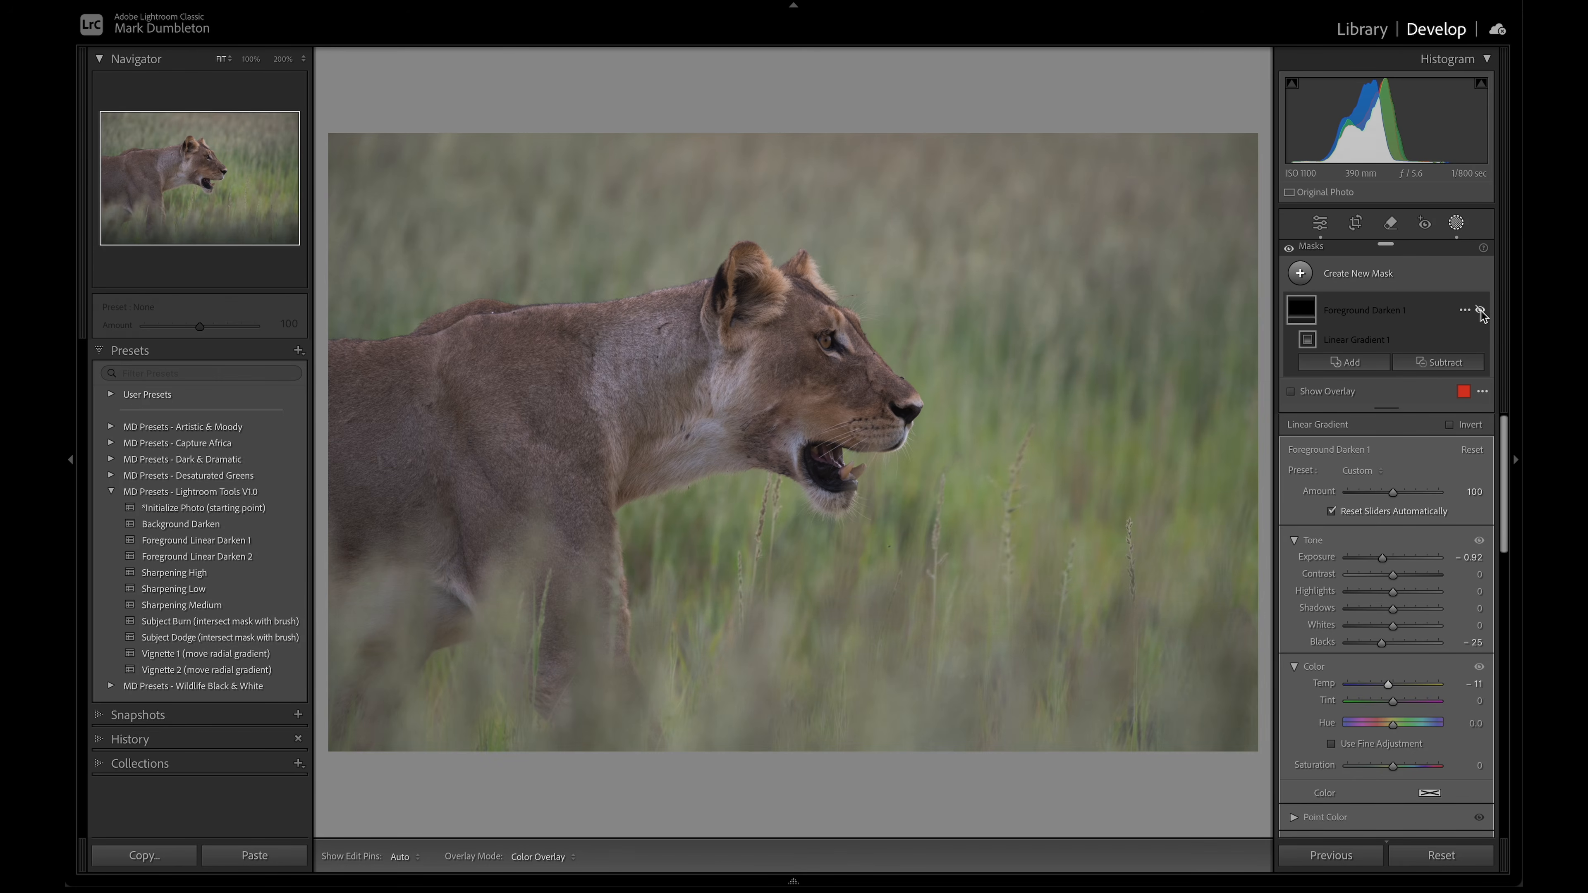
{"action": "left_click", "coordinate": [1479, 310]}
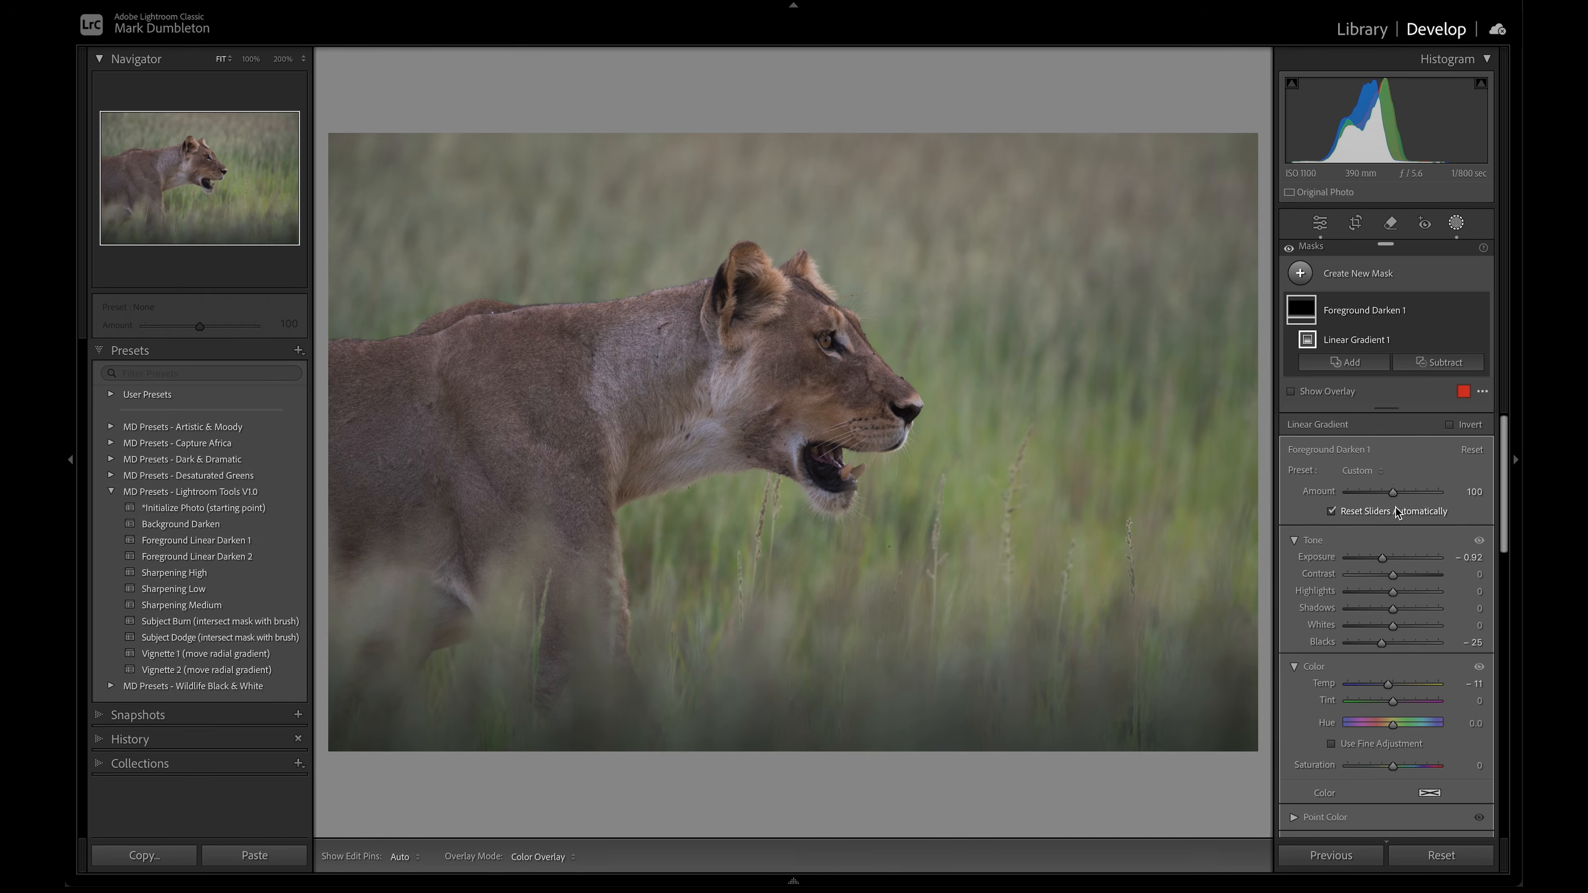
{"action": "left_click_drag", "start_coordinate": [1395, 493], "coordinate": [1381, 494]}
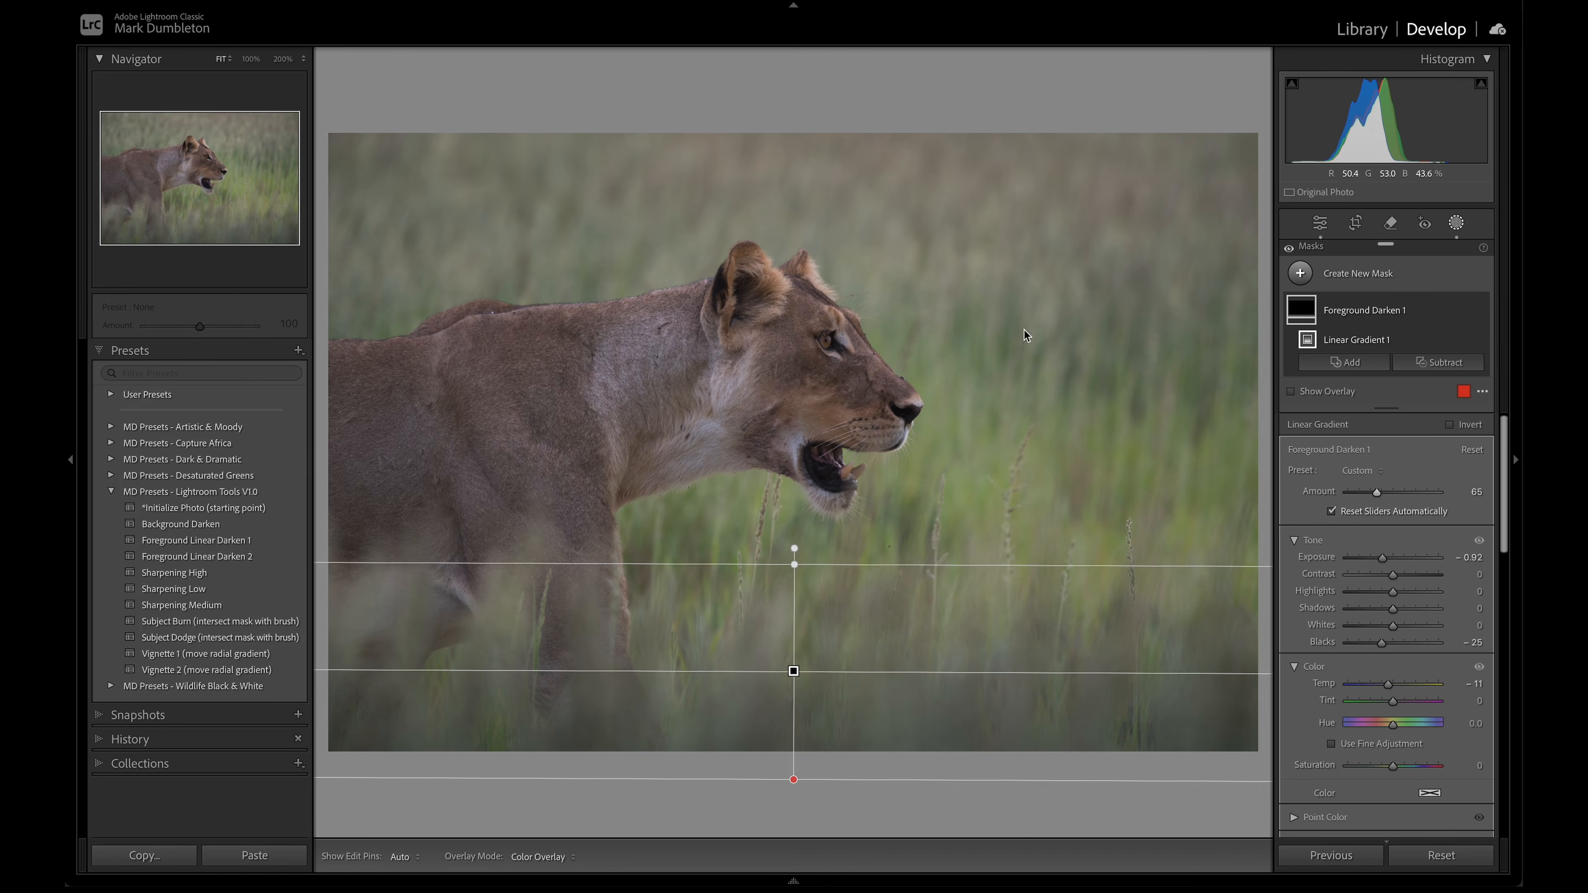
Create a Select Background mask and subtract a slanted linear gradient from it, spanning from the lower grass to above the lioness's head.
{"action": "left_click", "coordinate": [1300, 274]}
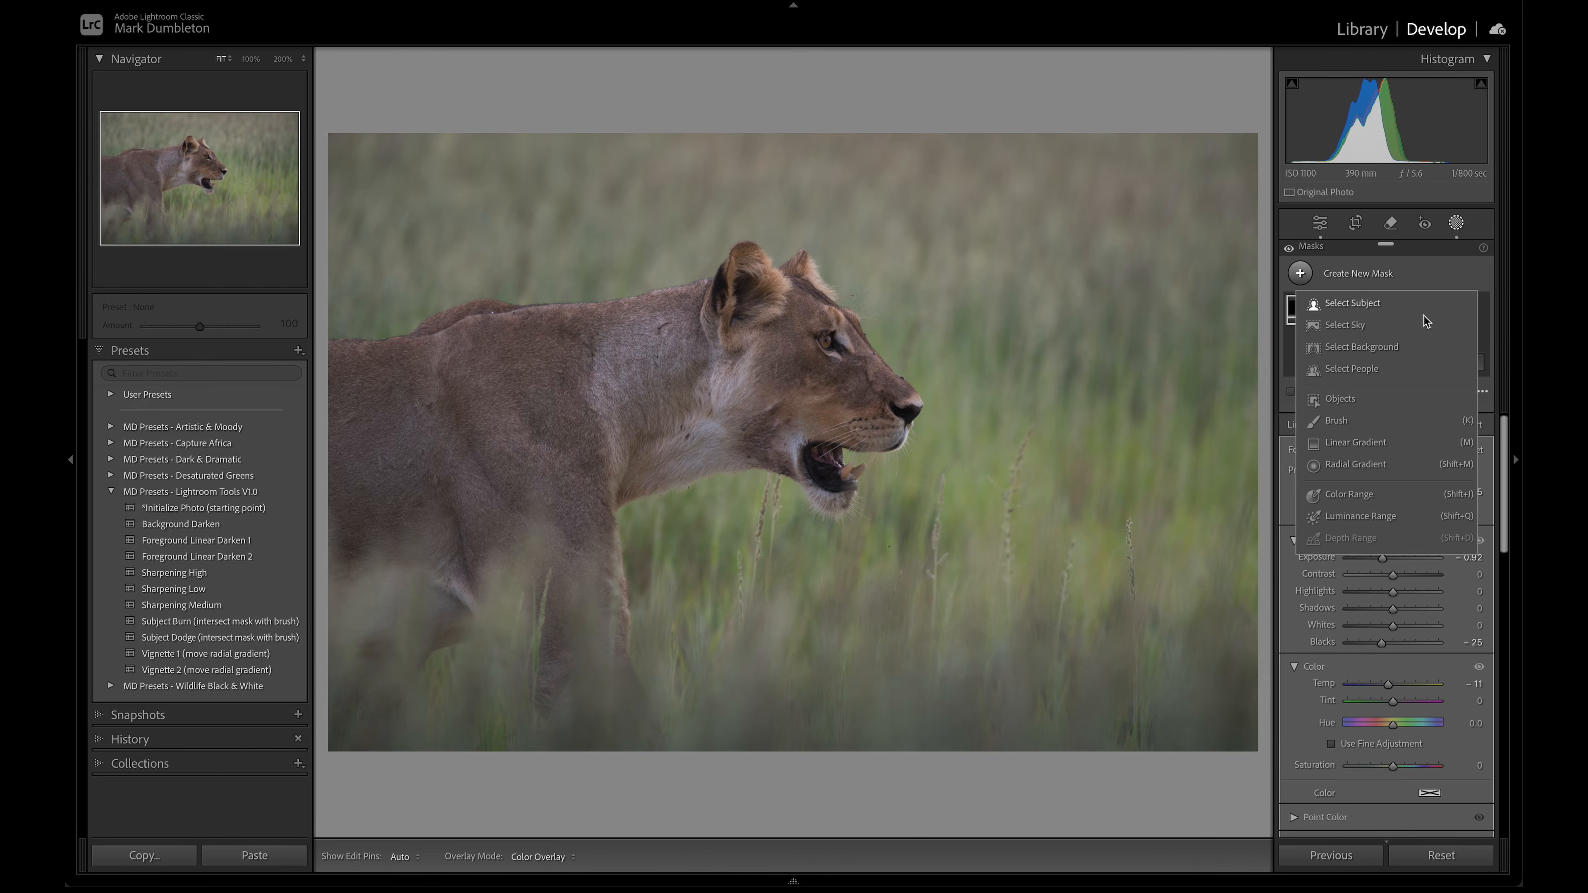
{"action": "left_click", "coordinate": [1386, 347]}
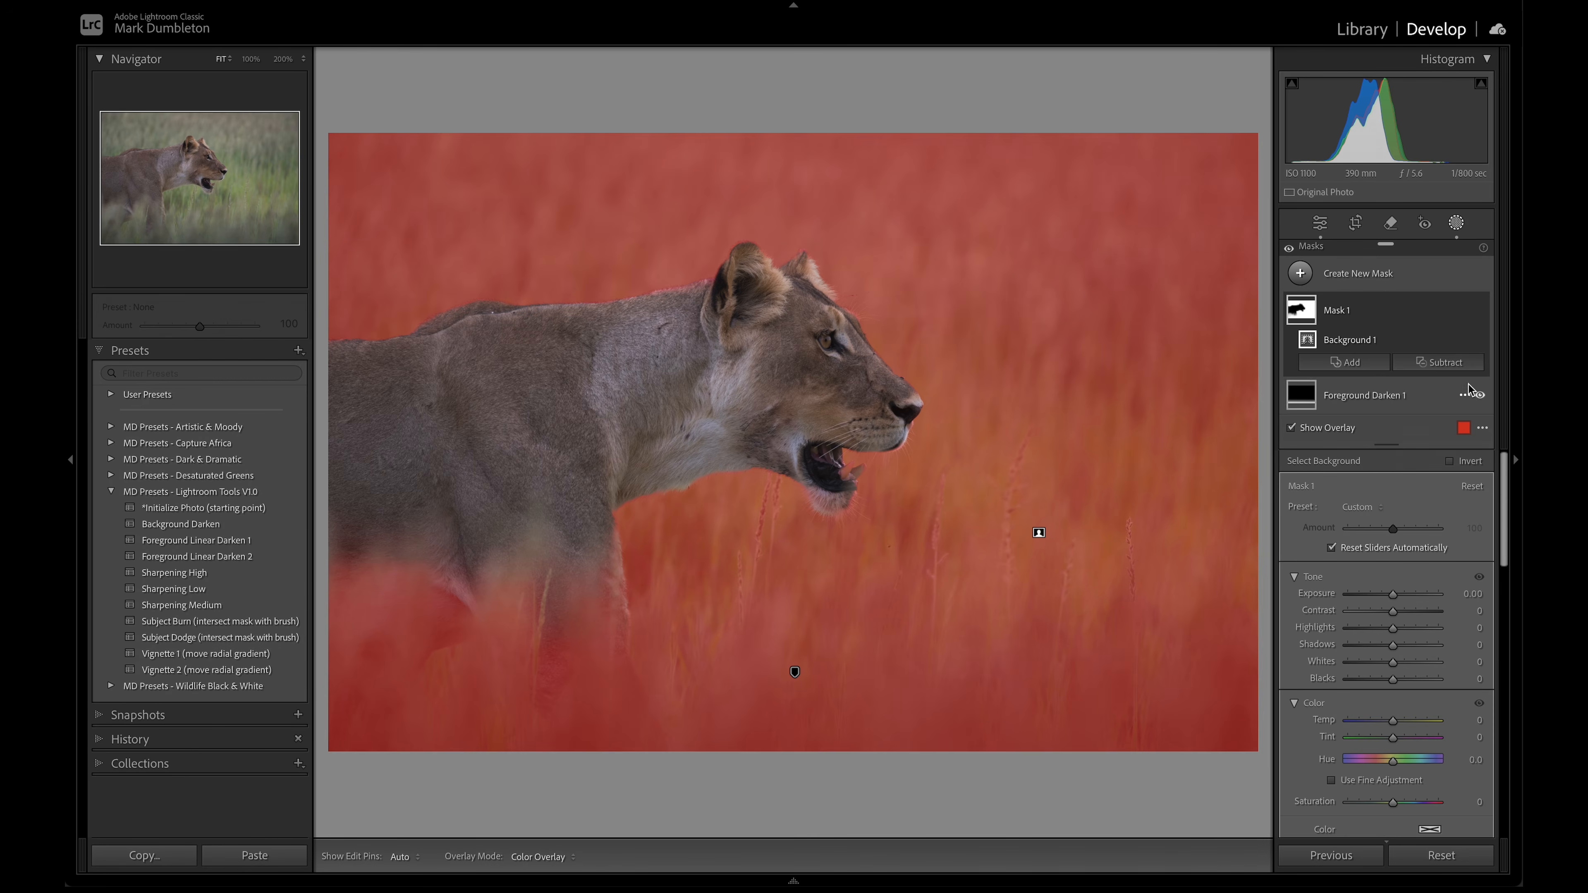
{"action": "left_click", "coordinate": [1437, 363]}
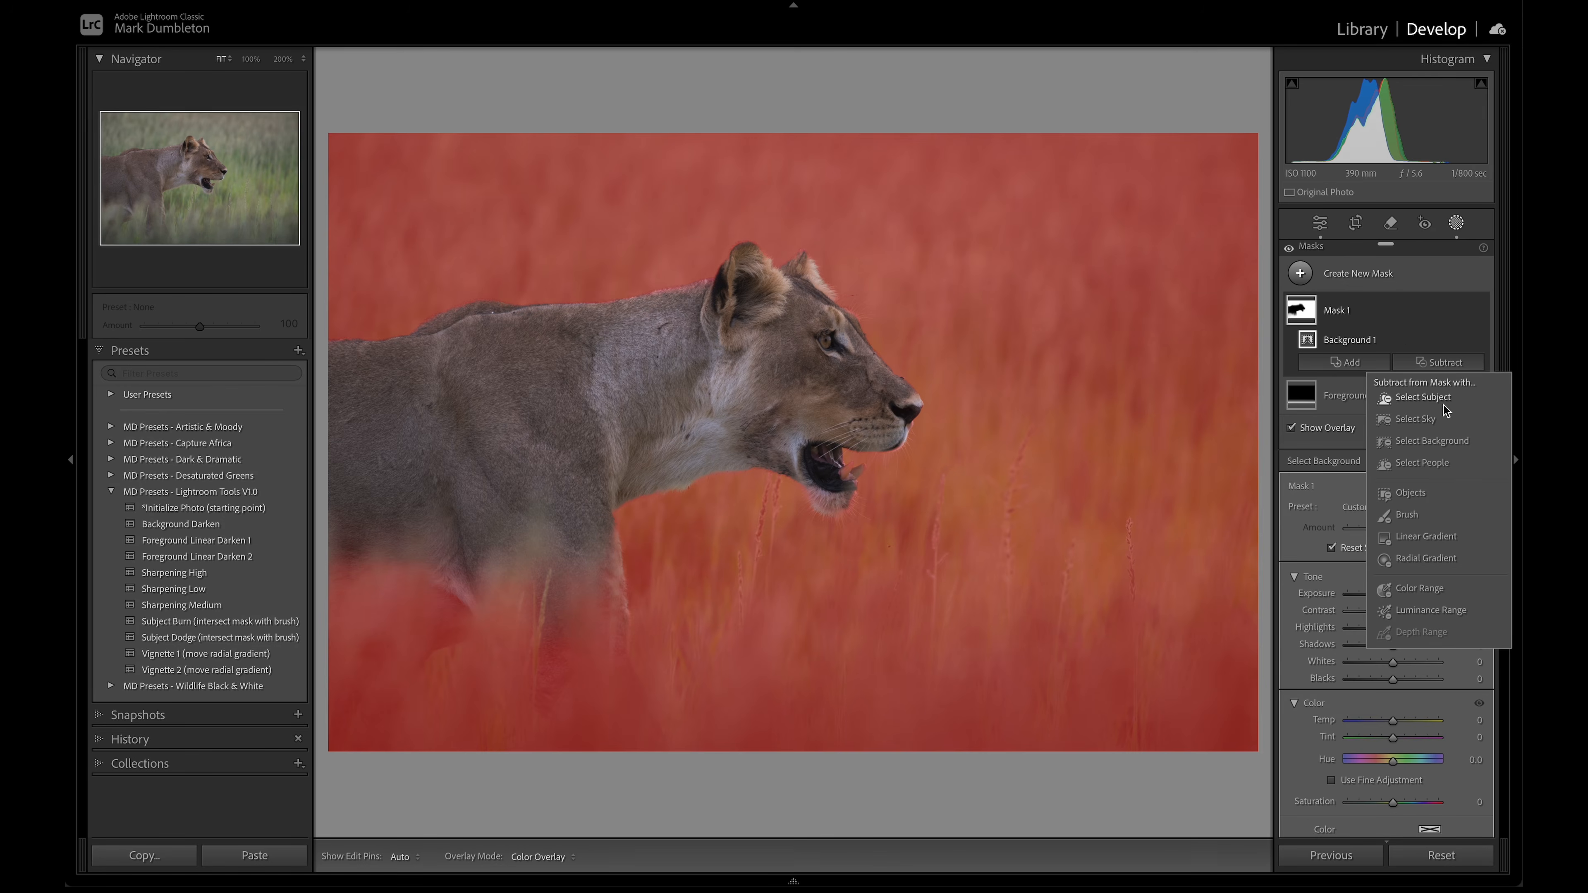
{"action": "left_click", "coordinate": [1429, 538]}
{"action": "left_click_drag", "start_coordinate": [782, 595], "coordinate": [871, 226]}
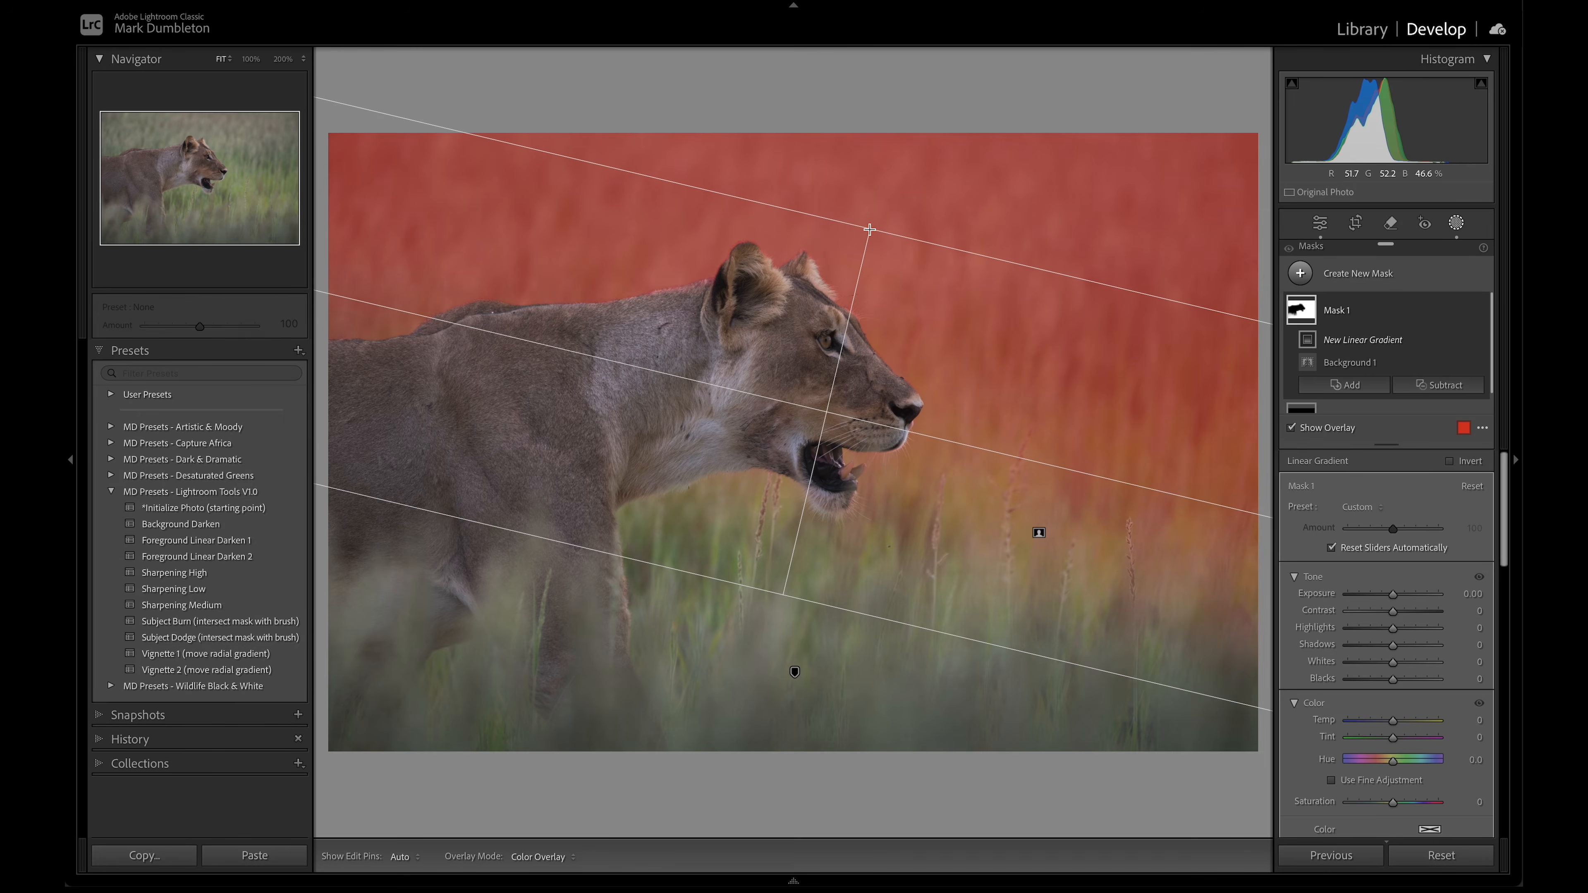
{"action": "left_click_drag", "start_coordinate": [784, 608], "coordinate": [765, 673]}
{"action": "left_click_drag", "start_coordinate": [868, 230], "coordinate": [890, 149]}
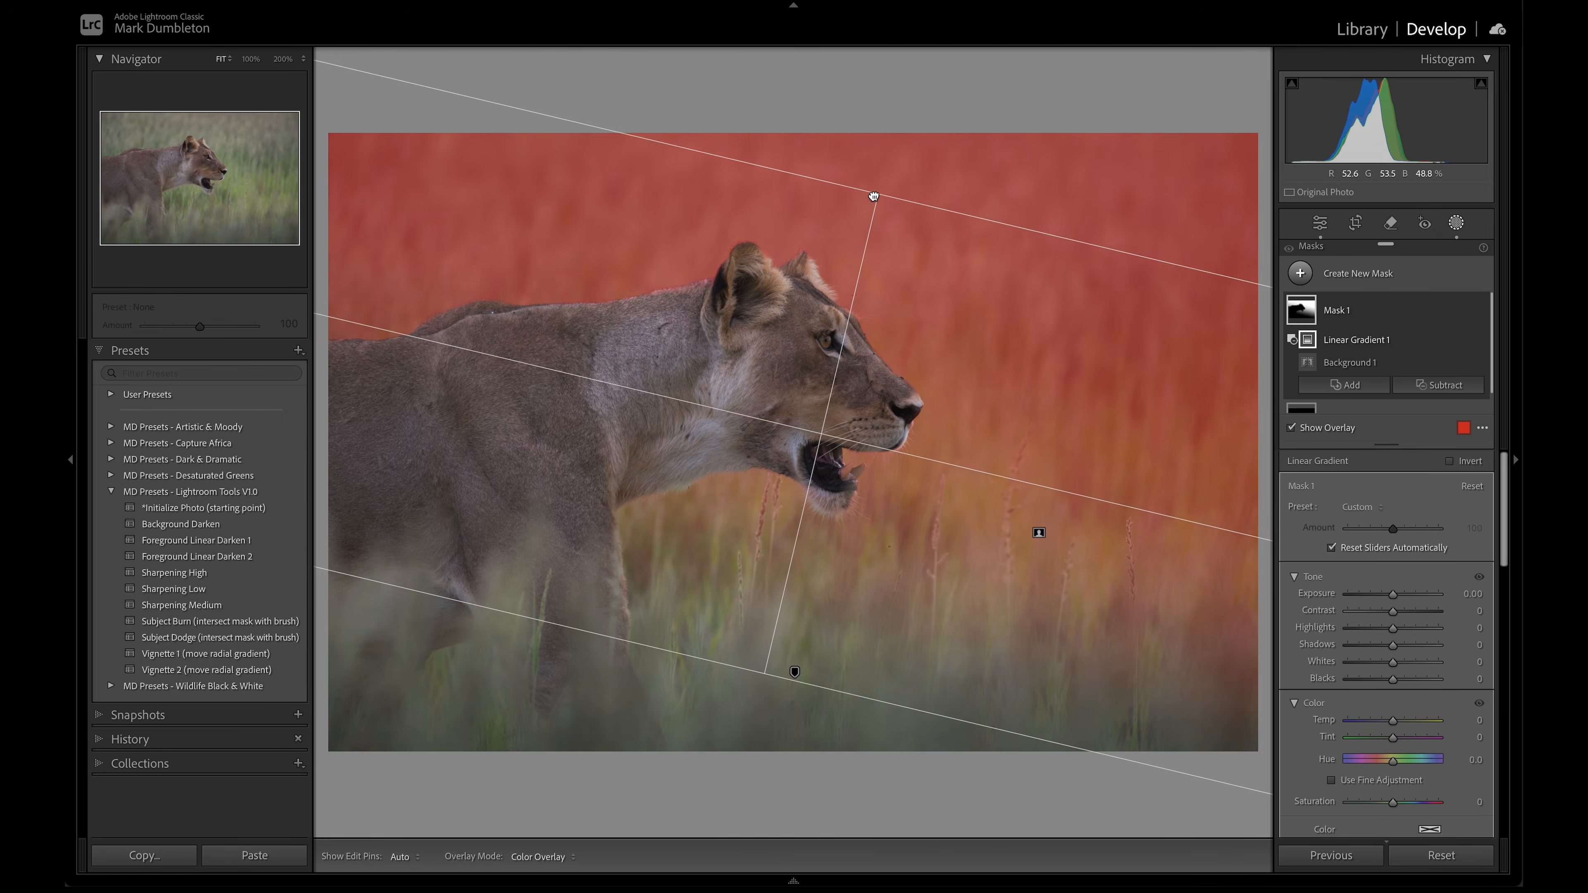
Set the background mask's Exposure to 0.36 and shift both edges of its subtracted linear gradient higher in the photo.
{"action": "left_click_drag", "start_coordinate": [1394, 595], "coordinate": [1397, 595]}
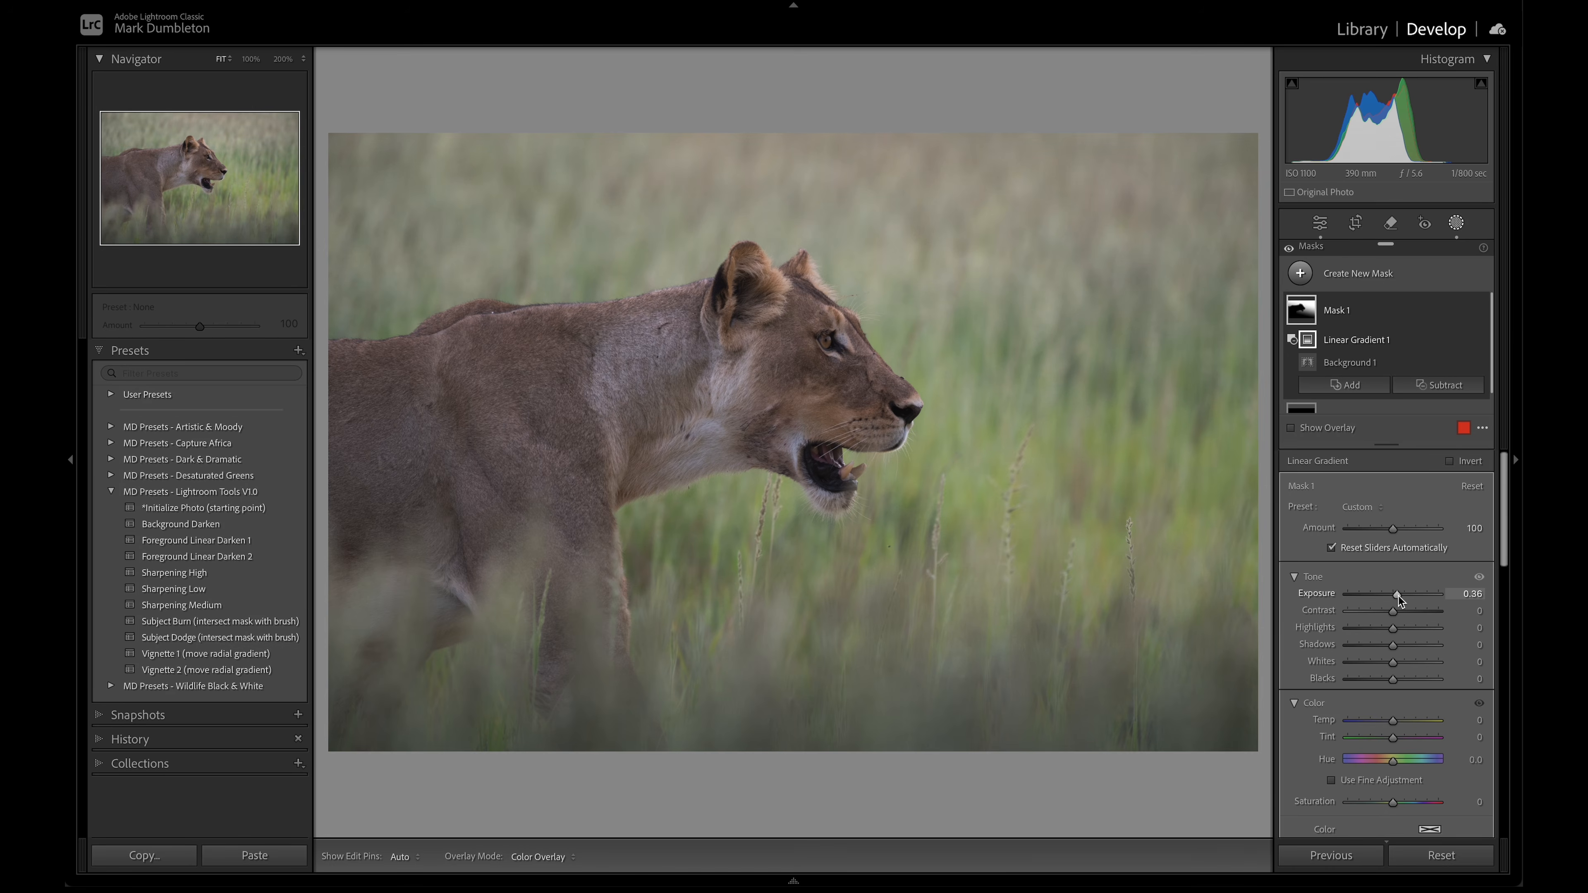
{"action": "left_click", "coordinate": [1350, 311]}
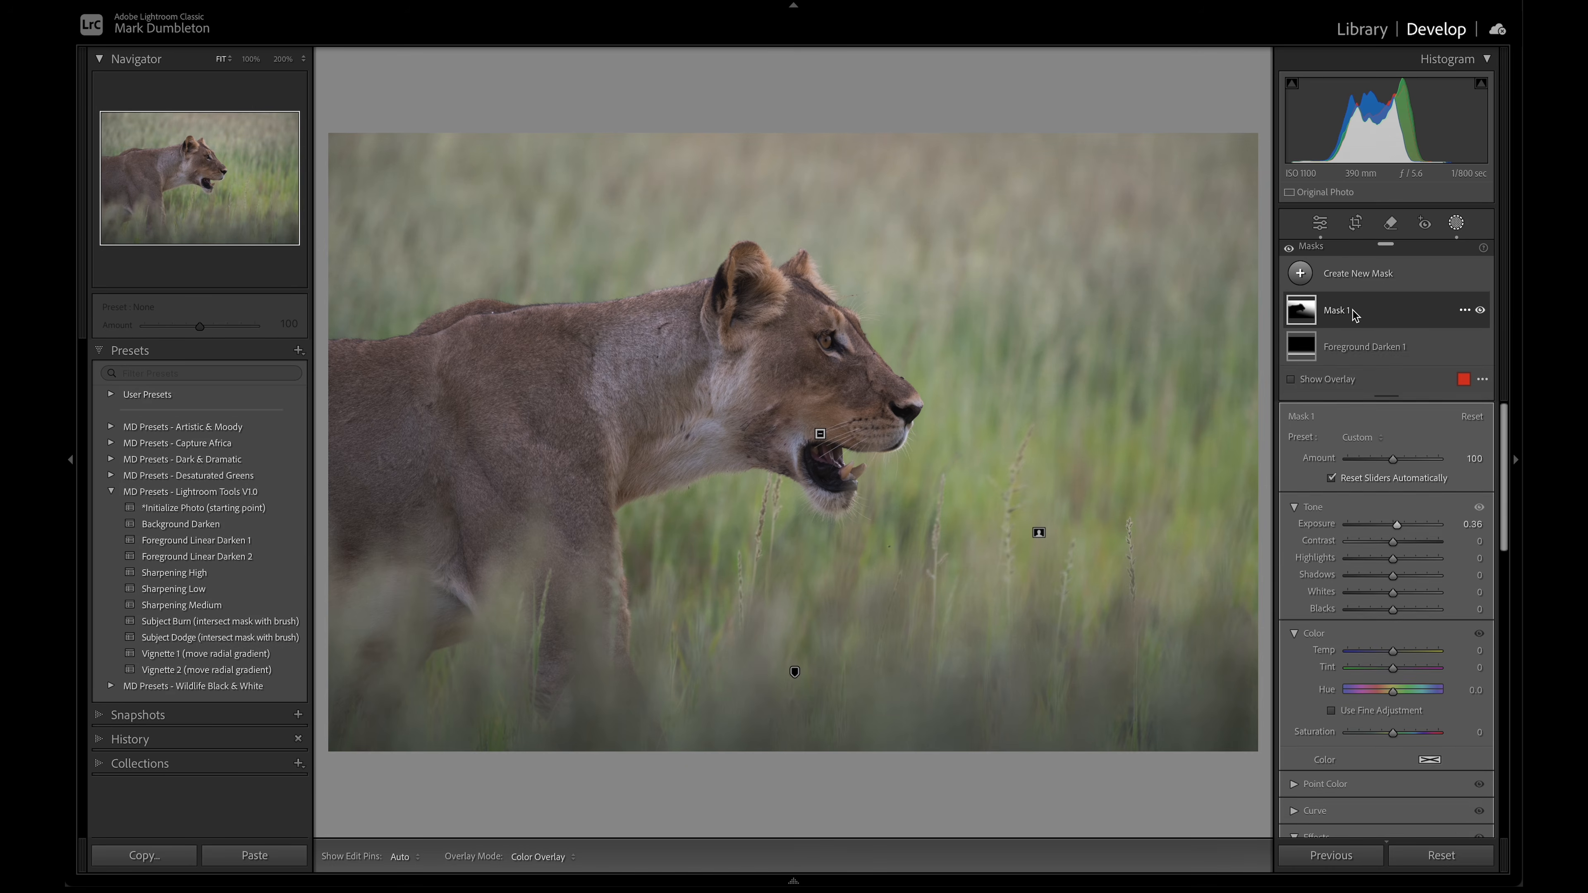
{"action": "left_click", "coordinate": [763, 673]}
{"action": "left_click_drag", "start_coordinate": [763, 673], "coordinate": [791, 559]}
{"action": "left_click_drag", "start_coordinate": [877, 194], "coordinate": [885, 161]}
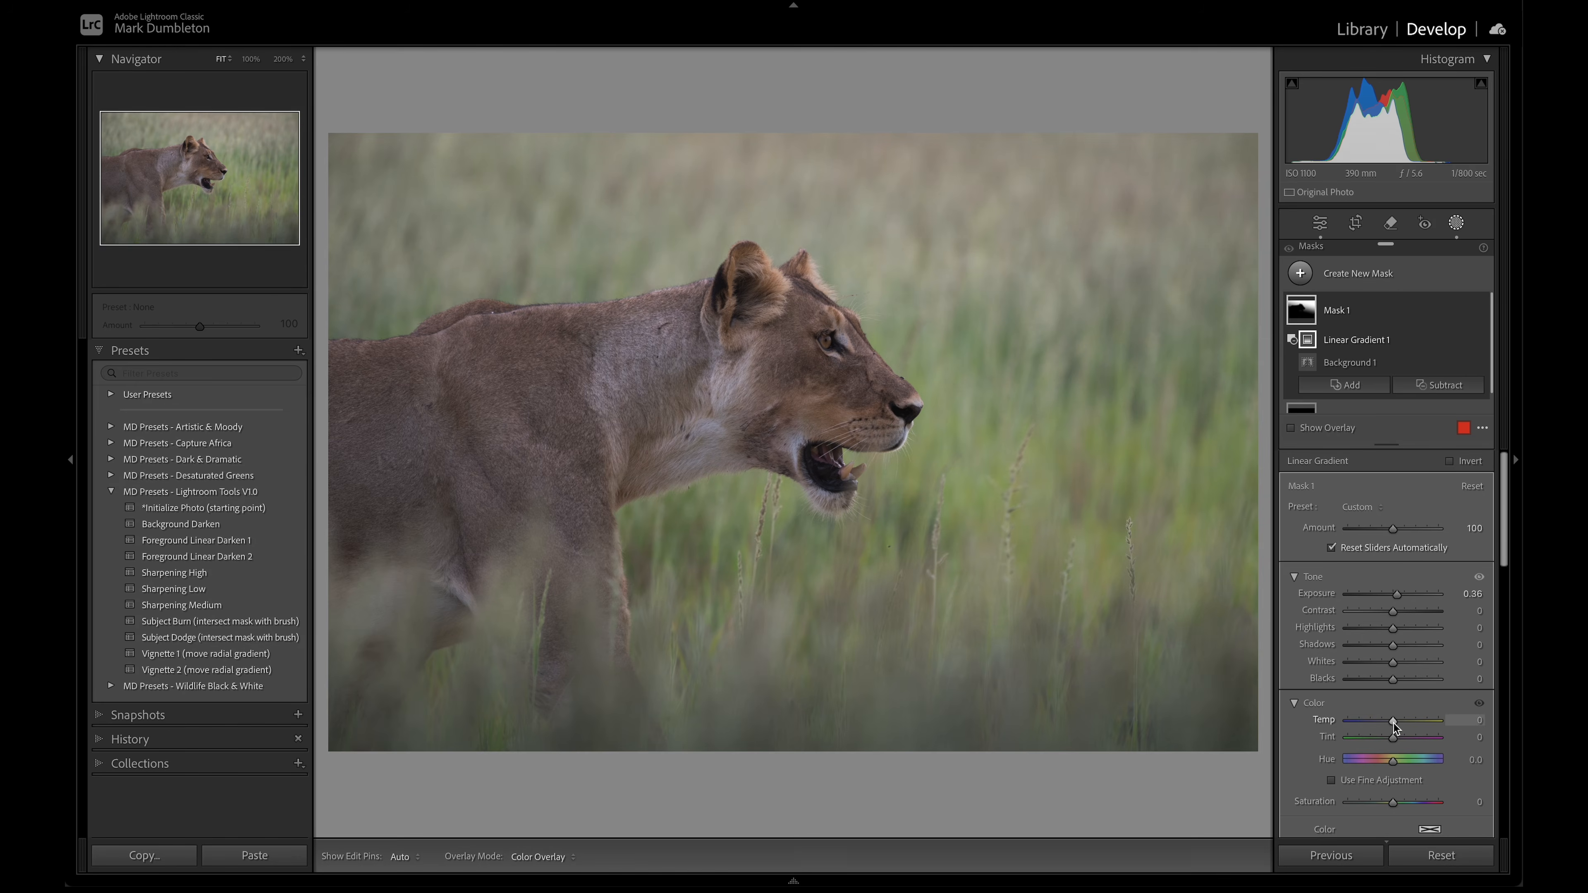
Warm and soften the background mask with Temp 10, Dehaze -10 and Blacks 28.
{"action": "left_click_drag", "start_coordinate": [1392, 720], "coordinate": [1397, 723]}
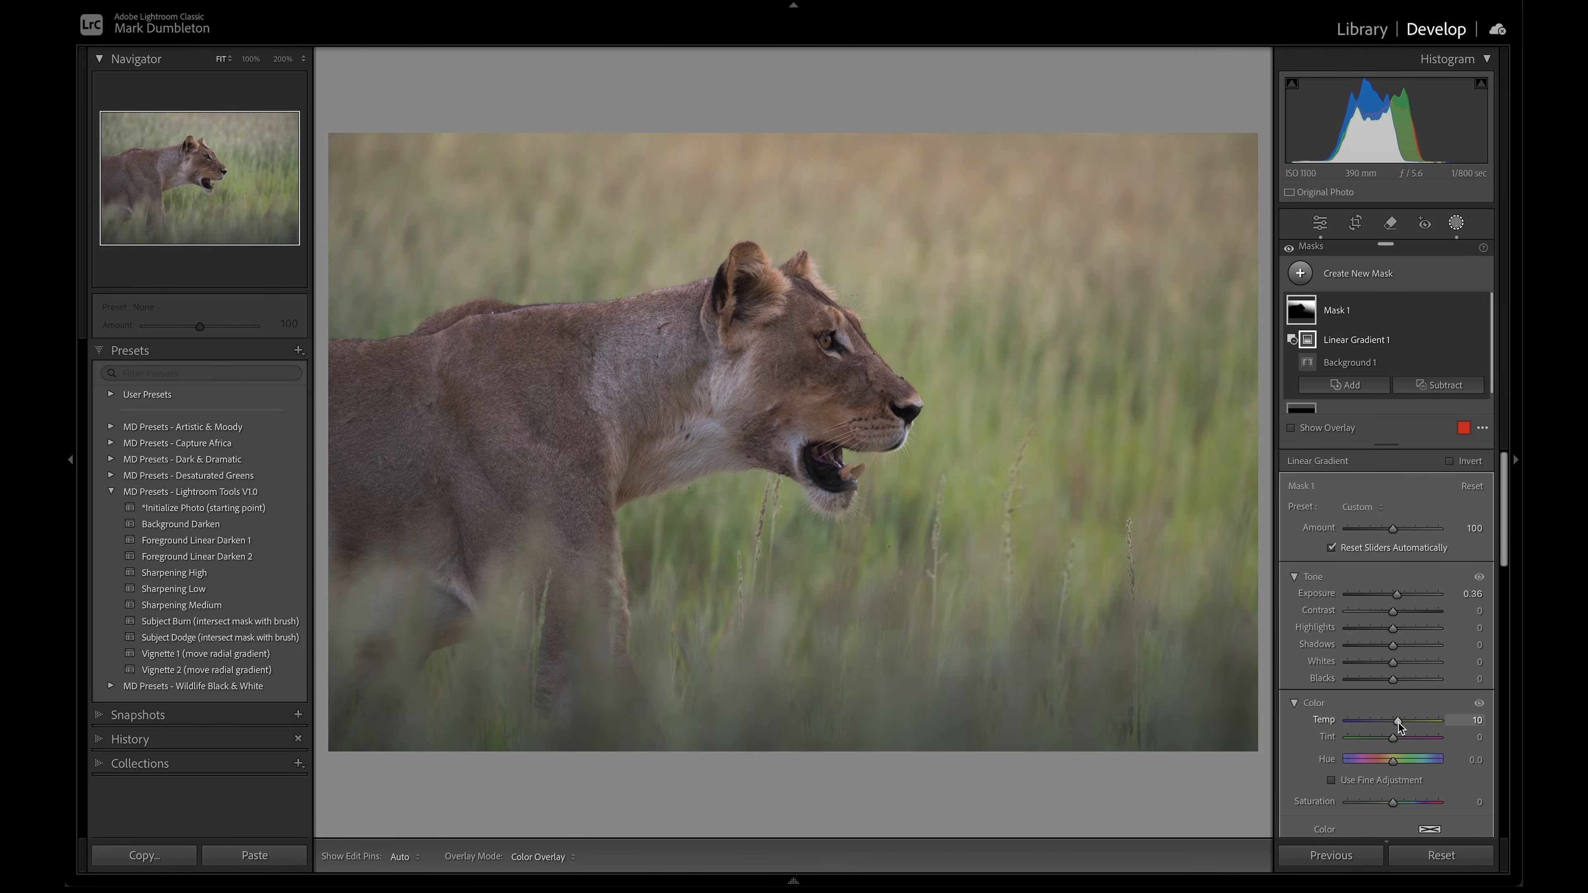
{"action": "scroll", "coordinate": [1397, 722], "scroll_direction": "down", "scroll_amount": 5}
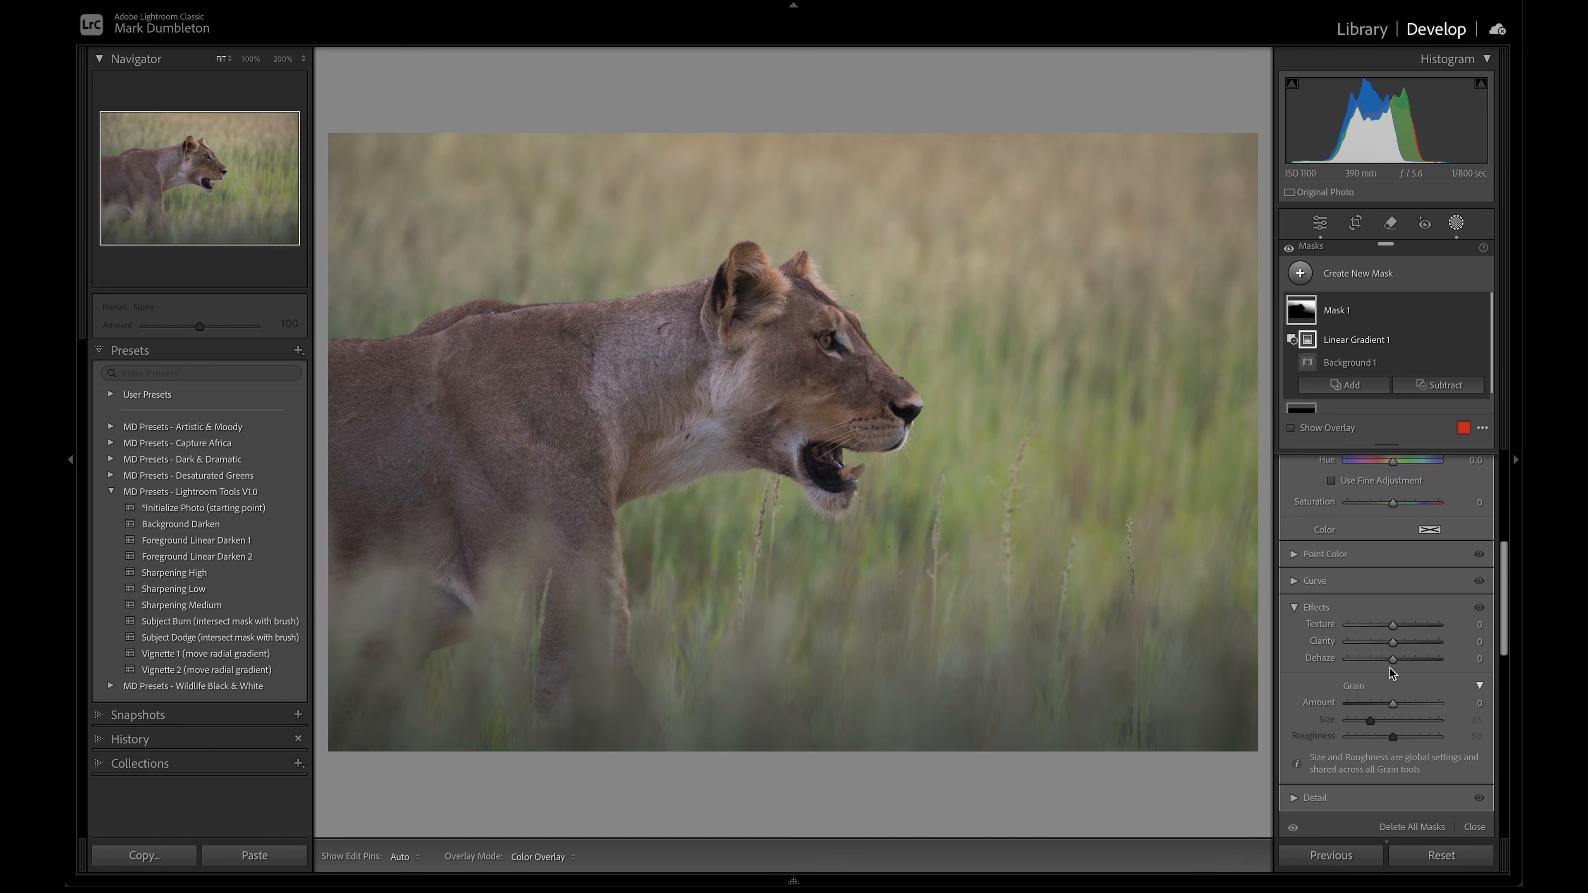
{"action": "left_click_drag", "start_coordinate": [1394, 658], "coordinate": [1389, 658]}
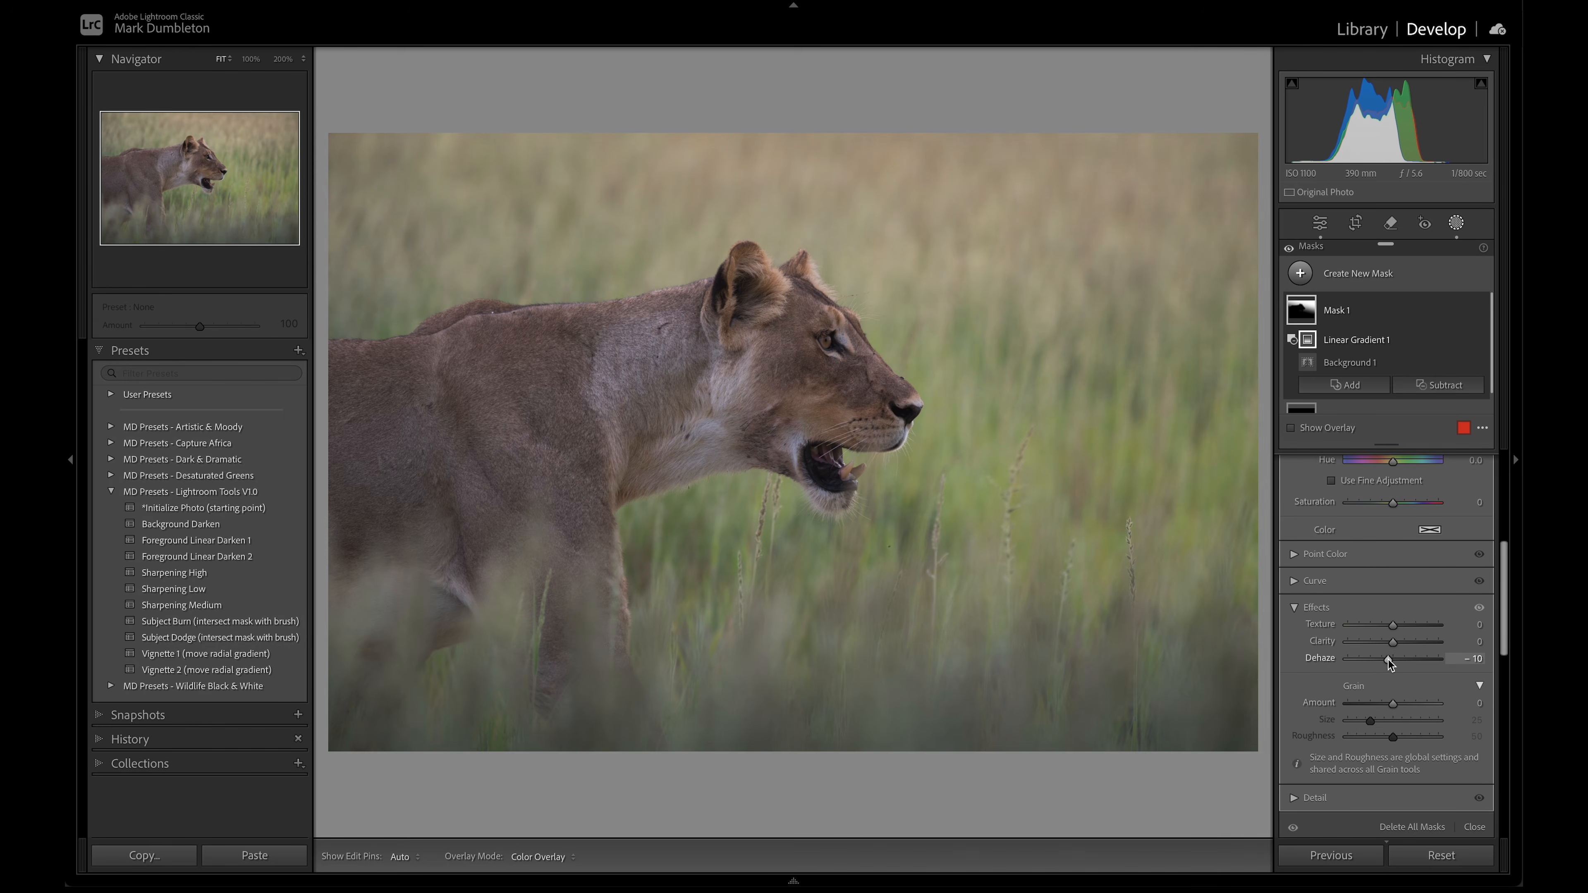
{"action": "scroll", "coordinate": [1388, 659], "scroll_direction": "up", "scroll_amount": 5}
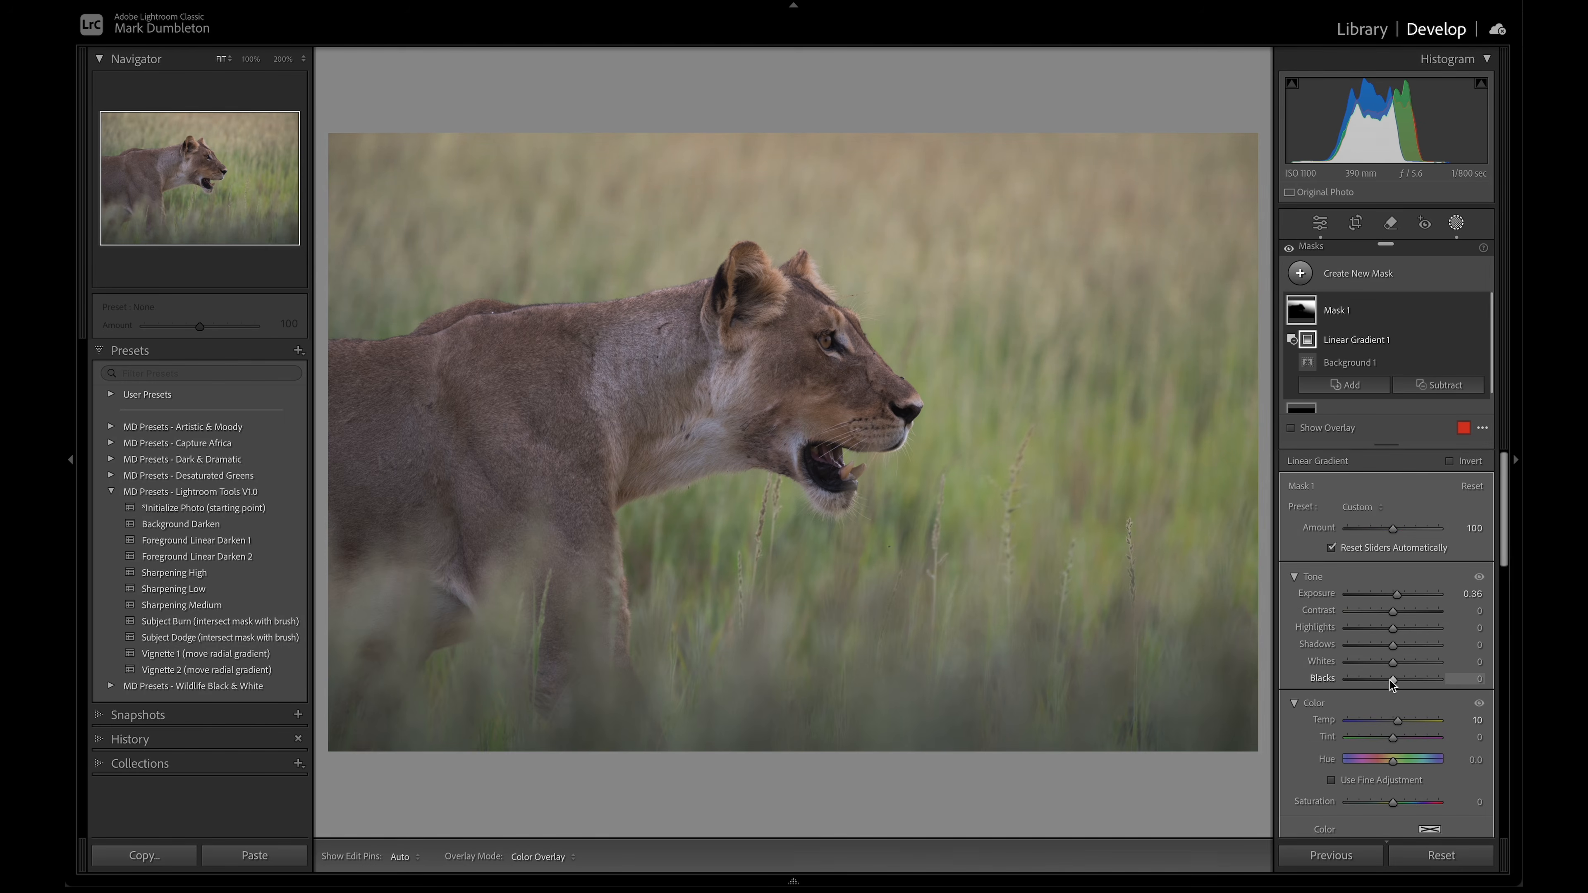
{"action": "left_click_drag", "start_coordinate": [1391, 681], "coordinate": [1404, 683]}
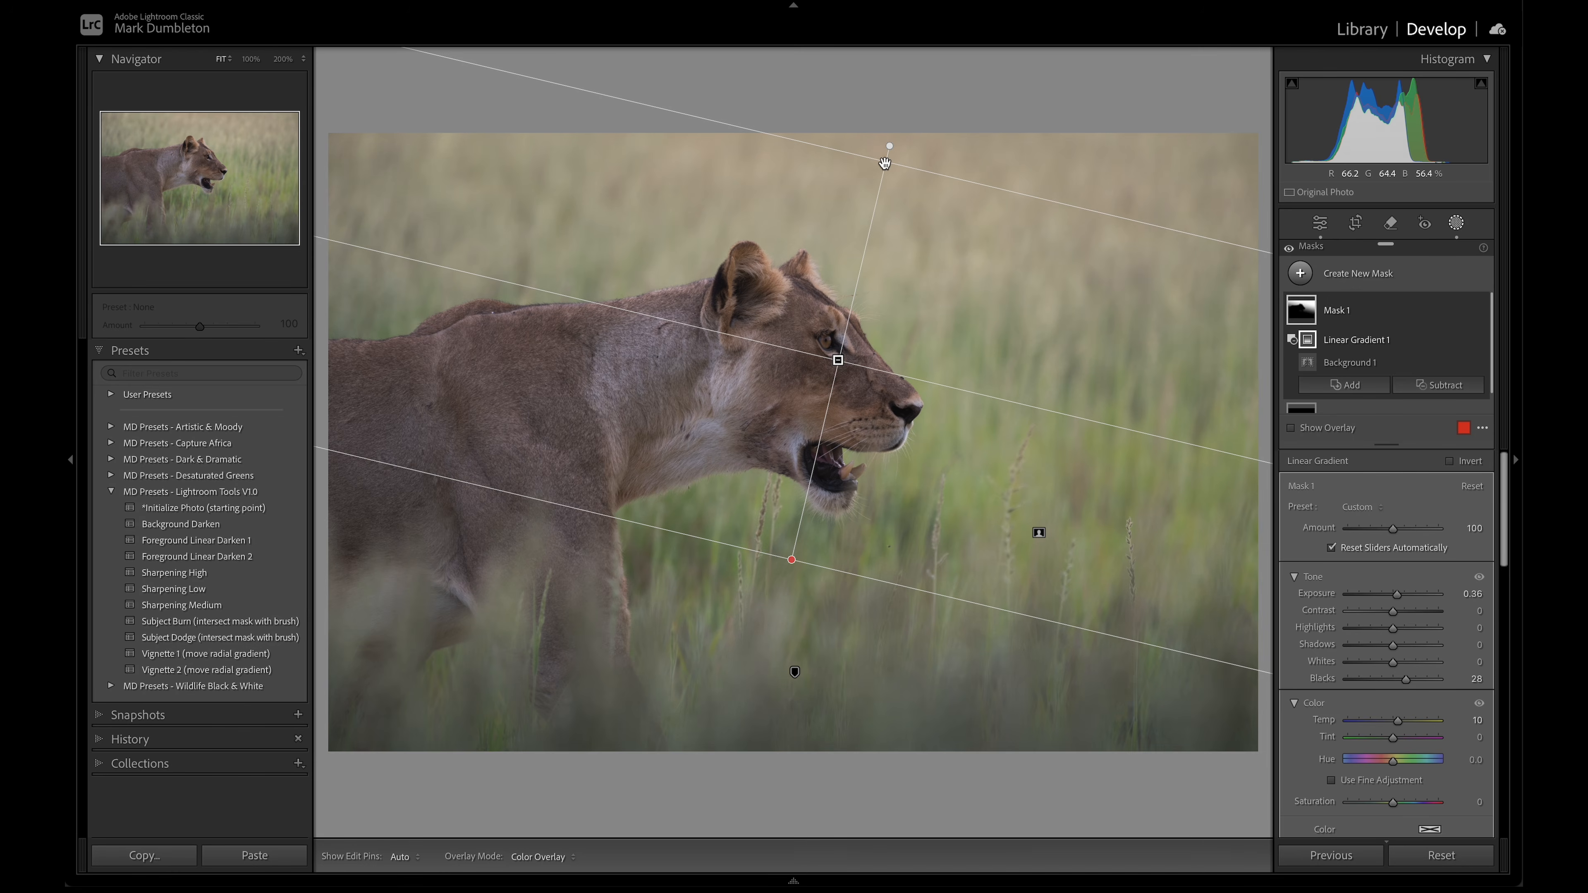
Extend the subtracted gradient's upper edge just beyond the photo's top border and compare the photo with the background mask off and on.
{"action": "left_click_drag", "start_coordinate": [886, 162], "coordinate": [895, 123]}
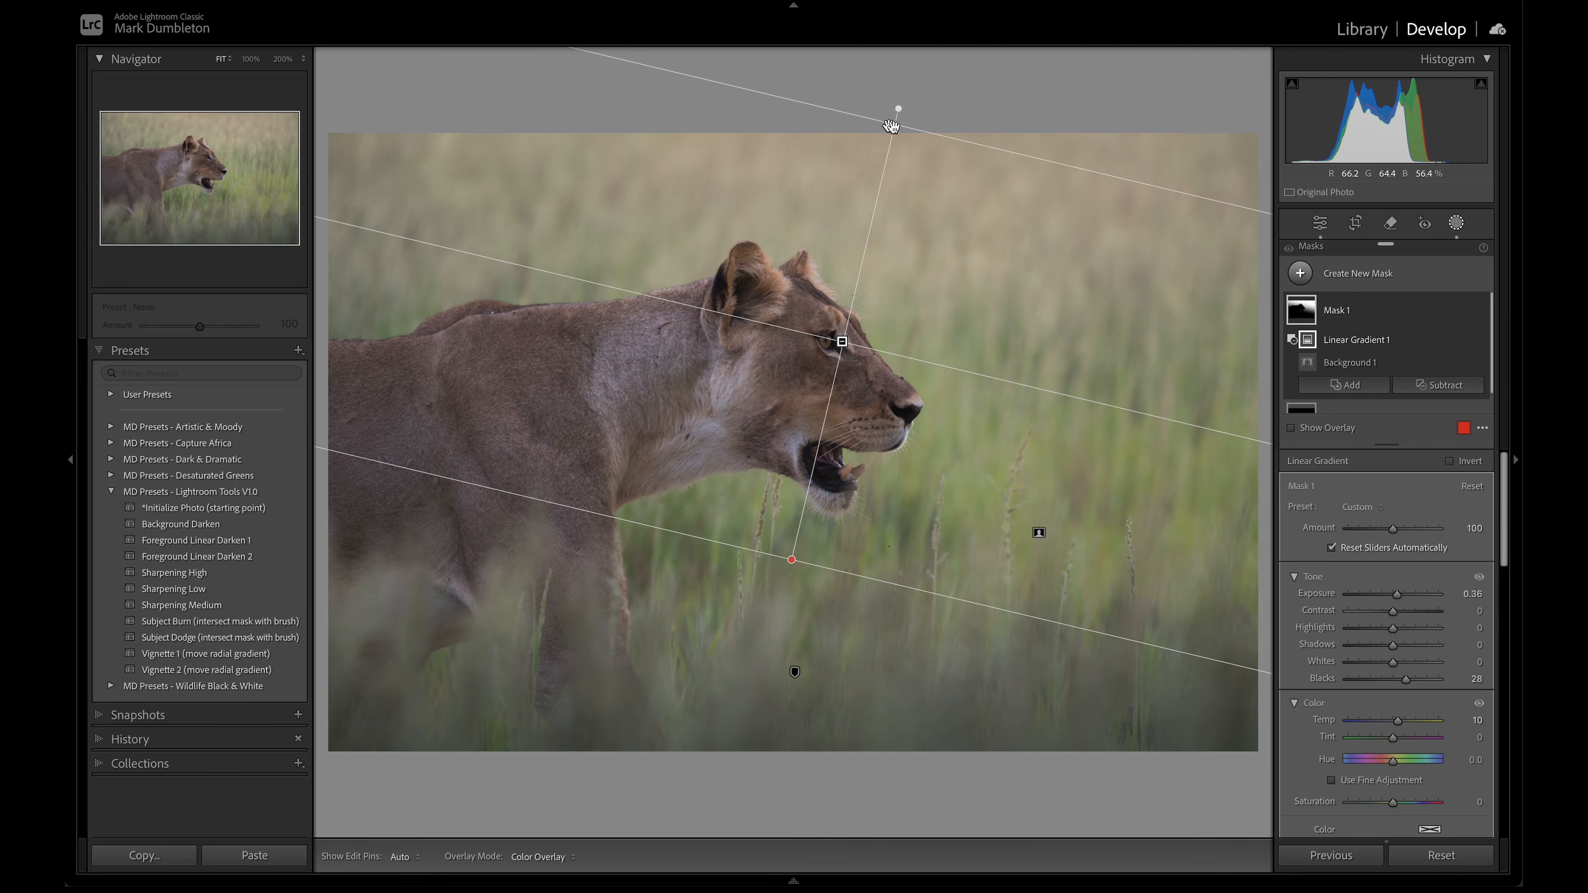
{"action": "left_click", "coordinate": [1479, 310]}
{"action": "left_click", "coordinate": [1479, 309]}
{"action": "left_click", "coordinate": [1479, 310]}
{"action": "left_click", "coordinate": [1479, 310]}
{"action": "left_click", "coordinate": [1479, 309]}
{"action": "left_click", "coordinate": [1479, 309]}
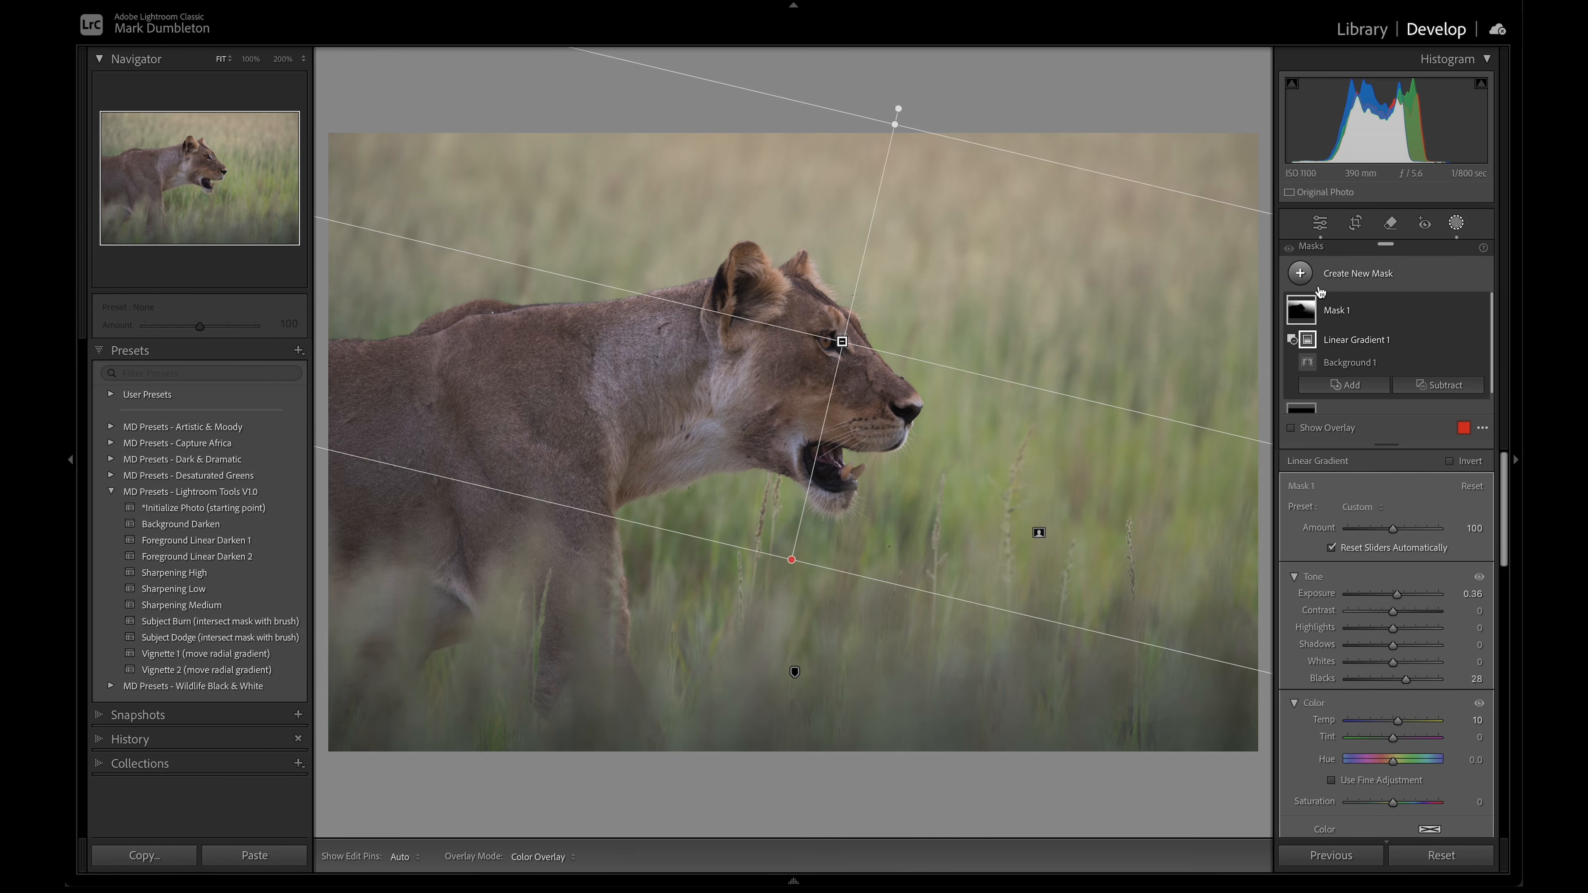
Add a large radial gradient mask centred outside the photo's upper-right corner and set its Feather to 56.
{"action": "left_click", "coordinate": [1300, 274]}
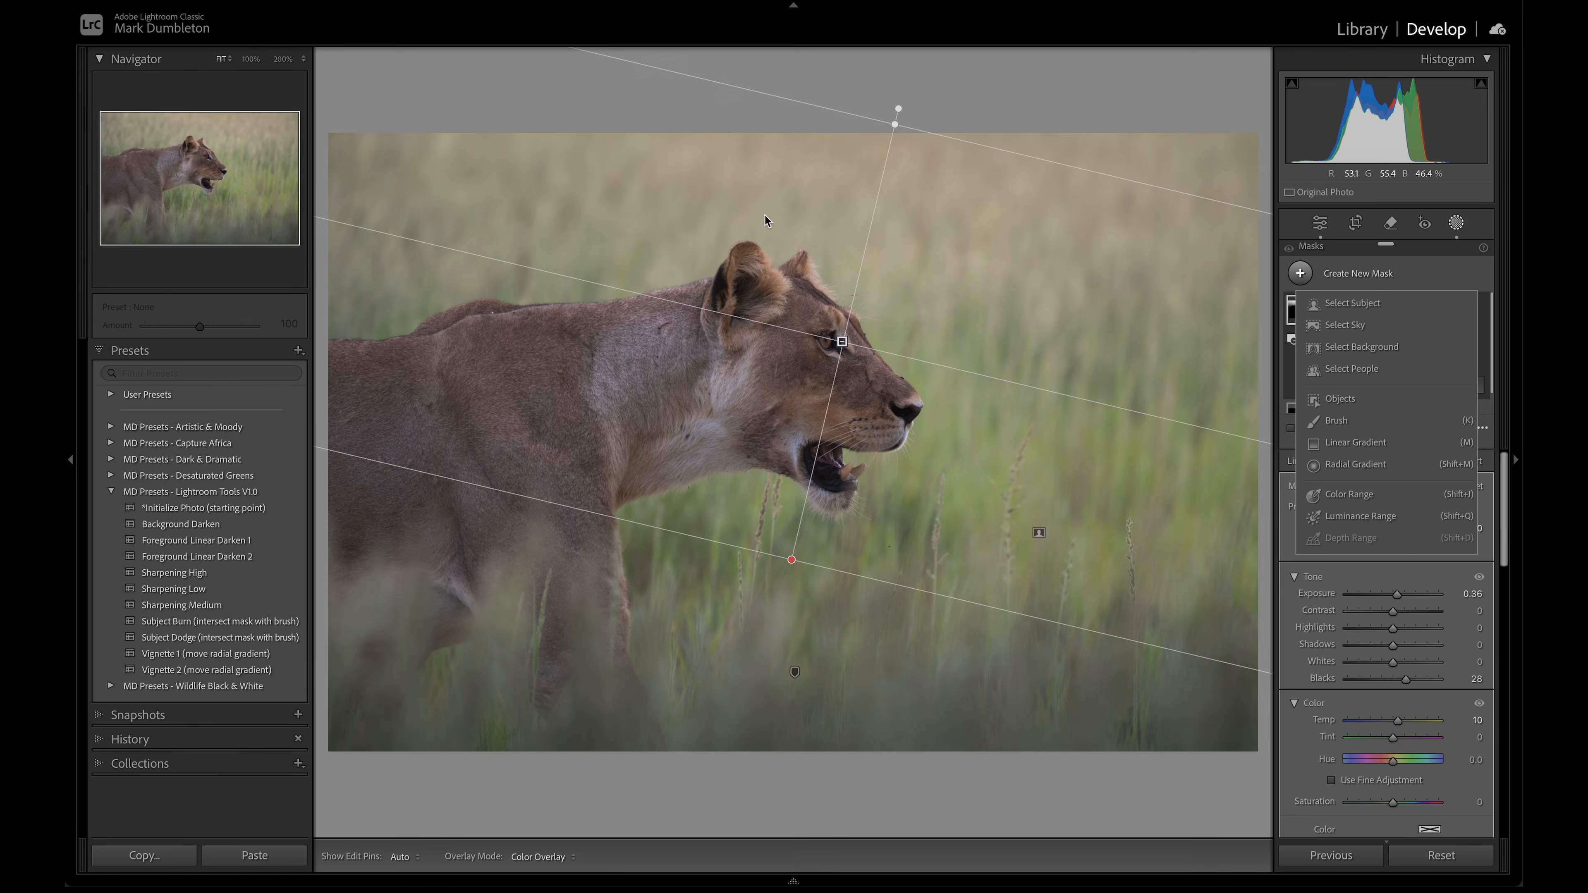
{"action": "left_click", "coordinate": [302, 58]}
{"action": "left_click", "coordinate": [297, 90]}
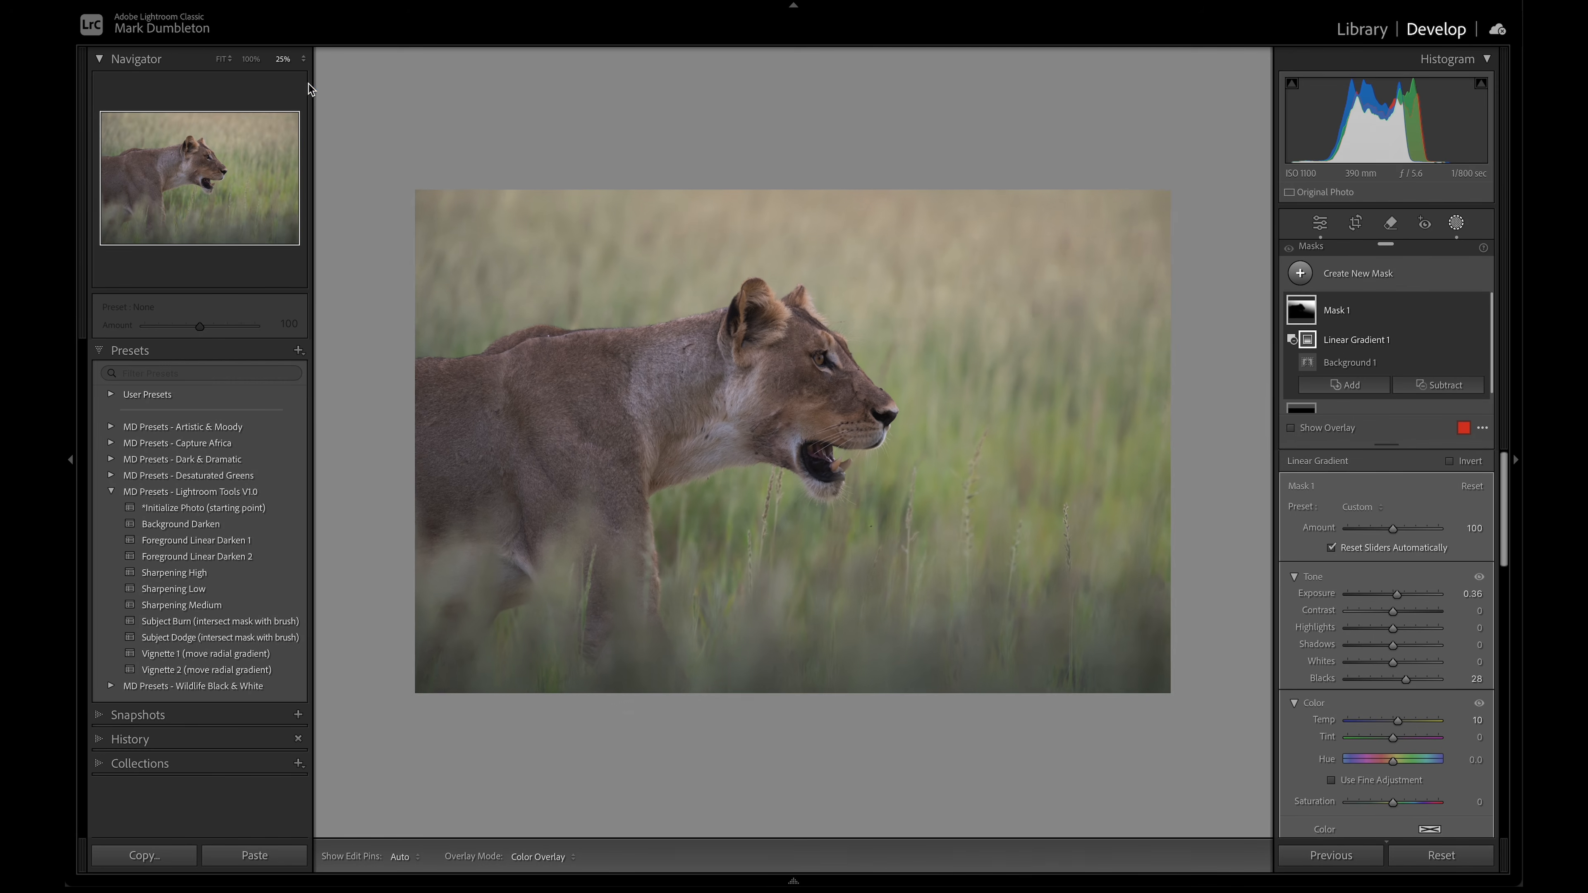
{"action": "left_click", "coordinate": [1311, 282]}
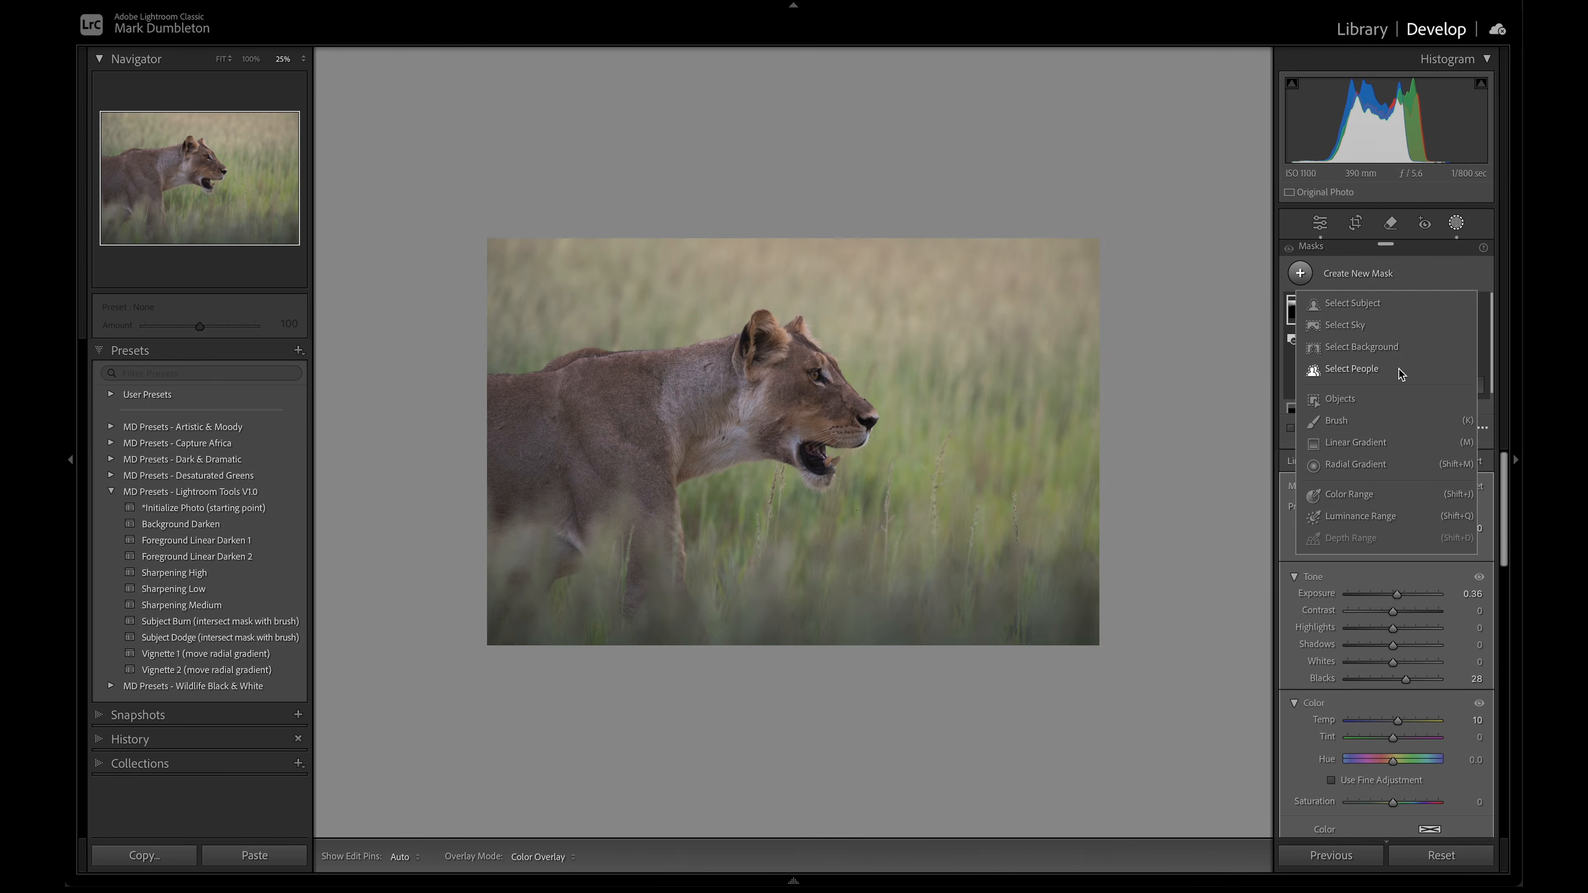
{"action": "left_click", "coordinate": [1367, 452]}
{"action": "left_click_drag", "start_coordinate": [1215, 93], "coordinate": [605, 378]}
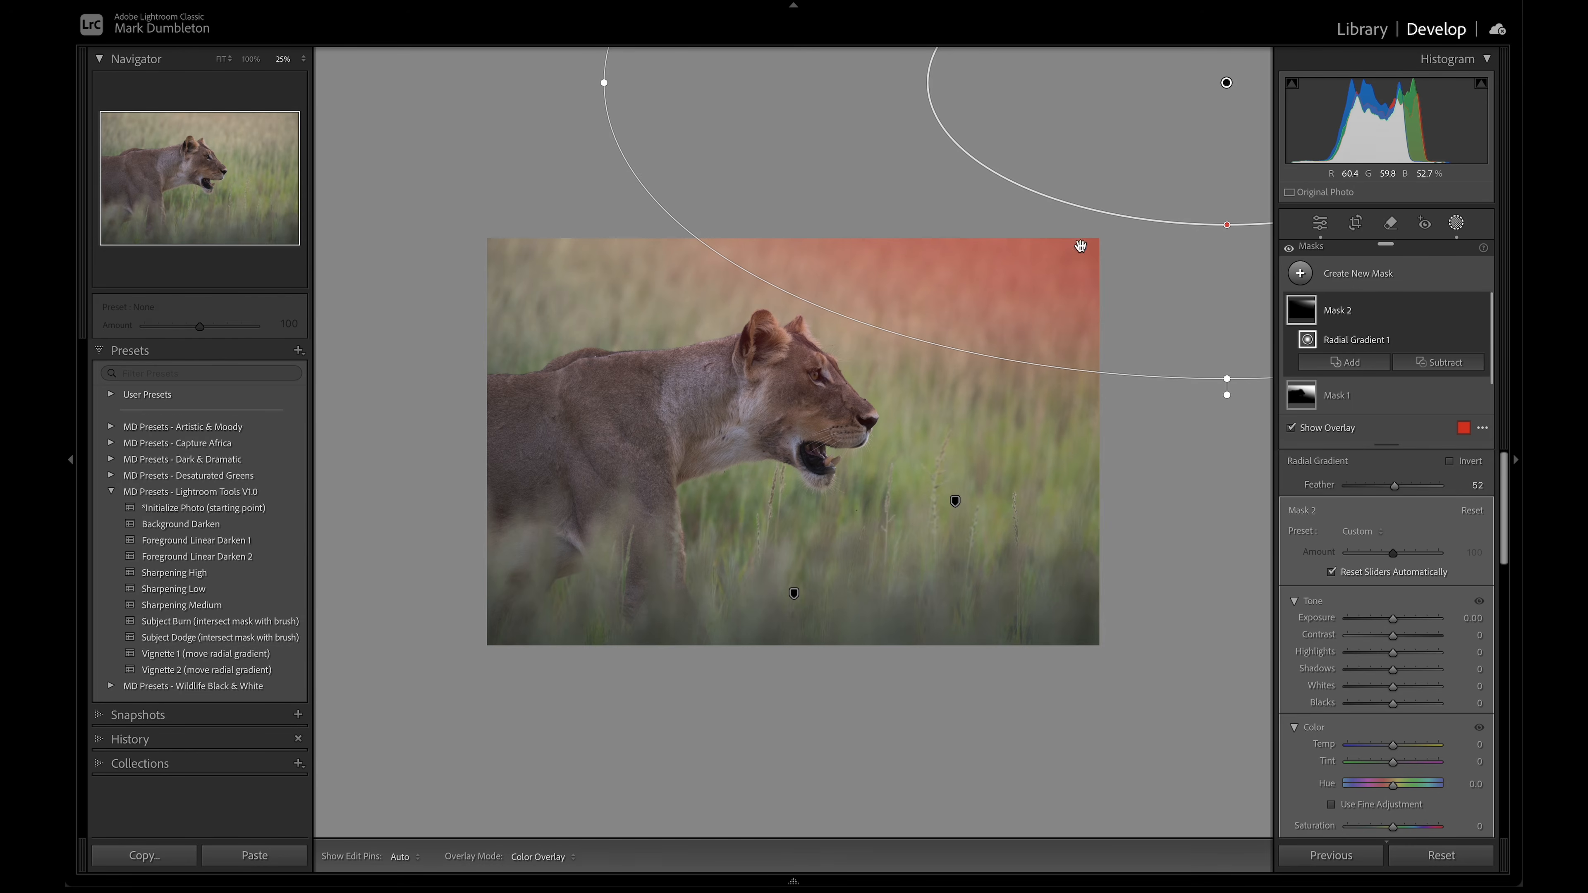
{"action": "mouse_move", "coordinate": [1230, 223]}
{"action": "left_mouse_down"}
{"action": "mouse_move", "coordinate": [1225, 163]}
{"action": "mouse_move", "coordinate": [1224, 212]}
{"action": "left_mouse_up"}
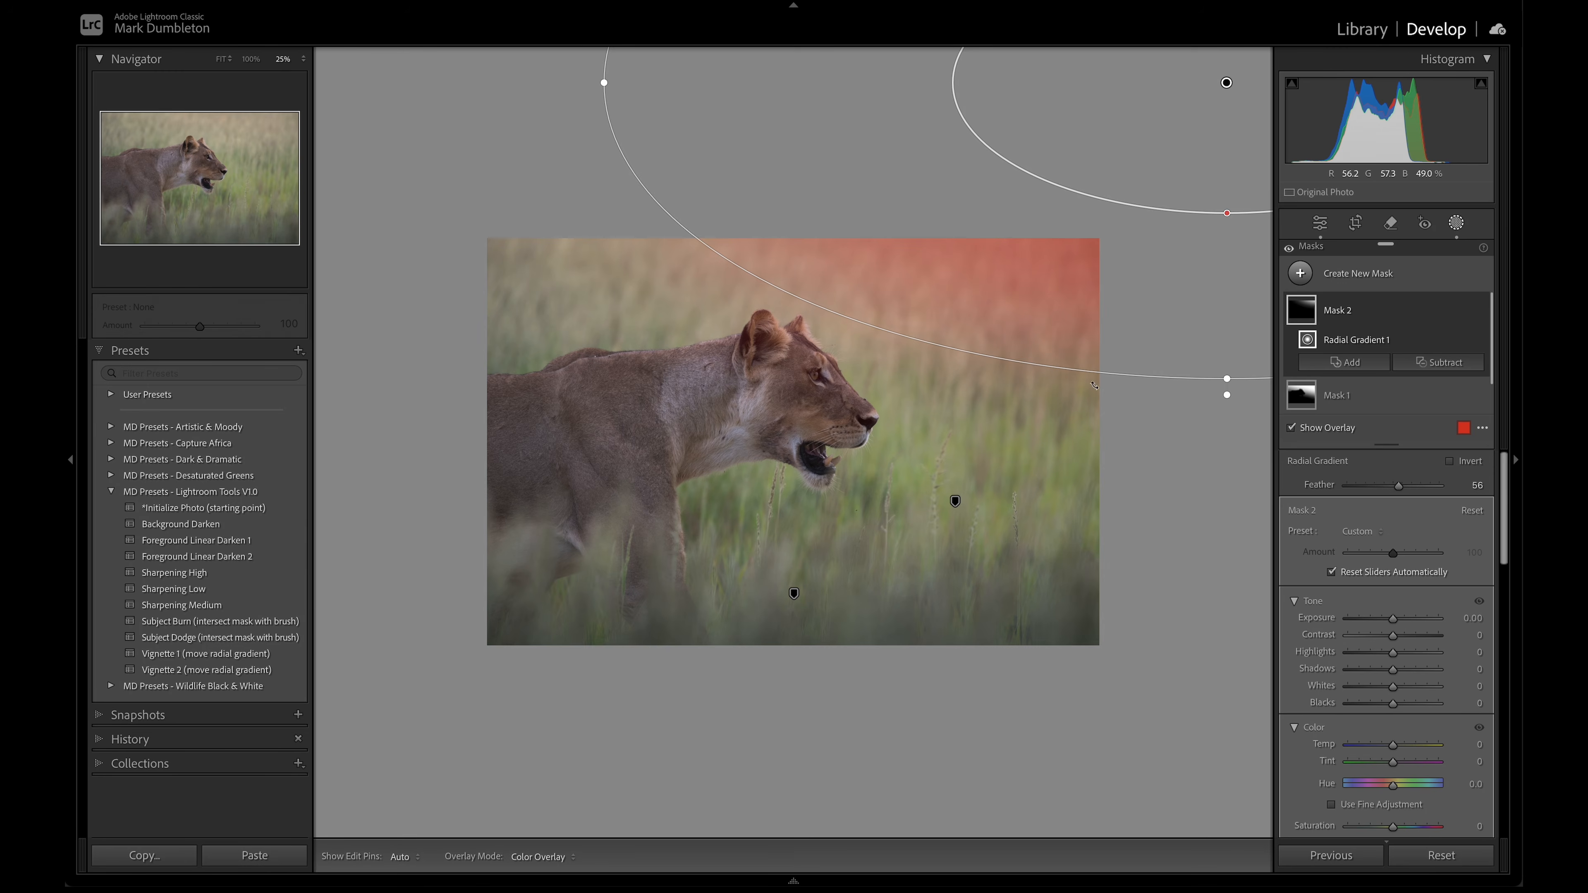
Hide the mask overlay and give the radial gradient mask Exposure 0.61, Temp 10, Blacks 23 and Dehaze -14.
{"action": "key", "text": "o"}
{"action": "left_click_drag", "start_coordinate": [1392, 619], "coordinate": [1400, 623]}
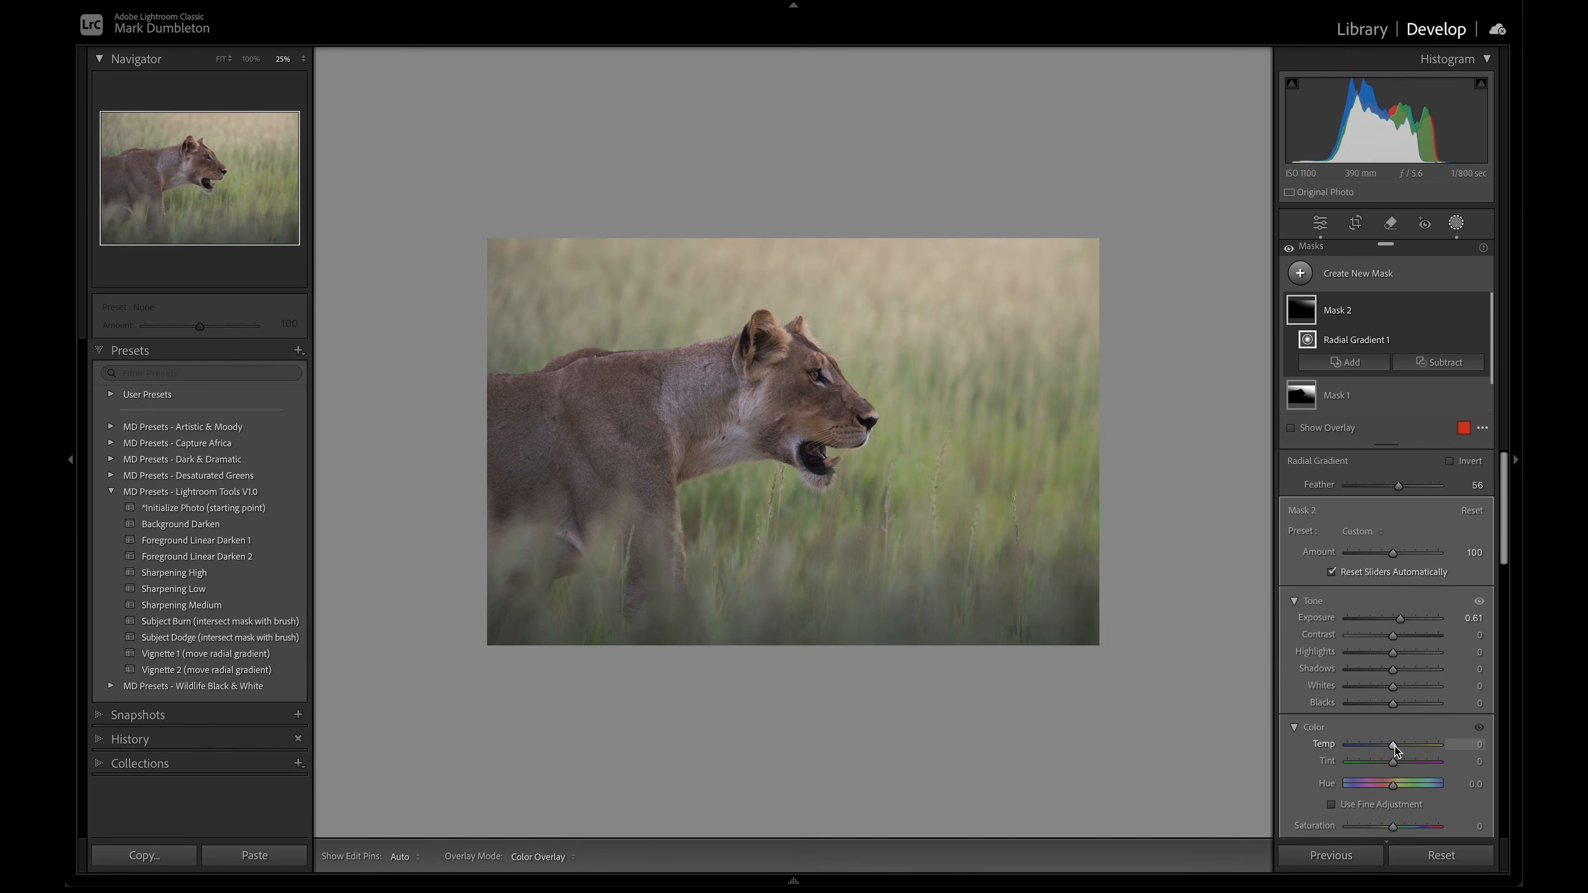
{"action": "left_click_drag", "start_coordinate": [1394, 748], "coordinate": [1396, 746]}
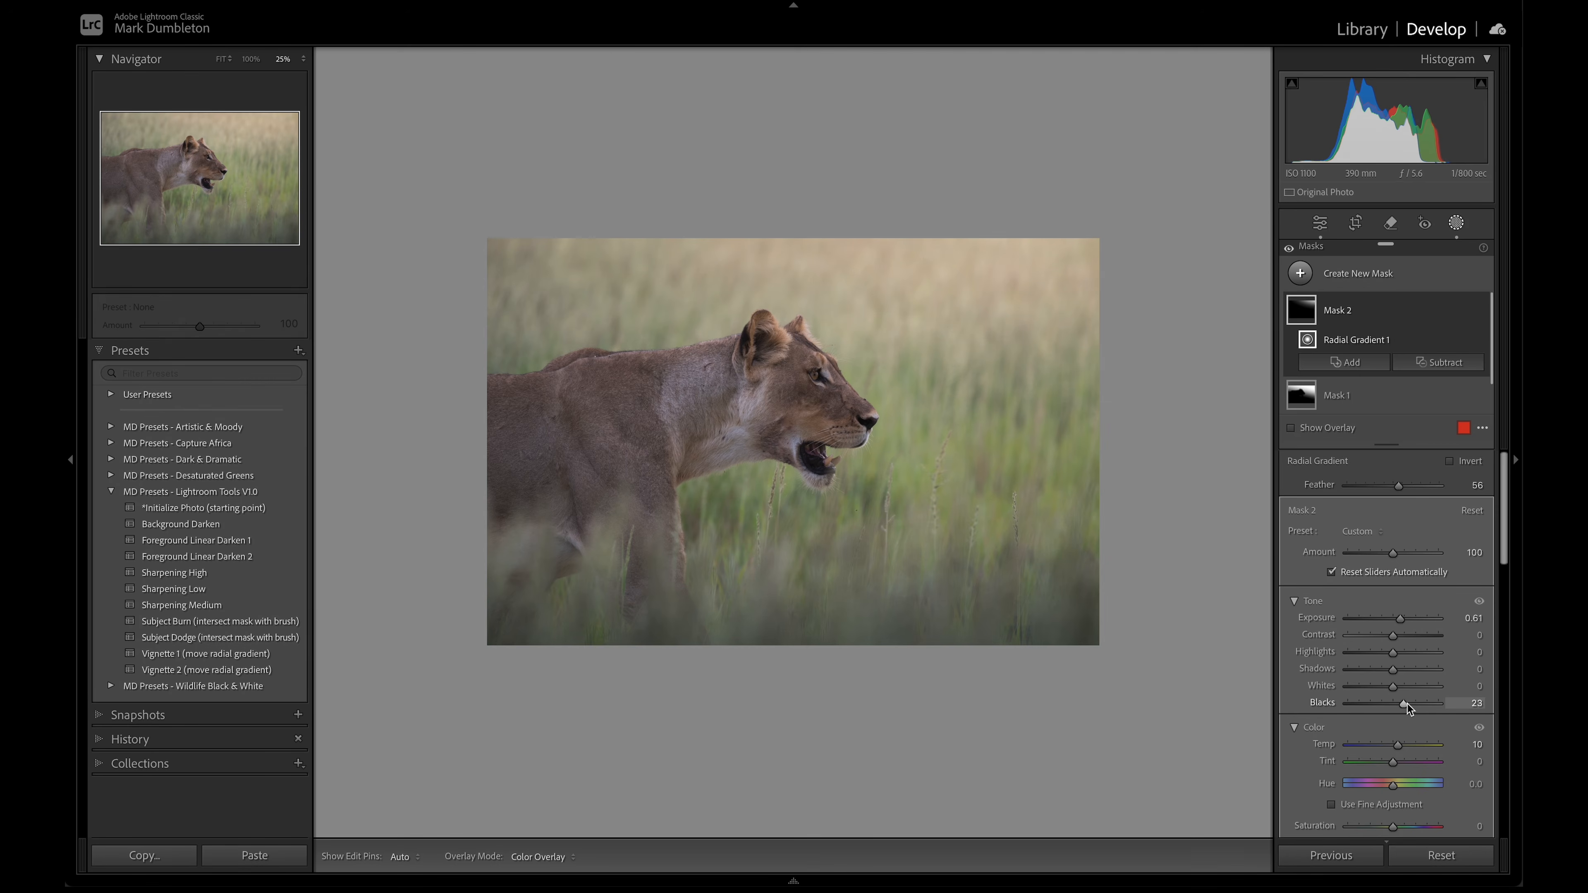
{"action": "scroll", "coordinate": [1407, 706], "scroll_direction": "down", "scroll_amount": 5}
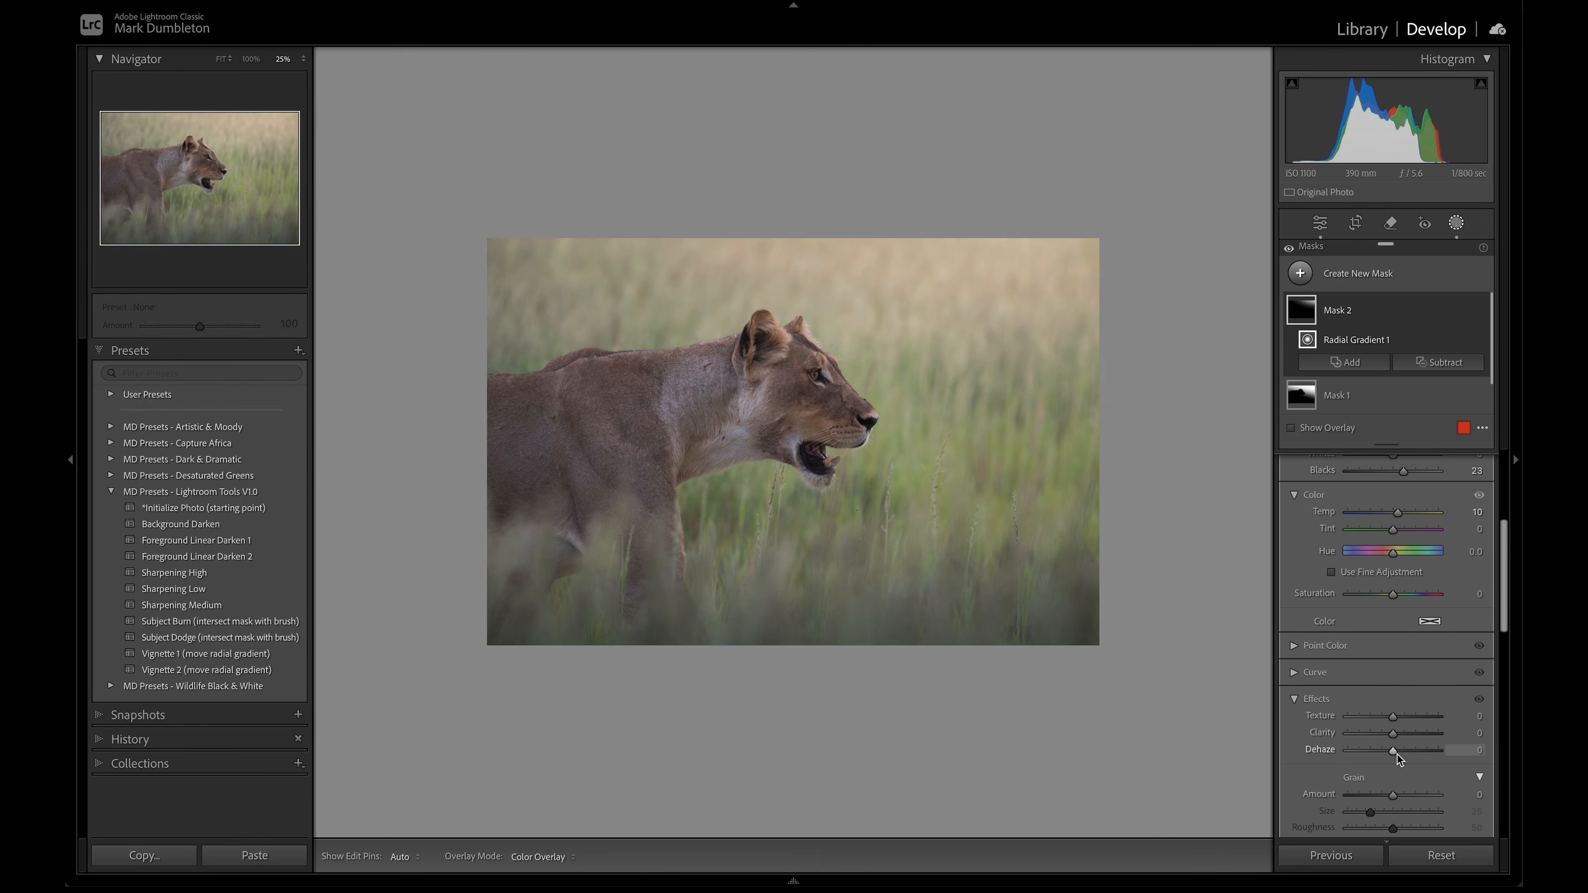
{"action": "left_click_drag", "start_coordinate": [1392, 755], "coordinate": [1385, 757]}
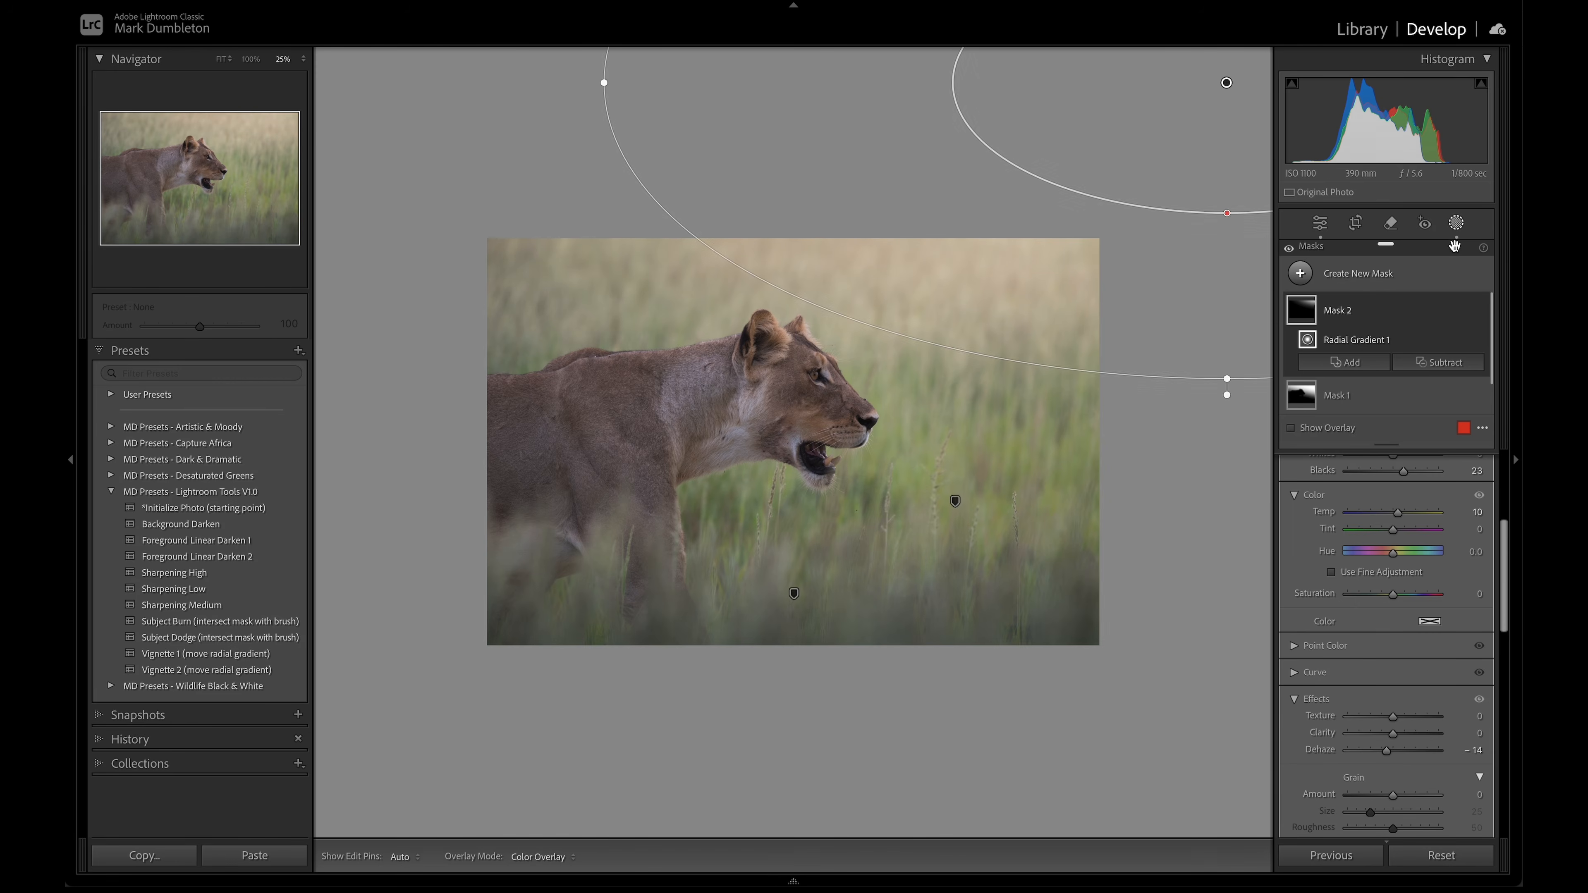
Close the masking tools and compare the edited photo with its original version.
{"action": "left_click", "coordinate": [1457, 229]}
{"action": "key", "text": "backslash"}
{"action": "key", "text": "backslash"}
{"action": "key", "text": "backslash"}
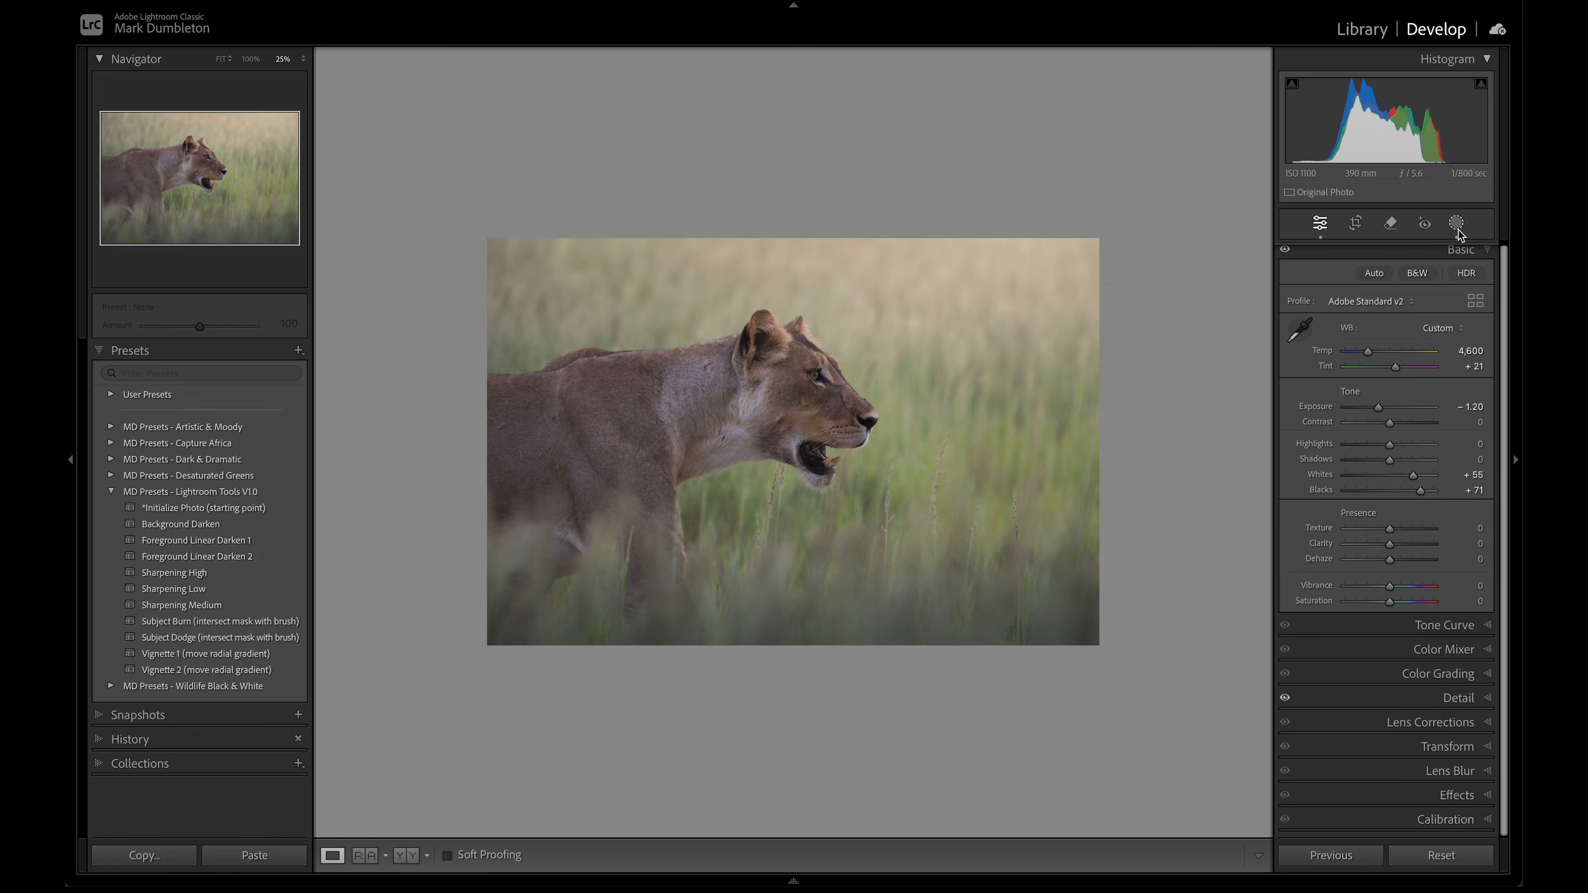
{"action": "key", "text": "backslash"}
{"action": "left_click", "coordinate": [776, 475]}
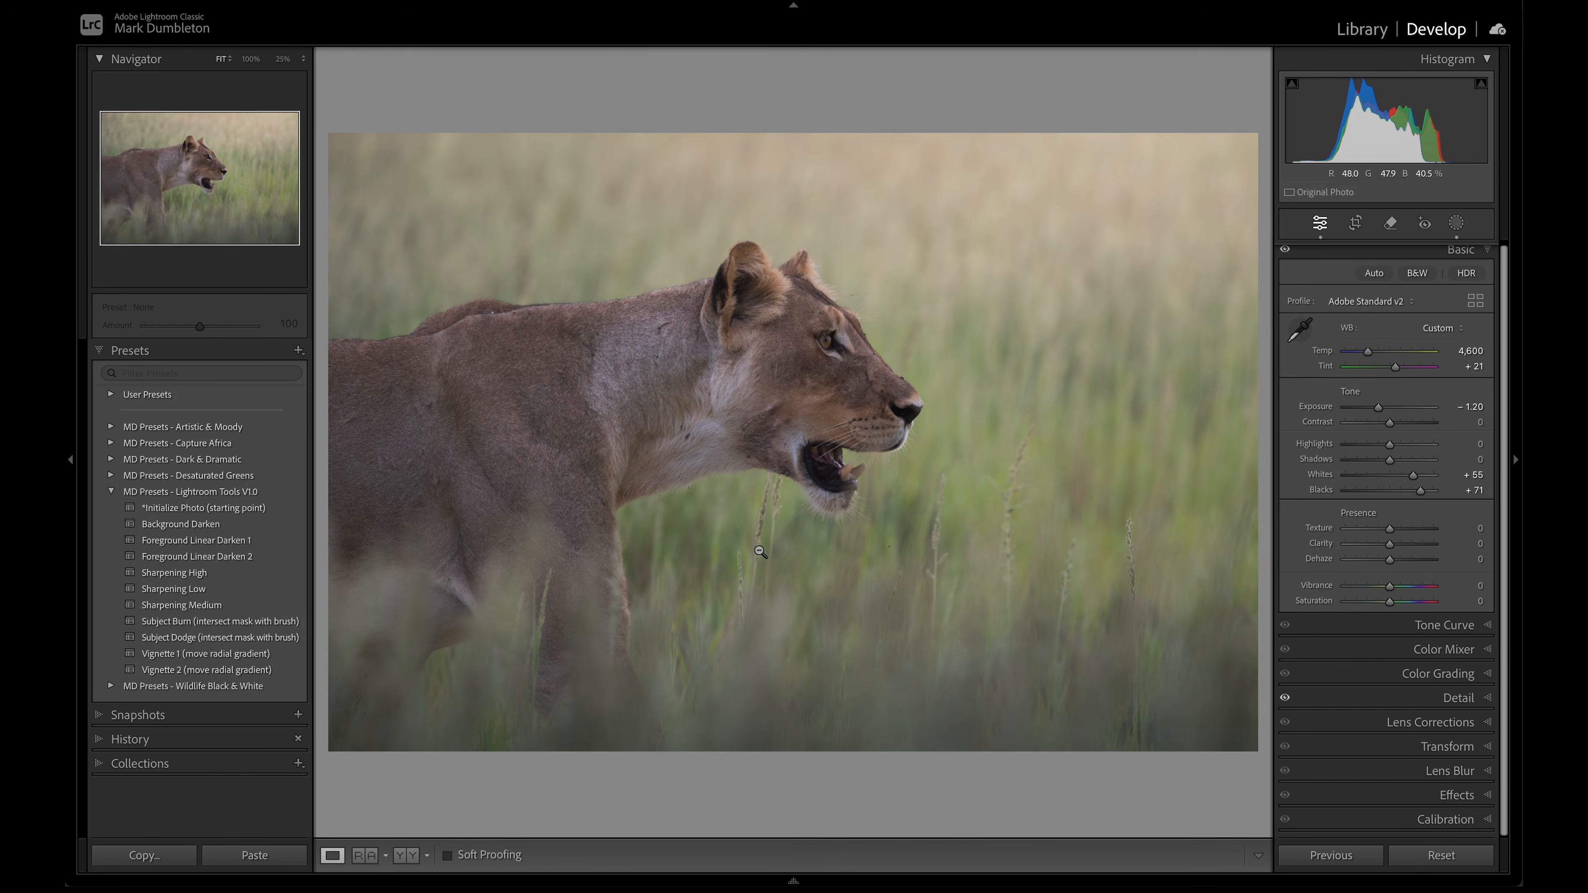
Inspect the lioness's head and the surrounding grass stems at 100% for distracting details.
{"action": "left_click", "coordinate": [250, 59]}
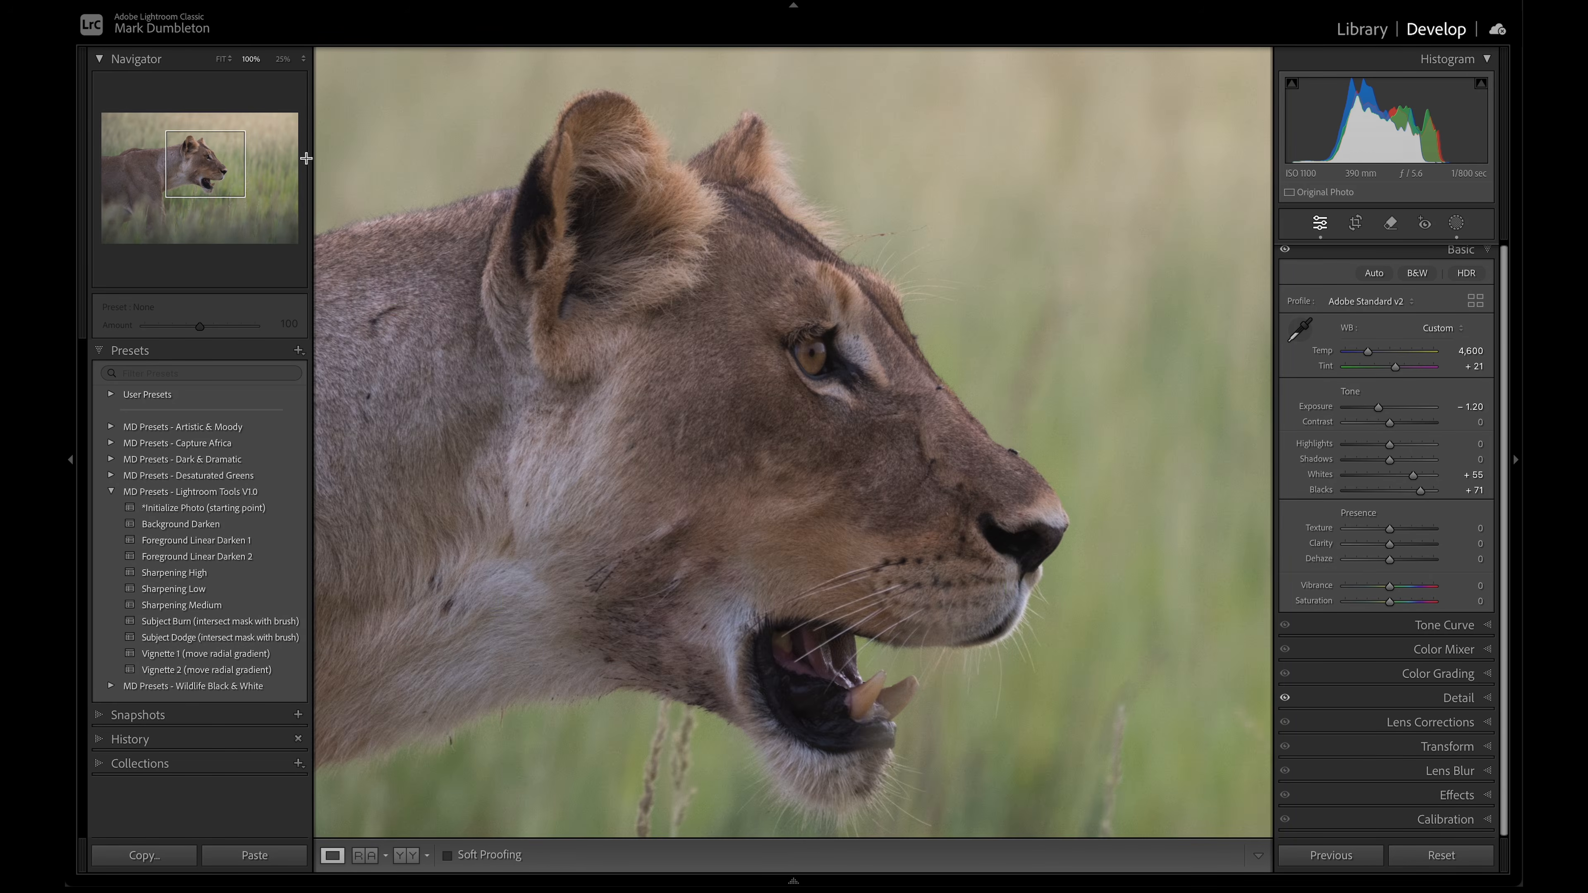
{"action": "left_click_drag", "start_coordinate": [686, 359], "coordinate": [734, 177]}
{"action": "left_click_drag", "start_coordinate": [804, 531], "coordinate": [745, 448]}
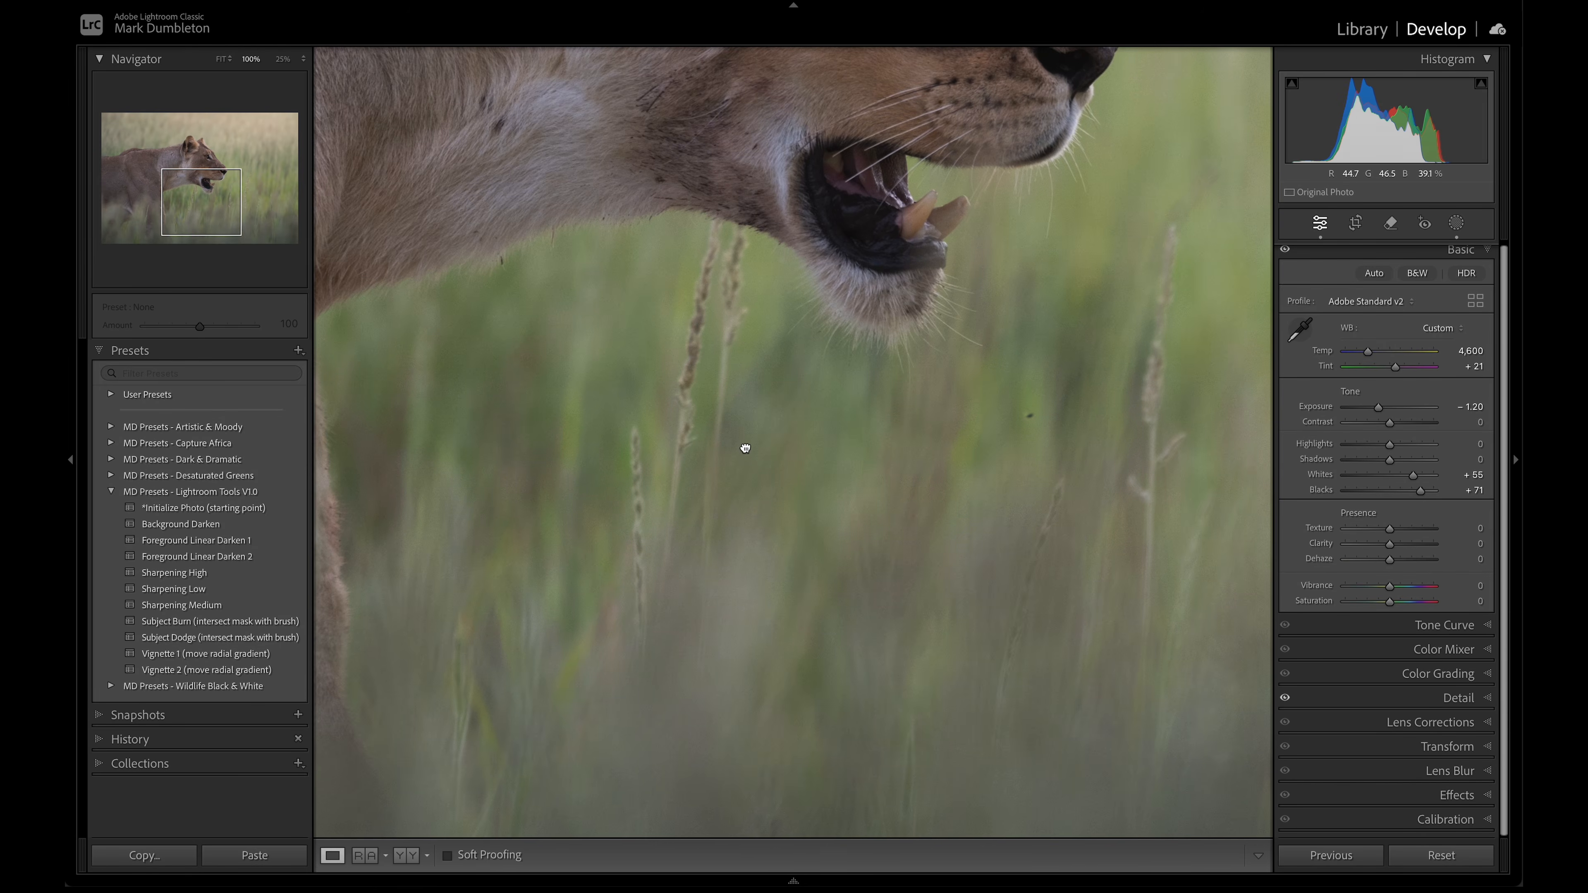
{"action": "left_click", "coordinate": [1077, 538]}
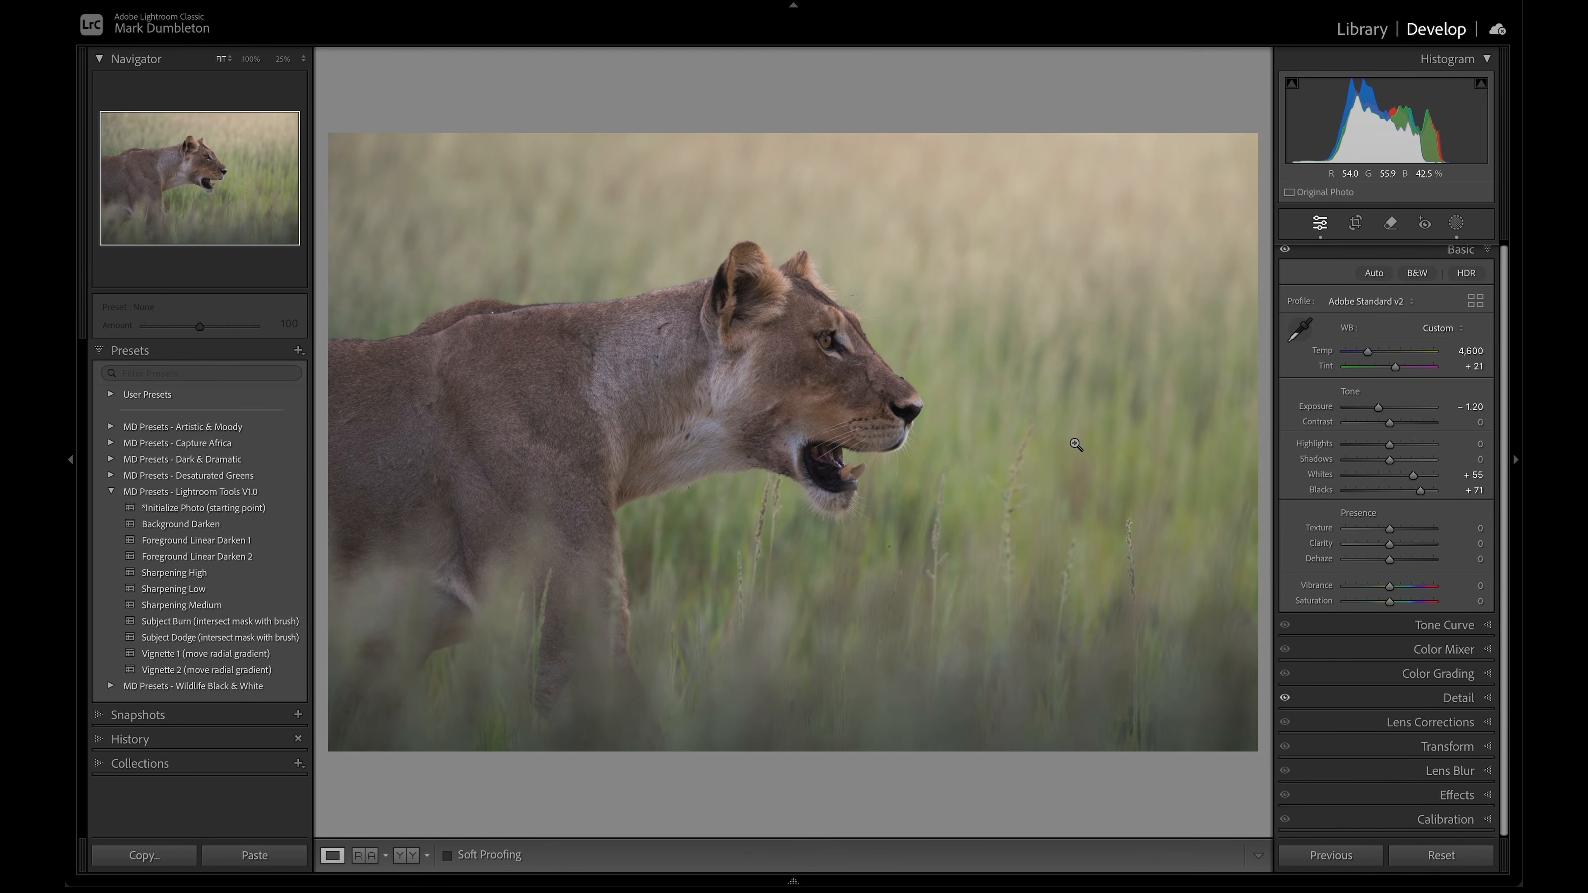
{"action": "left_click", "coordinate": [1140, 563]}
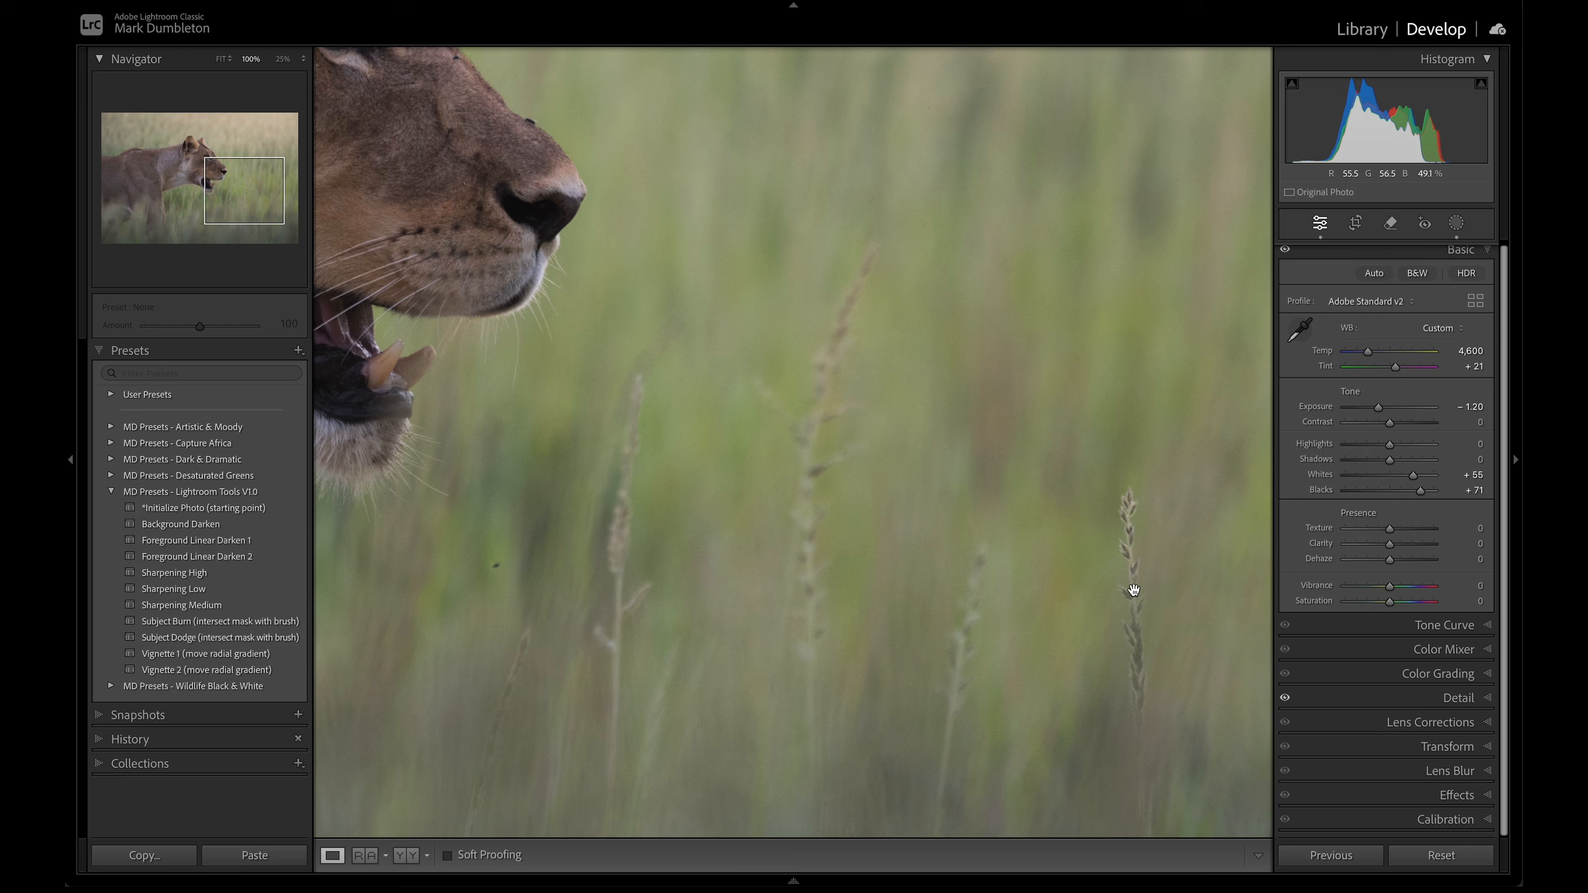
{"action": "left_click", "coordinate": [1130, 539]}
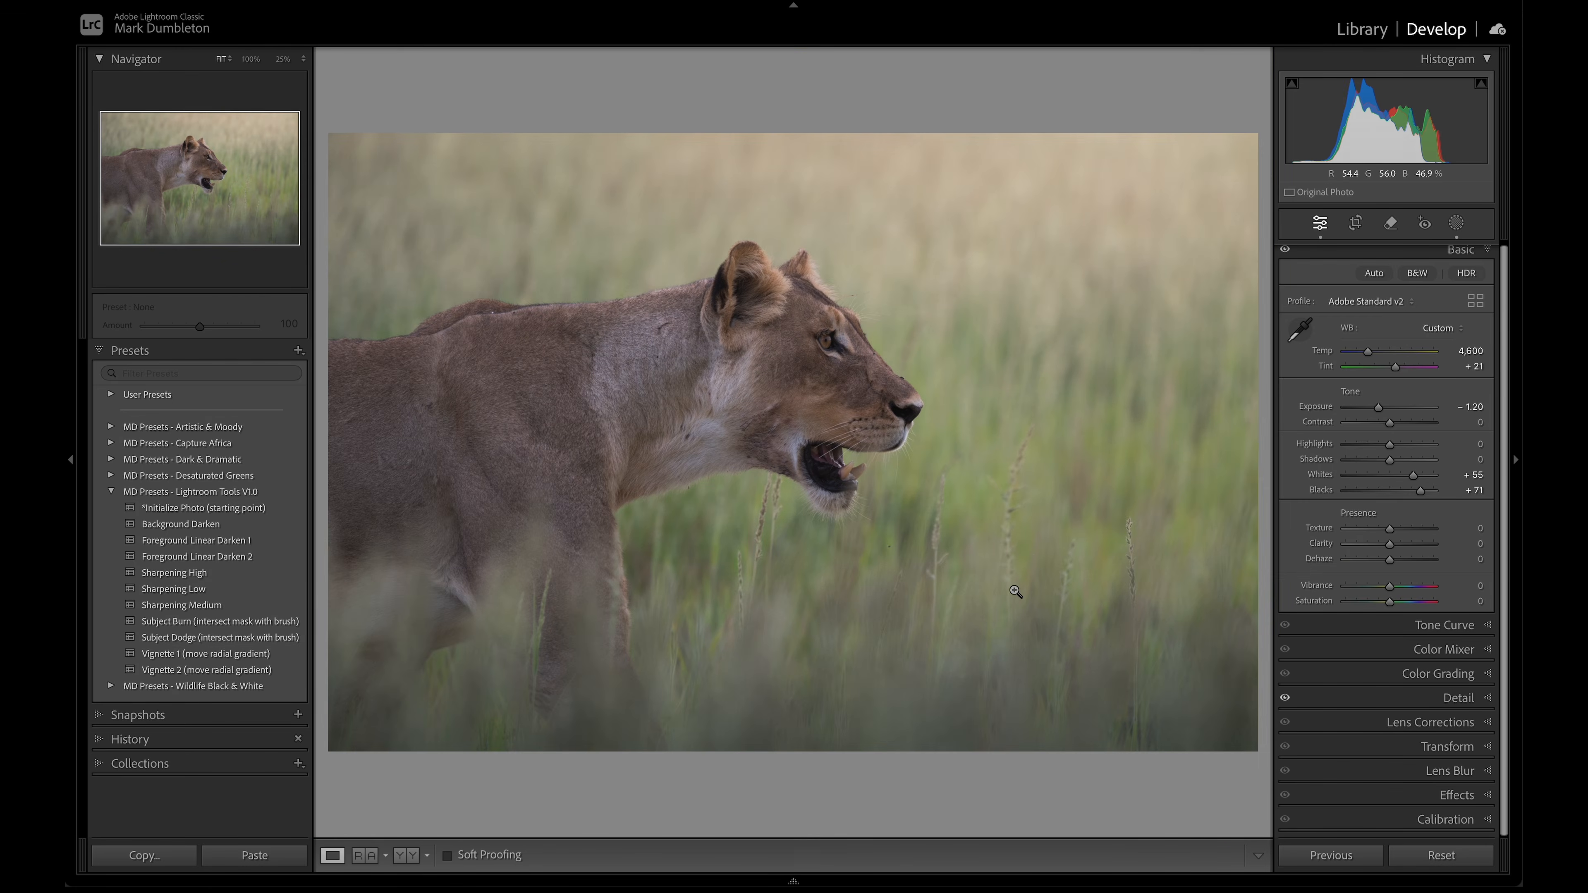
Zoom in on the grass stems below the lioness's chin, turn on Wi-Fi and enable Generative AI for the Remove tool.
{"action": "left_click", "coordinate": [768, 523]}
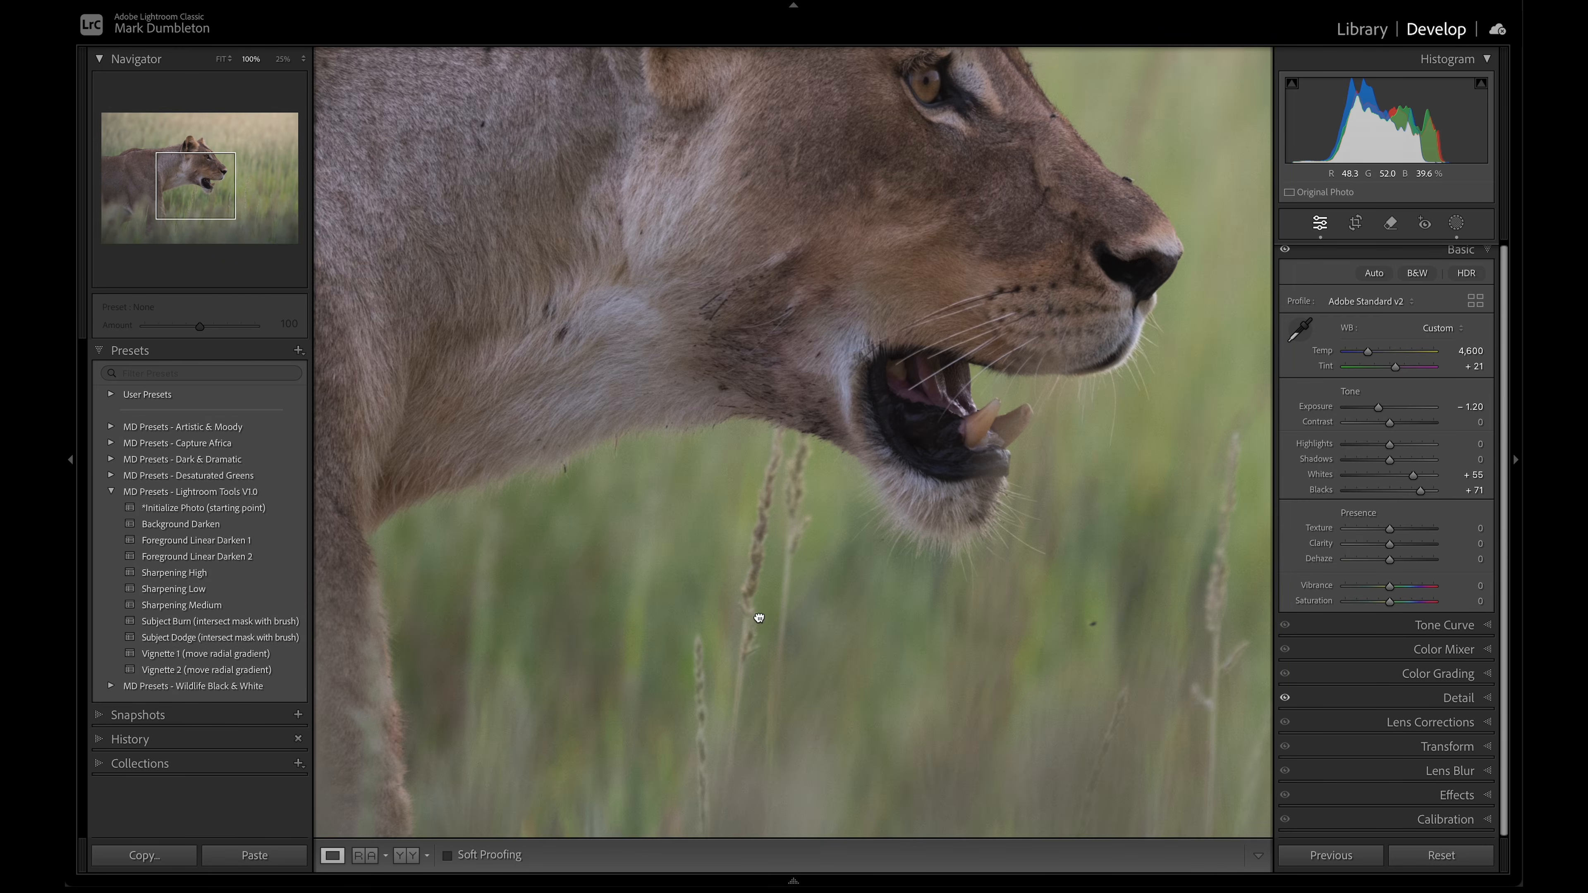
{"action": "left_click_drag", "start_coordinate": [753, 616], "coordinate": [755, 366]}
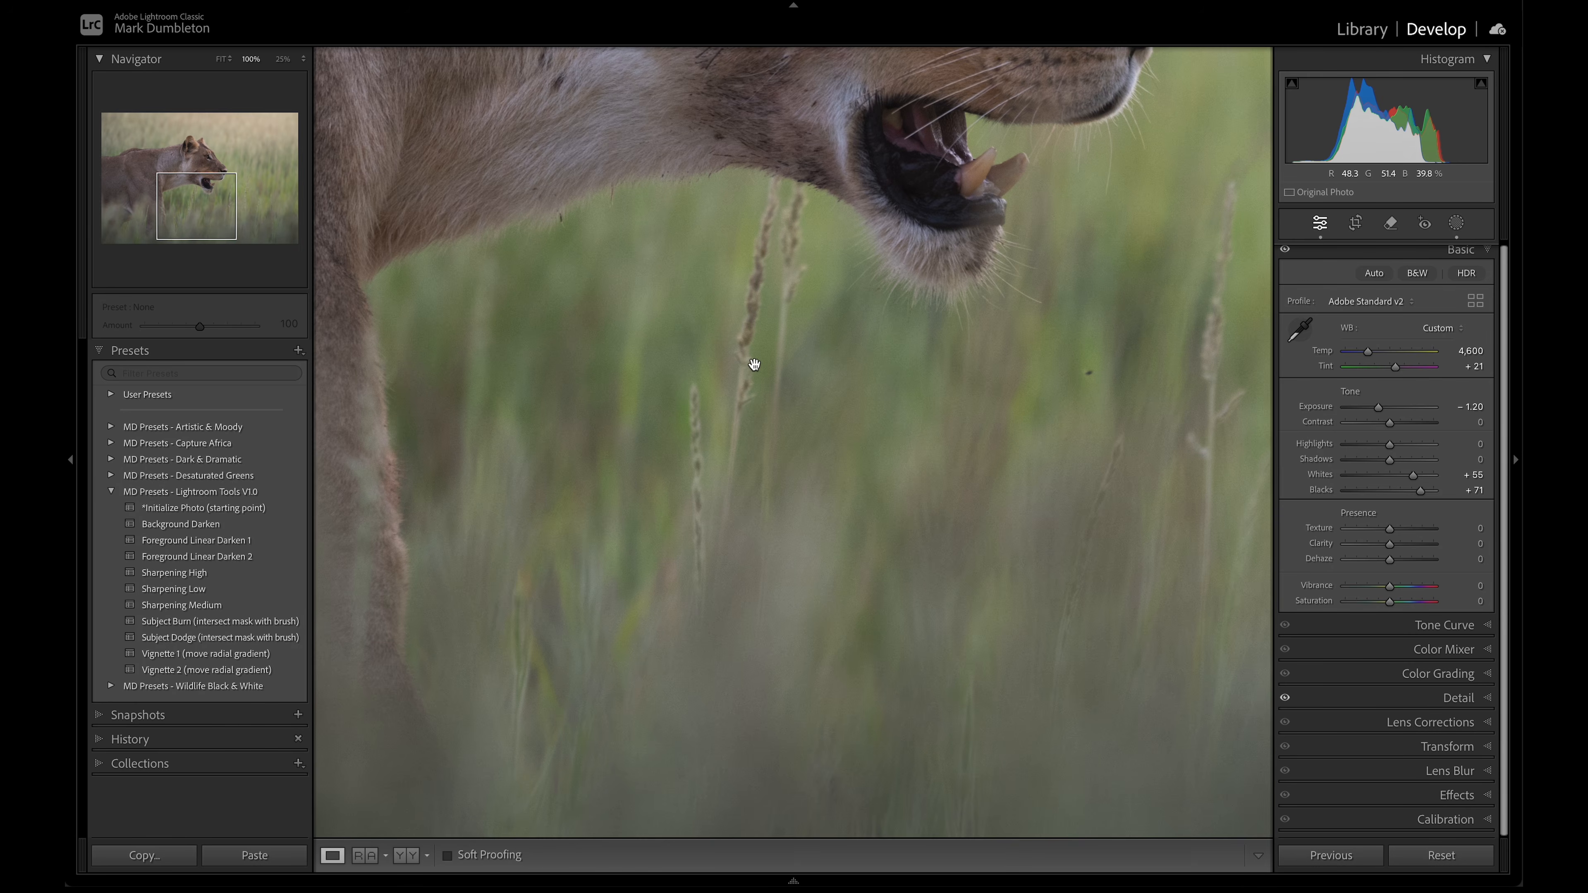
{"action": "left_click", "coordinate": [1390, 224]}
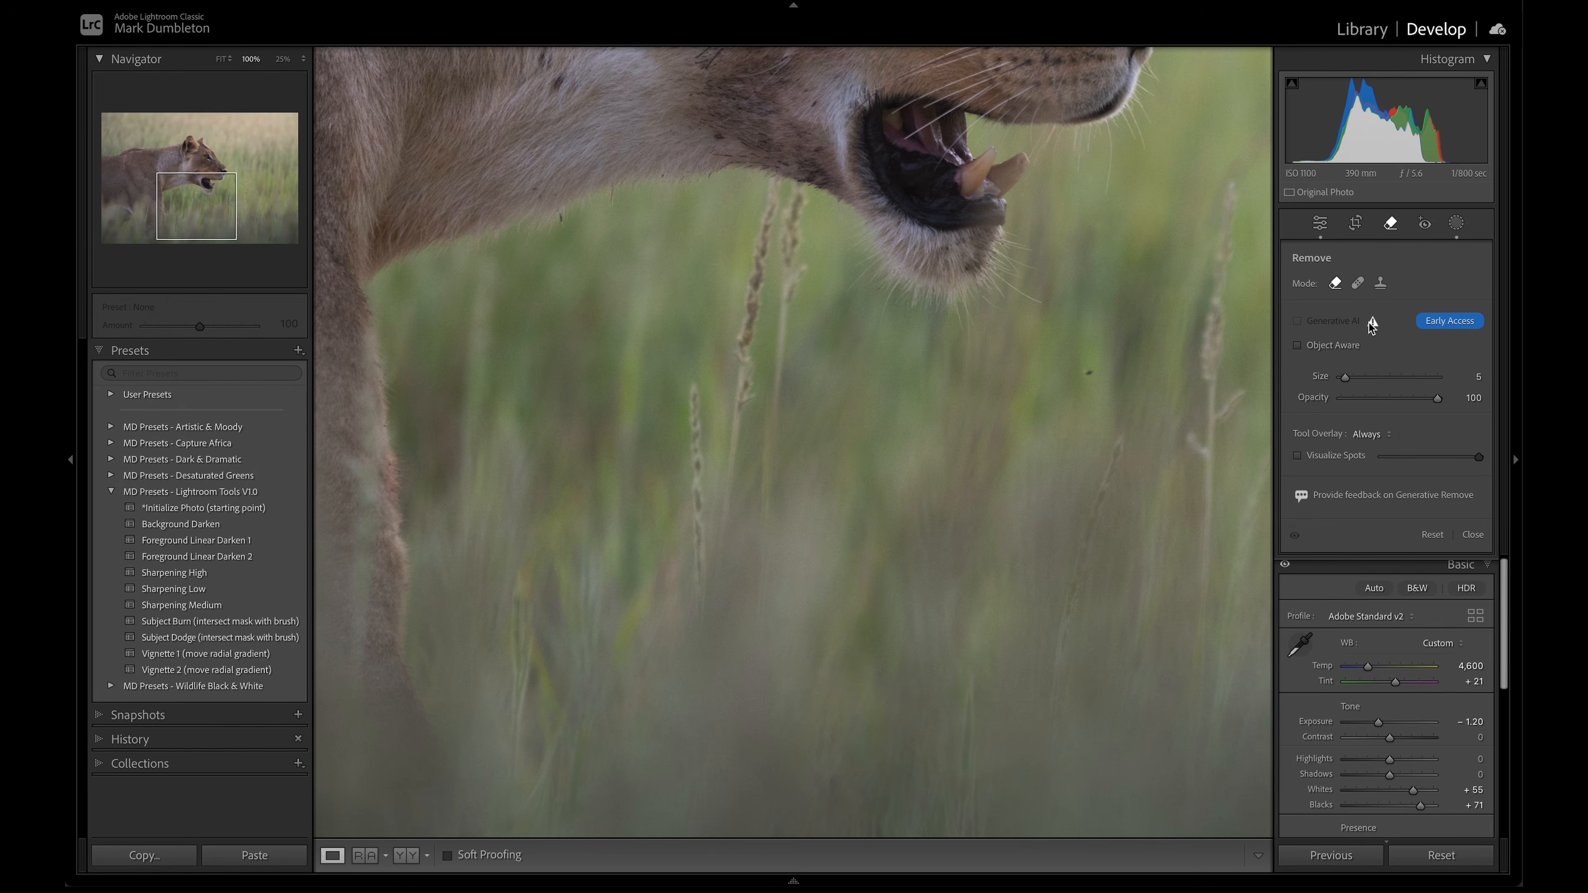
{"action": "left_click", "coordinate": [1339, 1]}
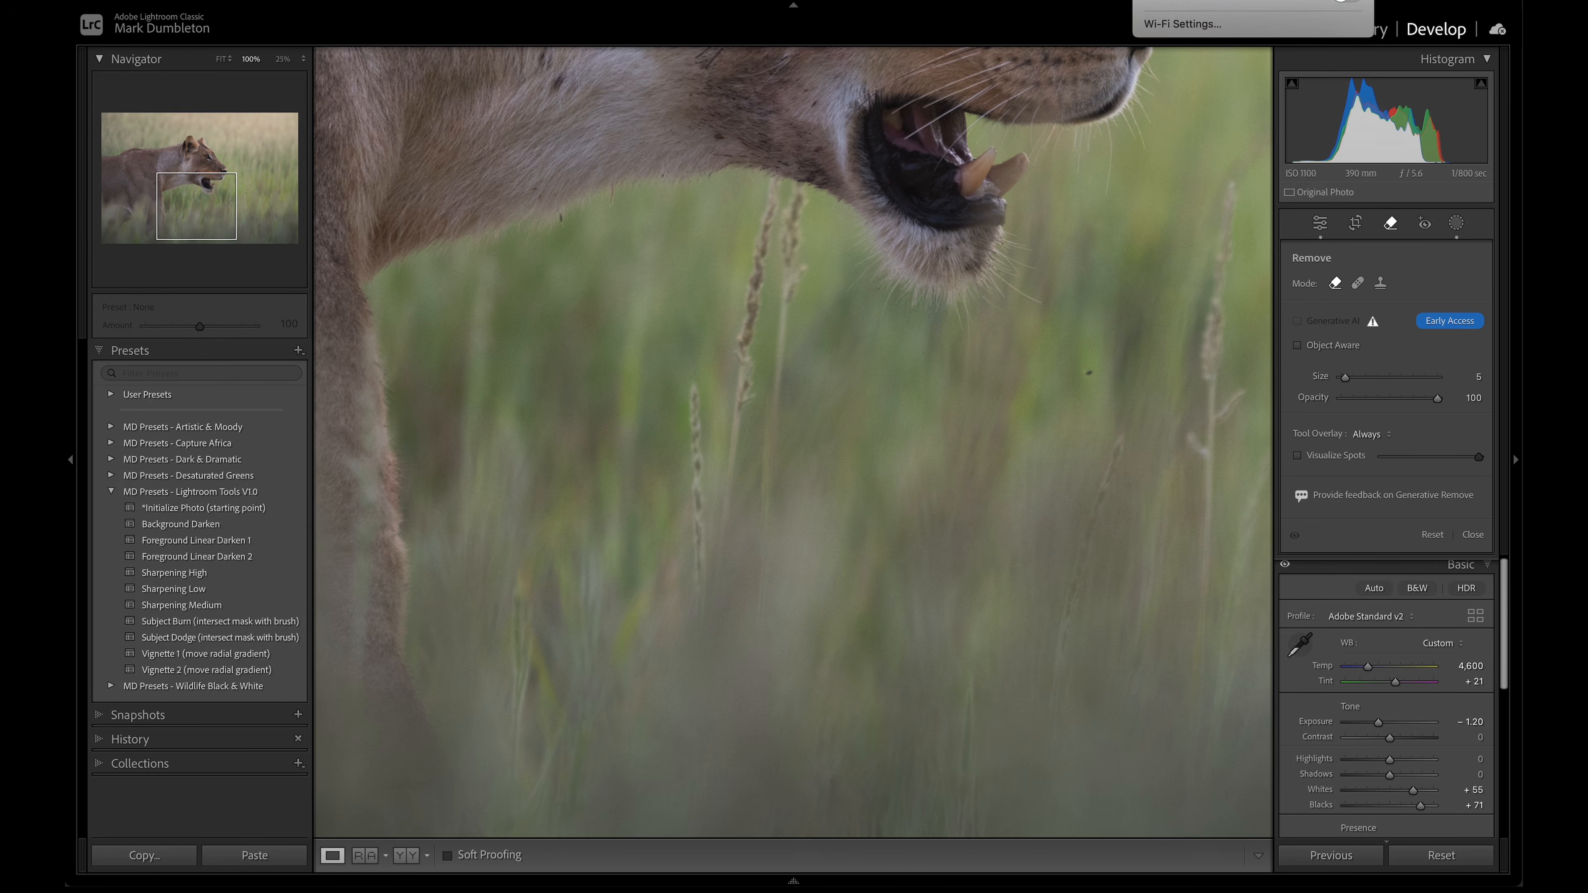
{"action": "left_click", "coordinate": [1347, 1]}
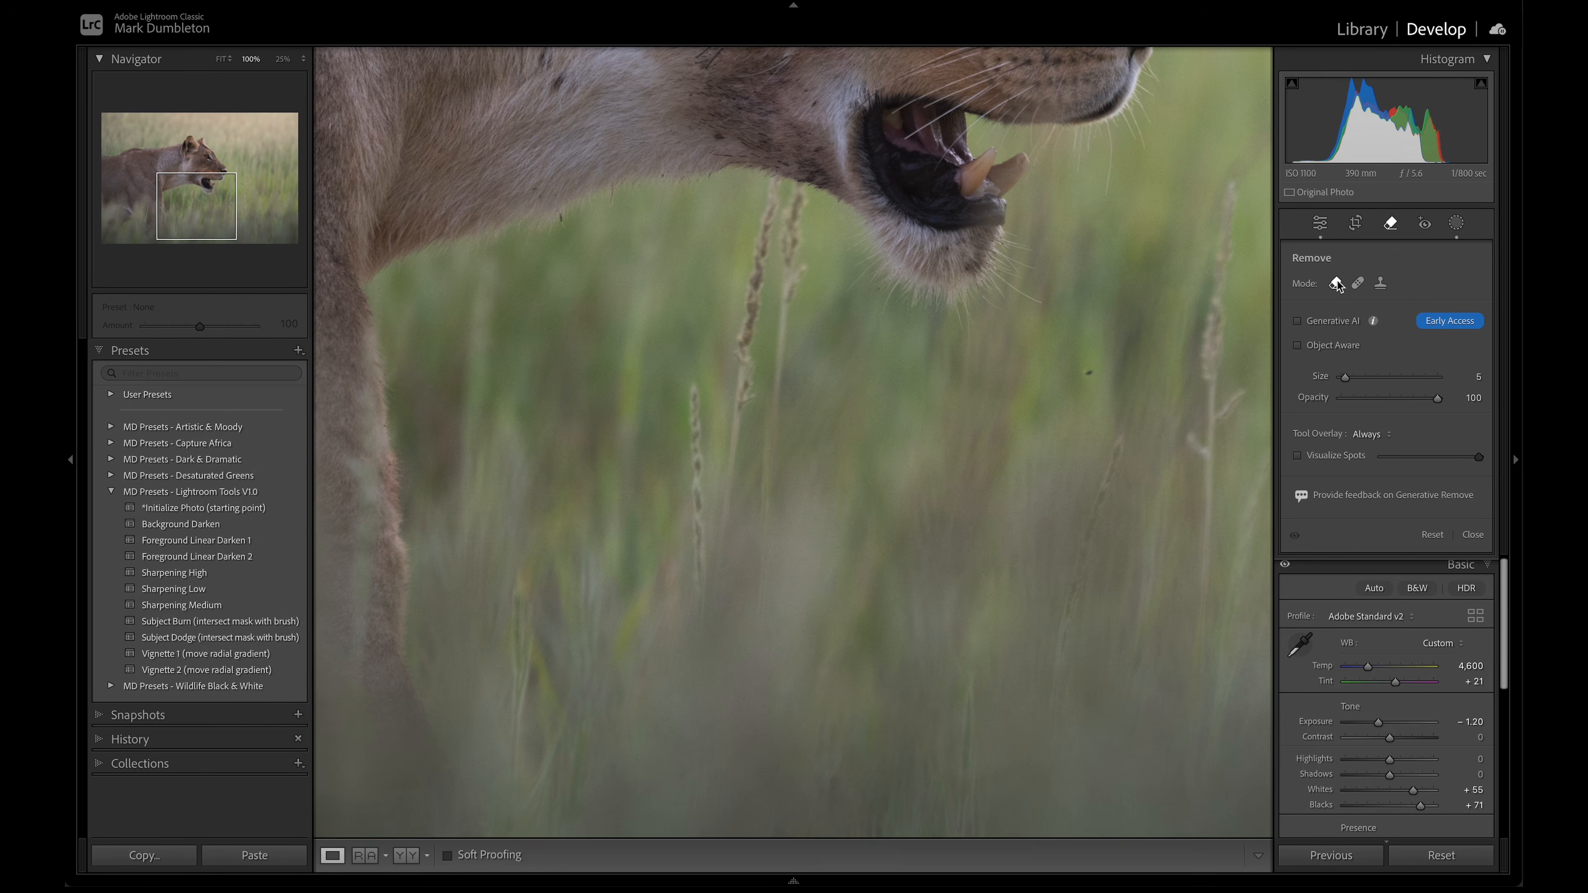
{"action": "left_click", "coordinate": [1305, 322]}
Remove the grass stems below the lioness's neck using brush size 12, subtracting the overlap on her fur before applying.
{"action": "scroll", "coordinate": [822, 302], "scroll_direction": "up", "scroll_amount": 3}
{"action": "mouse_move", "coordinate": [697, 400]}
{"action": "left_mouse_down"}
{"action": "mouse_move", "coordinate": [700, 618]}
{"action": "mouse_move", "coordinate": [752, 335]}
{"action": "mouse_move", "coordinate": [728, 340]}
{"action": "mouse_move", "coordinate": [772, 210]}
{"action": "mouse_move", "coordinate": [797, 198]}
{"action": "mouse_move", "coordinate": [757, 557]}
{"action": "mouse_move", "coordinate": [778, 480]}
{"action": "mouse_move", "coordinate": [776, 266]}
{"action": "mouse_move", "coordinate": [800, 266]}
{"action": "mouse_move", "coordinate": [771, 179]}
{"action": "mouse_move", "coordinate": [769, 206]}
{"action": "mouse_move", "coordinate": [789, 188]}
{"action": "left_mouse_up"}
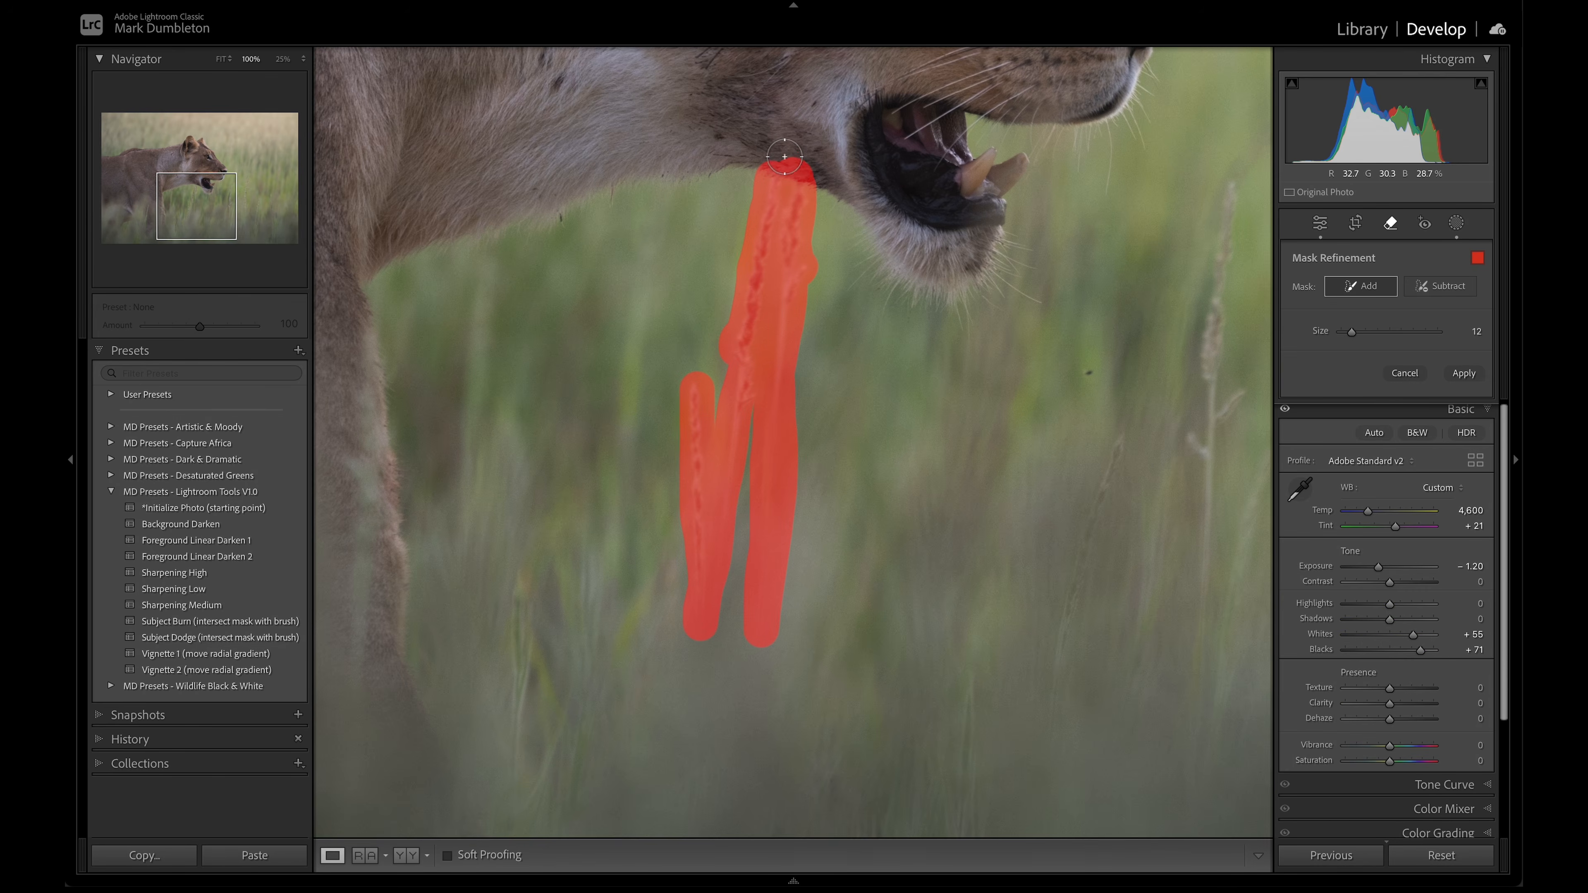
{"action": "left_click", "coordinate": [1439, 286]}
{"action": "left_click_drag", "start_coordinate": [816, 156], "coordinate": [776, 147]}
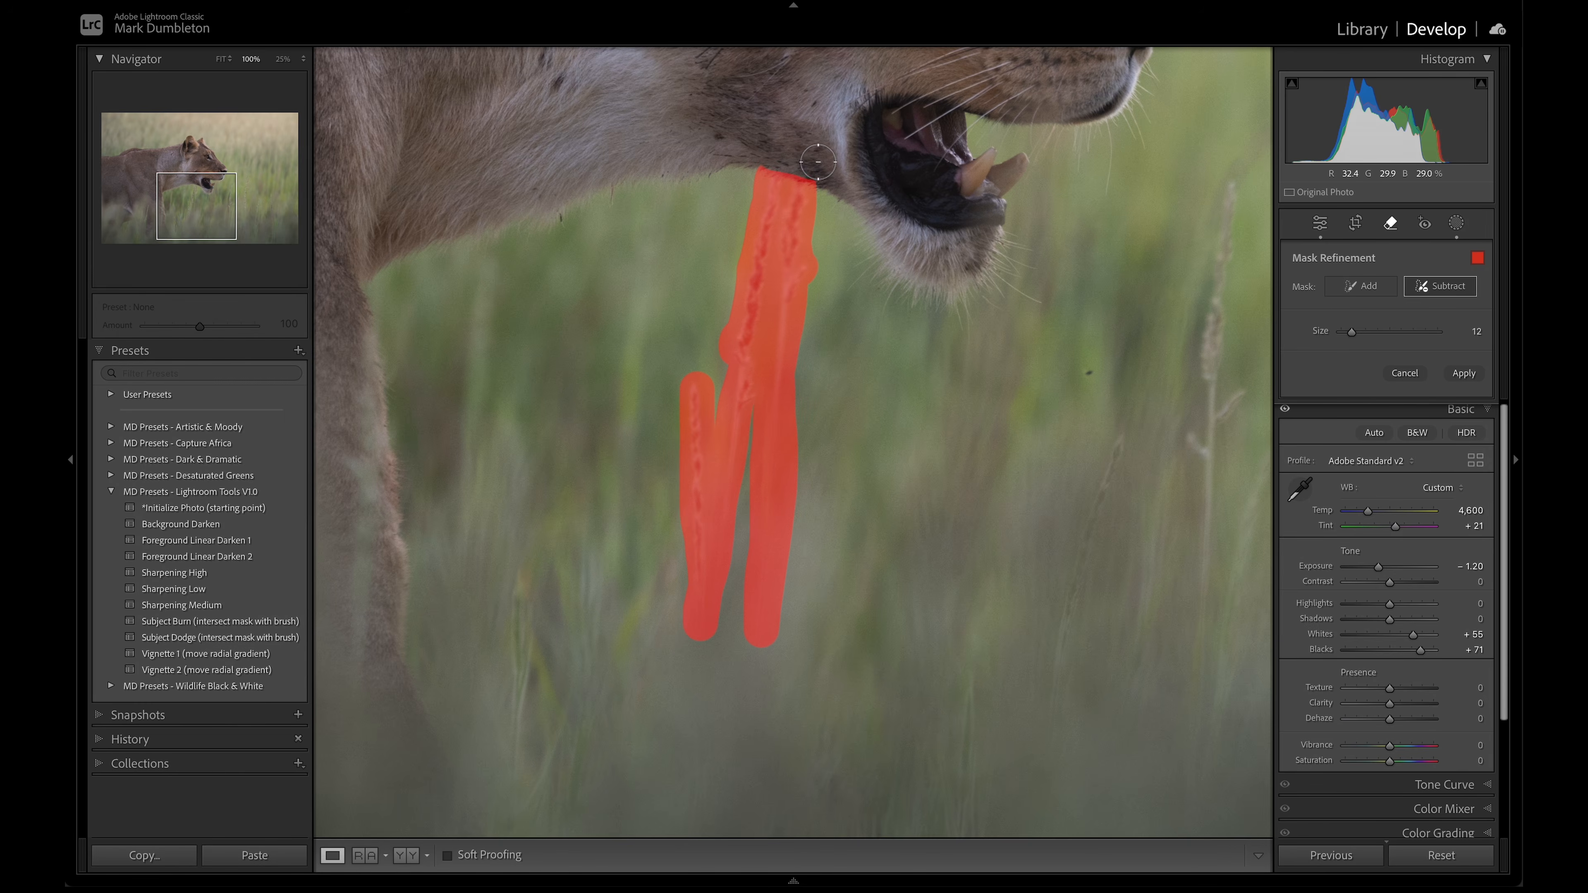
{"action": "left_click", "coordinate": [1464, 373]}
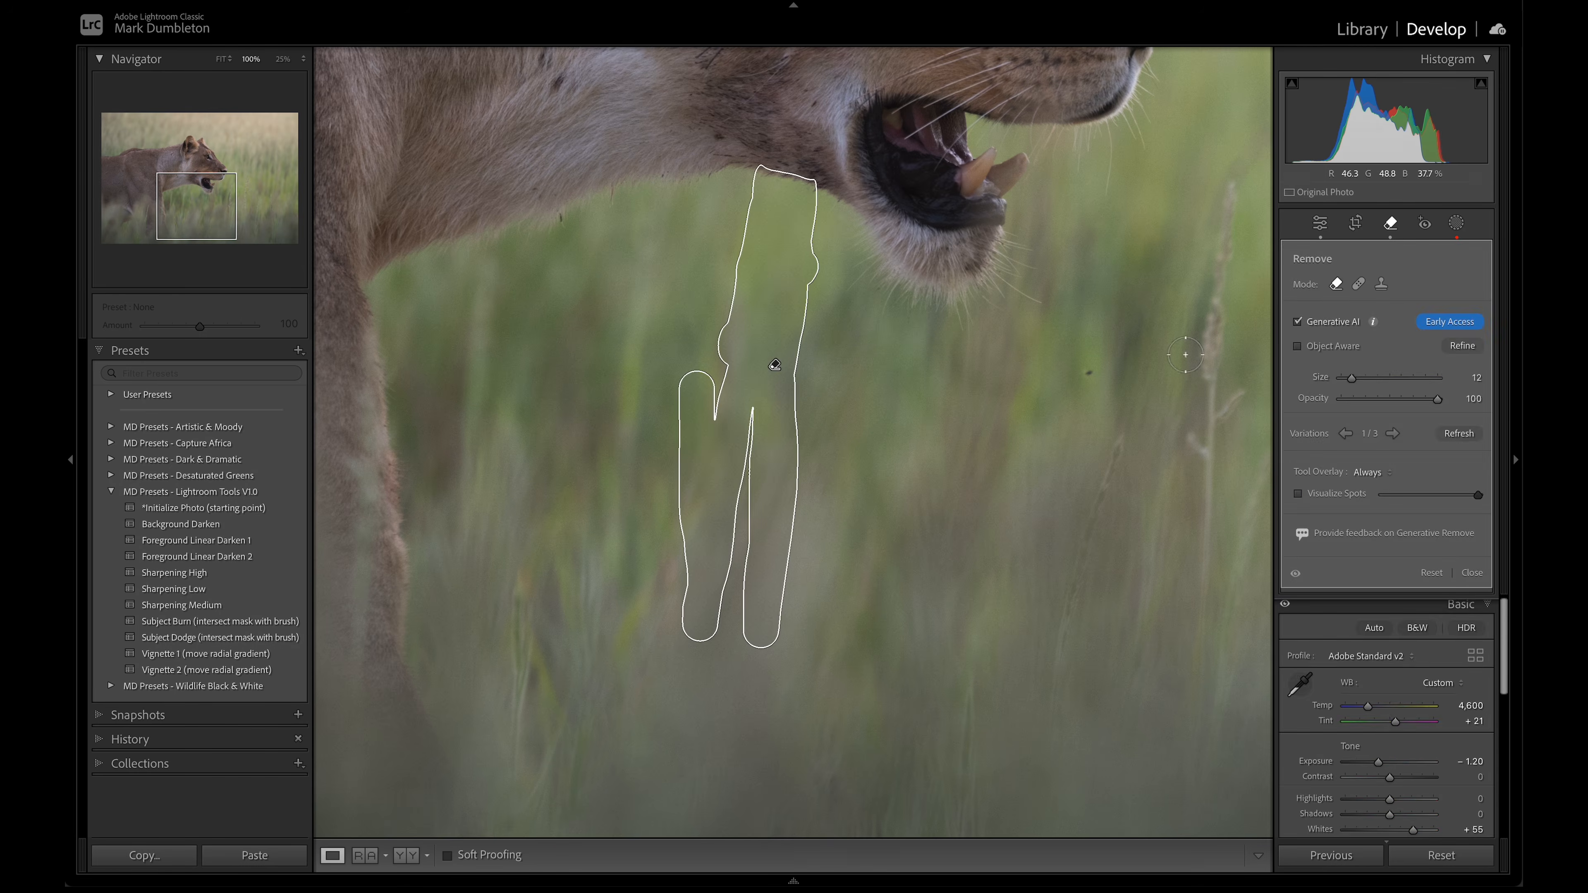
{"action": "left_click", "coordinate": [1393, 224]}
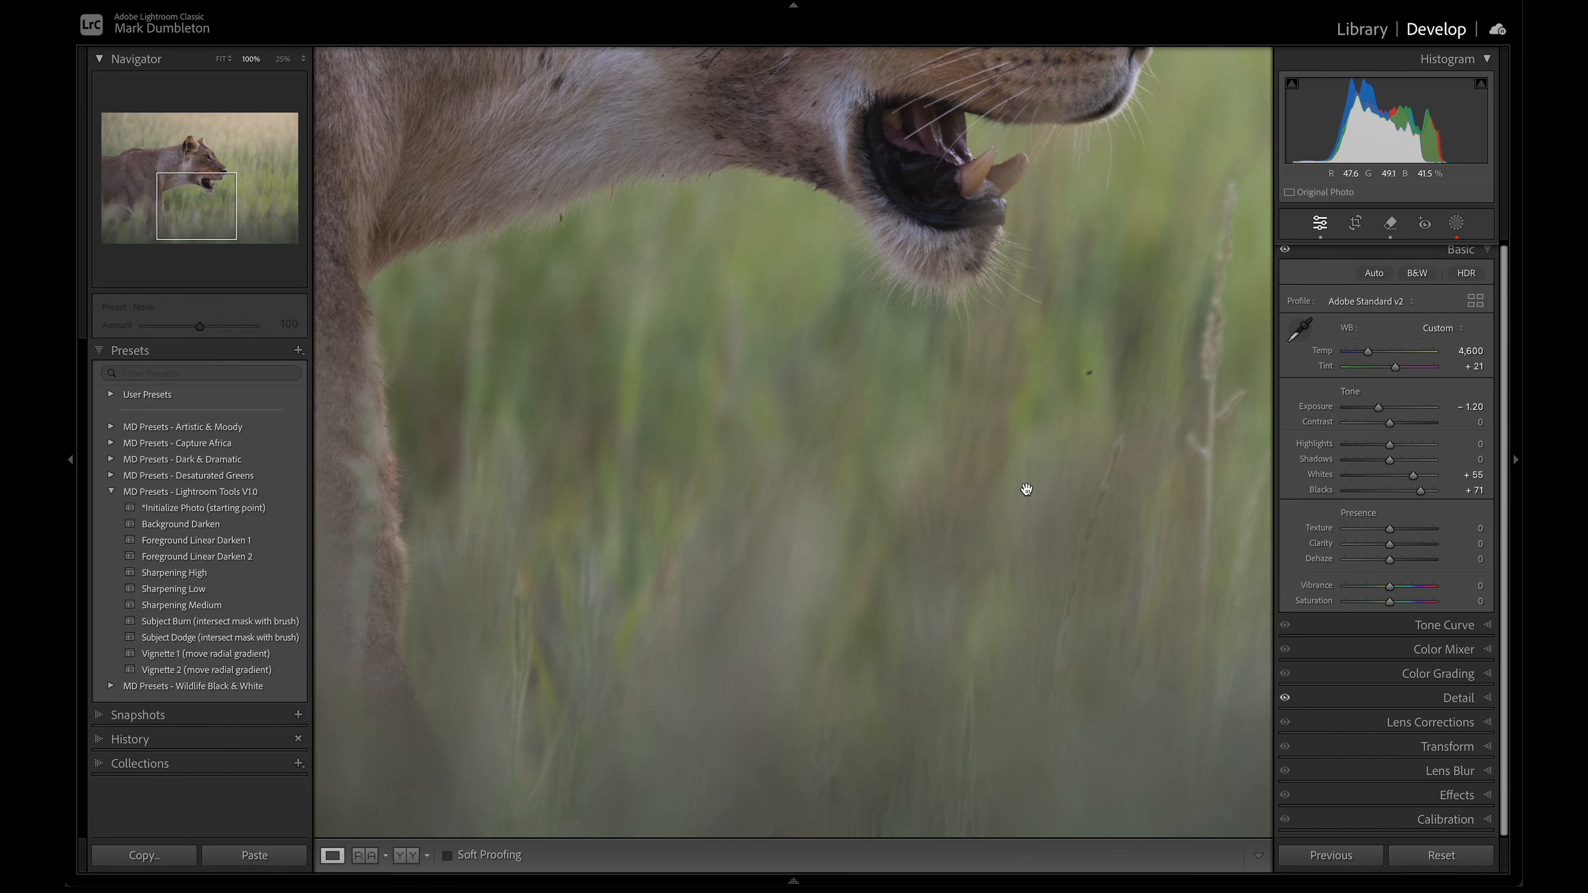
Turn off Generative AI and remove the small dark speck in the grass below the mouth with a smaller brush.
{"action": "left_click", "coordinate": [1388, 227]}
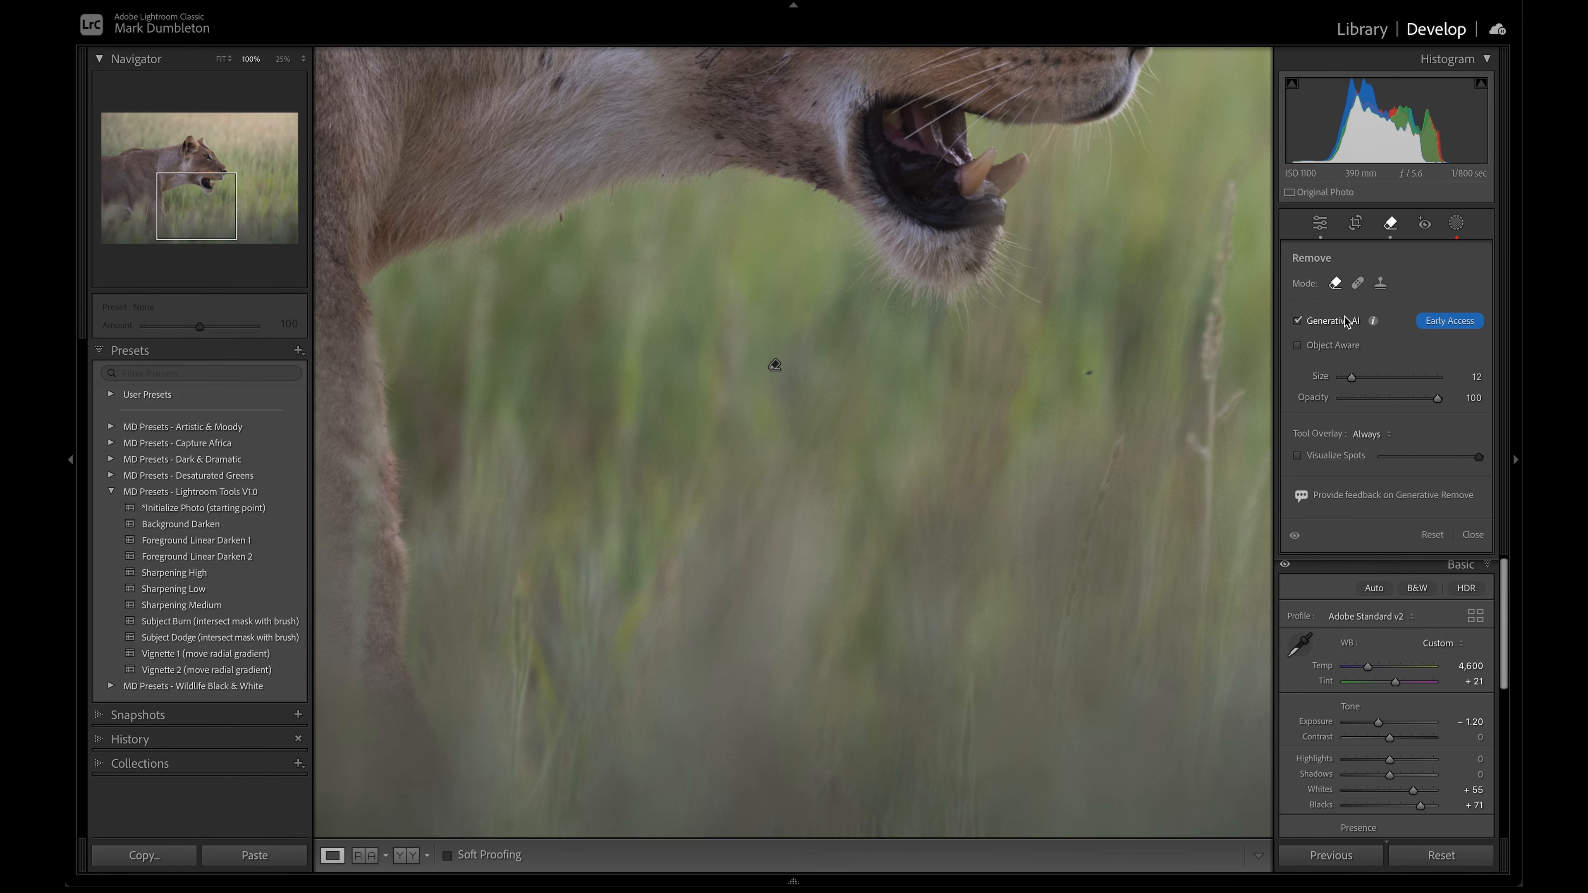
{"action": "left_click", "coordinate": [1297, 321]}
{"action": "key", "text": "bracketleft"}
{"action": "left_click", "coordinate": [1087, 369]}
{"action": "left_click", "coordinate": [1388, 226]}
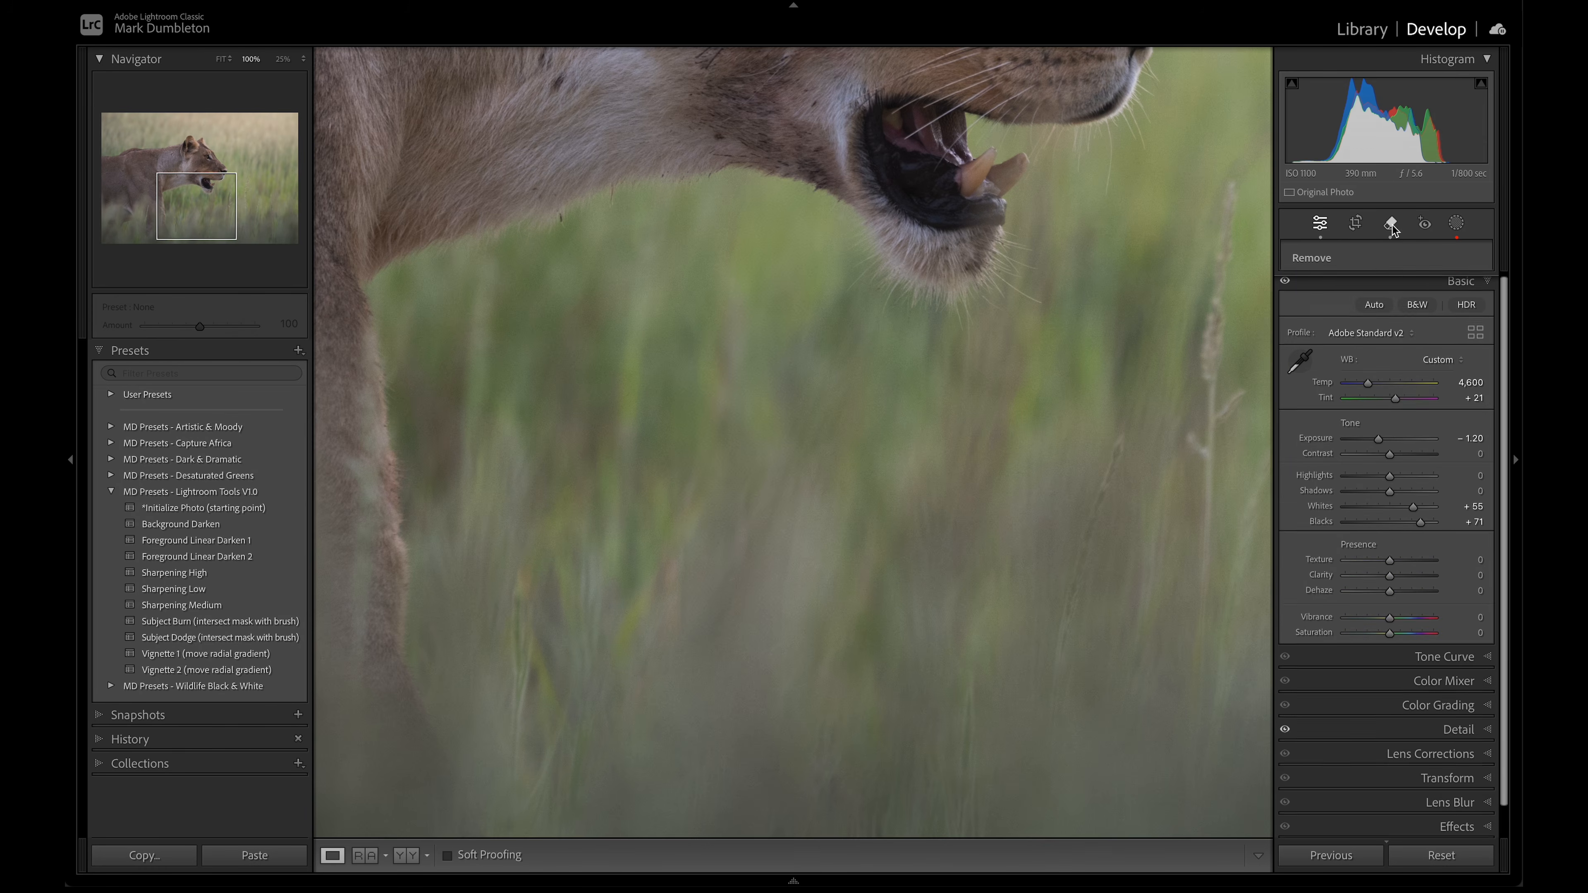
Create a Select Subject mask of the lioness and subtract a diagonal linear gradient over her rear and lower body.
{"action": "left_click", "coordinate": [905, 578]}
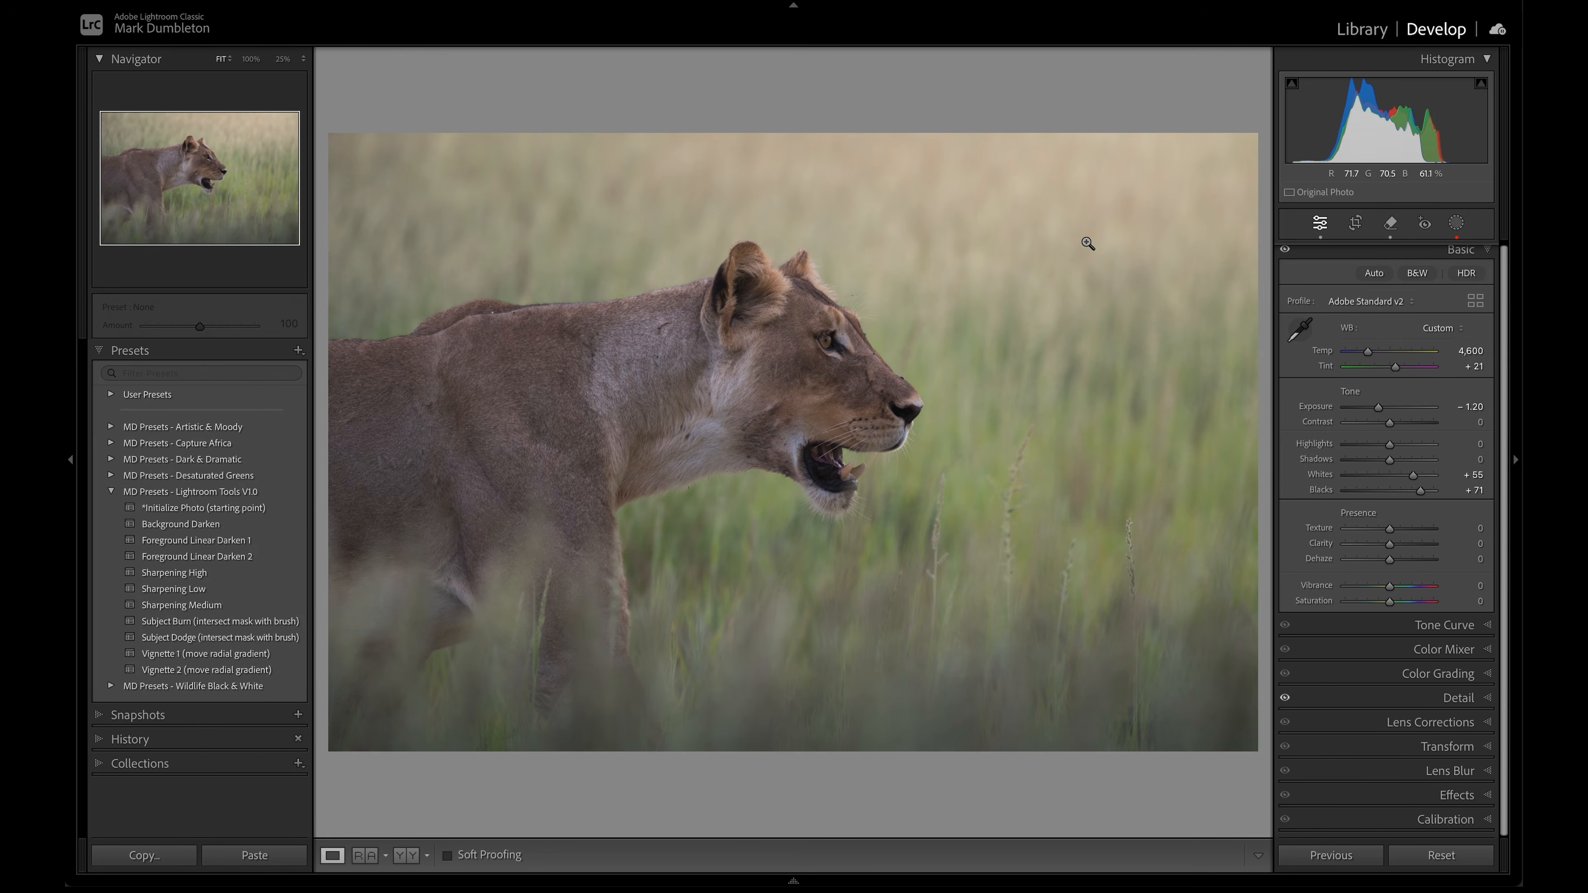
{"action": "left_click", "coordinate": [1456, 223]}
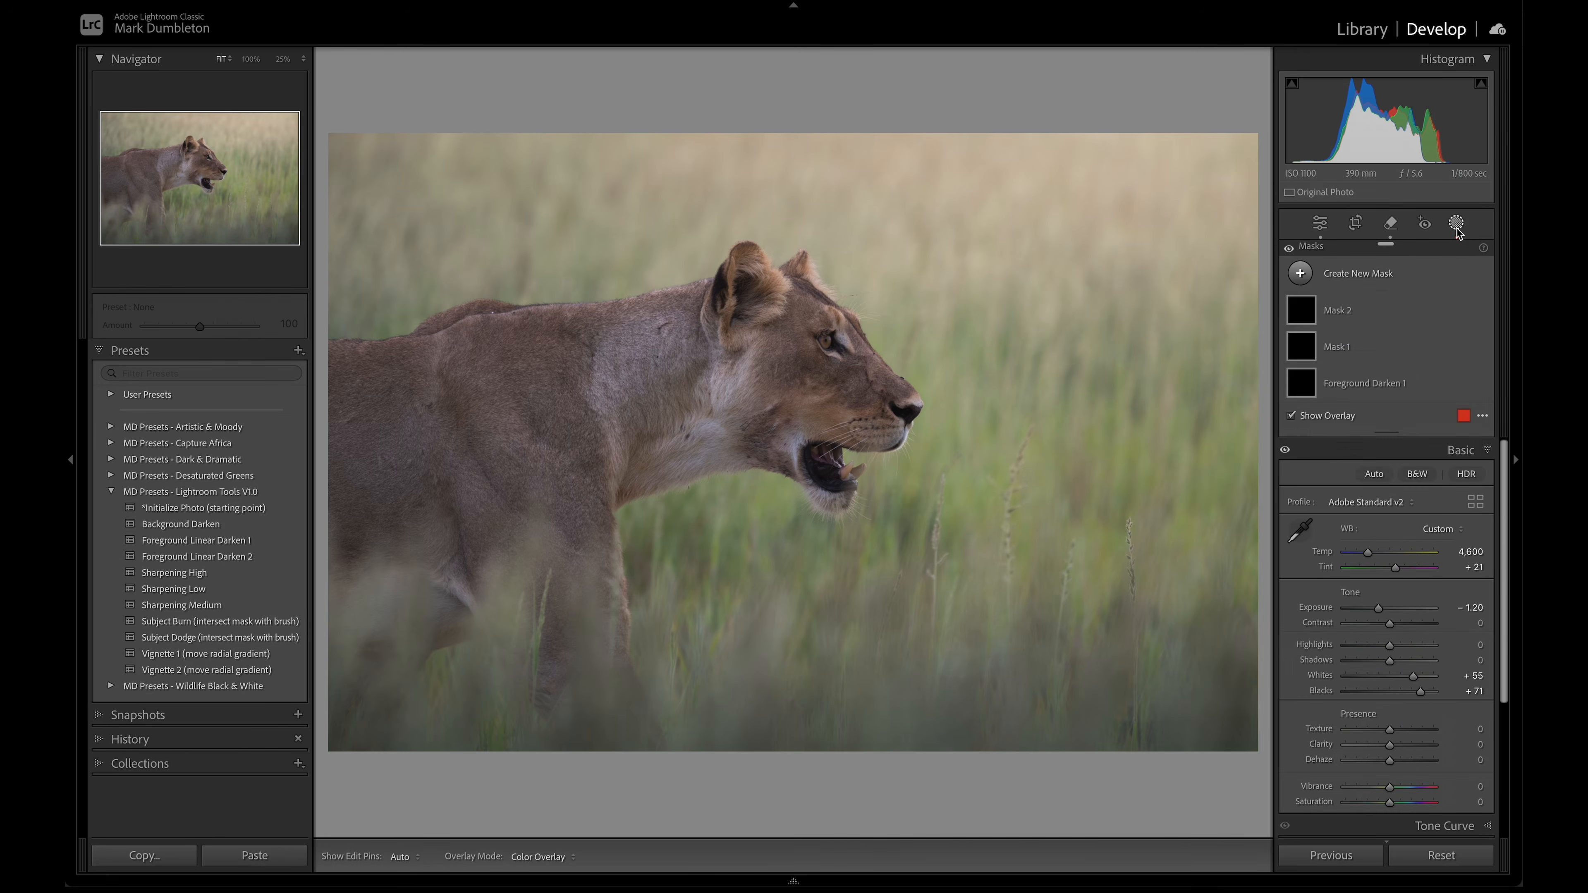
{"action": "left_click", "coordinate": [1299, 272]}
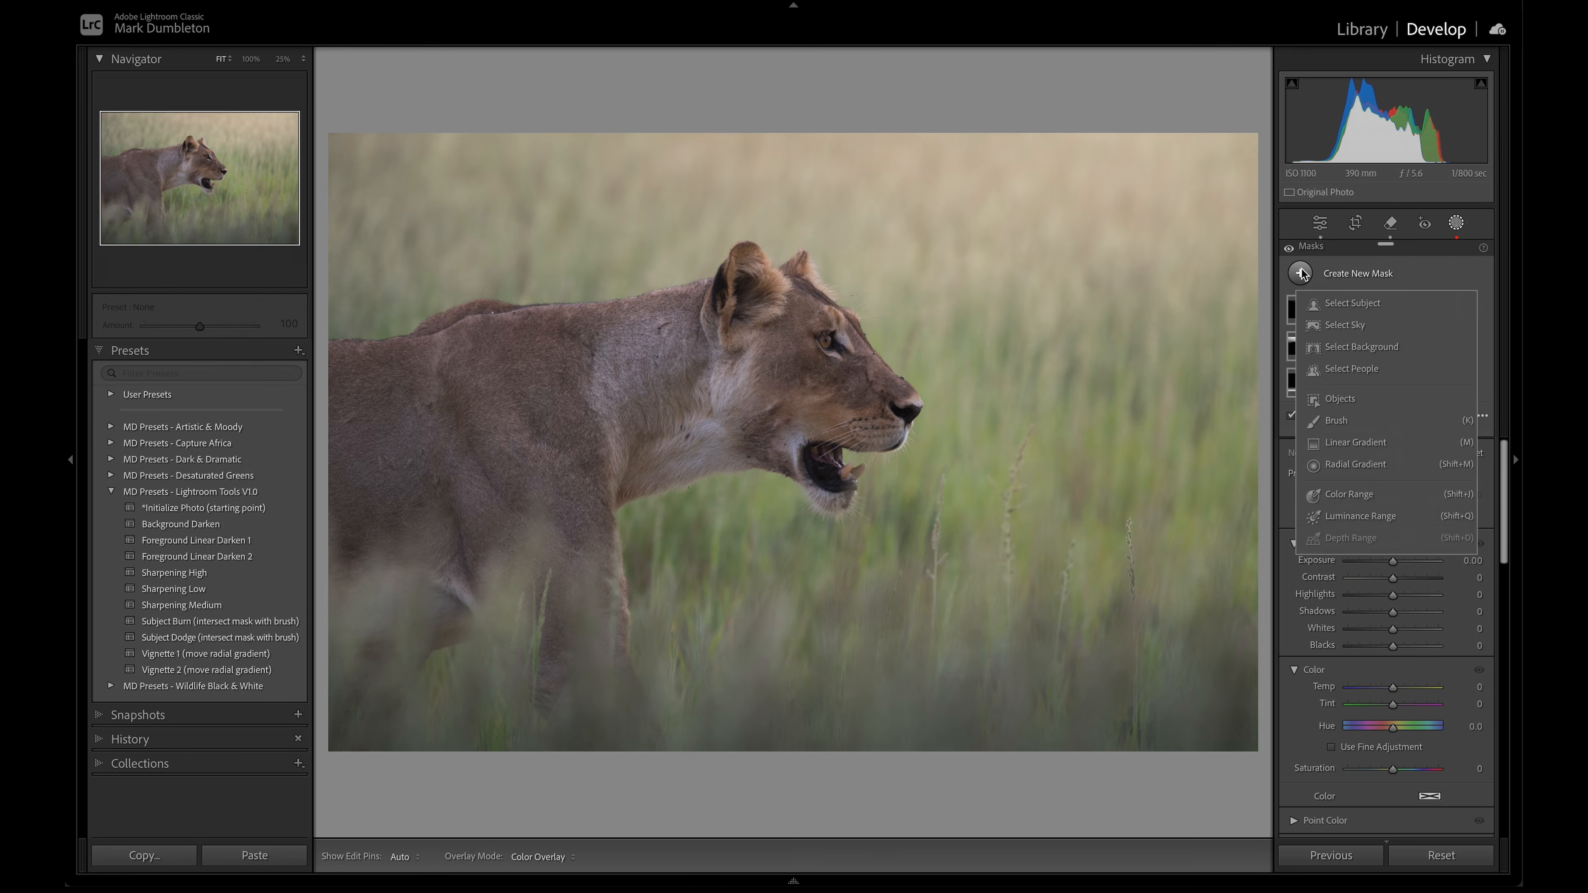
{"action": "left_click", "coordinate": [1357, 306]}
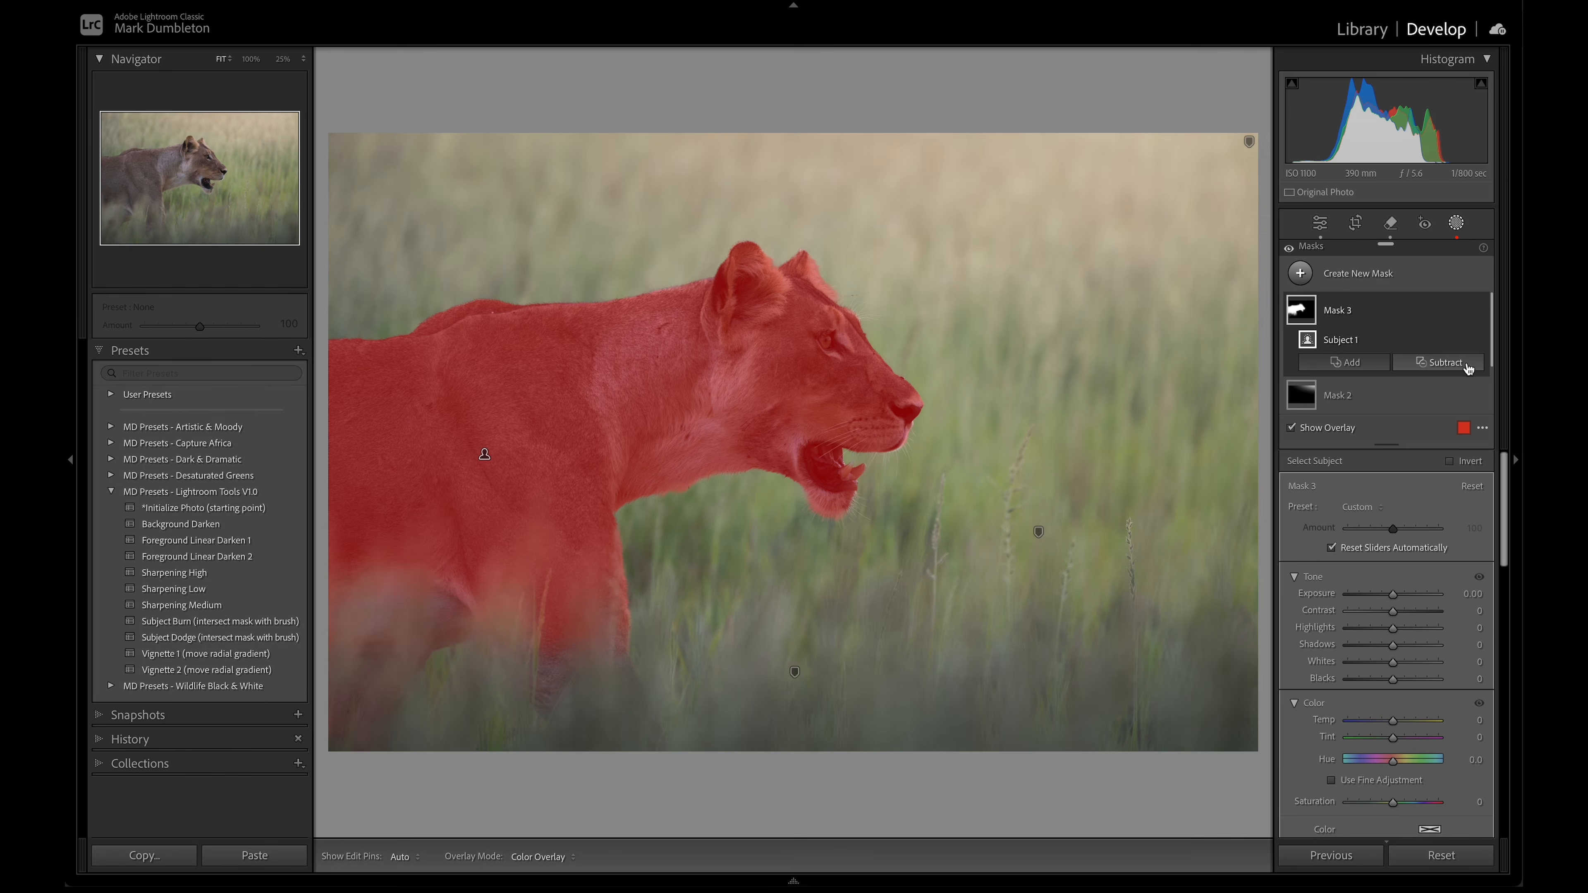
{"action": "left_click", "coordinate": [1470, 368]}
{"action": "left_click", "coordinate": [1409, 541]}
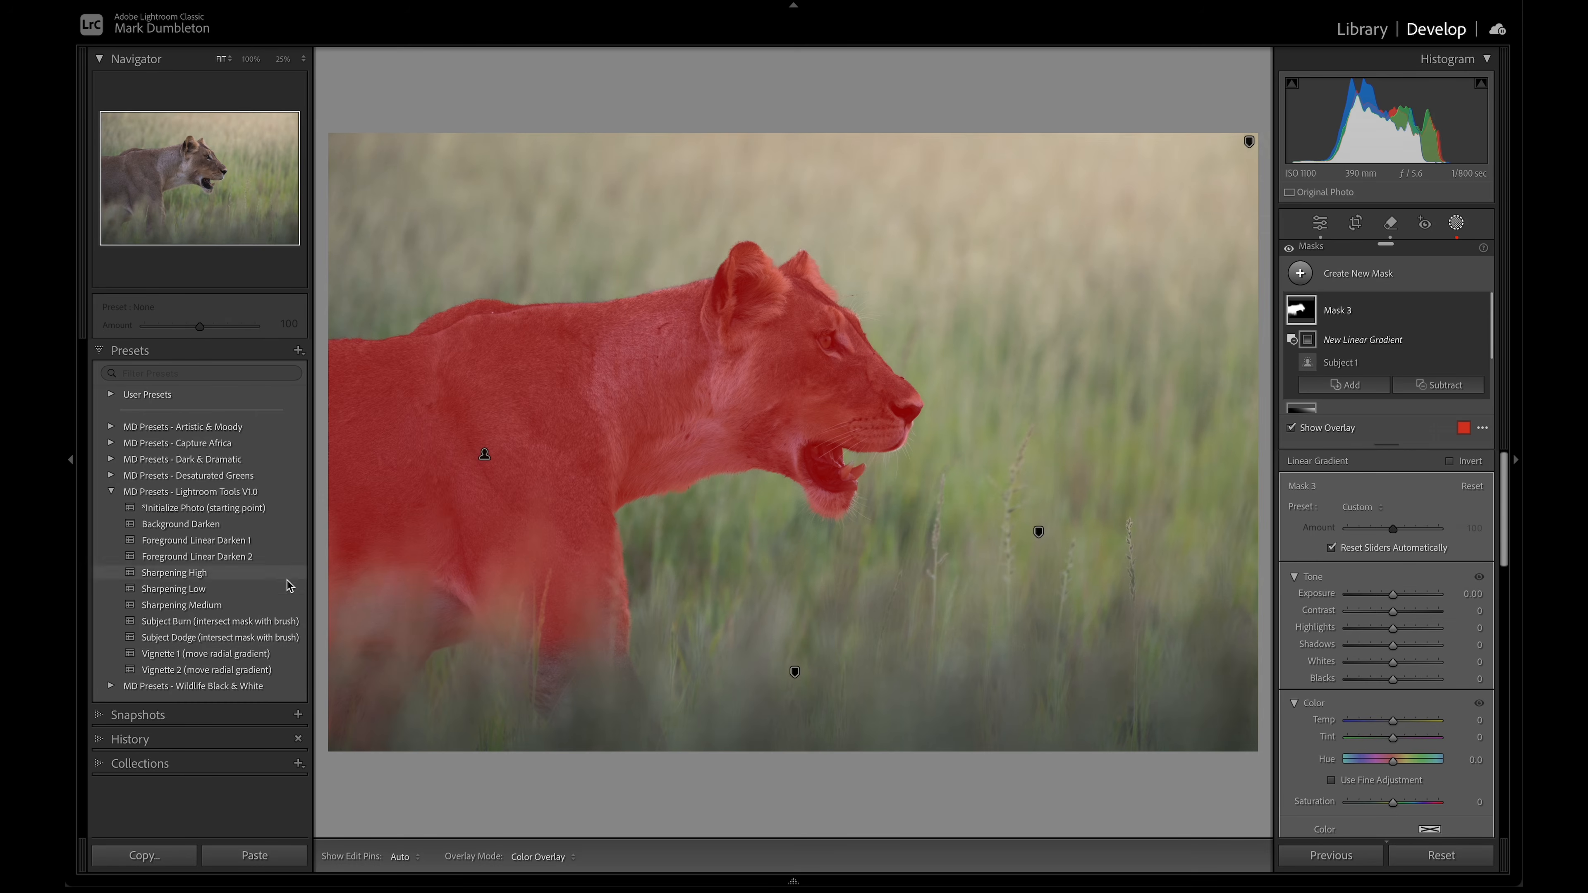
{"action": "left_click_drag", "start_coordinate": [332, 574], "coordinate": [686, 303]}
{"action": "left_click_drag", "start_coordinate": [322, 583], "coordinate": [365, 548]}
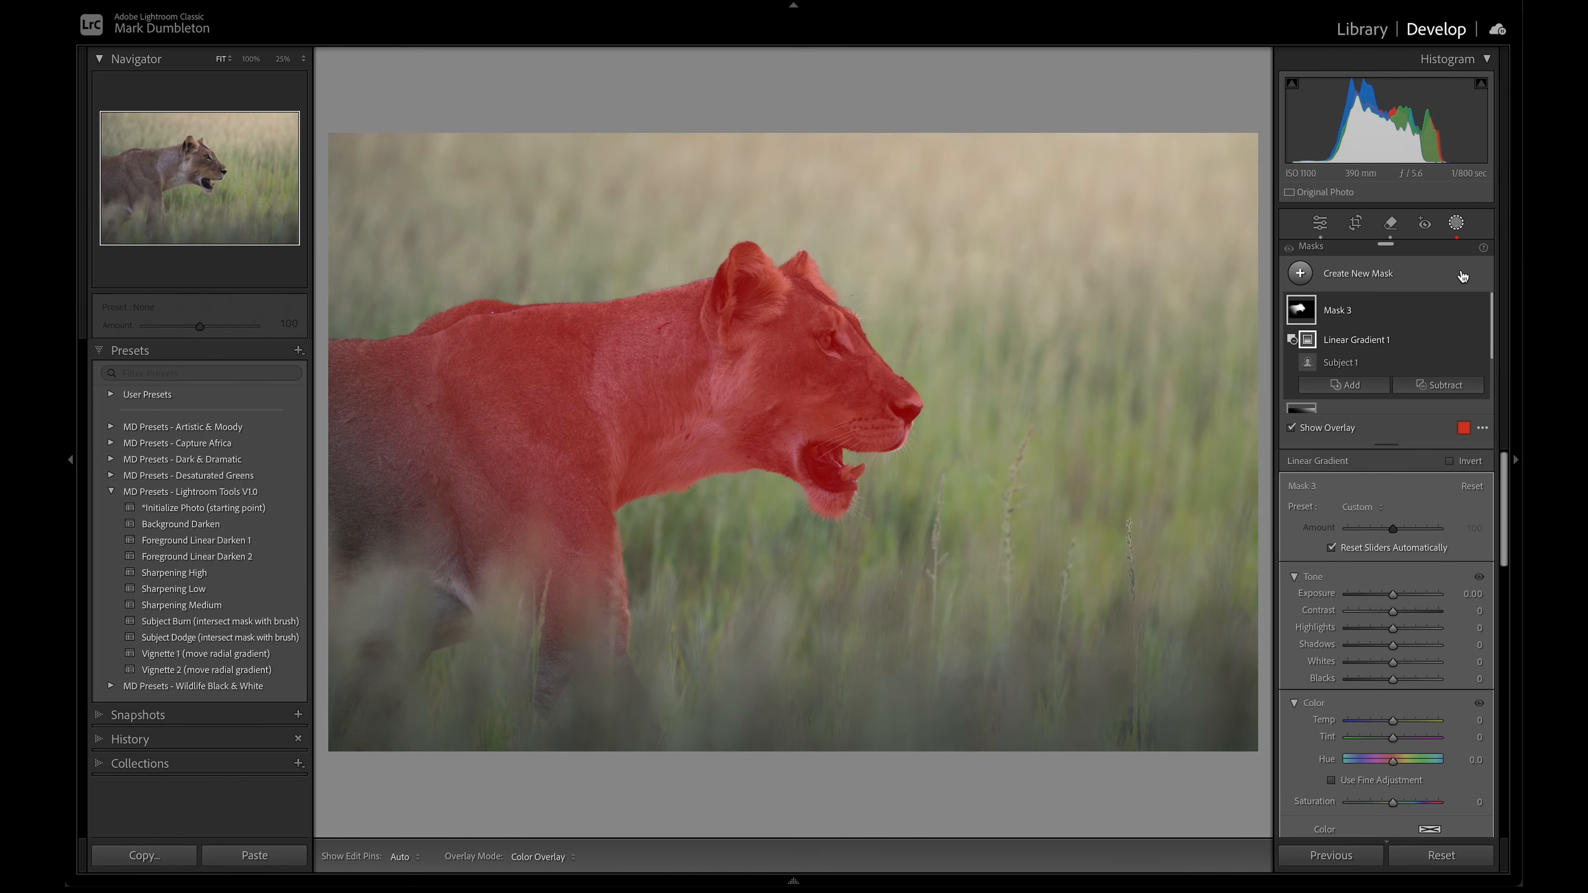
Give the lioness mask Exposure 0.40, Highlights -12, Whites 9 and Blacks -7, and close the masking tools.
{"action": "left_click_drag", "start_coordinate": [1393, 595], "coordinate": [1399, 599]}
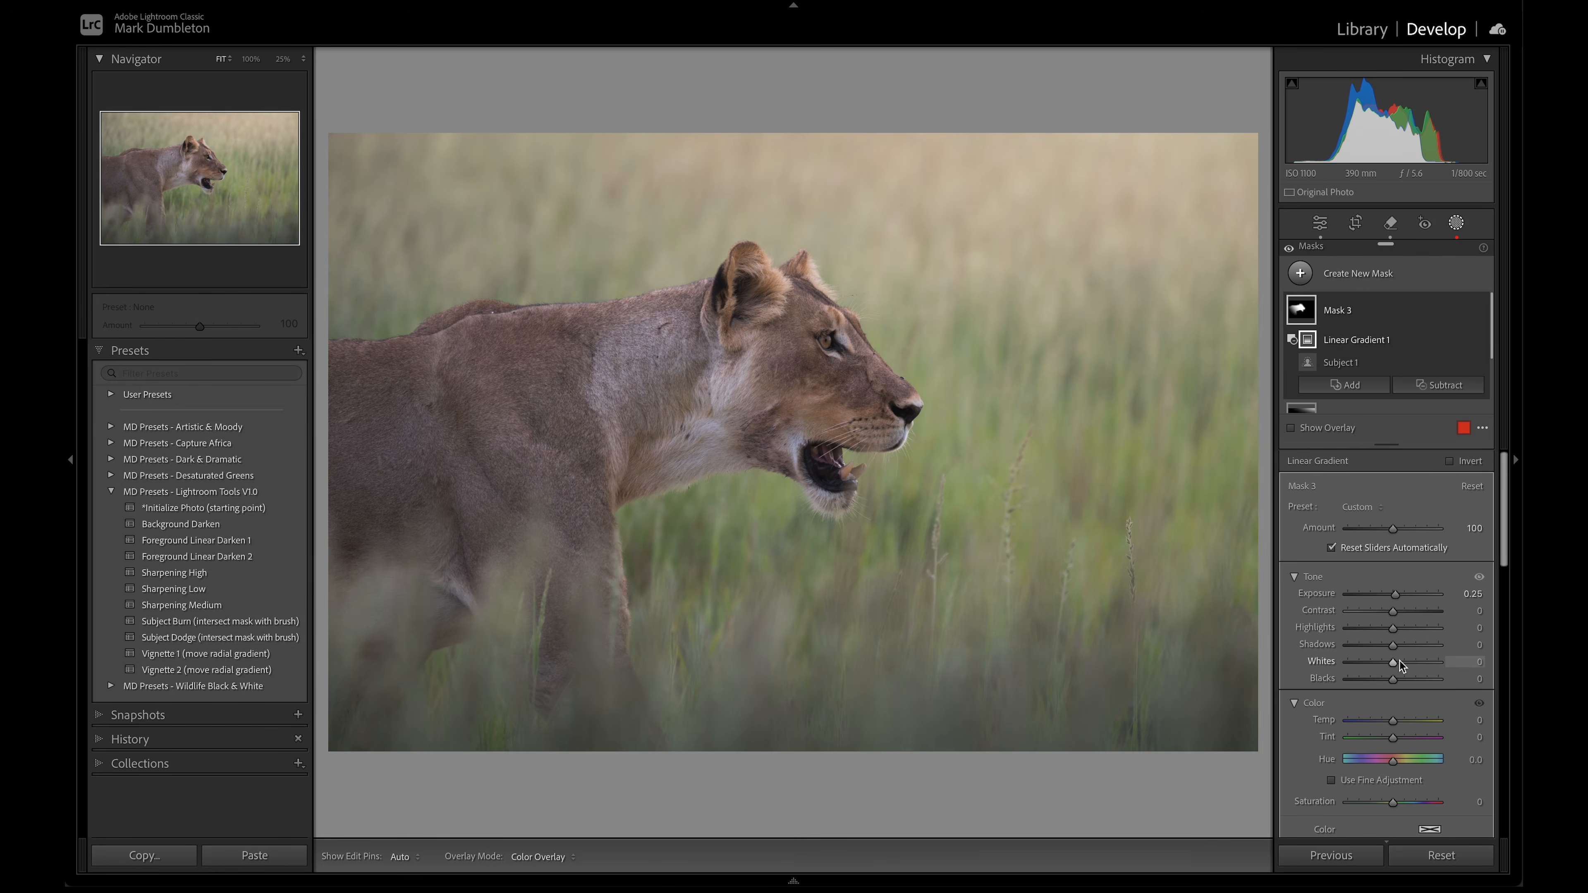
{"action": "left_click_drag", "start_coordinate": [1393, 679], "coordinate": [1392, 679]}
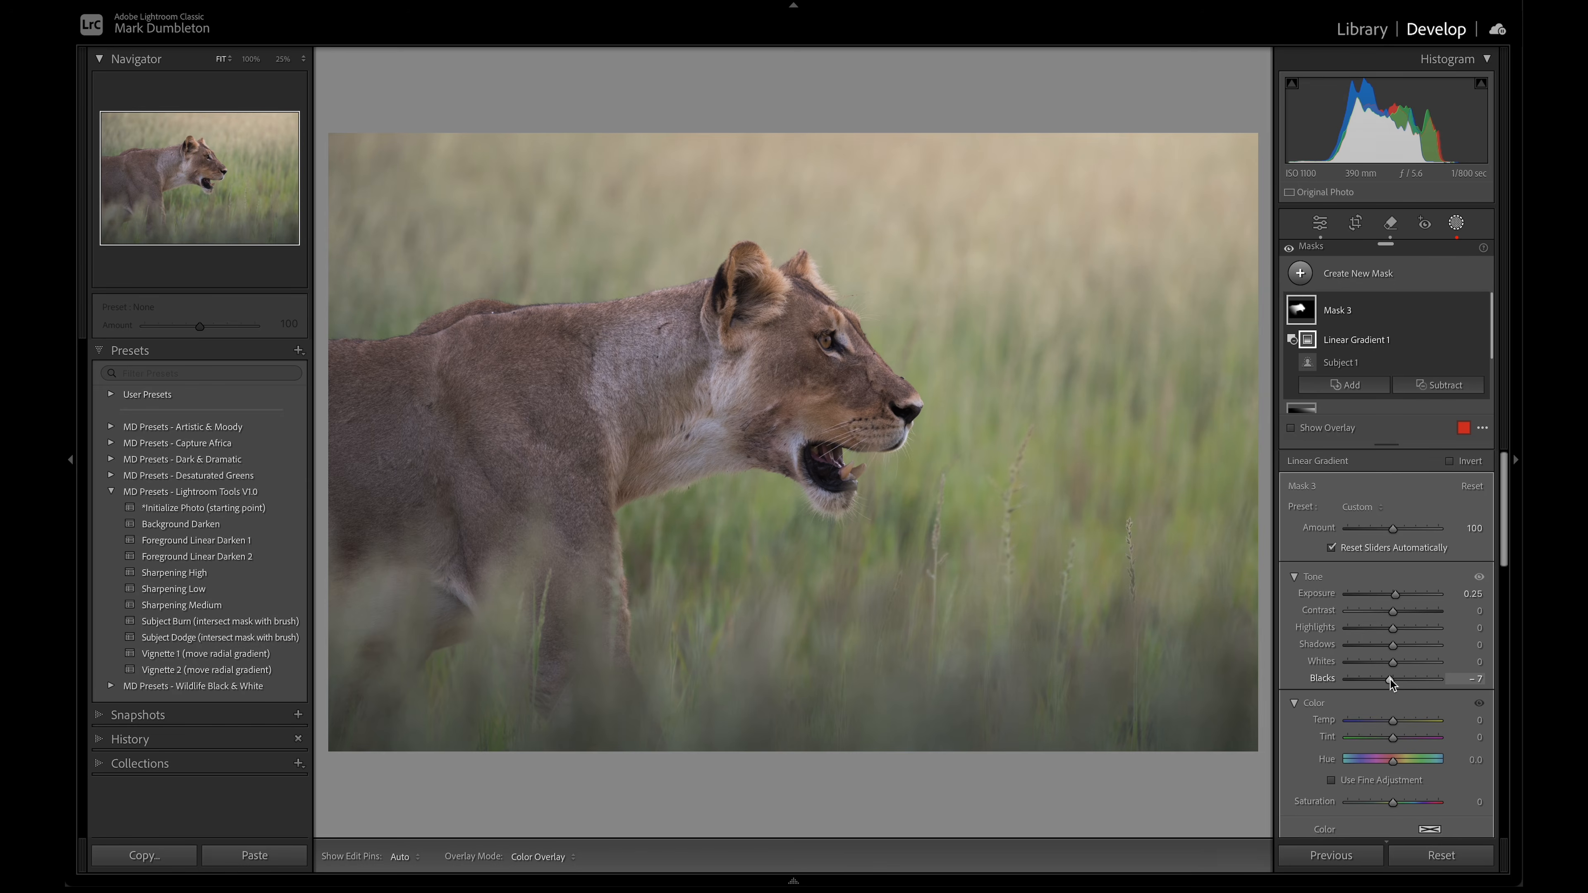
{"action": "left_click_drag", "start_coordinate": [1392, 663], "coordinate": [1397, 666]}
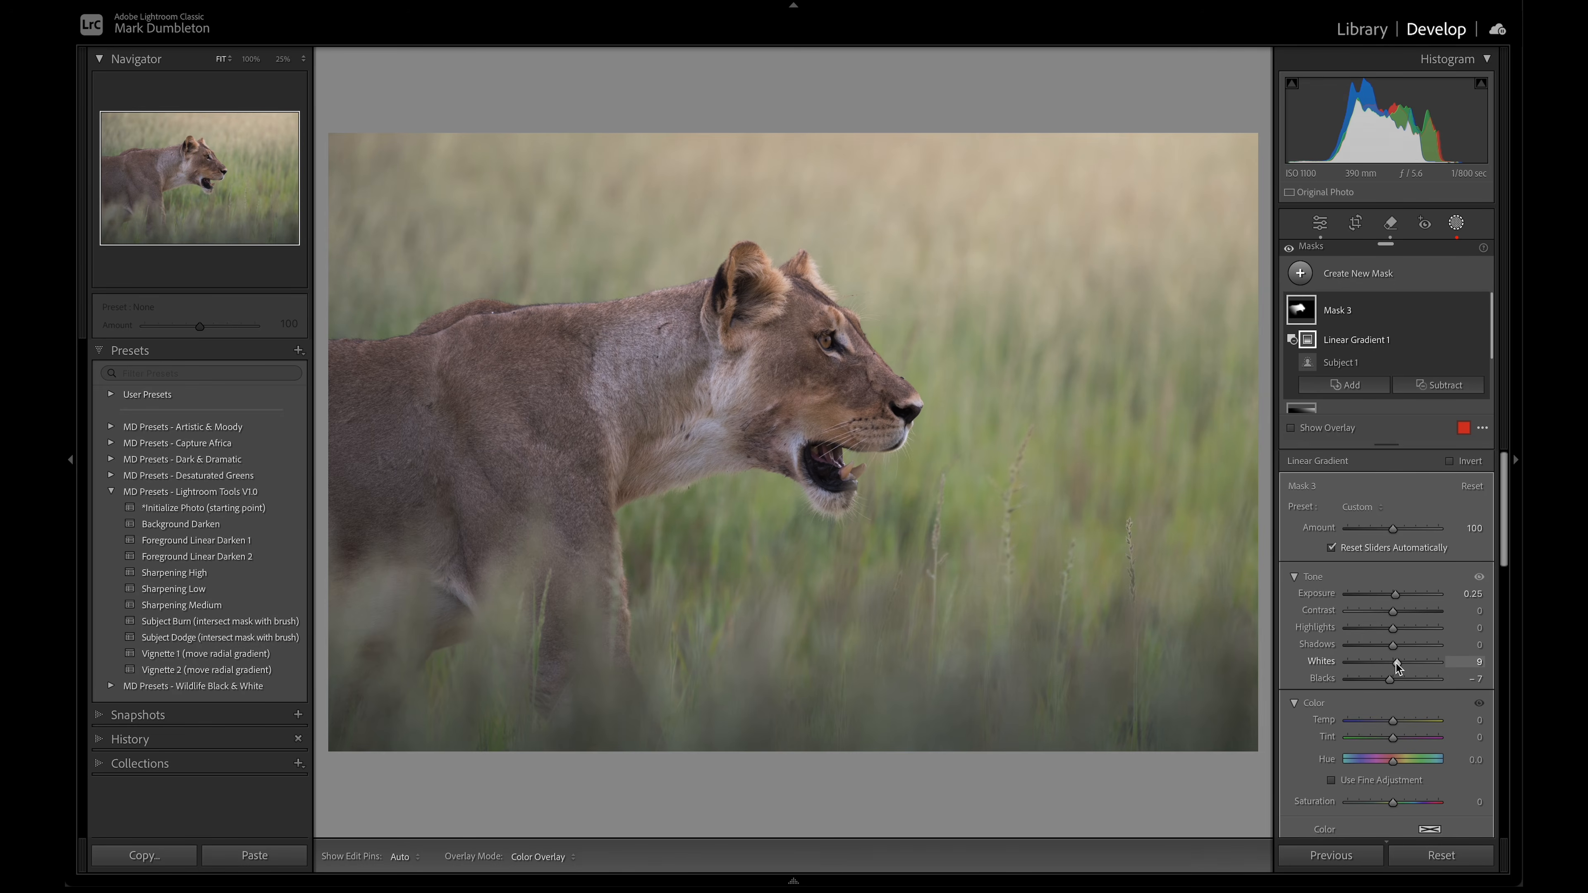
{"action": "left_click_drag", "start_coordinate": [1395, 594], "coordinate": [1399, 601]}
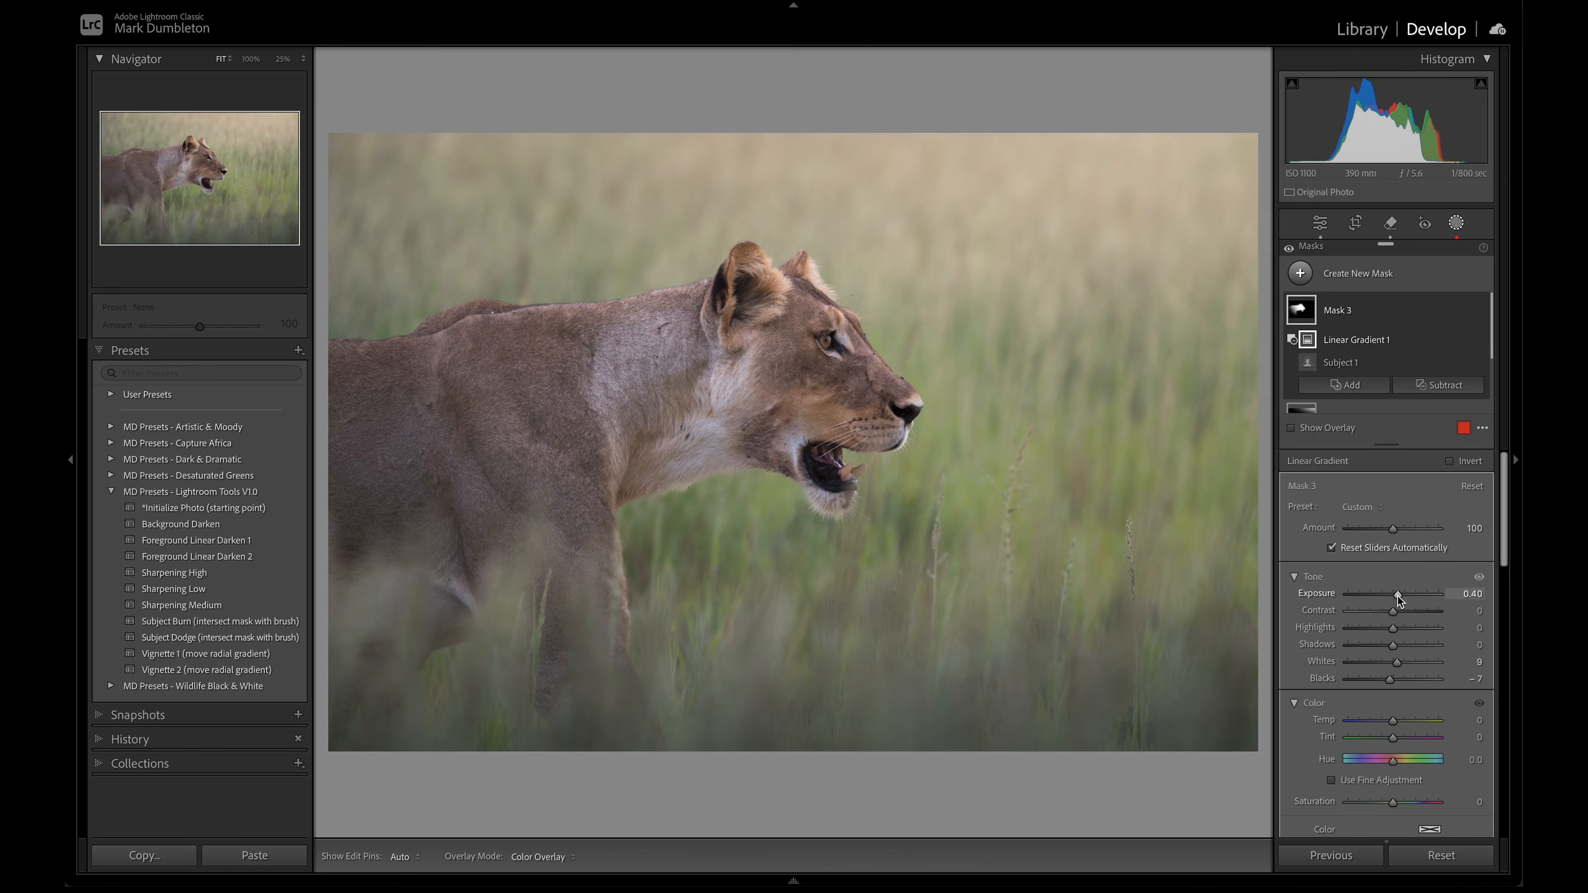
{"action": "left_click_drag", "start_coordinate": [1393, 629], "coordinate": [1387, 633]}
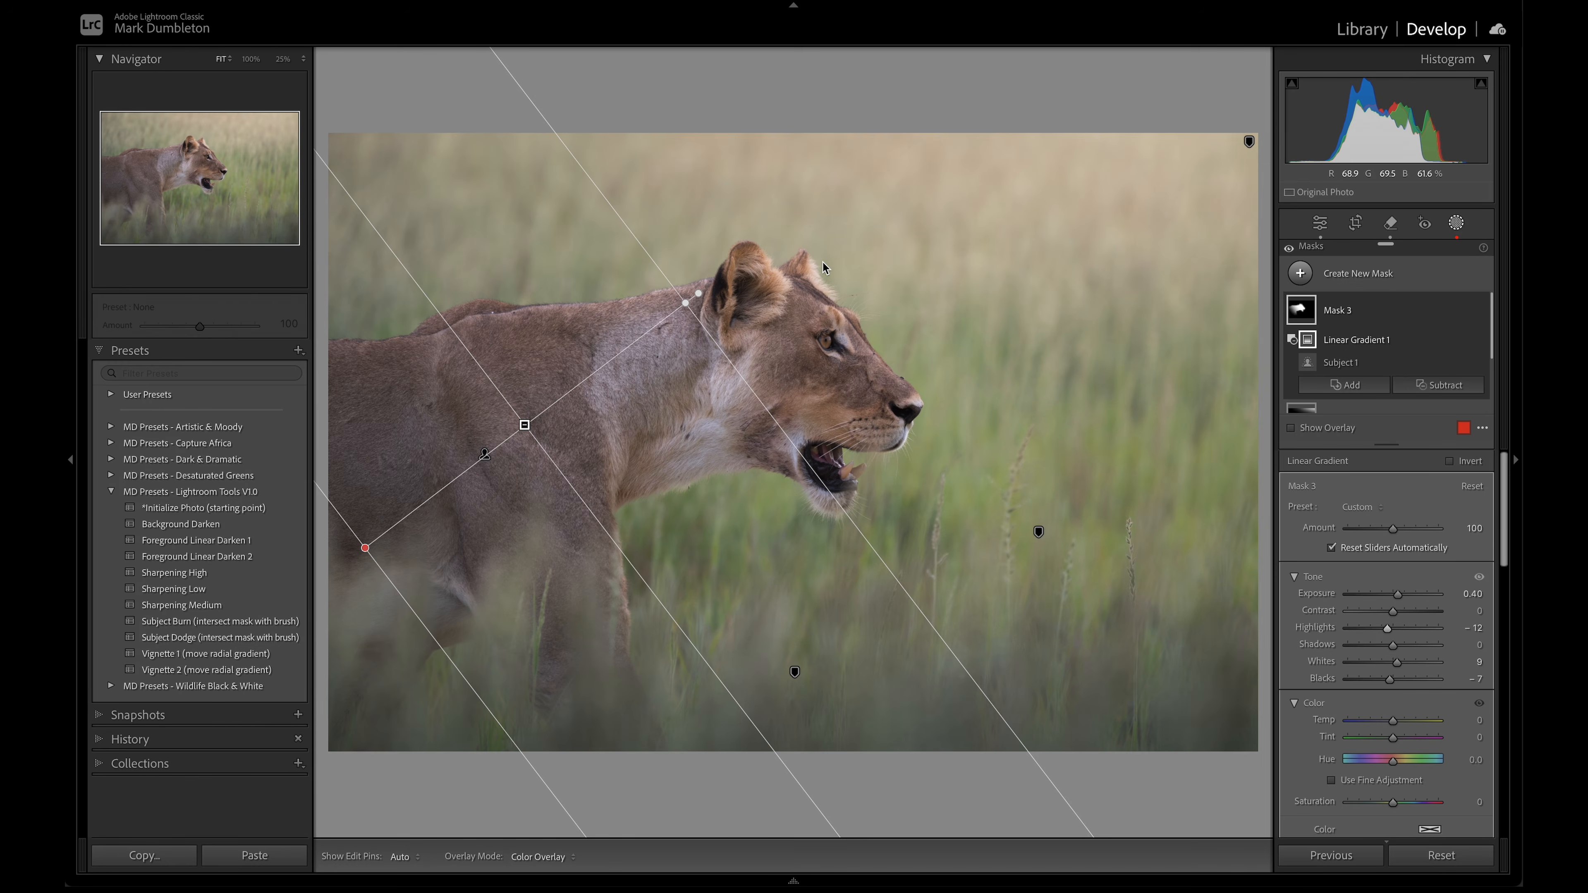
{"action": "left_click", "coordinate": [1455, 222]}
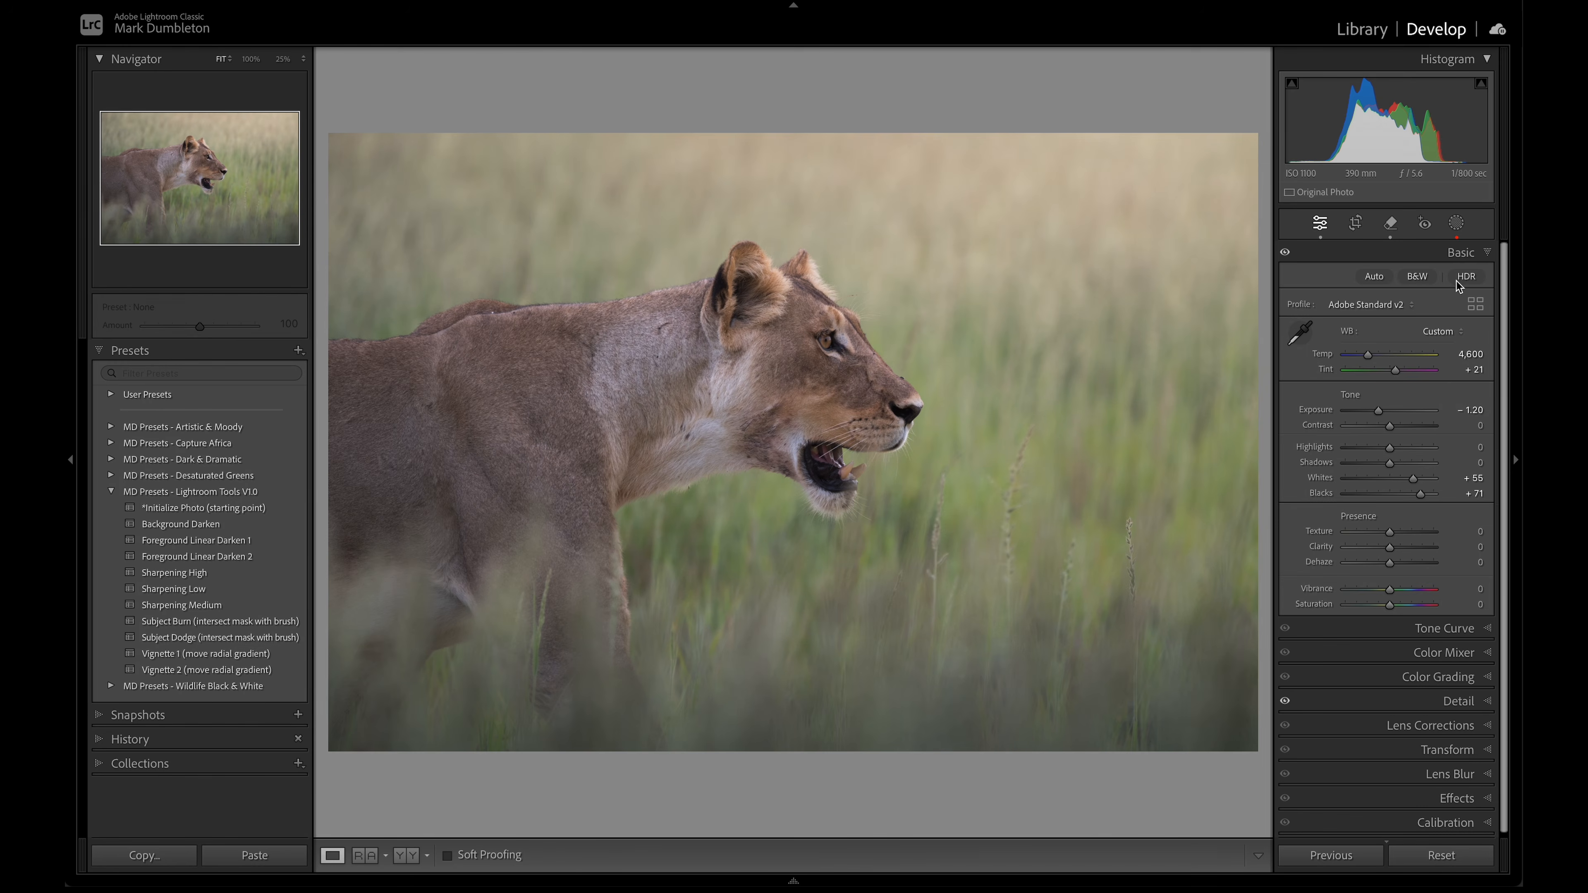
Set the whole photo's Exposure to -1.45, Shadows to +4 and Blacks to +94.
{"action": "left_click_drag", "start_coordinate": [1378, 413], "coordinate": [1379, 415]}
{"action": "left_click_drag", "start_coordinate": [1419, 499], "coordinate": [1427, 501]}
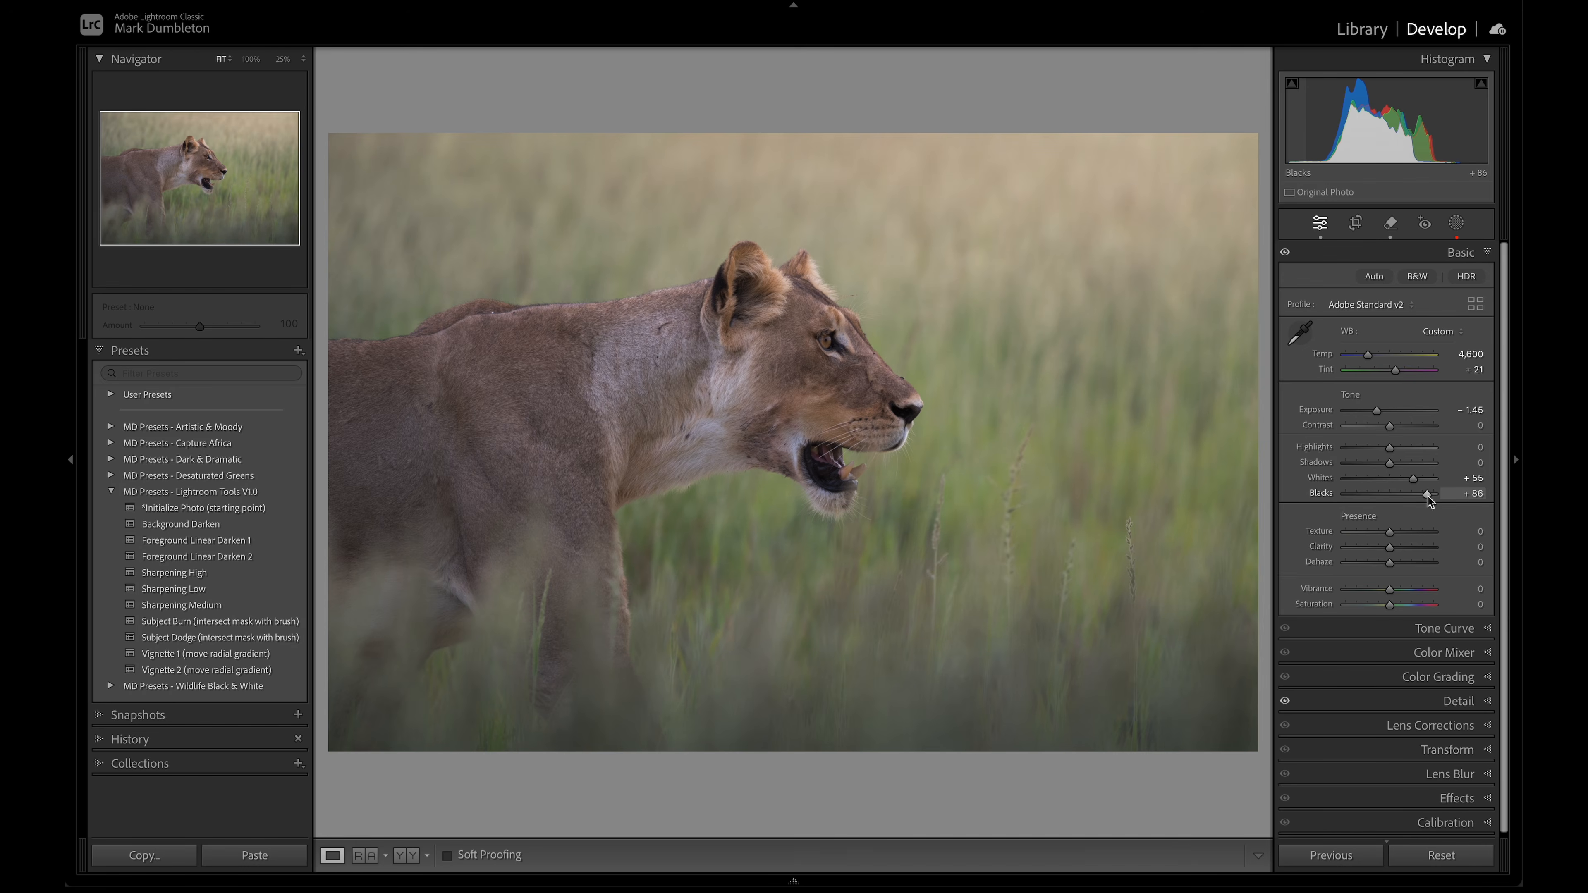
{"action": "left_click_drag", "start_coordinate": [1428, 499], "coordinate": [1430, 498]}
{"action": "left_click_drag", "start_coordinate": [1391, 465], "coordinate": [1431, 497]}
Raise the lioness mask's Exposure to 0.55 and lower the whole photo's Exposure to -1.70.
{"action": "left_click", "coordinate": [1459, 227]}
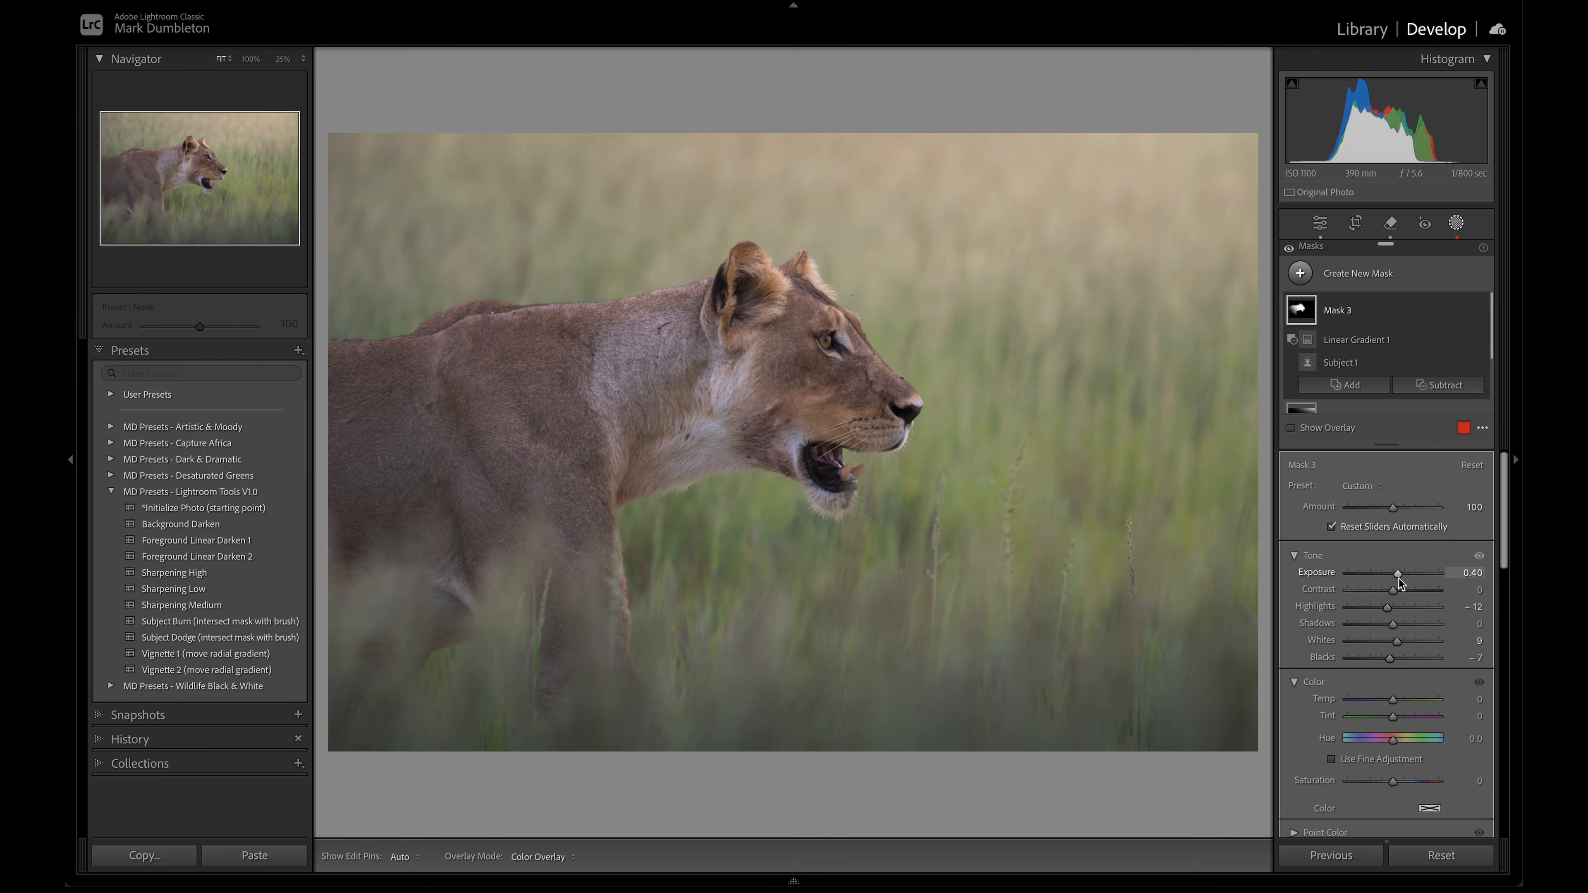
{"action": "left_click_drag", "start_coordinate": [1398, 579], "coordinate": [1398, 579]}
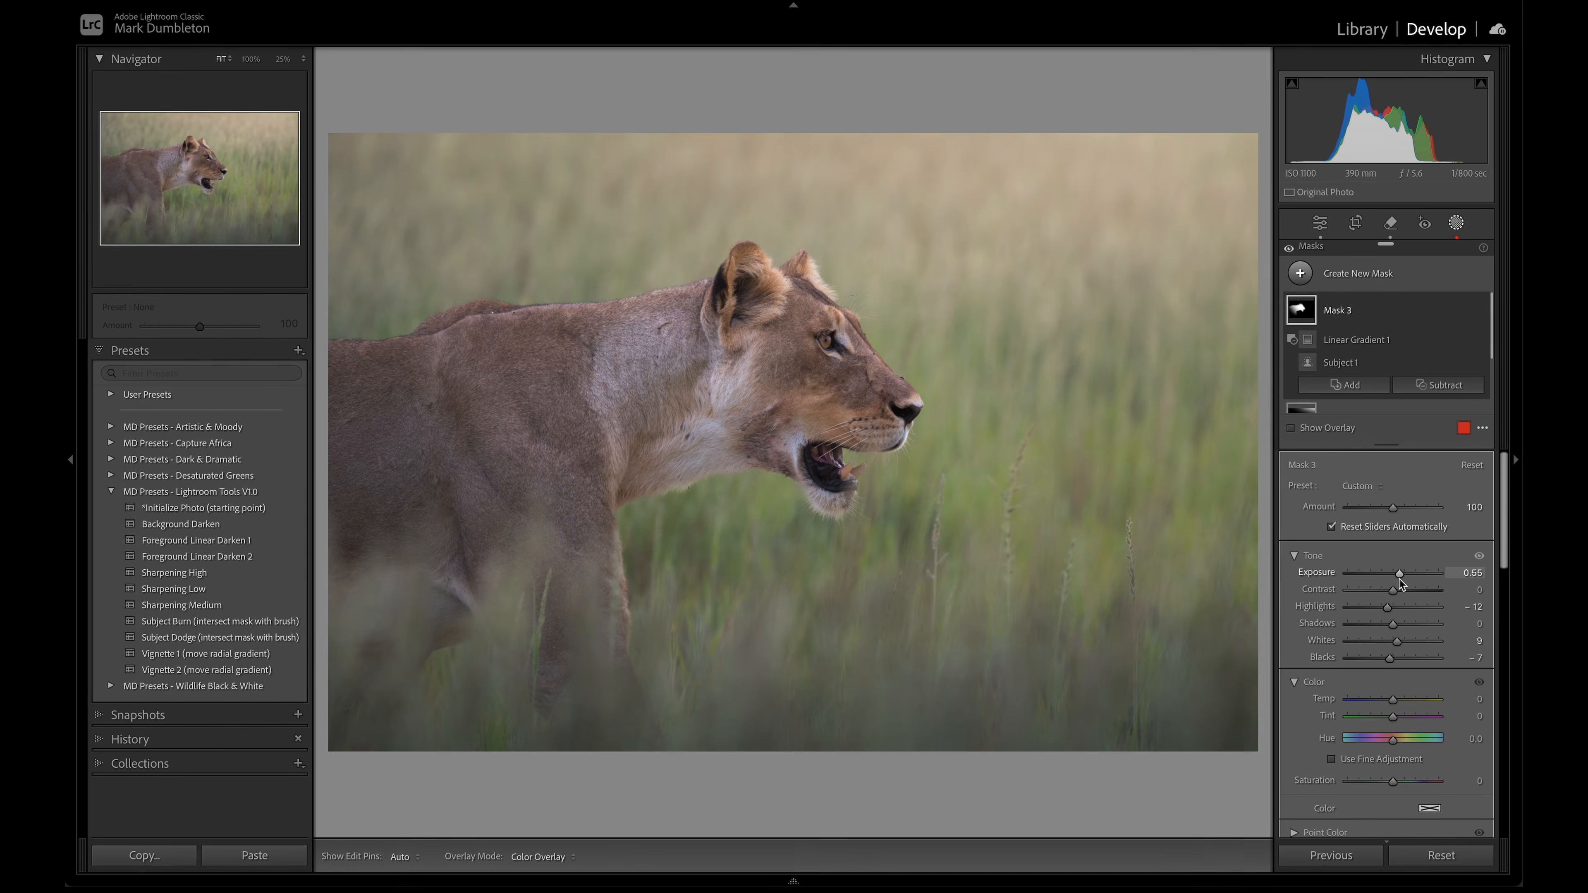
{"action": "left_click", "coordinate": [1457, 222]}
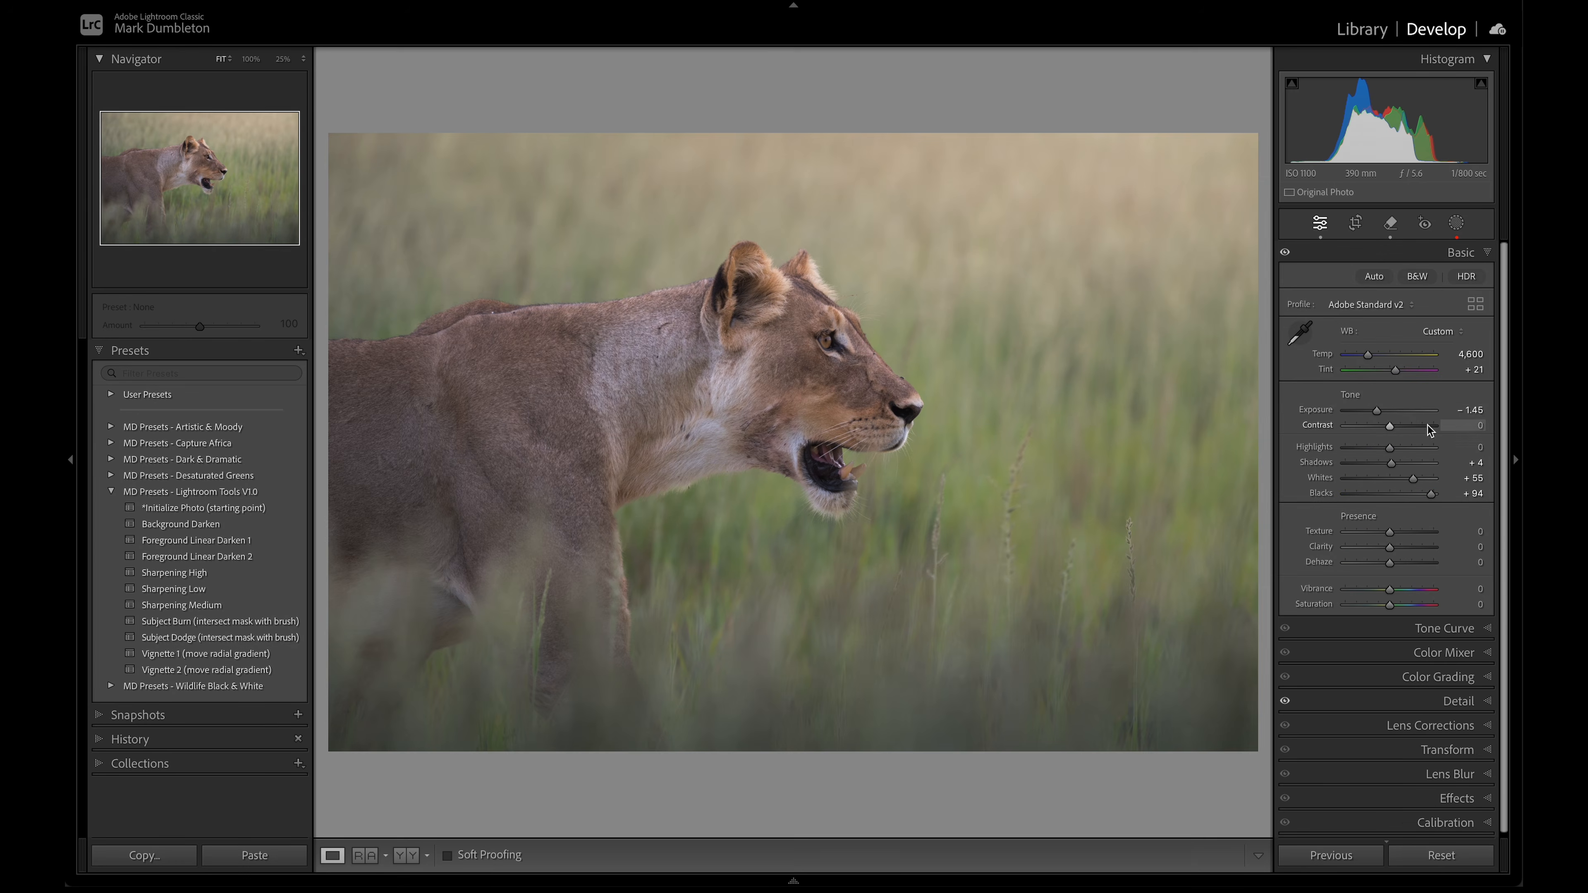
{"action": "left_click_drag", "start_coordinate": [1376, 411], "coordinate": [1373, 411]}
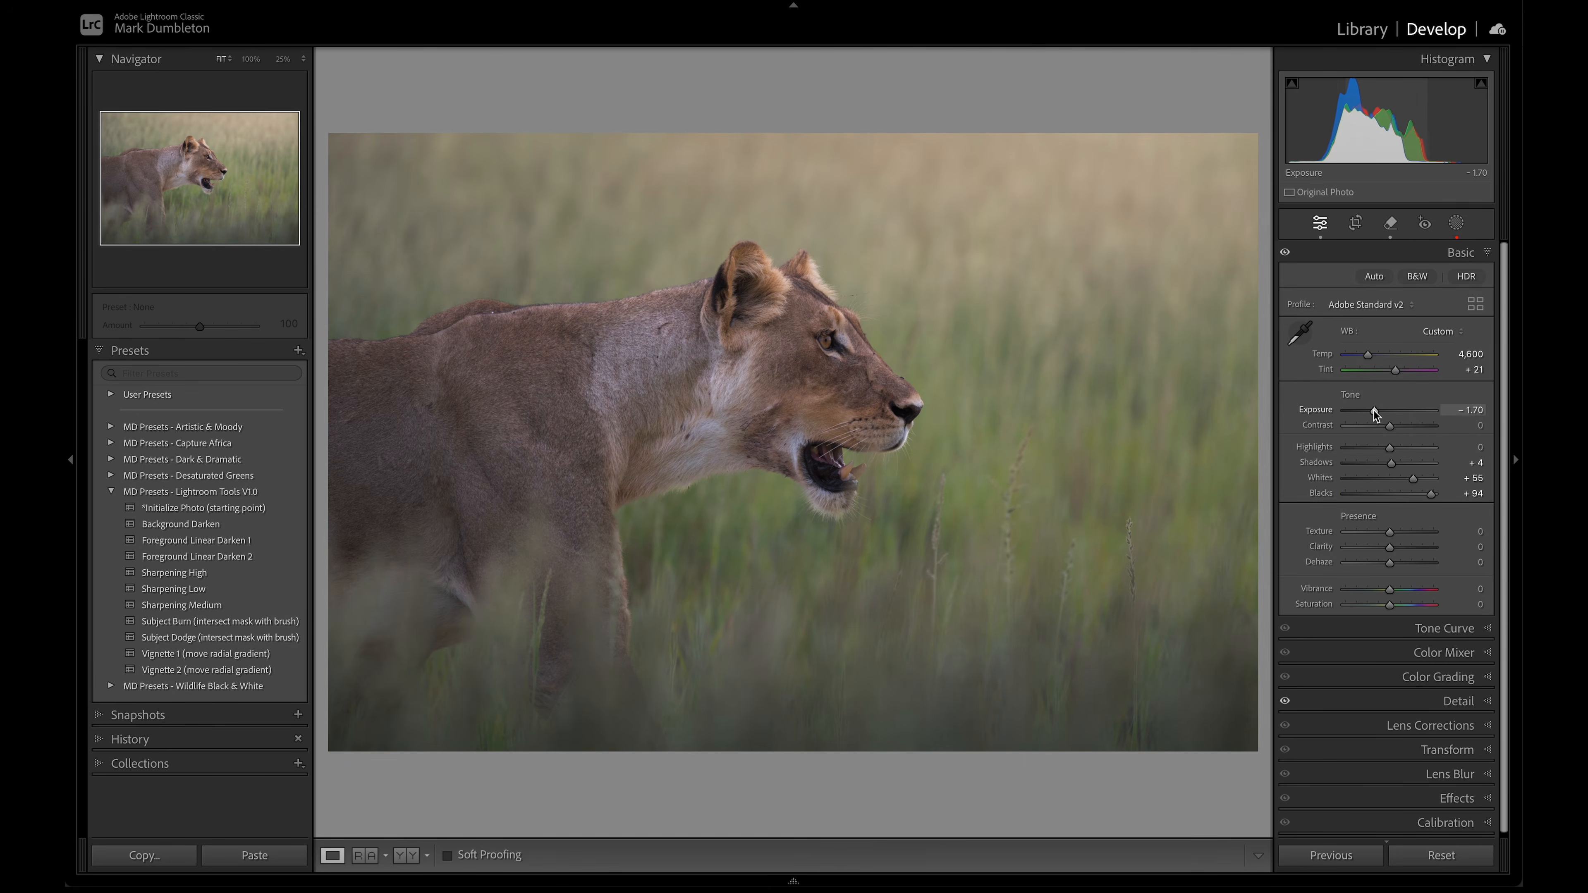
Add another large radial gradient mask centred outside the photo's upper-right corner and subtract the subject from it.
{"action": "left_click", "coordinate": [1456, 222]}
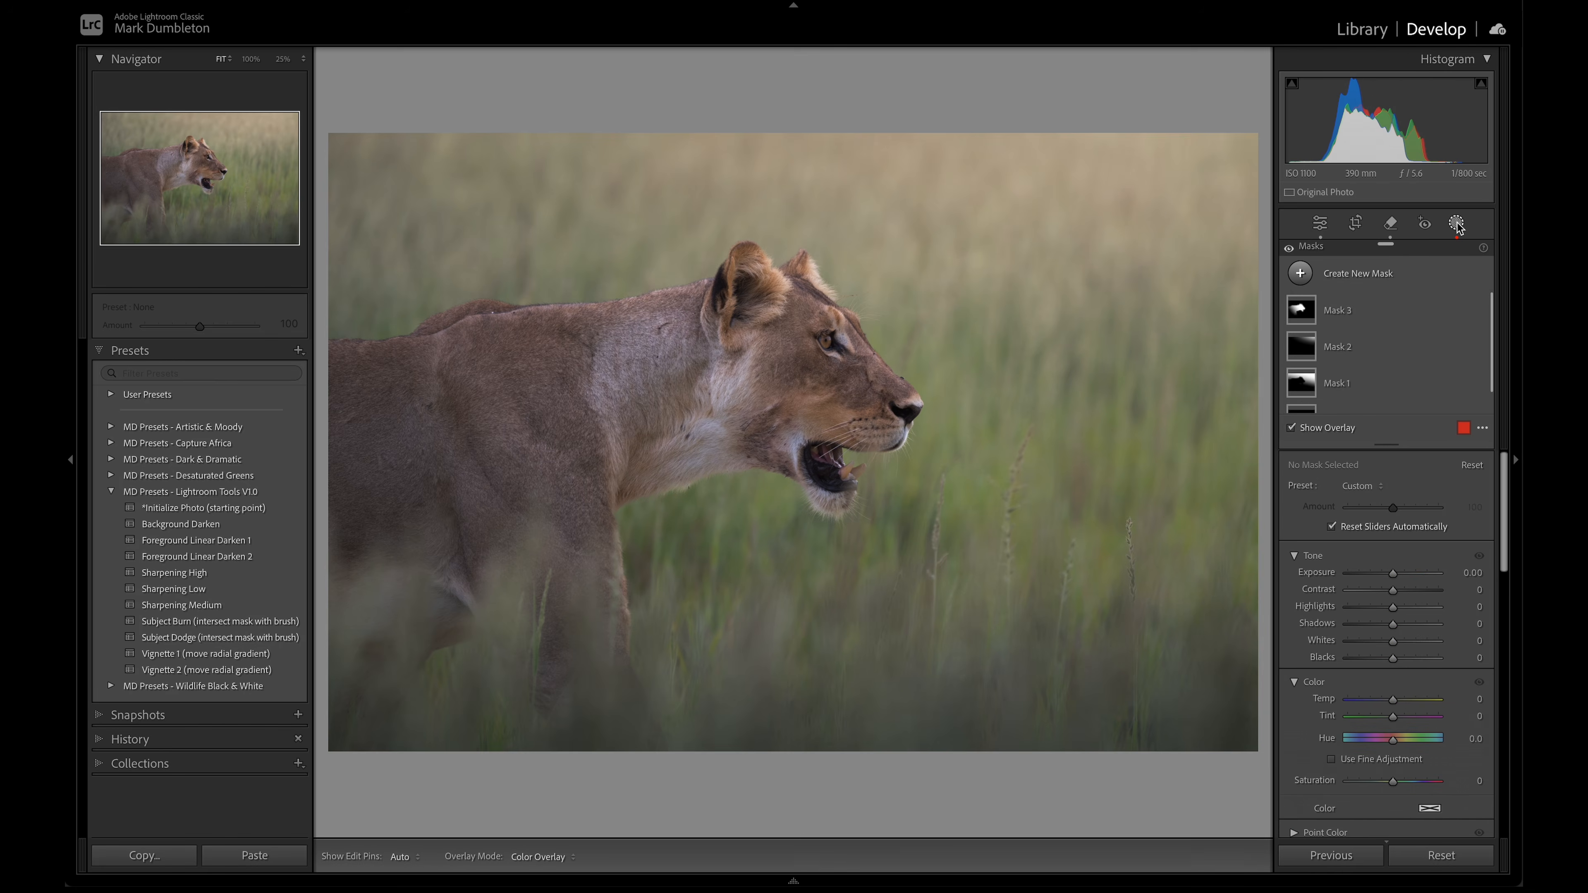
{"action": "left_click", "coordinate": [1300, 274]}
{"action": "left_click", "coordinate": [1355, 464]}
{"action": "left_click", "coordinate": [283, 58]}
{"action": "left_click_drag", "start_coordinate": [1165, 161], "coordinate": [422, 499]}
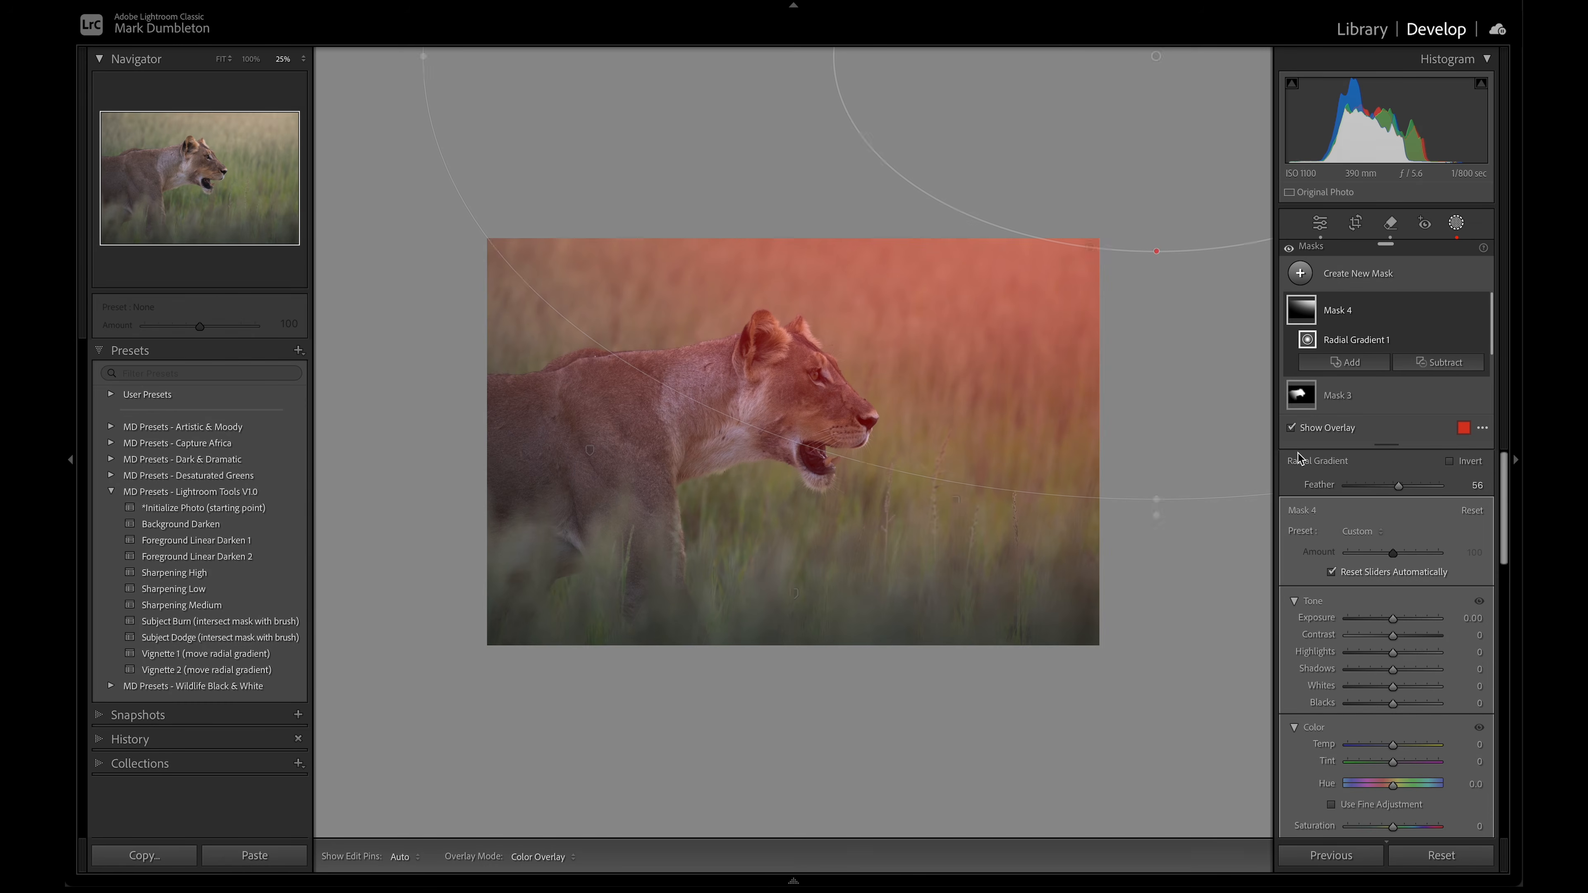
{"action": "left_click", "coordinate": [1445, 363]}
{"action": "left_click", "coordinate": [1427, 399]}
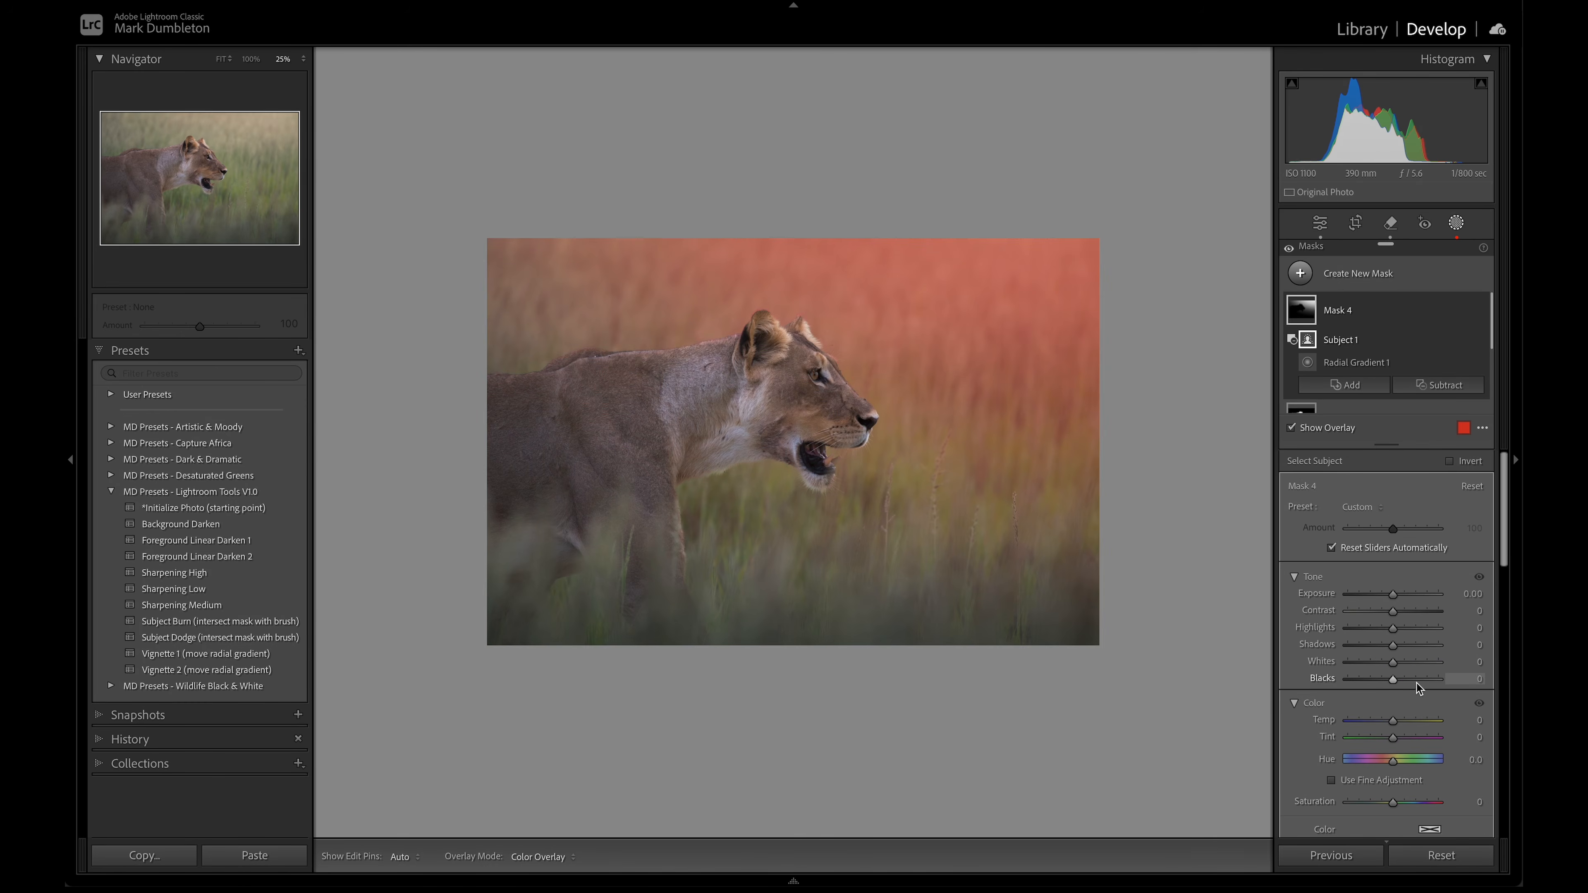
Set the new radial gradient mask's Blacks to 73 and Temp to 22, keep Exposure at 0.00, and close the masking tools.
{"action": "left_click_drag", "start_coordinate": [1395, 682], "coordinate": [1439, 679]}
{"action": "double_click", "coordinate": [1439, 679]}
{"action": "mouse_move", "coordinate": [1394, 593]}
{"action": "left_mouse_down"}
{"action": "mouse_move", "coordinate": [1431, 595]}
{"action": "mouse_move", "coordinate": [1393, 593]}
{"action": "left_mouse_up"}
{"action": "left_click_drag", "start_coordinate": [1392, 683], "coordinate": [1426, 683]}
{"action": "scroll", "coordinate": [1425, 682], "scroll_direction": "down", "scroll_amount": 5}
{"action": "mouse_move", "coordinate": [1393, 774]}
{"action": "left_mouse_down"}
{"action": "mouse_move", "coordinate": [1368, 778]}
{"action": "mouse_move", "coordinate": [1389, 780]}
{"action": "left_mouse_up"}
{"action": "scroll", "coordinate": [1389, 779], "scroll_direction": "up", "scroll_amount": 5}
{"action": "left_click_drag", "start_coordinate": [1393, 723], "coordinate": [1405, 722]}
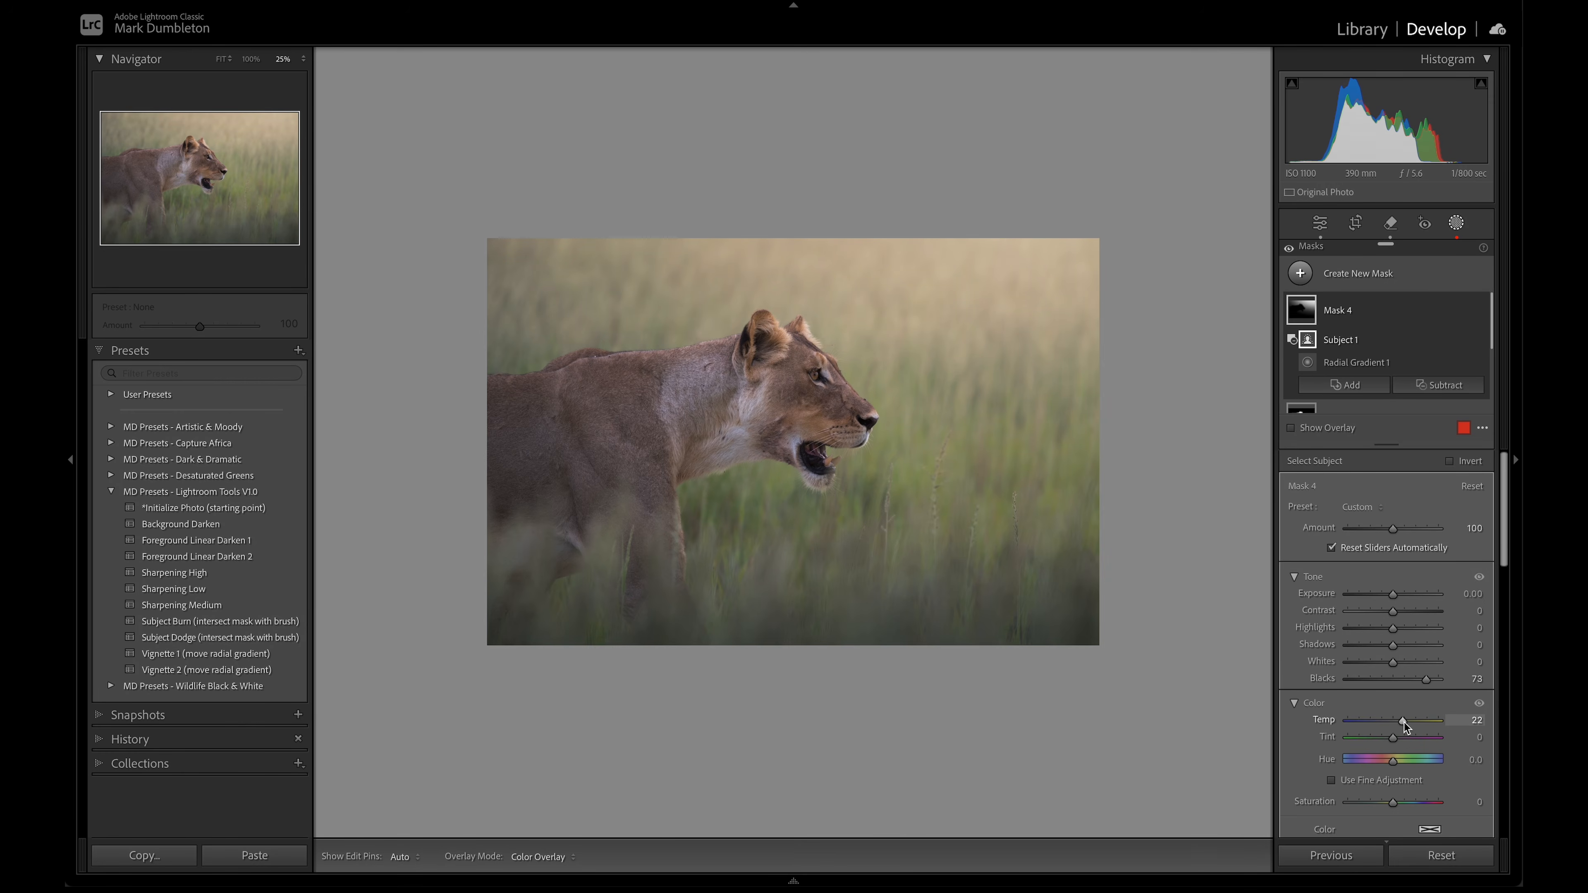
{"action": "key", "text": "shift+w"}
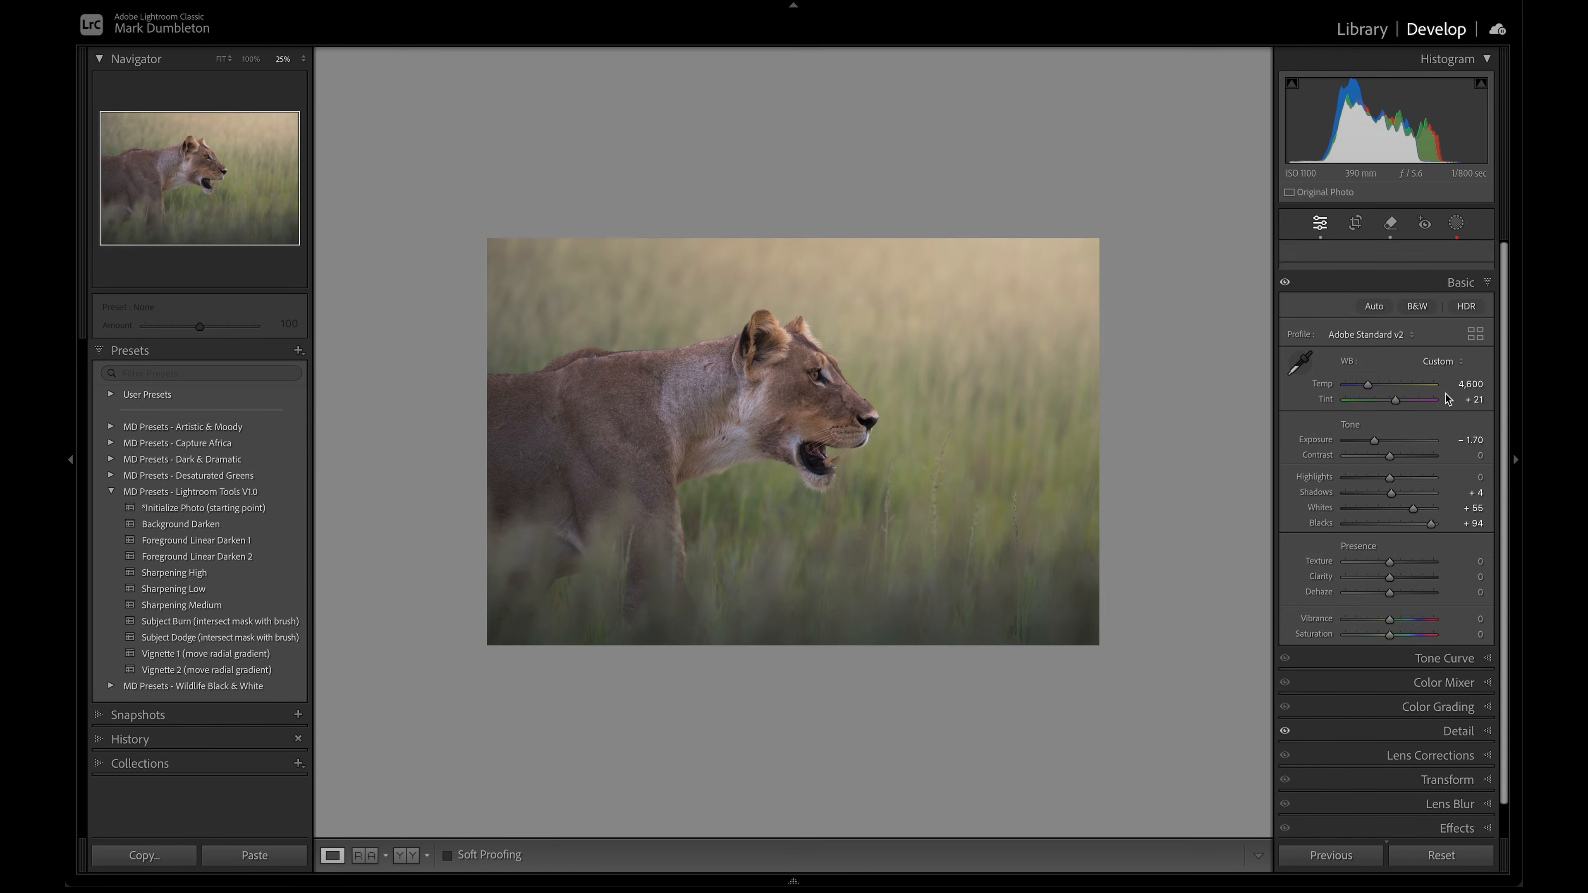
Tint the photo's shadows a strong blue with Color Grading, using a hue of about 220 and saturation 100.
{"action": "left_click", "coordinate": [1437, 676]}
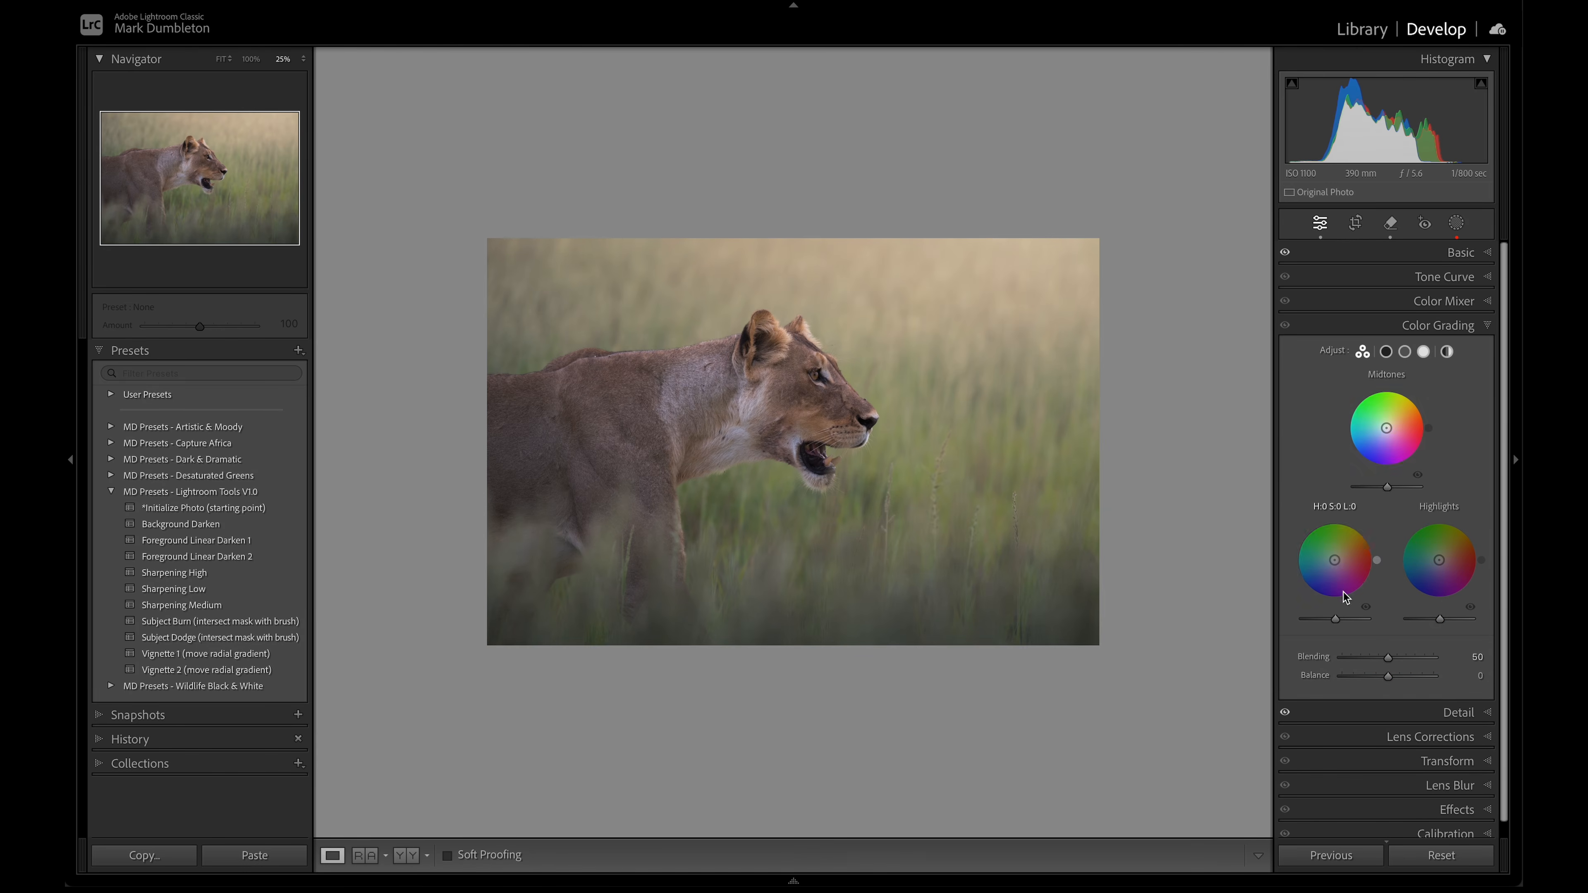
{"action": "left_click_drag", "start_coordinate": [1336, 566], "coordinate": [1312, 579]}
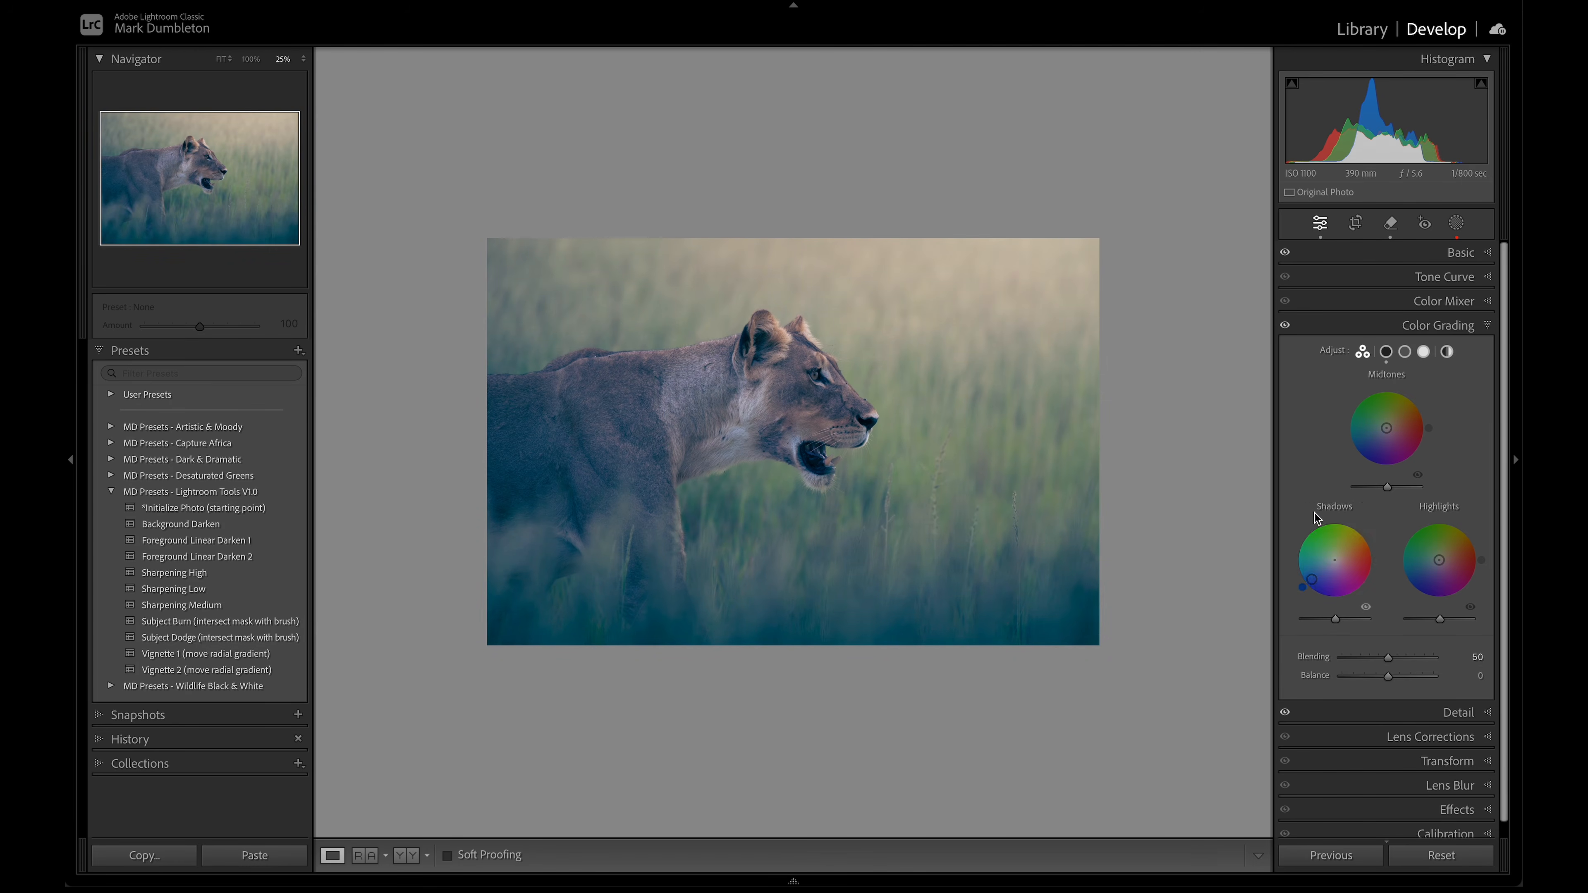
{"action": "left_click_drag", "start_coordinate": [1302, 587], "coordinate": [1303, 586]}
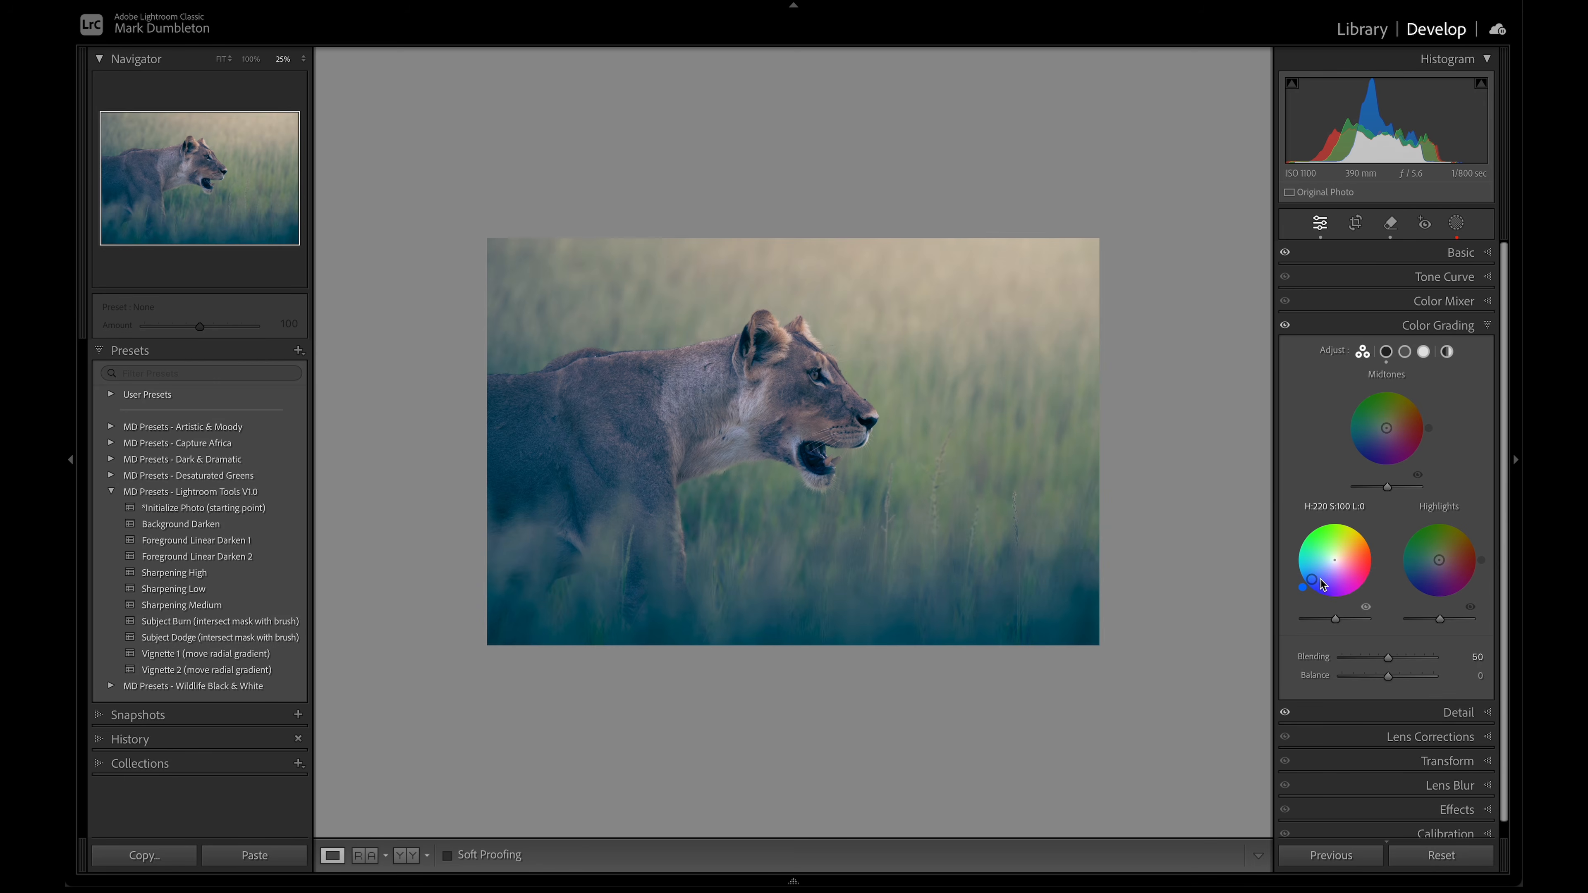
{"action": "mouse_move", "coordinate": [1313, 581]}
{"action": "left_mouse_down"}
{"action": "mouse_move", "coordinate": [1324, 568]}
{"action": "mouse_move", "coordinate": [1313, 578]}
{"action": "left_mouse_up"}
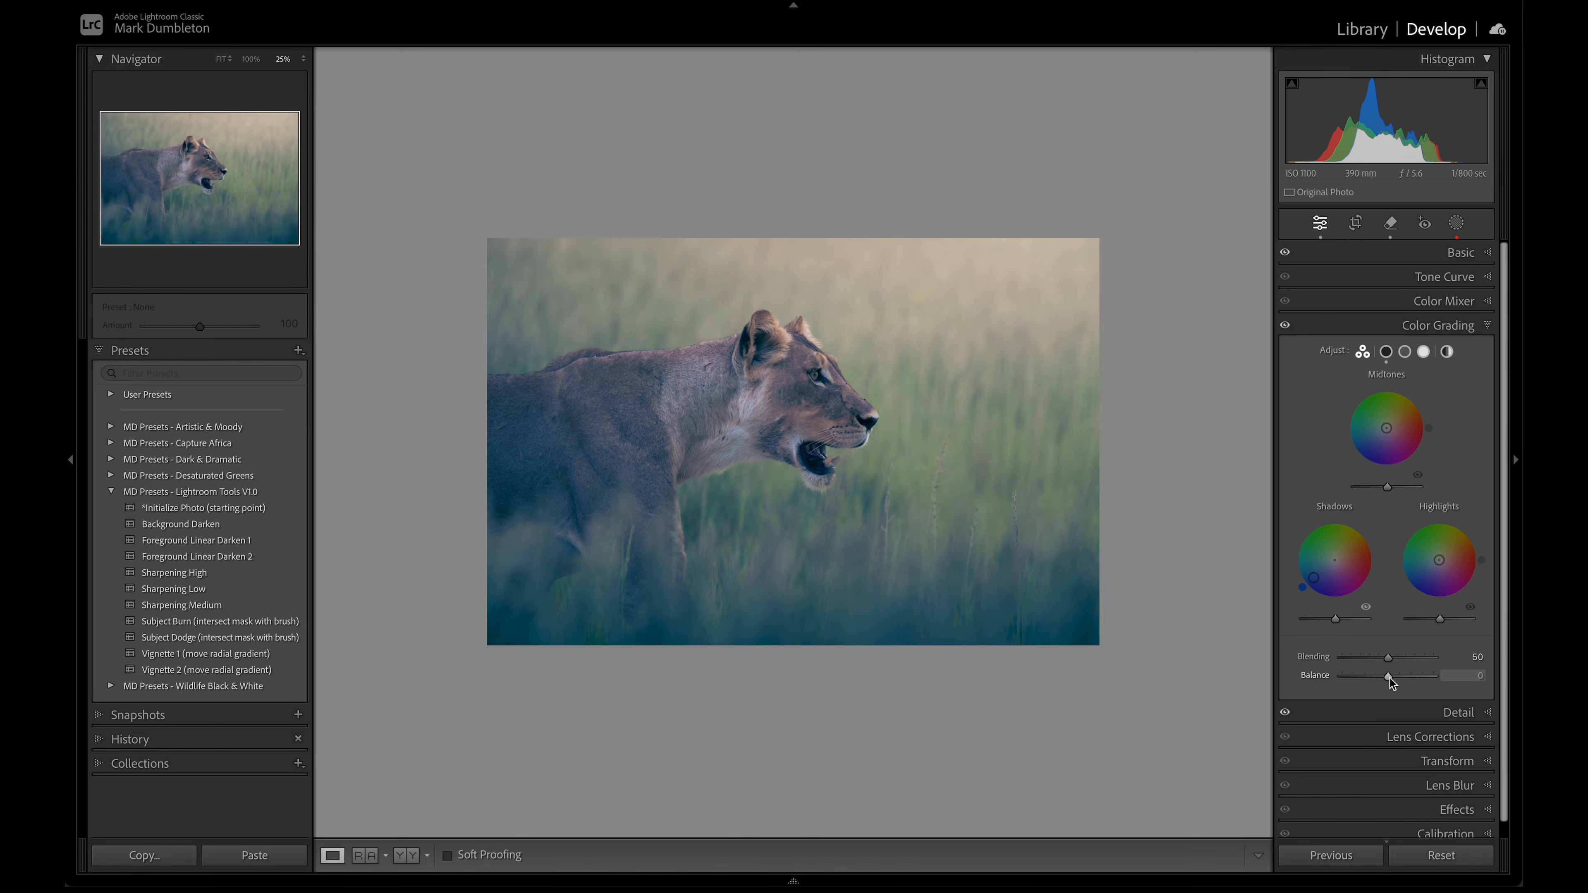
Try the Color Grading Balance at -100 and +100, set it to +51, and slightly lower the shadows' luminance.
{"action": "left_click_drag", "start_coordinate": [1389, 677], "coordinate": [1333, 677]}
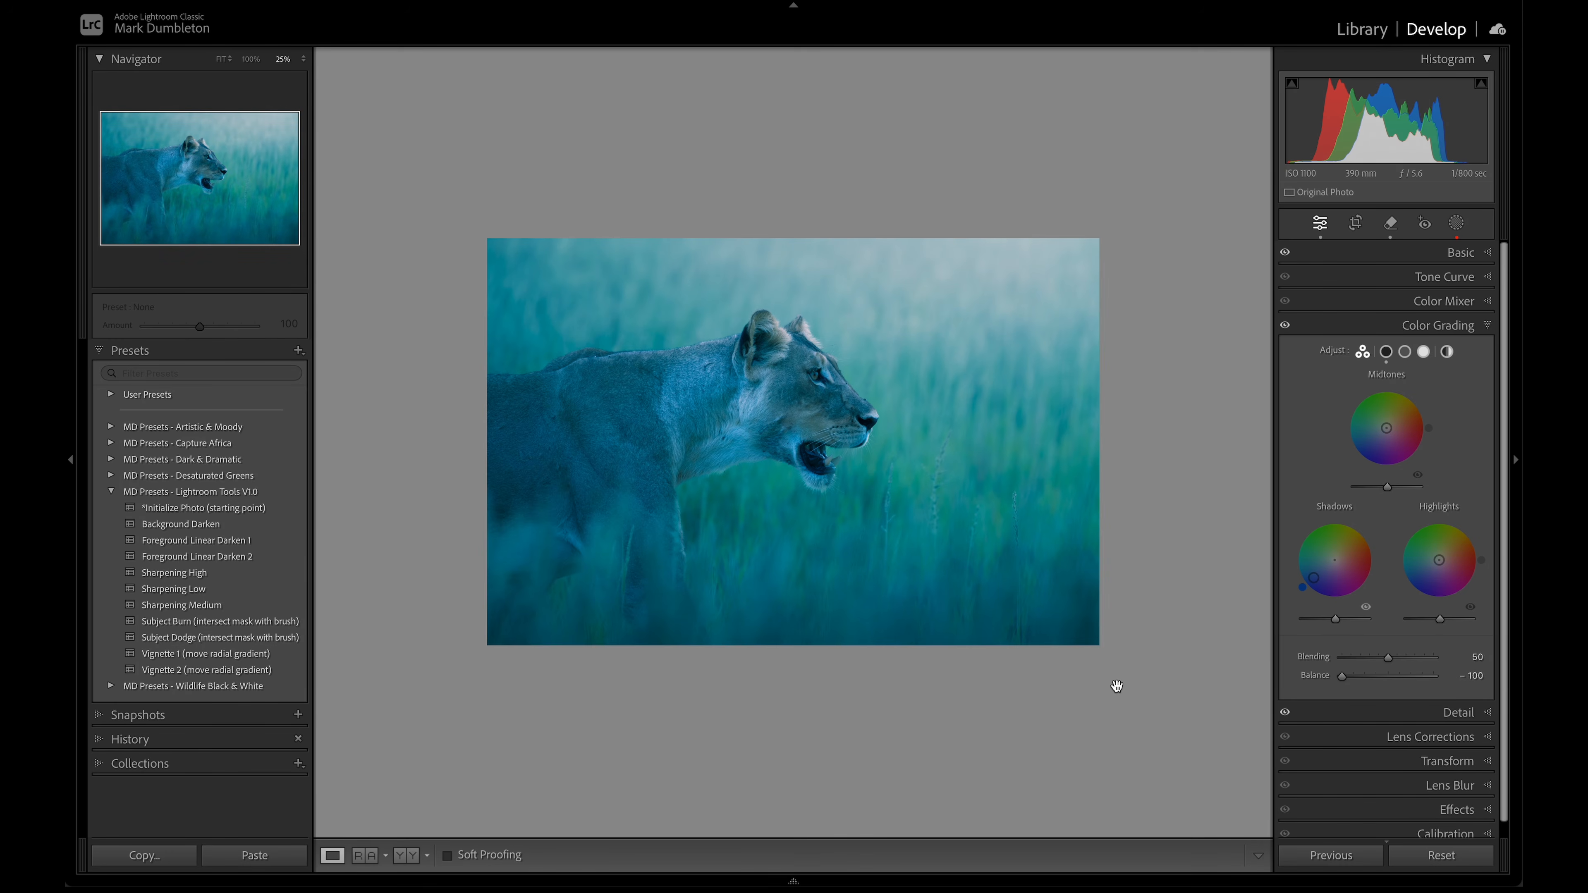
{"action": "left_click_drag", "start_coordinate": [1344, 676], "coordinate": [1465, 677]}
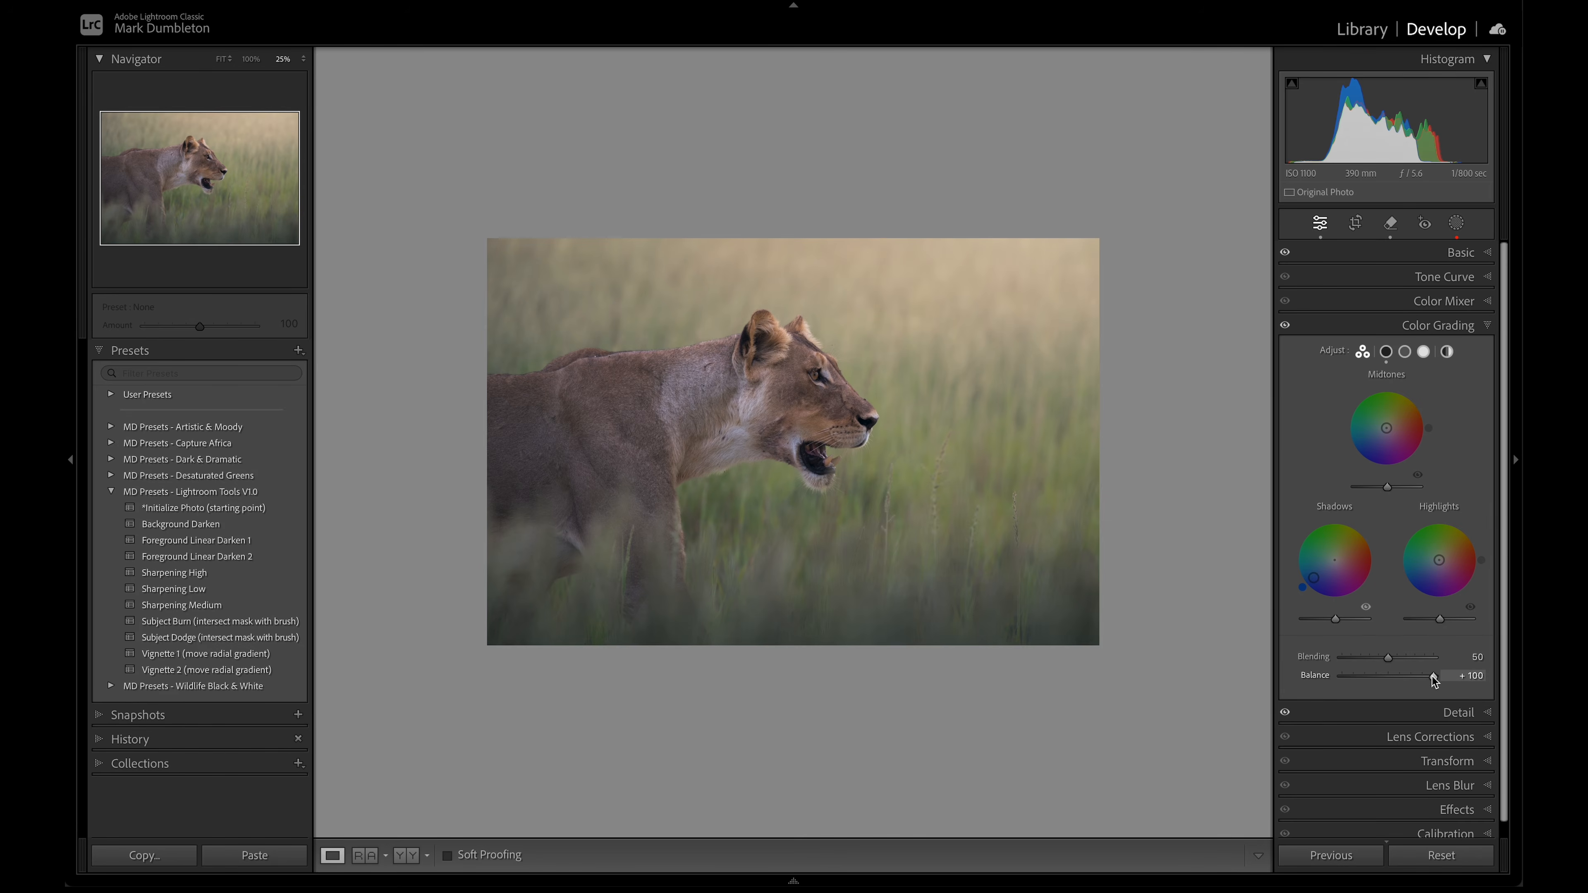
{"action": "left_click_drag", "start_coordinate": [1433, 680], "coordinate": [1409, 679]}
{"action": "left_click_drag", "start_coordinate": [1337, 620], "coordinate": [1330, 620]}
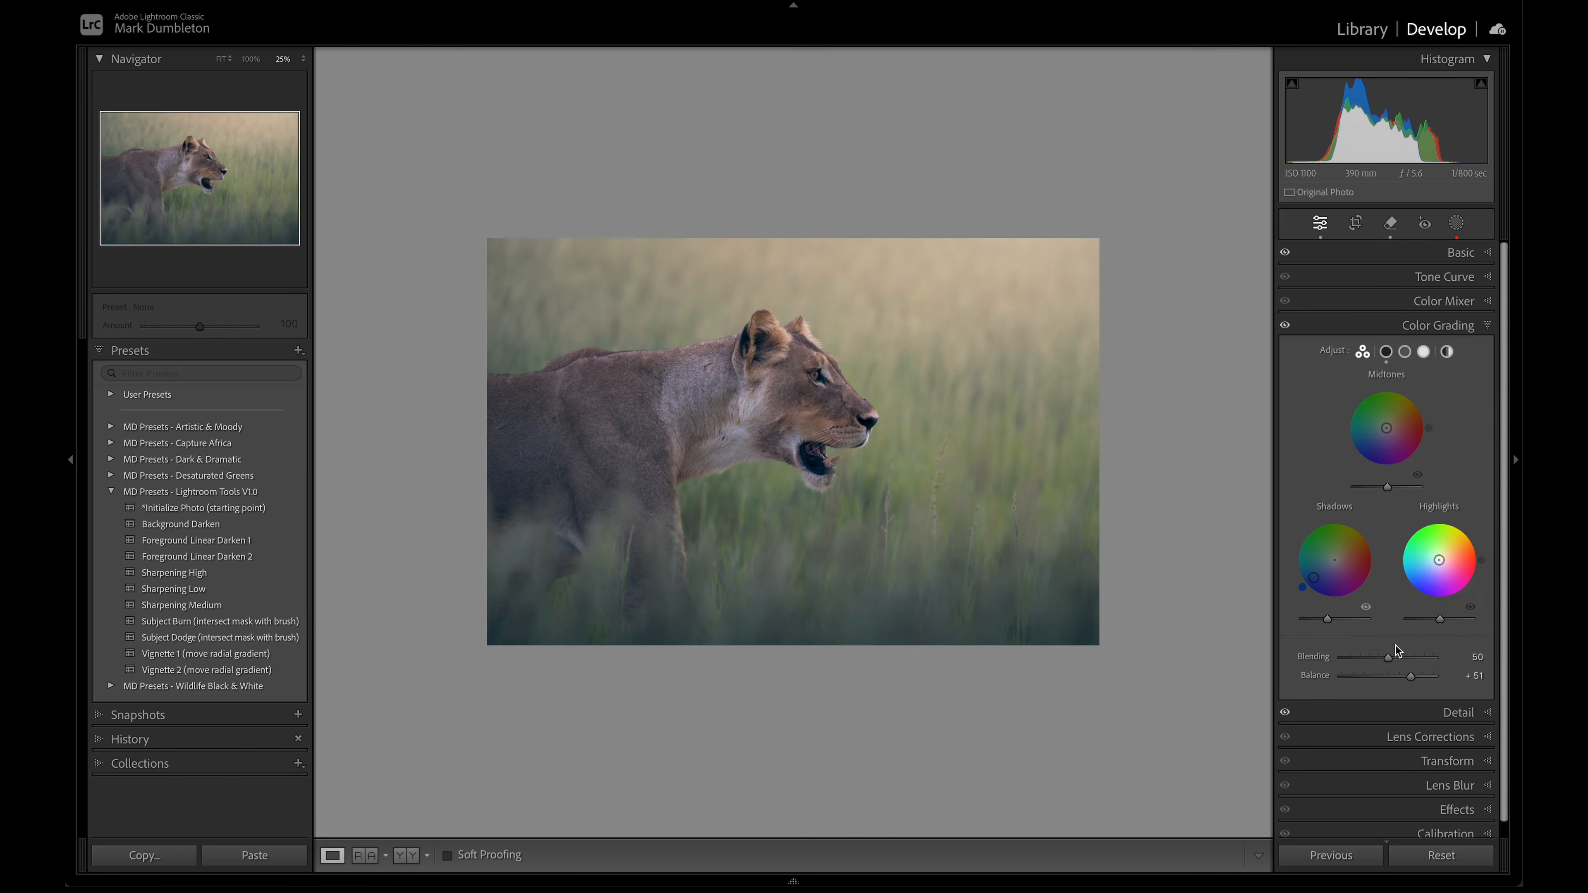
Test Color Grading Blending at 0 and 100, return it to 50, set Balance to +69, and compare the photo without the grade.
{"action": "left_click_drag", "start_coordinate": [1364, 658], "coordinate": [1341, 658]}
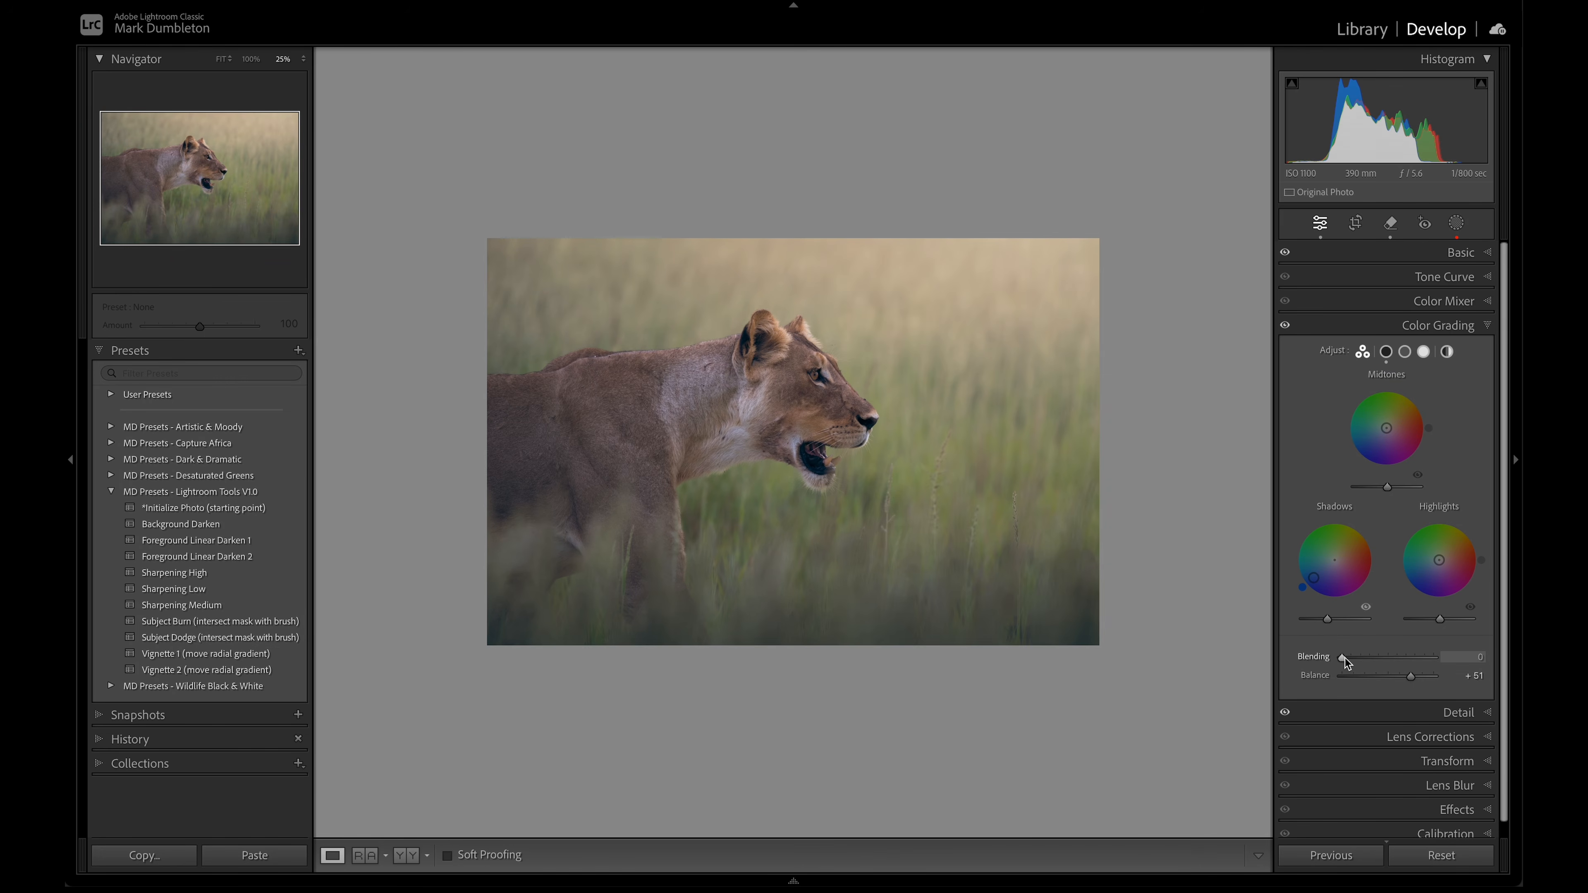
{"action": "left_click_drag", "start_coordinate": [1416, 658], "coordinate": [1443, 660]}
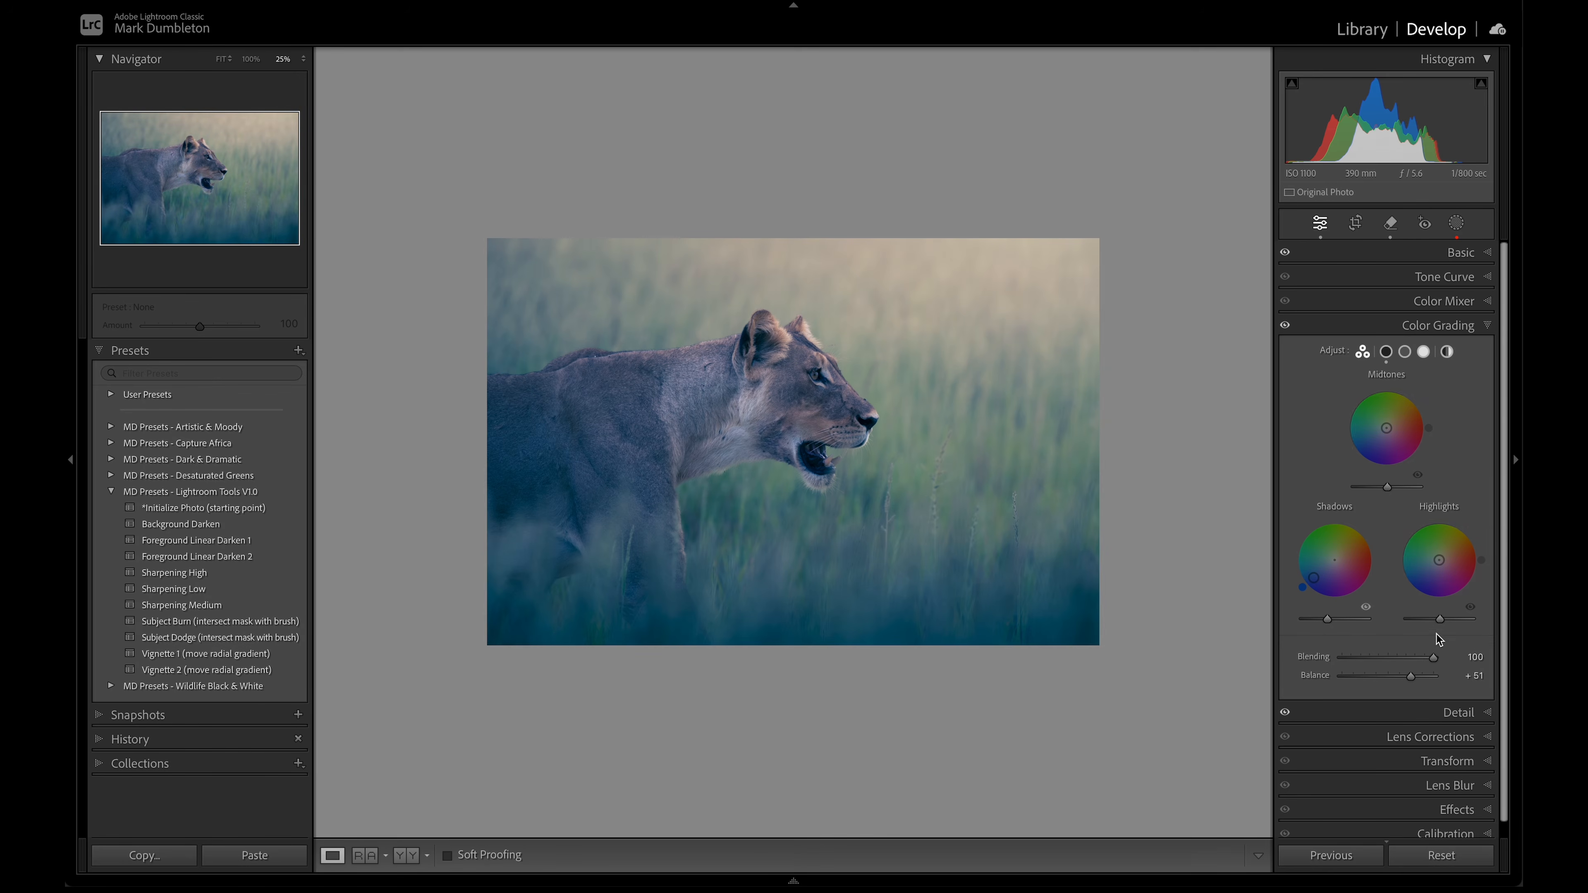
{"action": "mouse_move", "coordinate": [1433, 659]}
{"action": "left_mouse_down"}
{"action": "mouse_move", "coordinate": [1380, 661]}
{"action": "mouse_move", "coordinate": [1417, 679]}
{"action": "left_mouse_up"}
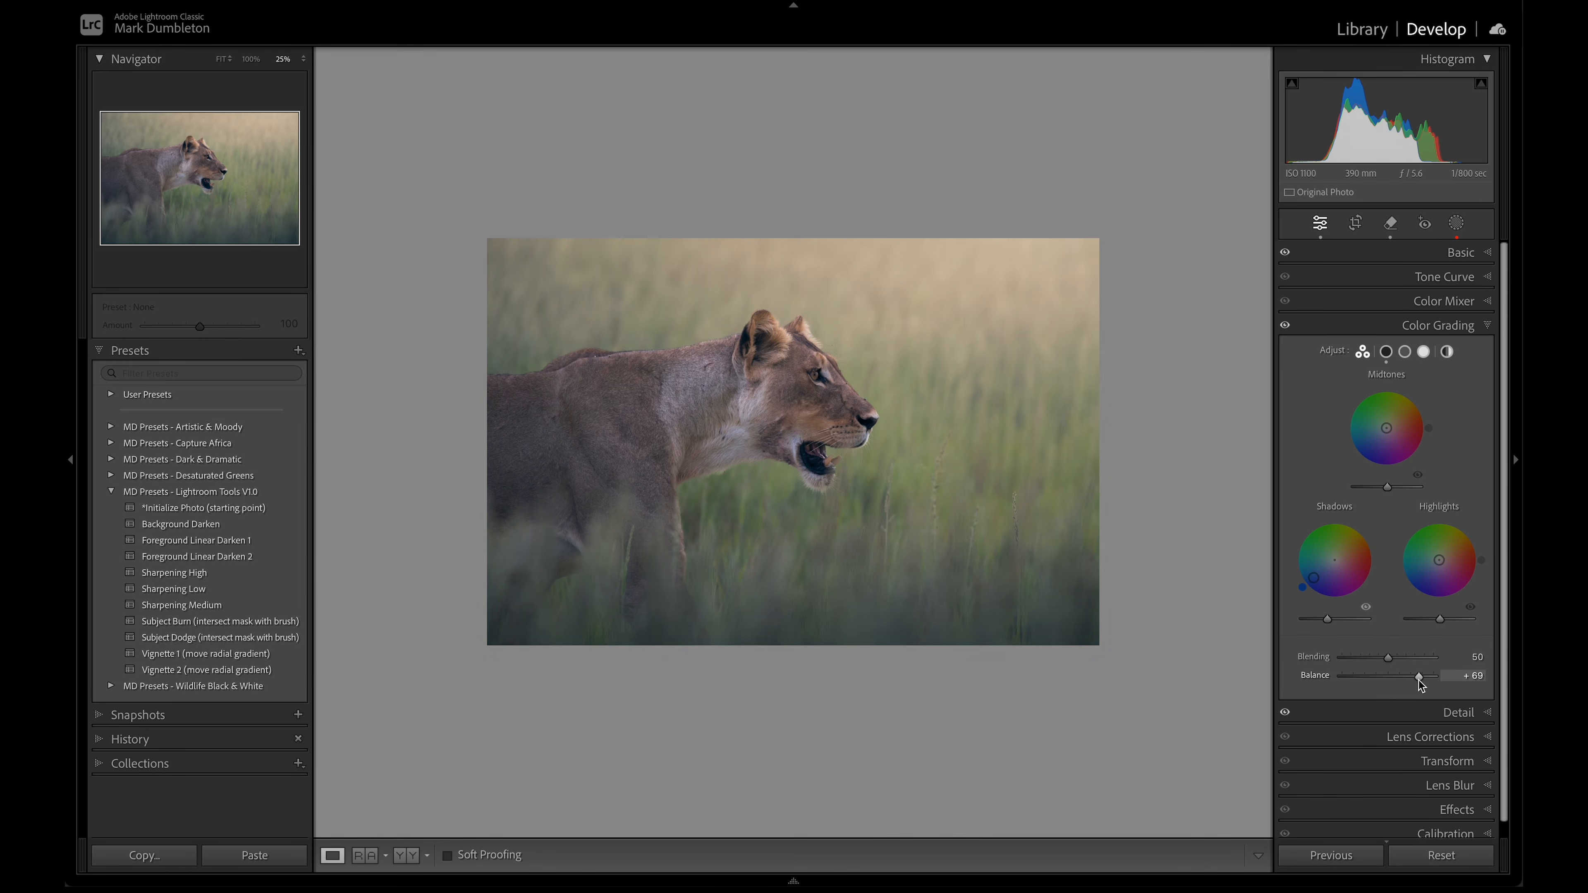
{"action": "left_click", "coordinate": [1285, 326]}
Check the whole photo's highlight clipping, set Whites to +63, and lower Exposure to -1.85.
{"action": "left_click", "coordinate": [1460, 252]}
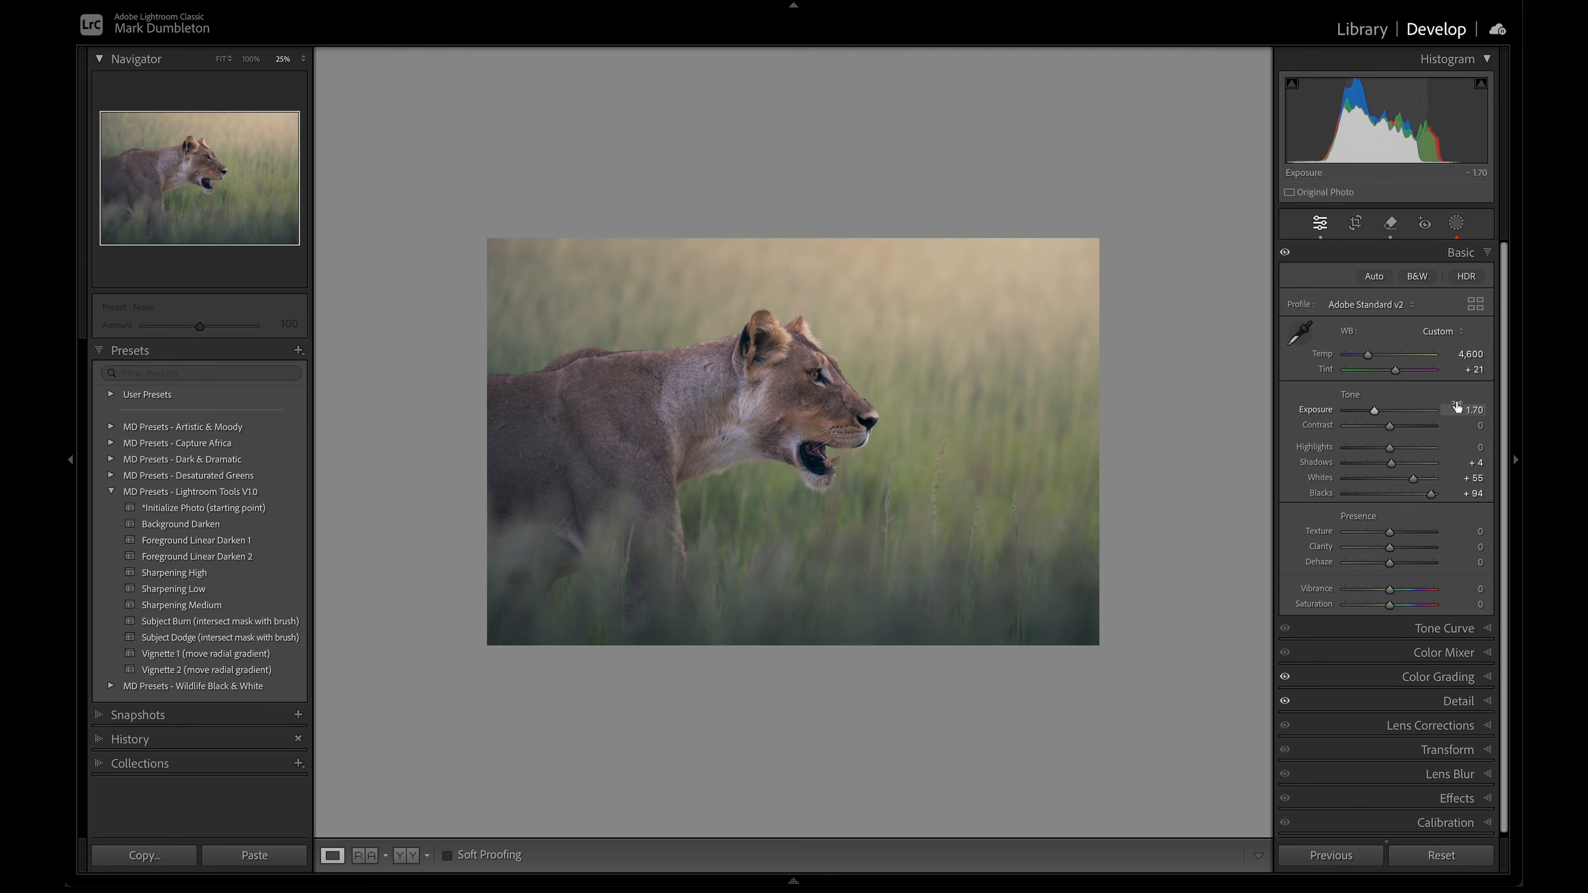
{"action": "left_click", "coordinate": [1414, 480], "text": "alt"}
{"action": "left_click_drag", "start_coordinate": [1414, 479], "coordinate": [1430, 482]}
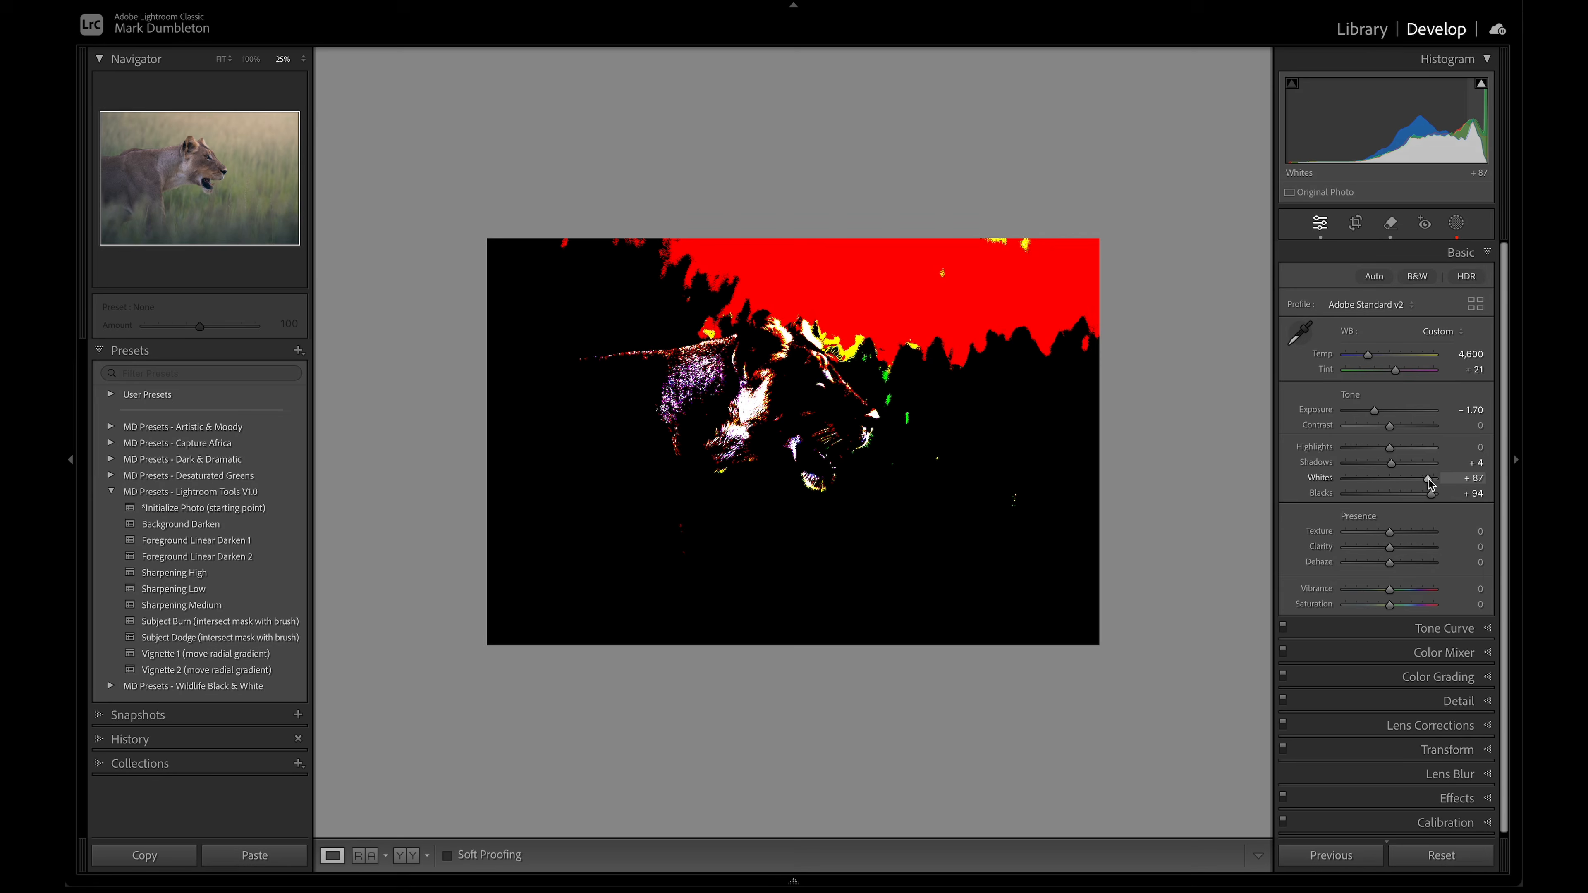
{"action": "left_click_drag", "start_coordinate": [1430, 483], "coordinate": [1429, 483]}
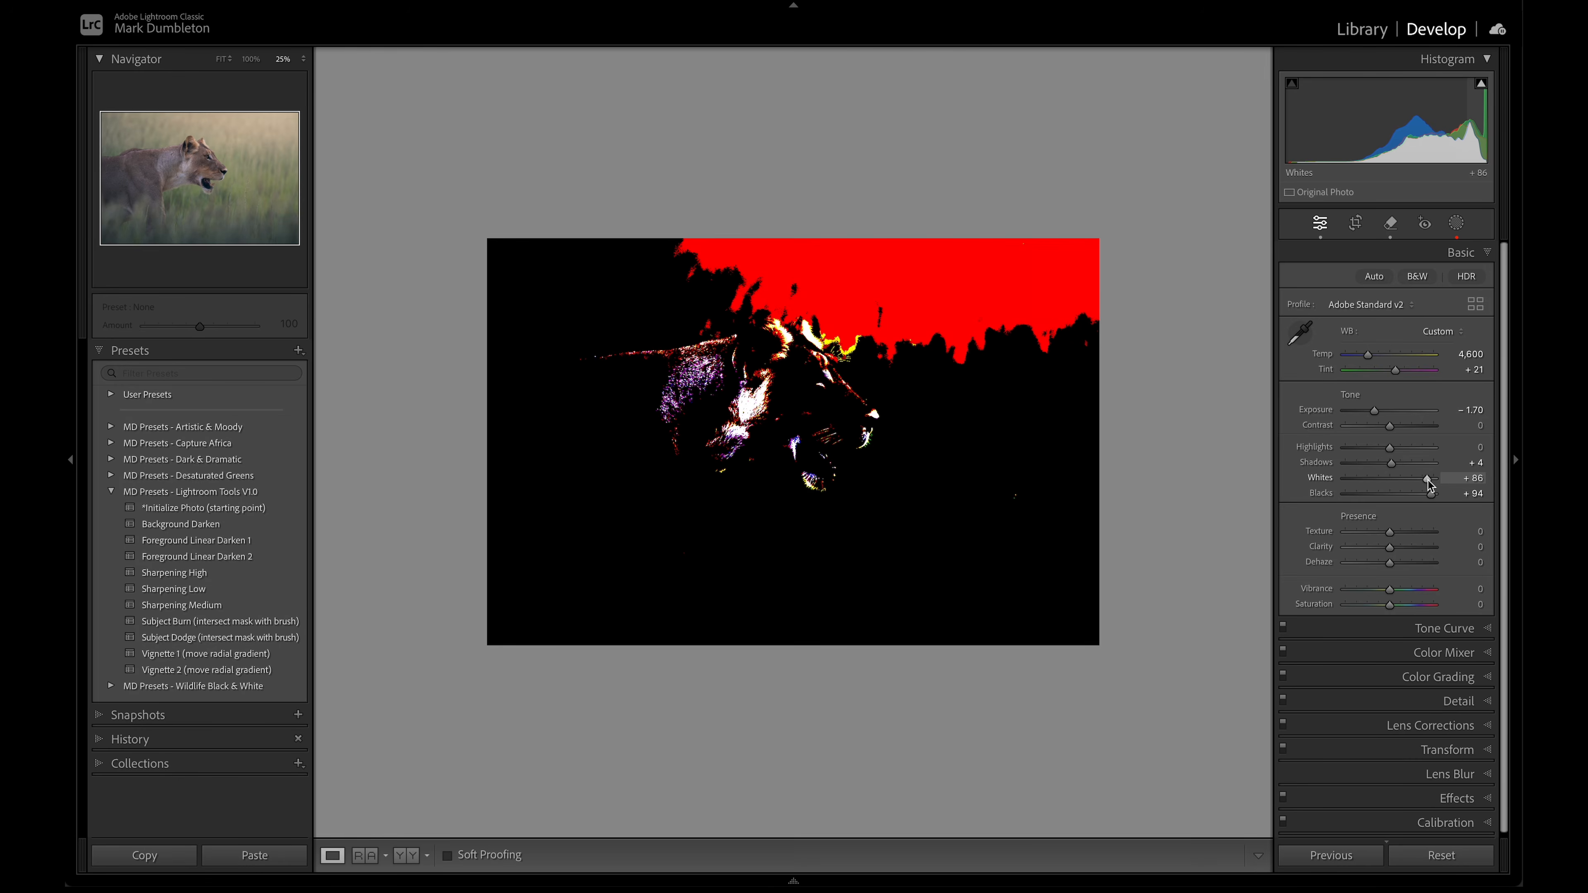
{"action": "left_click_drag", "start_coordinate": [1427, 481], "coordinate": [1417, 478]}
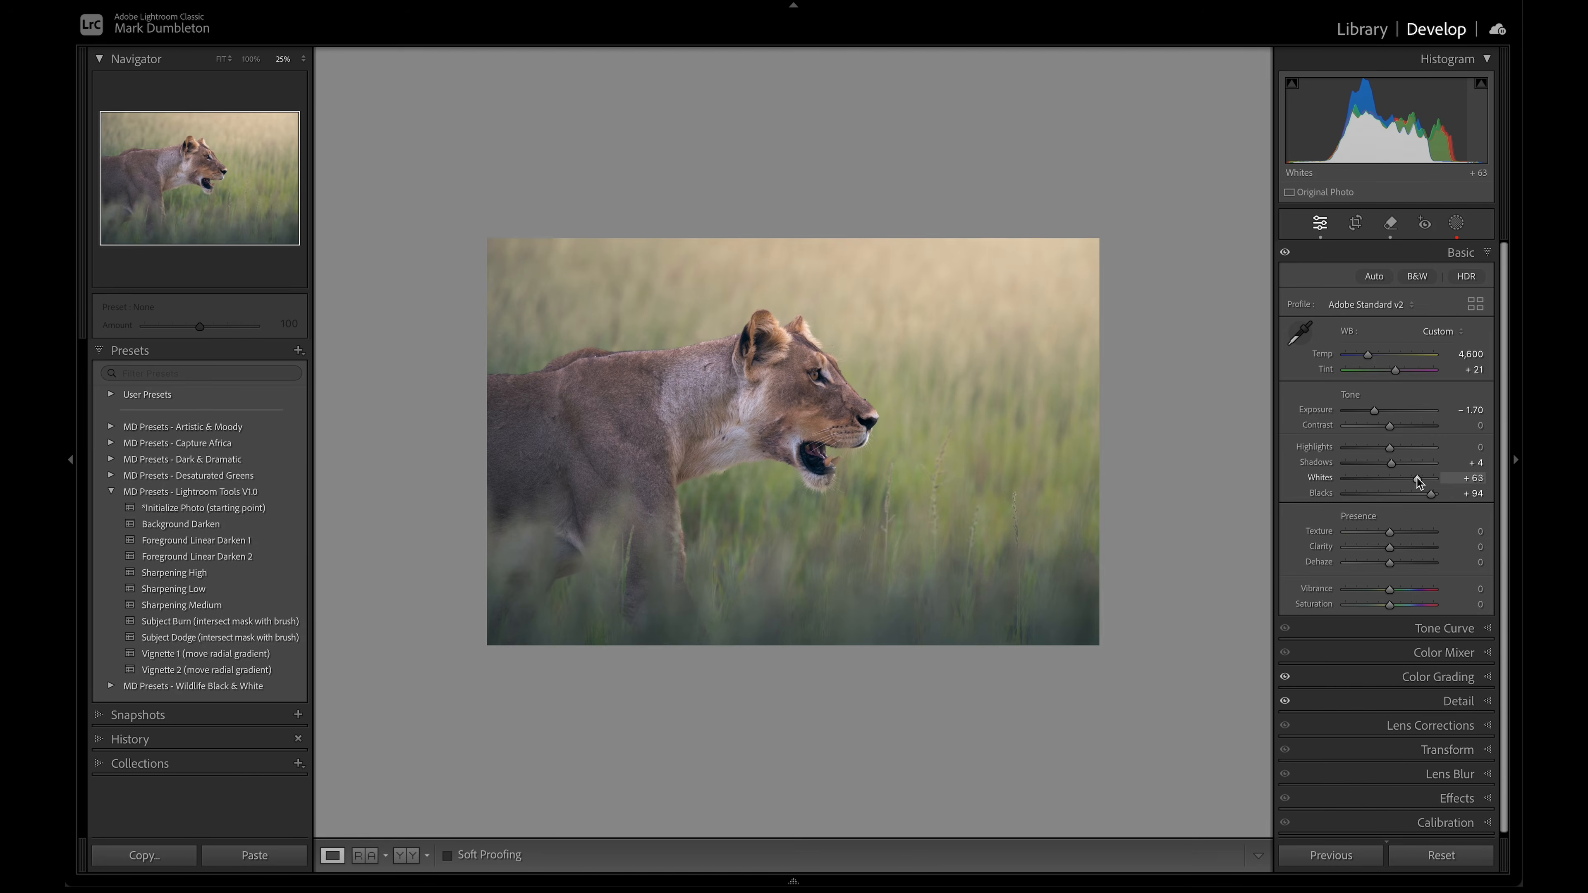
{"action": "left_click_drag", "start_coordinate": [1371, 413], "coordinate": [1370, 412]}
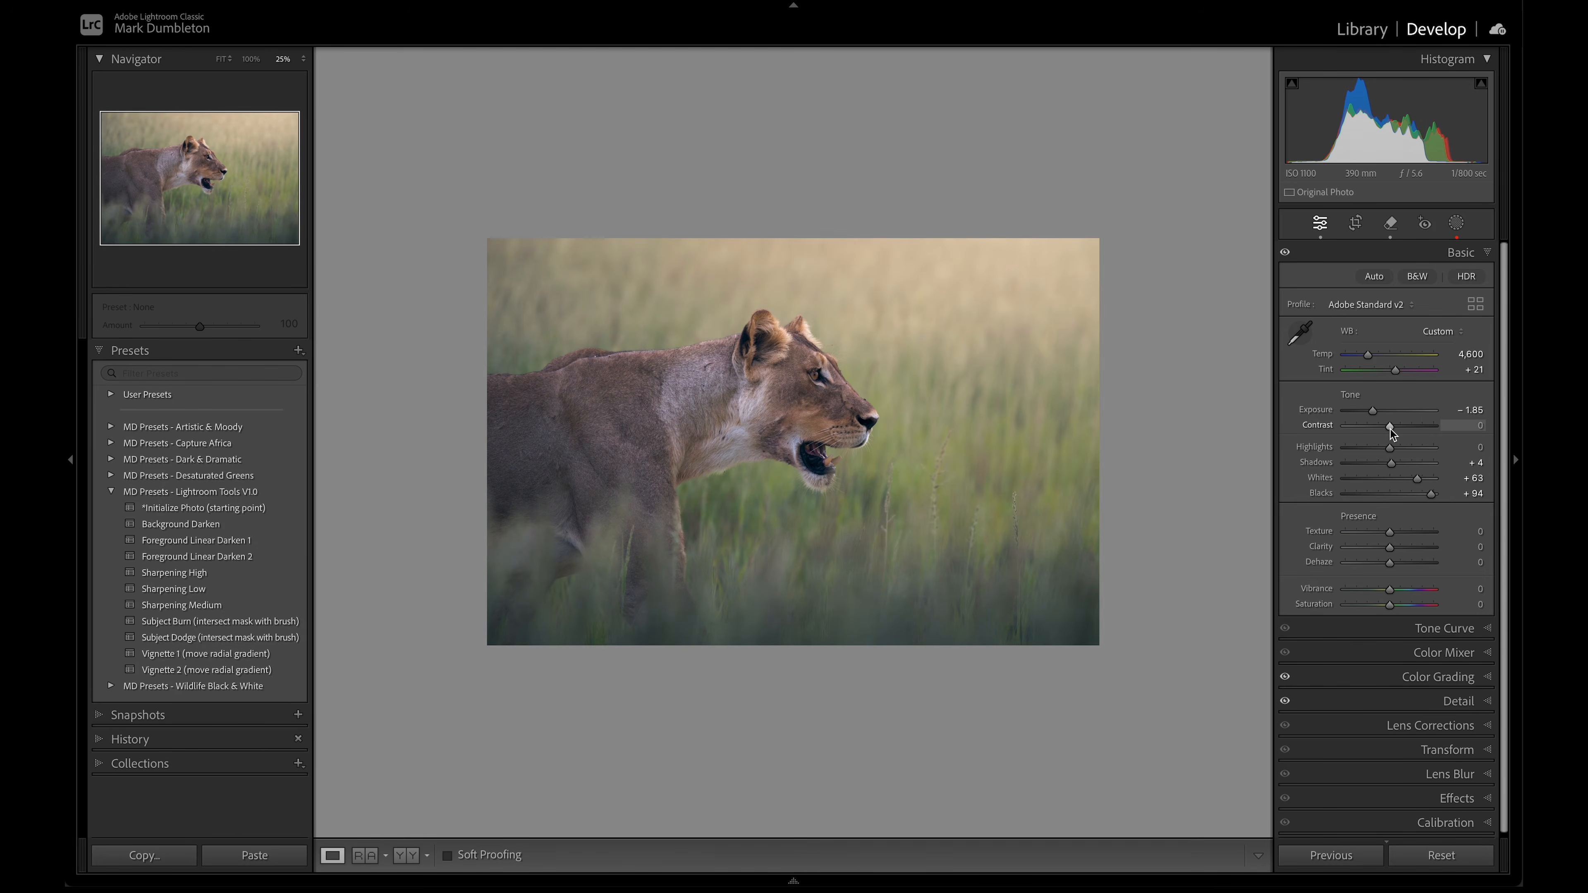
Try the whole photo's Contrast at +81 and reset it to 0.
{"action": "left_click", "coordinate": [1437, 633]}
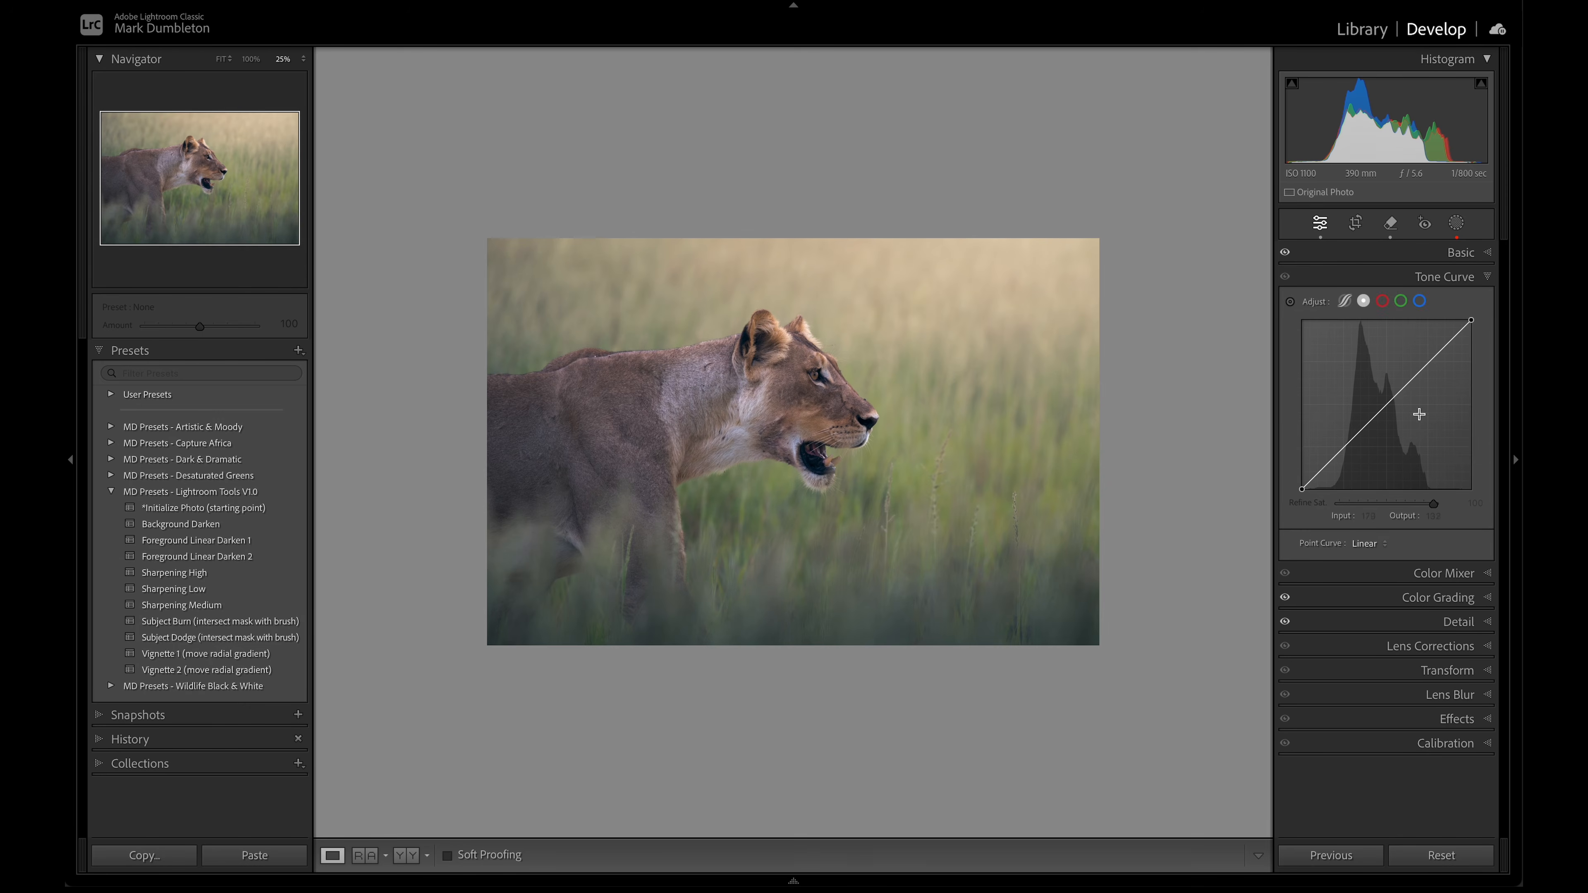
{"action": "left_click", "coordinate": [1460, 252]}
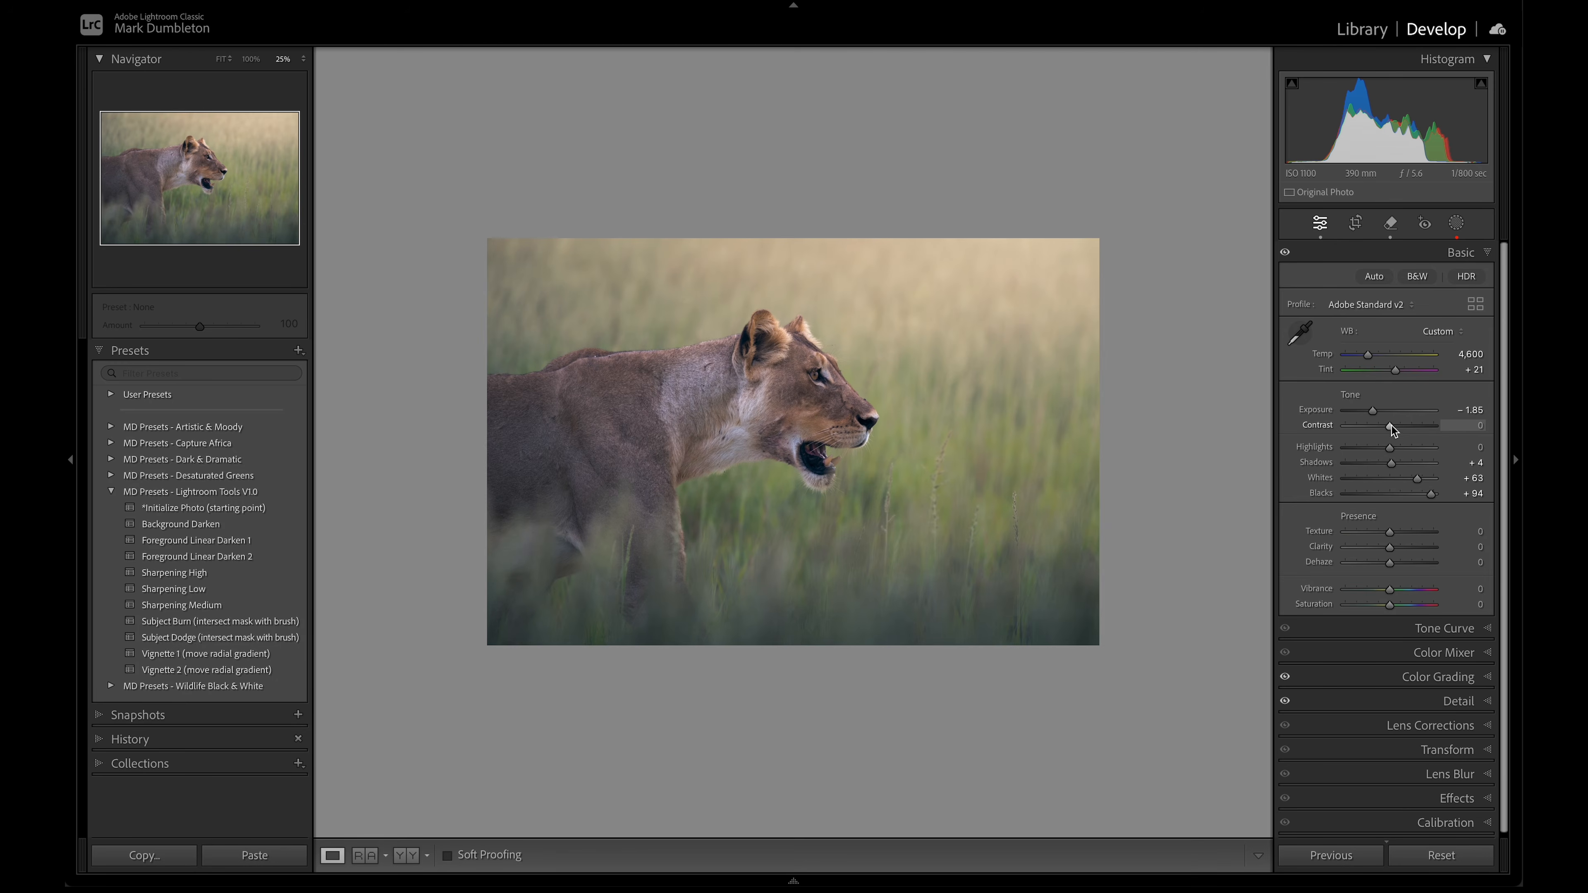
{"action": "left_click_drag", "start_coordinate": [1390, 427], "coordinate": [1427, 430]}
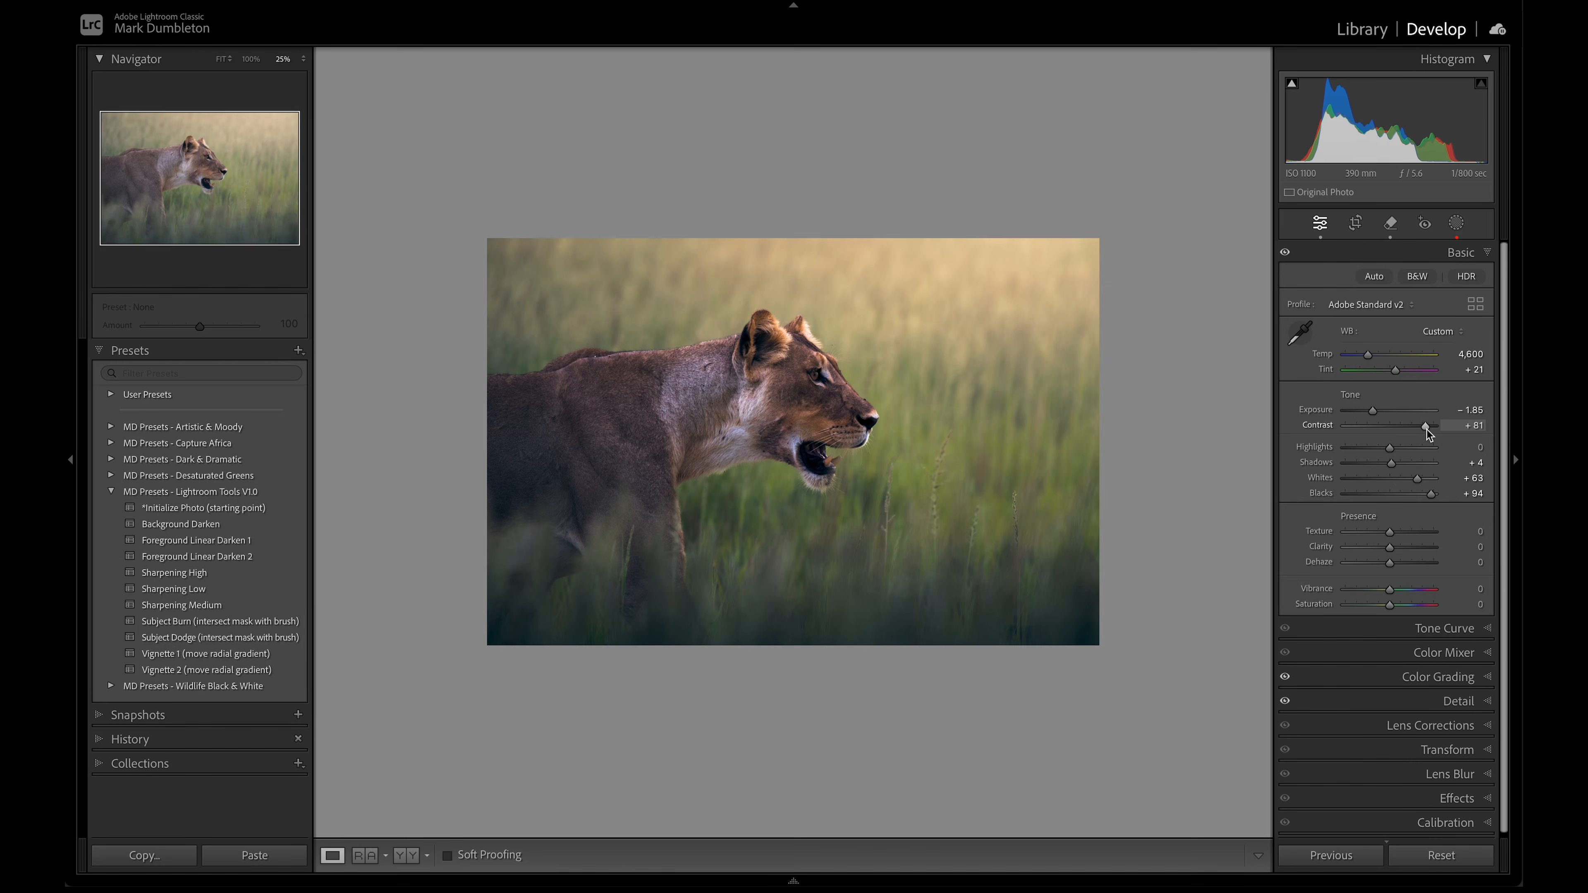
{"action": "double_click", "coordinate": [1427, 430]}
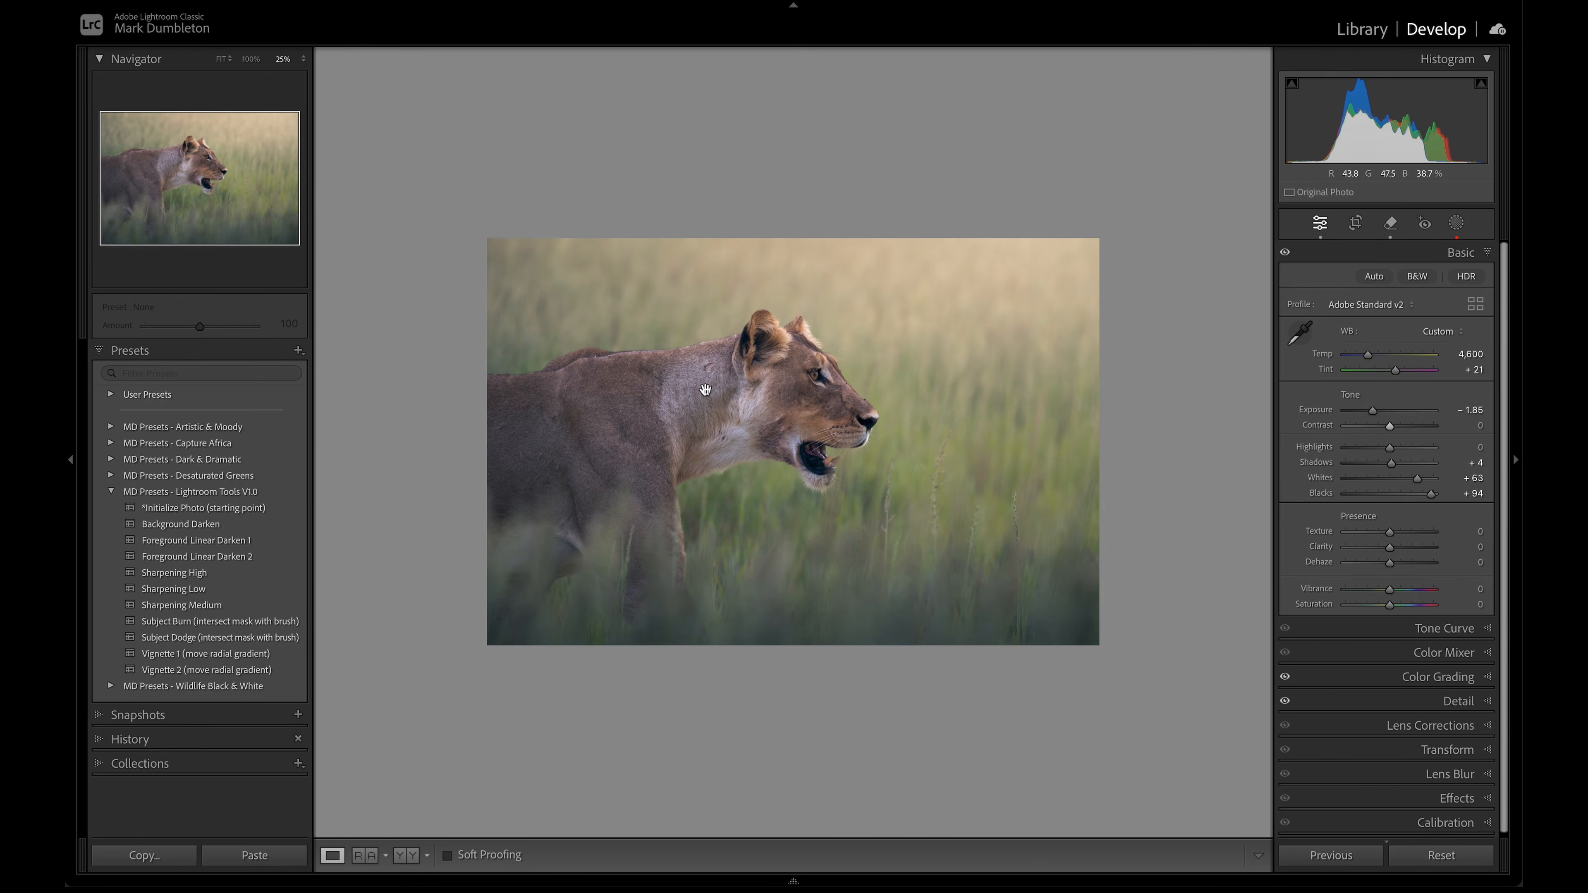
Brighten the background grass on the point curve with targeted adjustment, moving the input 137 point to output 144.
{"action": "left_click", "coordinate": [1438, 629]}
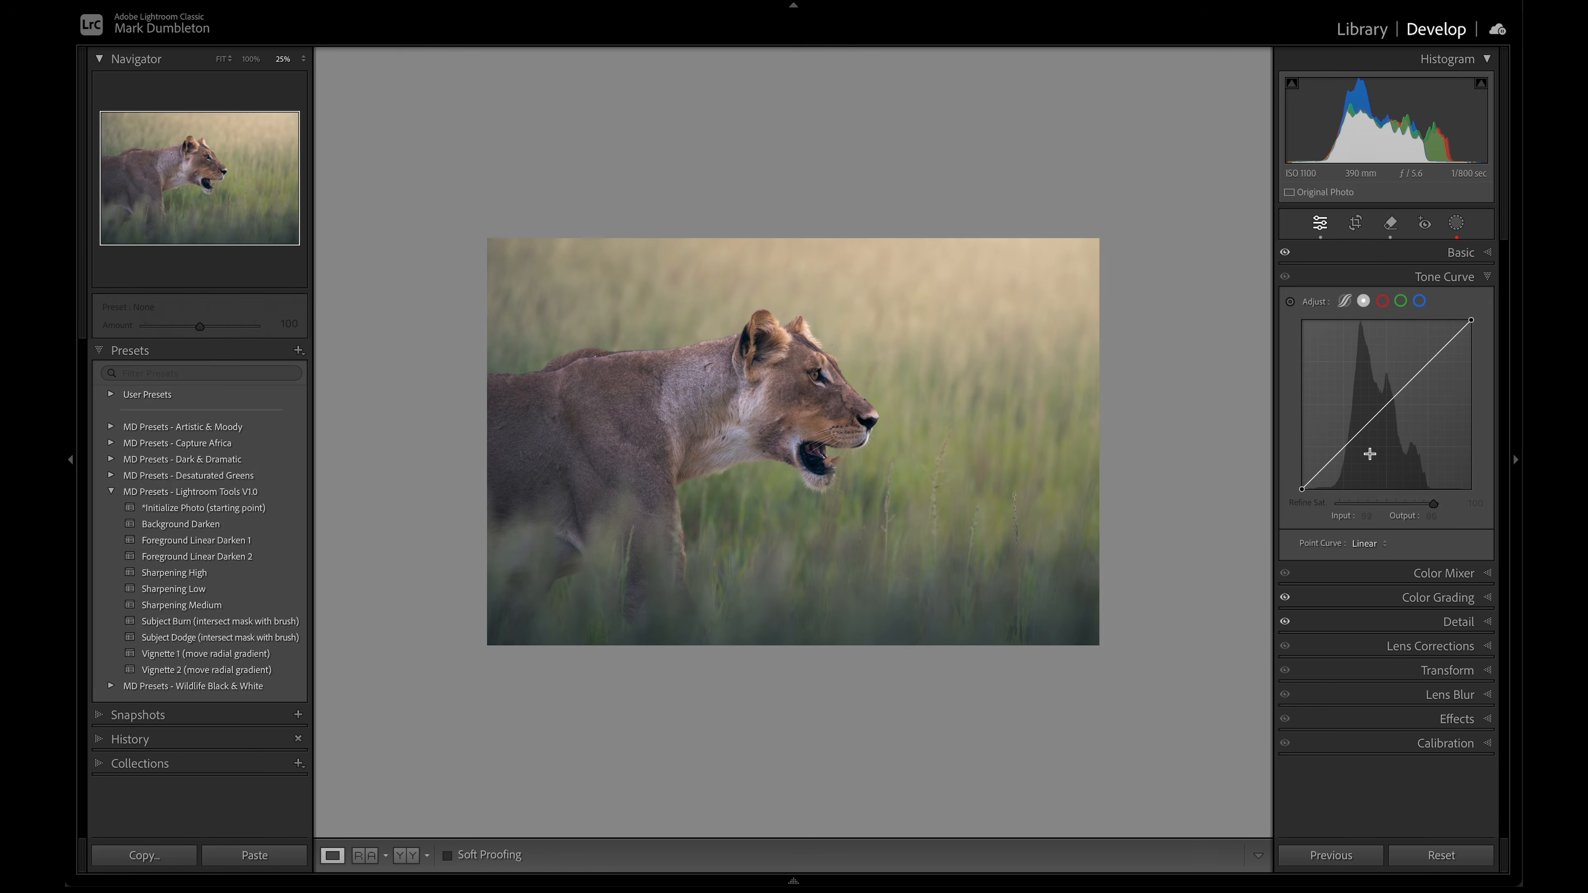
{"action": "left_click", "coordinate": [1354, 435]}
{"action": "key", "text": "ctrl+z"}
{"action": "left_click", "coordinate": [1289, 301]}
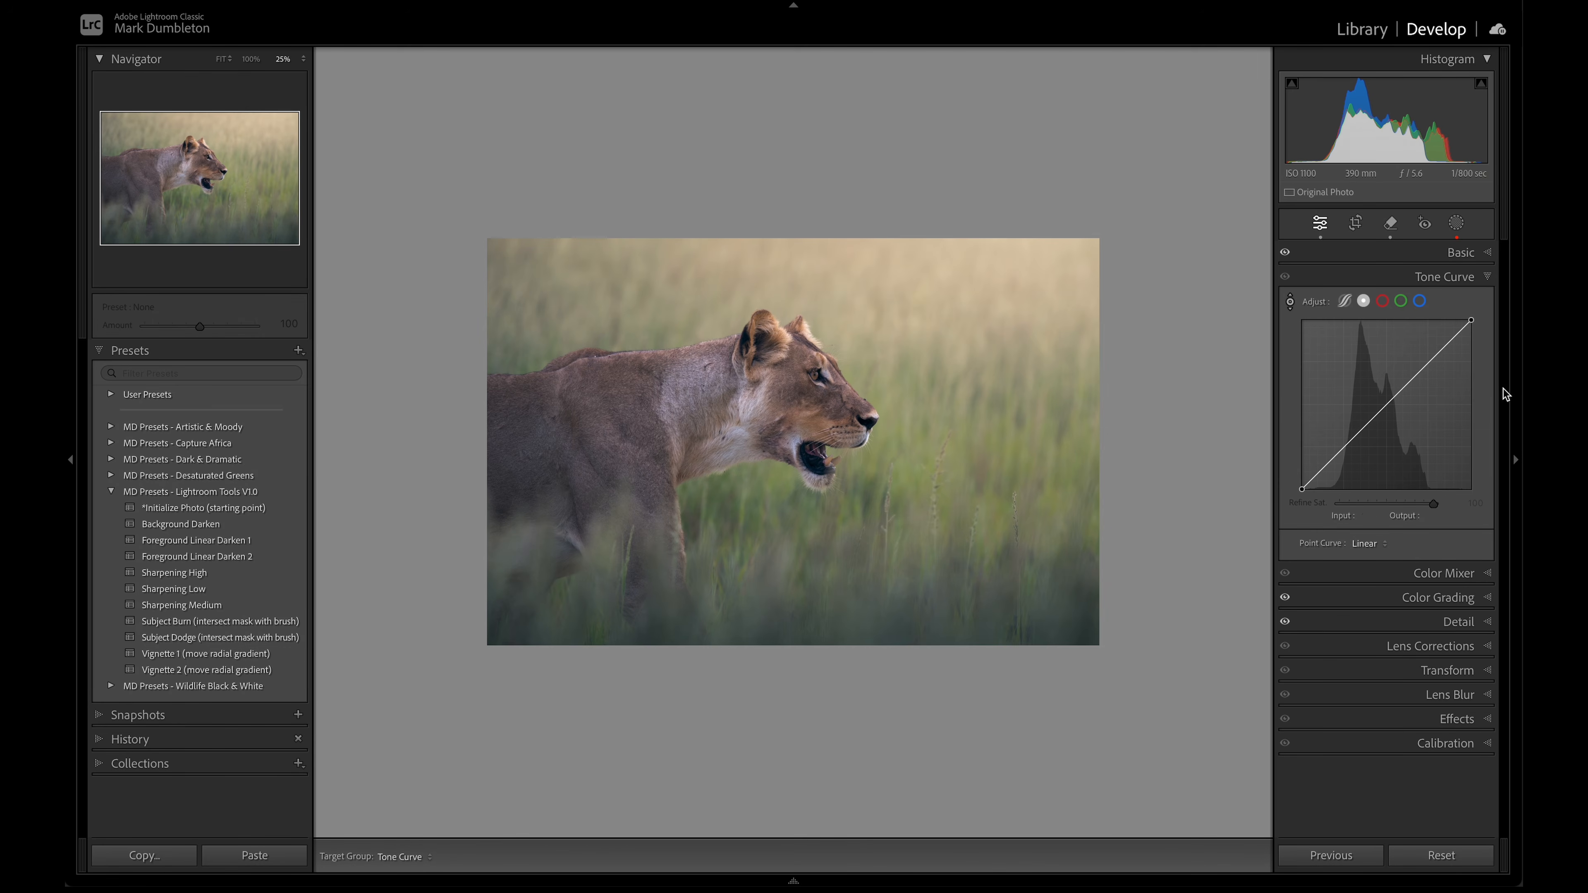
{"action": "left_click", "coordinate": [1289, 302]}
{"action": "left_click", "coordinate": [1290, 303]}
{"action": "left_click", "coordinate": [982, 423]}
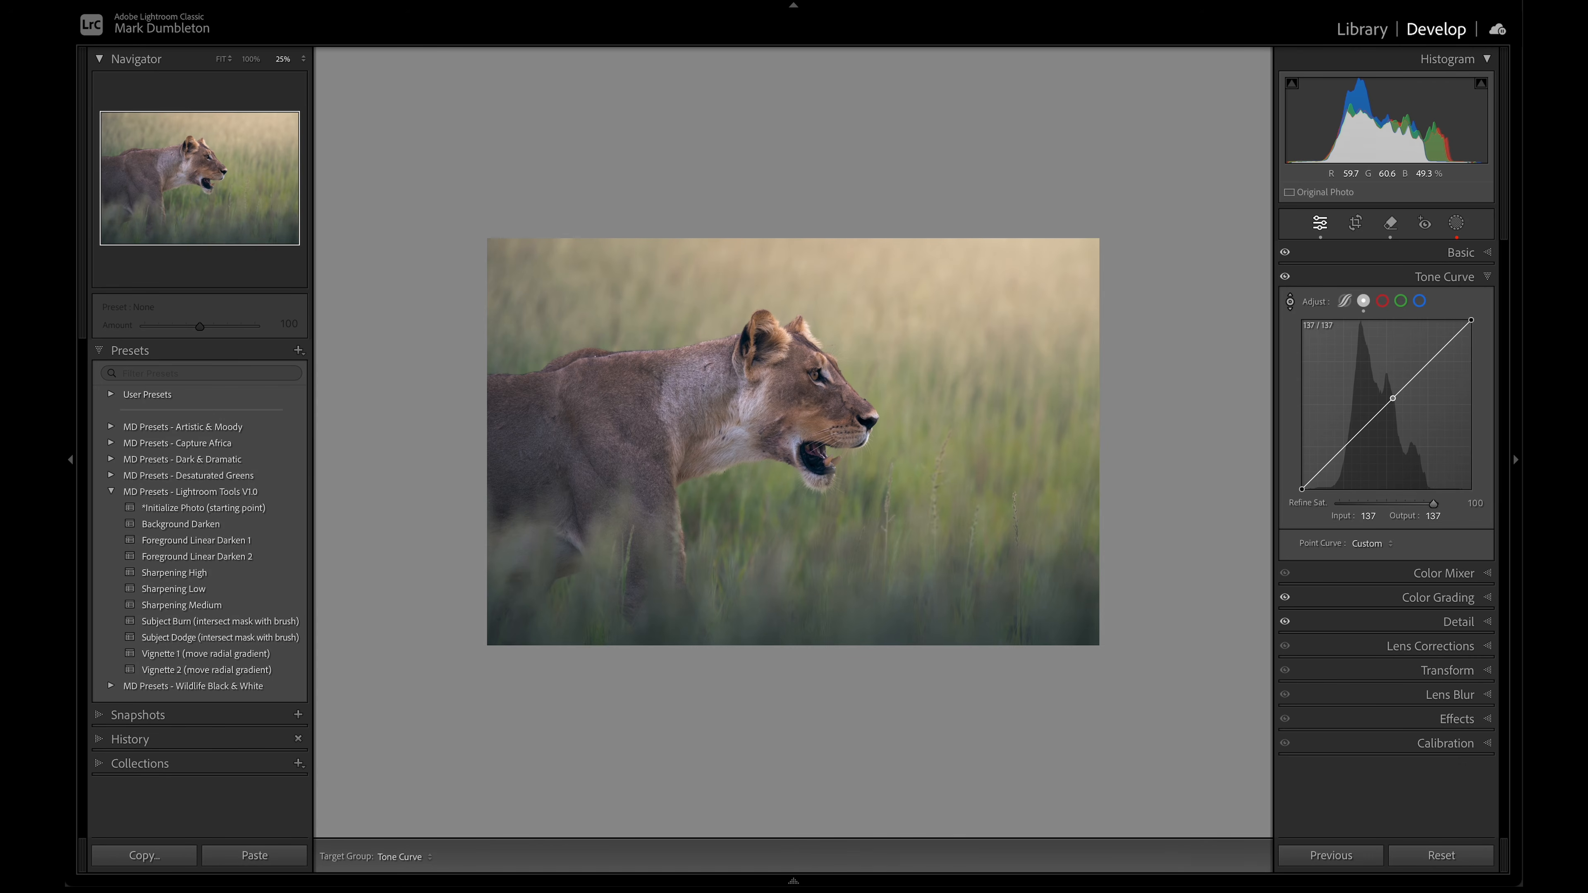
{"action": "left_click_drag", "start_coordinate": [982, 423], "coordinate": [982, 415]}
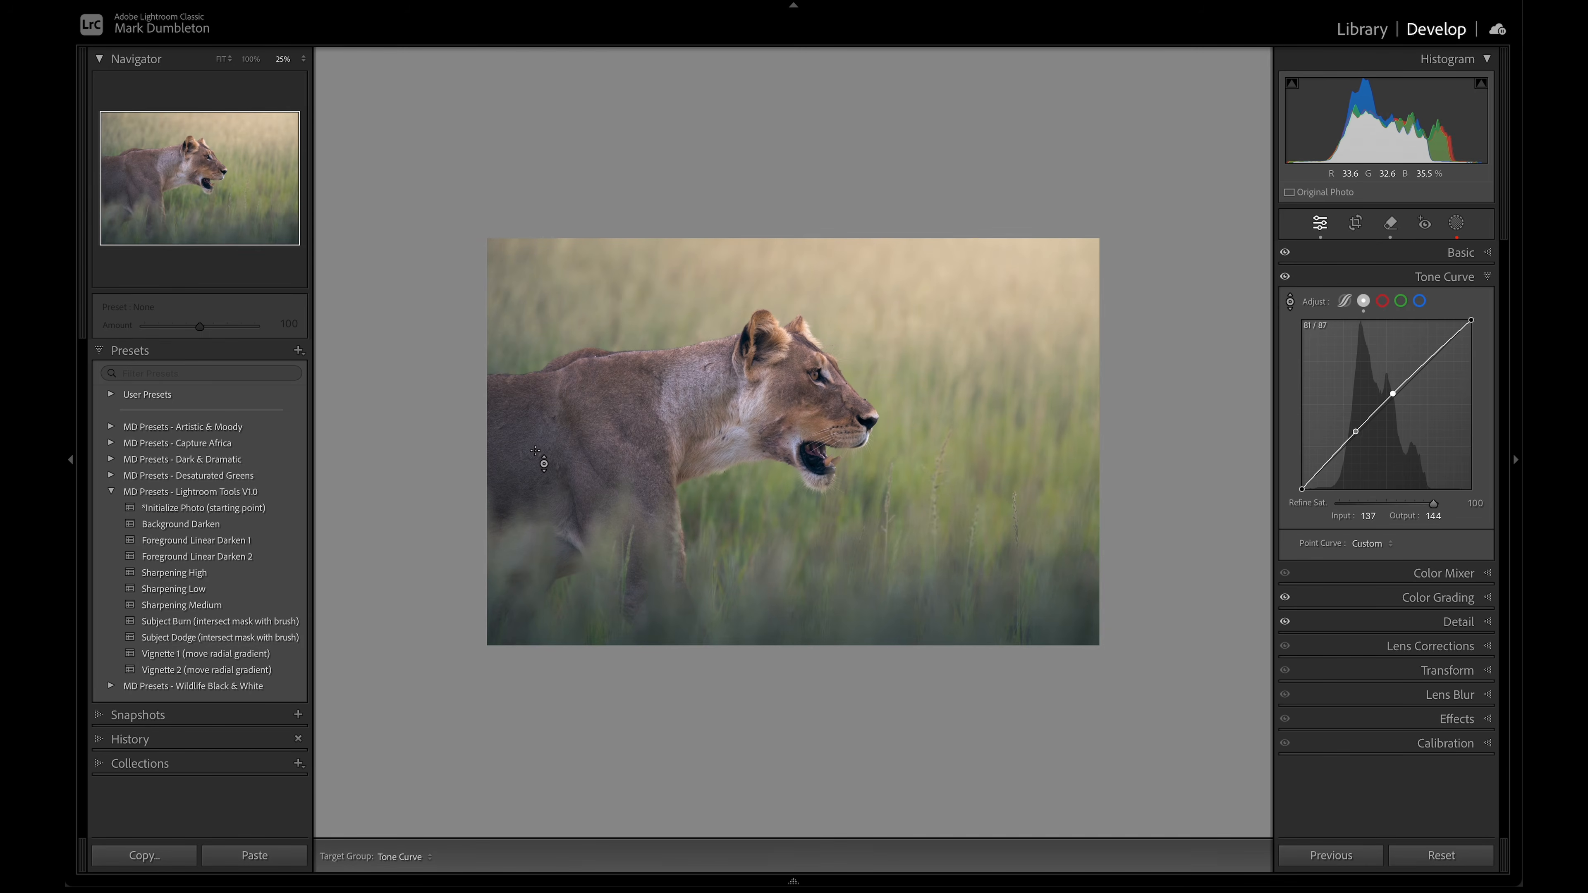
Darken the lioness's shaded body on the tone curve with a second point at input 84, output 80.
{"action": "left_click_drag", "start_coordinate": [547, 451], "coordinate": [547, 459]}
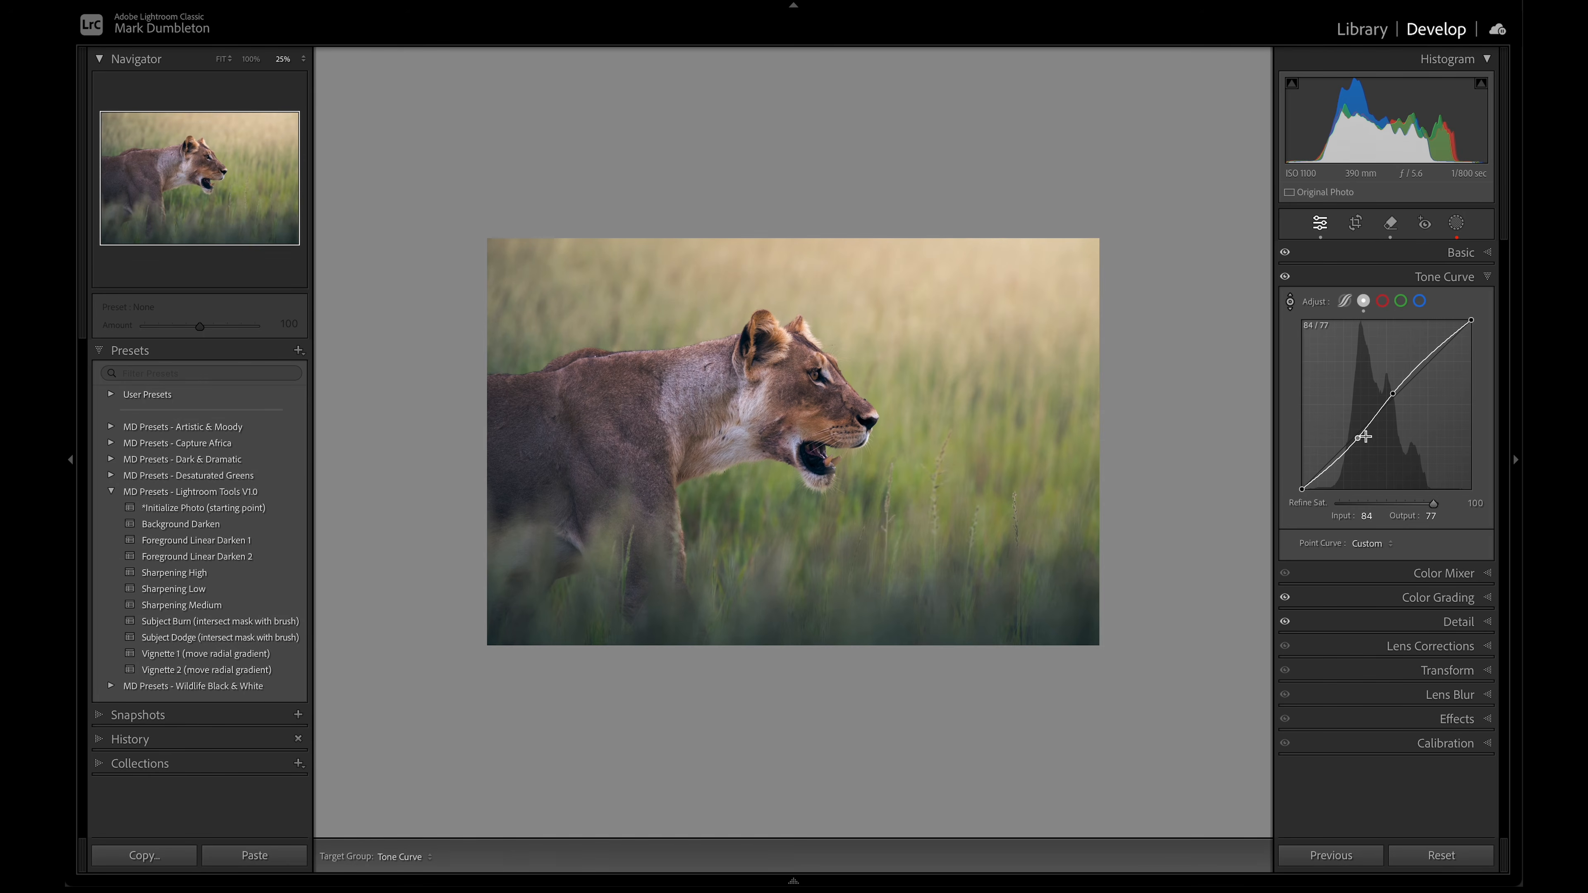
{"action": "left_click", "coordinate": [1357, 439]}
{"action": "left_click_drag", "start_coordinate": [1357, 439], "coordinate": [1357, 436]}
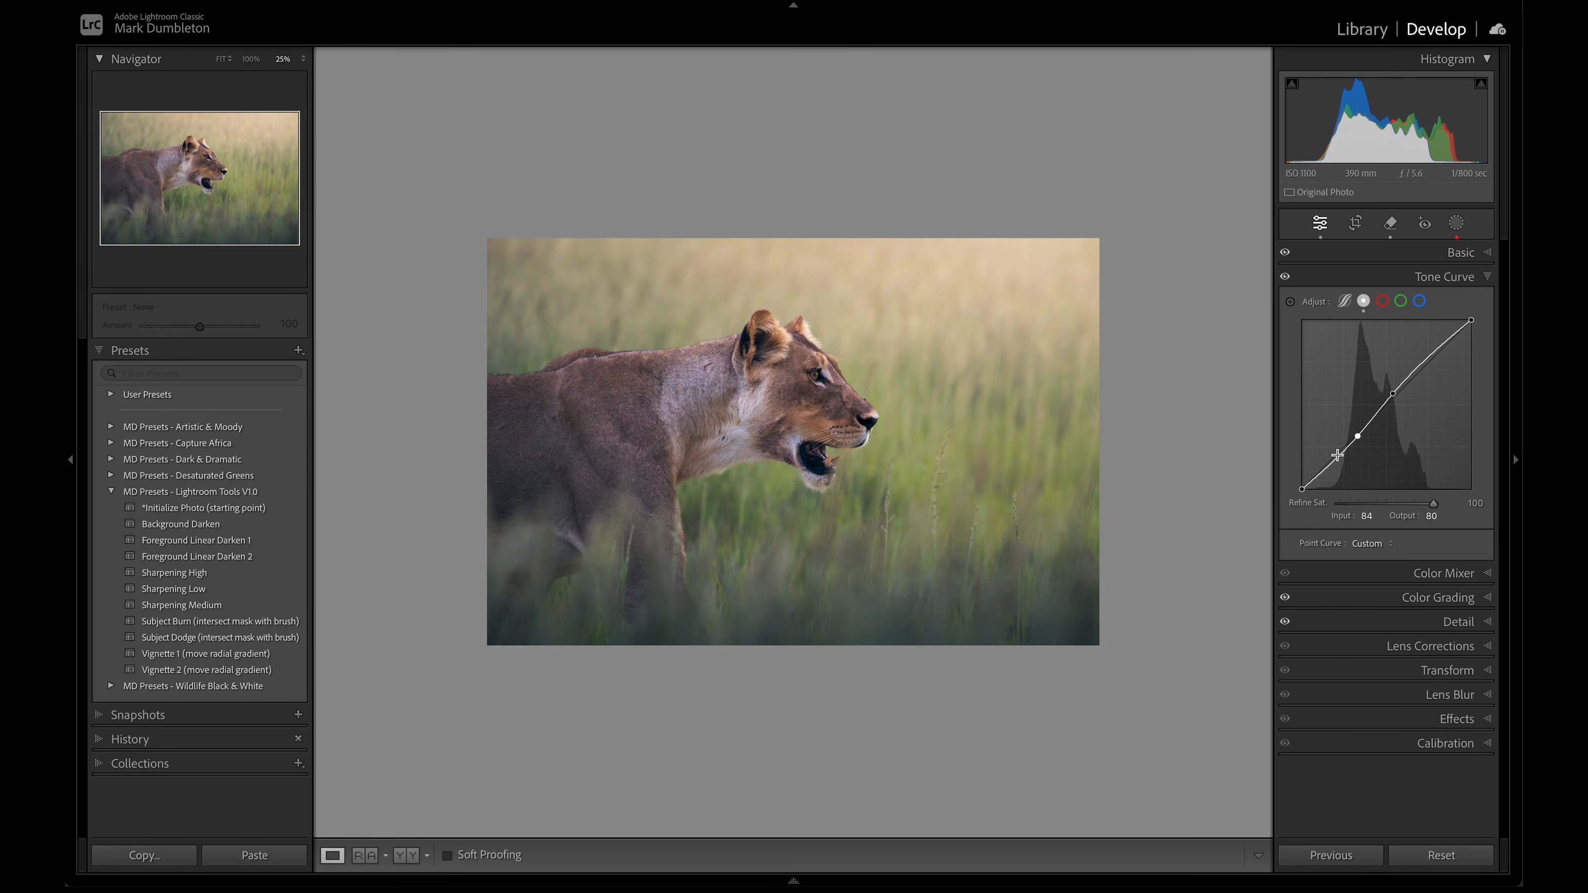
Lift the tone curve's black point and add a low shadow point at input 38, output 34.
{"action": "left_click", "coordinate": [1324, 472]}
{"action": "left_click_drag", "start_coordinate": [1299, 491], "coordinate": [1292, 482]}
{"action": "left_click_drag", "start_coordinate": [1301, 482], "coordinate": [1293, 479]}
{"action": "left_click_drag", "start_coordinate": [1326, 467], "coordinate": [1326, 465]}
Inspect the lioness enlarged and set the tone curve's Refine Saturation to 44.
{"action": "left_click", "coordinate": [806, 319]}
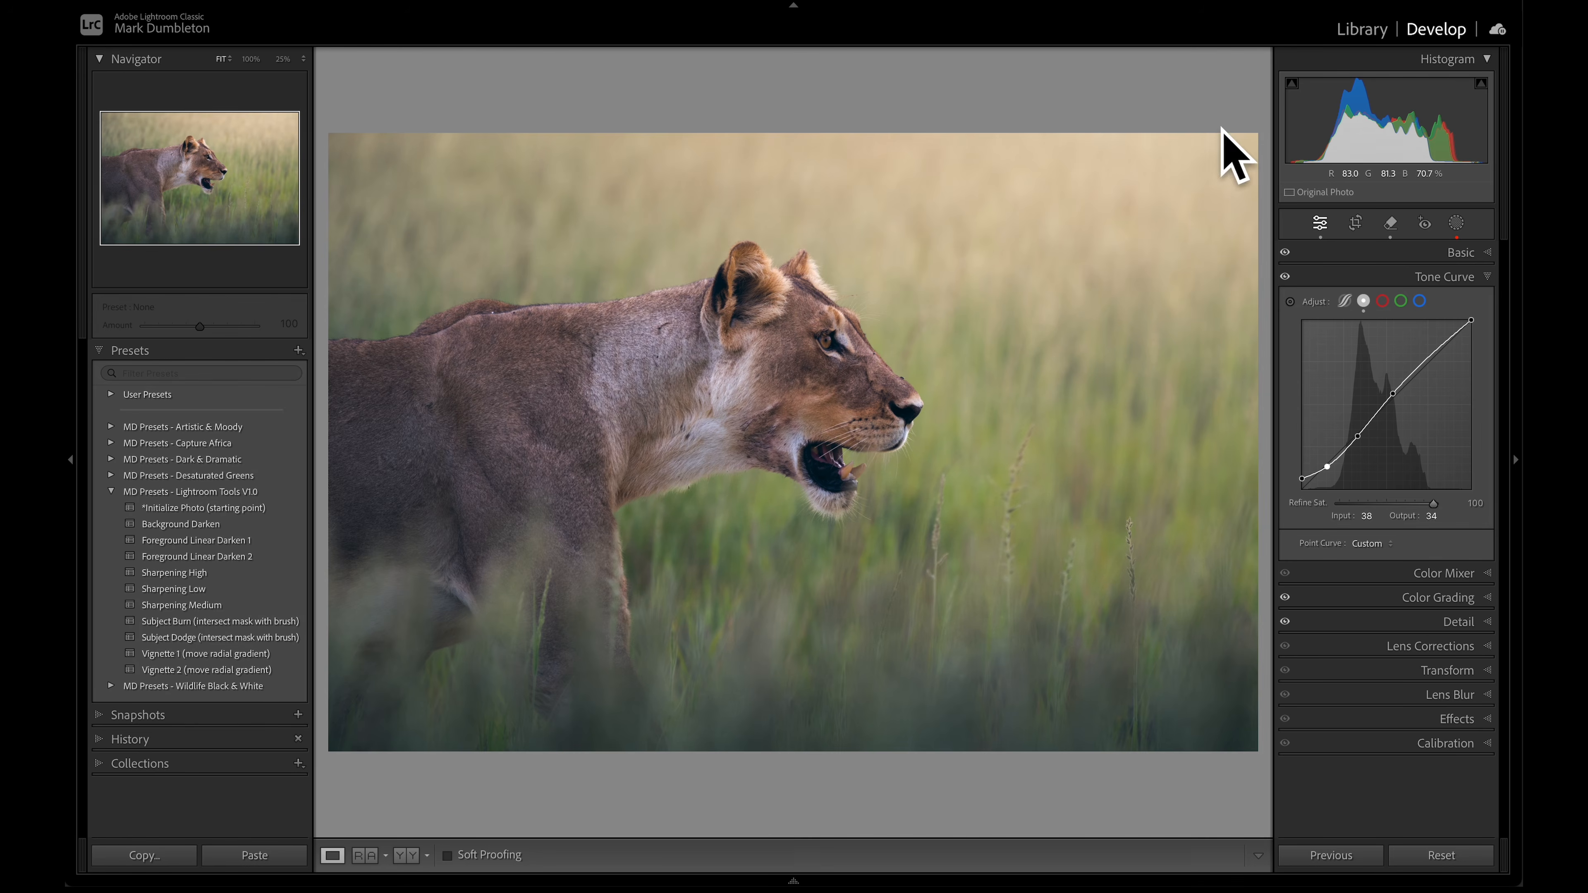
{"action": "left_click", "coordinate": [845, 358]}
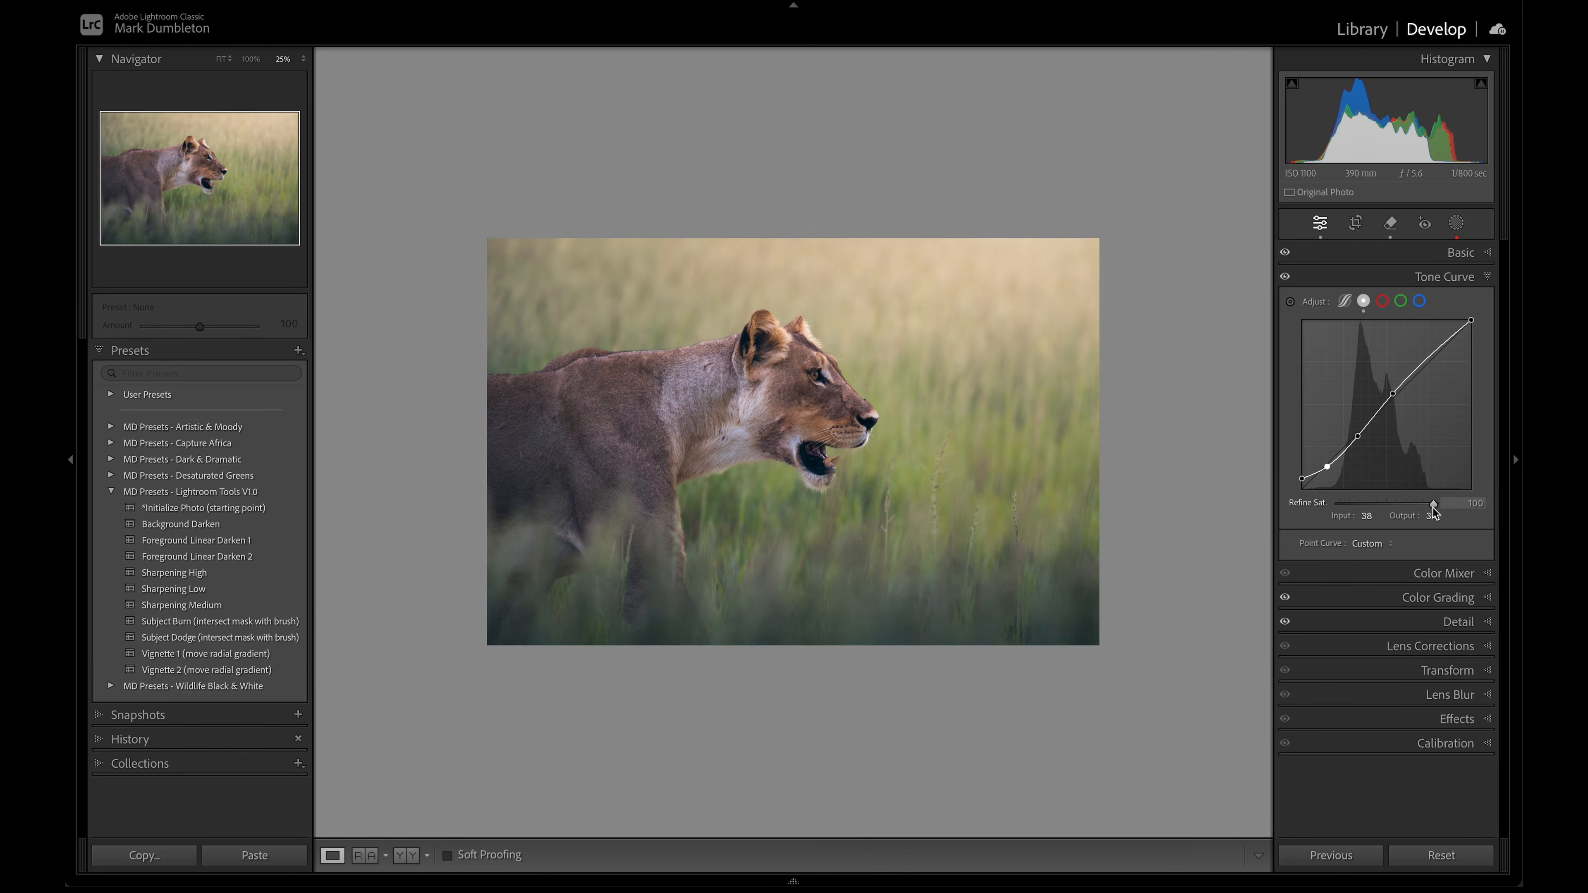
{"action": "left_click_drag", "start_coordinate": [1432, 507], "coordinate": [1382, 510]}
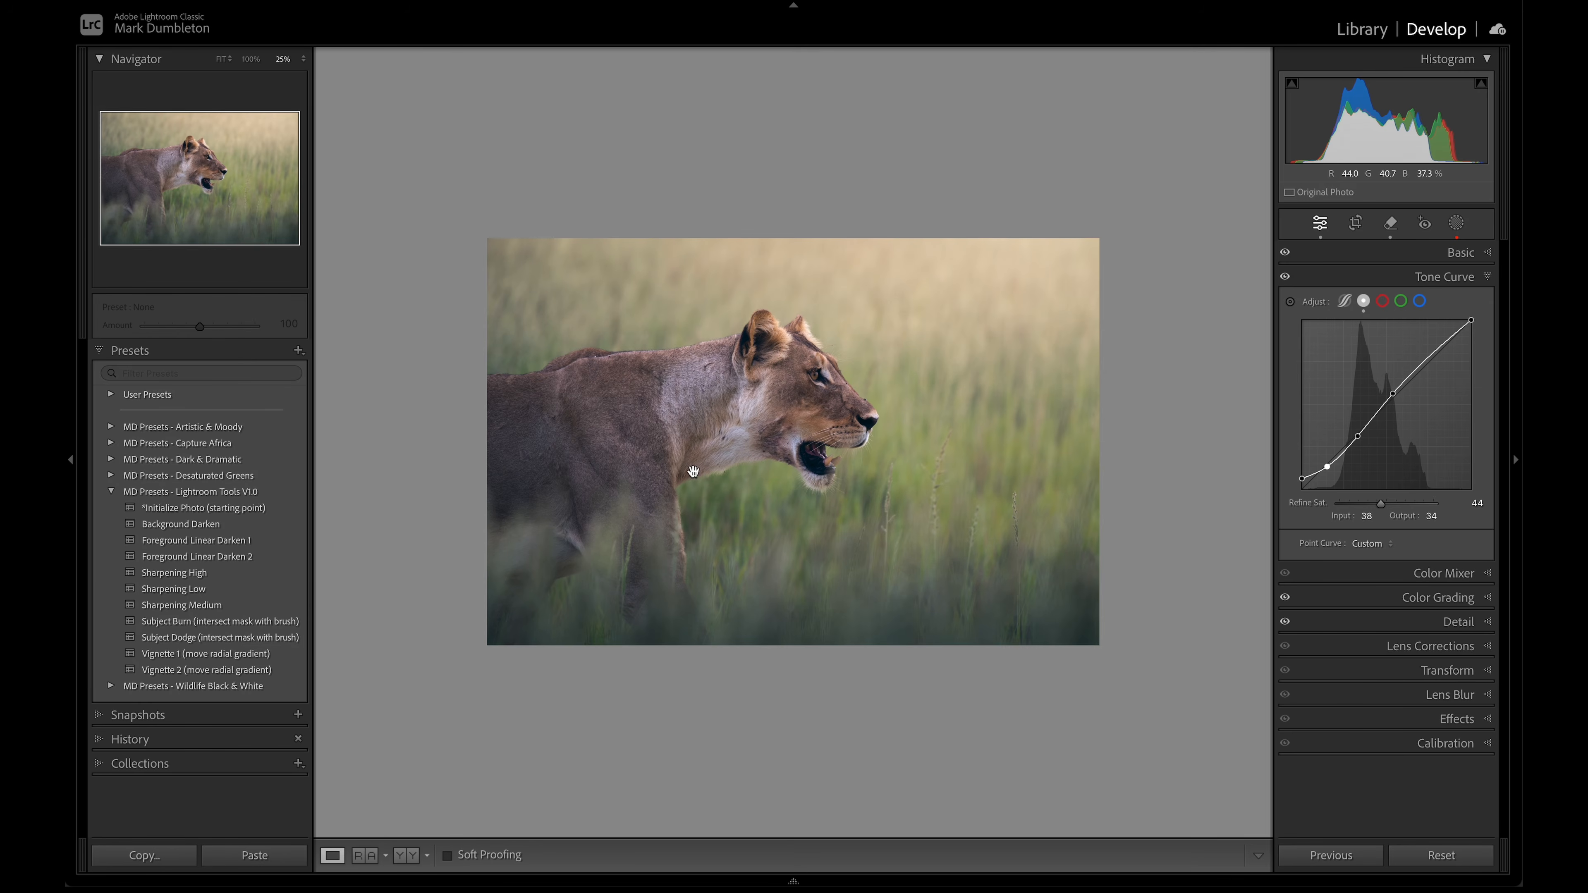
Apply the Subject Burn (intersect mask with brush) preset and intersect its subject mask with a brush.
{"action": "left_click", "coordinate": [253, 625]}
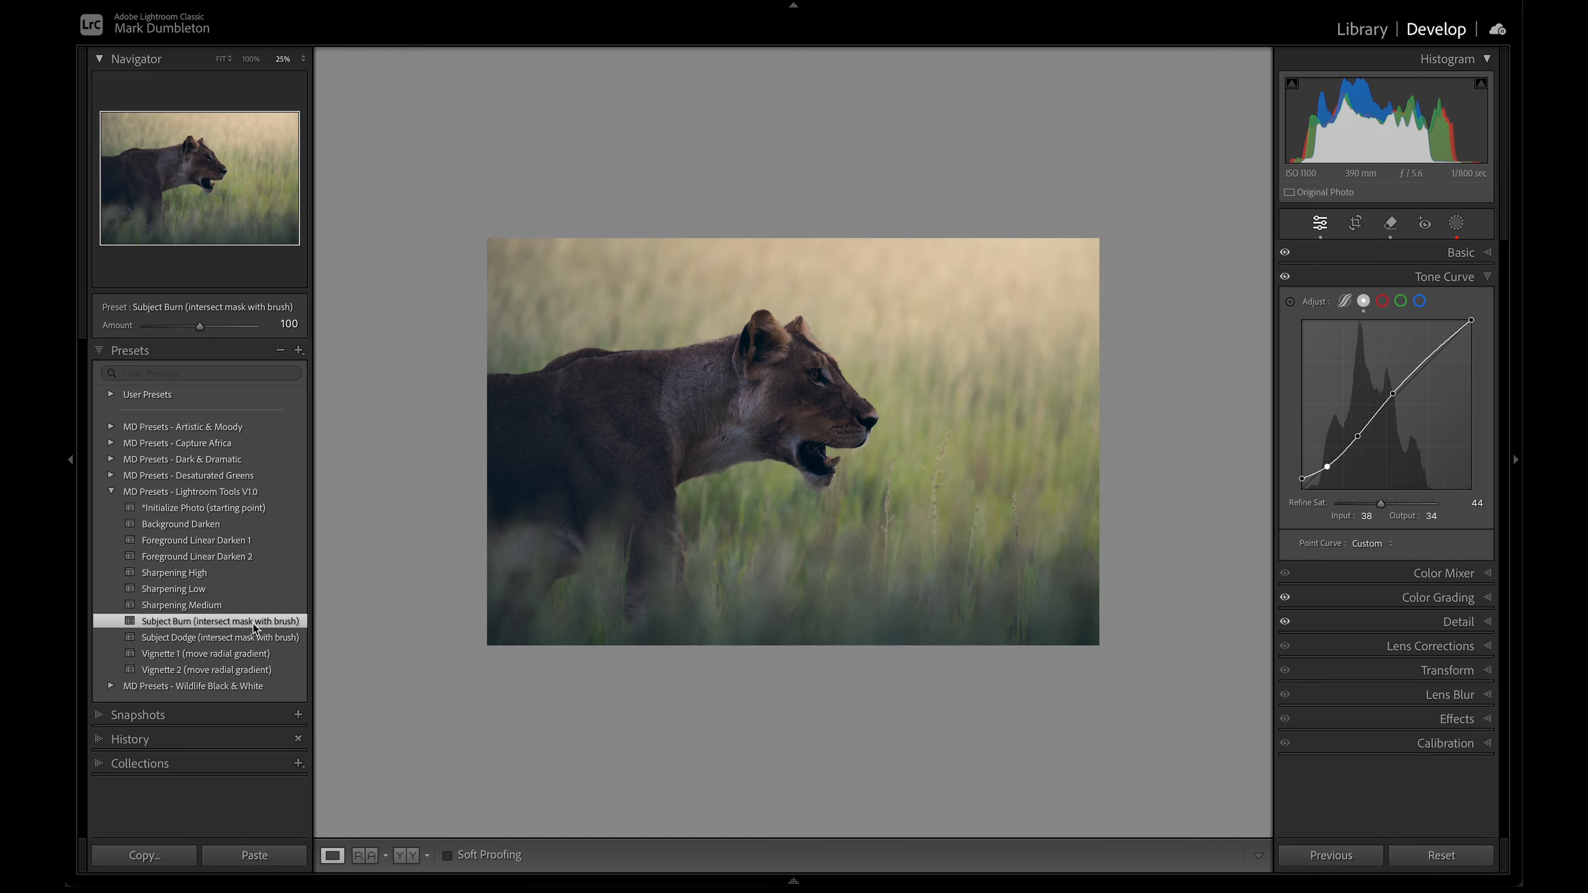
{"action": "left_click", "coordinate": [1466, 225]}
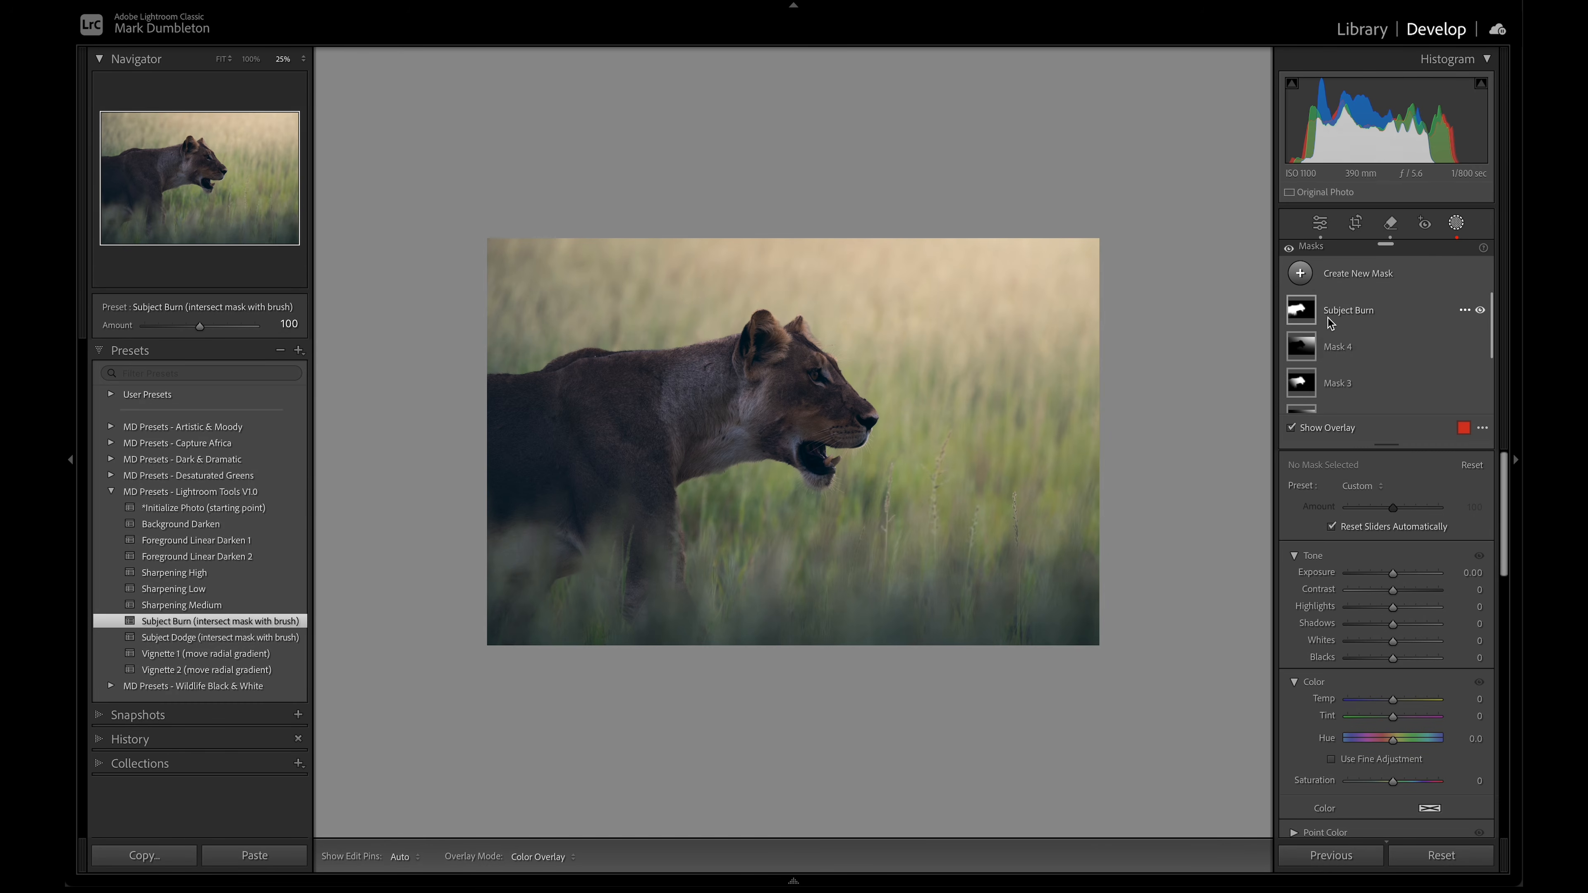
{"action": "left_click", "coordinate": [1357, 311]}
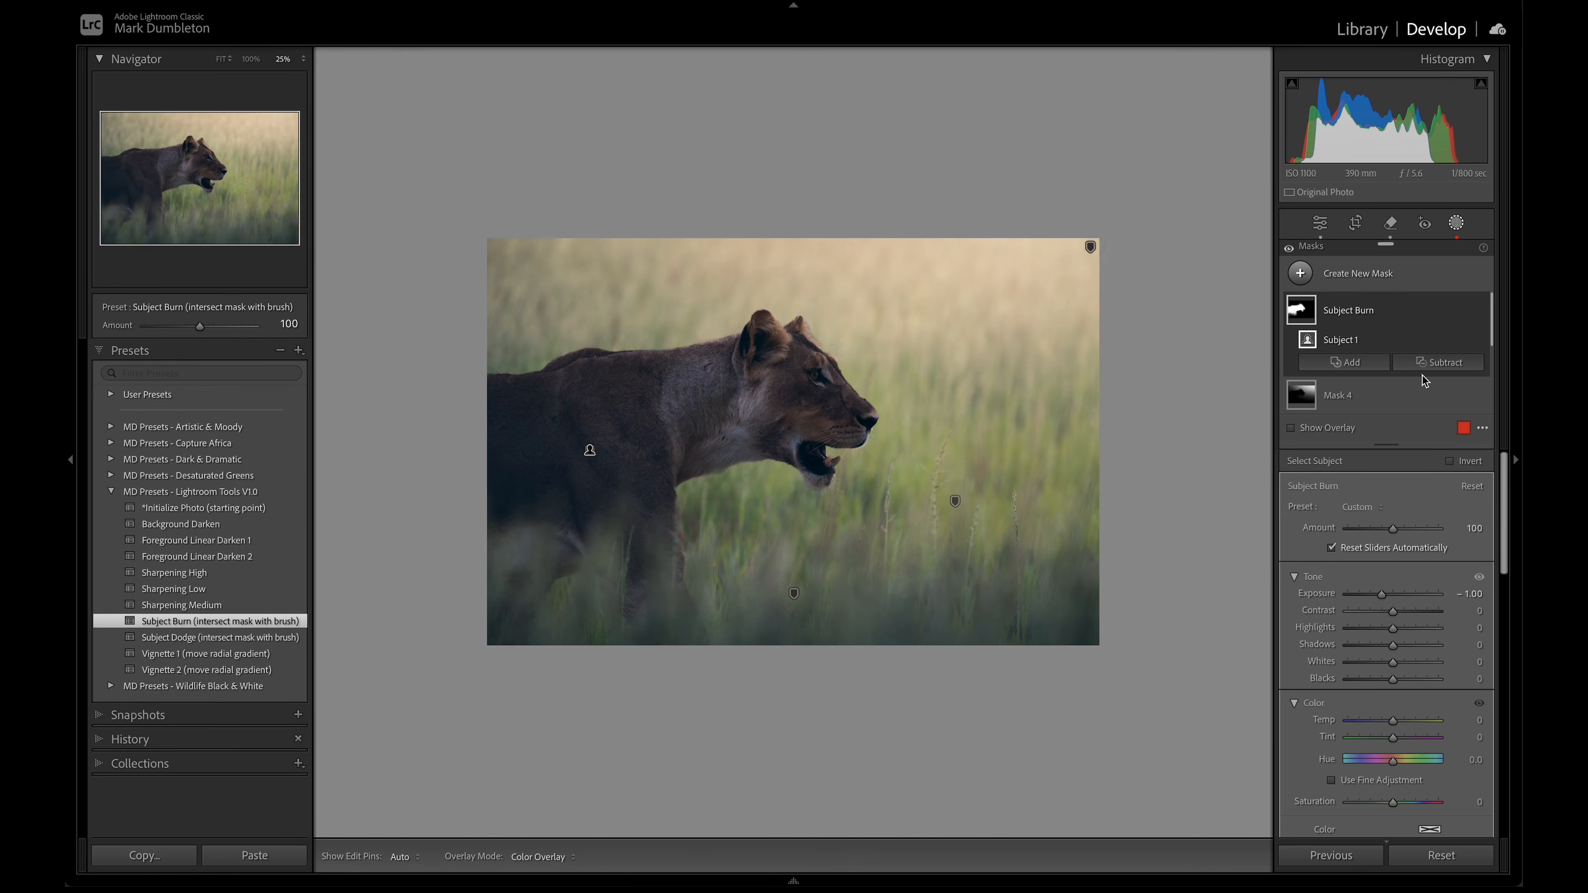
{"action": "key", "text": "alt"}
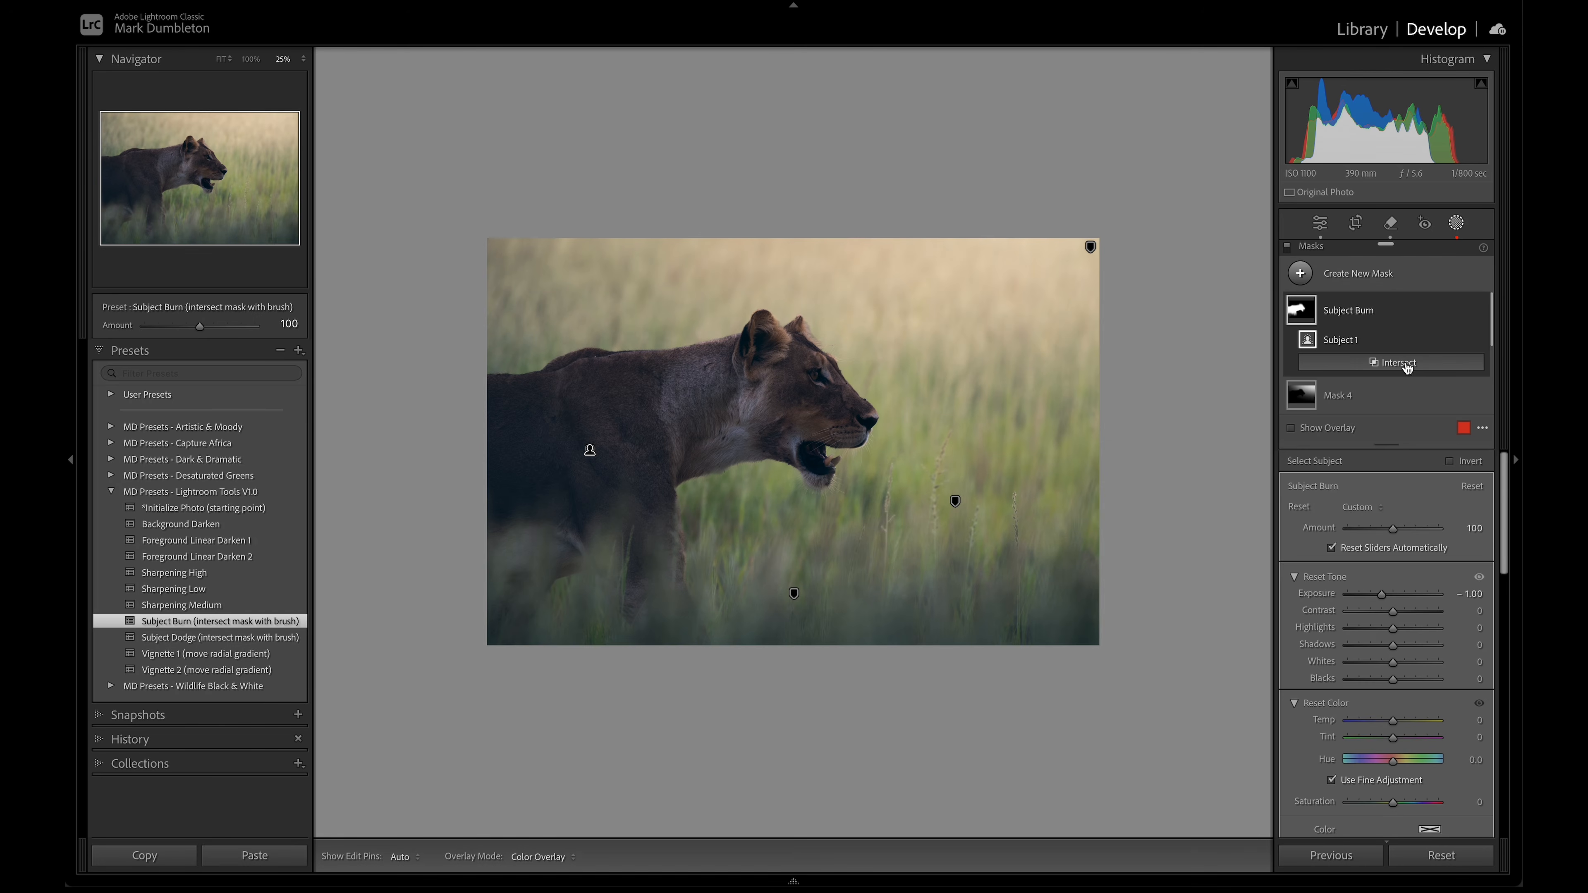
{"action": "left_click", "coordinate": [1404, 363], "text": "alt"}
{"action": "left_click", "coordinate": [1370, 515]}
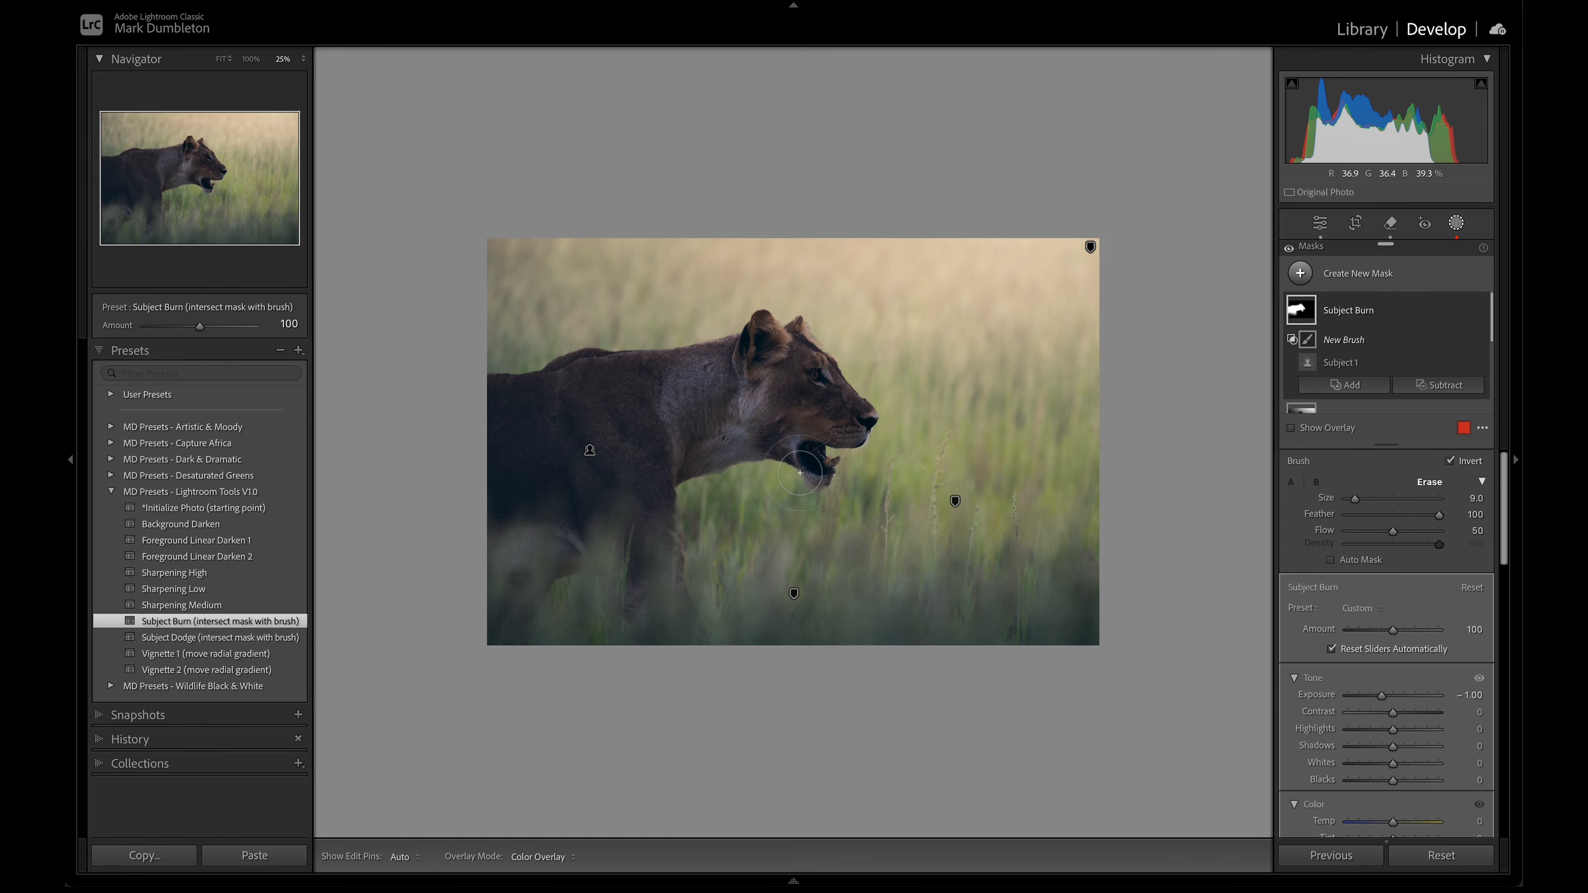
Burn the bright fur on the lioness's neck with the size 9 intersect brush.
{"action": "key", "text": "z"}
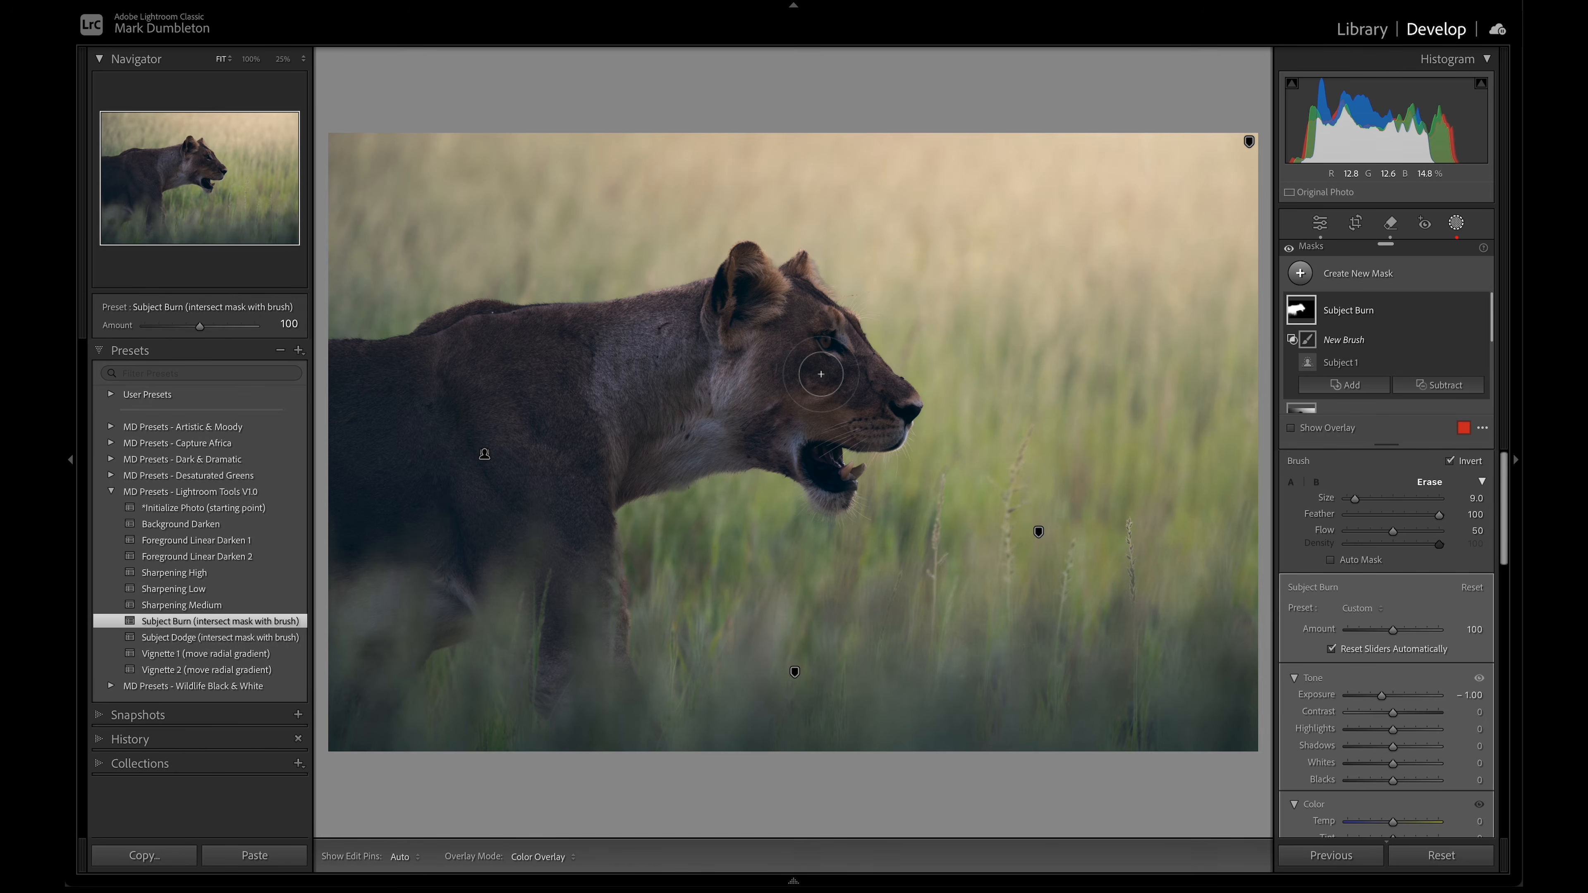
{"action": "mouse_move", "coordinate": [686, 383]}
{"action": "left_mouse_down"}
{"action": "mouse_move", "coordinate": [671, 457]}
{"action": "mouse_move", "coordinate": [721, 374]}
{"action": "mouse_move", "coordinate": [715, 440]}
{"action": "mouse_move", "coordinate": [654, 459]}
{"action": "left_mouse_up"}
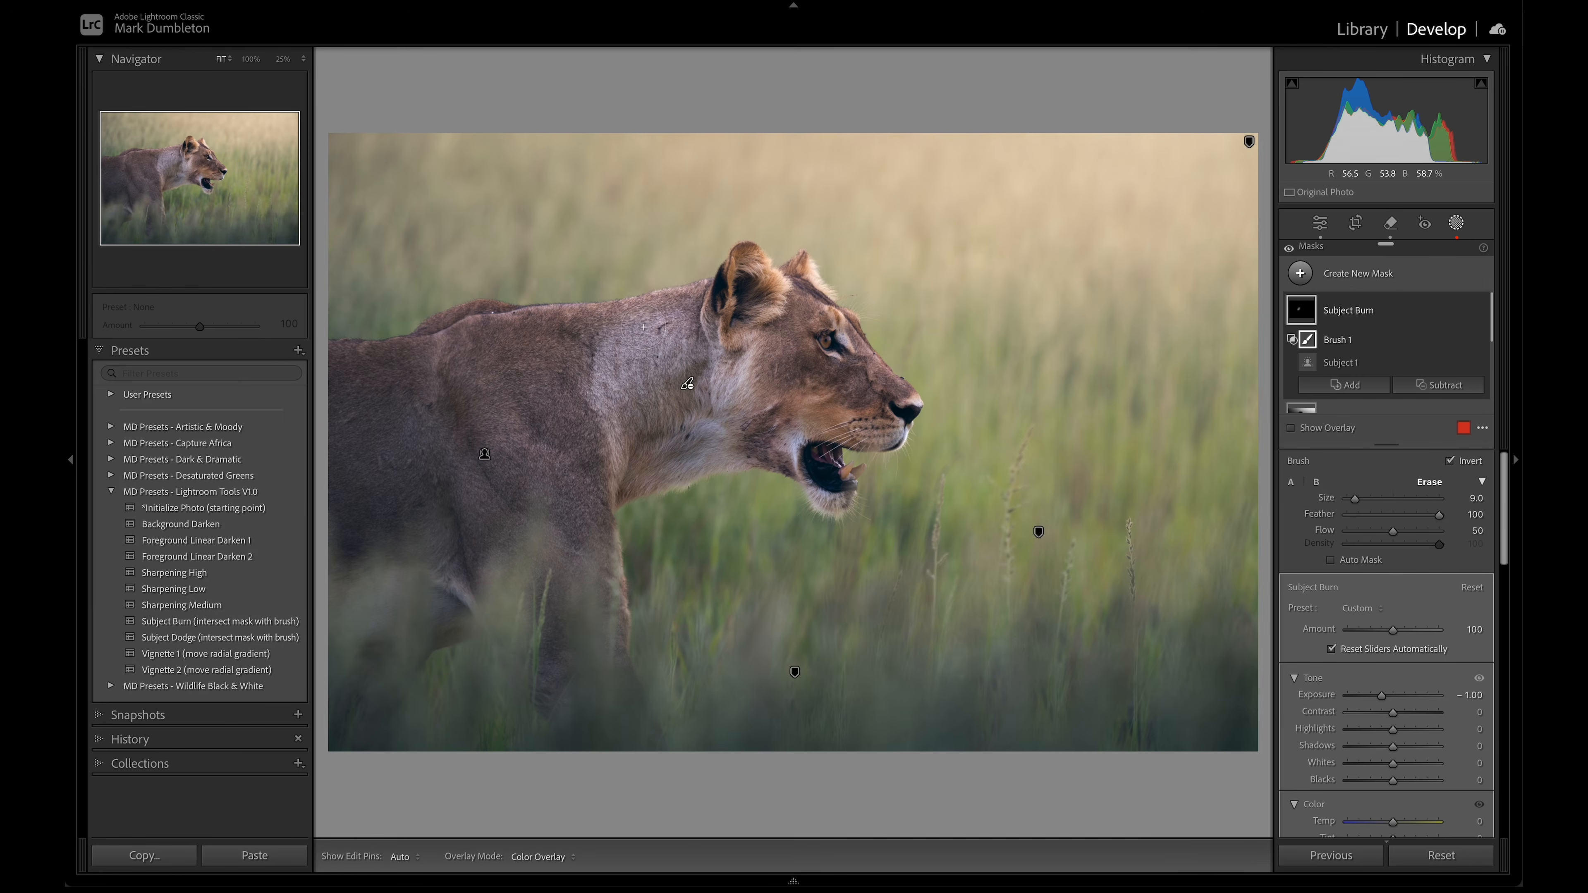
{"action": "key", "text": "h"}
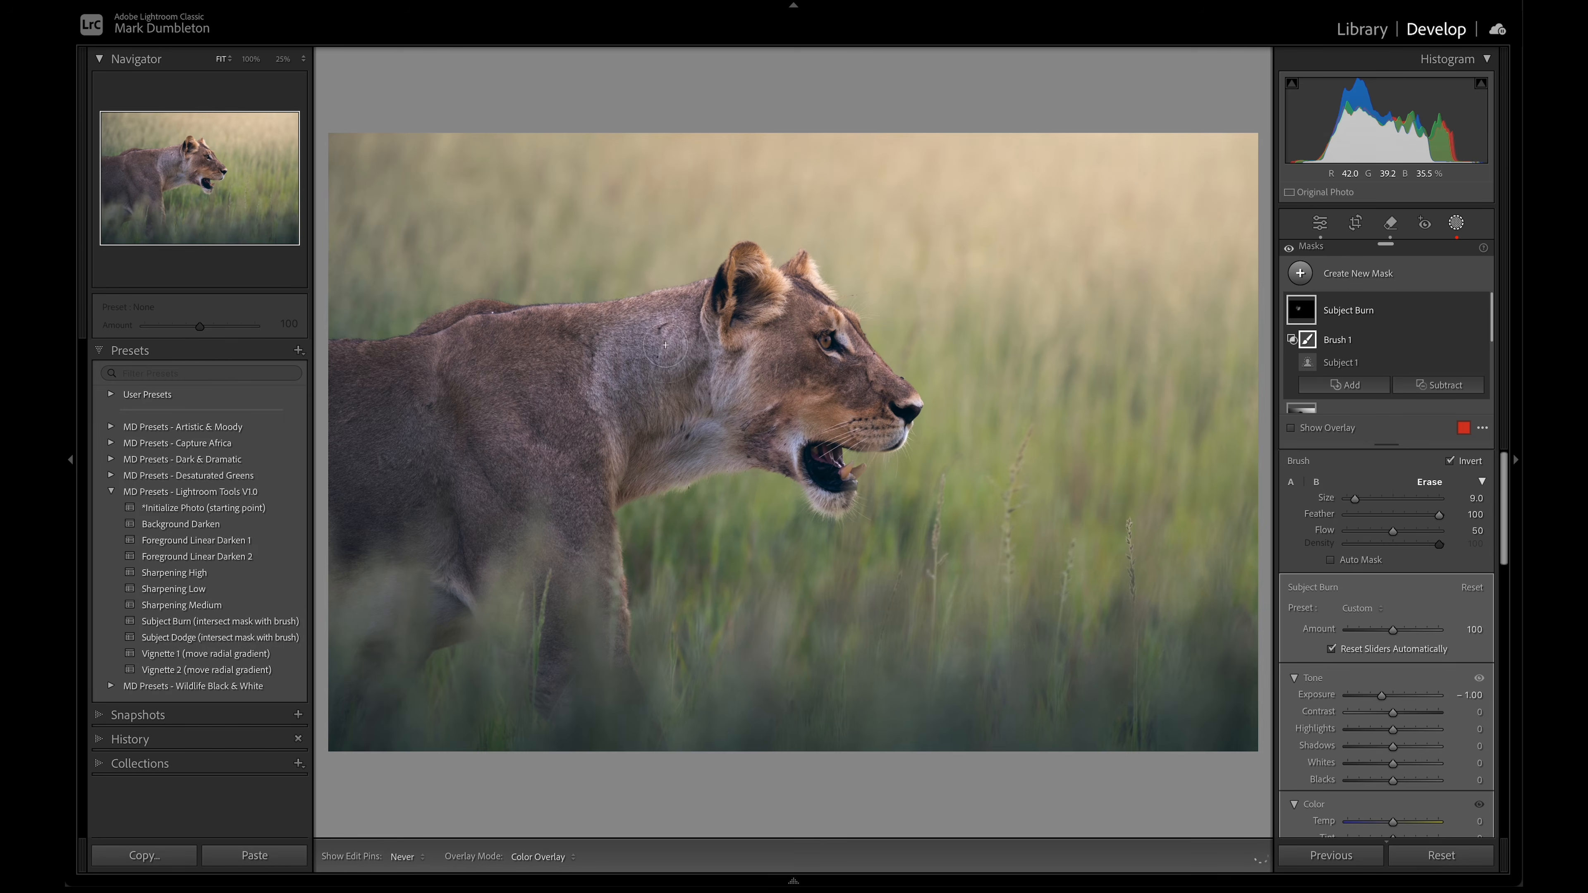
{"action": "key", "text": "h"}
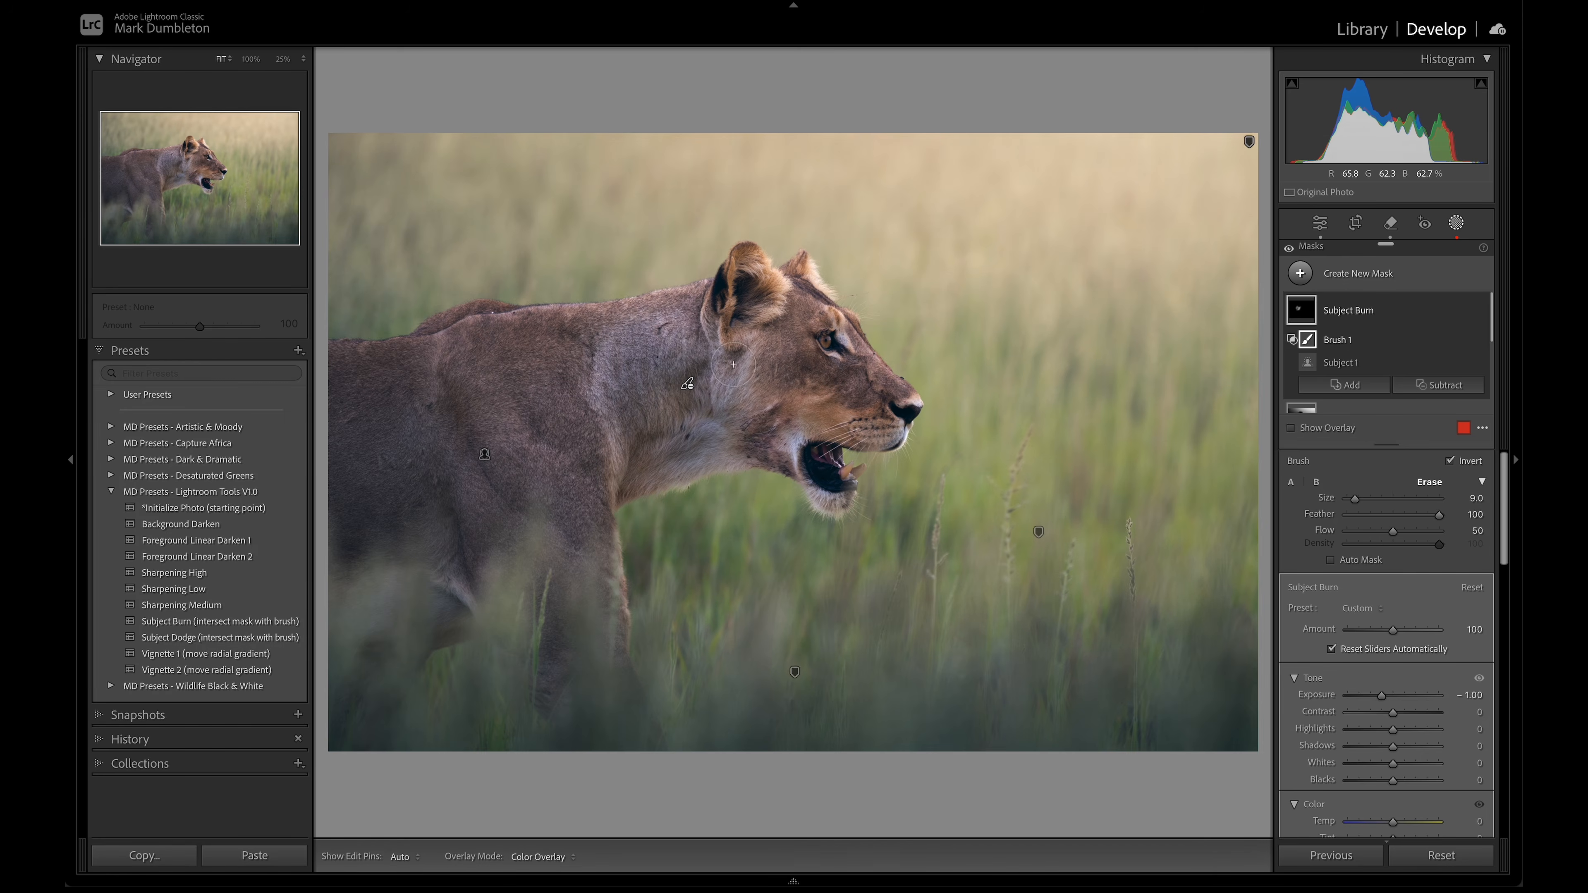
Enlarge the brush to size 20 and burn the lioness's shoulder and body.
{"action": "key", "text": "bracketright"}
{"action": "key", "text": "bracketright"}
{"action": "key", "text": "bracketright"}
{"action": "key", "text": "bracketright"}
{"action": "key", "text": "bracketright"}
{"action": "key", "text": "h"}
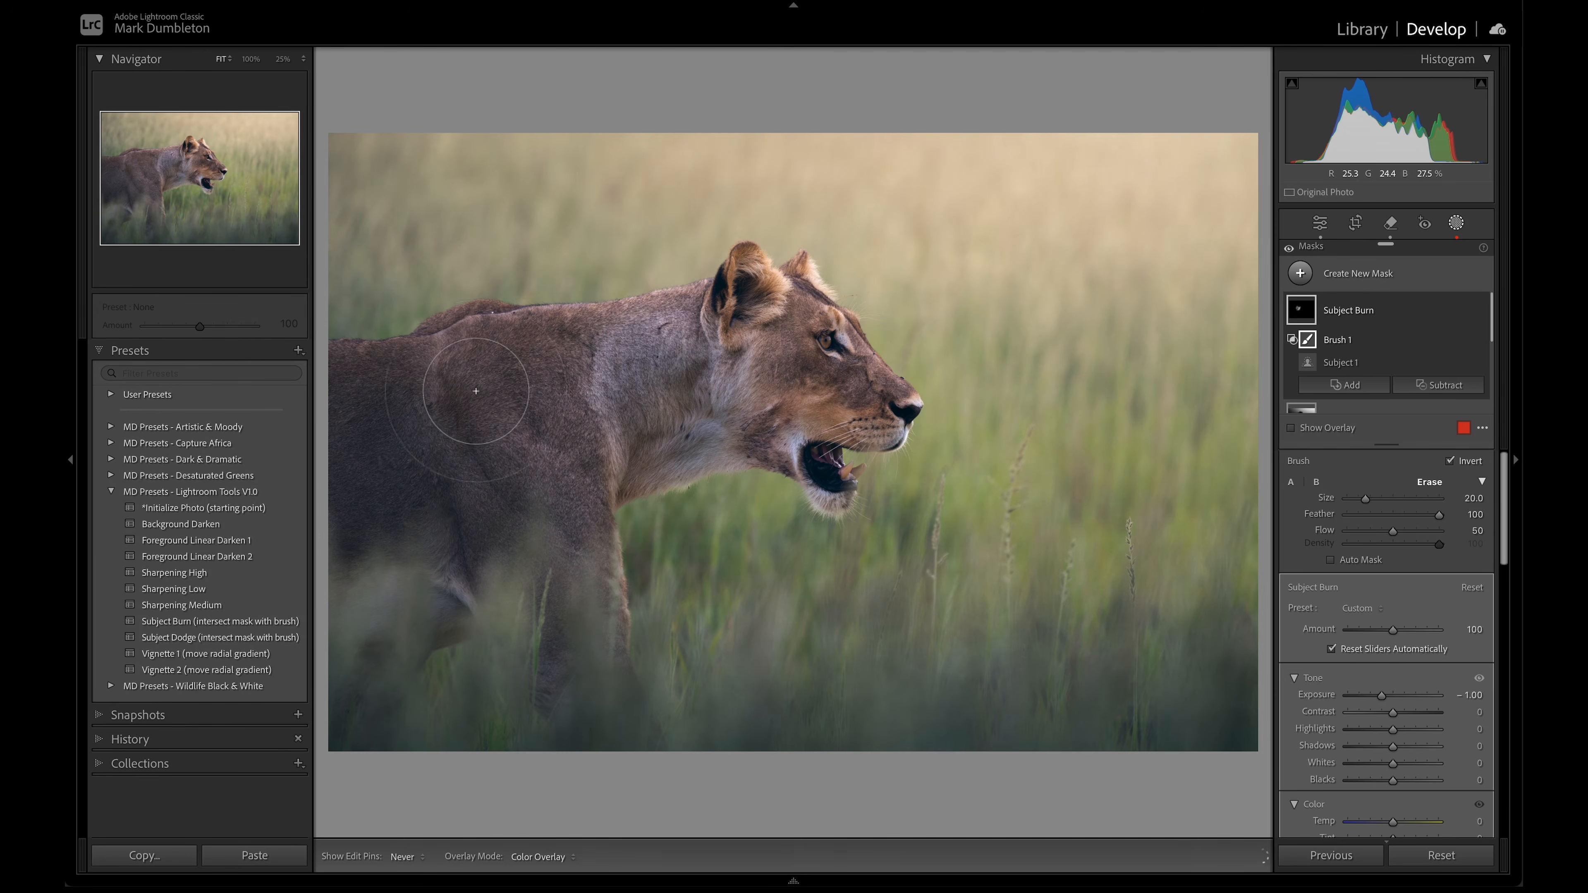
{"action": "key", "text": "h"}
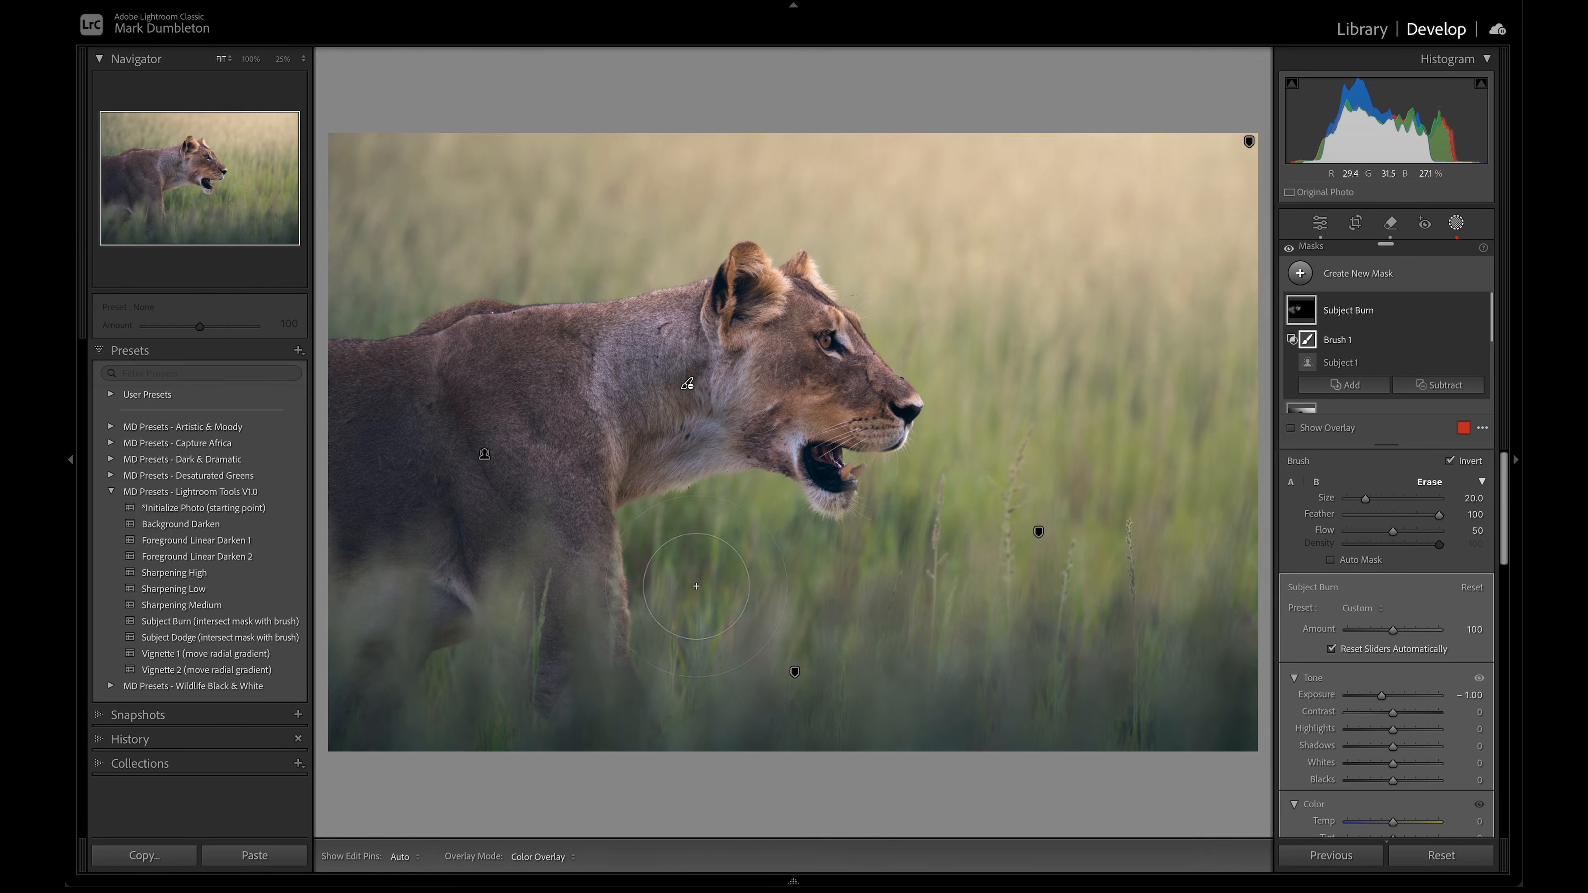
Set the Subject Burn mask's Temp to 17 and compare the photo with the mask off and on.
{"action": "scroll", "coordinate": [1414, 675], "scroll_direction": "down", "scroll_amount": 3}
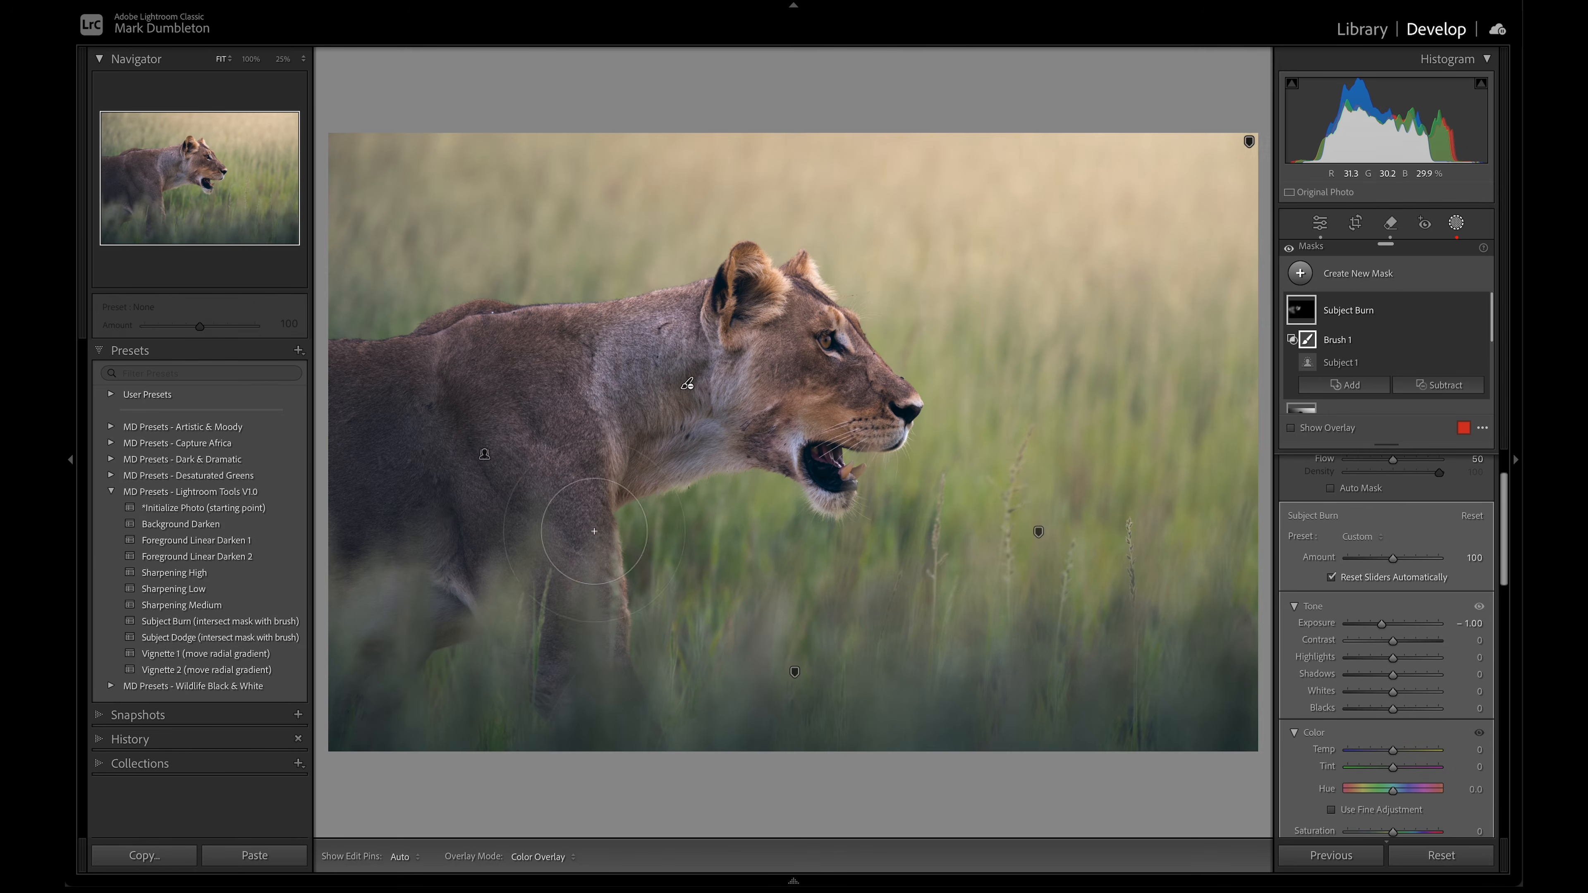
{"action": "left_click_drag", "start_coordinate": [1391, 754], "coordinate": [1393, 754]}
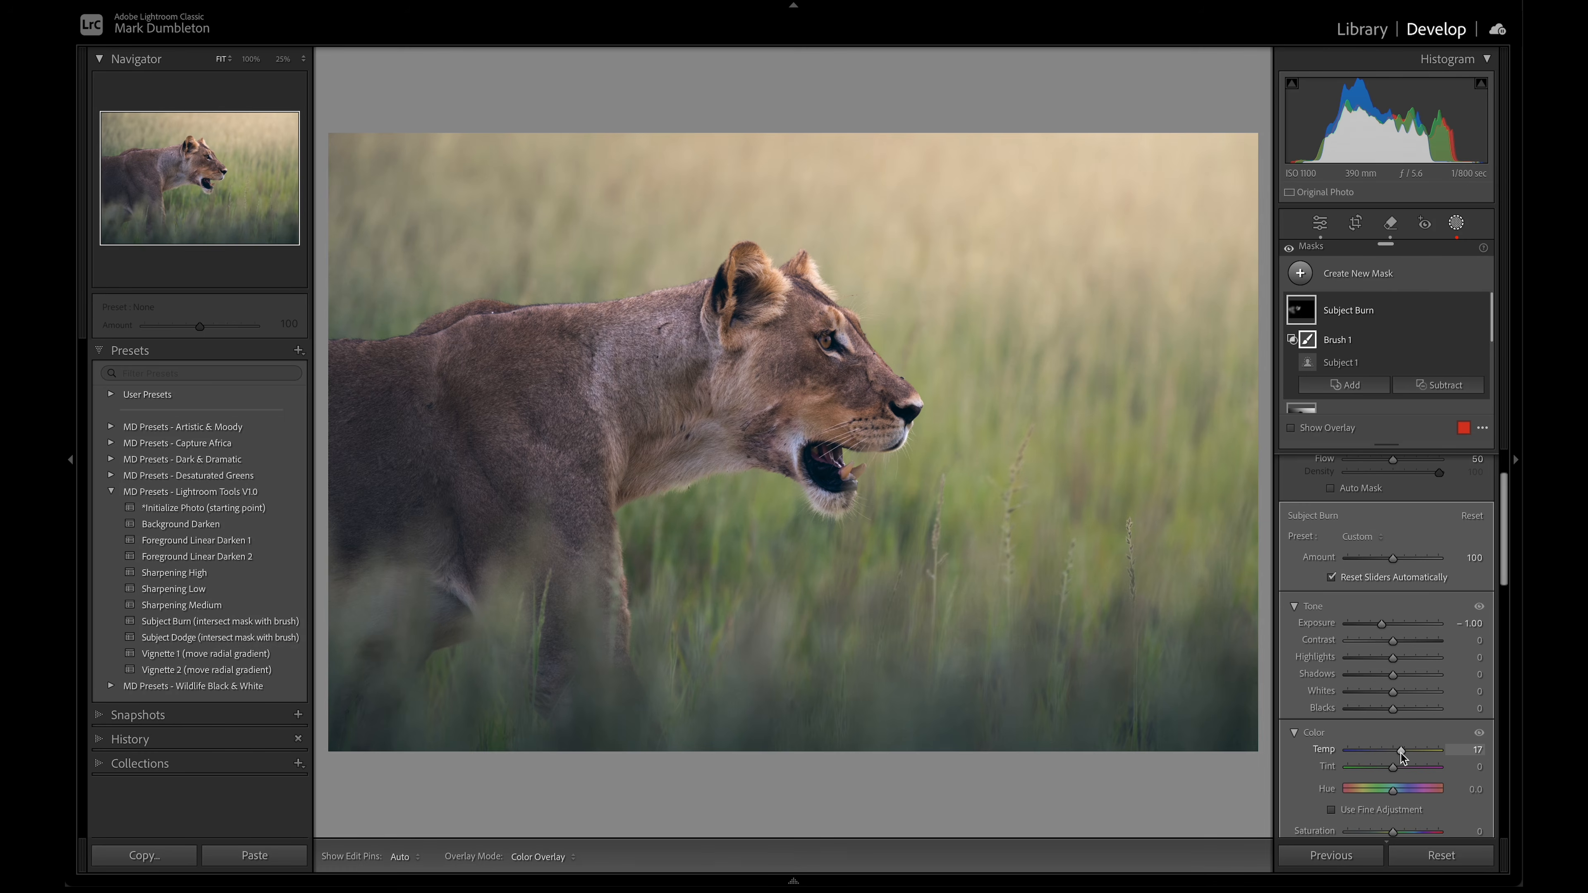
{"action": "left_click", "coordinate": [1481, 310]}
{"action": "left_click", "coordinate": [1480, 309]}
{"action": "left_click", "coordinate": [1481, 309]}
{"action": "left_click", "coordinate": [1481, 310]}
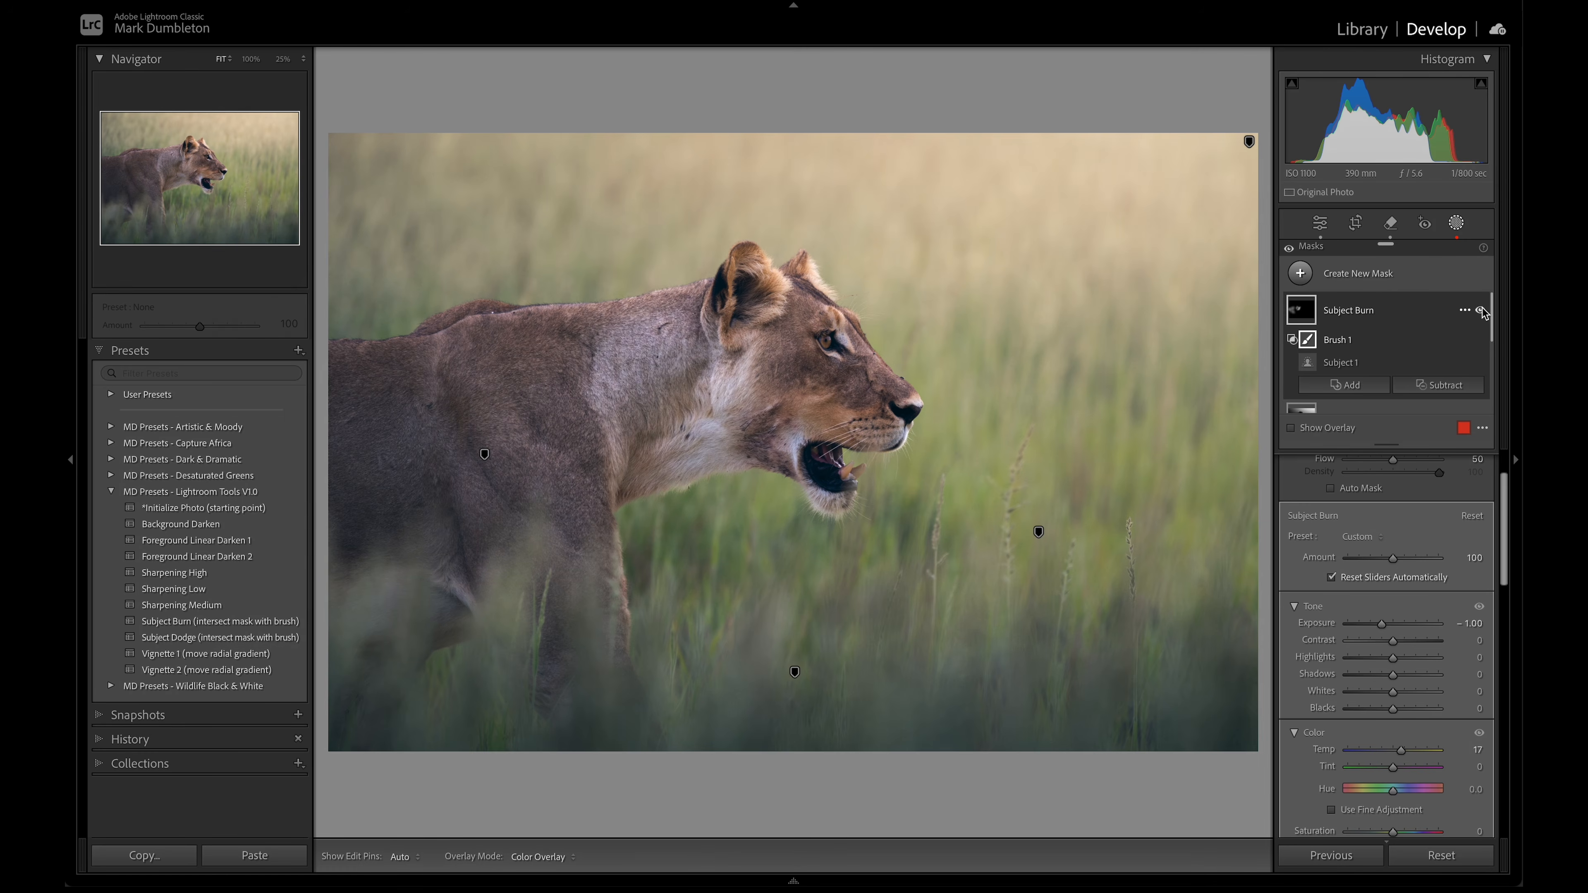
{"action": "left_click", "coordinate": [1480, 309]}
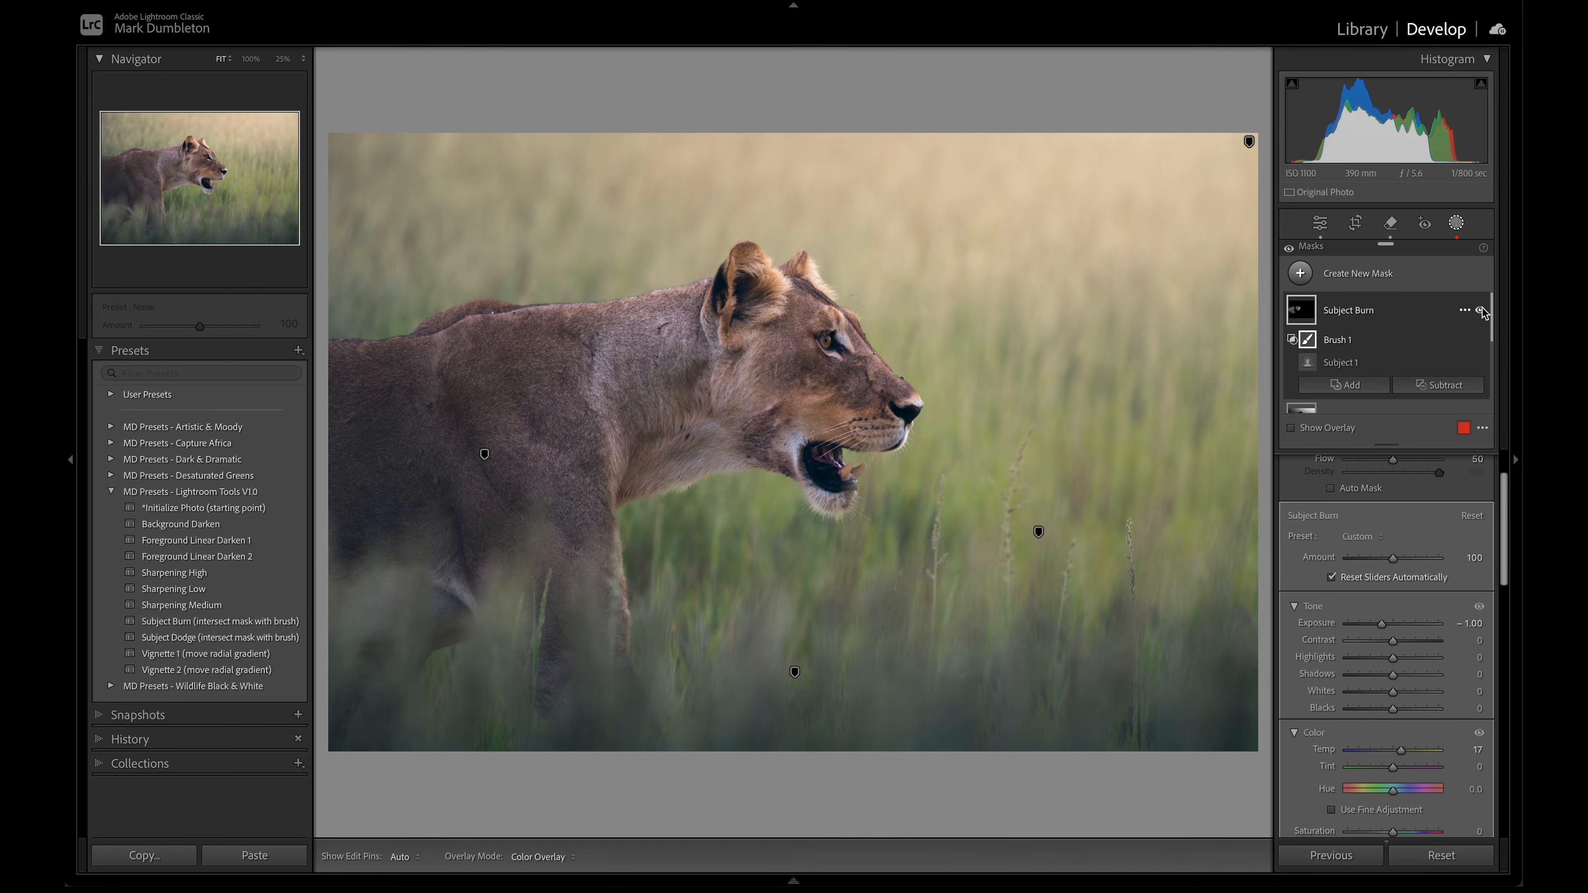
{"action": "left_click", "coordinate": [1481, 309]}
{"action": "left_click", "coordinate": [1480, 310]}
At 200% zoom, burn the pale fur around the corner of the lioness's mouth and lower jaw with a smaller brush.
{"action": "key", "text": "super+minus"}
{"action": "key", "text": "super+equal"}
{"action": "left_click", "coordinate": [303, 58]}
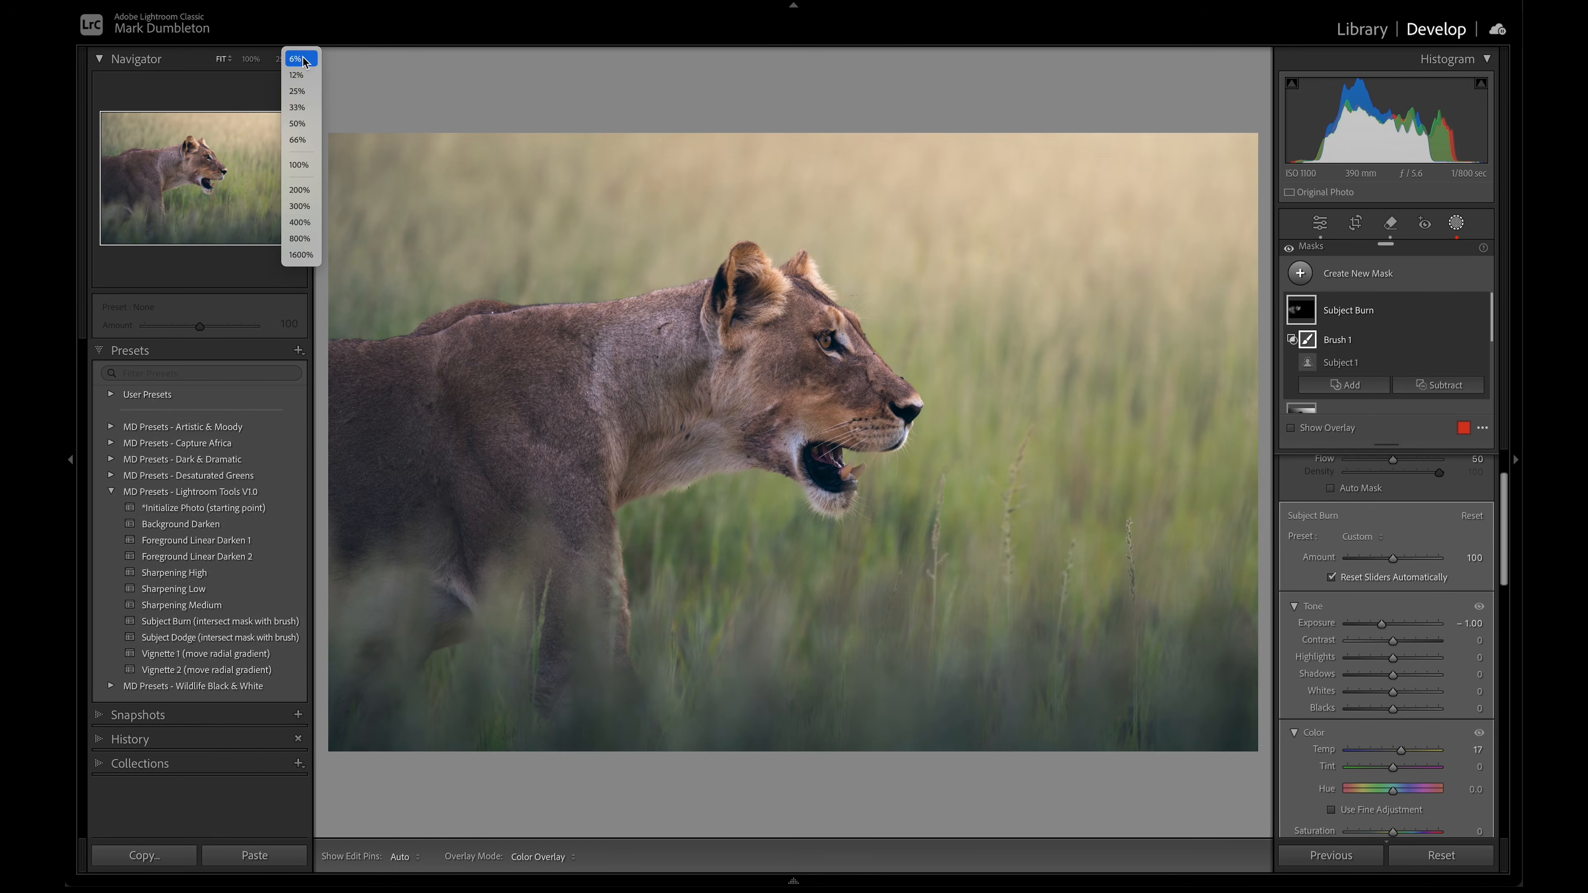
{"action": "left_click", "coordinate": [302, 194]}
{"action": "left_click_drag", "start_coordinate": [625, 652], "coordinate": [895, 242]}
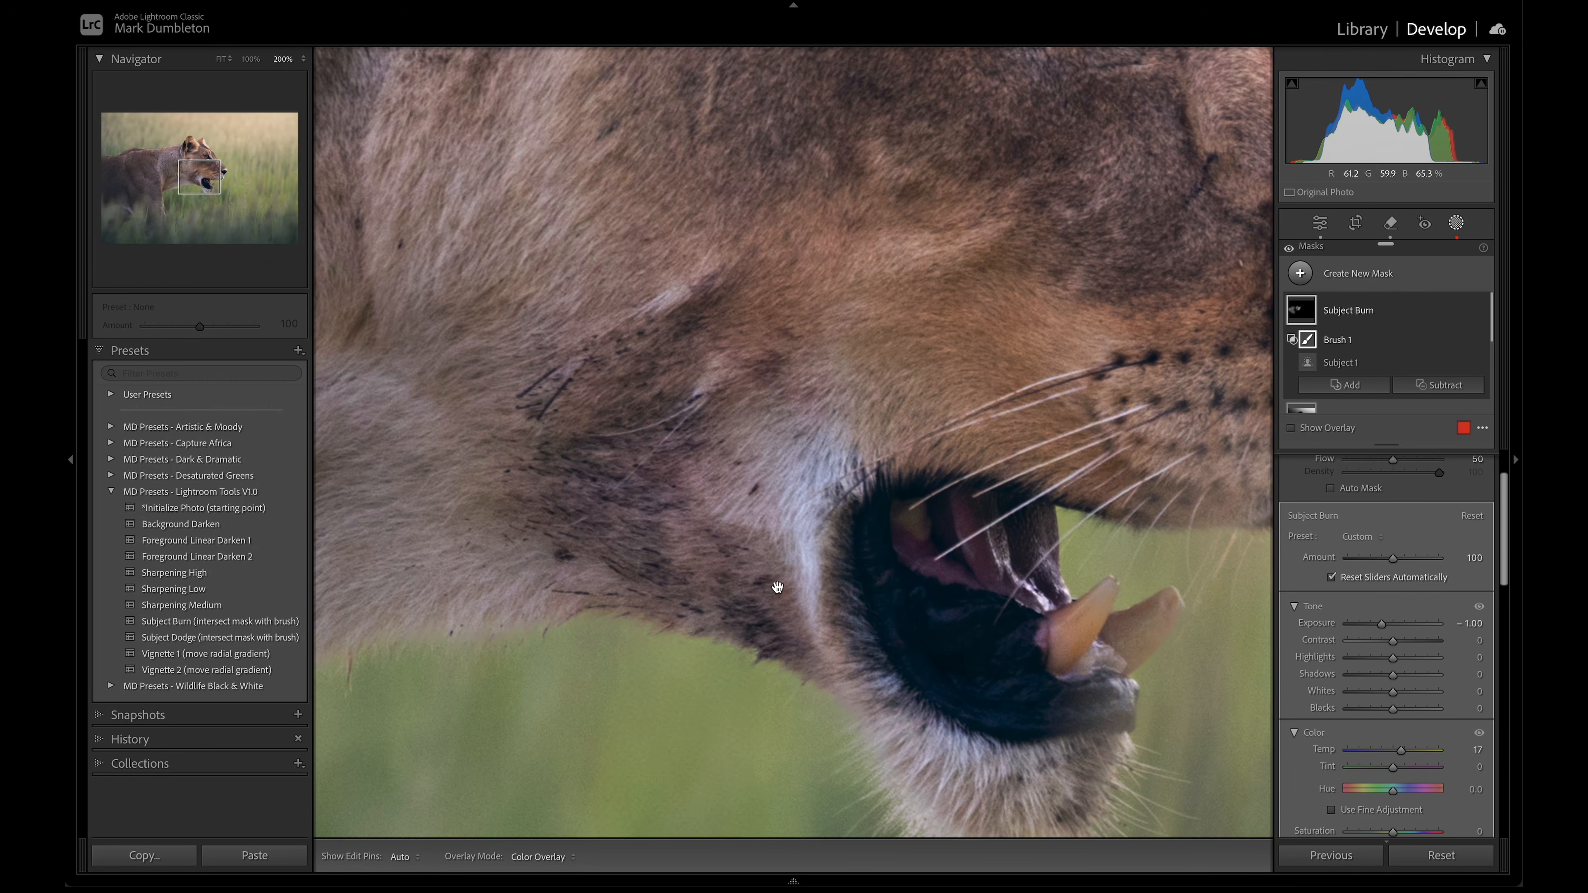
{"action": "left_click_drag", "start_coordinate": [777, 587], "coordinate": [730, 427]}
{"action": "key", "text": "super+minus"}
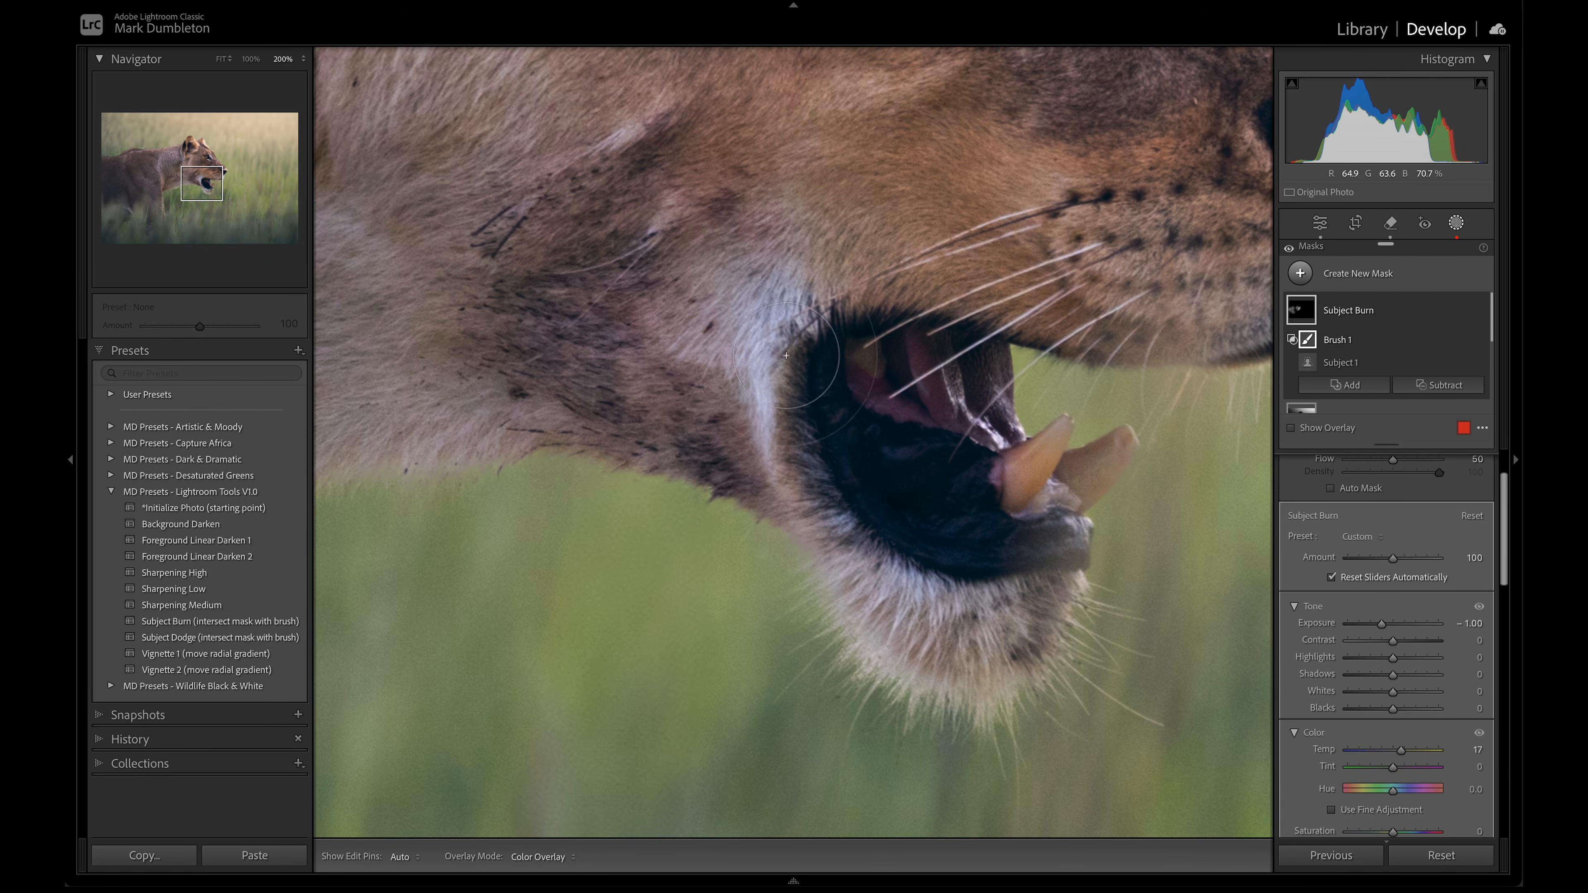
{"action": "key", "text": "super+minus"}
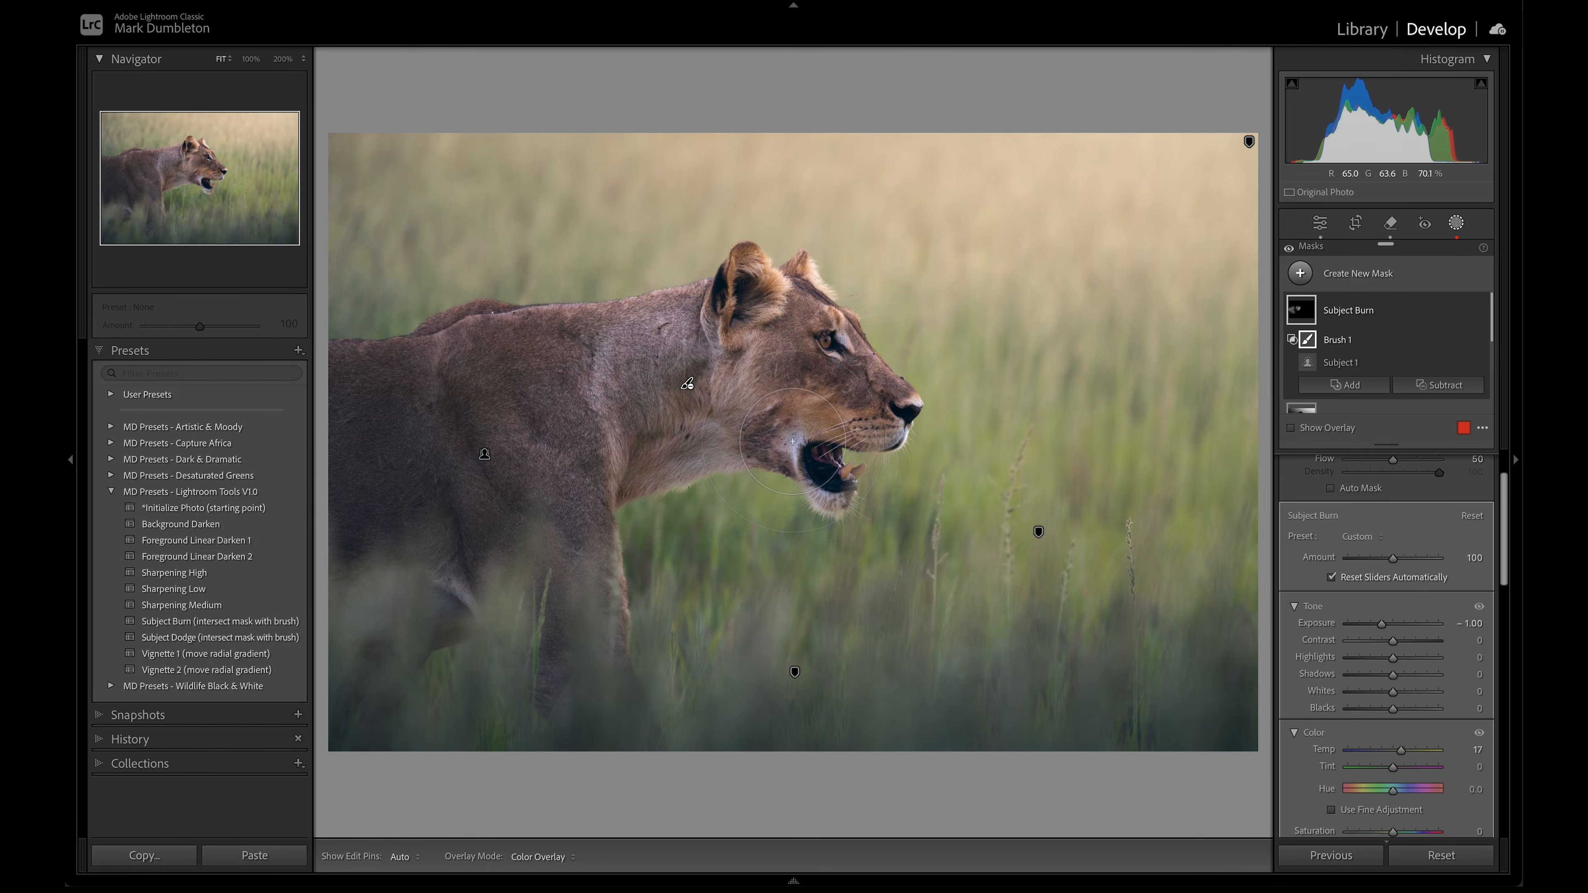
{"action": "key", "text": "super+equal"}
{"action": "scroll", "coordinate": [787, 341], "scroll_direction": "down", "scroll_amount": 5}
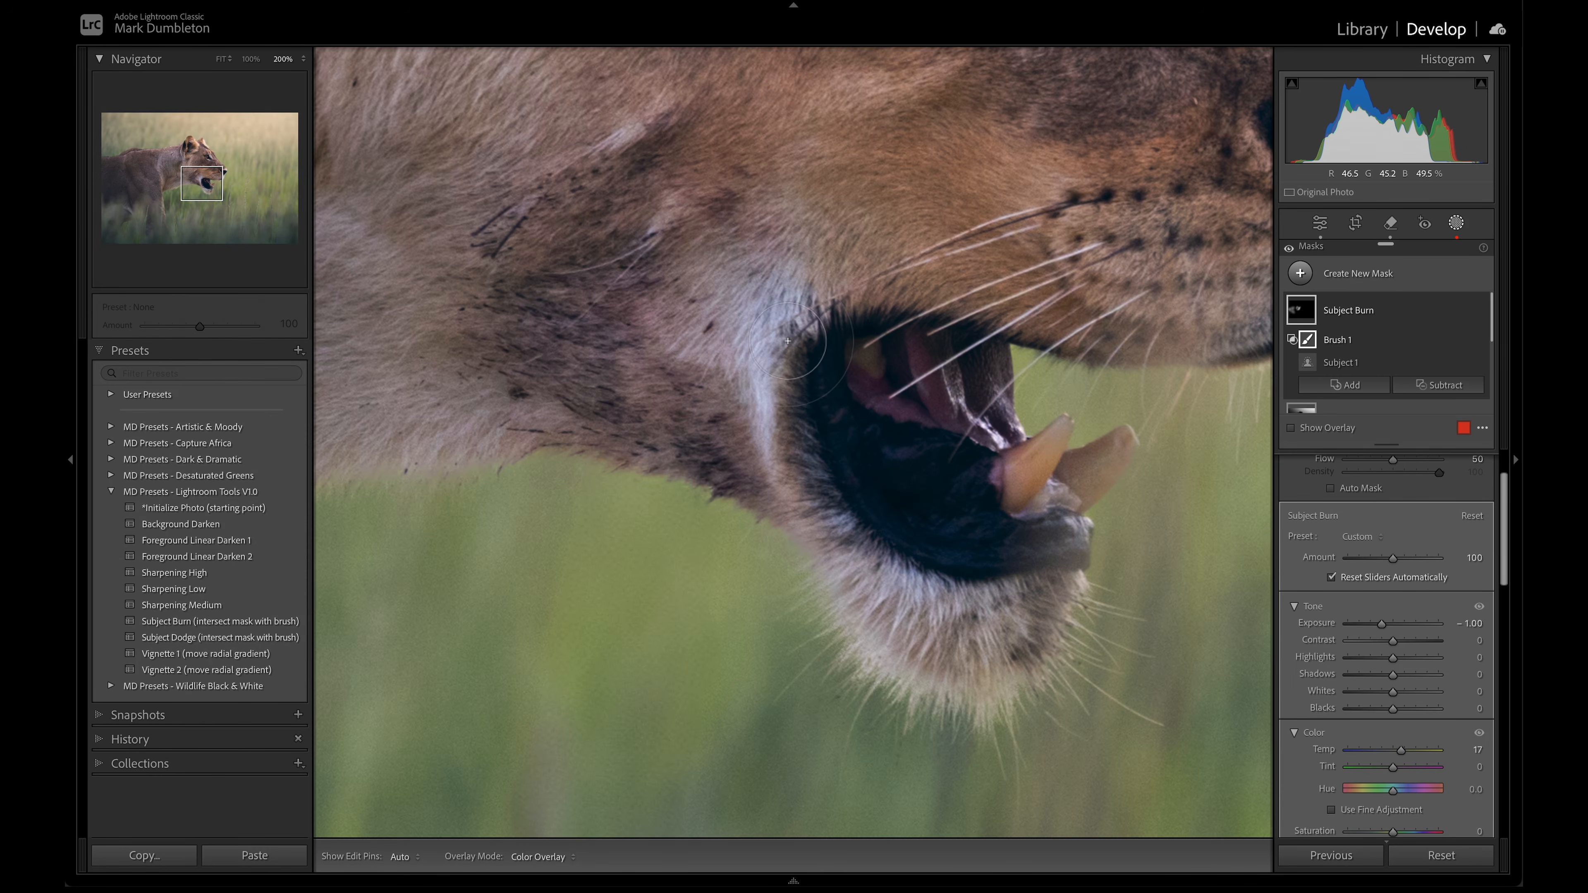
{"action": "mouse_move", "coordinate": [783, 286]}
{"action": "left_mouse_down"}
{"action": "mouse_move", "coordinate": [748, 384]}
{"action": "mouse_move", "coordinate": [759, 439]}
{"action": "mouse_move", "coordinate": [749, 350]}
{"action": "mouse_move", "coordinate": [788, 291]}
{"action": "left_mouse_up"}
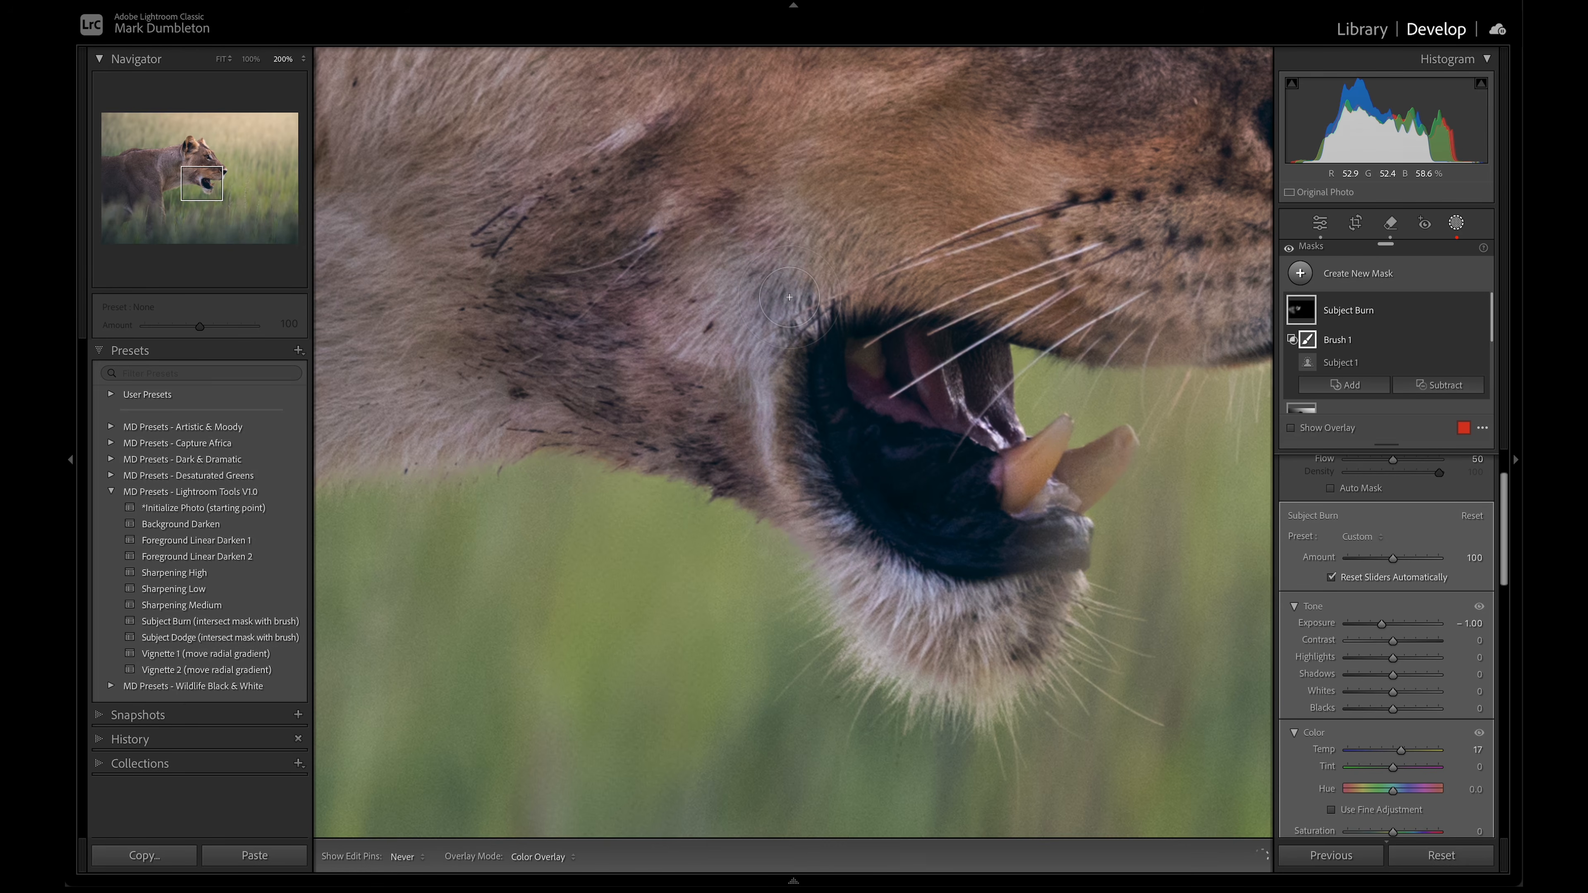
{"action": "mouse_move", "coordinate": [947, 628]}
{"action": "left_mouse_down"}
{"action": "mouse_move", "coordinate": [879, 594]}
{"action": "mouse_move", "coordinate": [996, 635]}
{"action": "mouse_move", "coordinate": [856, 532]}
{"action": "left_mouse_up"}
{"action": "mouse_move", "coordinate": [761, 366]}
{"action": "left_mouse_down"}
{"action": "mouse_move", "coordinate": [770, 434]}
{"action": "mouse_move", "coordinate": [785, 301]}
{"action": "mouse_move", "coordinate": [692, 345]}
{"action": "mouse_move", "coordinate": [728, 356]}
{"action": "left_mouse_up"}
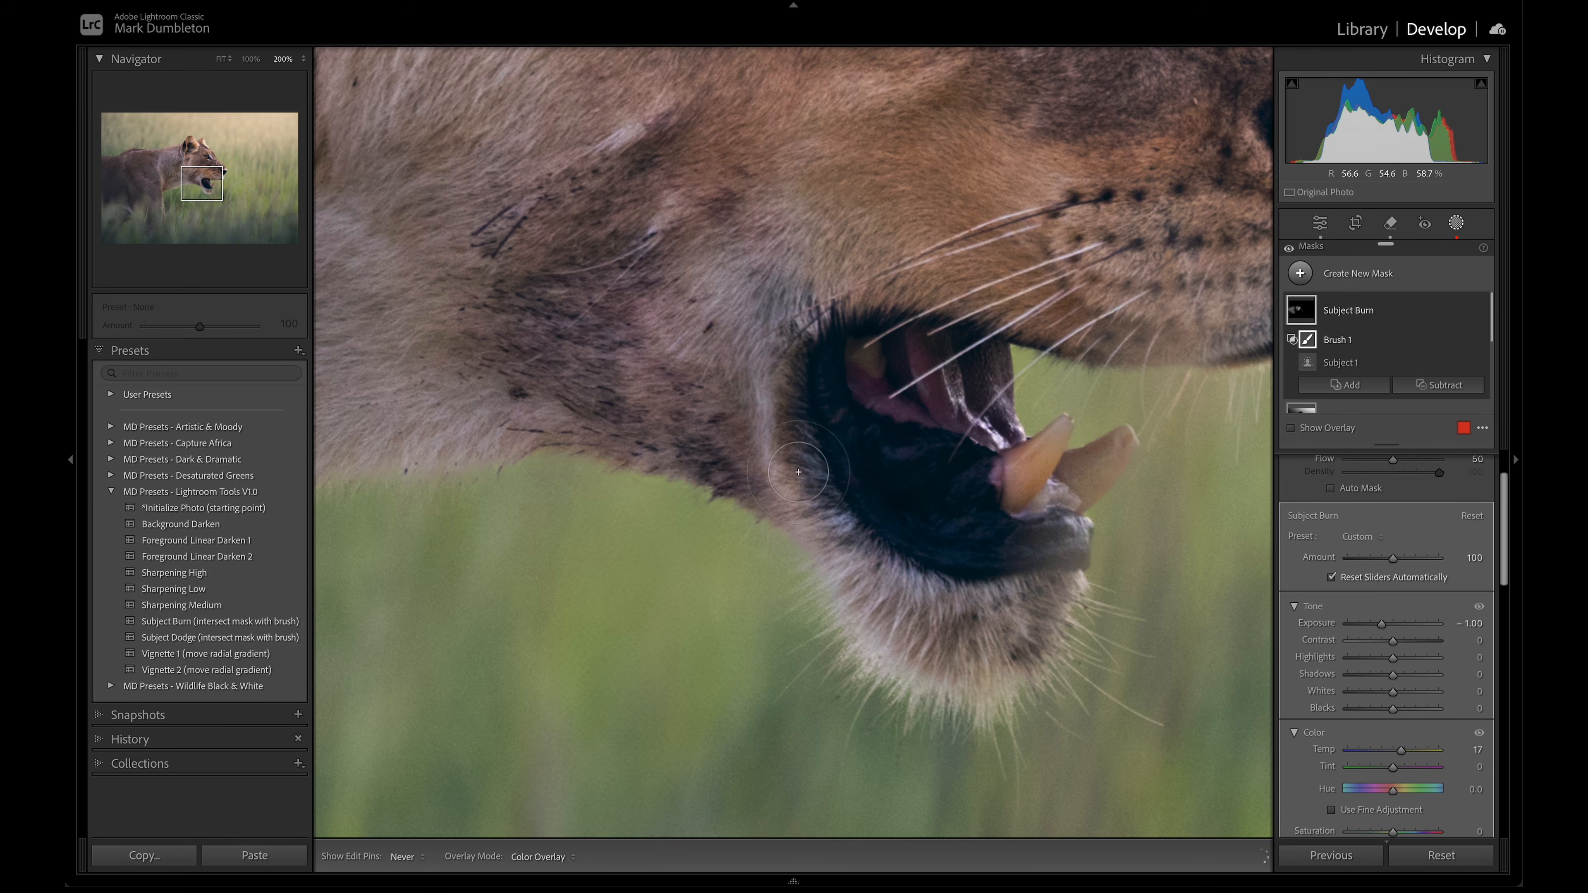
Compare the whole photo with the Subject Burn mask off and on.
{"action": "key", "text": "z"}
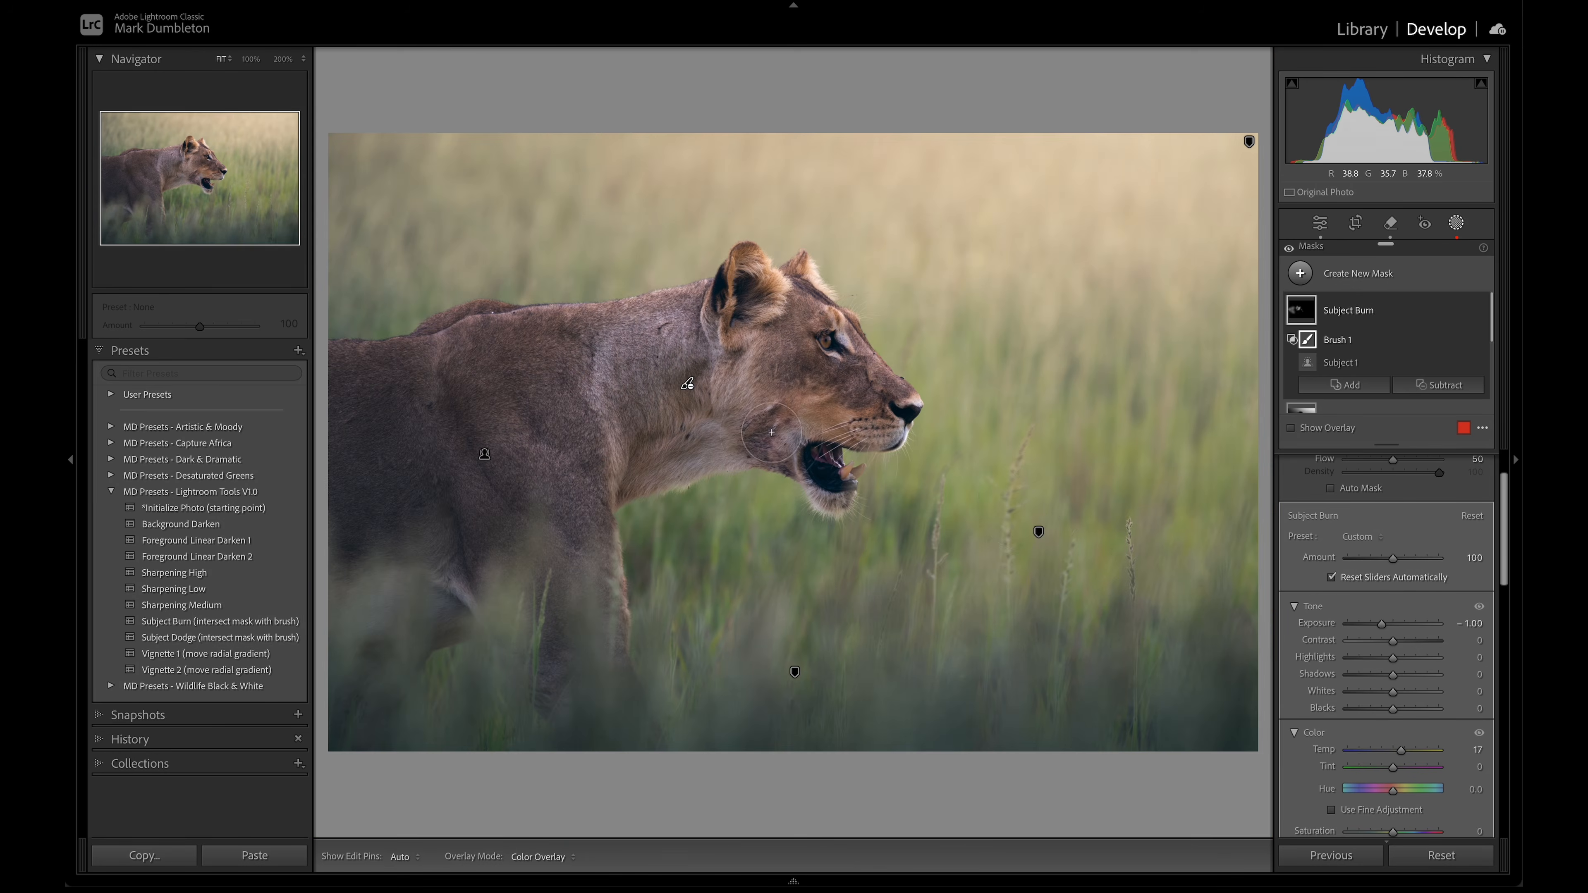
{"action": "left_click", "coordinate": [1481, 311]}
{"action": "left_click", "coordinate": [1481, 311]}
Burn the bright fur on the lioness's nose and muzzle, then check the Subject Burn mask's effect on the full photo.
{"action": "key", "text": "z"}
{"action": "left_click_drag", "start_coordinate": [1052, 269], "coordinate": [500, 544]}
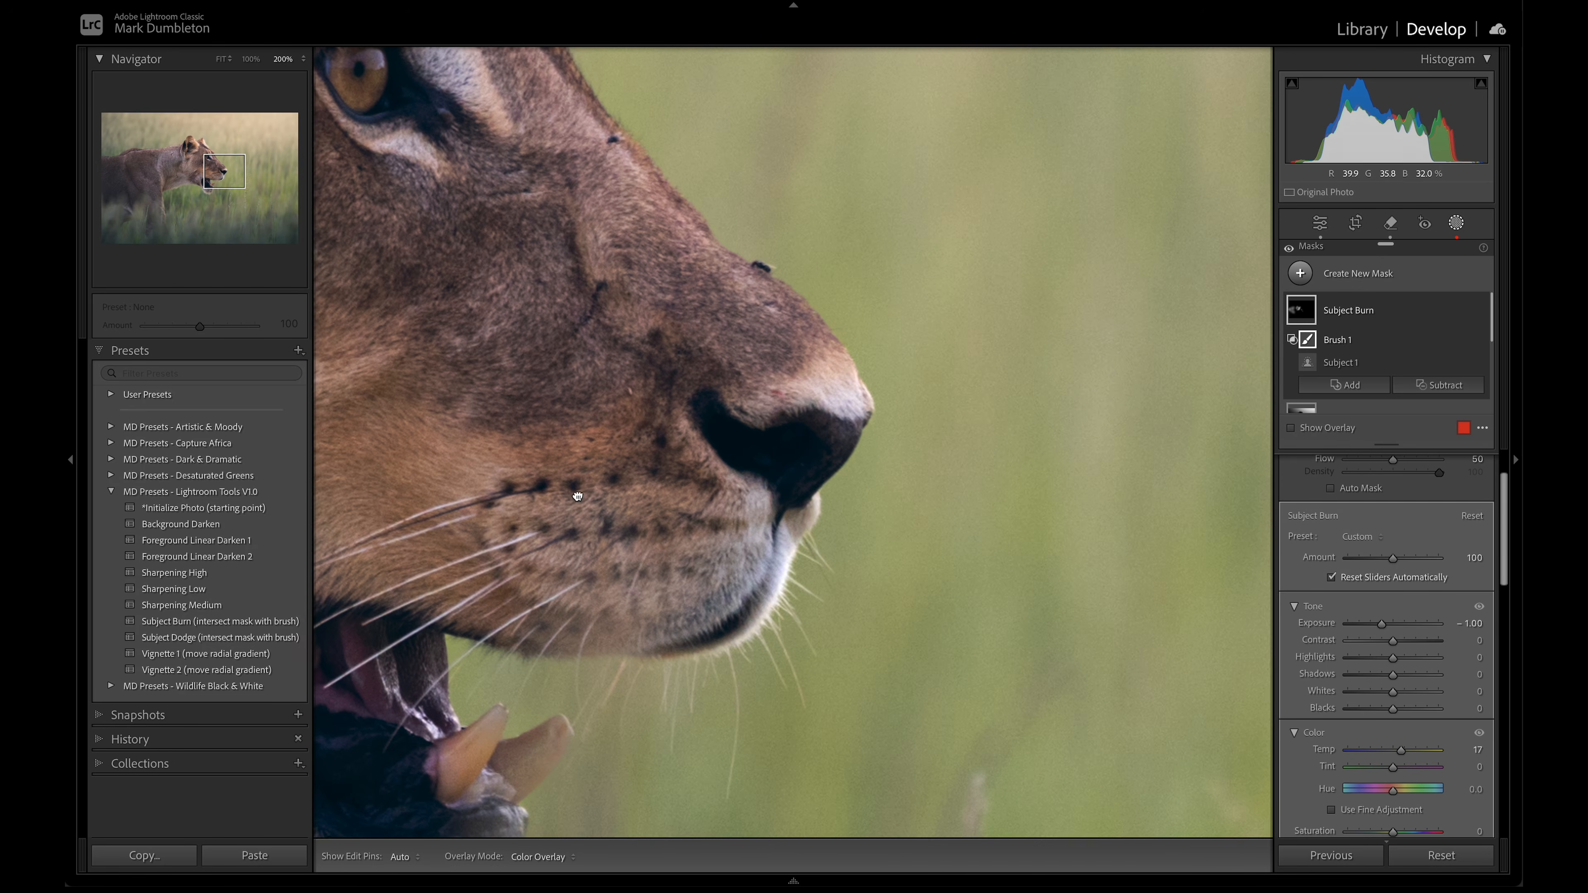
{"action": "scroll", "coordinate": [838, 411], "scroll_direction": "down", "scroll_amount": 4}
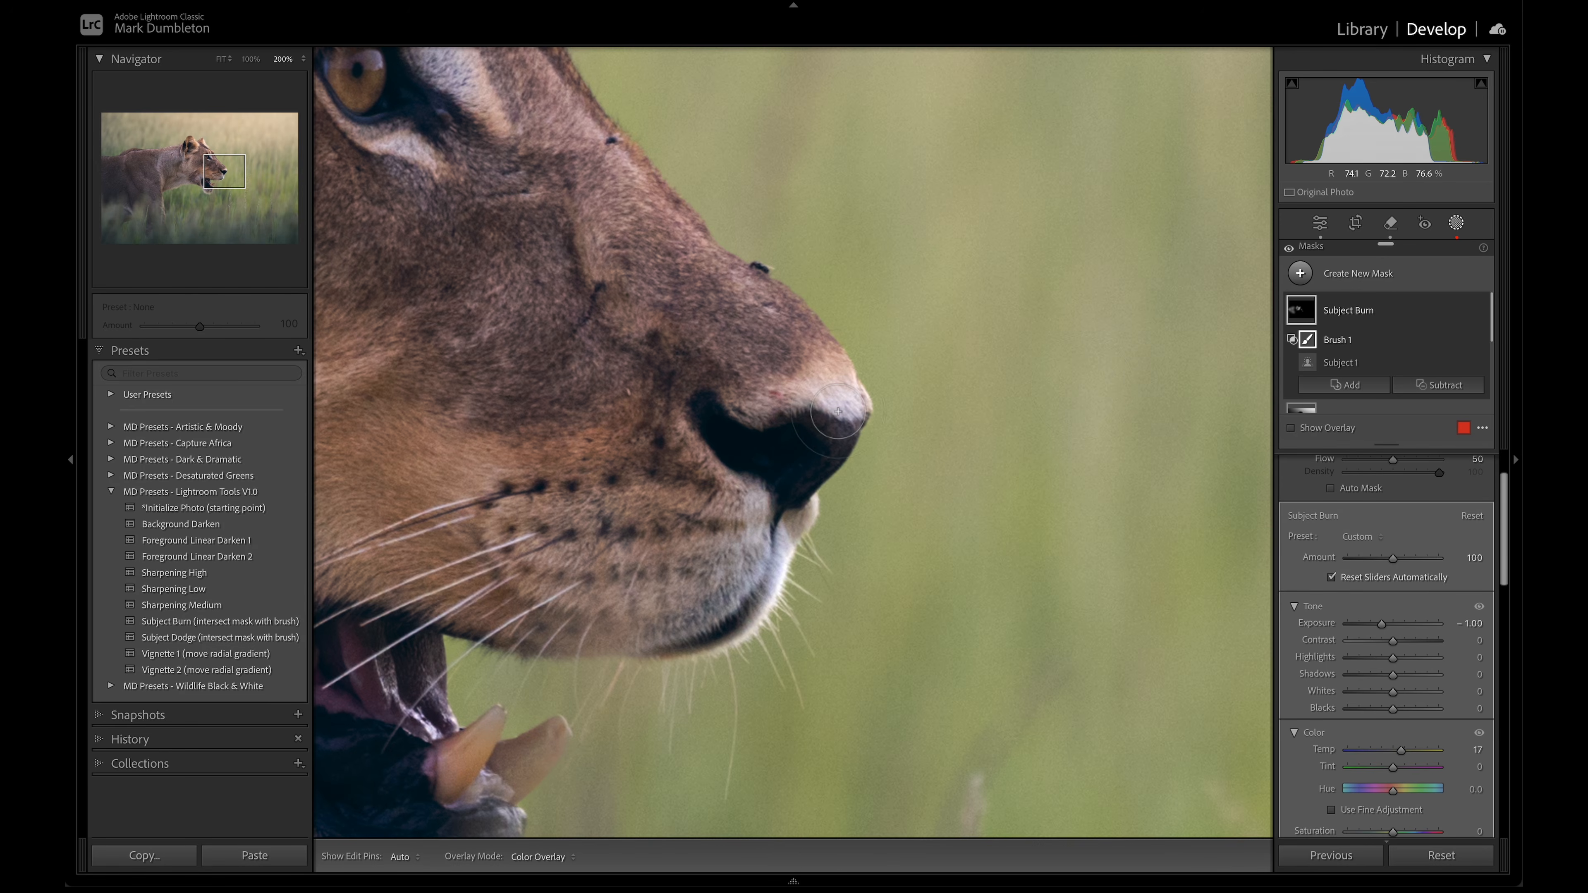
{"action": "mouse_move", "coordinate": [842, 405]}
{"action": "left_mouse_down"}
{"action": "mouse_move", "coordinate": [770, 399]}
{"action": "mouse_move", "coordinate": [845, 395]}
{"action": "left_mouse_up"}
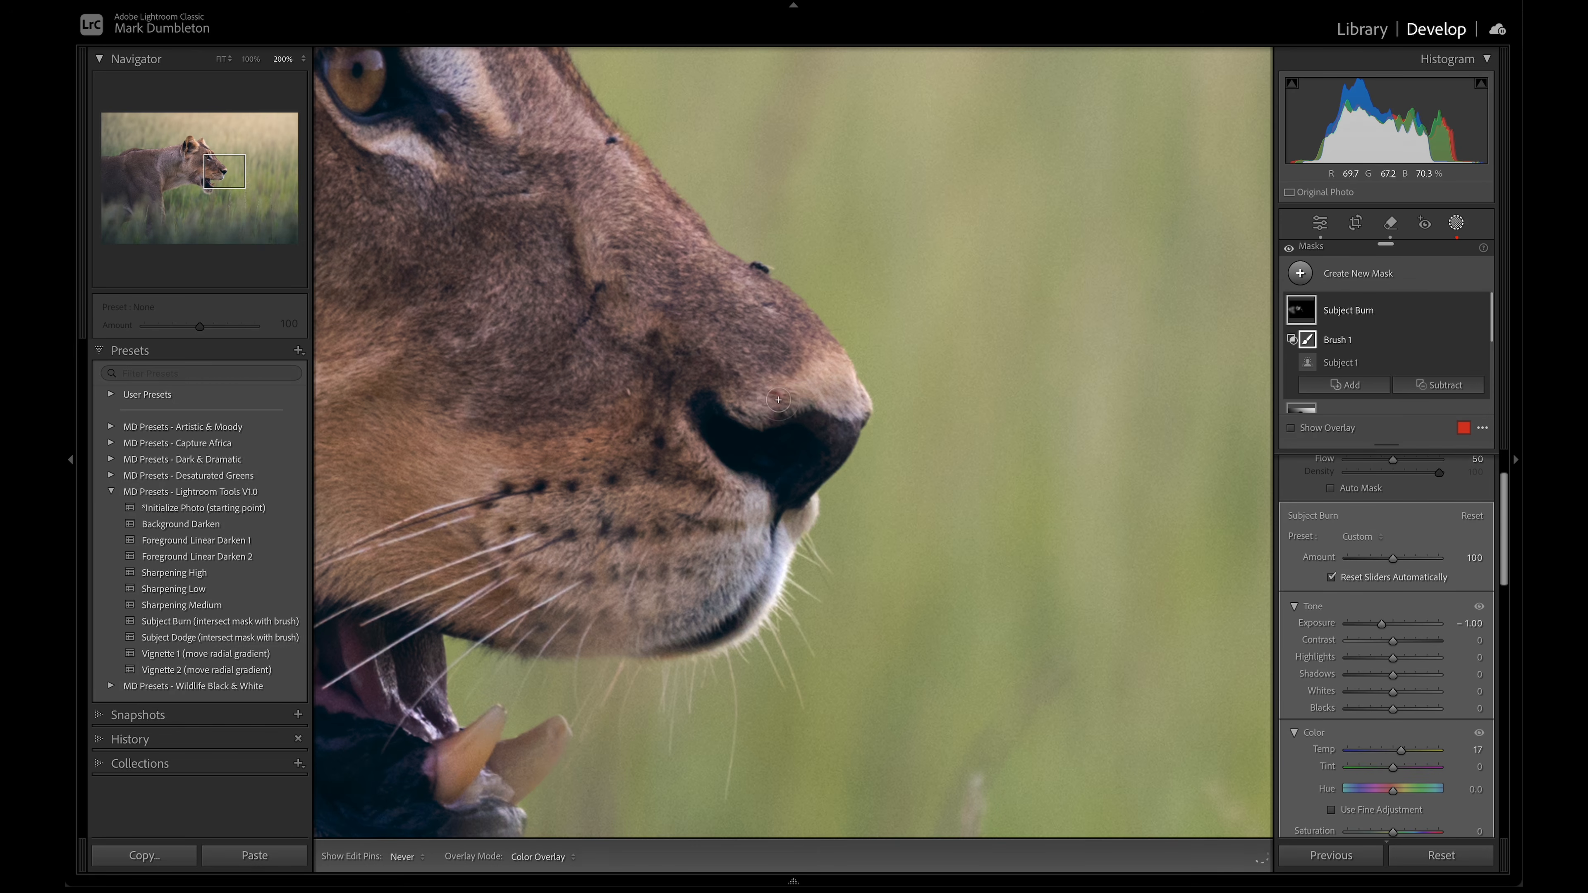
{"action": "left_click_drag", "start_coordinate": [651, 299], "coordinate": [811, 210]}
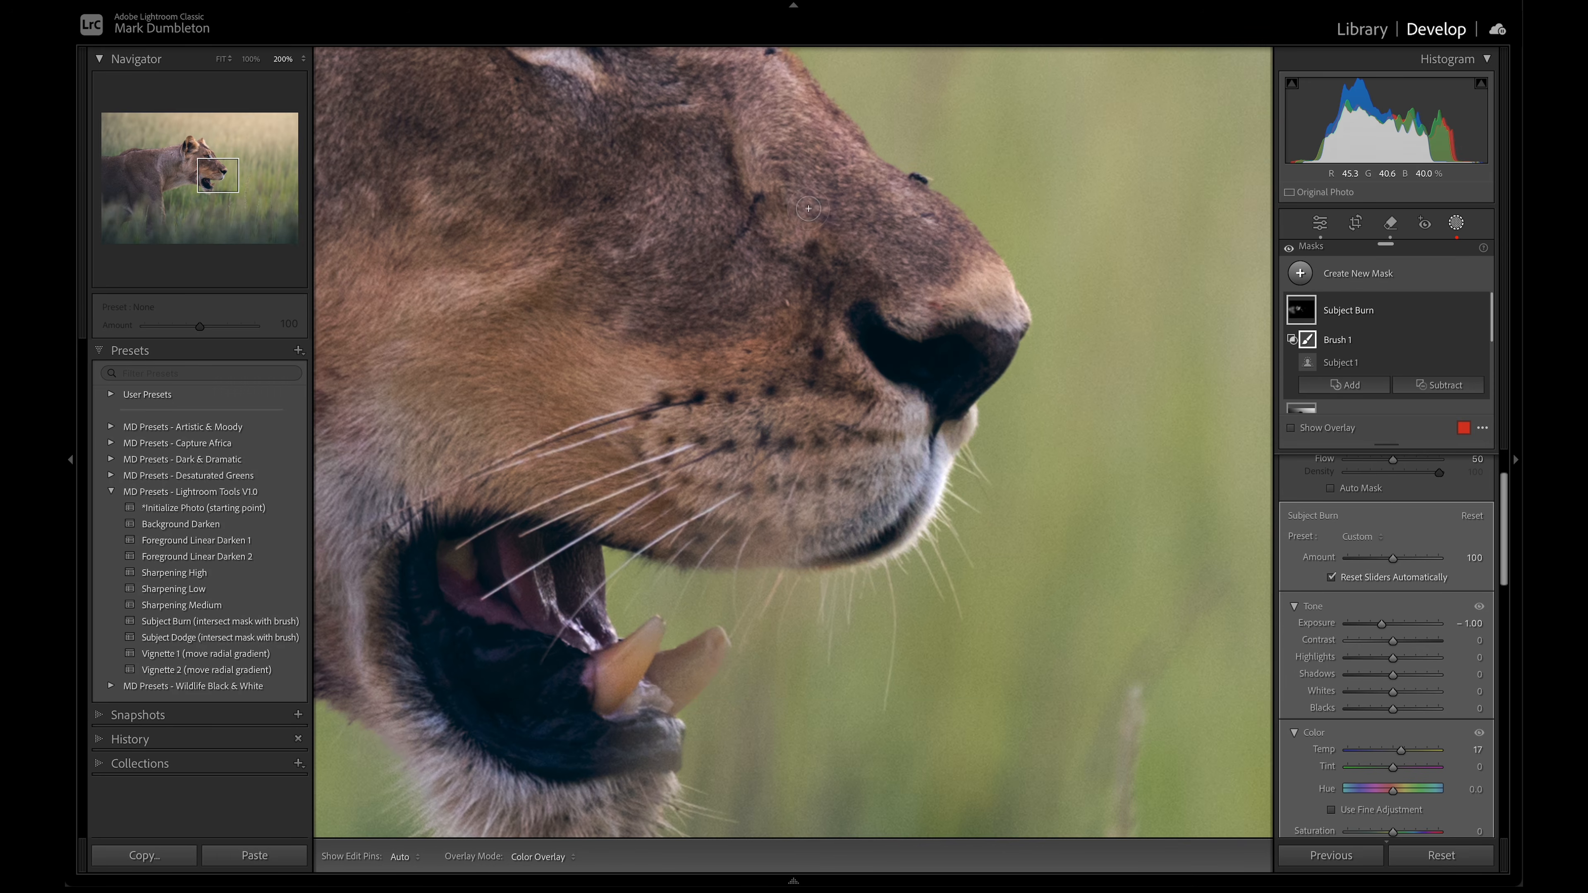
{"action": "mouse_move", "coordinate": [950, 431]}
{"action": "left_mouse_down"}
{"action": "mouse_move", "coordinate": [929, 494]}
{"action": "mouse_move", "coordinate": [939, 446]}
{"action": "left_mouse_up"}
{"action": "left_click_drag", "start_coordinate": [776, 370], "coordinate": [882, 607]}
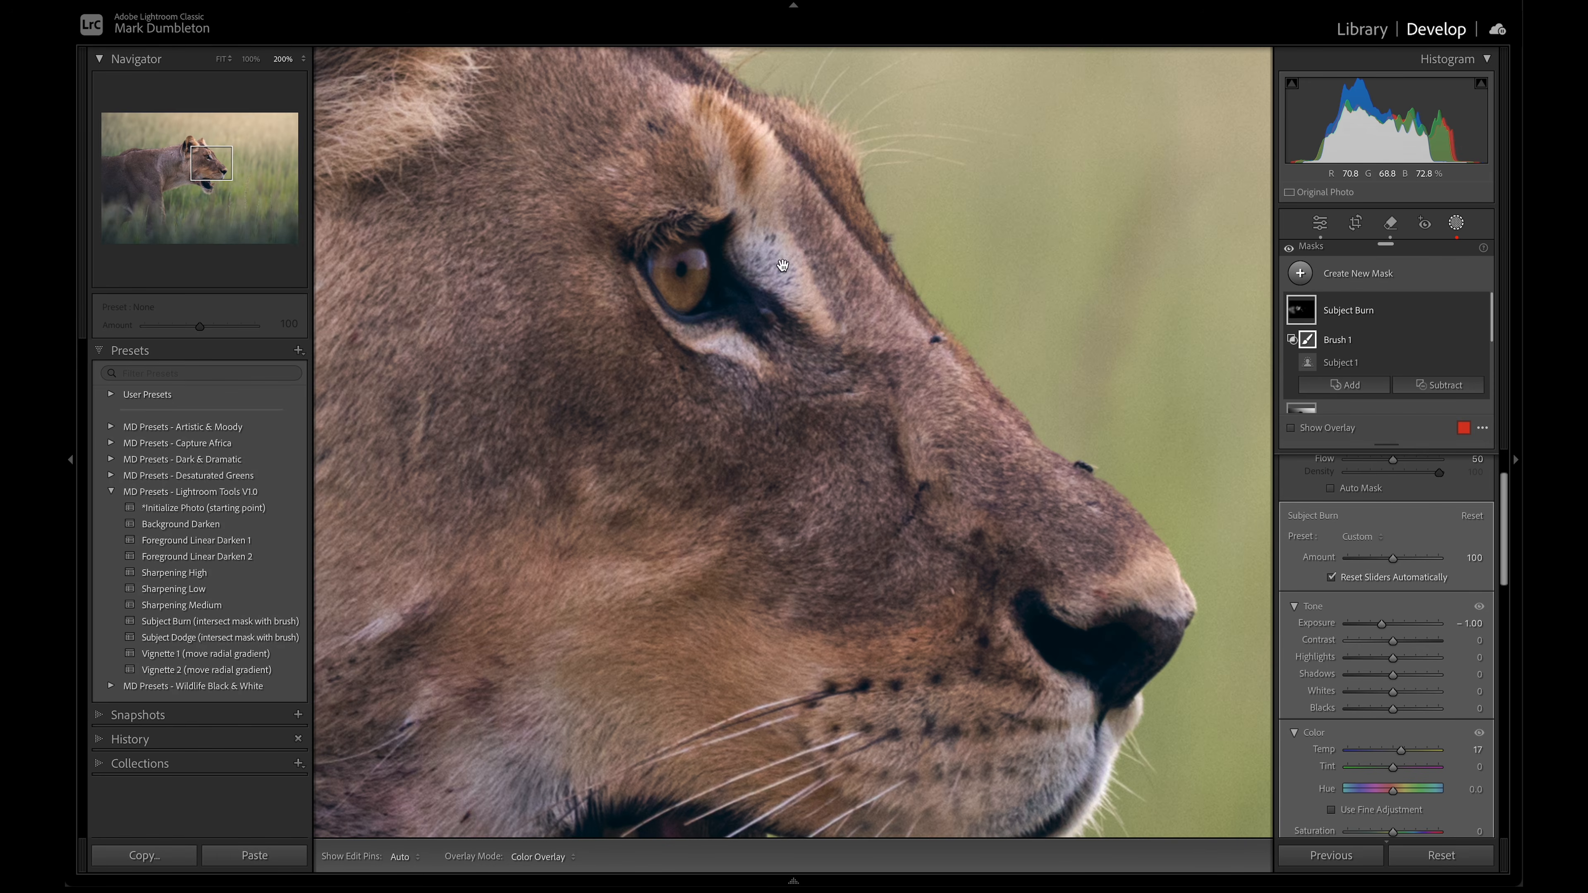
{"action": "key", "text": "z"}
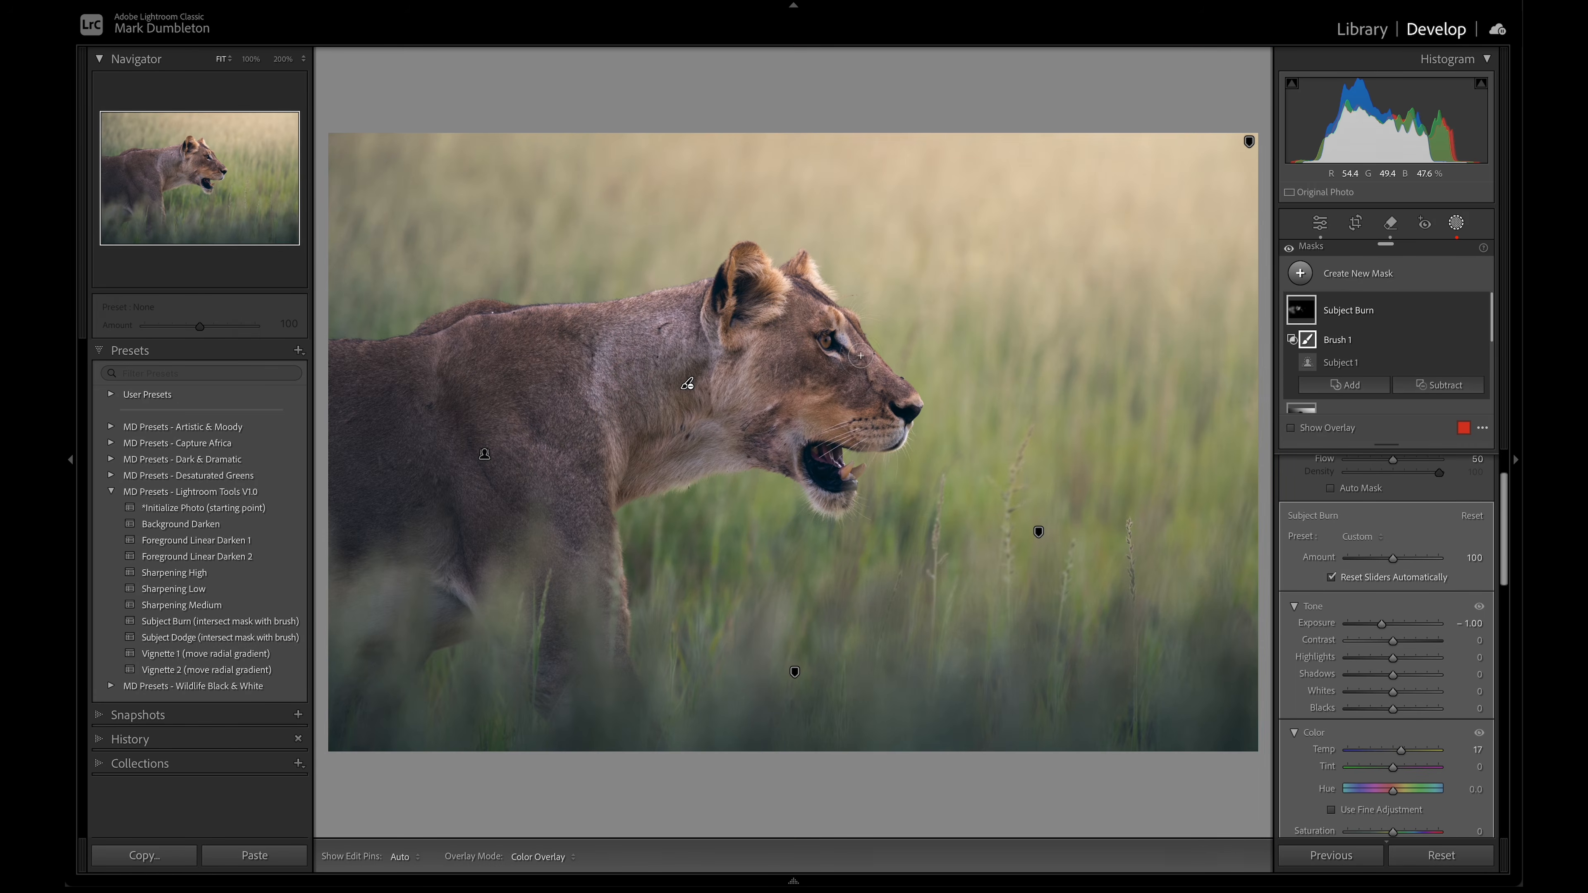
{"action": "left_click", "coordinate": [1480, 310]}
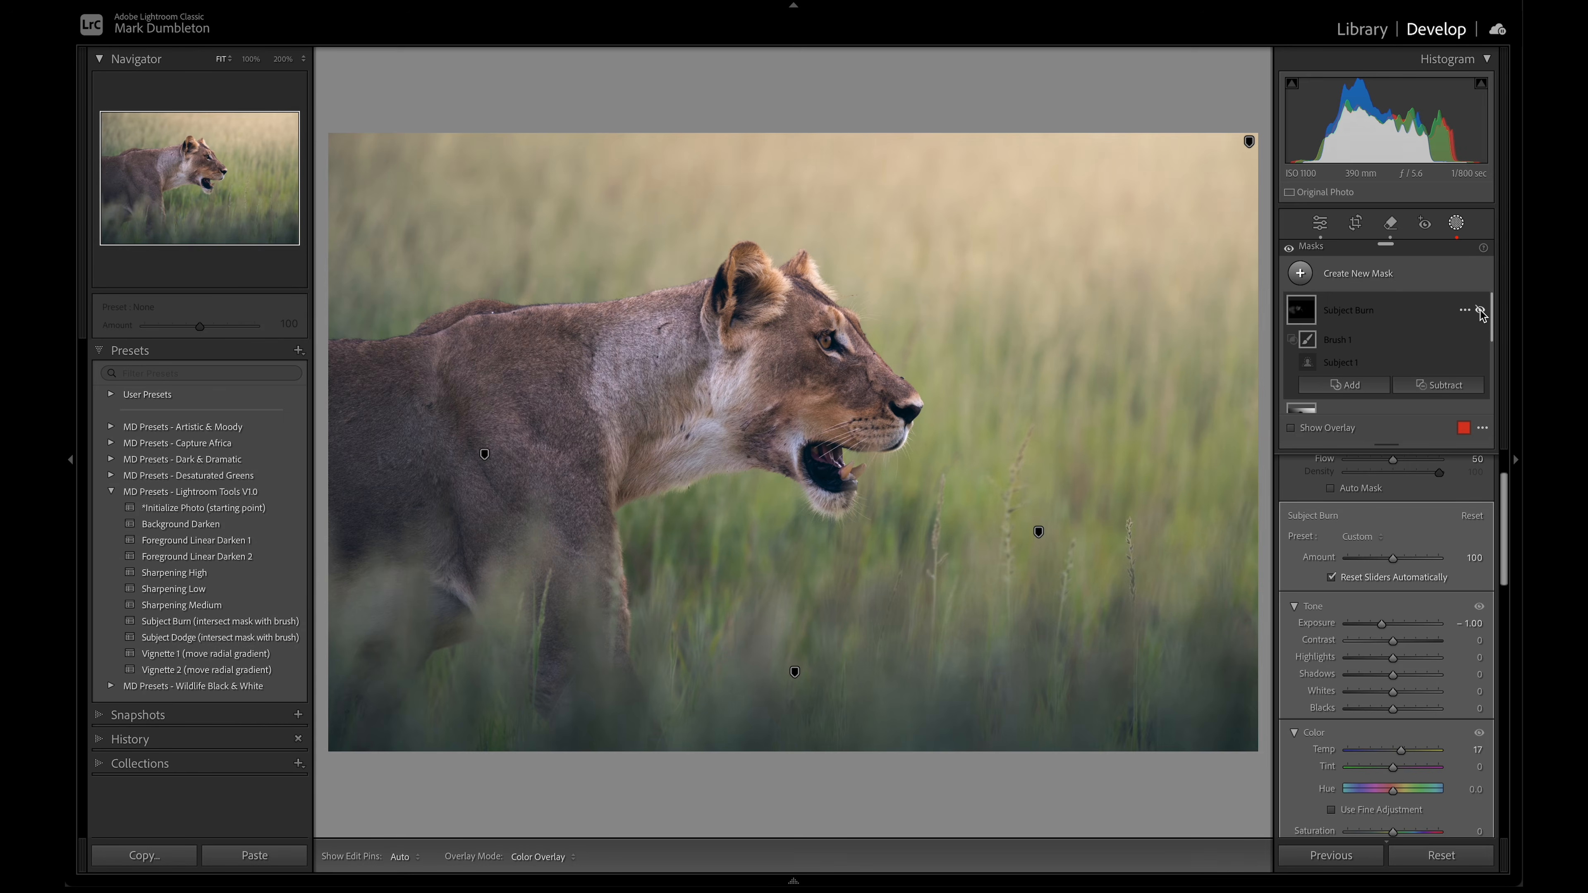
{"action": "left_click", "coordinate": [1480, 310]}
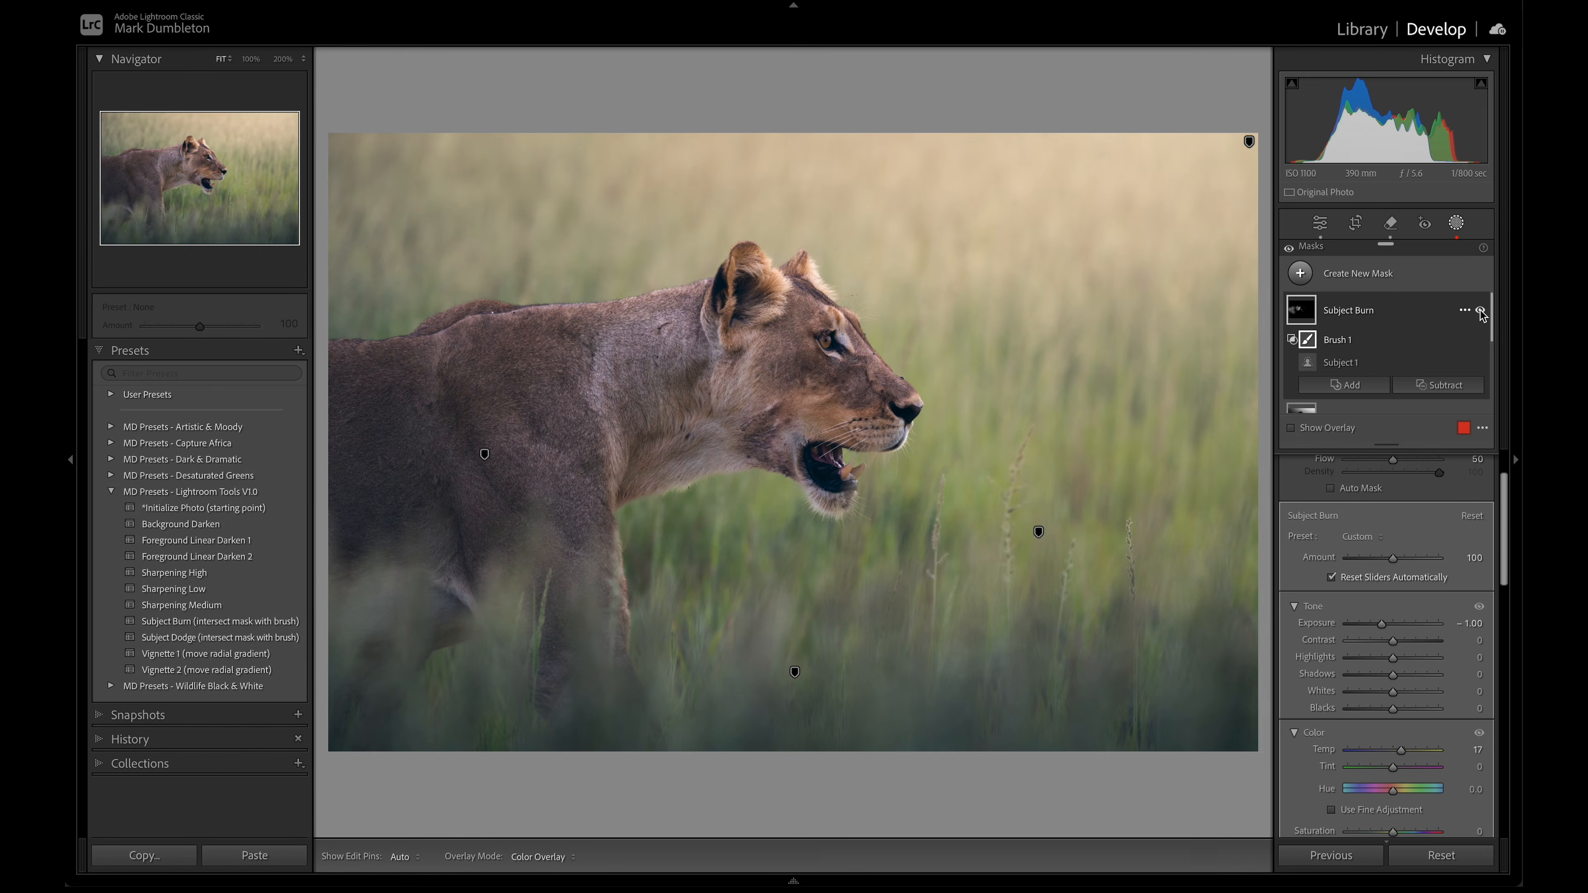
Create a new brush mask for the lioness's eye and reduce the brush size.
{"action": "key", "text": "z"}
{"action": "left_click", "coordinate": [1301, 273]}
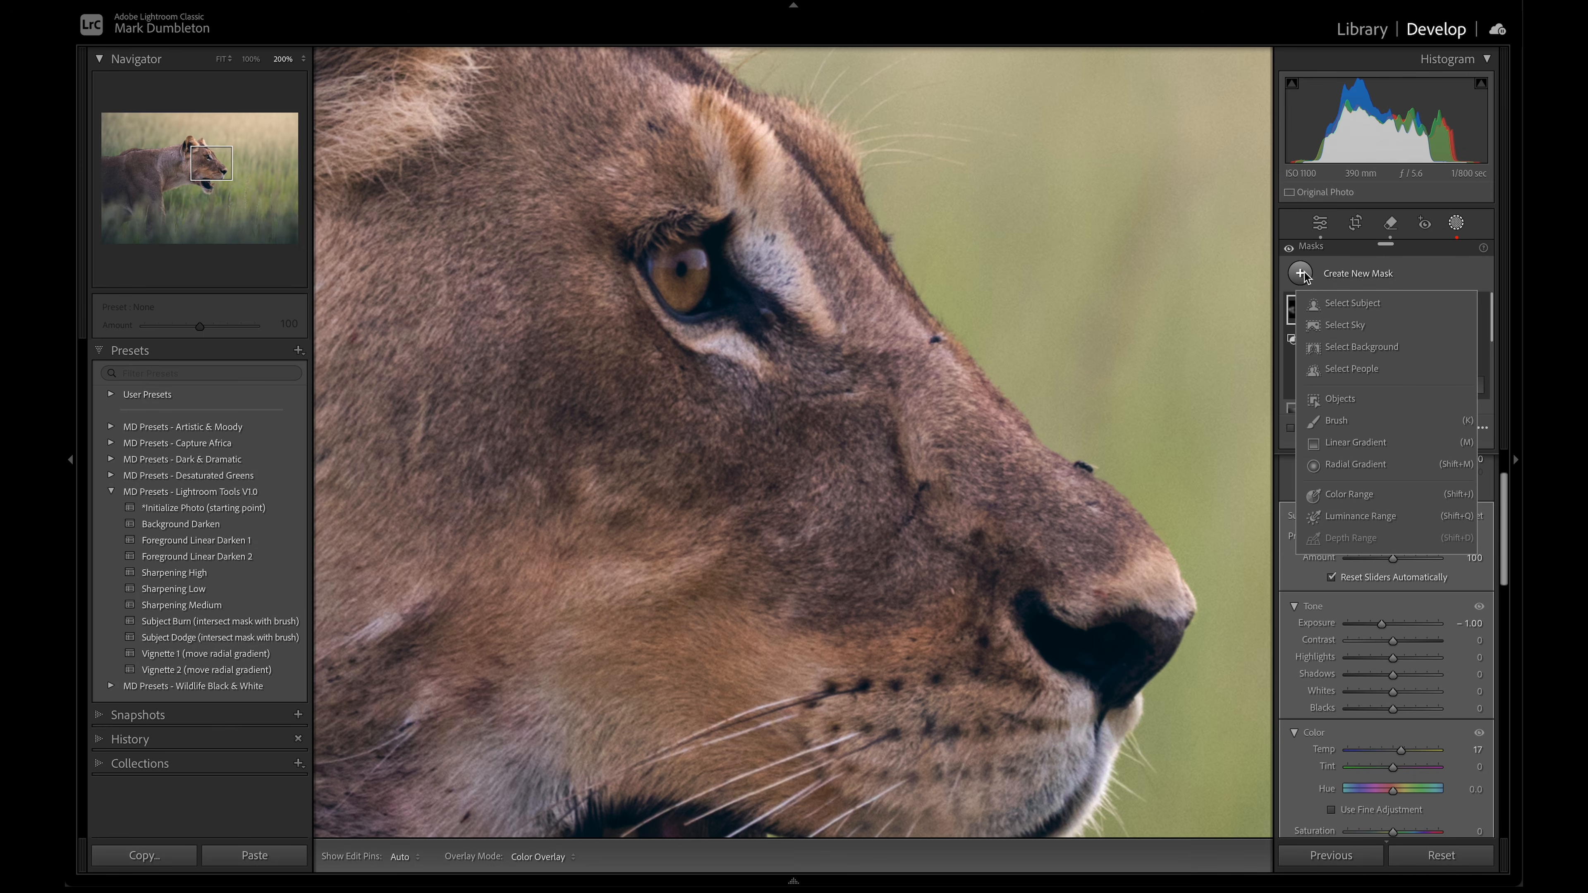
{"action": "left_click", "coordinate": [1356, 417]}
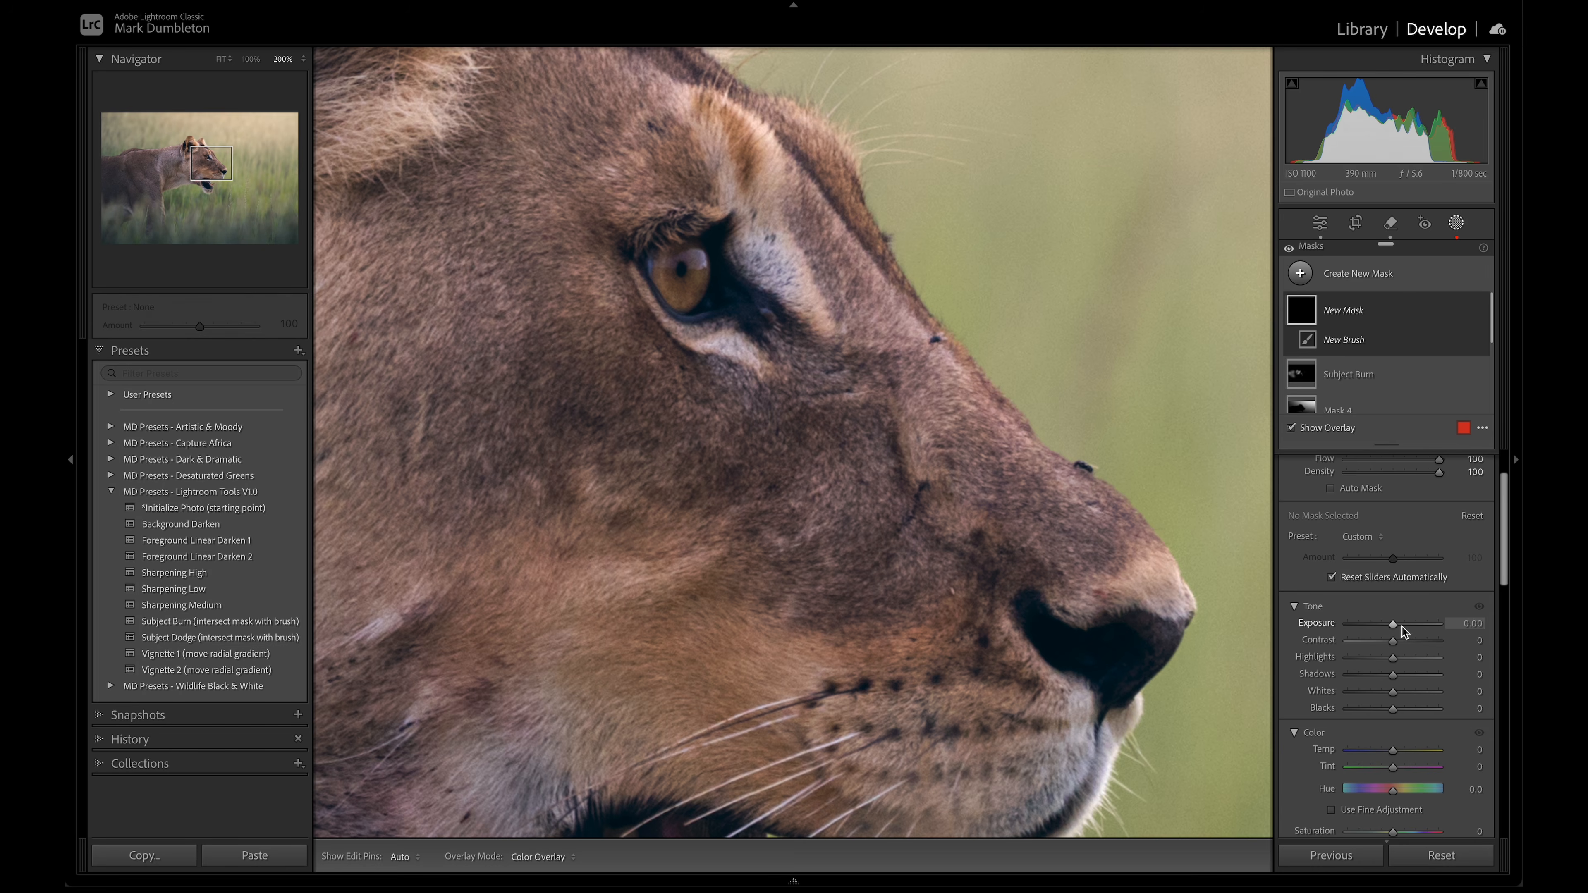
{"action": "key", "text": "bracketleft"}
{"action": "key", "text": "bracketleft"}
{"action": "key", "text": "bracketleft"}
{"action": "key", "text": "bracketleft"}
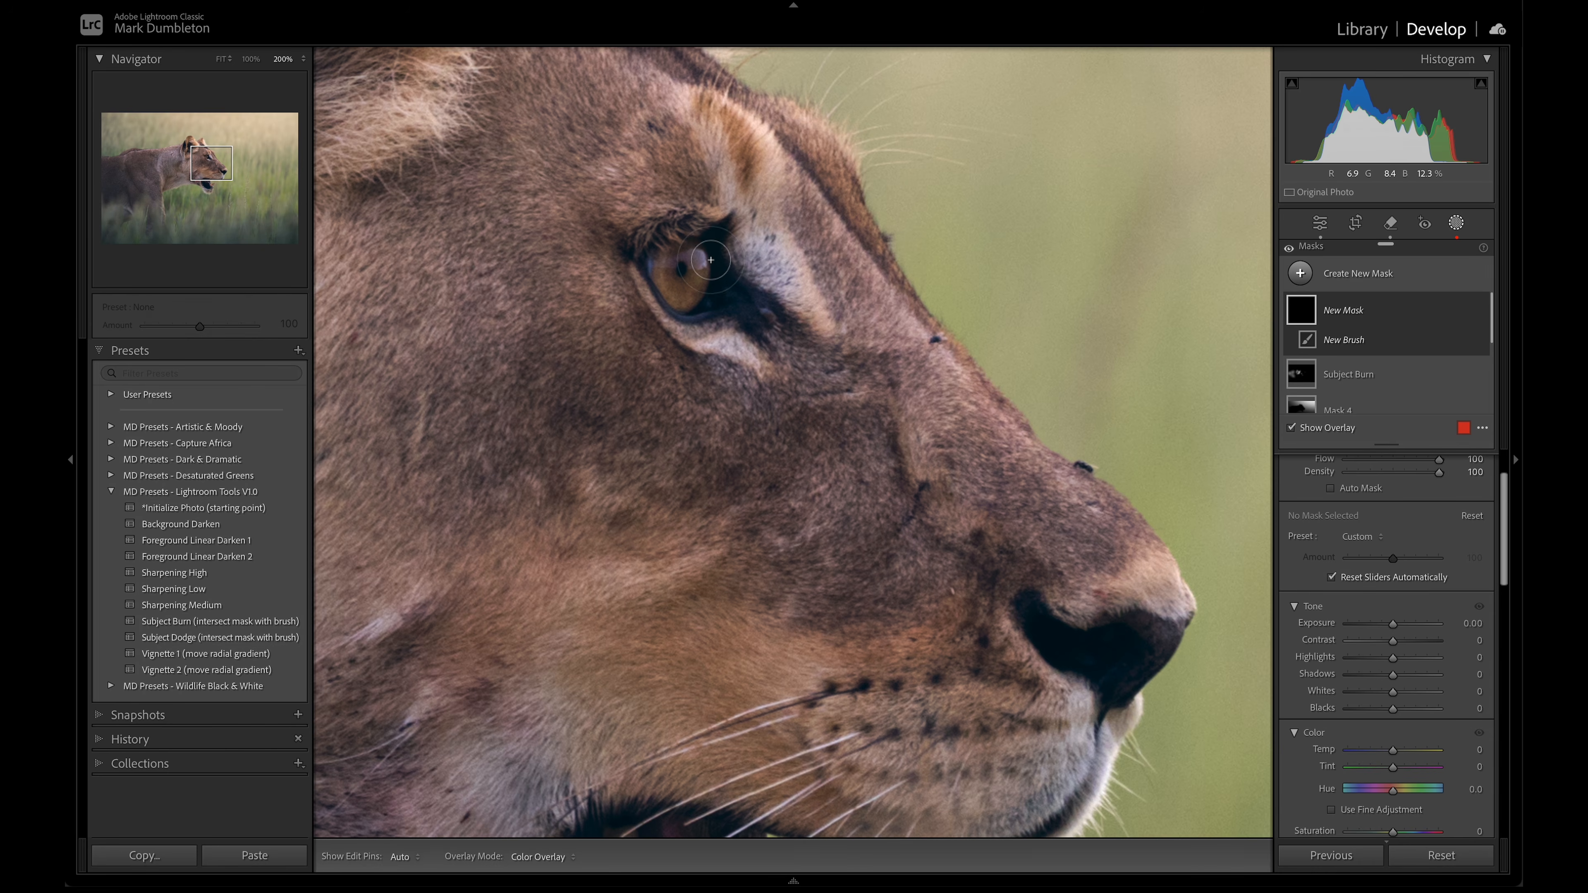
At 400% zoom, paint the mask over the reflection in the upper part of the lioness's eye and hide the overlay.
{"action": "left_click", "coordinate": [297, 62]}
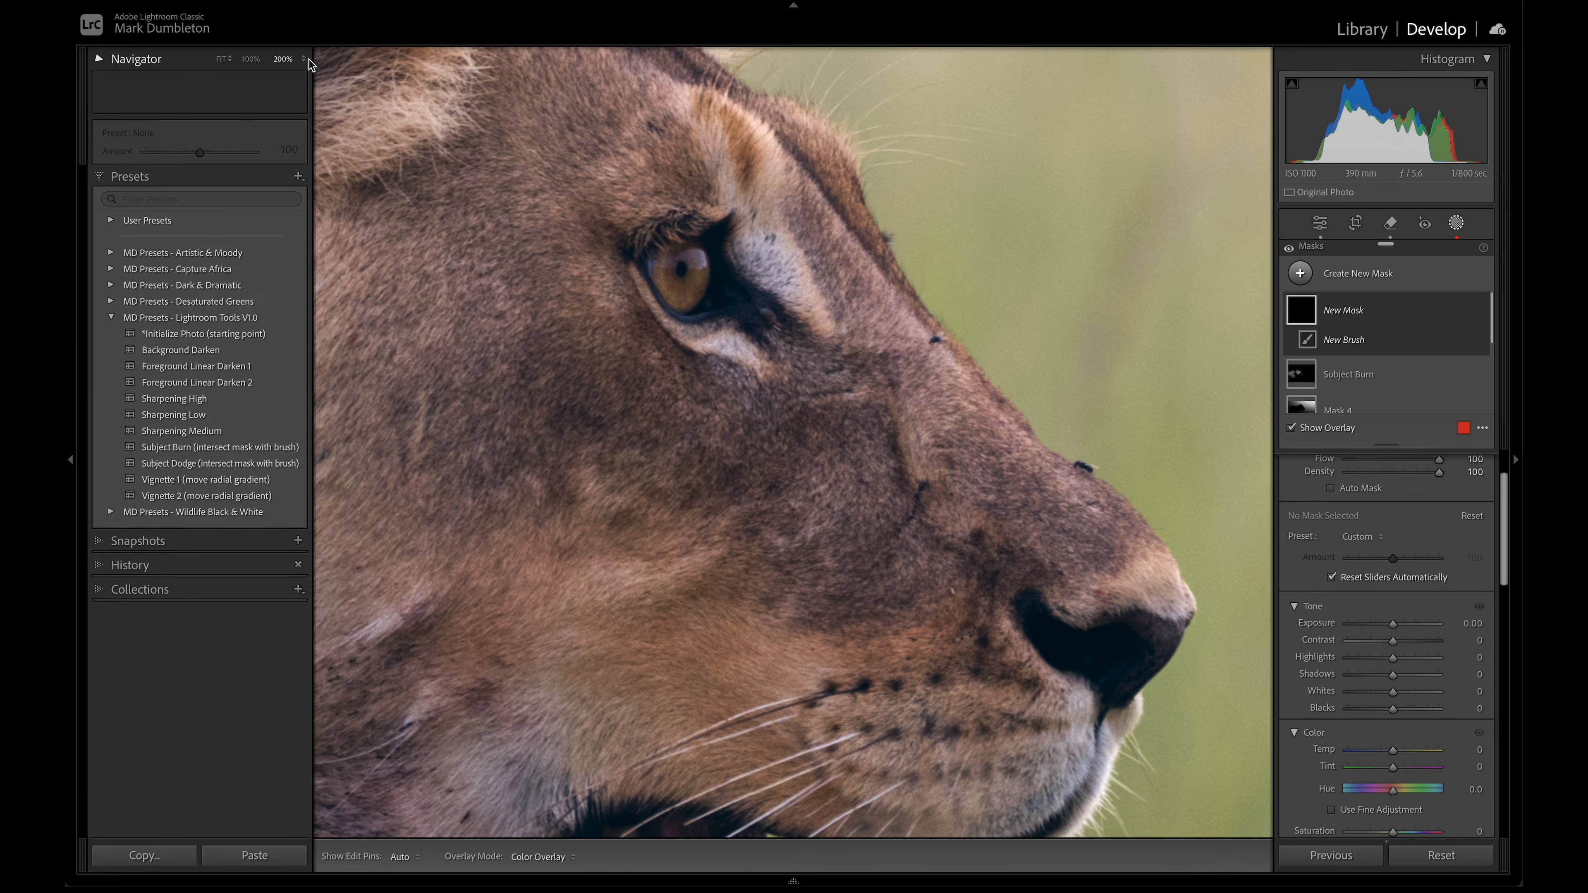
{"action": "left_click", "coordinate": [303, 58]}
{"action": "left_click", "coordinate": [307, 91]}
{"action": "left_click", "coordinate": [134, 60]}
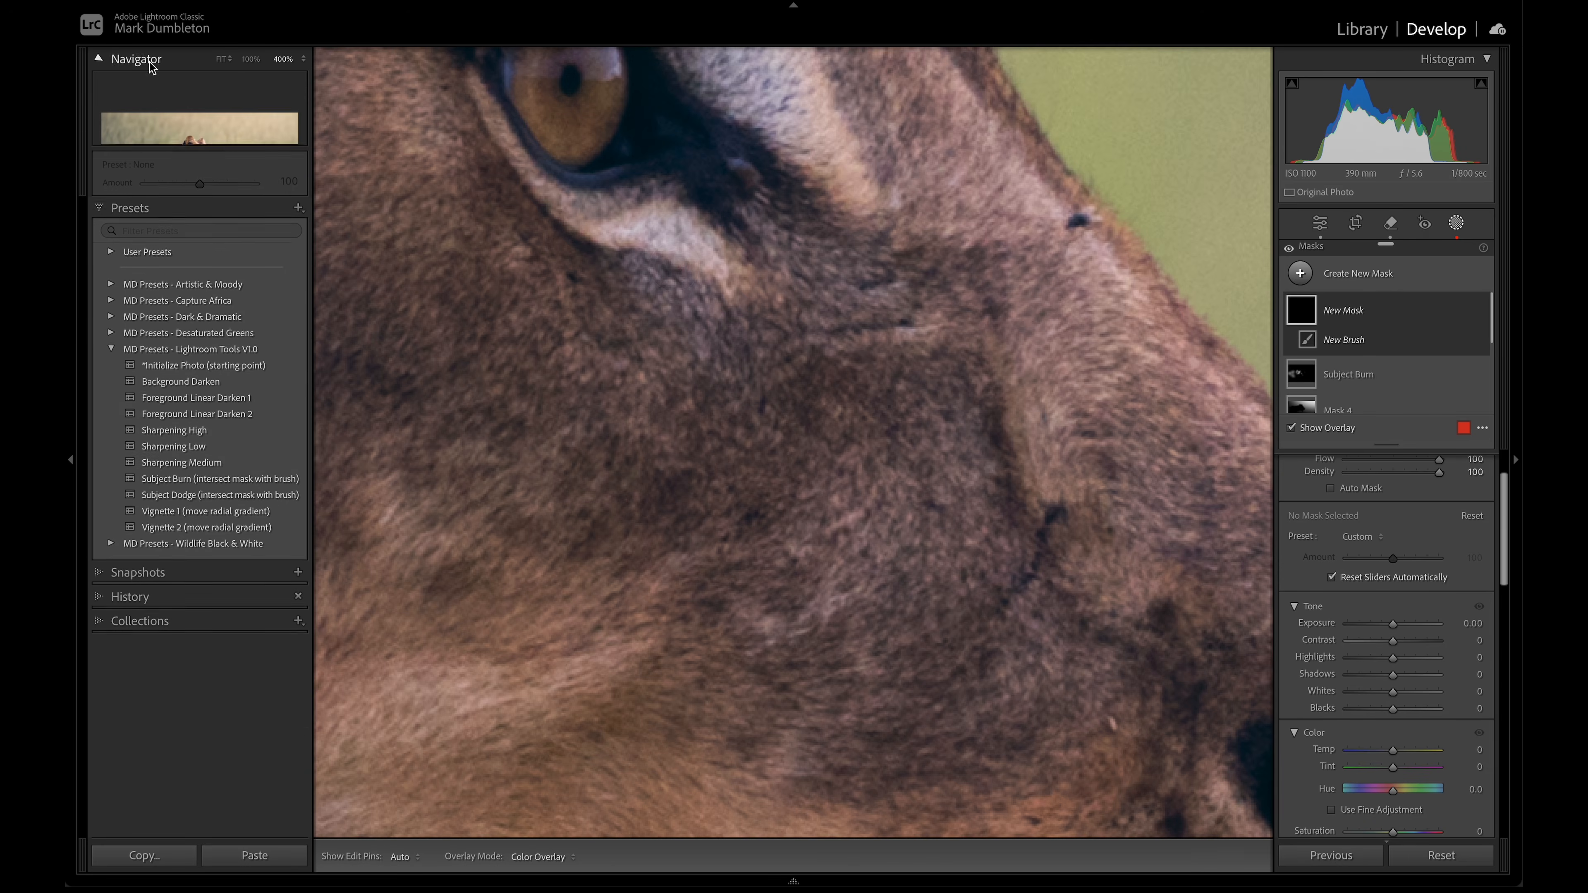
{"action": "left_click_drag", "start_coordinate": [631, 177], "coordinate": [806, 338]}
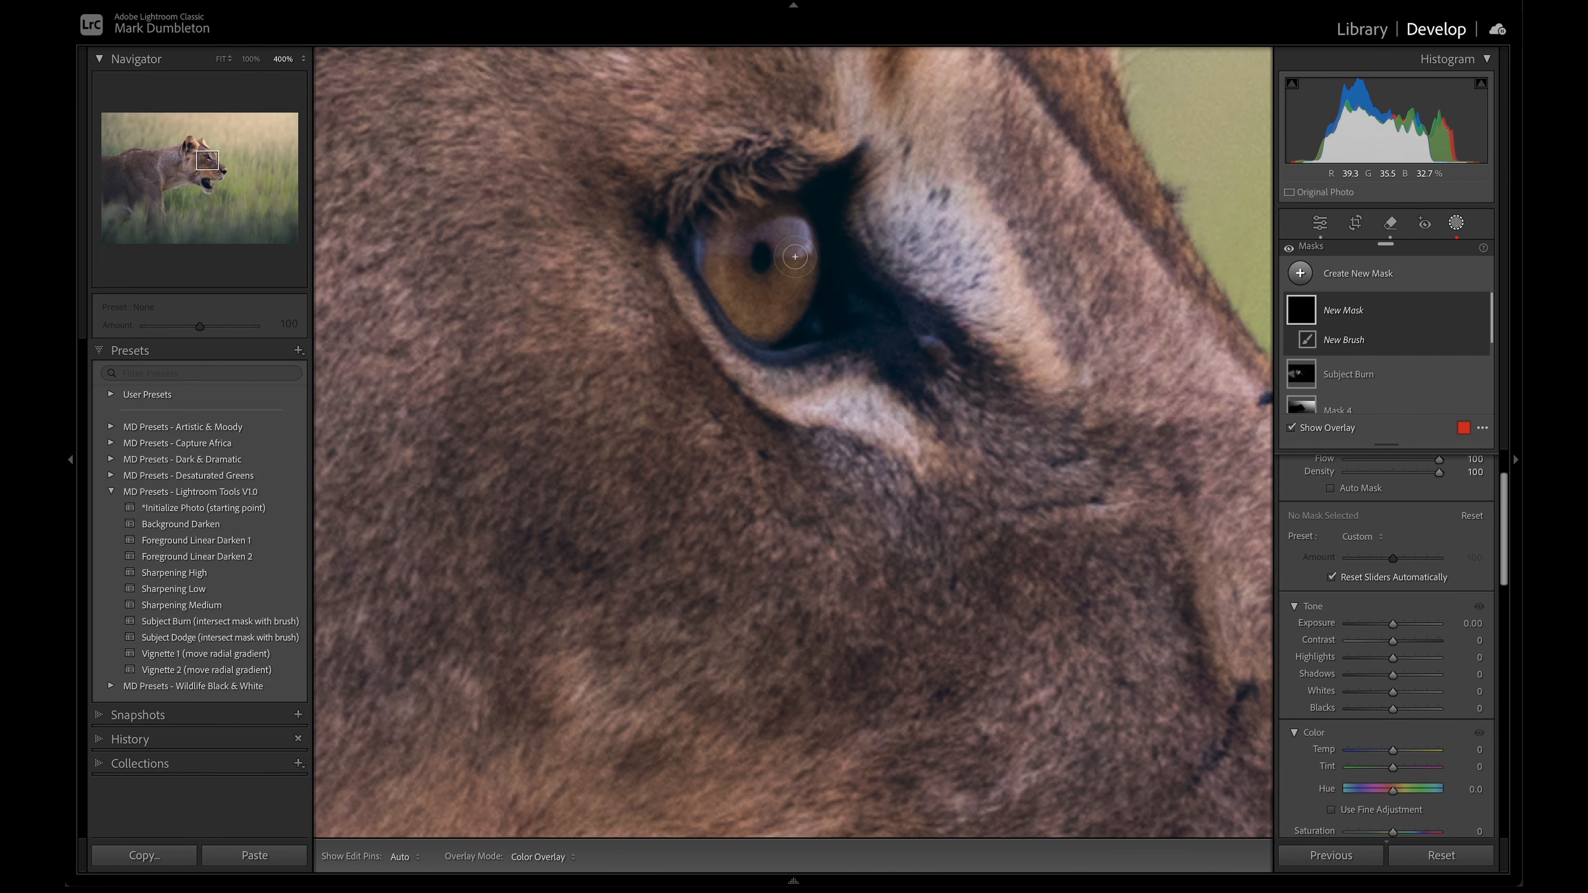
{"action": "left_click_drag", "start_coordinate": [799, 251], "coordinate": [804, 236]}
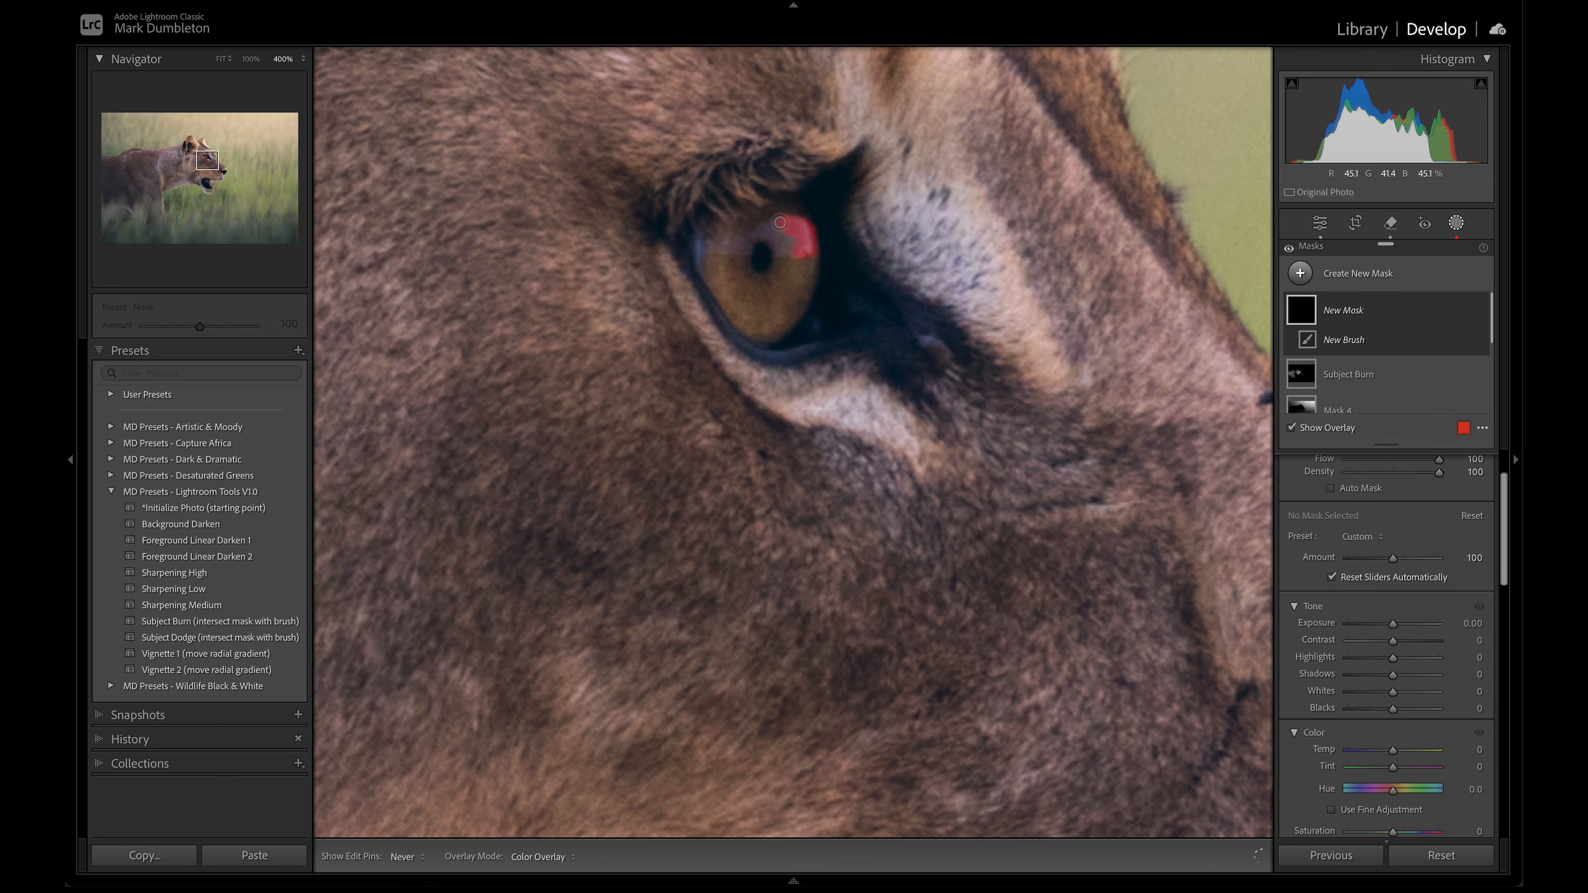
{"action": "mouse_move", "coordinate": [775, 228]}
{"action": "left_mouse_down"}
{"action": "mouse_move", "coordinate": [712, 245]}
{"action": "mouse_move", "coordinate": [800, 248]}
{"action": "left_mouse_up"}
{"action": "key", "text": "o"}
{"action": "left_click_drag", "start_coordinate": [1393, 694], "coordinate": [1409, 693]}
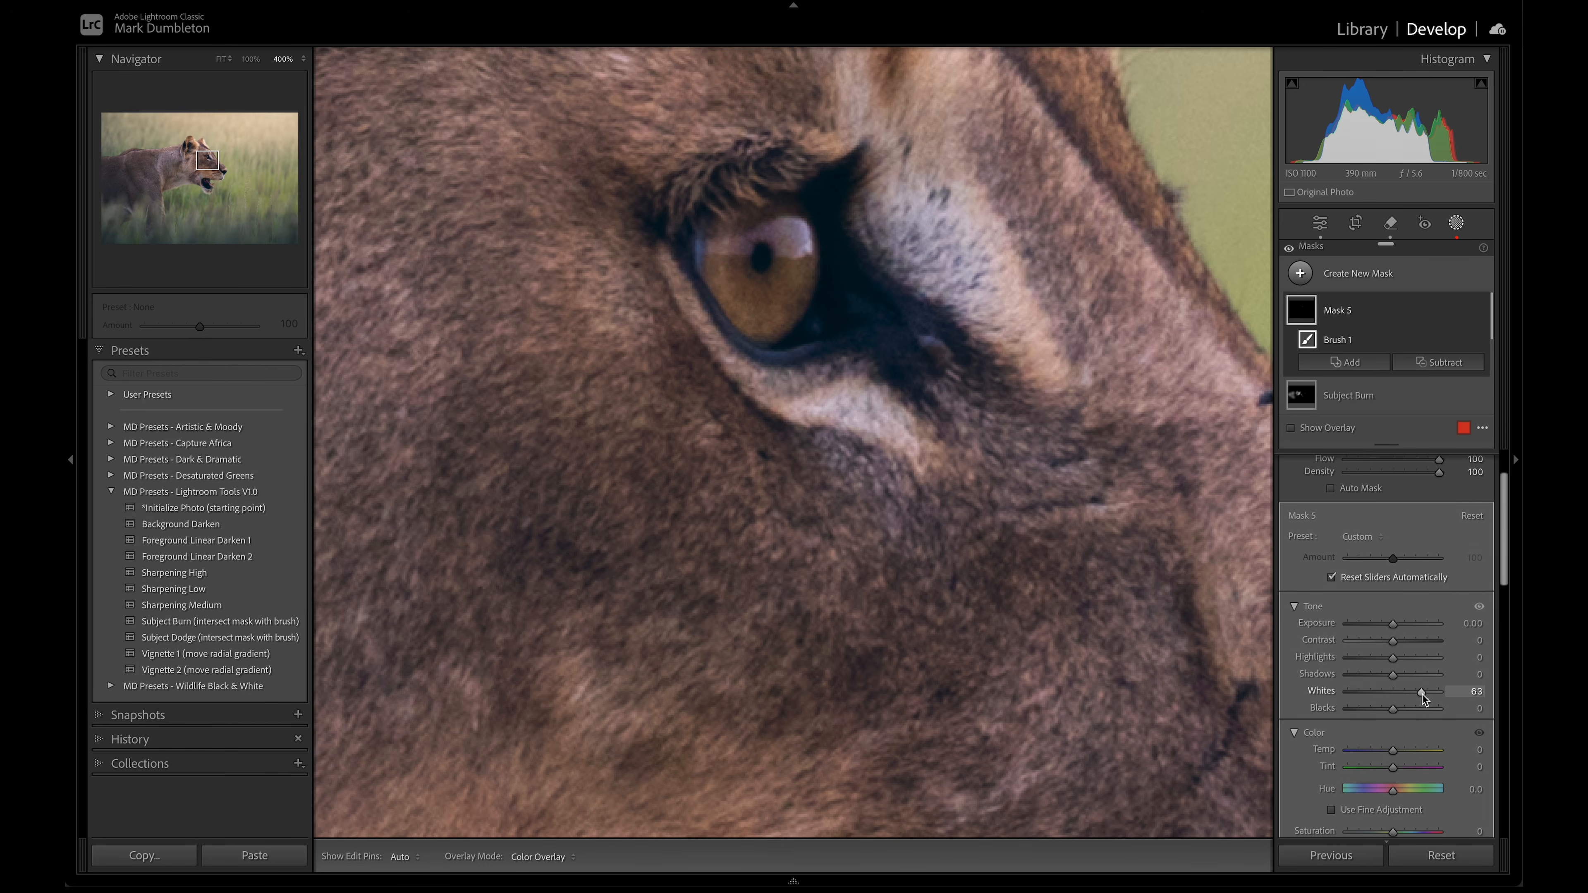
{"action": "left_click_drag", "start_coordinate": [1418, 696], "coordinate": [1416, 697]}
{"action": "double_click", "coordinate": [1415, 693]}
Brighten the eye reflection by setting the brush mask's Exposure to 1.05.
{"action": "left_click_drag", "start_coordinate": [1395, 624], "coordinate": [1407, 625]}
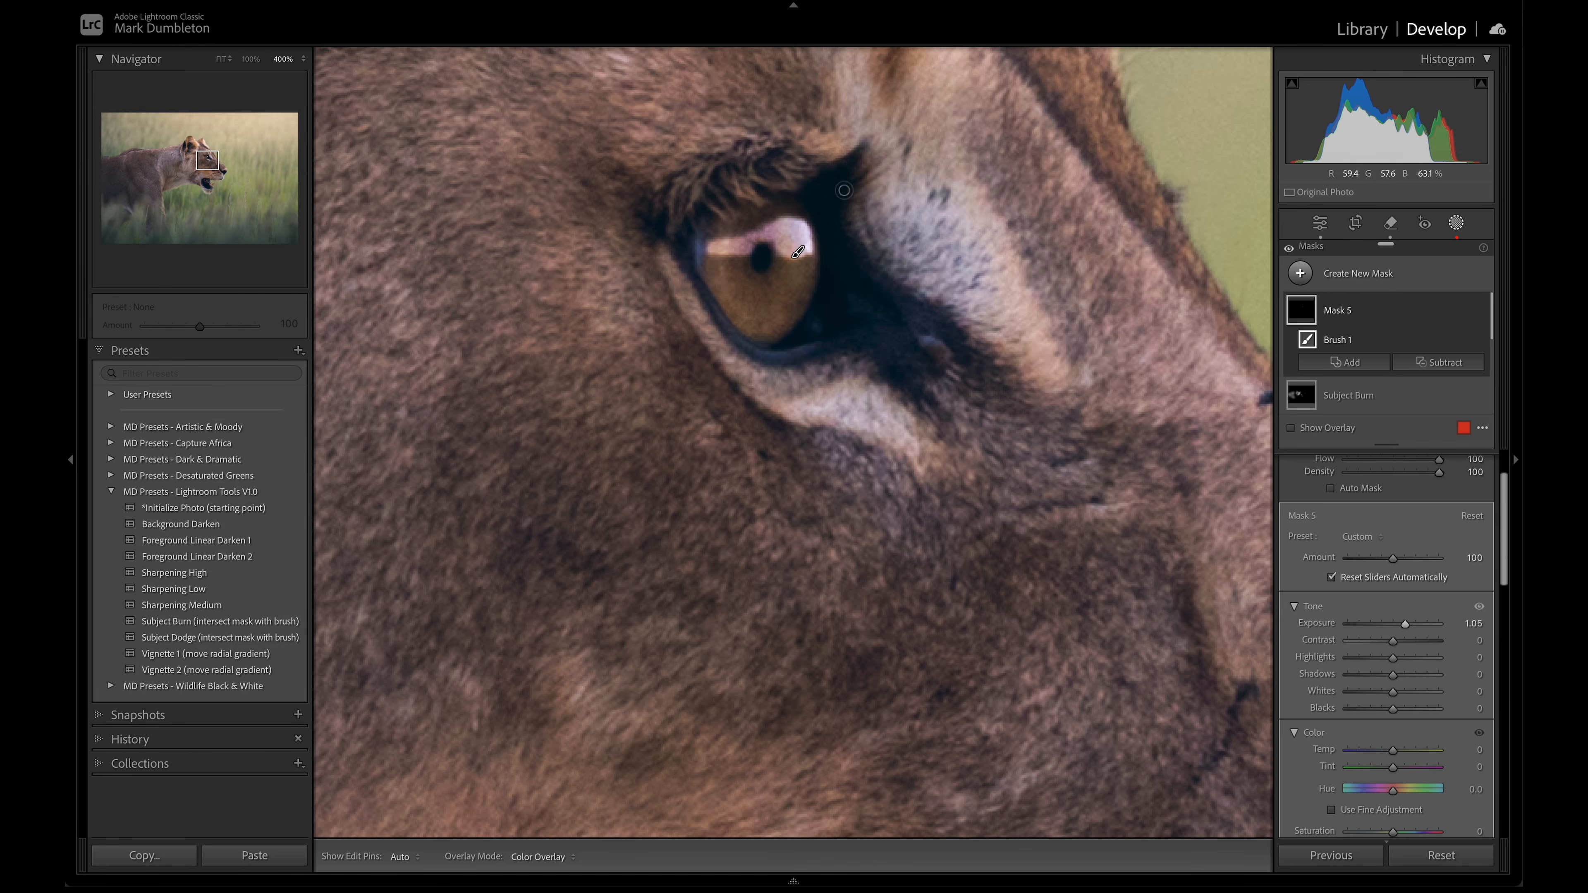
Reset the eye reflection mask's Exposure to 0 and brighten it with Whites 91 and Temp 3 instead.
{"action": "double_click", "coordinate": [1404, 625]}
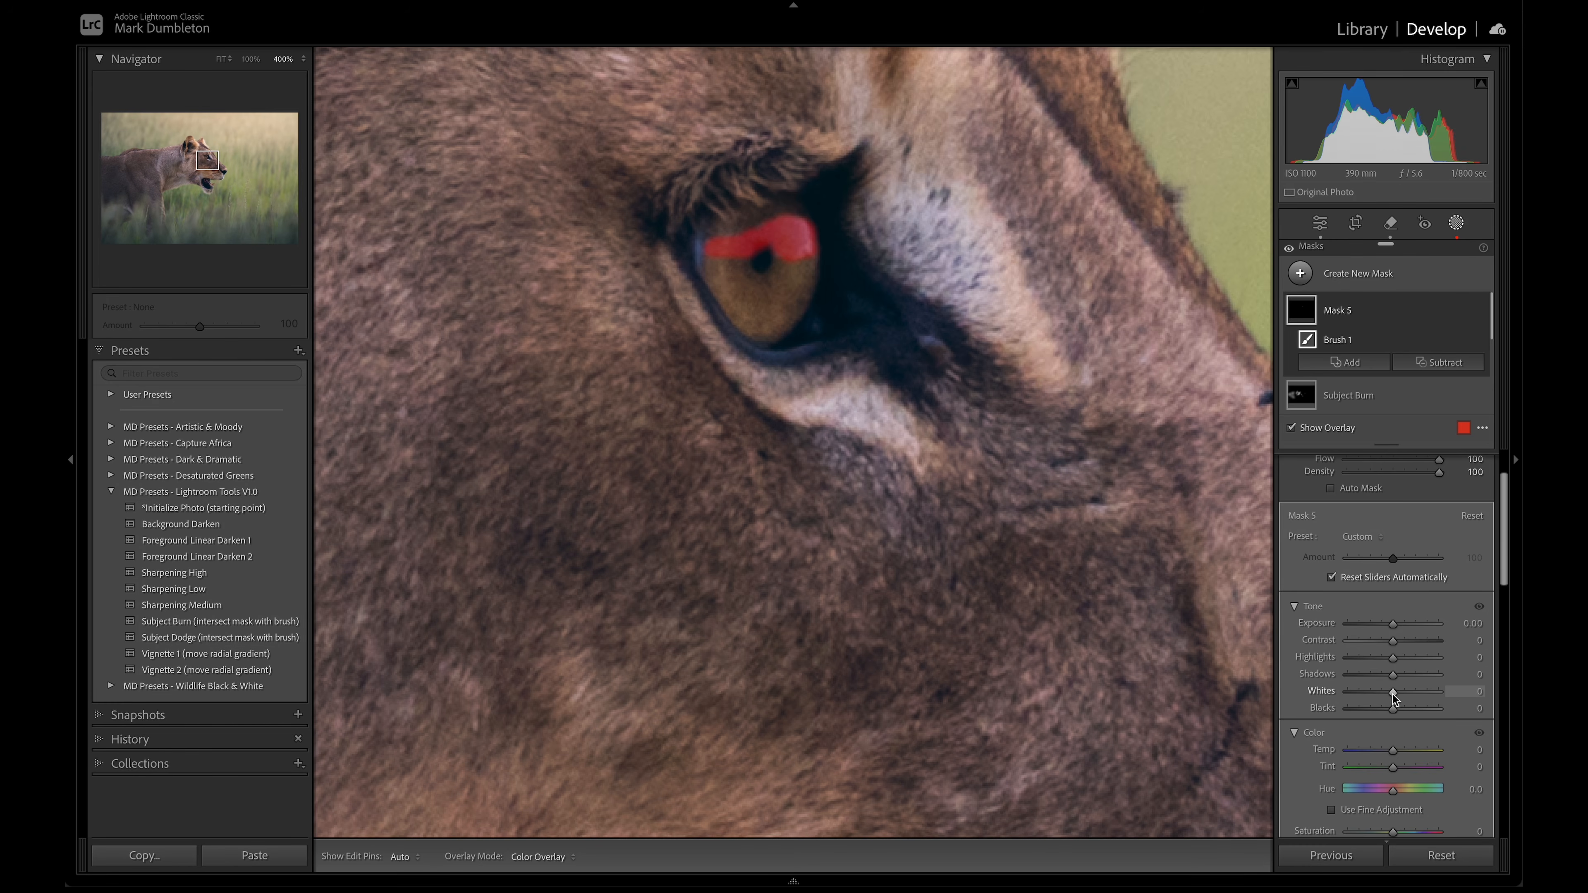
{"action": "left_click_drag", "start_coordinate": [1393, 693], "coordinate": [1409, 695]}
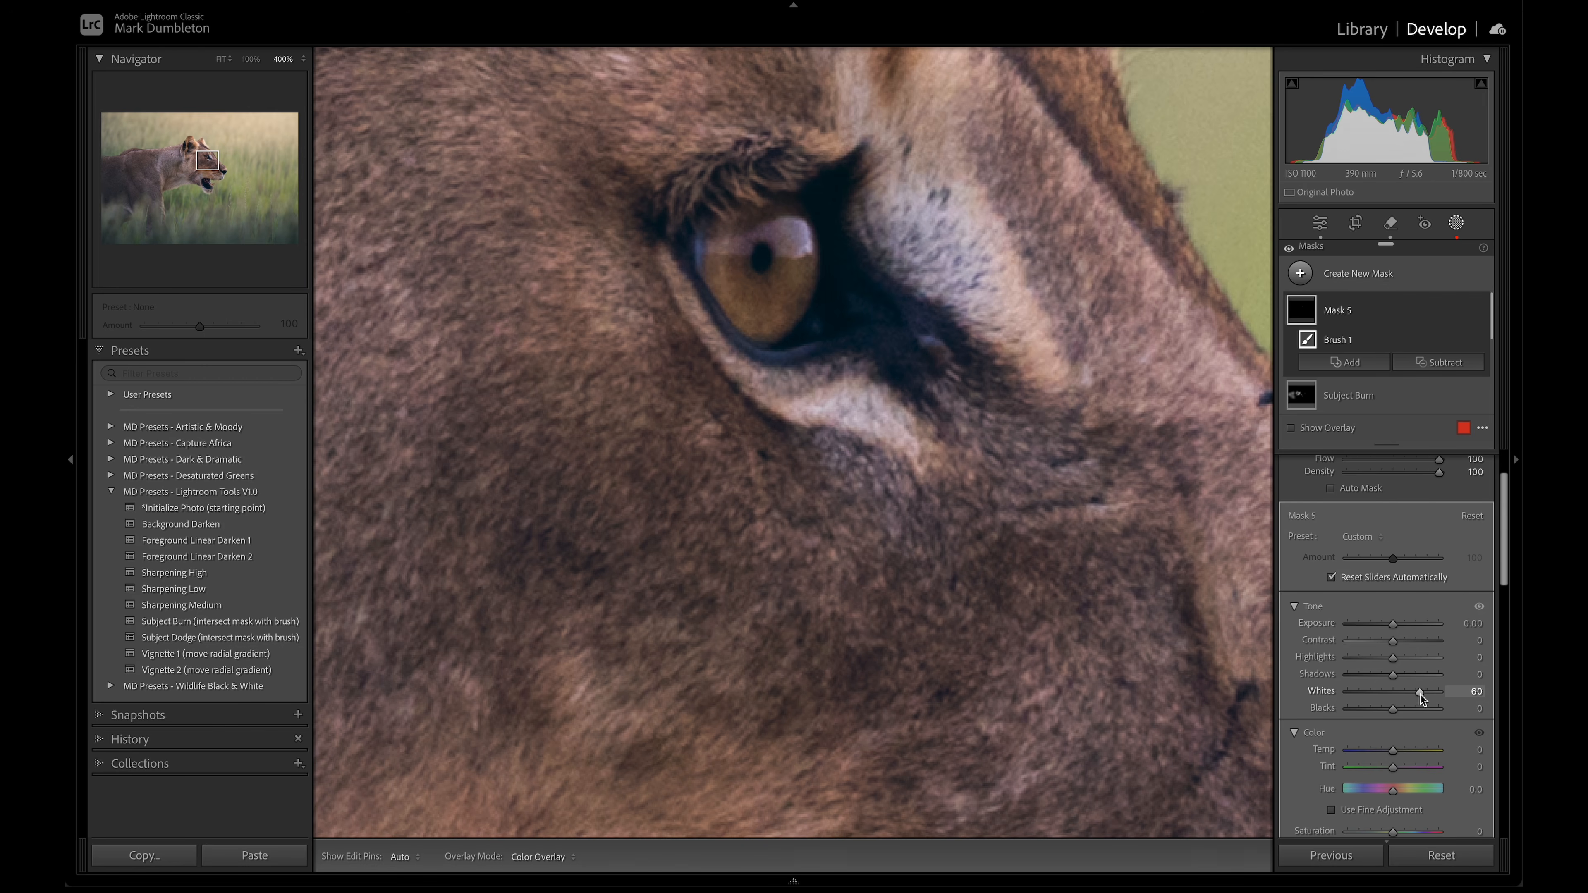
{"action": "mouse_move", "coordinate": [1434, 697]}
{"action": "left_mouse_down"}
{"action": "mouse_move", "coordinate": [1420, 697]}
{"action": "mouse_move", "coordinate": [1436, 695]}
{"action": "left_mouse_up"}
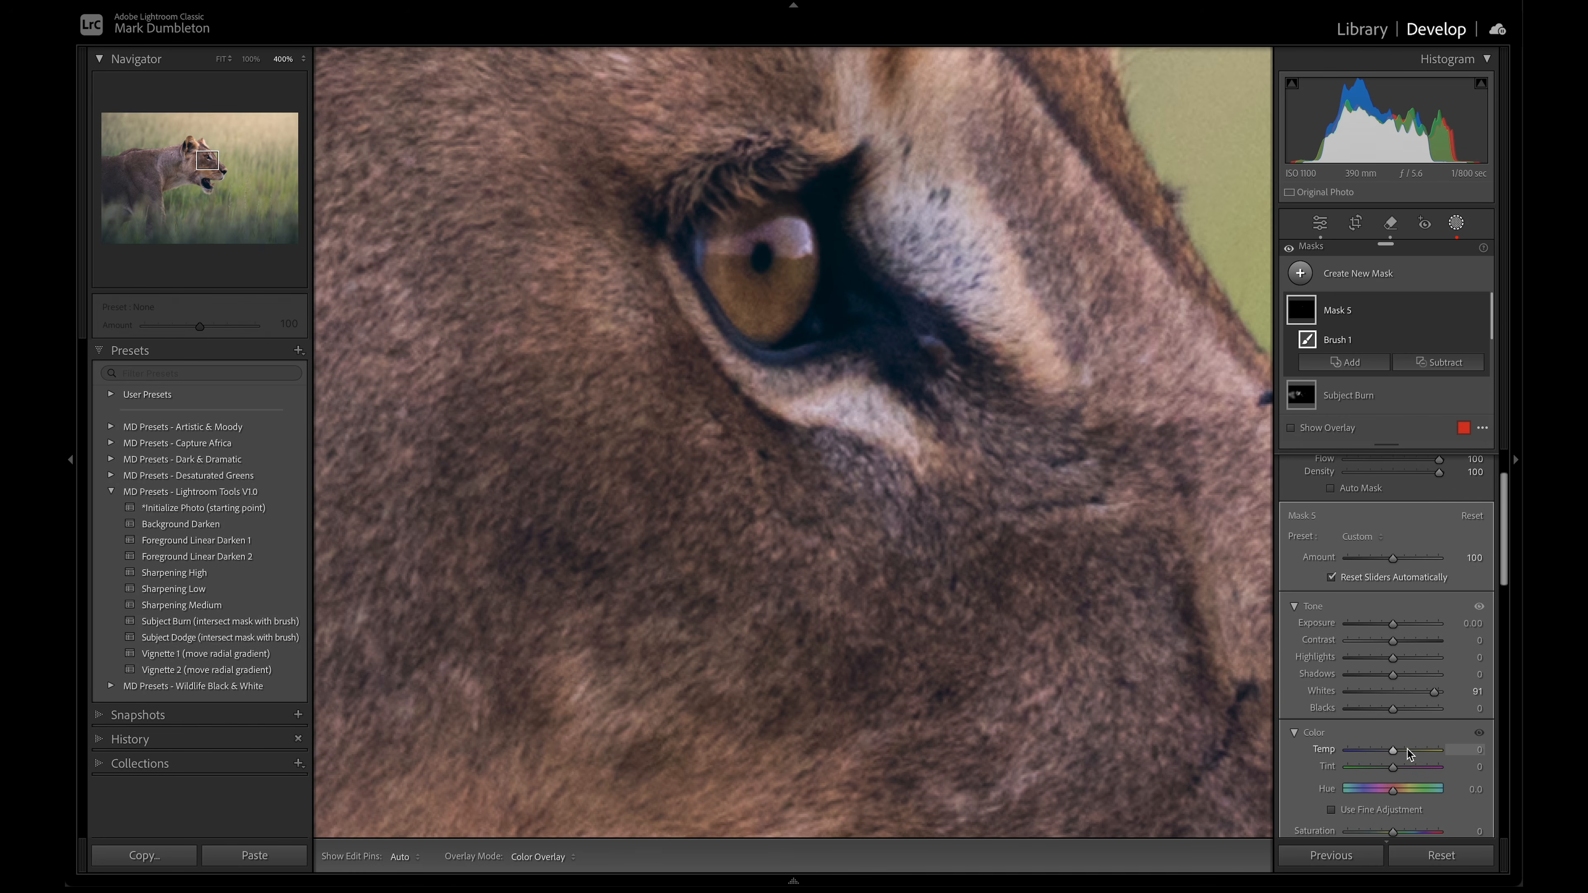
{"action": "left_click_drag", "start_coordinate": [1394, 752], "coordinate": [1395, 752]}
Compare the photo with and without the eye reflection mask, both in full view and zoomed in on the eye.
{"action": "key", "text": "z"}
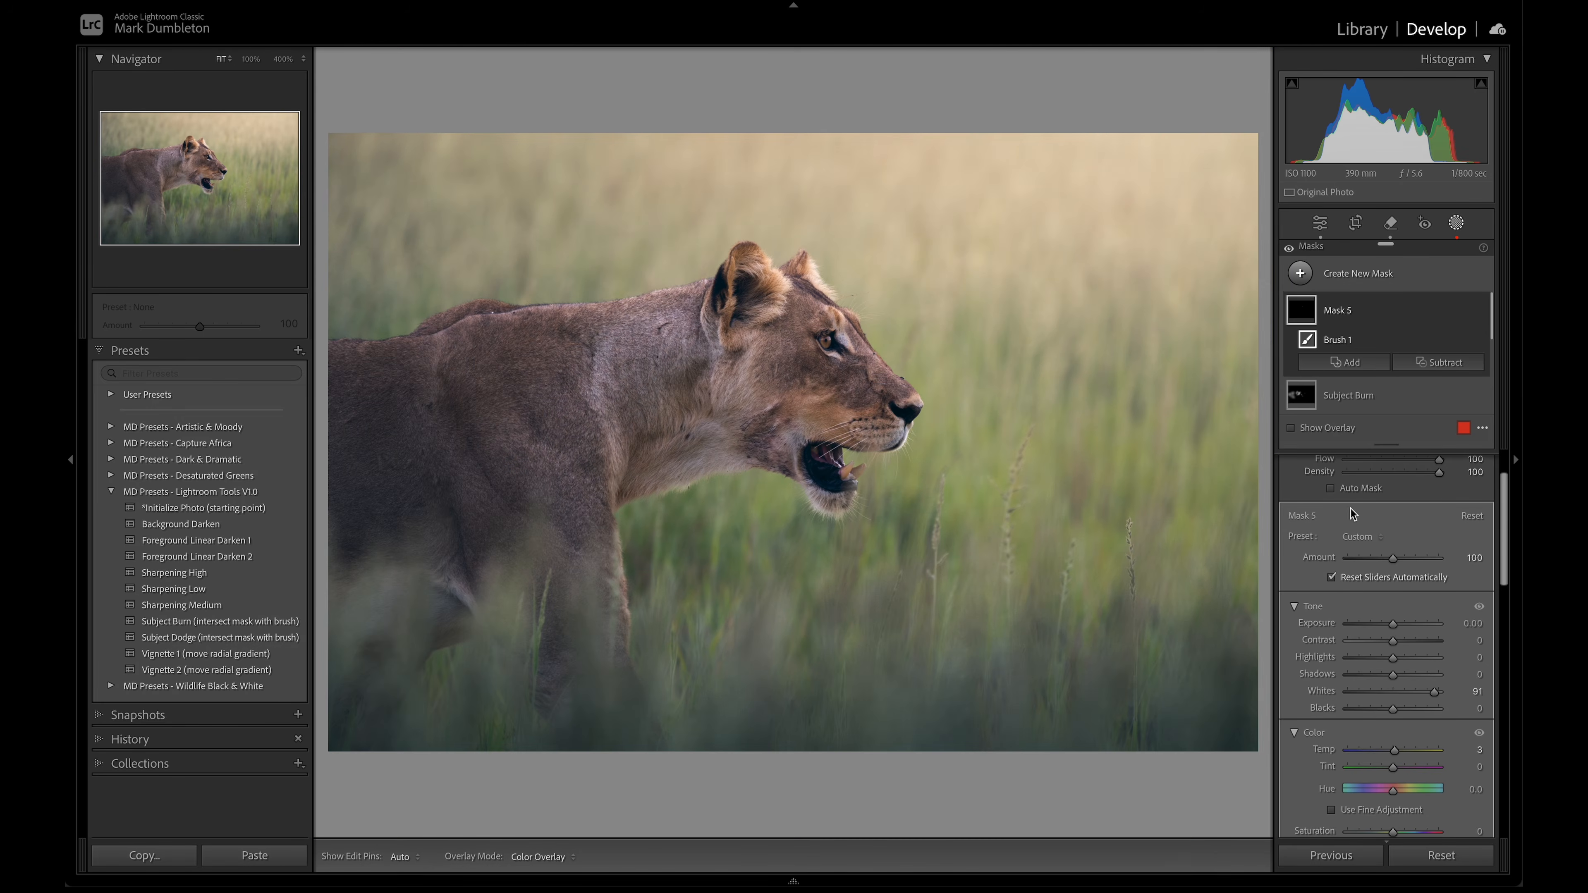
{"action": "left_click", "coordinate": [1479, 310]}
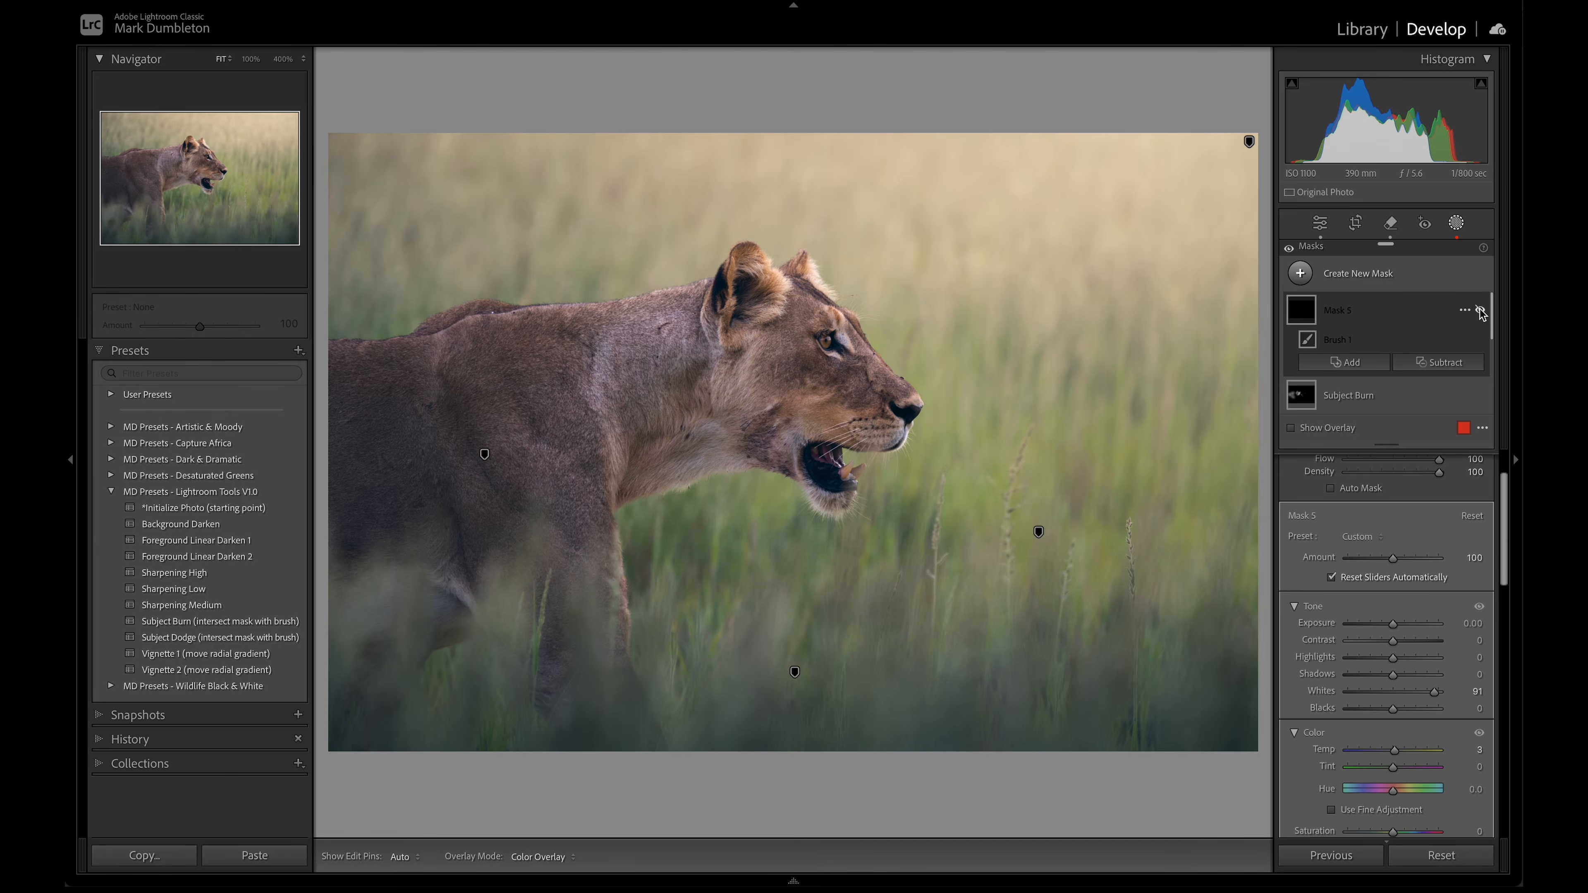
{"action": "left_click", "coordinate": [1480, 310]}
{"action": "left_click", "coordinate": [1480, 310]}
{"action": "left_click", "coordinate": [1480, 310]}
{"action": "key", "text": "z"}
{"action": "left_click", "coordinate": [1479, 310]}
{"action": "left_click", "coordinate": [1480, 310]}
{"action": "left_click", "coordinate": [1479, 310]}
{"action": "left_click", "coordinate": [1480, 310]}
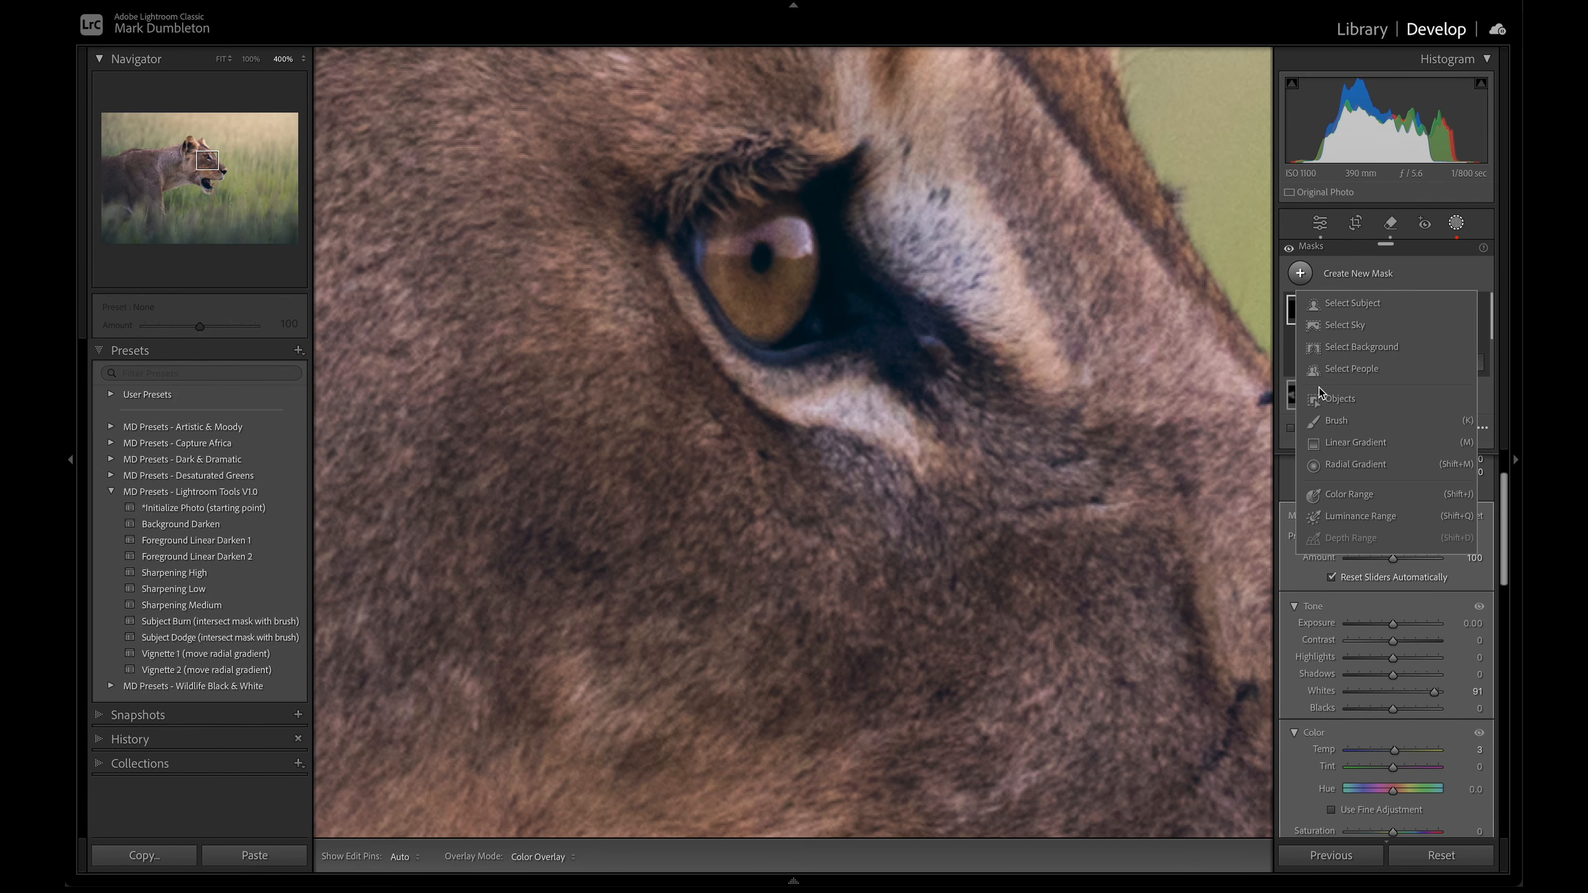
Create another brush mask, paint it over the lioness's whole eye with a larger brush and hide the overlay.
{"action": "left_click", "coordinate": [1331, 418]}
{"action": "scroll", "coordinate": [772, 289], "scroll_direction": "up", "scroll_amount": 6}
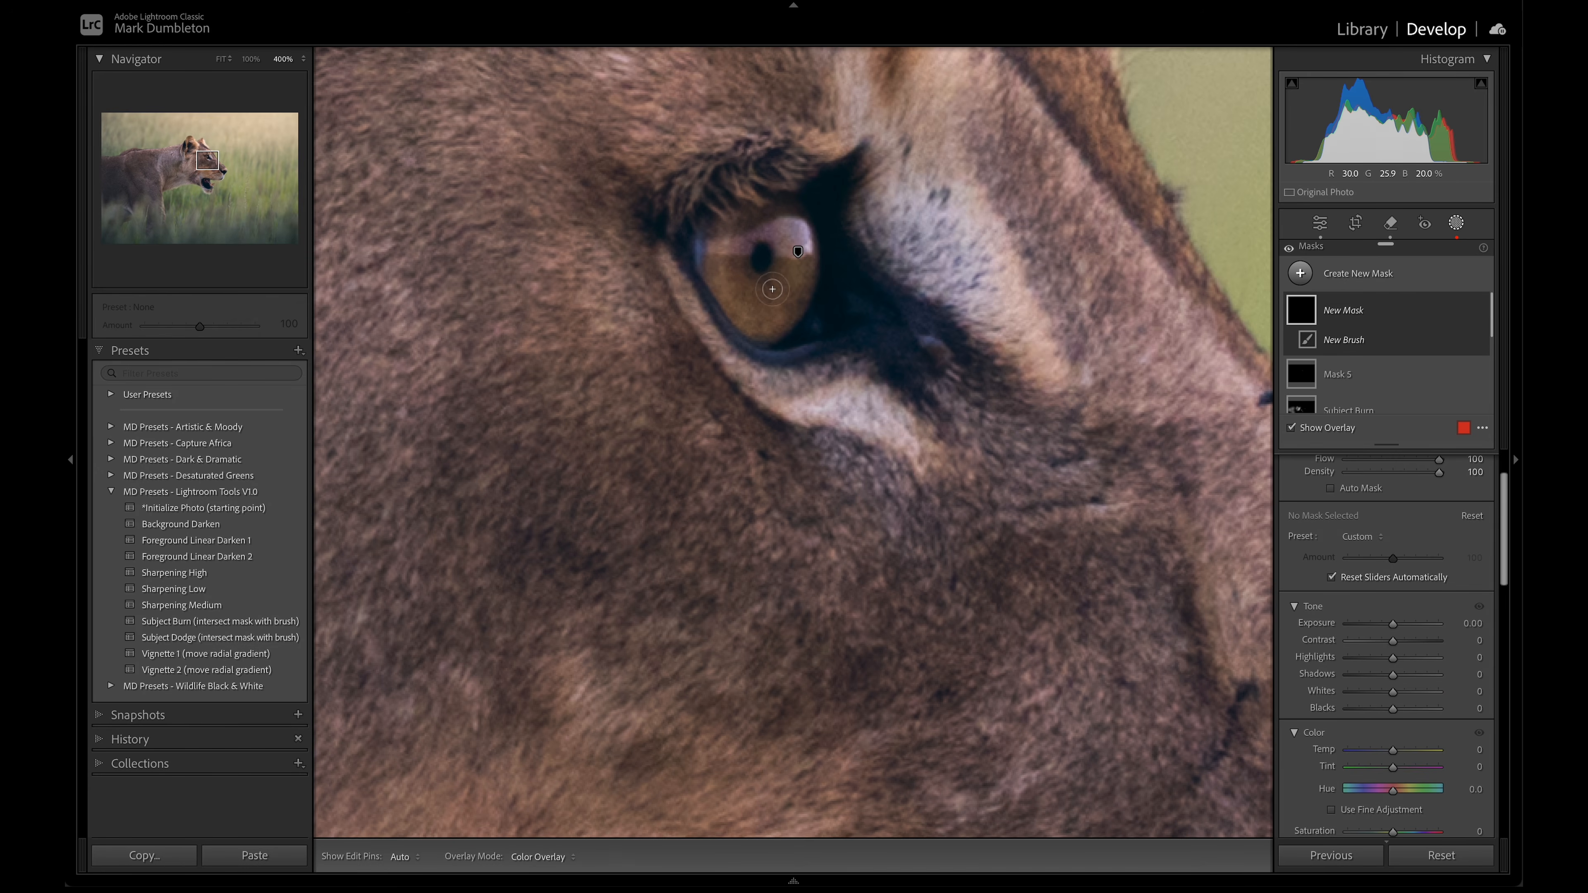
{"action": "mouse_move", "coordinate": [772, 290]}
{"action": "left_mouse_down"}
{"action": "mouse_move", "coordinate": [733, 252]}
{"action": "mouse_move", "coordinate": [753, 304]}
{"action": "mouse_move", "coordinate": [775, 297]}
{"action": "mouse_move", "coordinate": [782, 250]}
{"action": "mouse_move", "coordinate": [781, 265]}
{"action": "mouse_move", "coordinate": [719, 256]}
{"action": "mouse_move", "coordinate": [767, 311]}
{"action": "mouse_move", "coordinate": [781, 275]}
{"action": "left_mouse_up"}
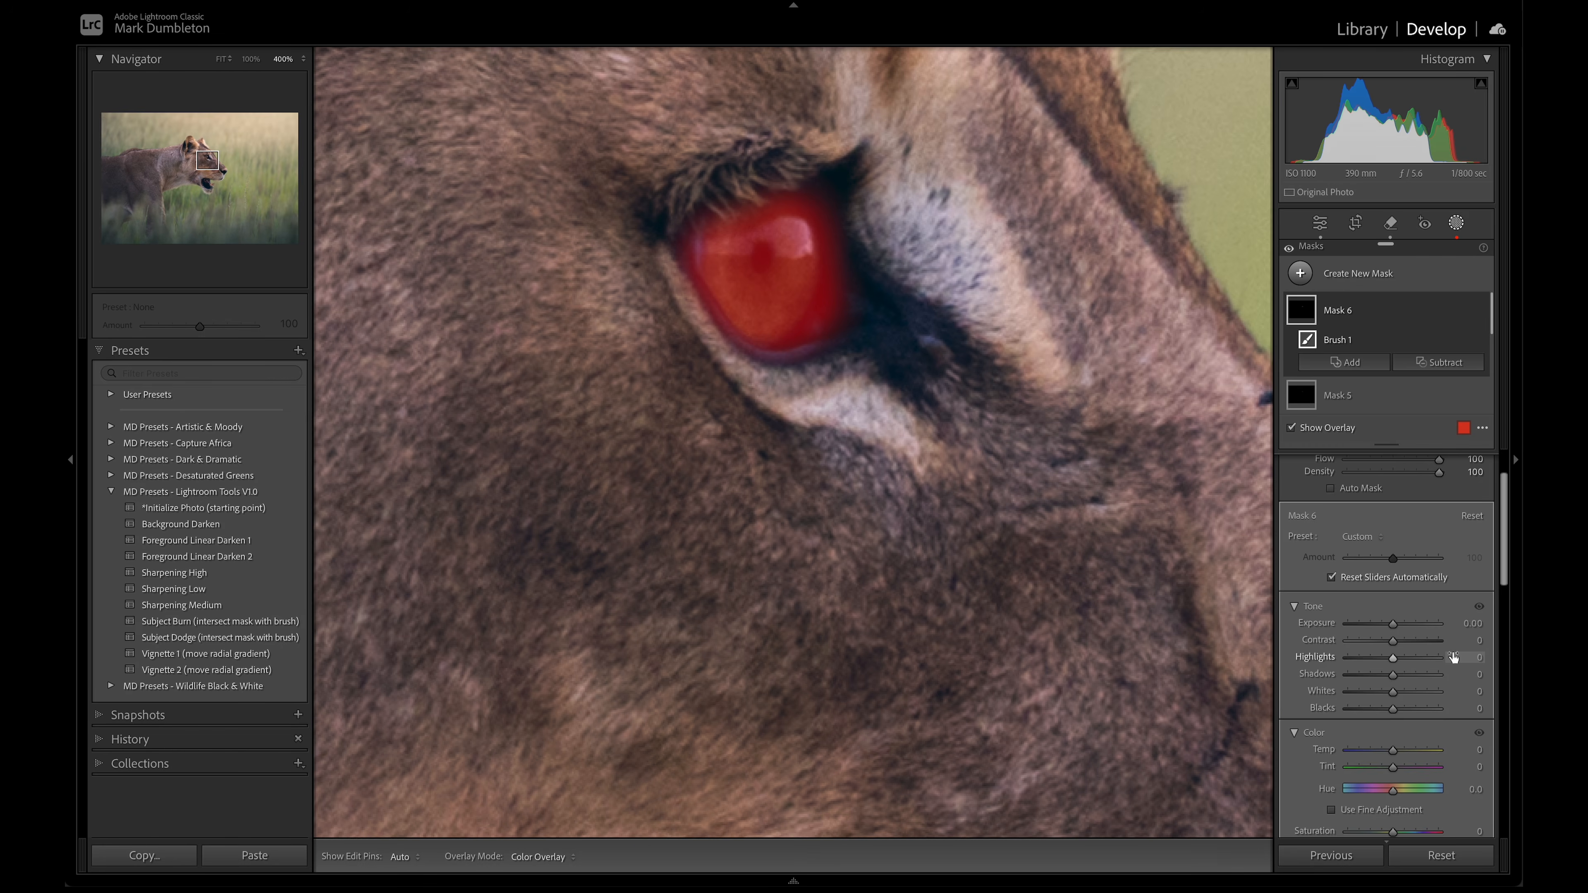
{"action": "scroll", "coordinate": [1452, 656], "scroll_direction": "down", "scroll_amount": 6}
{"action": "key", "text": "o"}
Sharpen and brighten the whole-eye mask with Clarity 27, a slight Texture increase and Exposure 0.24.
{"action": "left_click_drag", "start_coordinate": [1393, 707], "coordinate": [1402, 706]}
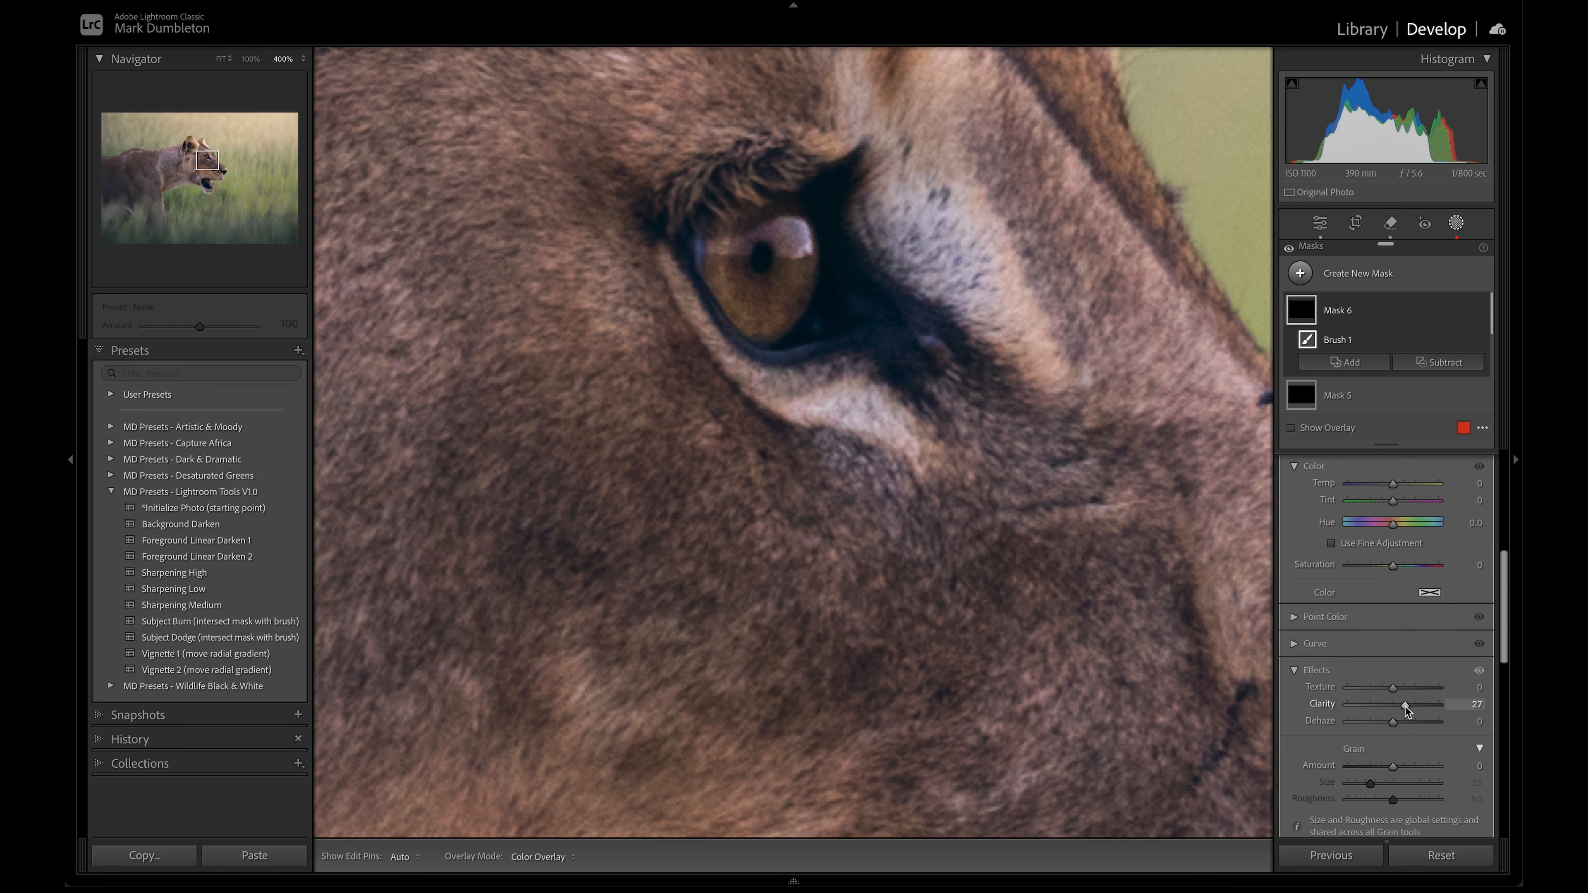
{"action": "left_click_drag", "start_coordinate": [1393, 688], "coordinate": [1399, 693]}
{"action": "scroll", "coordinate": [1395, 688], "scroll_direction": "up", "scroll_amount": 5}
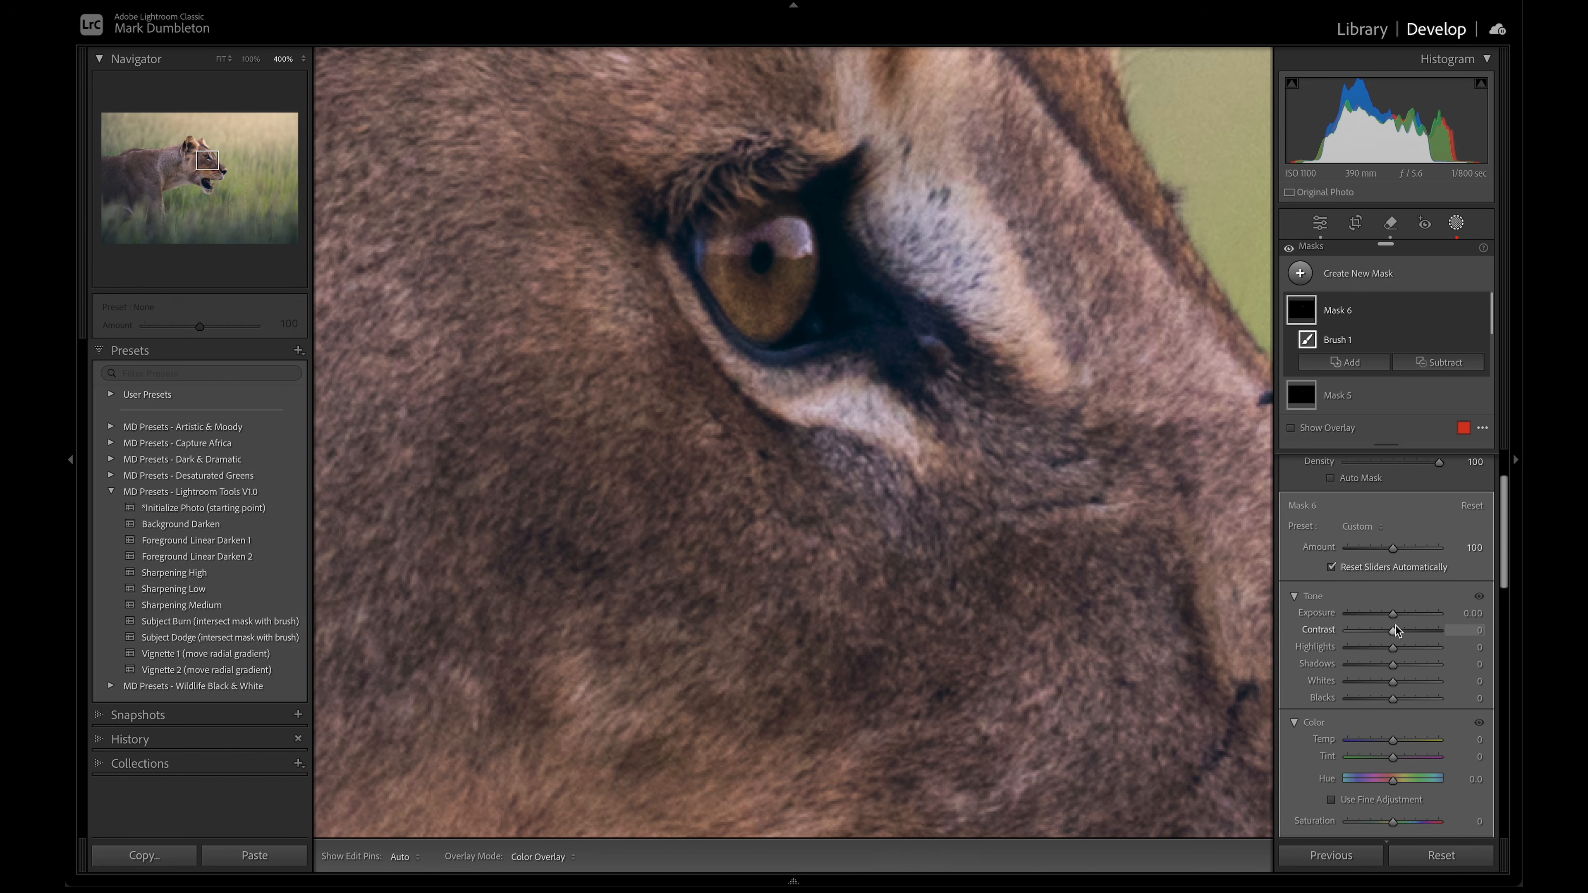
{"action": "left_click_drag", "start_coordinate": [1394, 613], "coordinate": [1396, 614]}
Check the effect of the eye masks on the full photo and zoomed in on the eye.
{"action": "key", "text": "z"}
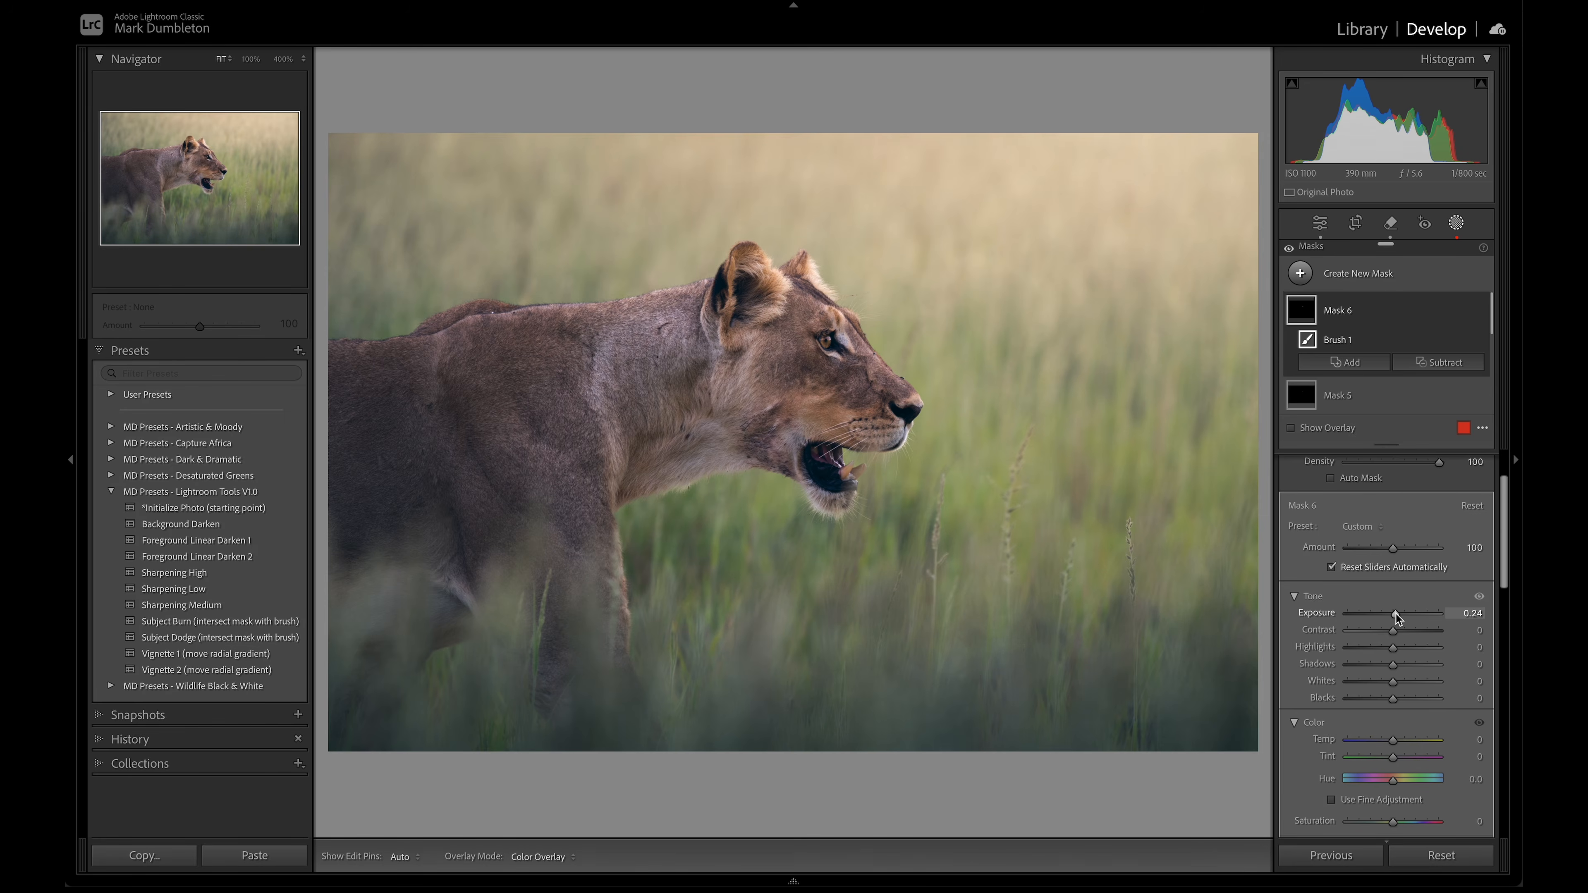
{"action": "left_click", "coordinate": [1479, 310]}
{"action": "left_click", "coordinate": [1479, 311]}
{"action": "key", "text": "z"}
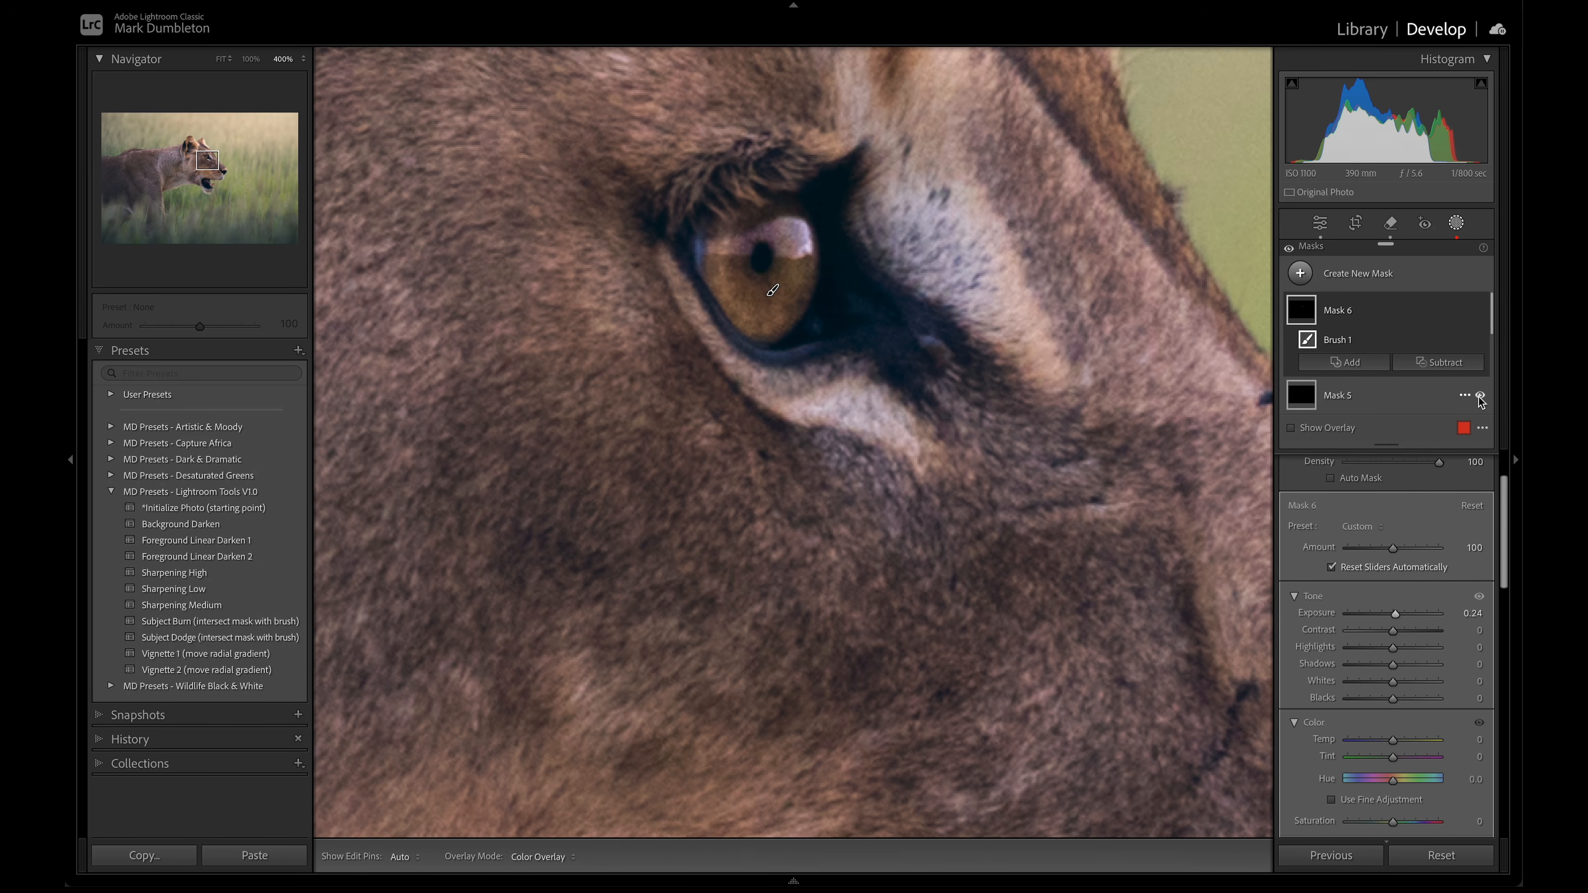
{"action": "key", "text": "z"}
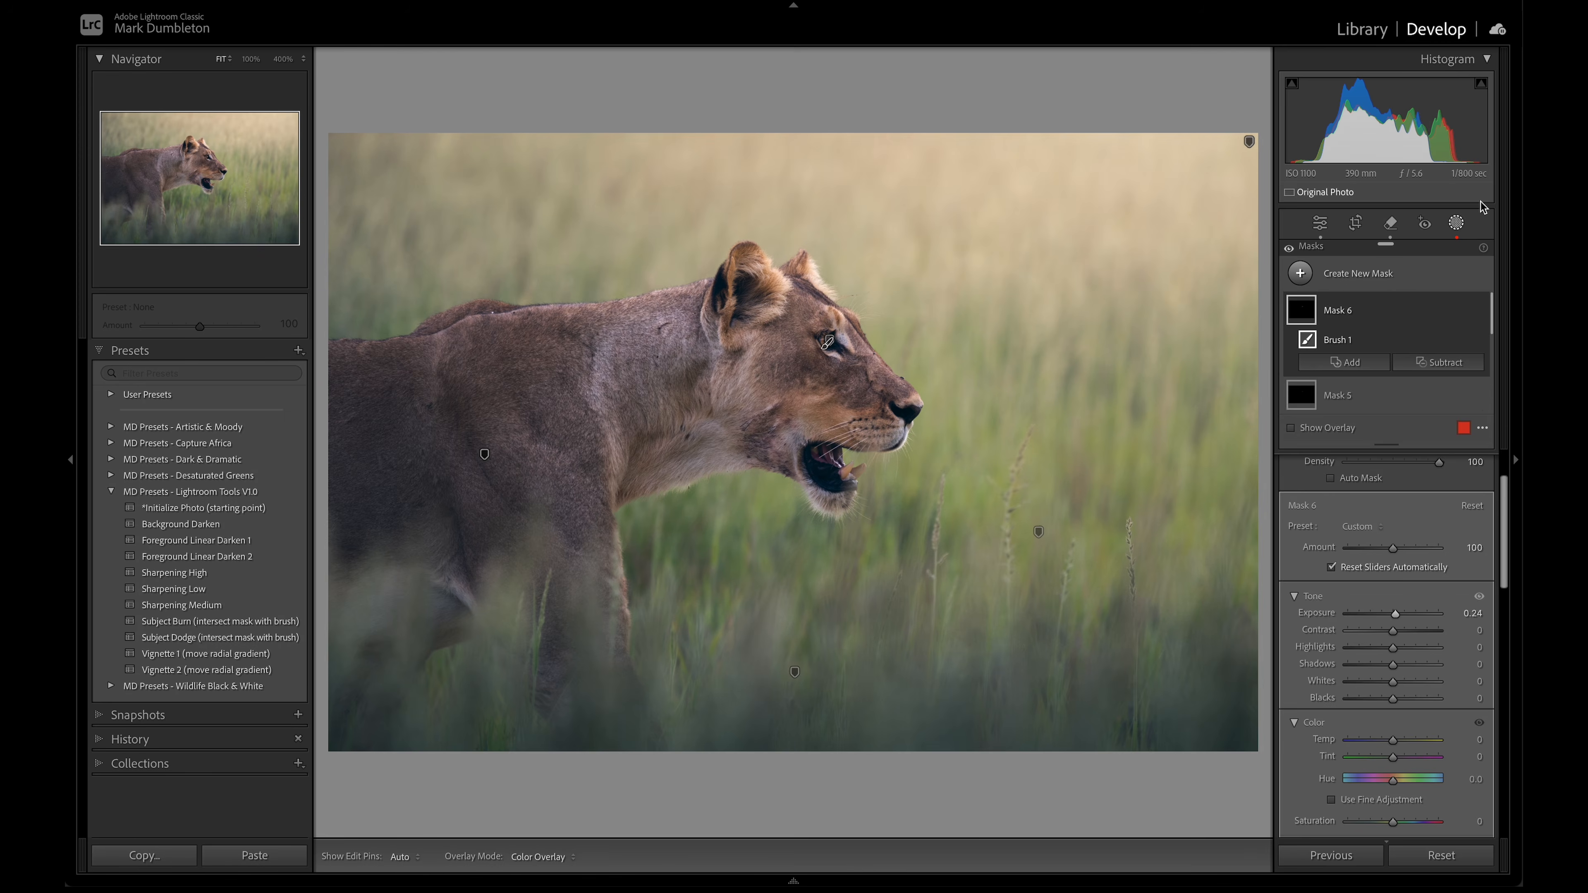
Leave masking, compare the edited photo with the original and inspect the lioness's eye up close.
{"action": "left_click", "coordinate": [1457, 223]}
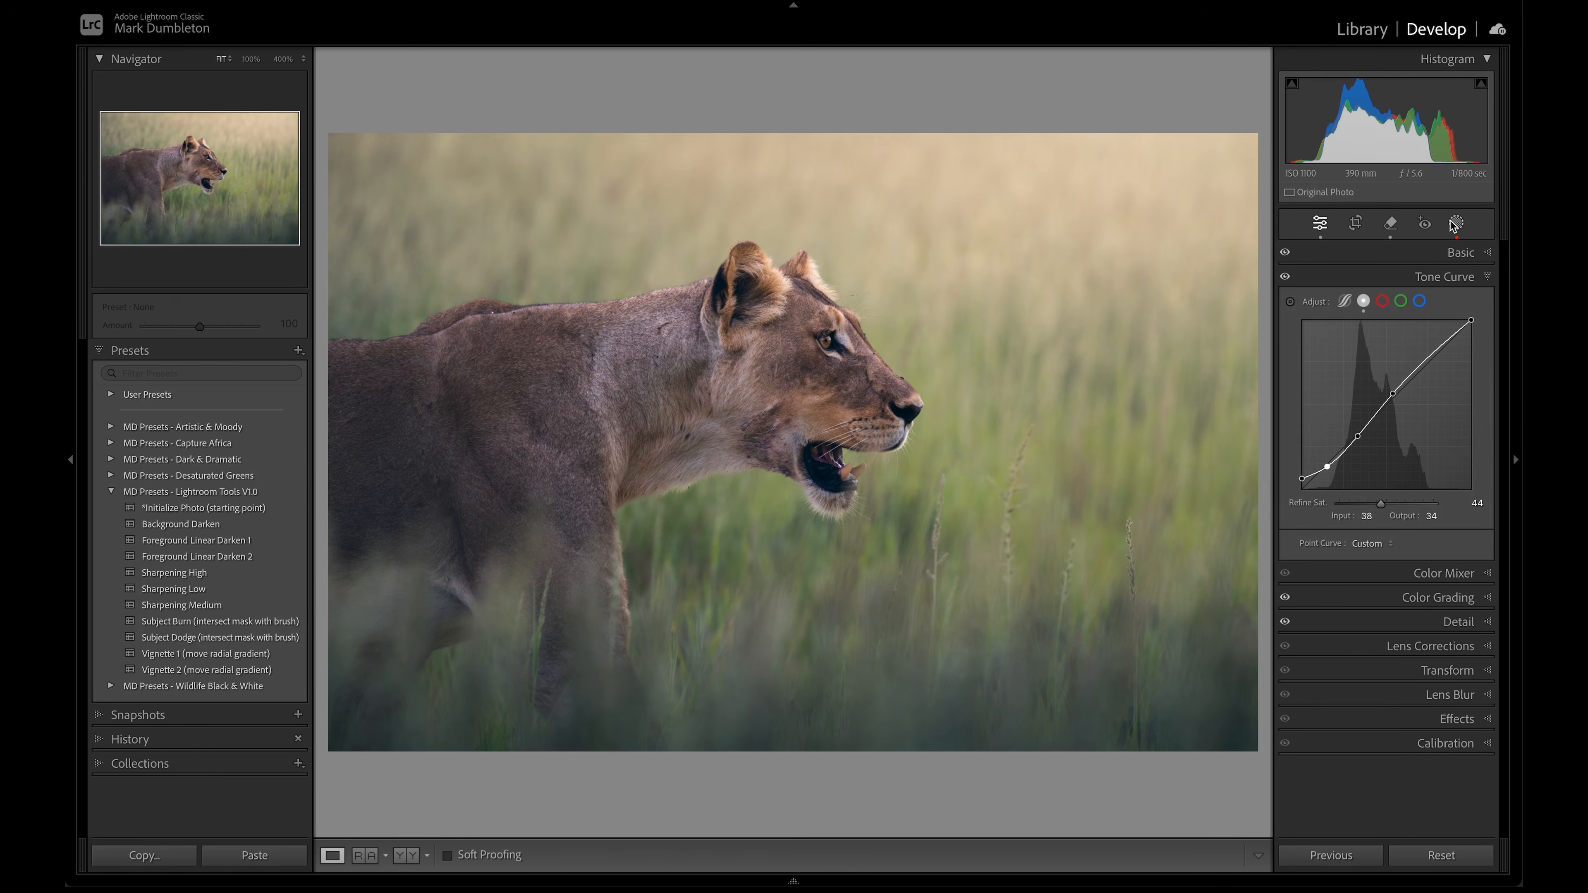
{"action": "key", "text": "backslash"}
{"action": "key", "text": "backslash"}
{"action": "left_click", "coordinate": [837, 344]}
{"action": "left_click", "coordinate": [837, 346]}
Set the Color Grading balance to +61 and adjust the tone curve's midtone point to input 137, output 146.
{"action": "left_click", "coordinate": [1437, 597]}
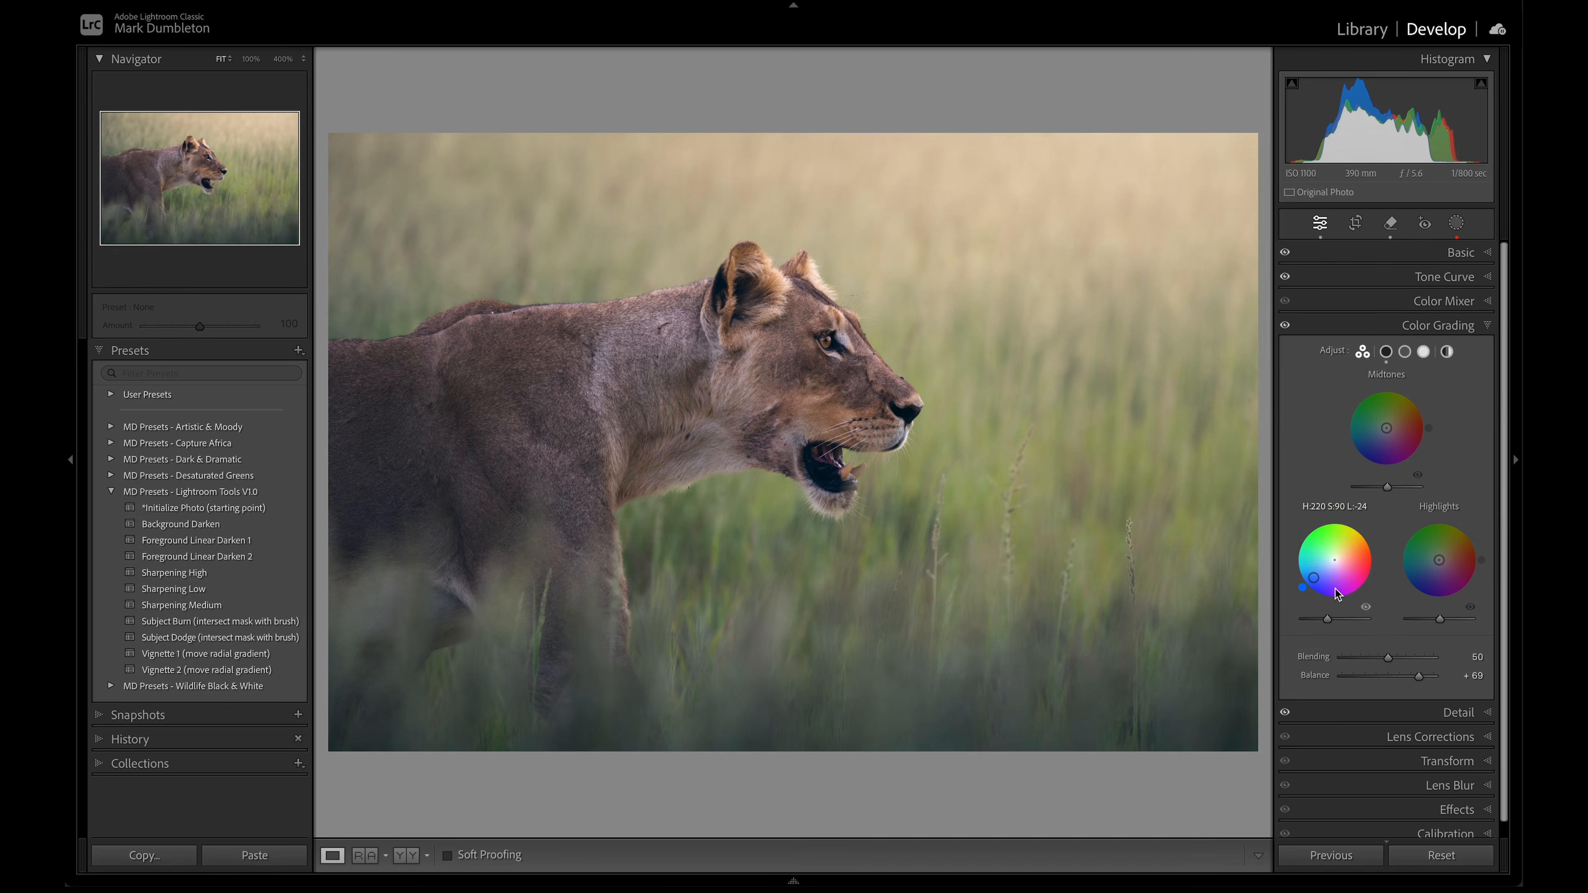
{"action": "left_click_drag", "start_coordinate": [1418, 680], "coordinate": [1415, 679]}
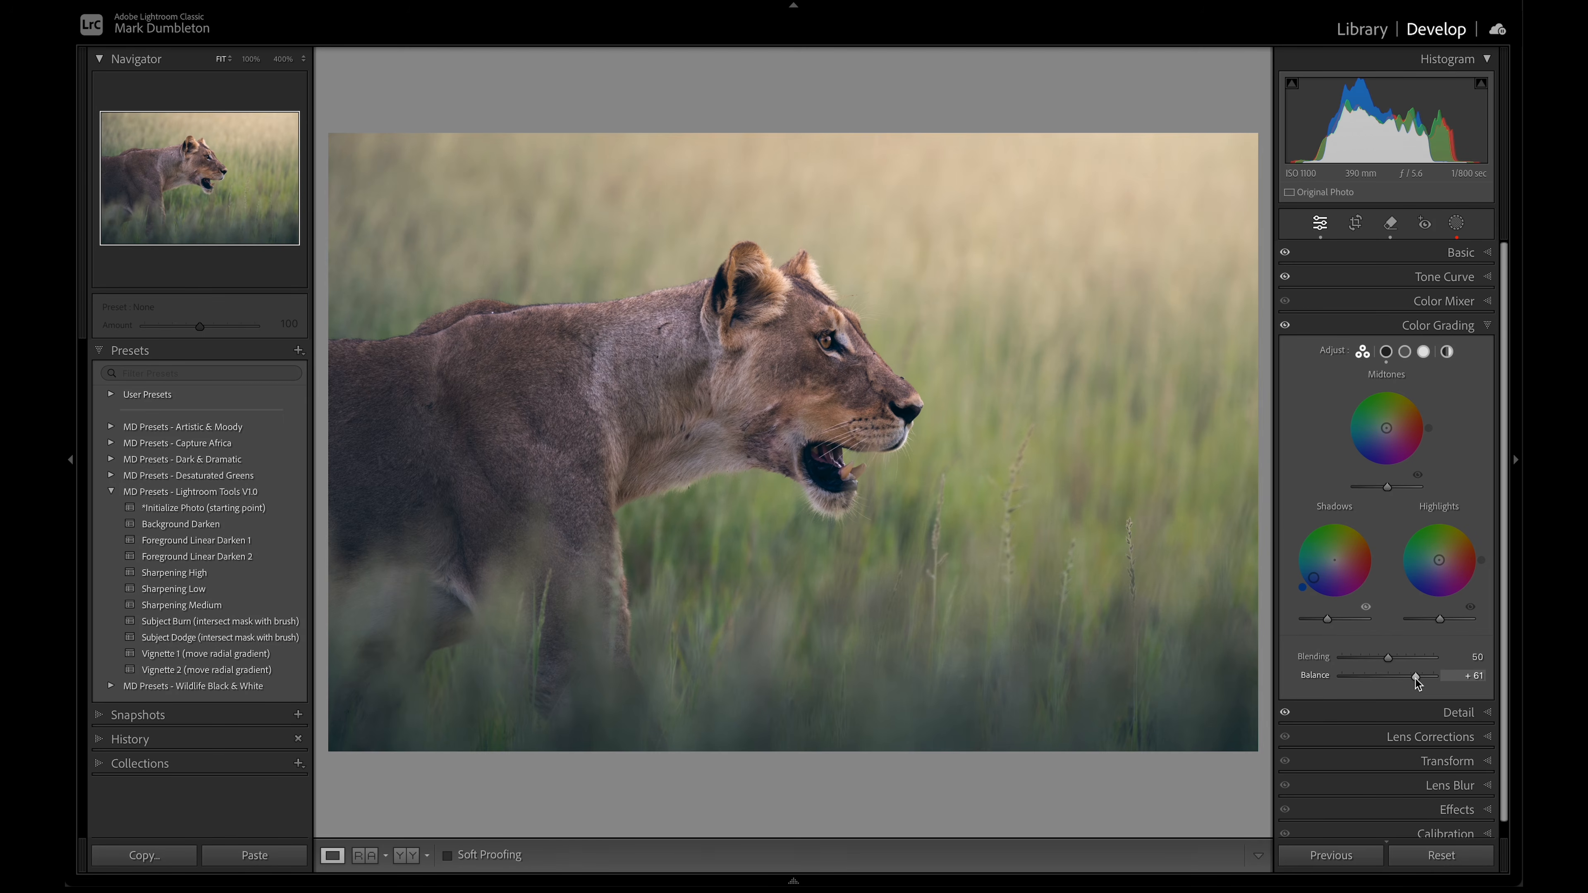
{"action": "left_click", "coordinate": [1454, 278]}
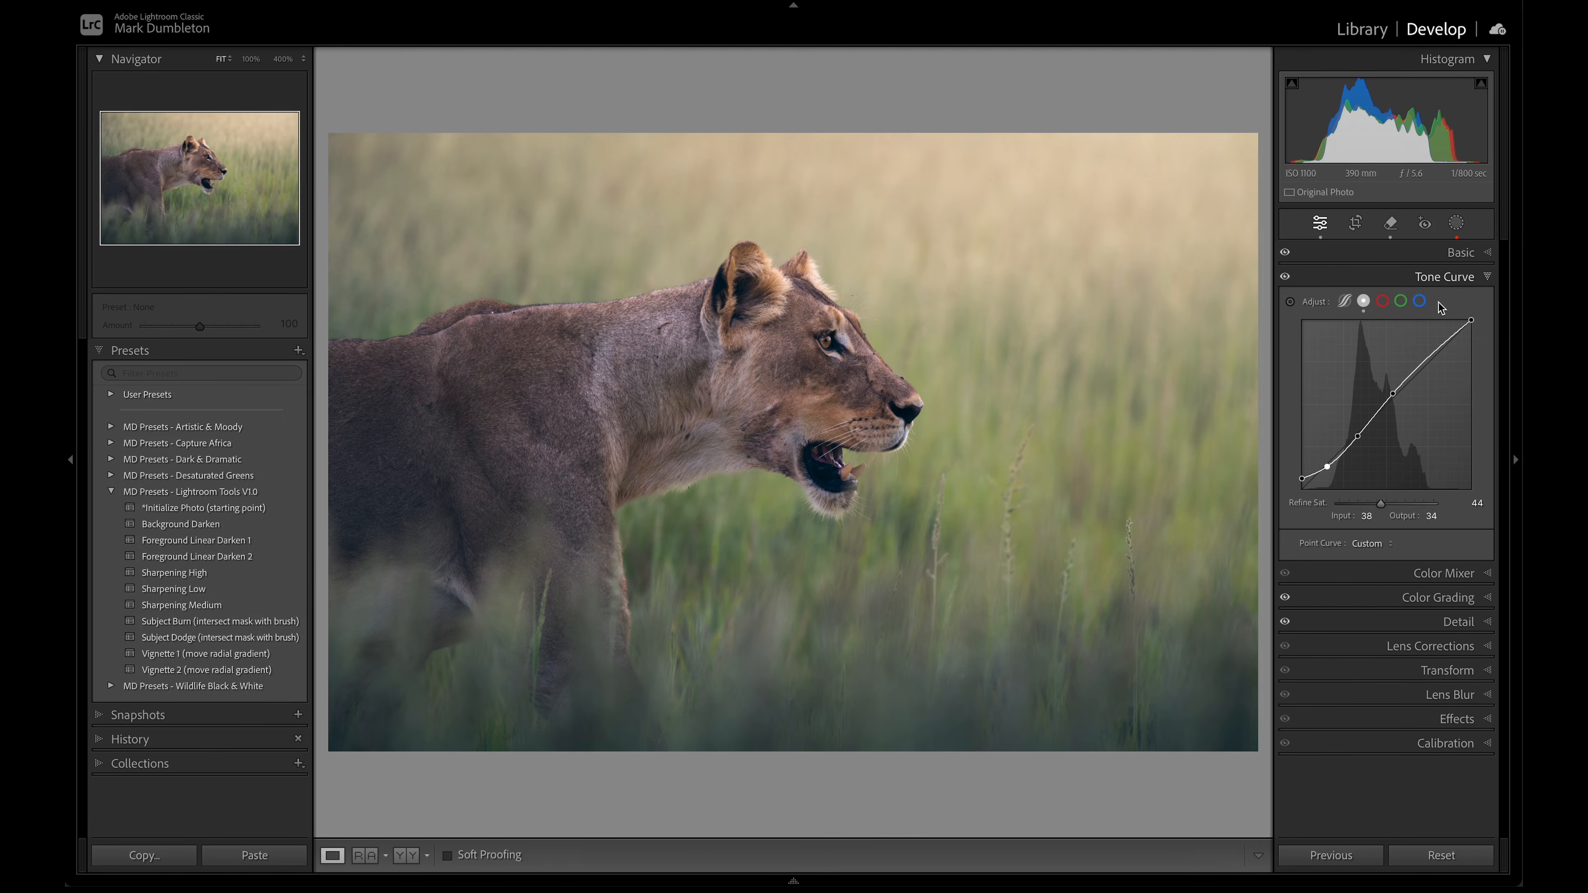
{"action": "left_click_drag", "start_coordinate": [1393, 393], "coordinate": [1392, 392]}
{"action": "key", "text": "z"}
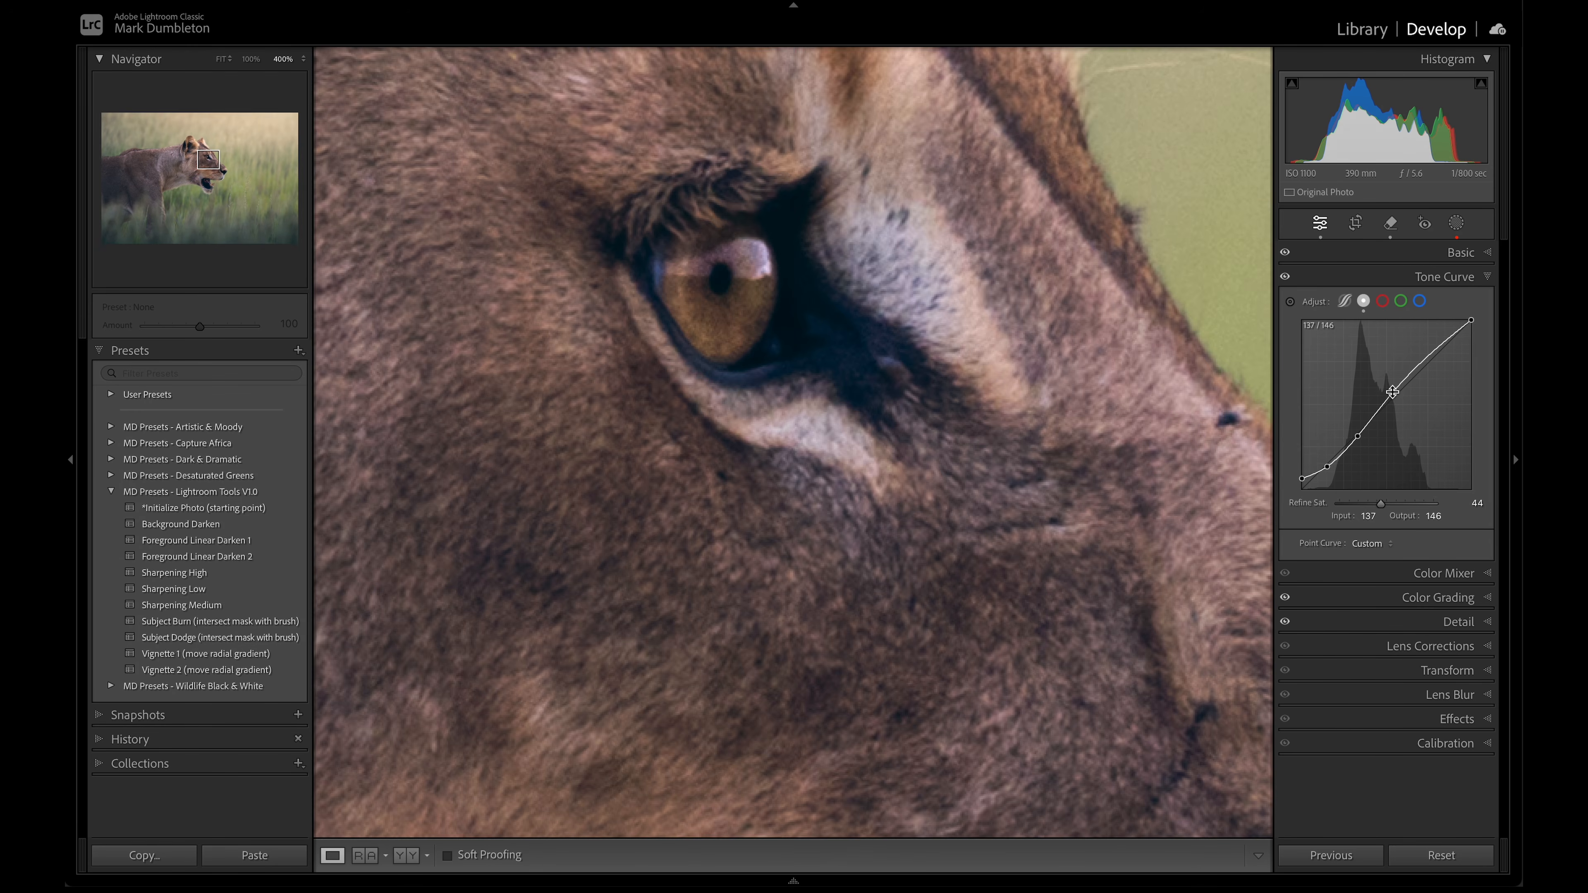
{"action": "key", "text": "z"}
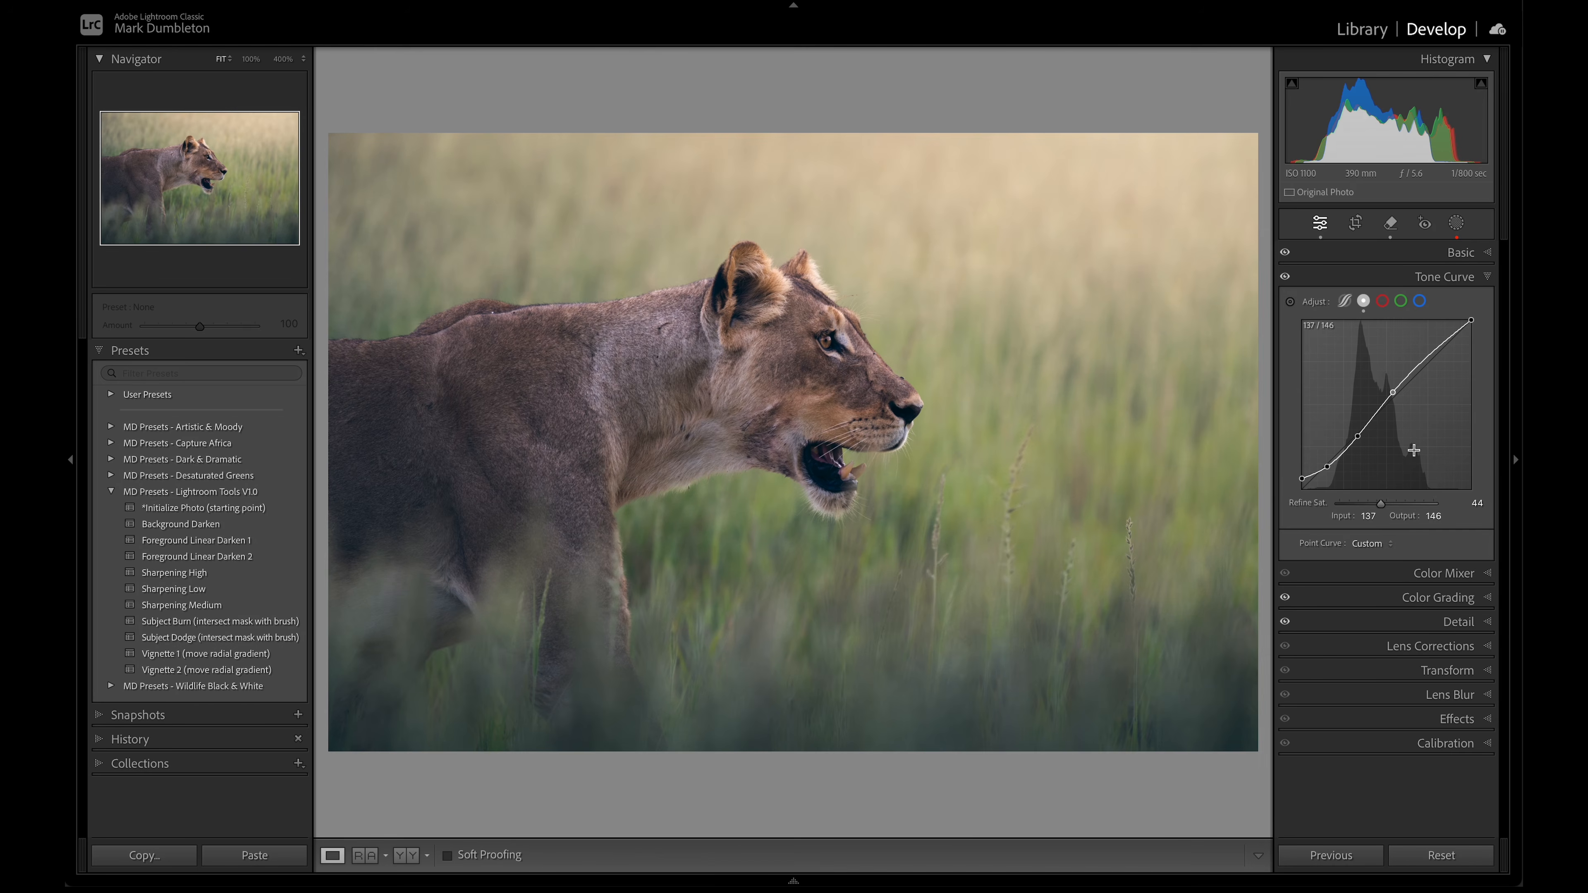
Examine the lioness's face at 100% alongside the sharpening and noise reduction settings, and review the existing masks.
{"action": "left_click", "coordinate": [1462, 627]}
{"action": "key", "text": "z"}
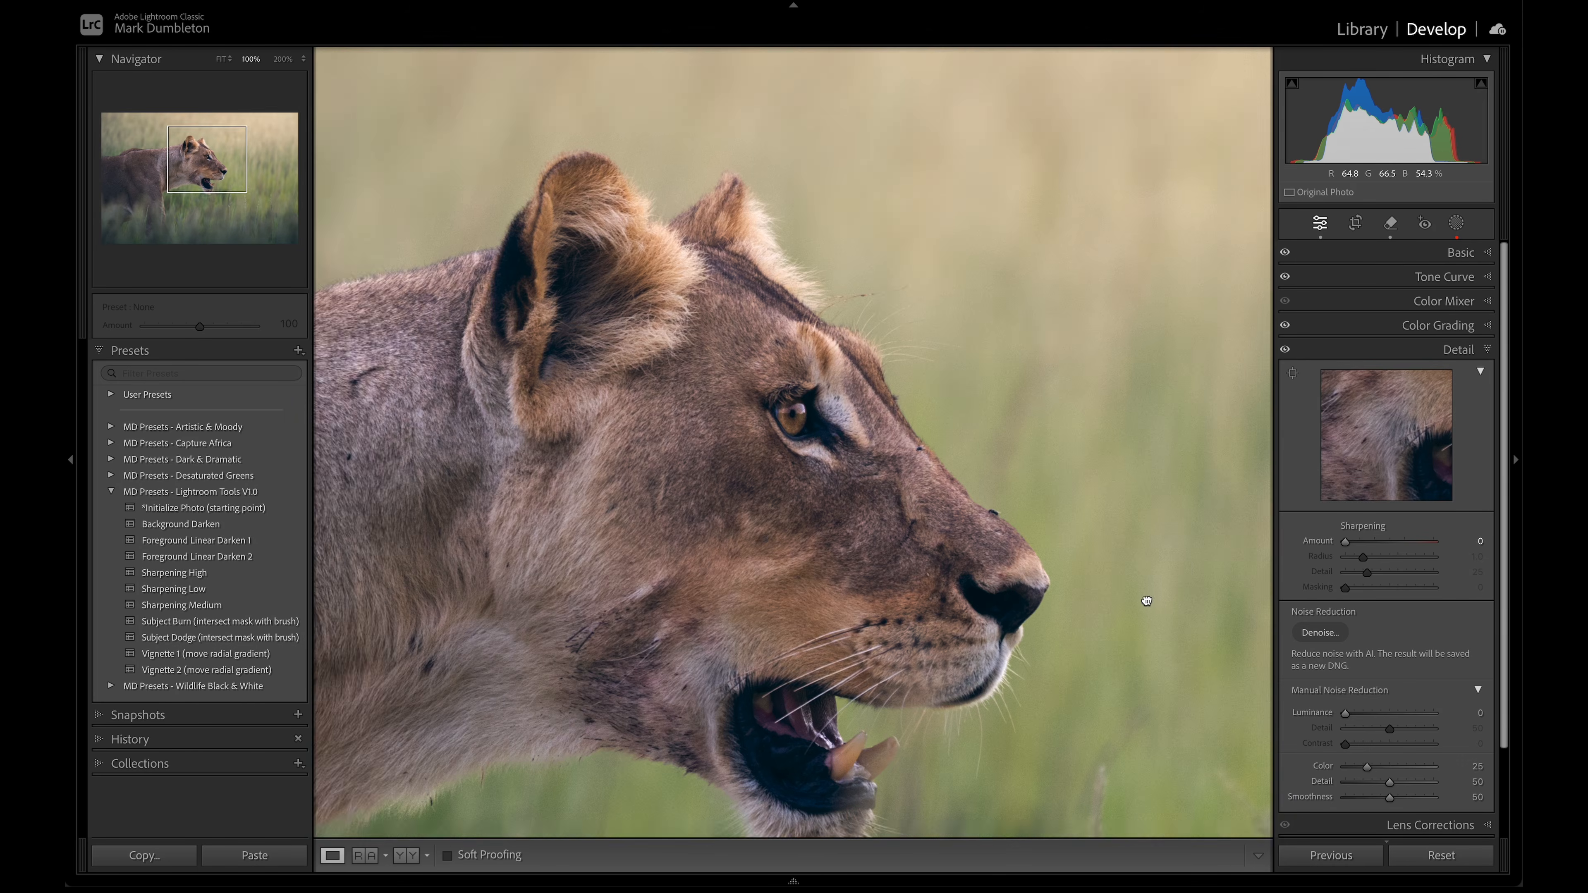
{"action": "left_click_drag", "start_coordinate": [1148, 601], "coordinate": [1081, 528]}
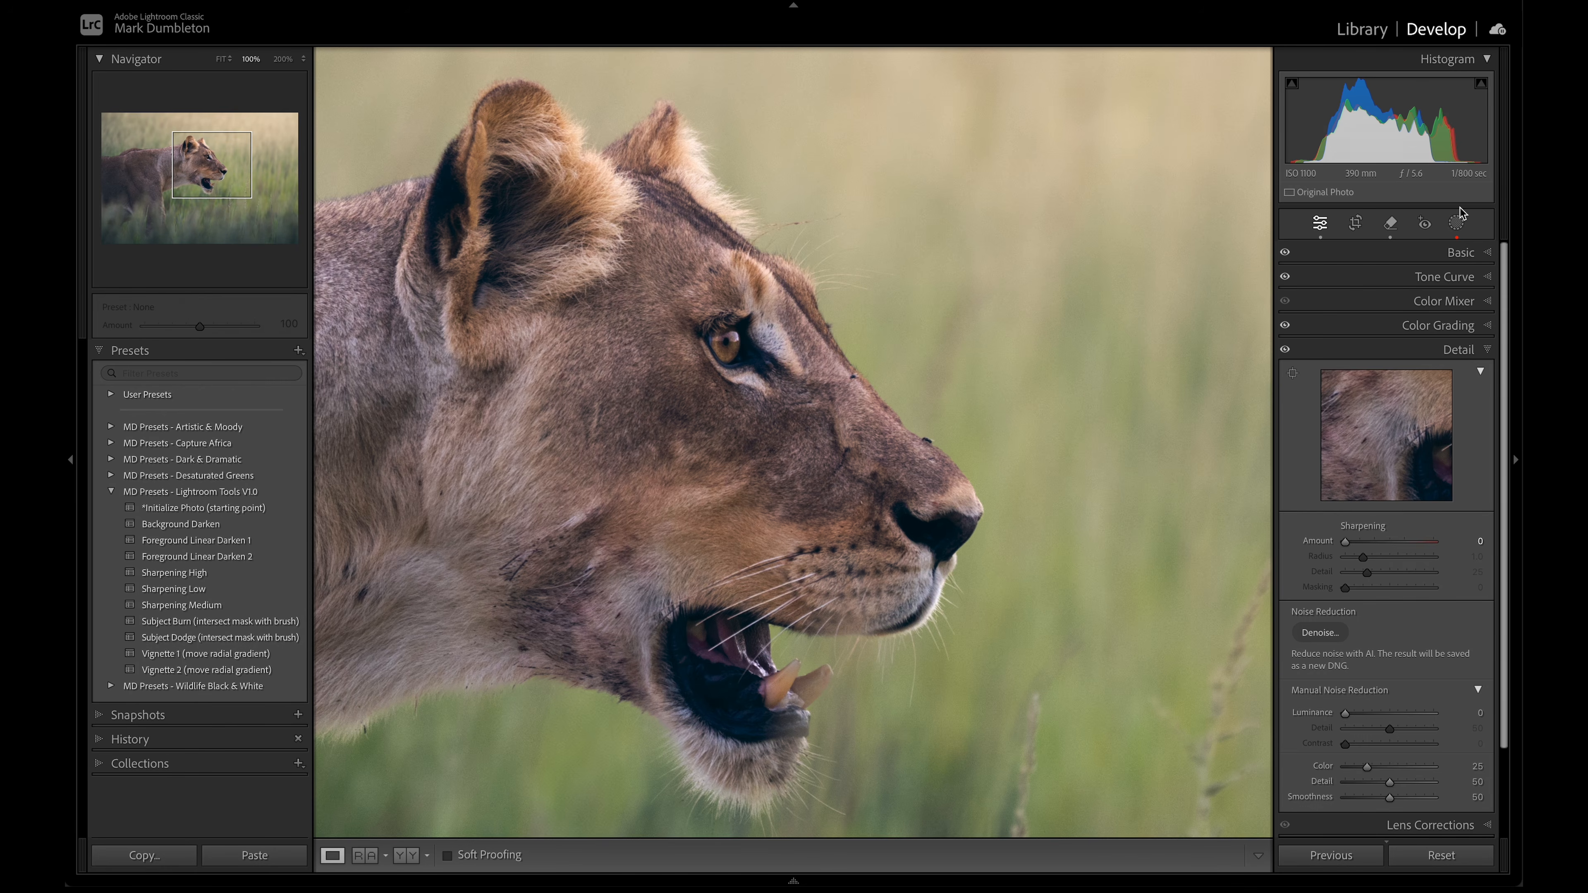
{"action": "left_click", "coordinate": [1455, 223]}
{"action": "scroll", "coordinate": [1385, 302], "scroll_direction": "down", "scroll_amount": 3}
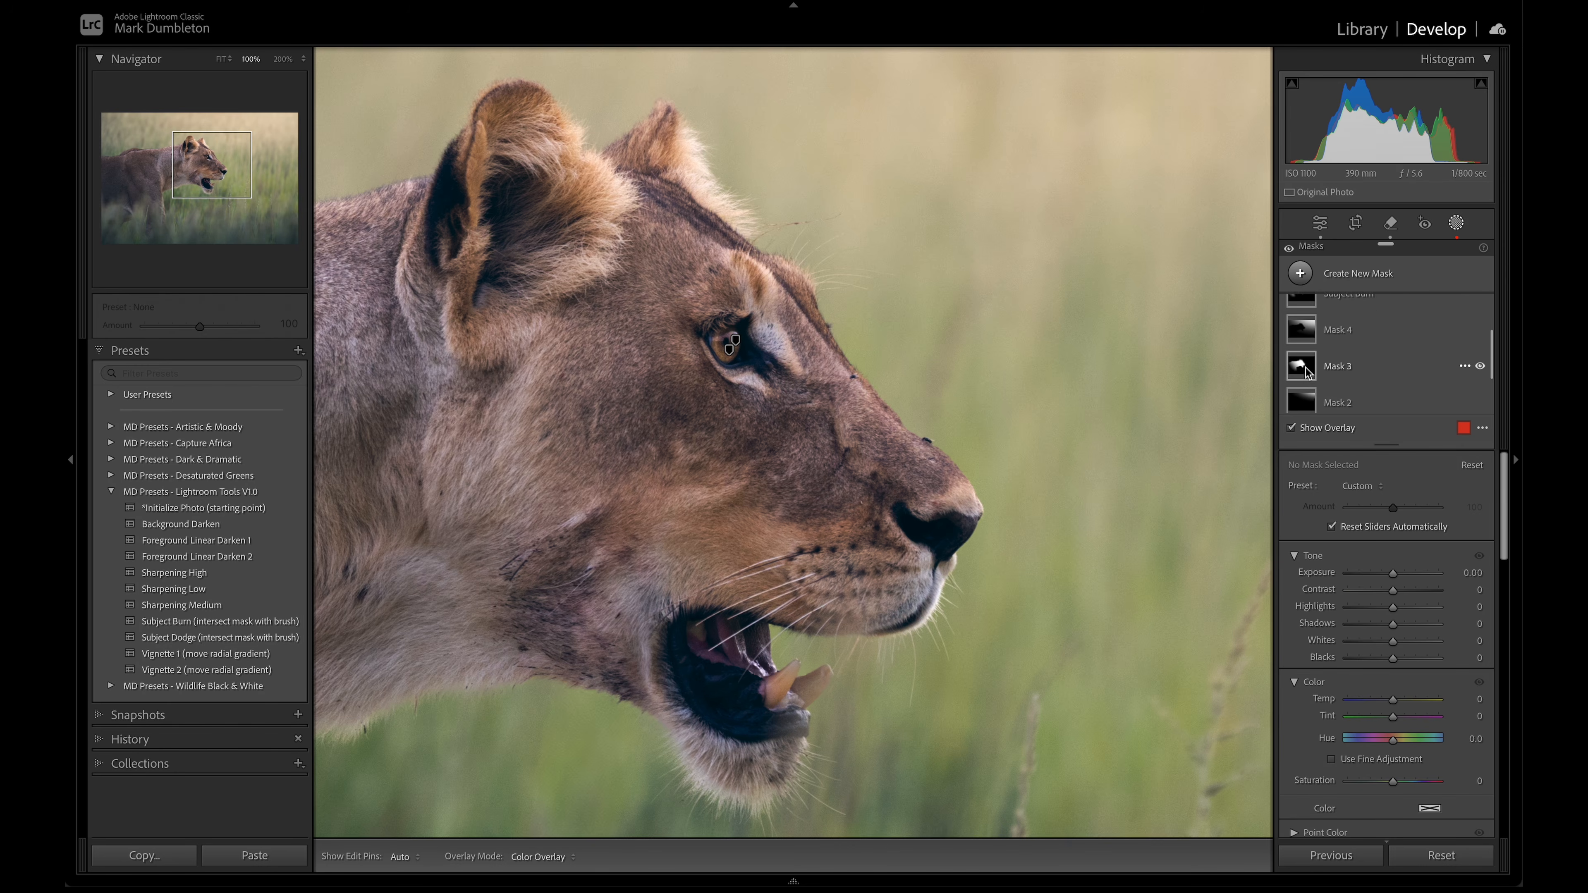
{"action": "mouse_move", "coordinate": [1306, 378]}
{"action": "key", "text": "z"}
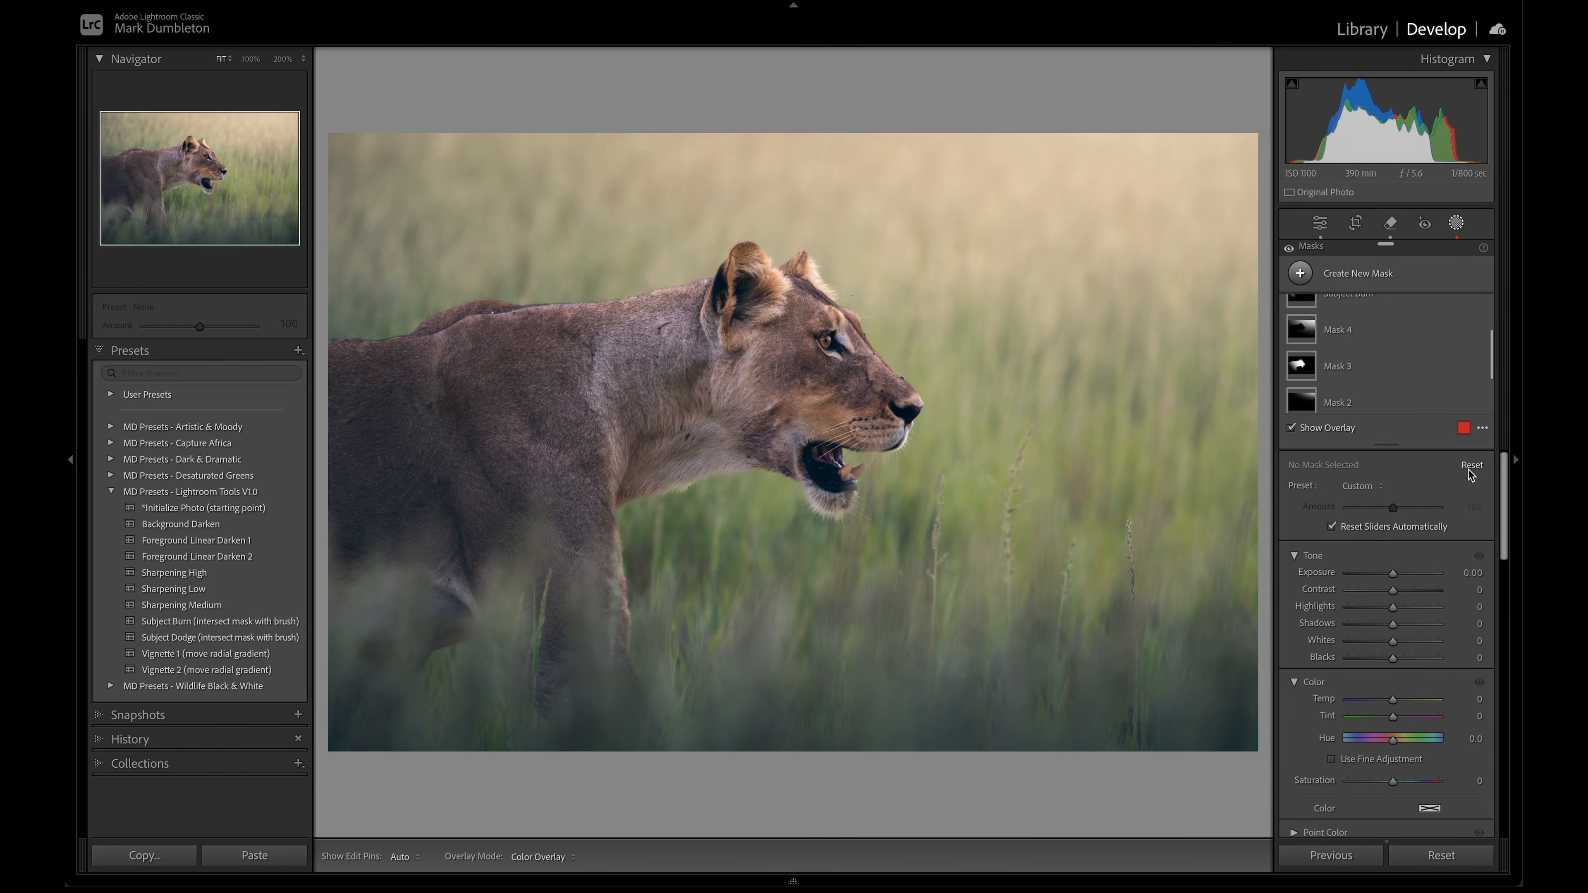
{"action": "left_click", "coordinate": [1457, 224]}
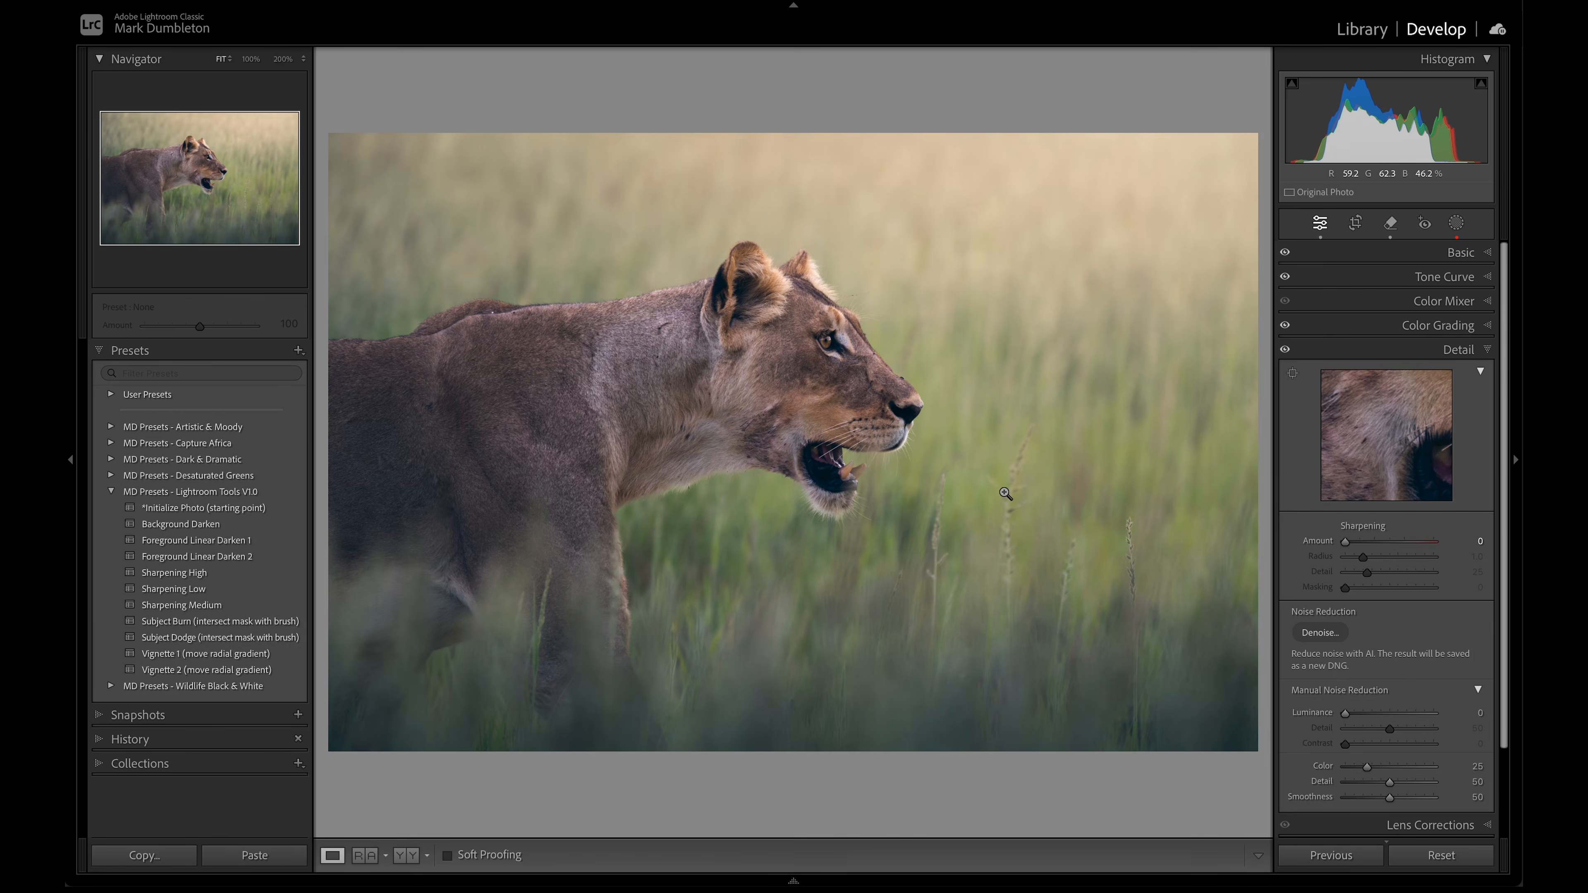
Fine-tune the tone curve's black point and lower shadow point, and move the next point to input 87, output 83.
{"action": "left_click", "coordinate": [1457, 277]}
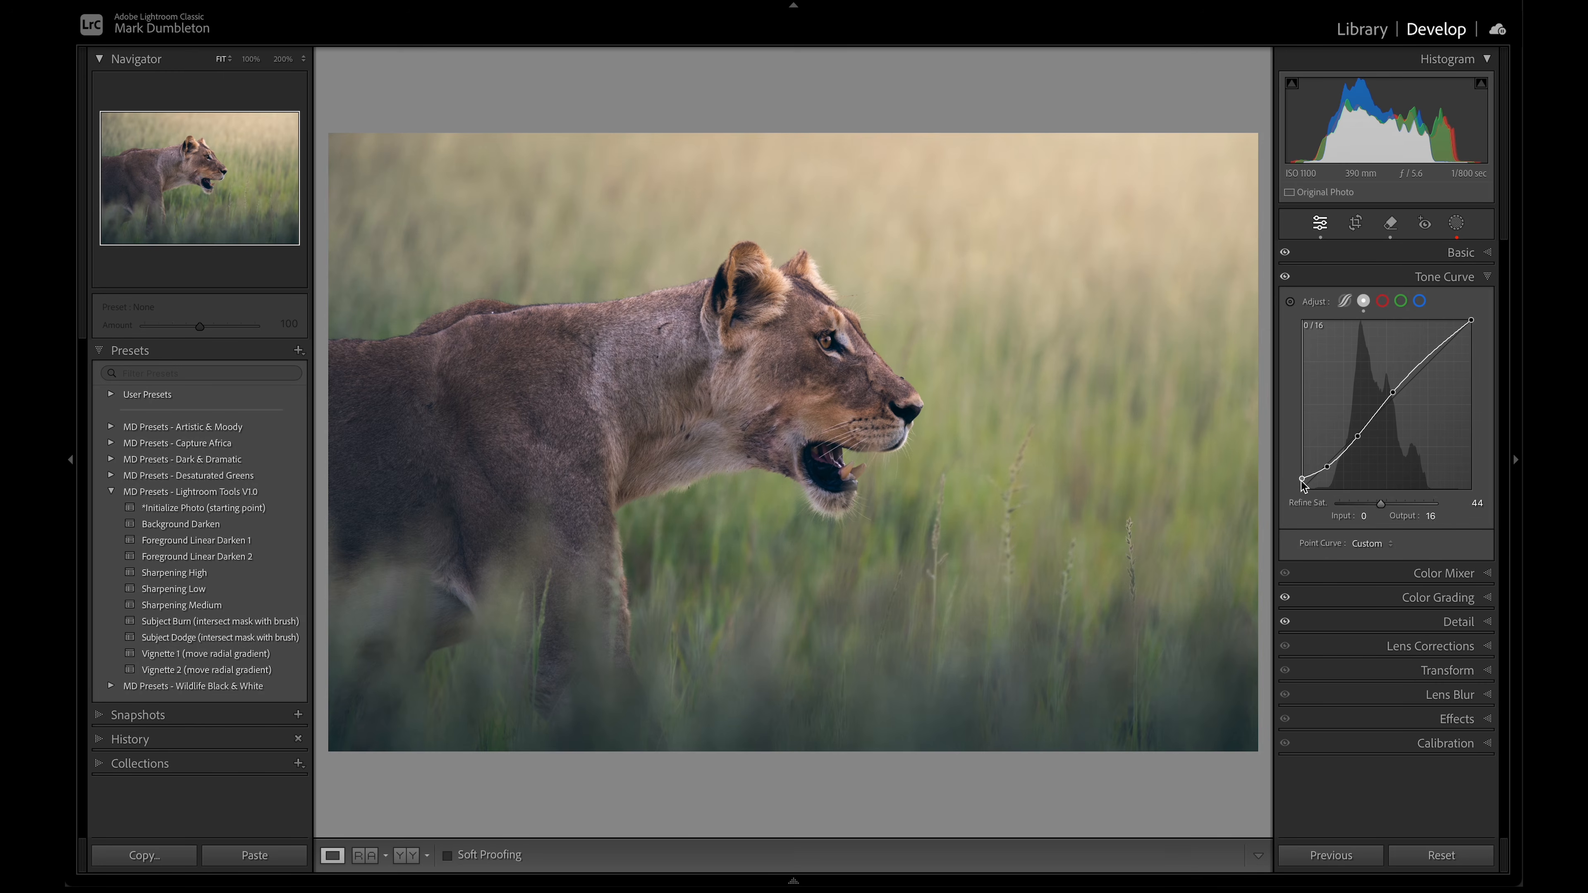
{"action": "left_click_drag", "start_coordinate": [1296, 484], "coordinate": [1296, 482]}
{"action": "left_click", "coordinate": [1330, 466]}
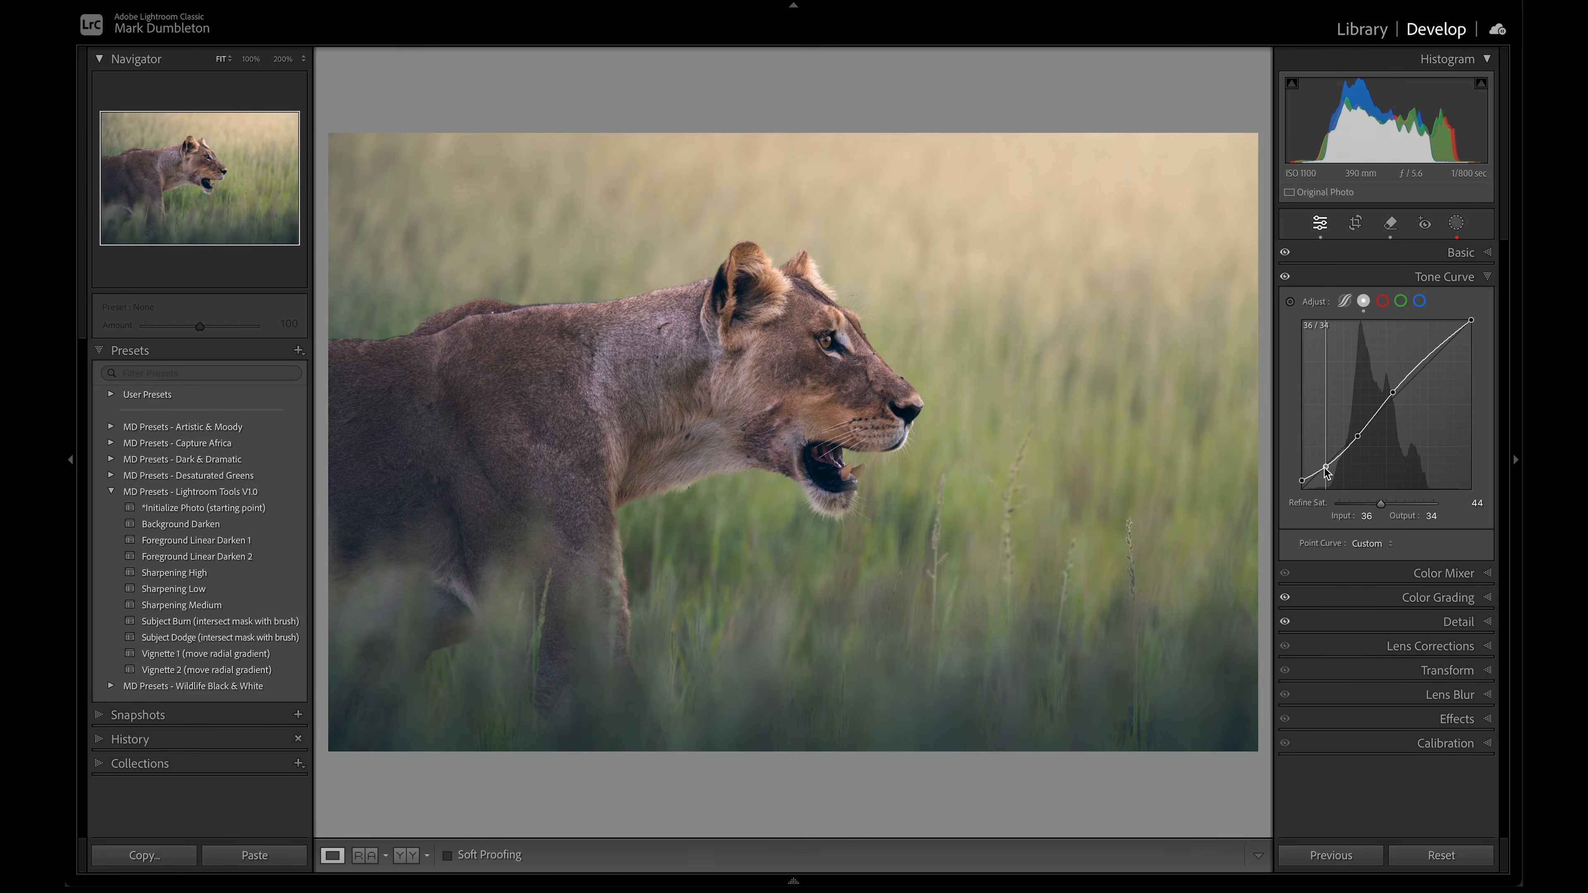
{"action": "left_click_drag", "start_coordinate": [1327, 468], "coordinate": [1361, 442]}
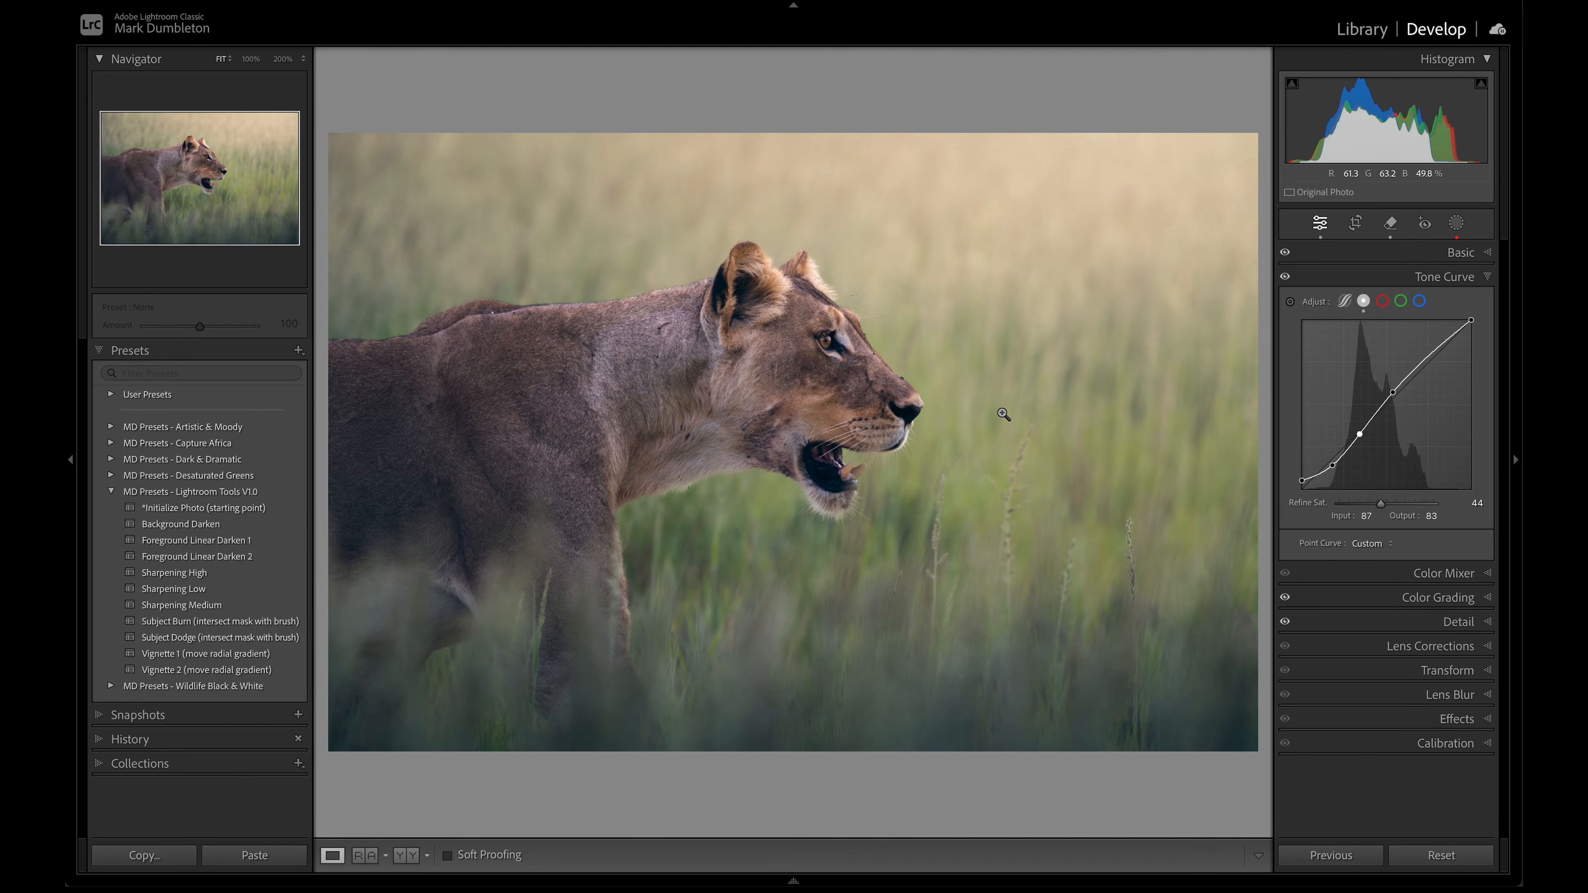
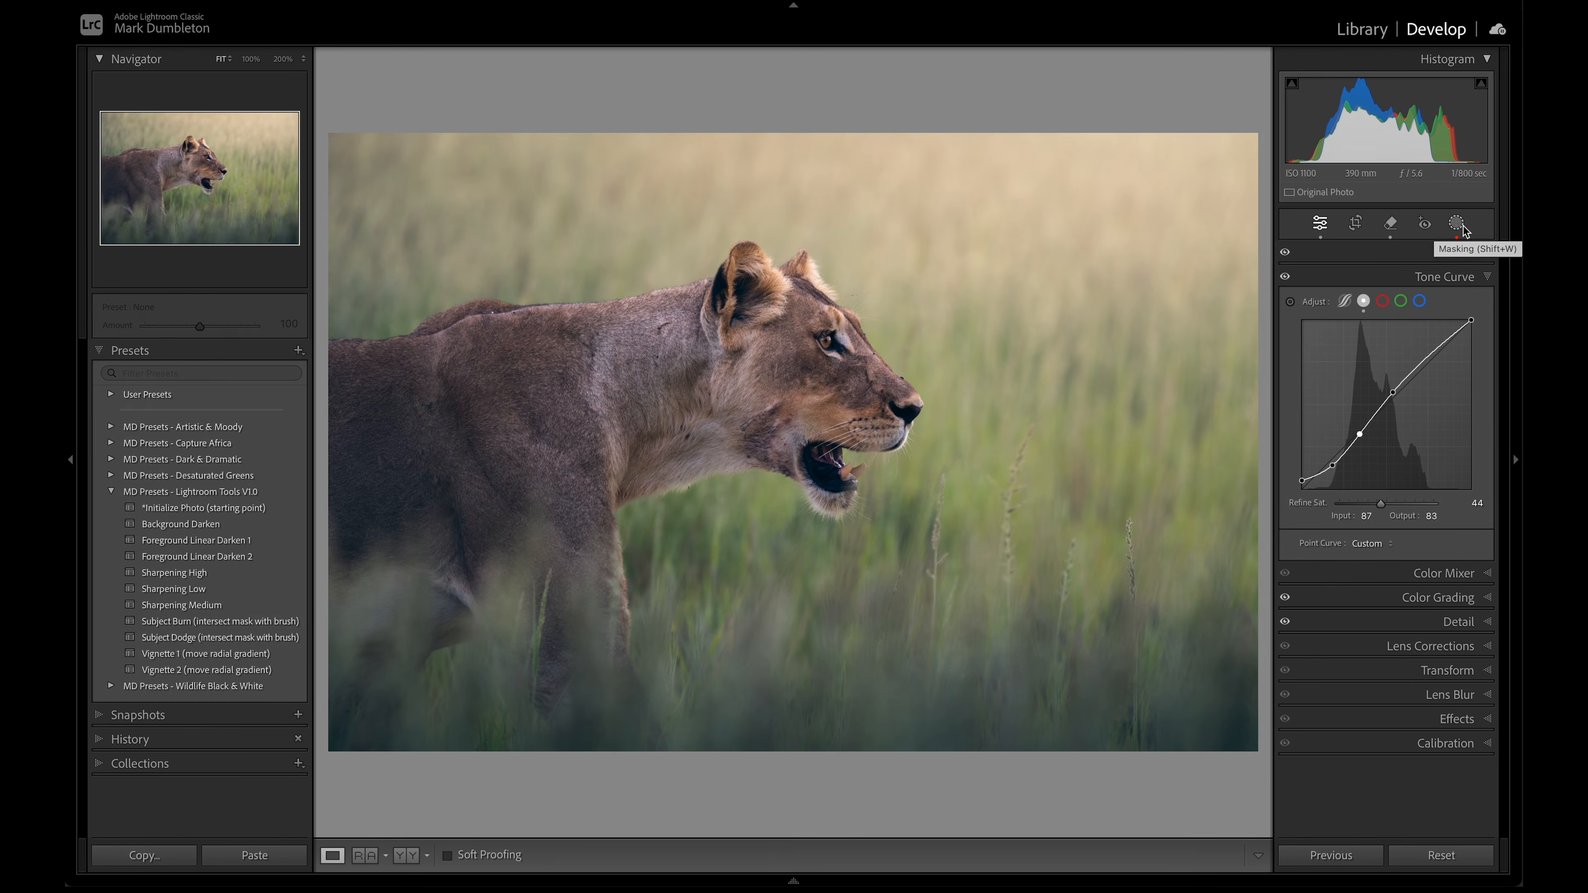
Try a post-crop vignette with Amount -64, Midpoint 33 and Feather 77, and reset its Amount to 0.
{"action": "left_click", "coordinate": [1469, 718]}
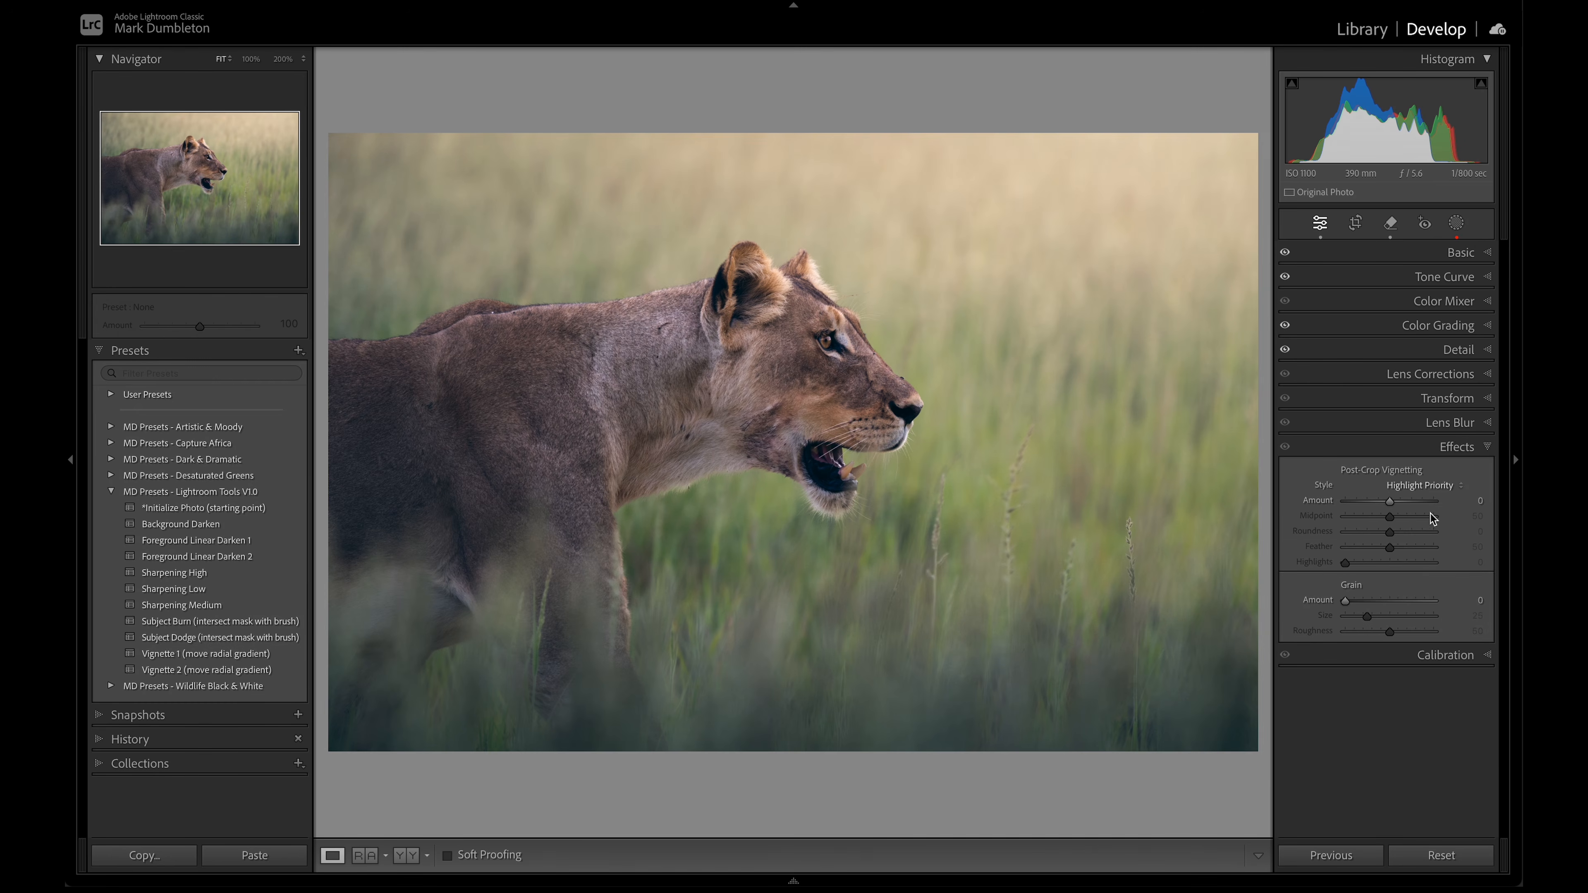
{"action": "left_click_drag", "start_coordinate": [1390, 503], "coordinate": [1413, 548]}
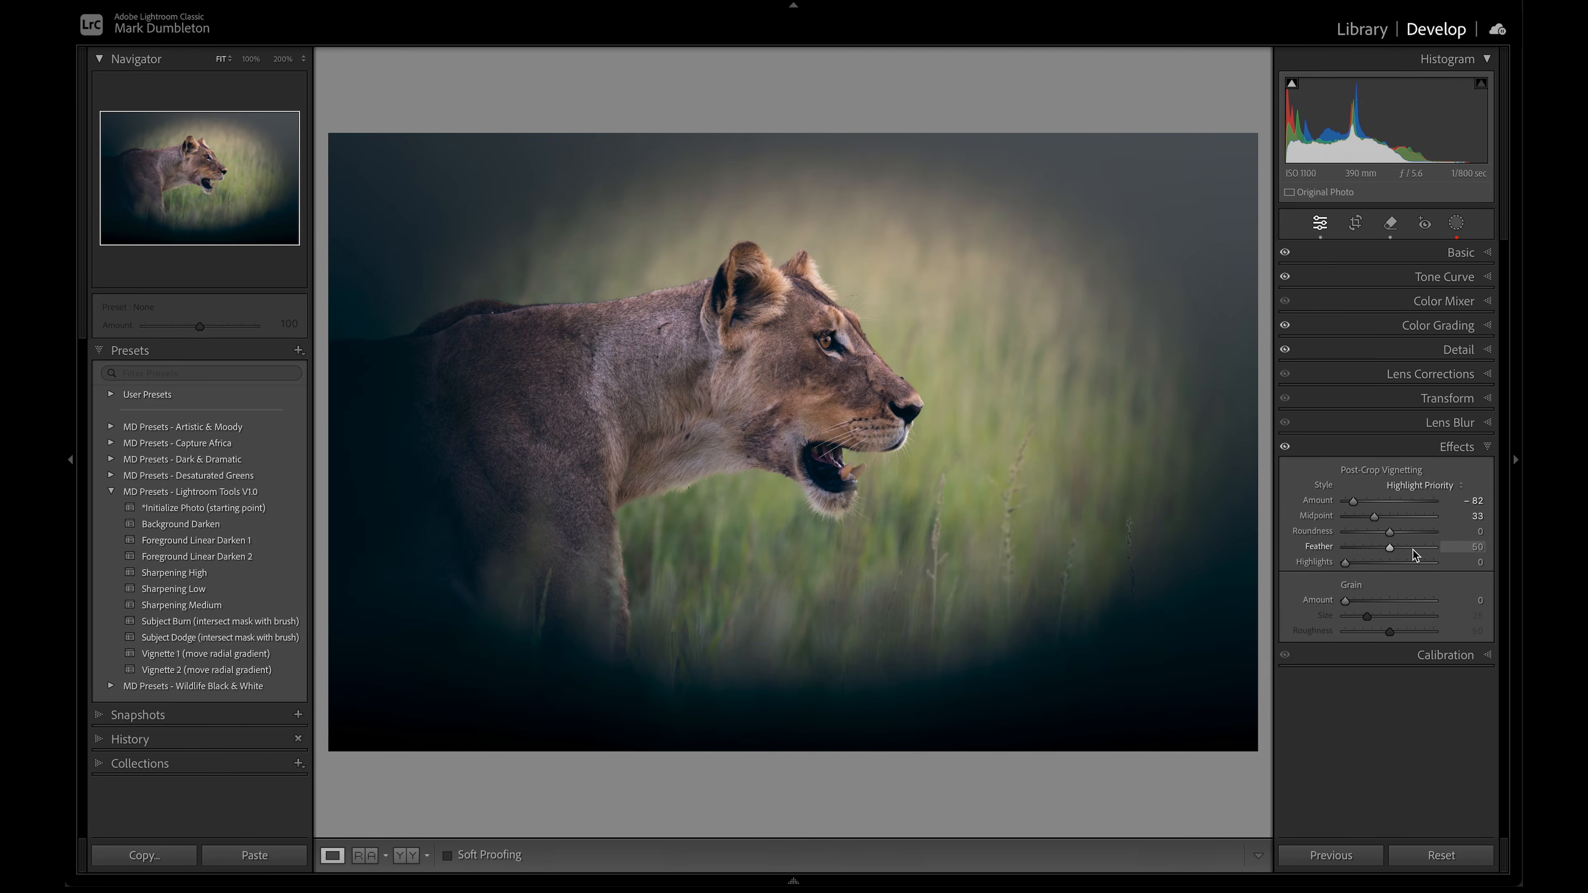
{"action": "left_click_drag", "start_coordinate": [1353, 501], "coordinate": [1361, 501]}
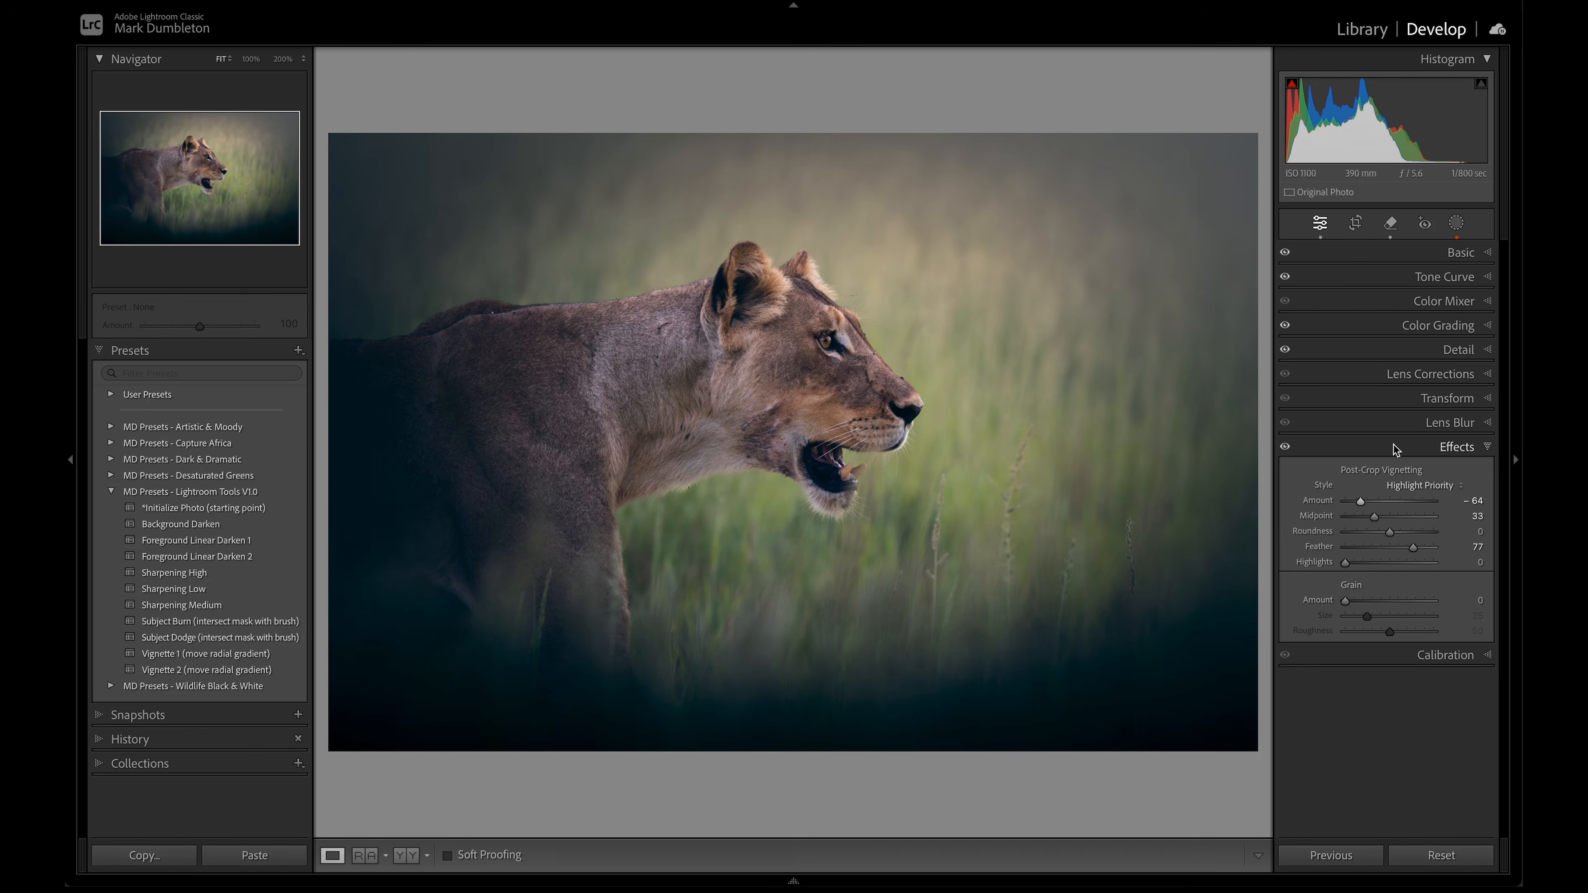
{"action": "double_click", "coordinate": [1363, 503]}
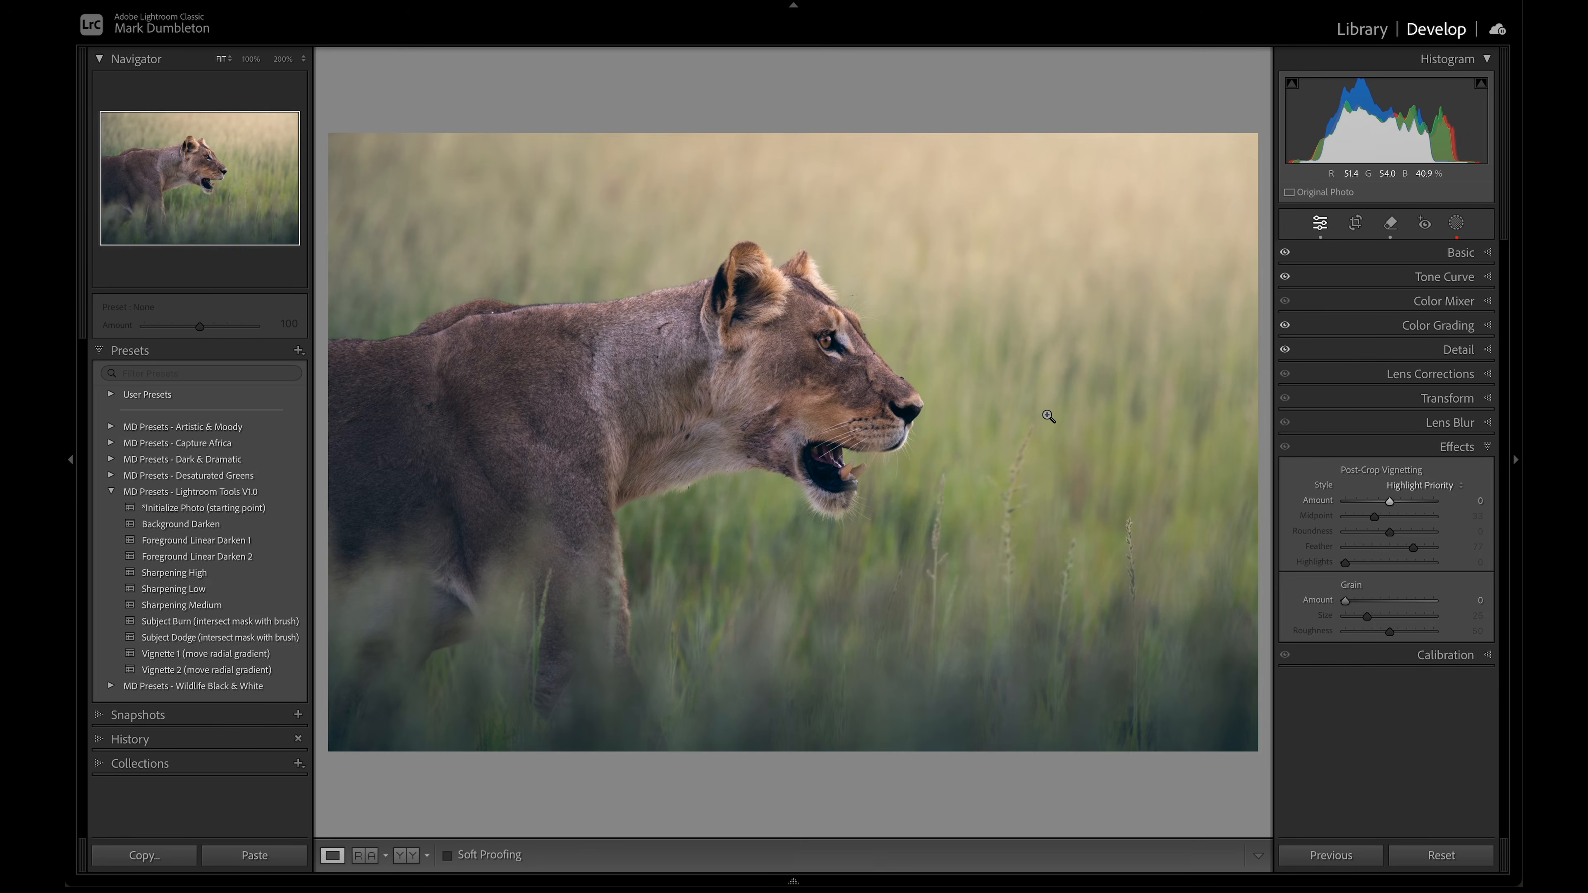
Apply the Vignette 1 preset, enlarge and recentre its radial gradient around the lioness, with Feather 43 and Exposure -0.69.
{"action": "left_click", "coordinate": [209, 654]}
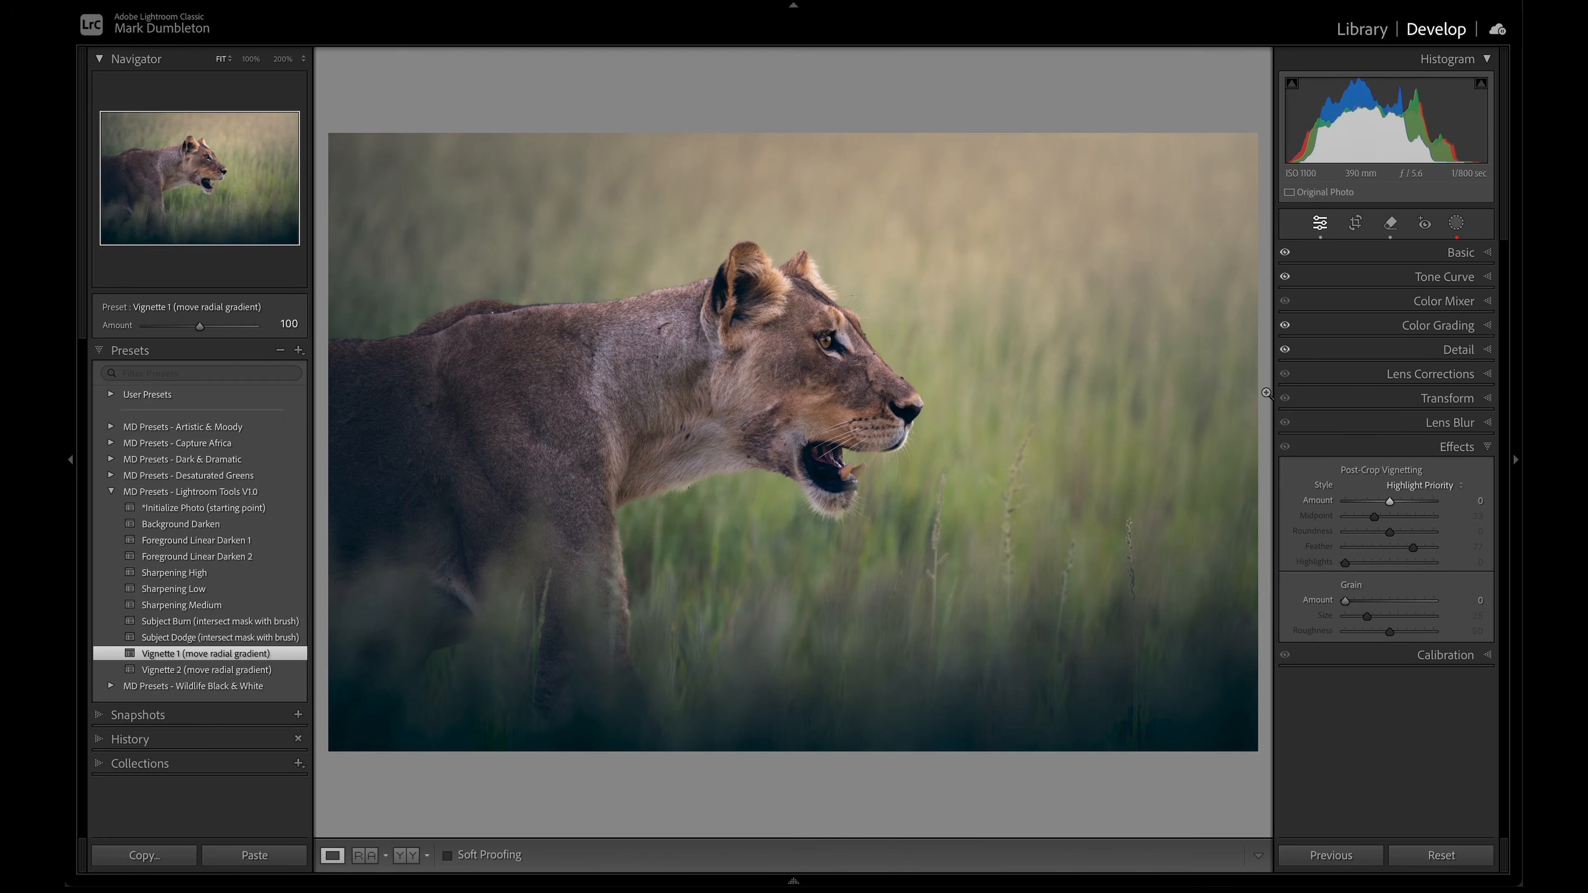
{"action": "left_click", "coordinate": [1457, 223]}
{"action": "left_click", "coordinate": [1360, 311]}
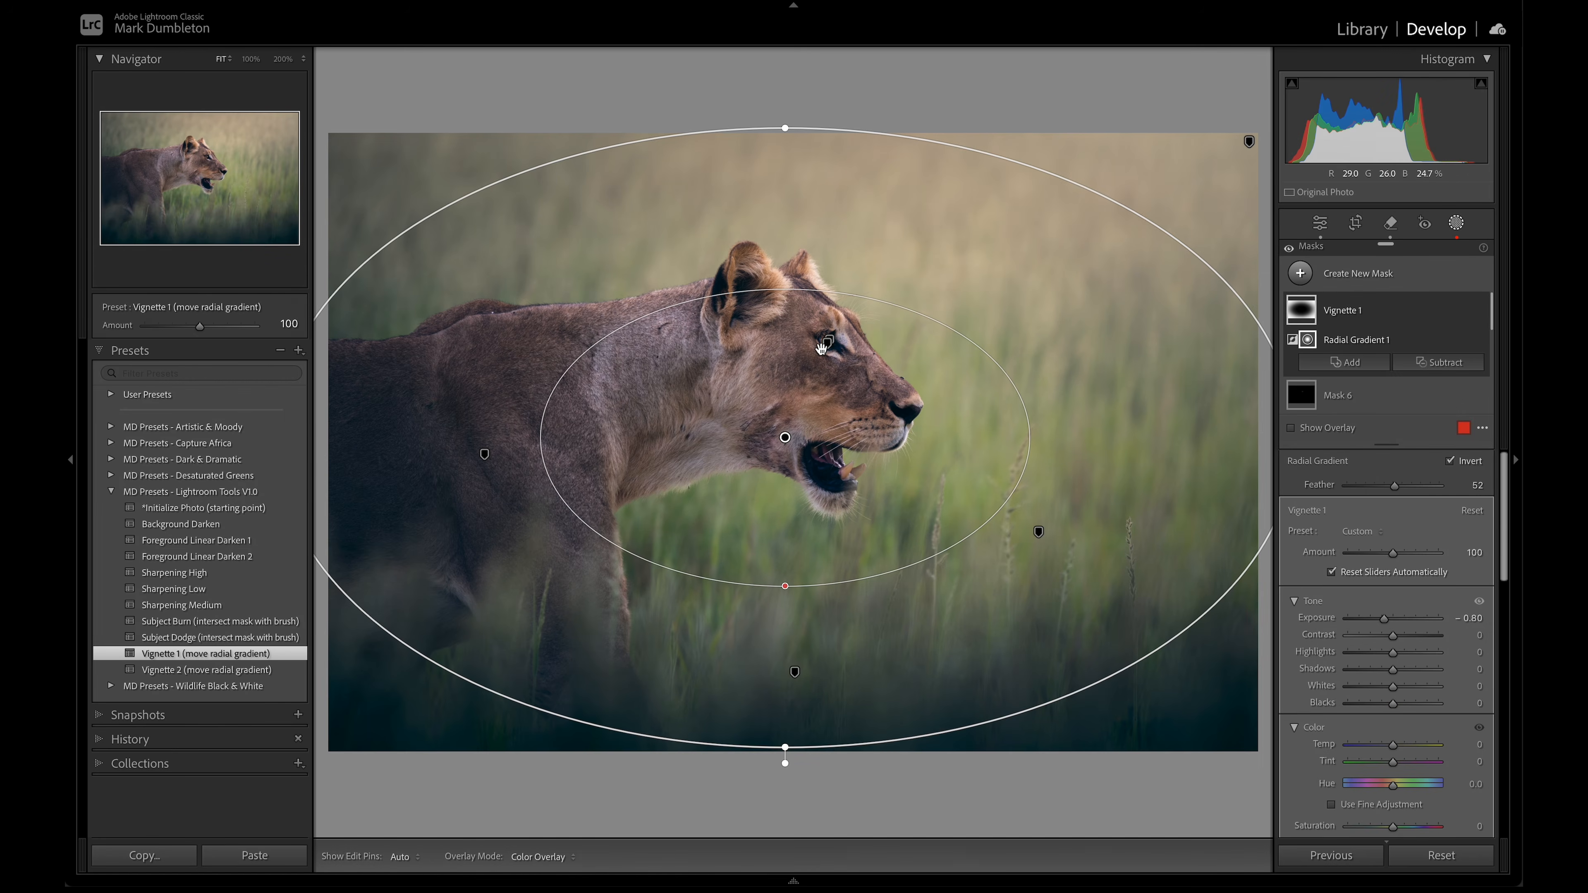
{"action": "mouse_move", "coordinate": [785, 586]}
{"action": "left_mouse_down"}
{"action": "mouse_move", "coordinate": [789, 628]}
{"action": "mouse_move", "coordinate": [789, 614]}
{"action": "left_mouse_up"}
{"action": "left_click_drag", "start_coordinate": [813, 517], "coordinate": [754, 500]}
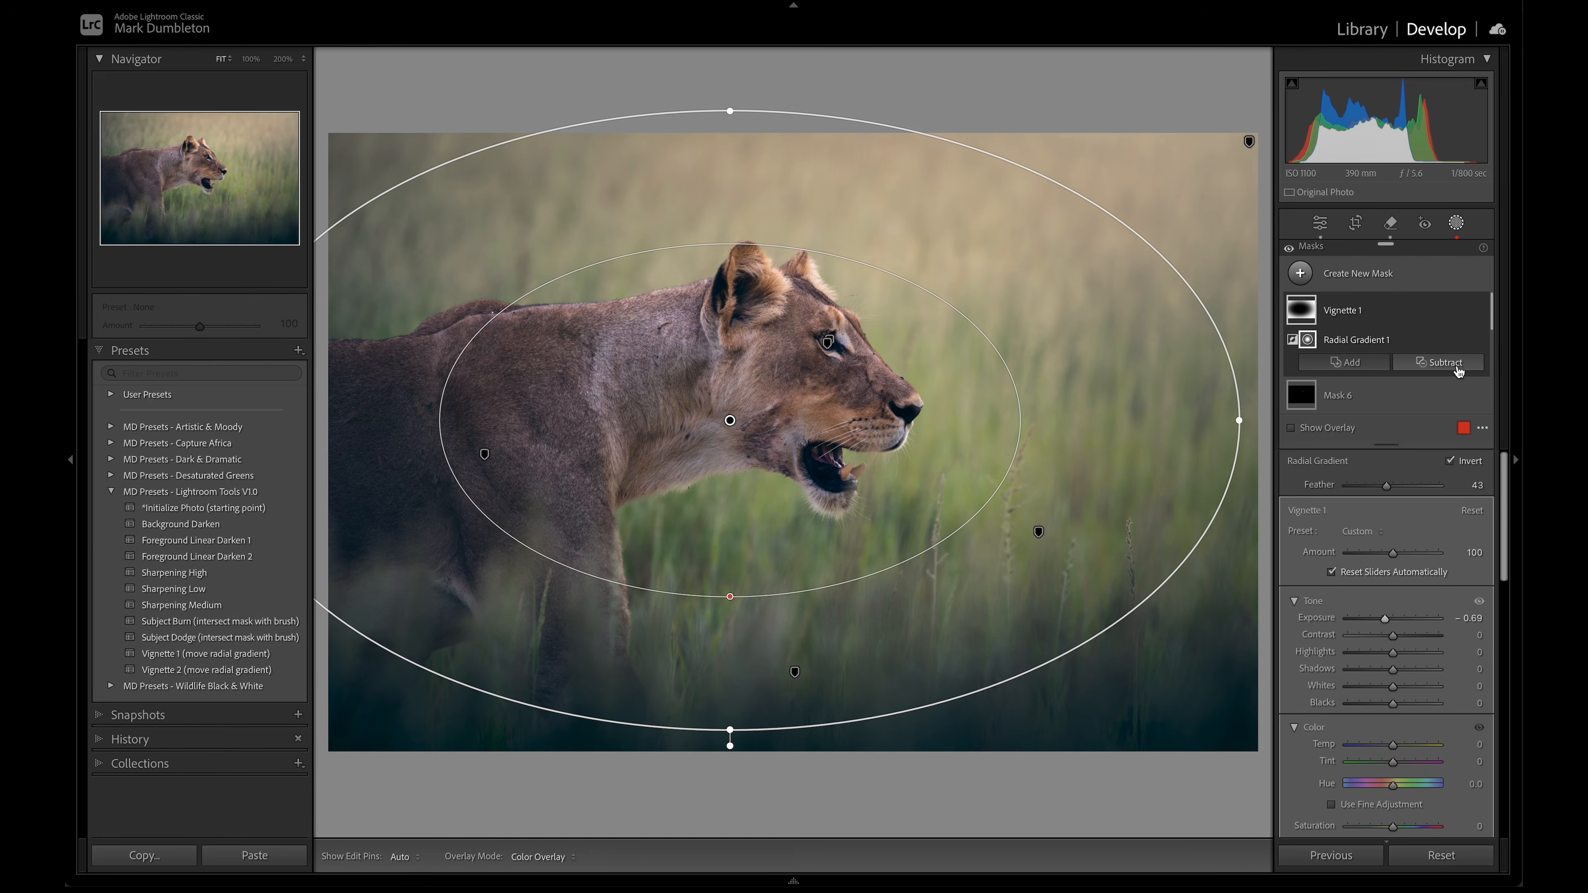
Subtract a linear gradient running from the photo's upper right corner toward the lower grass from the Vignette 1 mask.
{"action": "left_click", "coordinate": [1438, 362]}
{"action": "left_click", "coordinate": [1426, 536]}
{"action": "left_click_drag", "start_coordinate": [1203, 63], "coordinate": [1048, 555]}
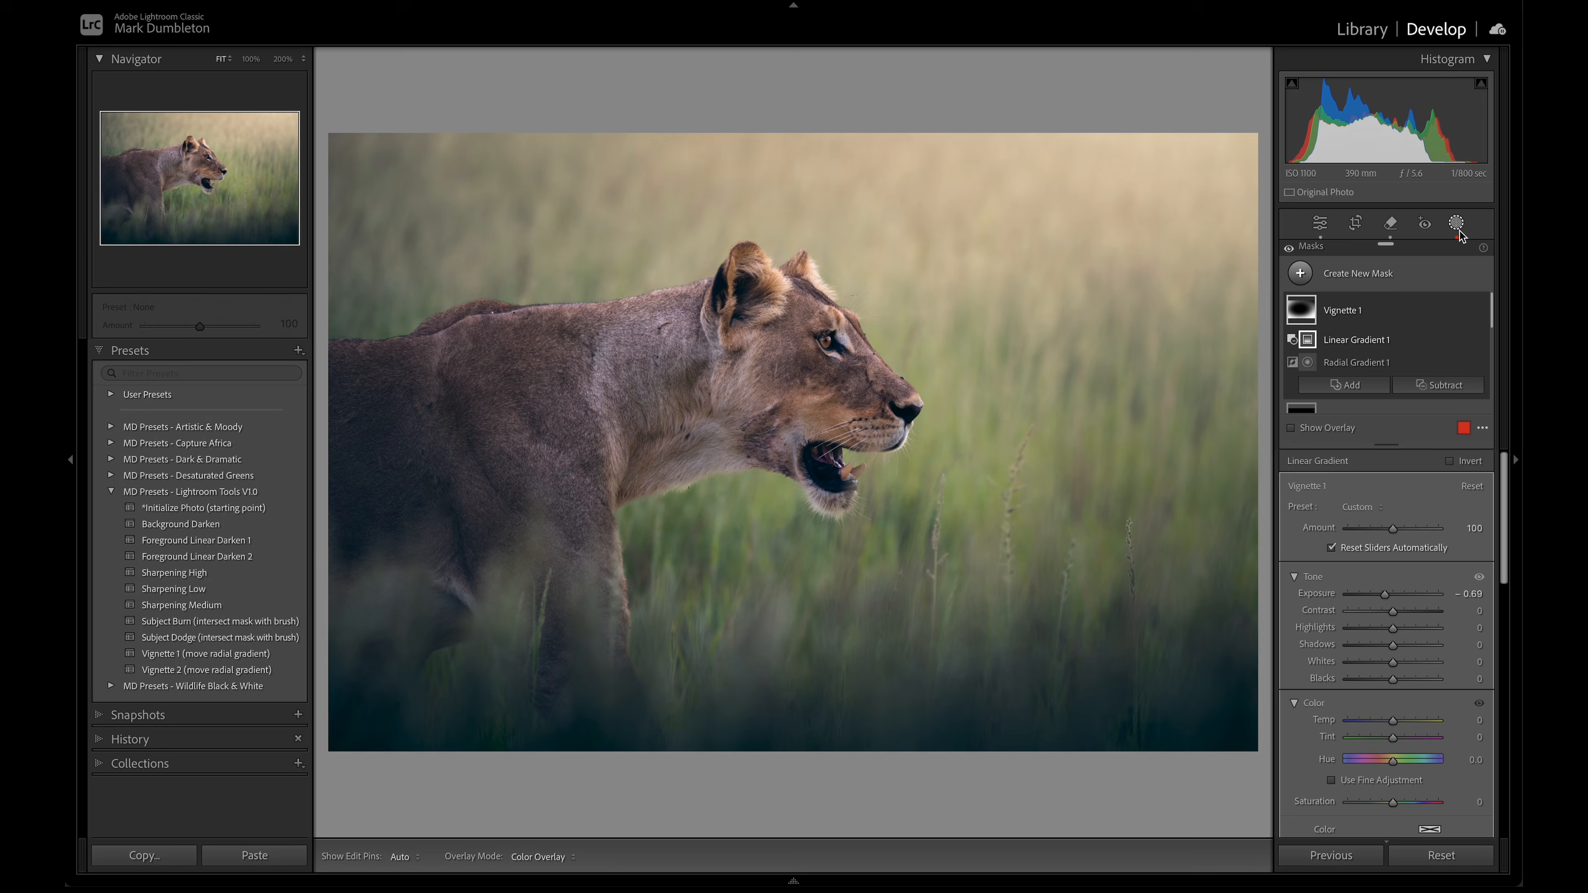
Compare the photo with Vignette 1 hidden and shown, and set the mask's Exposure to -0.50.
{"action": "left_click", "coordinate": [1479, 310]}
{"action": "left_click", "coordinate": [1479, 310]}
{"action": "left_click", "coordinate": [1479, 310]}
{"action": "left_click", "coordinate": [1479, 311]}
{"action": "left_click_drag", "start_coordinate": [1385, 597], "coordinate": [1389, 596]}
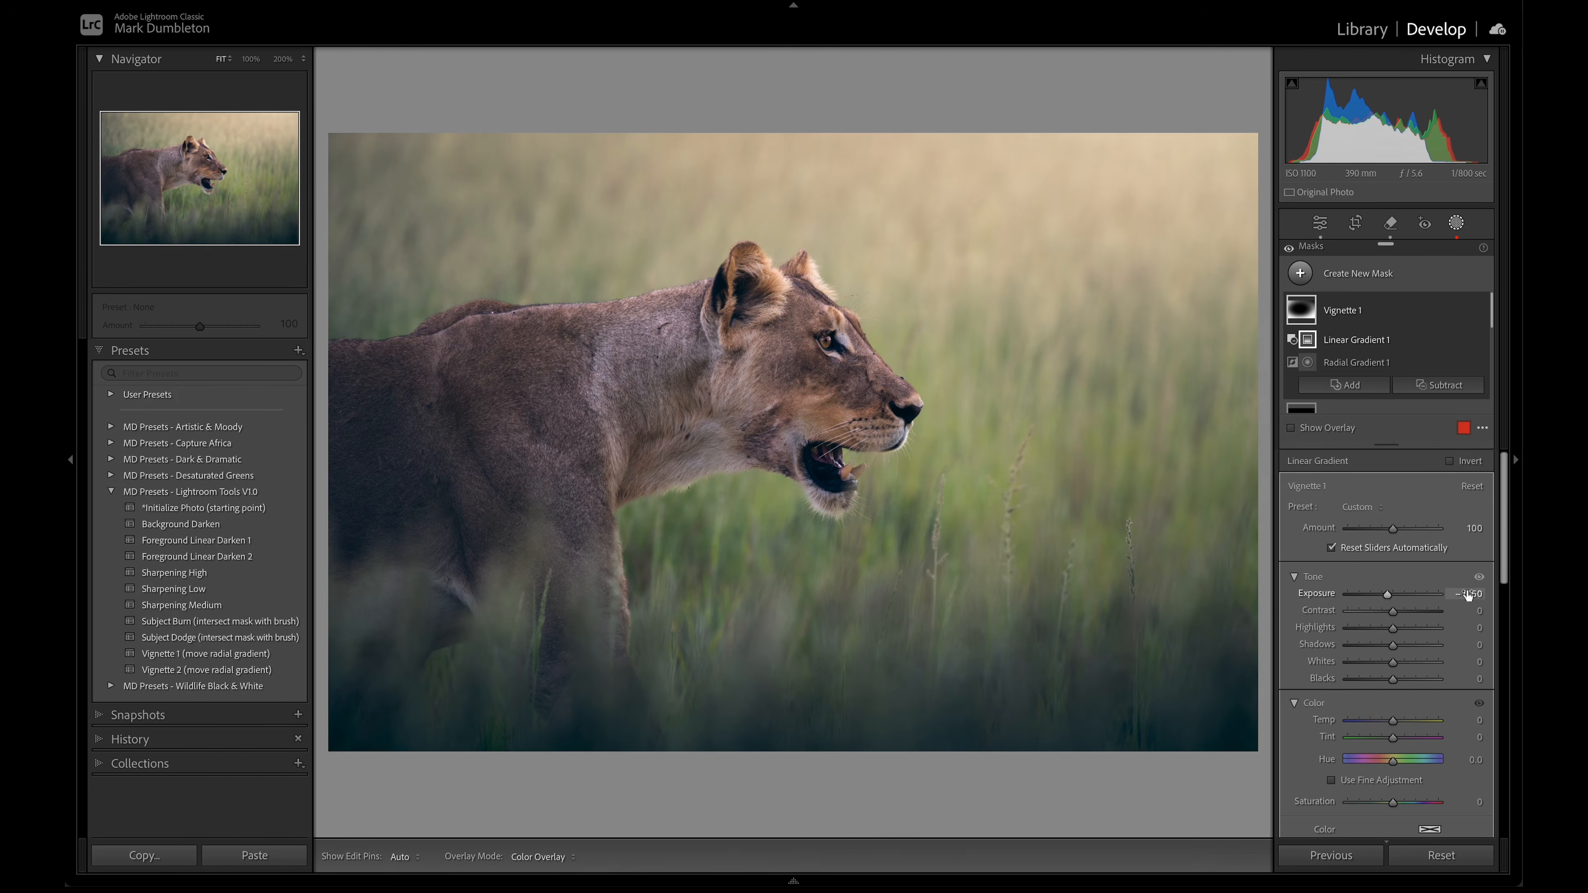
Lower the saturation of the Color Grading shadows to 53, keeping hue 220.
{"action": "left_click", "coordinate": [1462, 228]}
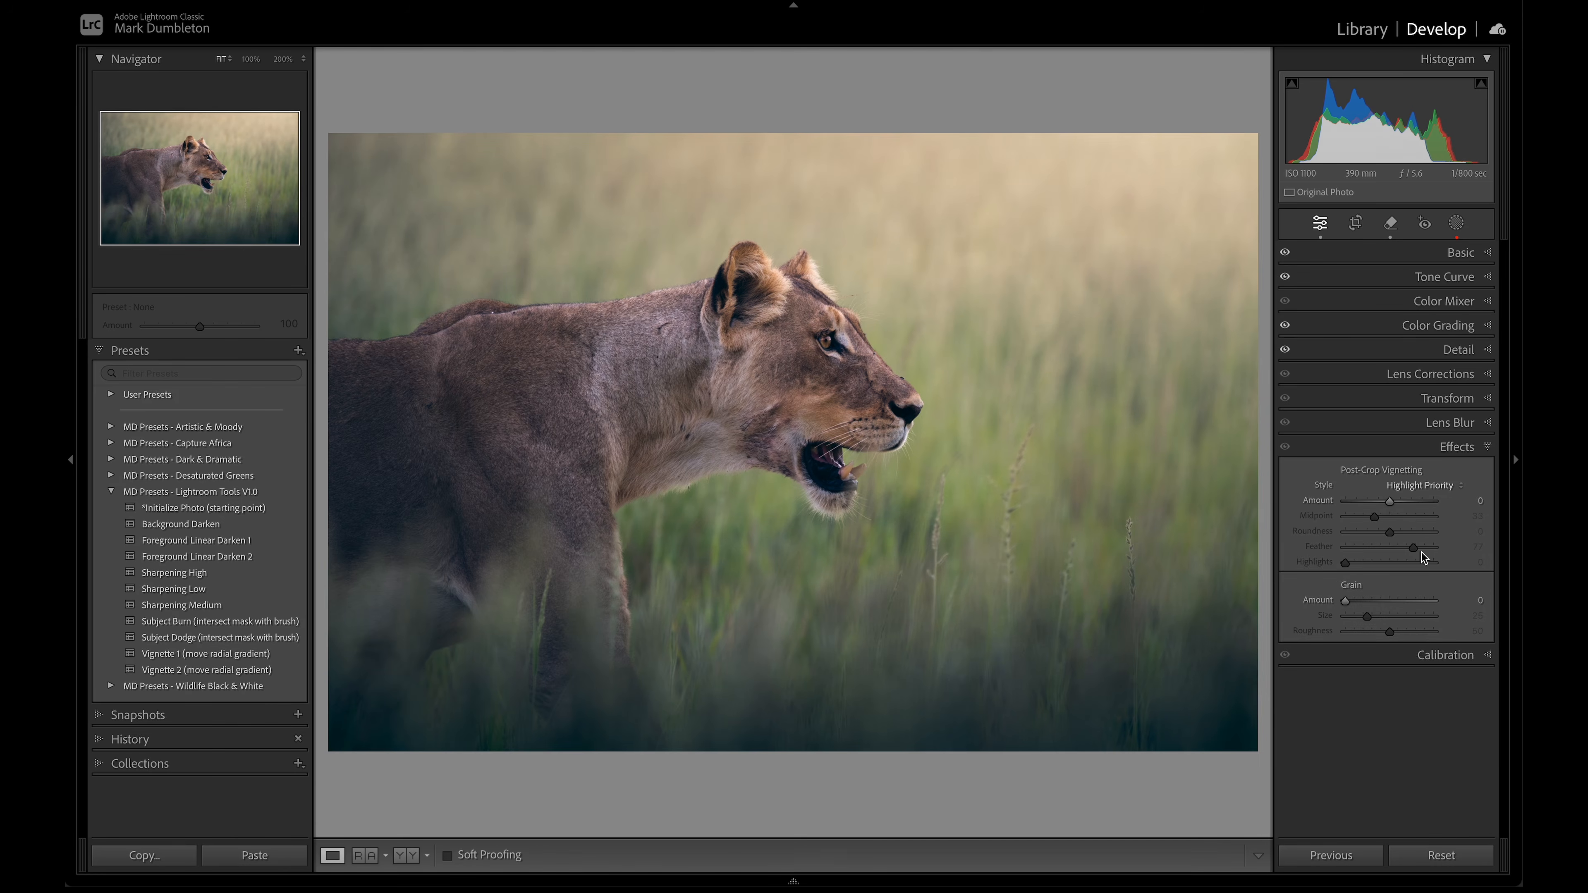
{"action": "left_click", "coordinate": [1431, 328]}
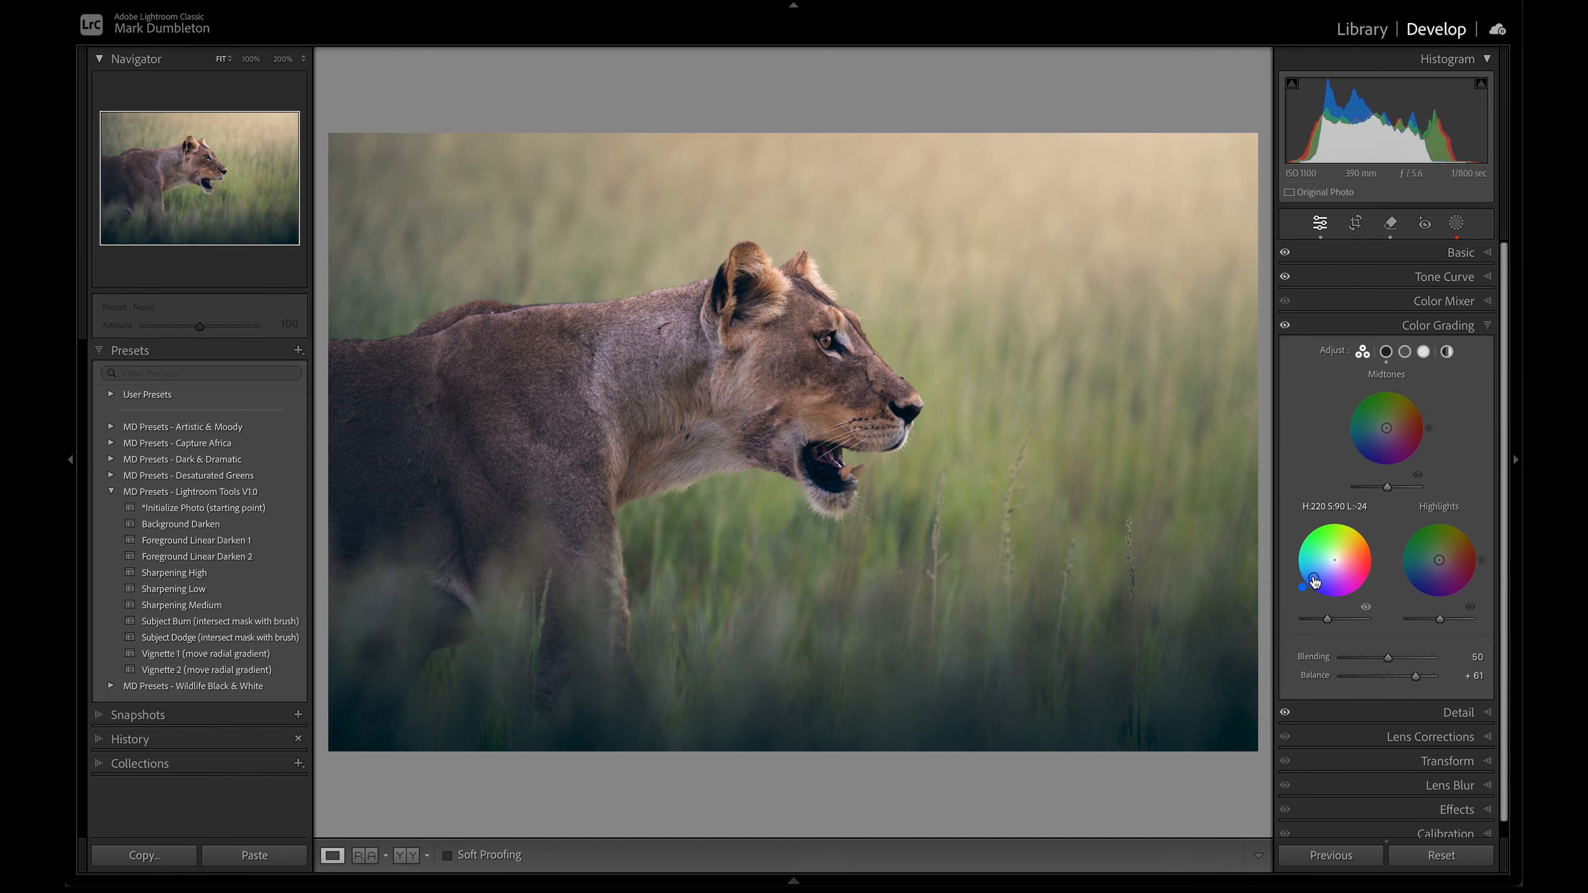
{"action": "left_click_drag", "start_coordinate": [1313, 577], "coordinate": [1320, 570]}
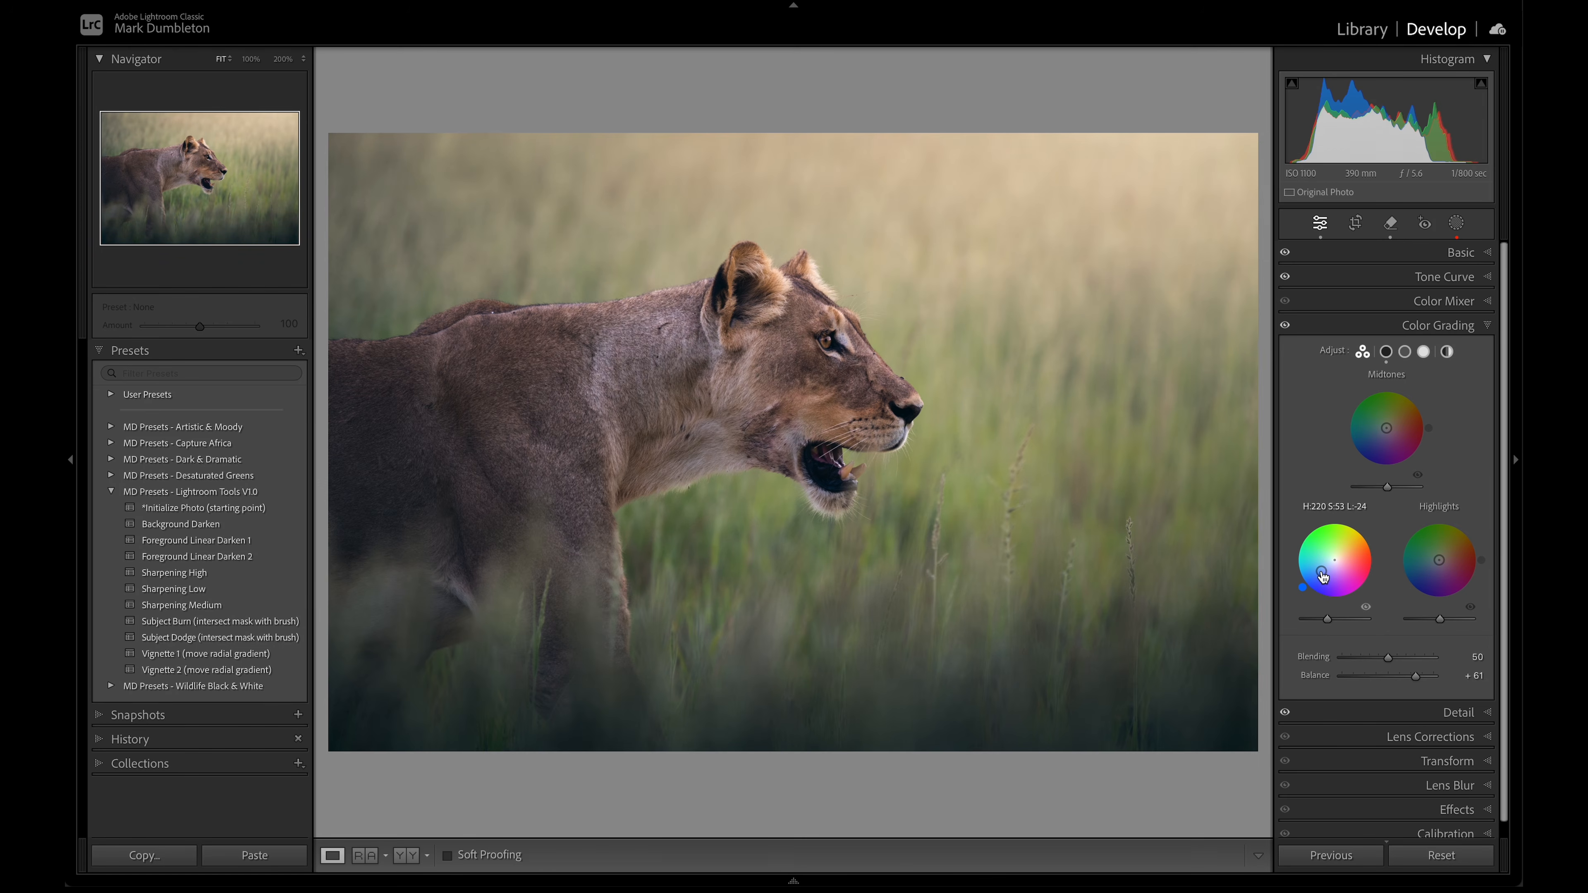
Set Clarity to 10 on Mask 3, the lioness subject mask.
{"action": "left_click", "coordinate": [1455, 223]}
{"action": "scroll", "coordinate": [1422, 317], "scroll_direction": "down", "scroll_amount": 4}
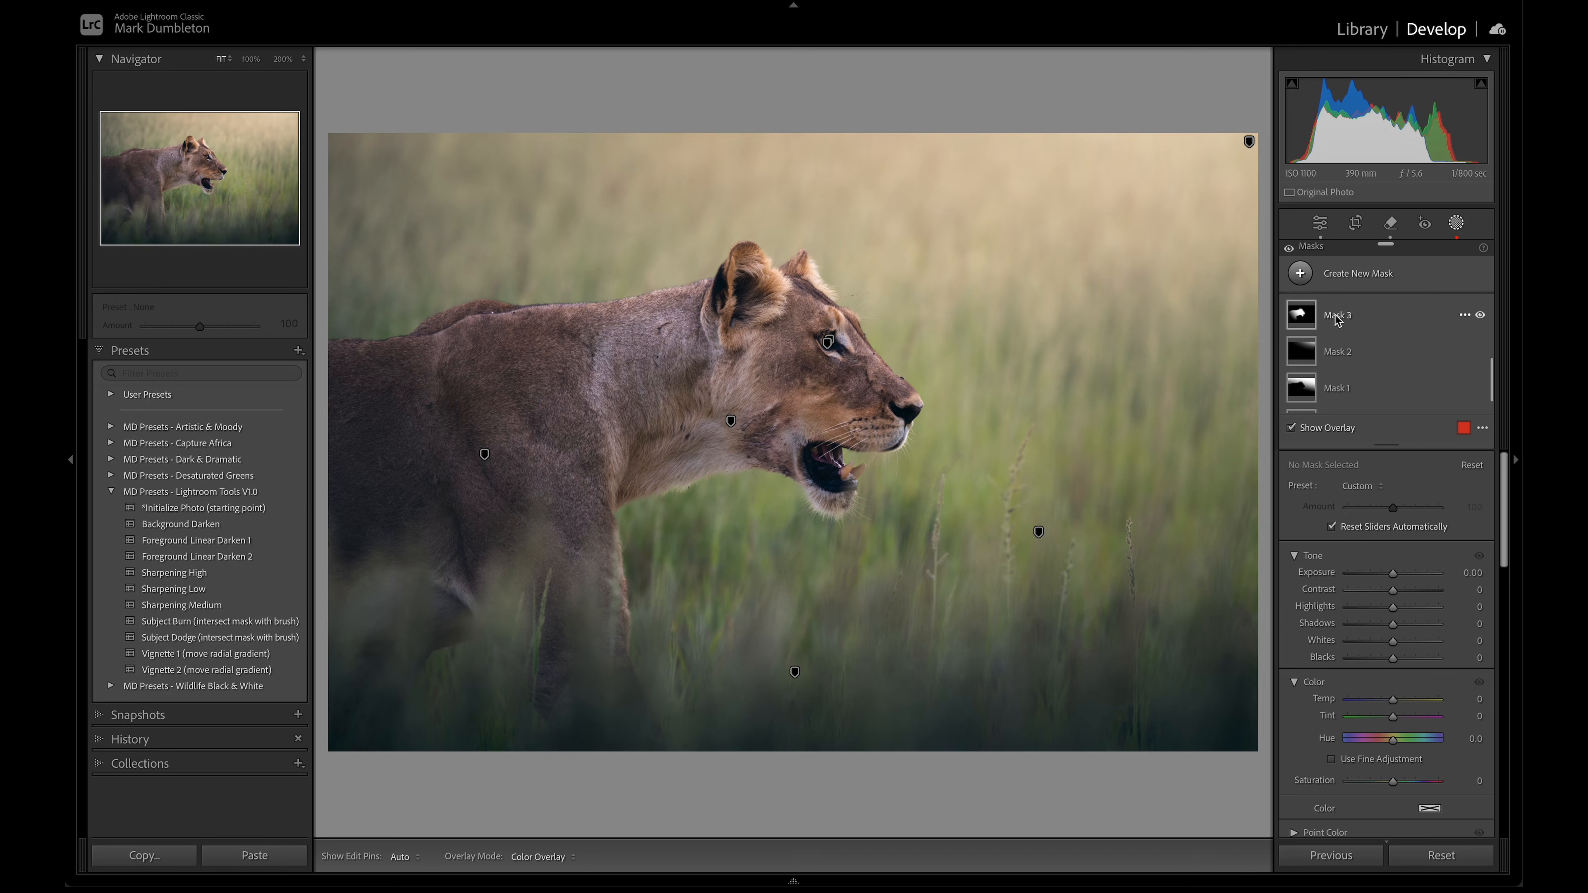
{"action": "left_click", "coordinate": [1336, 320]}
{"action": "scroll", "coordinate": [1409, 682], "scroll_direction": "down", "scroll_amount": 4}
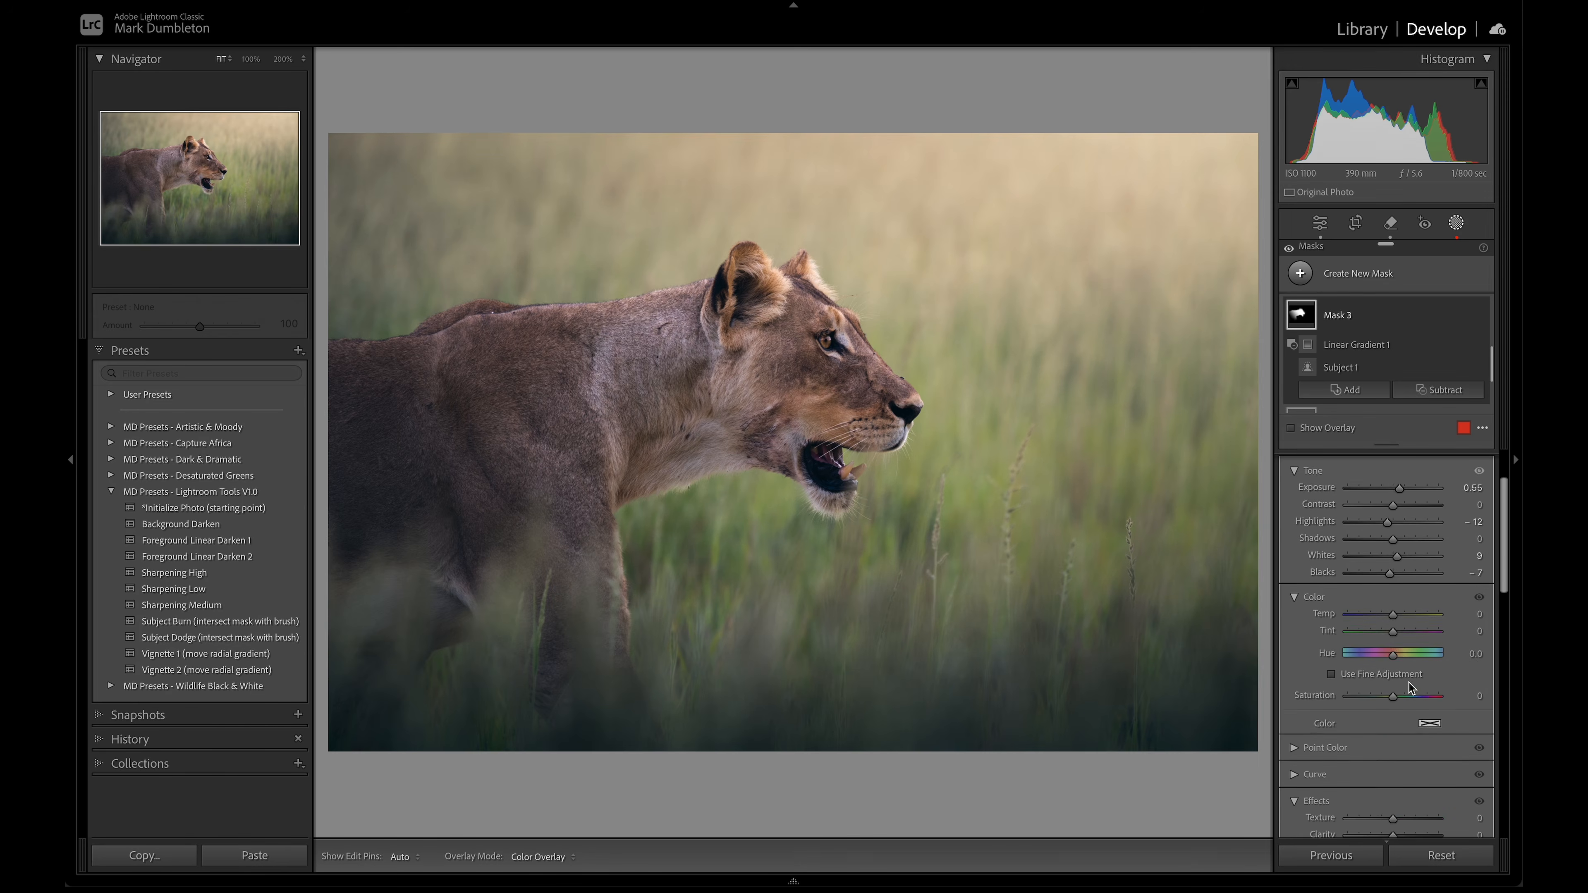
{"action": "left_click_drag", "start_coordinate": [1395, 714], "coordinate": [1397, 714]}
{"action": "scroll", "coordinate": [1398, 715], "scroll_direction": "up", "scroll_amount": 1}
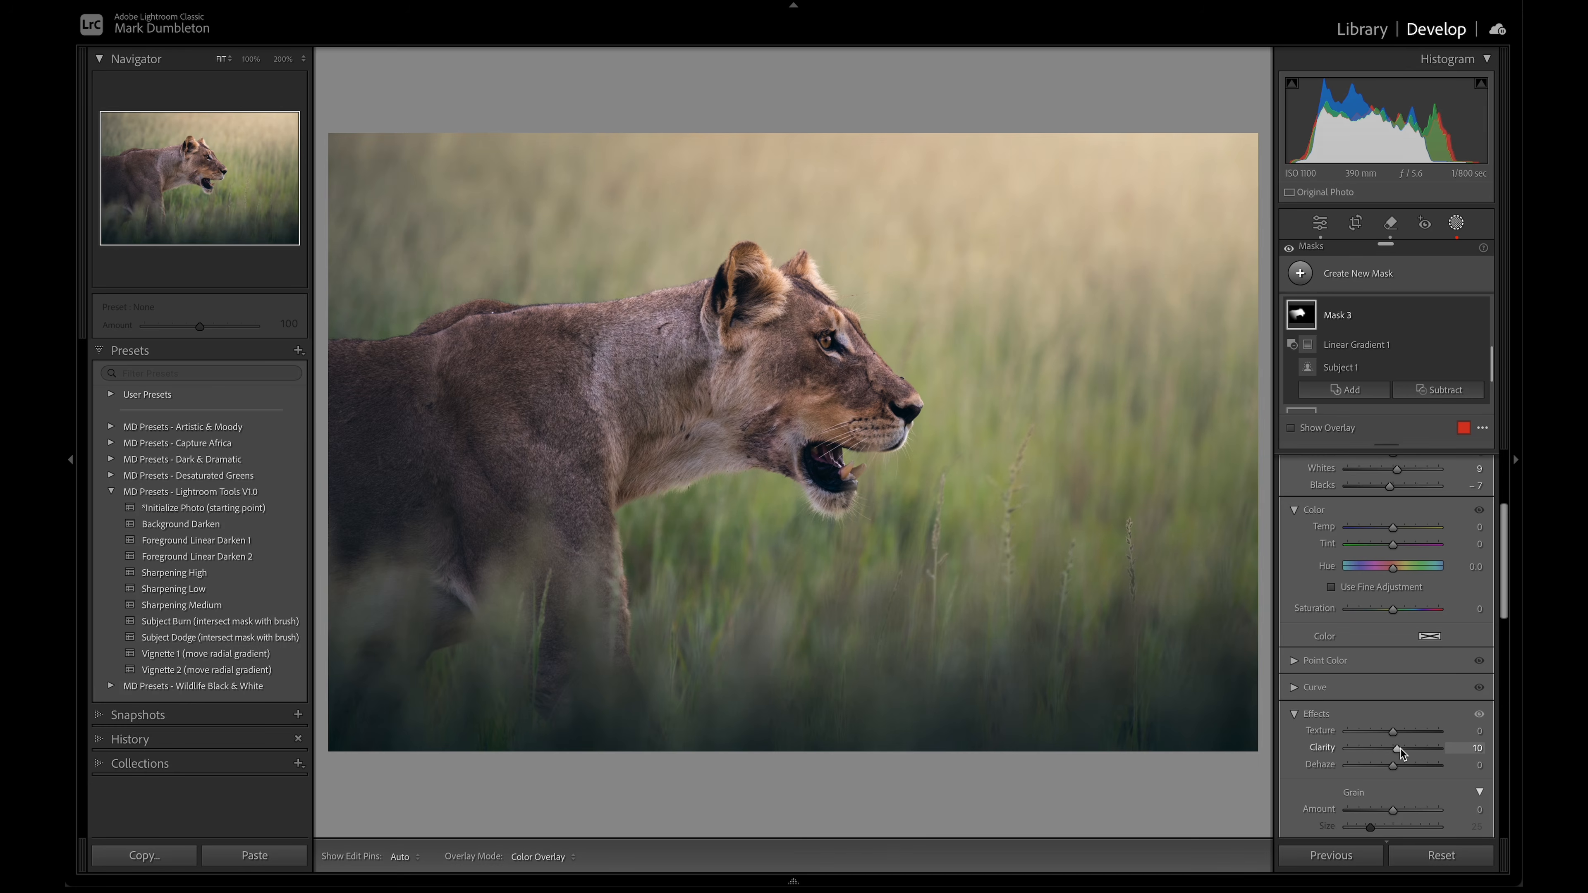
{"action": "scroll", "coordinate": [1399, 749], "scroll_direction": "up", "scroll_amount": 5}
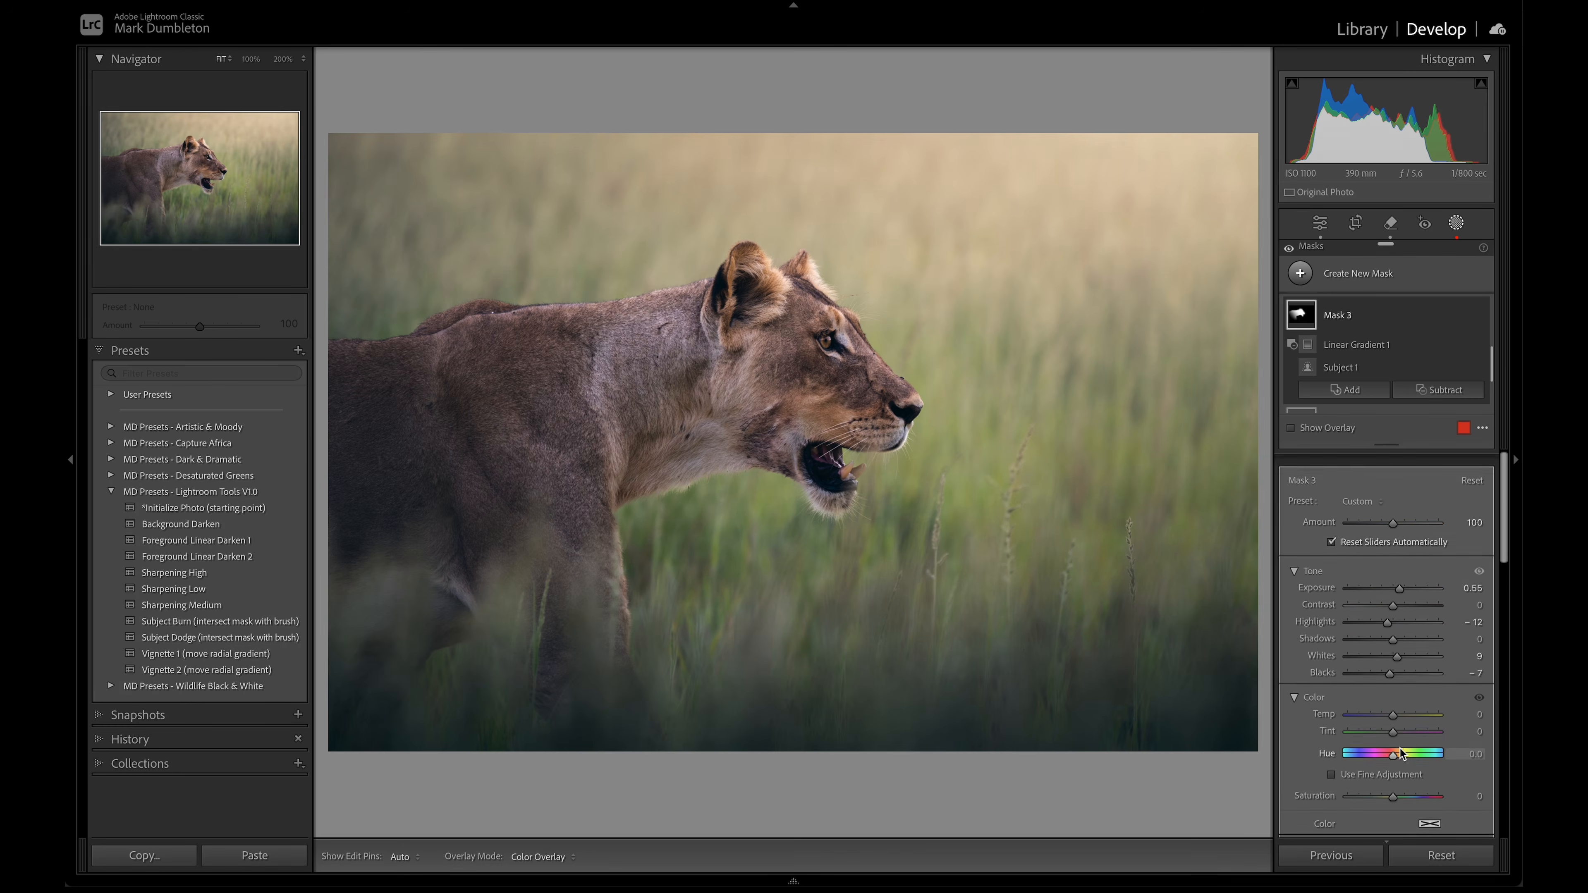
{"action": "scroll", "coordinate": [1401, 690], "scroll_direction": "down", "scroll_amount": 5}
{"action": "scroll", "coordinate": [1401, 690], "scroll_direction": "down", "scroll_amount": 1}
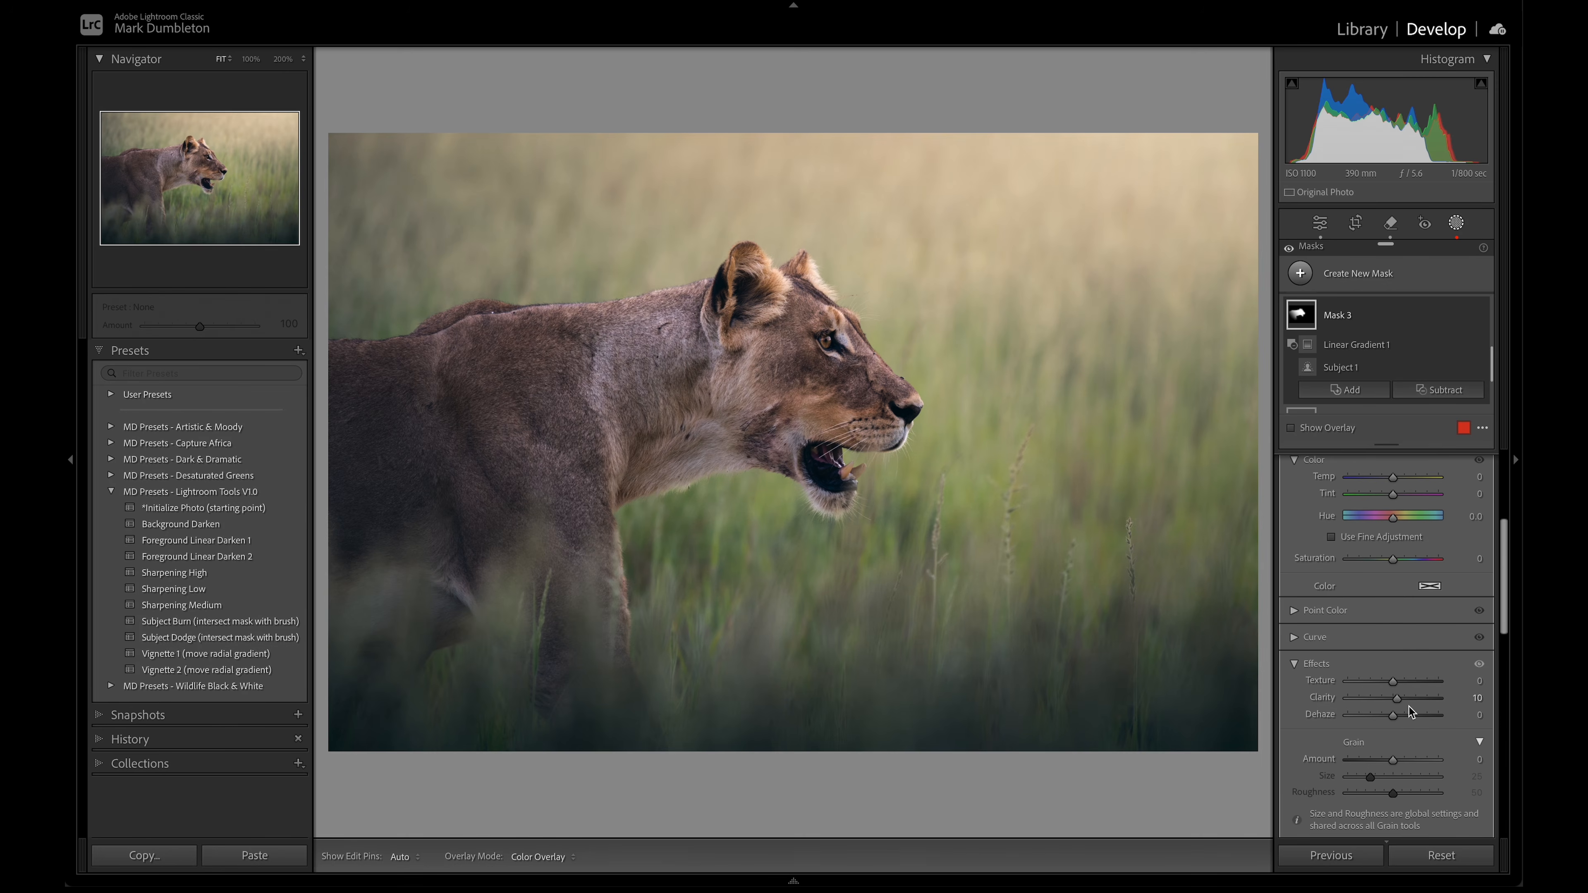
Soften Mask 3's tone with Exposure 0.60, Blacks 4 and Contrast -5.
{"action": "scroll", "coordinate": [1409, 534], "scroll_direction": "up", "scroll_amount": 5}
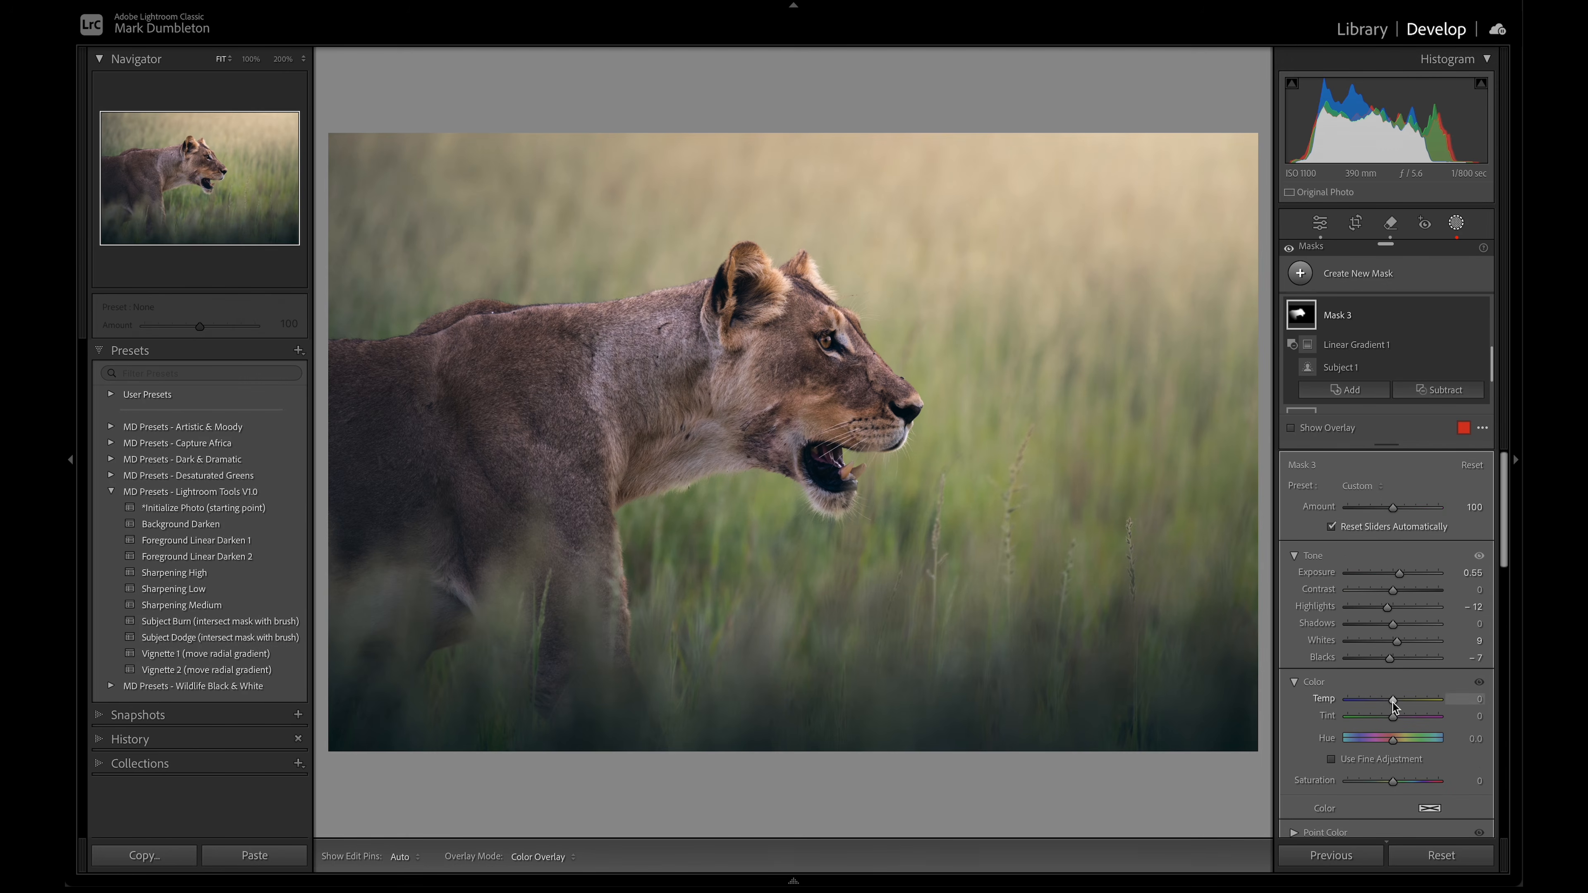
{"action": "left_click_drag", "start_coordinate": [1401, 575], "coordinate": [1403, 575]}
{"action": "scroll", "coordinate": [1401, 575], "scroll_direction": "down", "scroll_amount": 3}
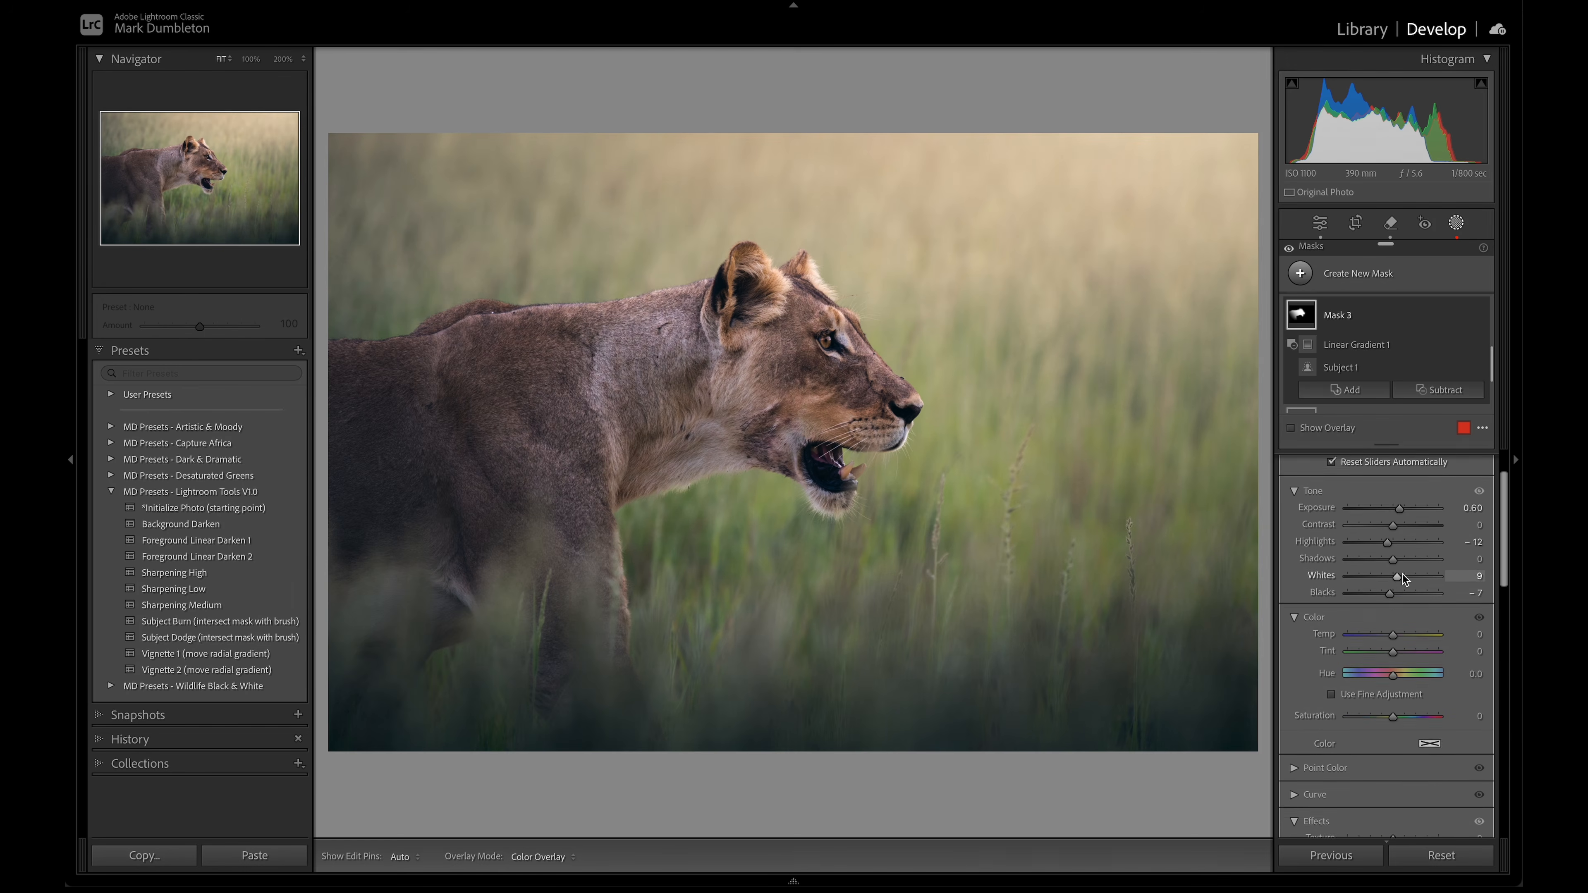
{"action": "left_click_drag", "start_coordinate": [1388, 577], "coordinate": [1395, 578]}
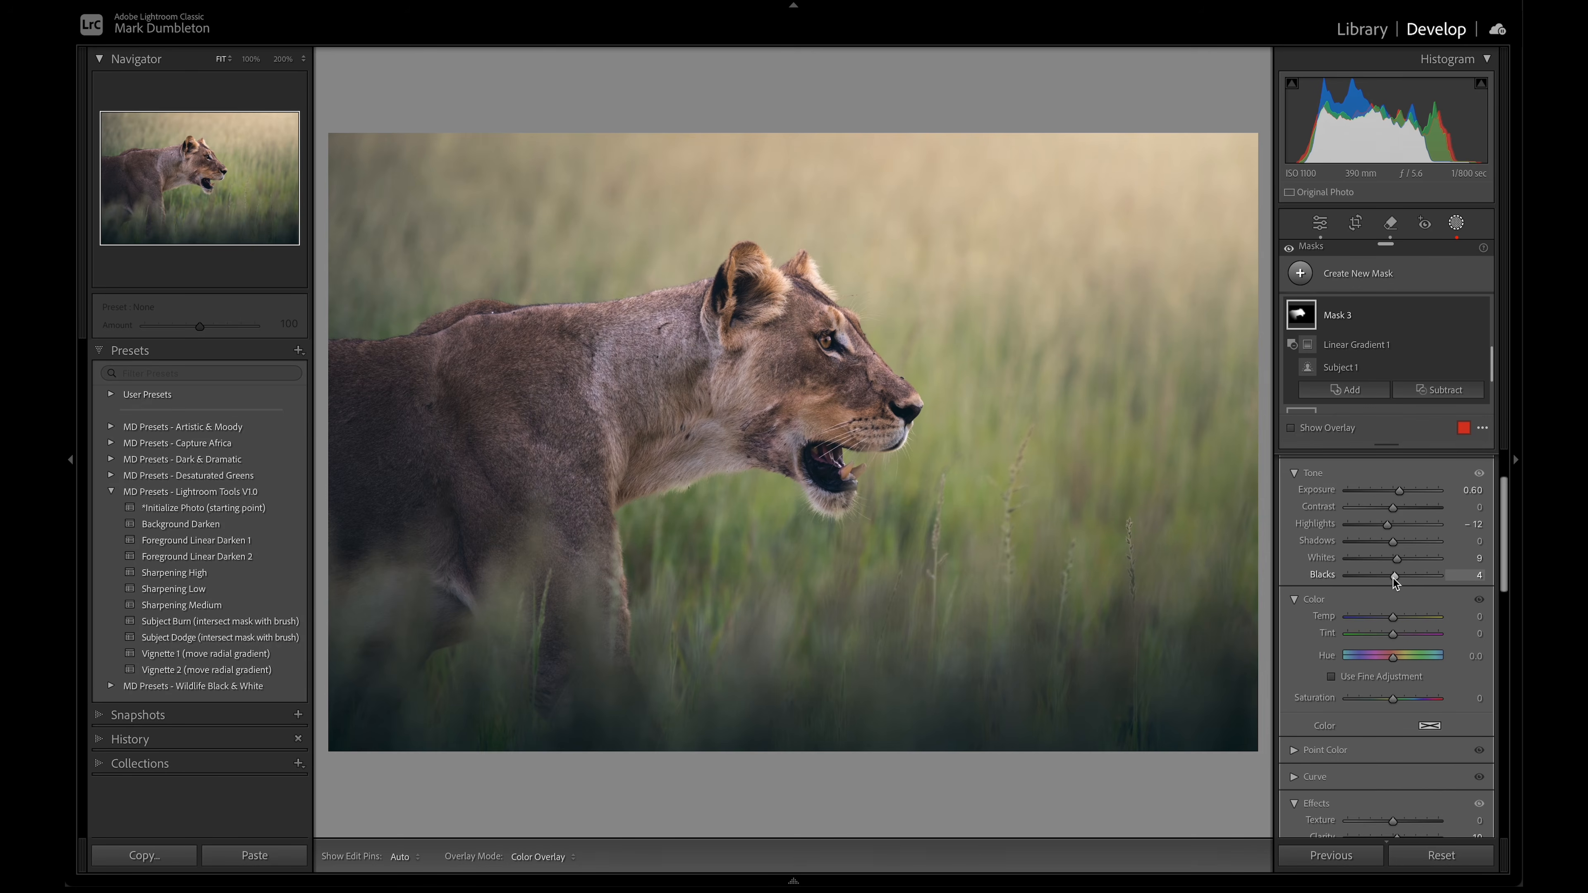
{"action": "left_click_drag", "start_coordinate": [1392, 507], "coordinate": [1387, 509]}
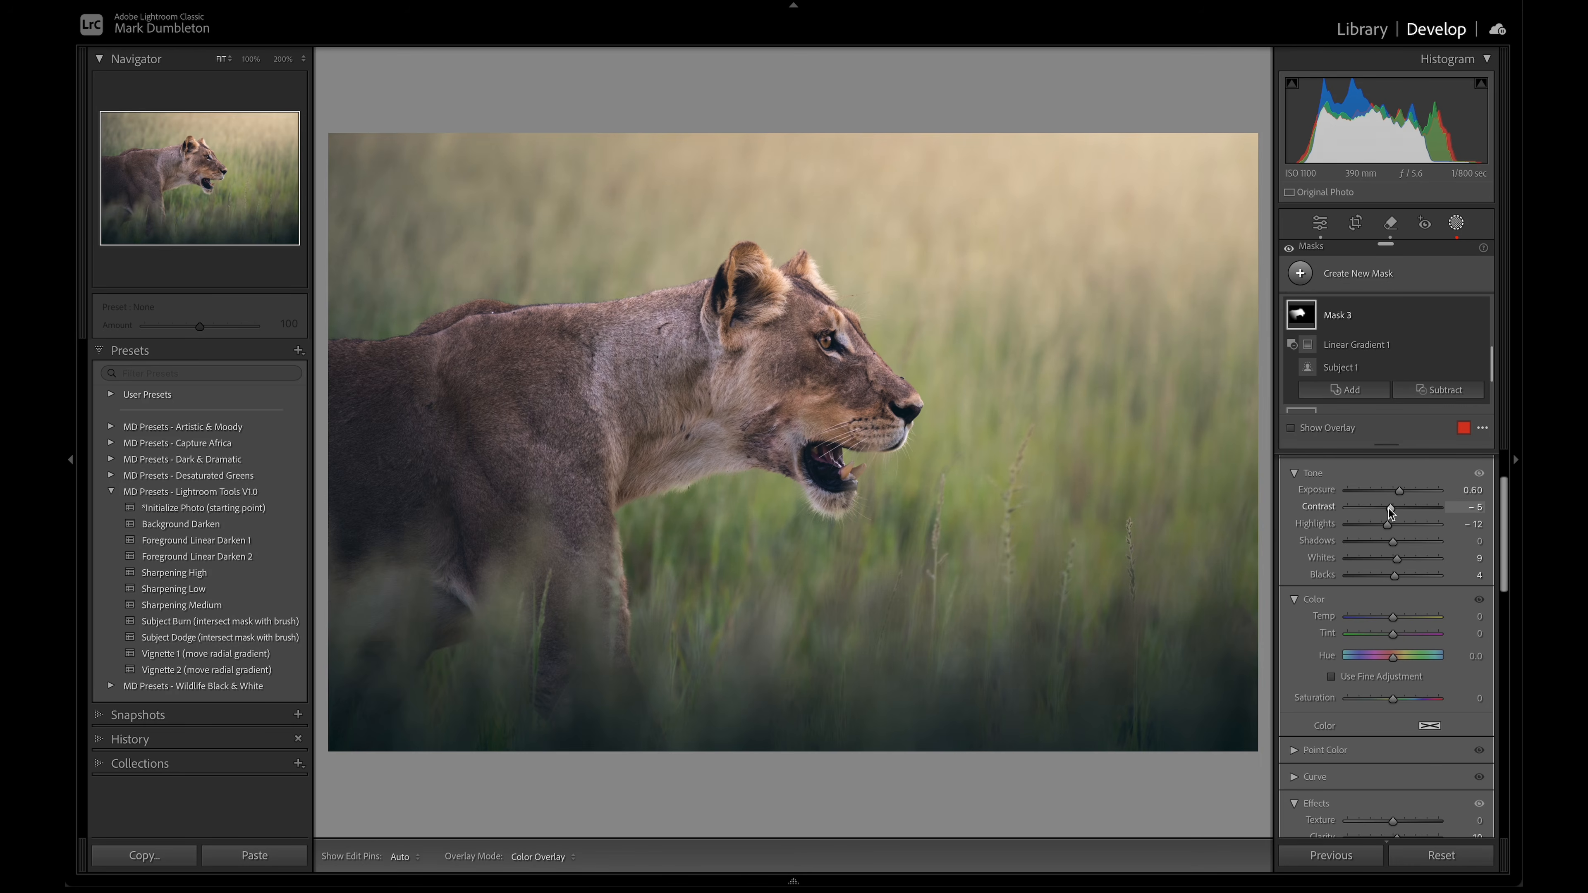
{"action": "scroll", "coordinate": [1388, 509], "scroll_direction": "down", "scroll_amount": 3}
{"action": "left_click", "coordinate": [1315, 654]}
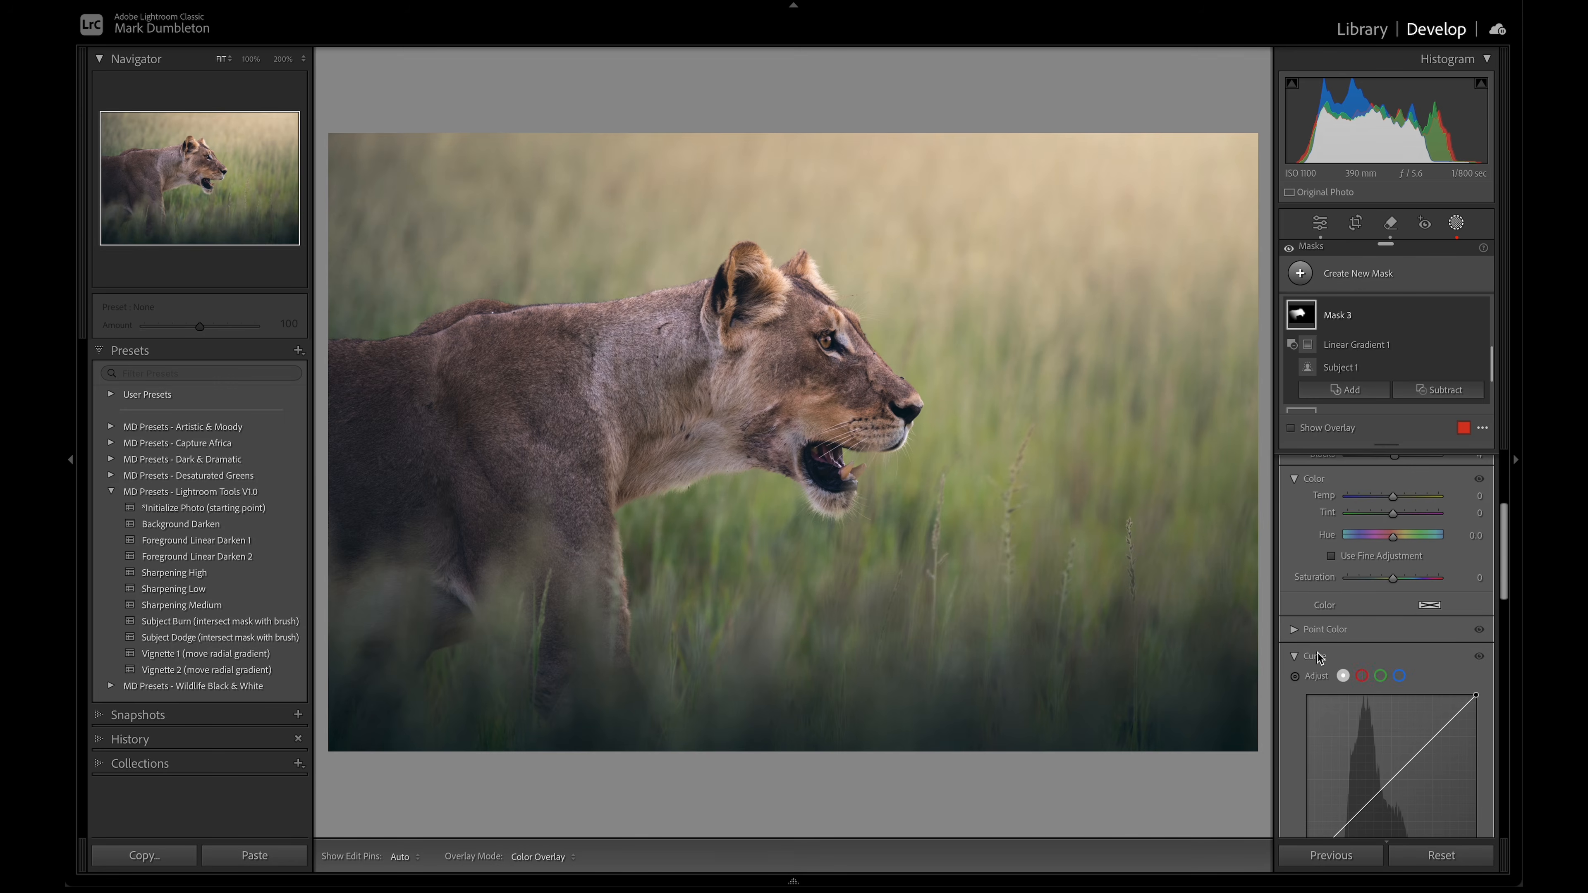
{"action": "scroll", "coordinate": [1333, 644], "scroll_direction": "up", "scroll_amount": 3}
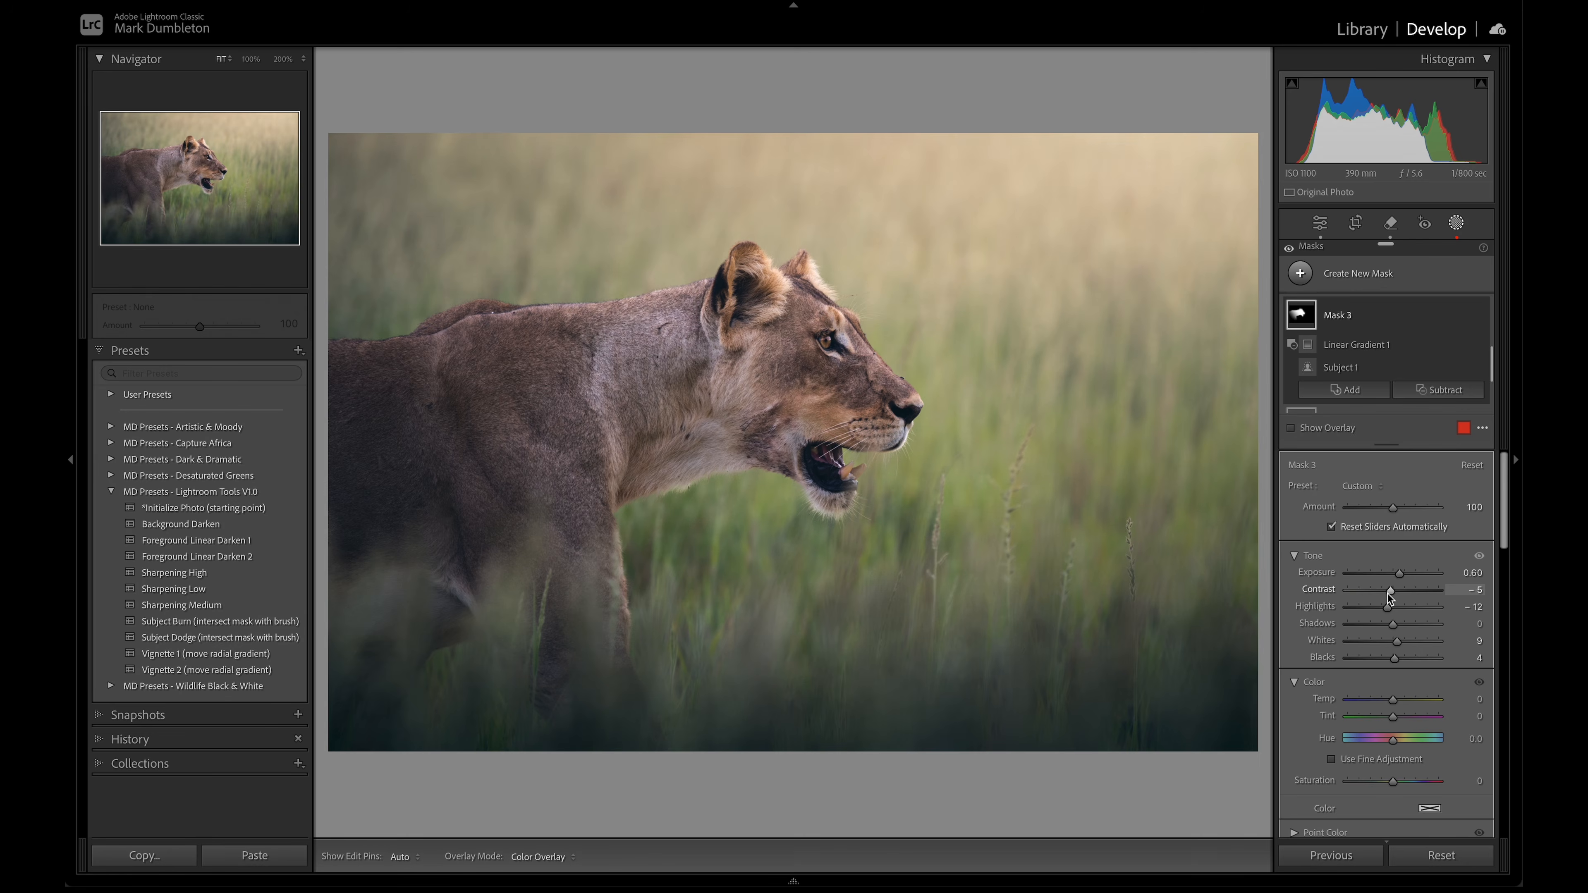
{"action": "left_click", "coordinate": [1457, 225]}
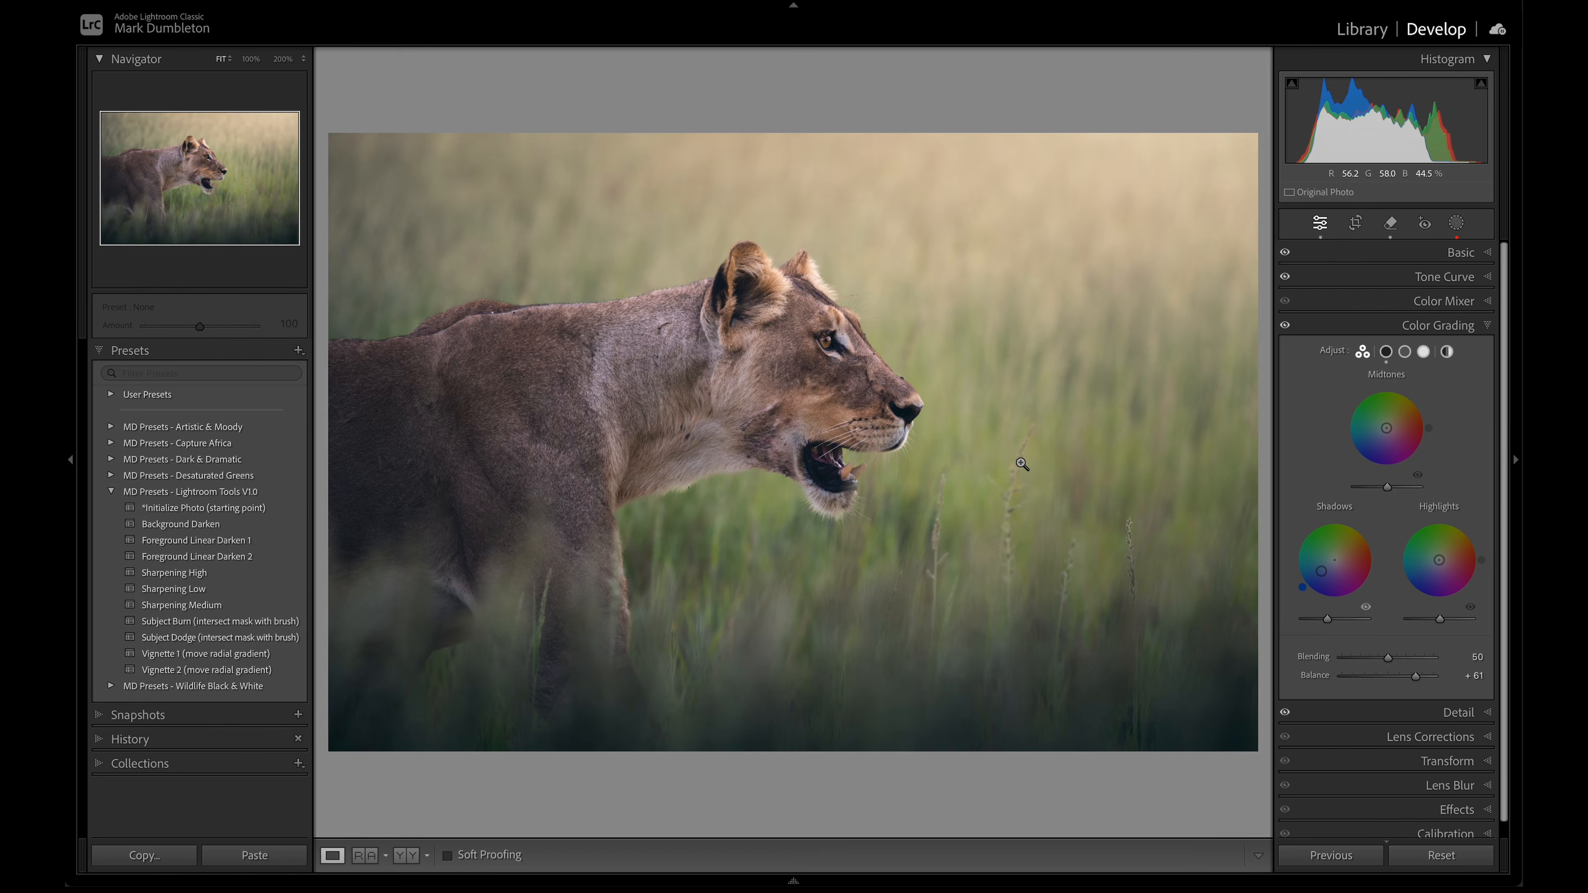
Create a new Select Subject mask of the lioness and rename it Subject Color.
{"action": "left_click", "coordinate": [1457, 223]}
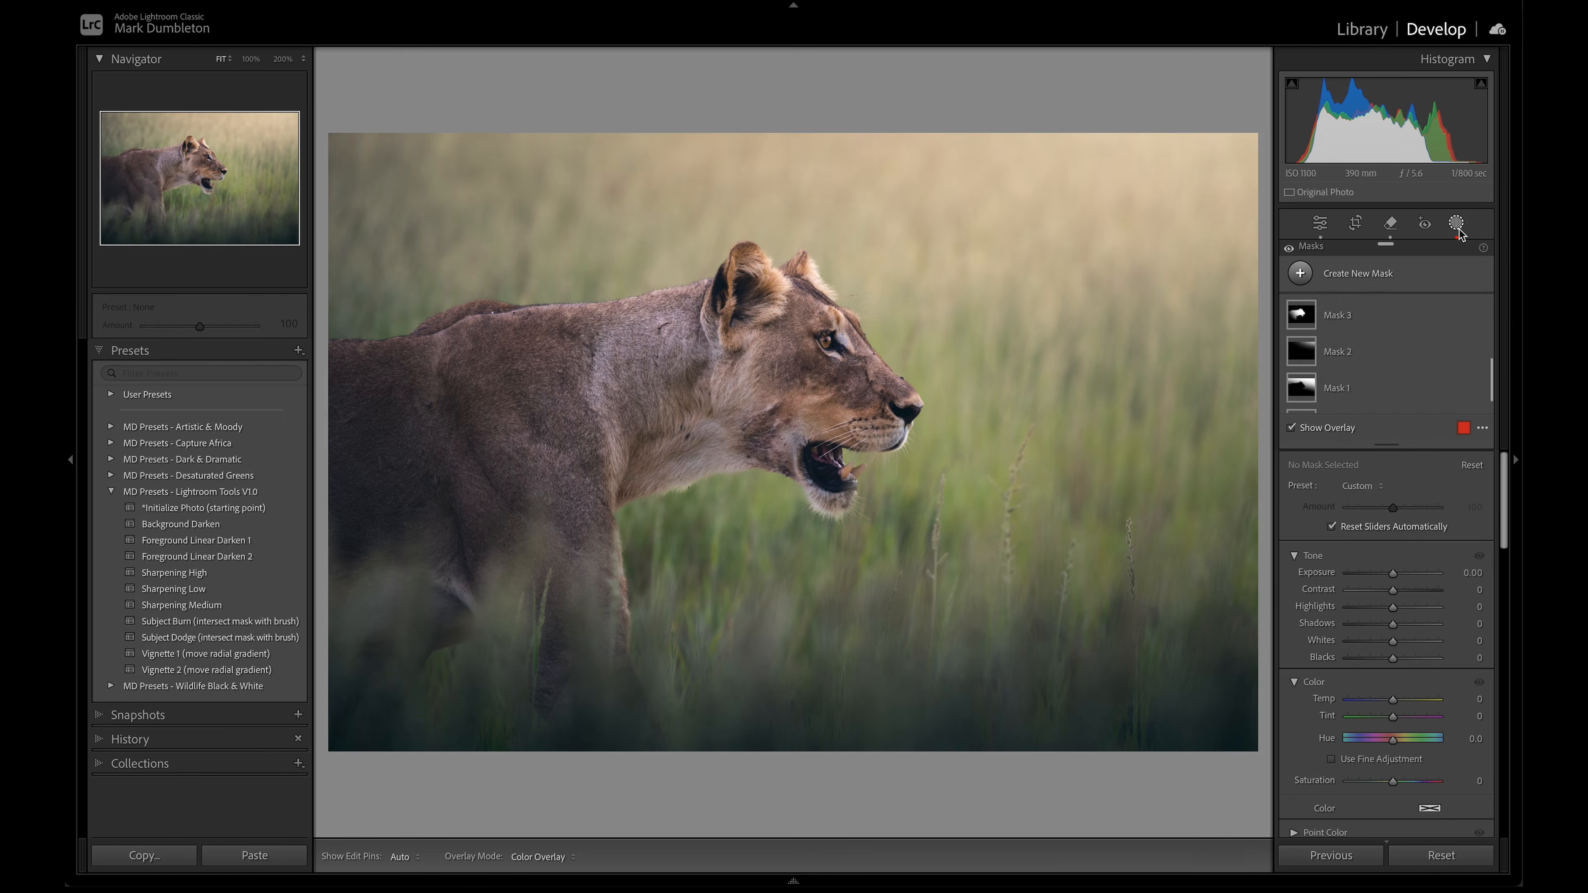
{"action": "left_click", "coordinate": [1300, 273]}
{"action": "left_click", "coordinate": [1367, 308]}
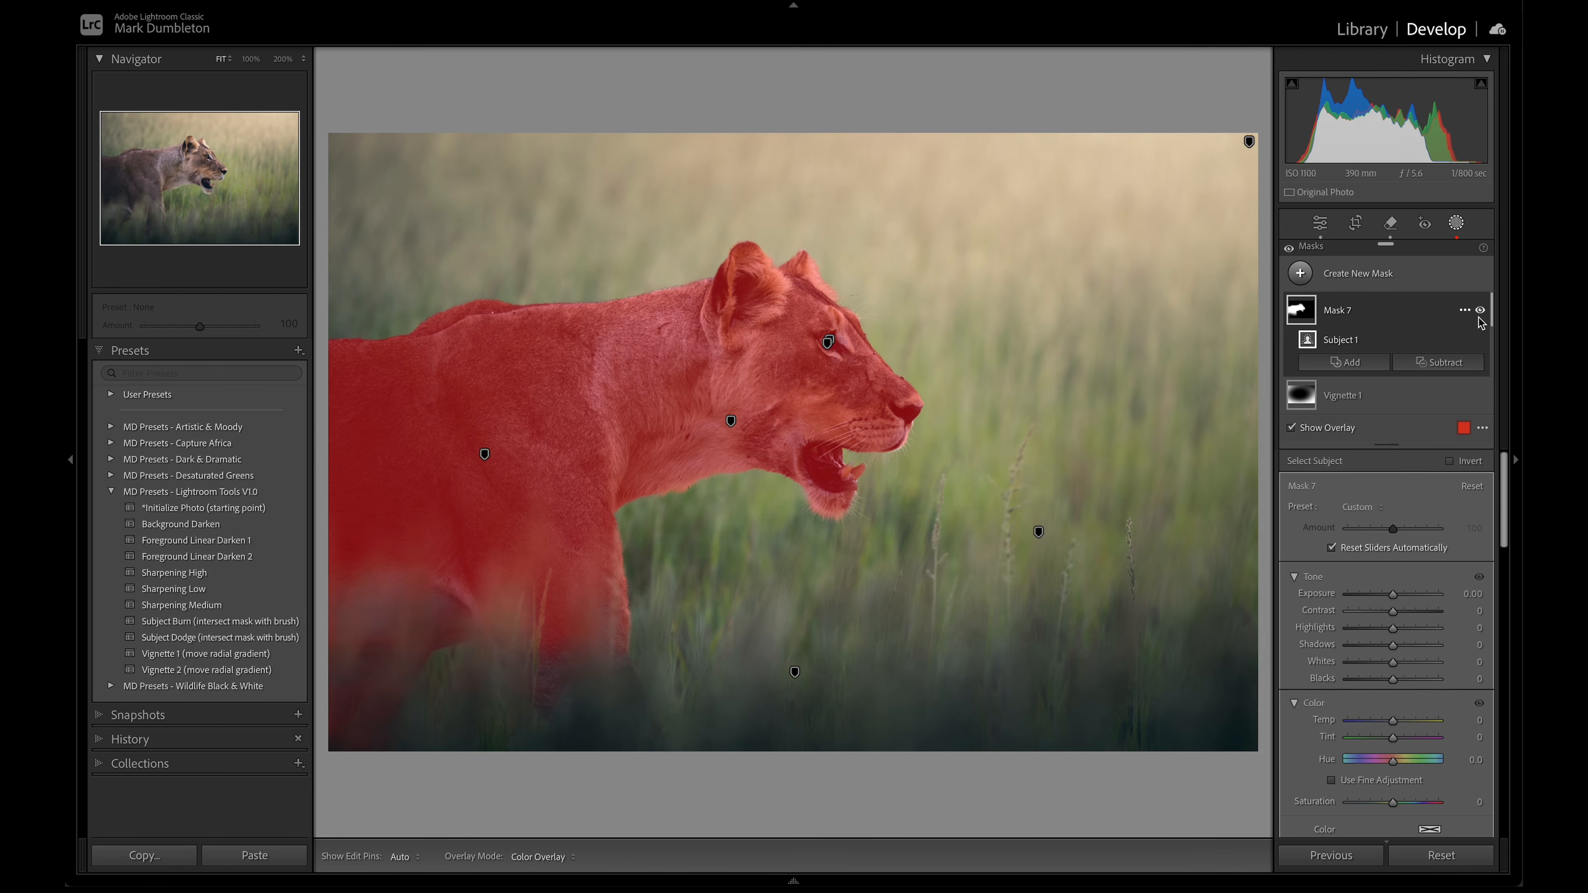
{"action": "double_click", "coordinate": [1337, 310]}
{"action": "type", "text": "Su"}
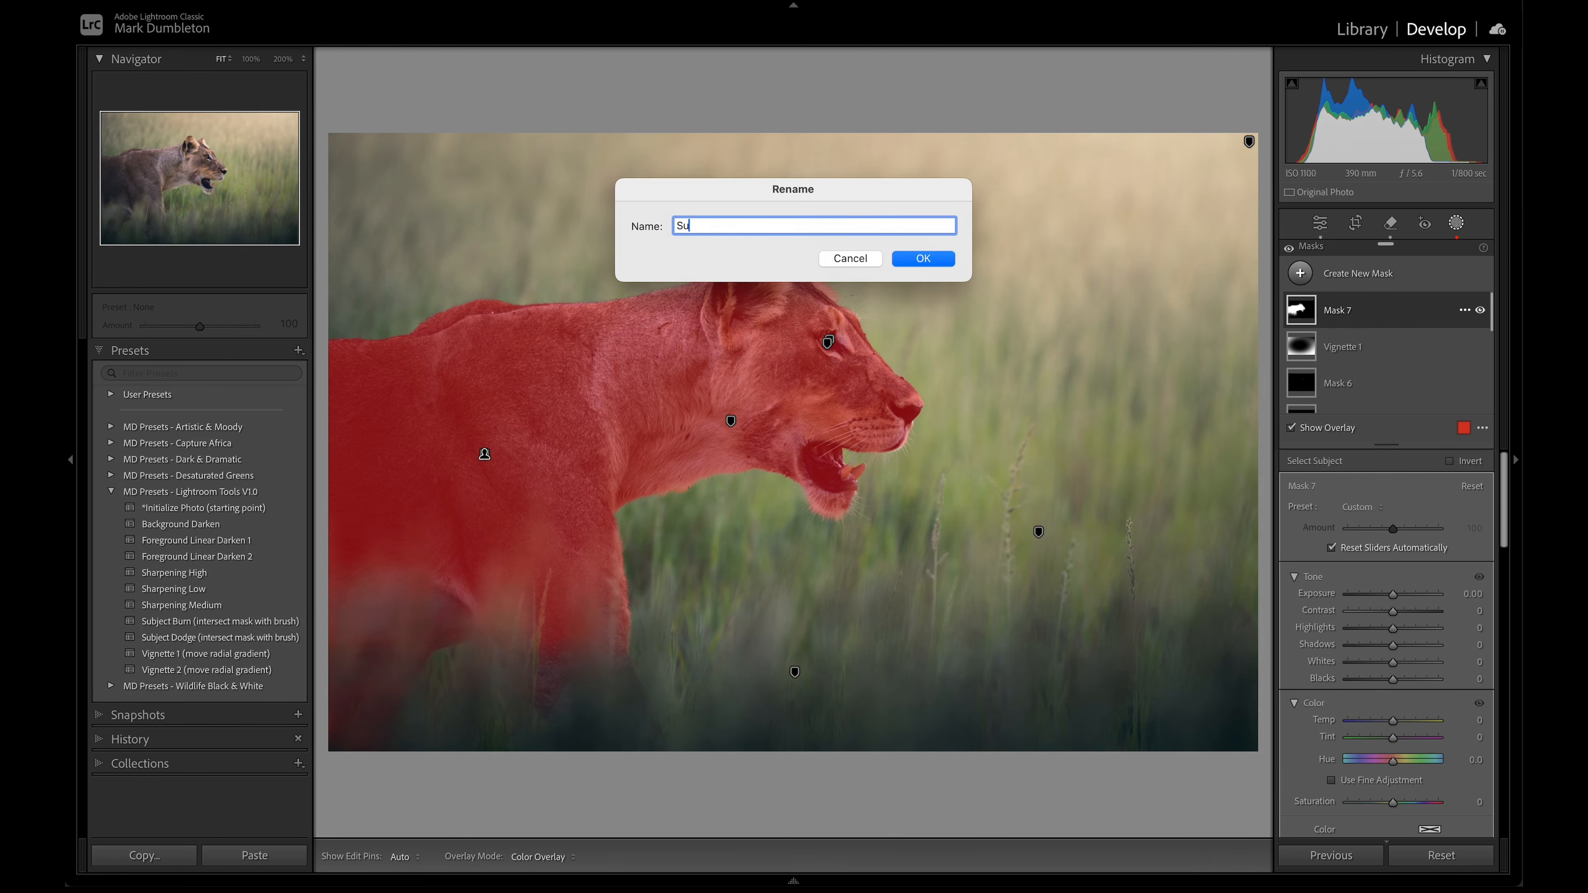
{"action": "type", "text": "bject Color"}
{"action": "key", "text": "Return"}
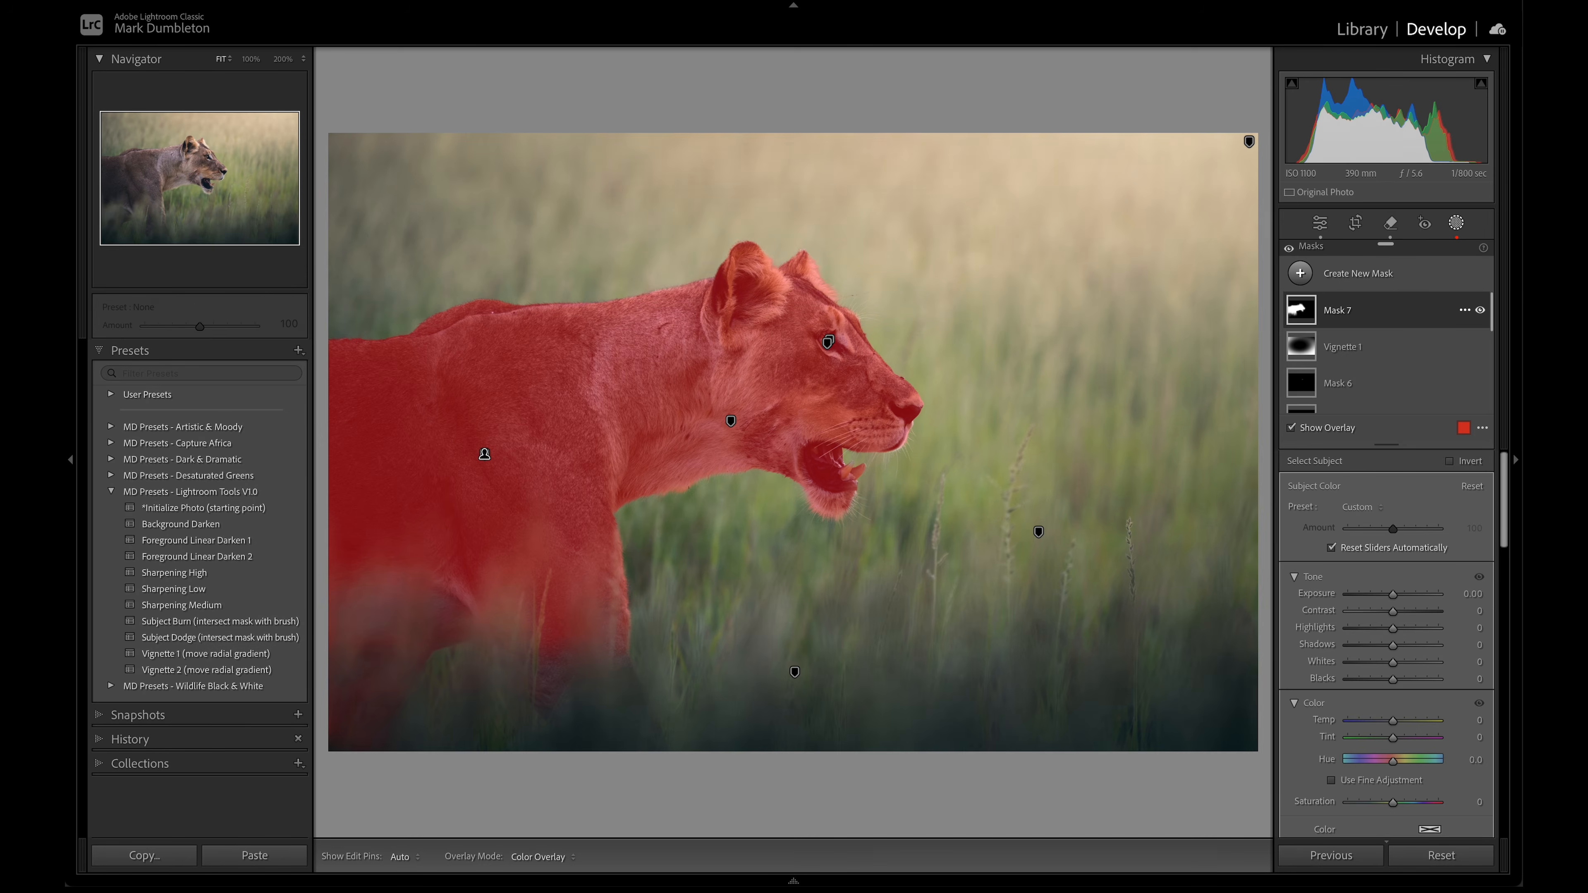
Duplicate and invert the Subject Color mask, and rename the copy Background Color.
{"action": "left_click", "coordinate": [1464, 313]}
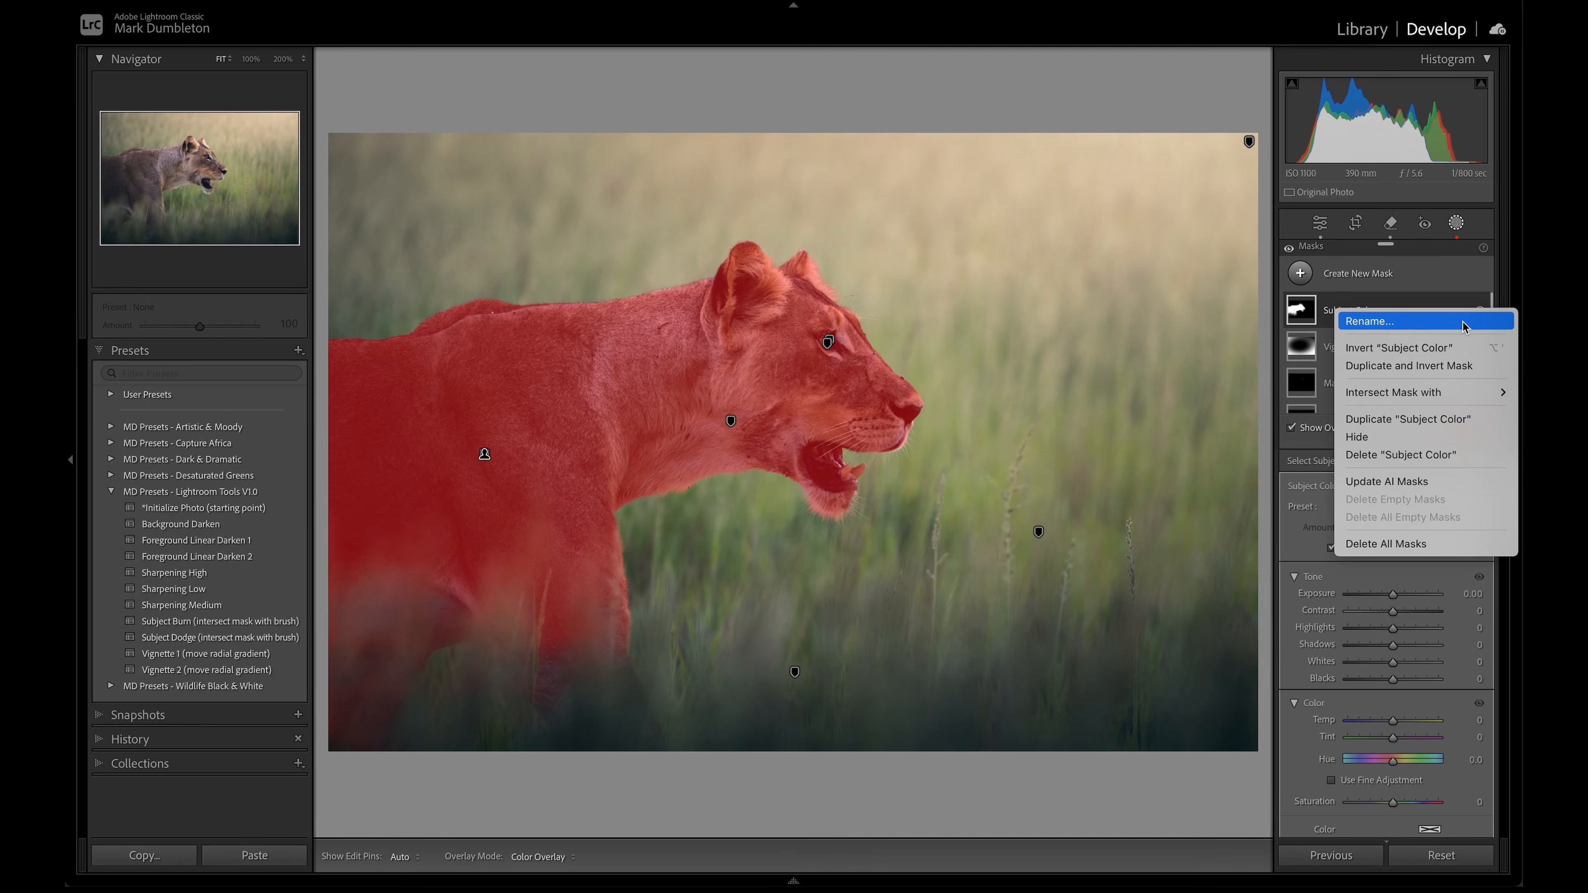
{"action": "left_click", "coordinate": [1362, 366]}
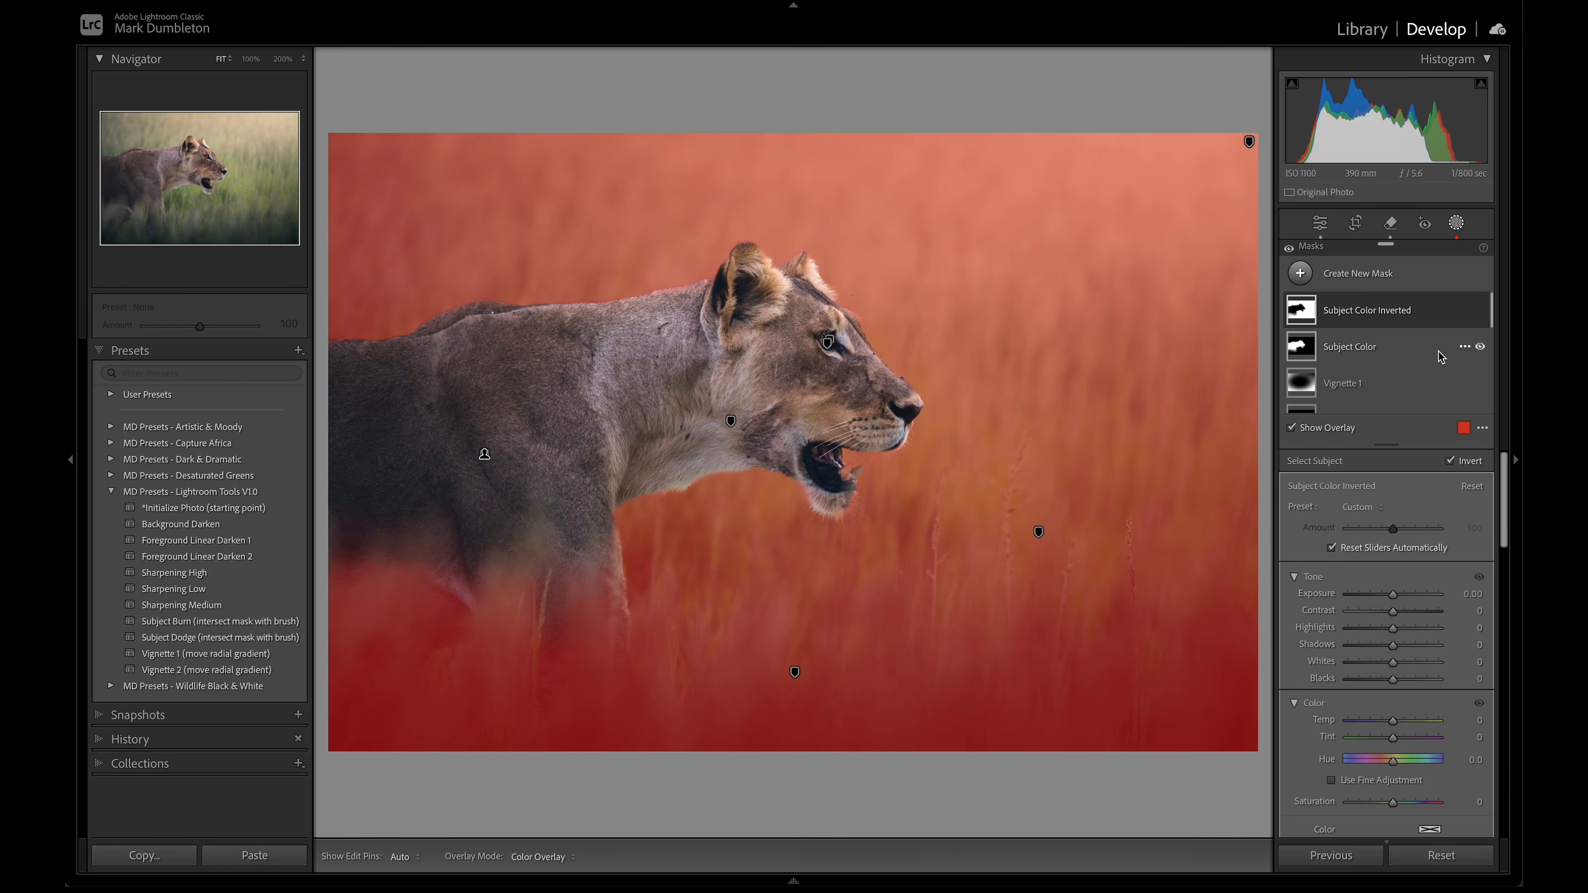
{"action": "double_click", "coordinate": [1369, 311]}
{"action": "type", "text": "Background Color"}
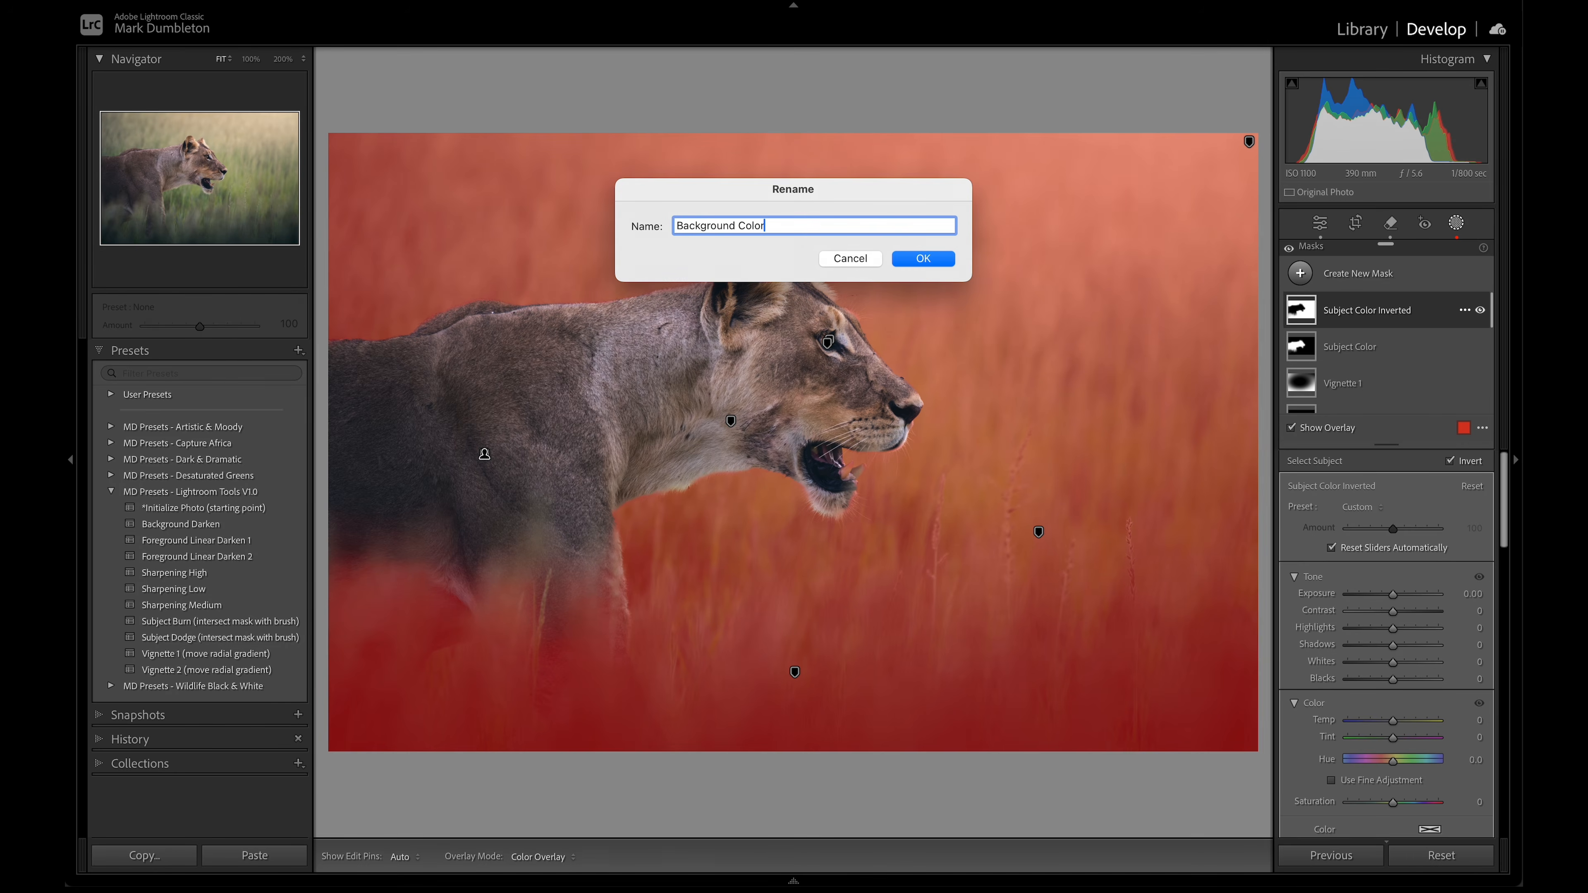
{"action": "key", "text": "Return"}
Sample the yellow-green grass beside the lioness's face as a Point Color in the Background Color mask, with Visualize Range enabled.
{"action": "left_click", "coordinate": [1361, 345]}
{"action": "left_click", "coordinate": [1369, 312]}
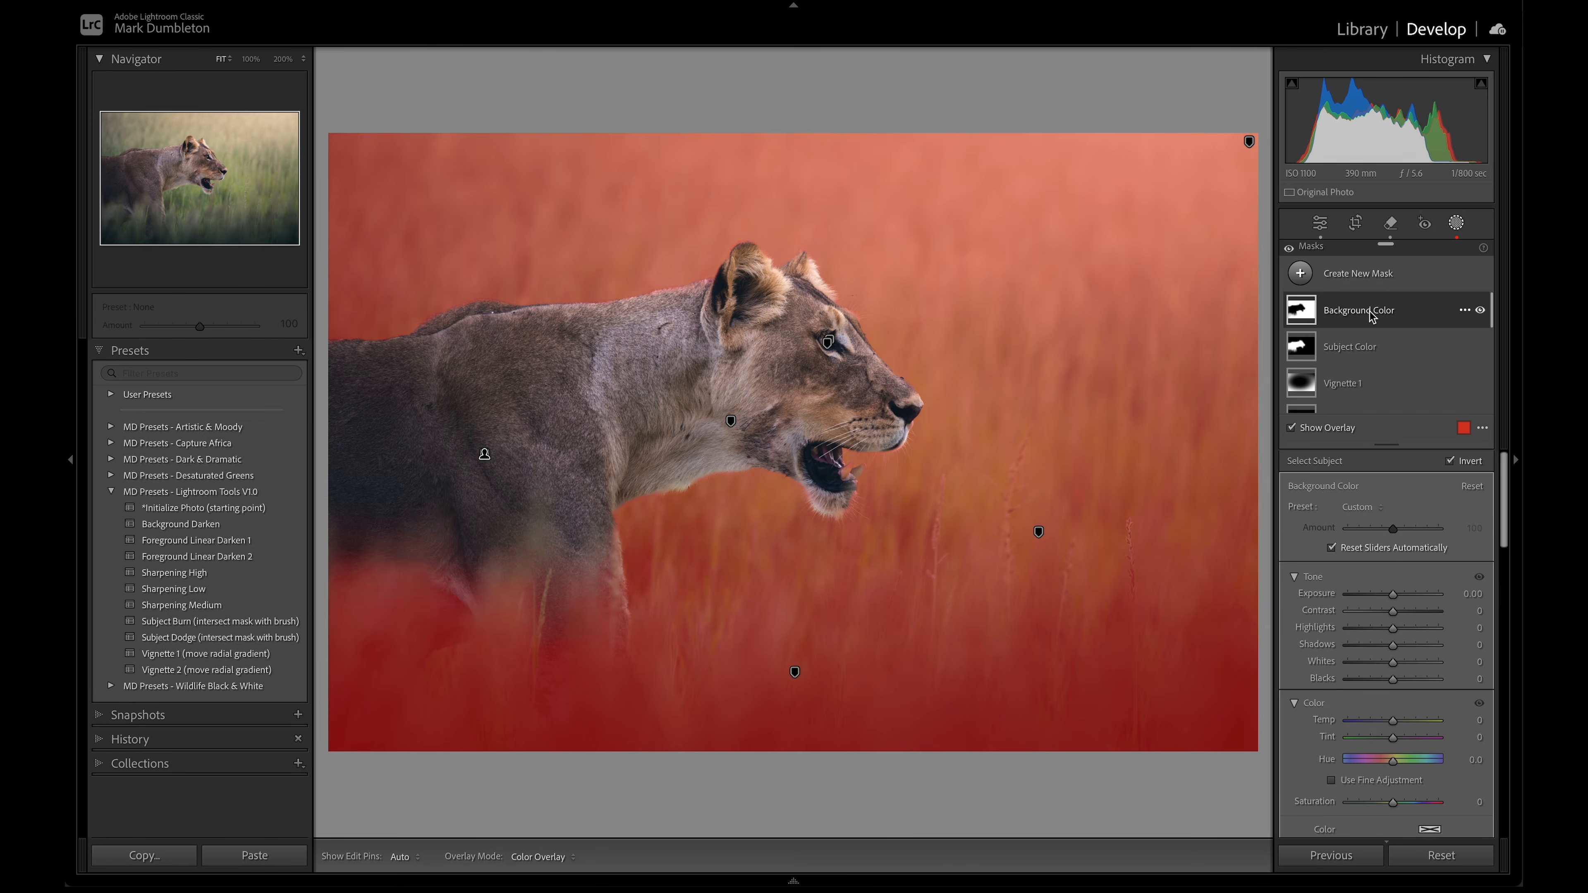
{"action": "scroll", "coordinate": [1362, 632], "scroll_direction": "down", "scroll_amount": 5}
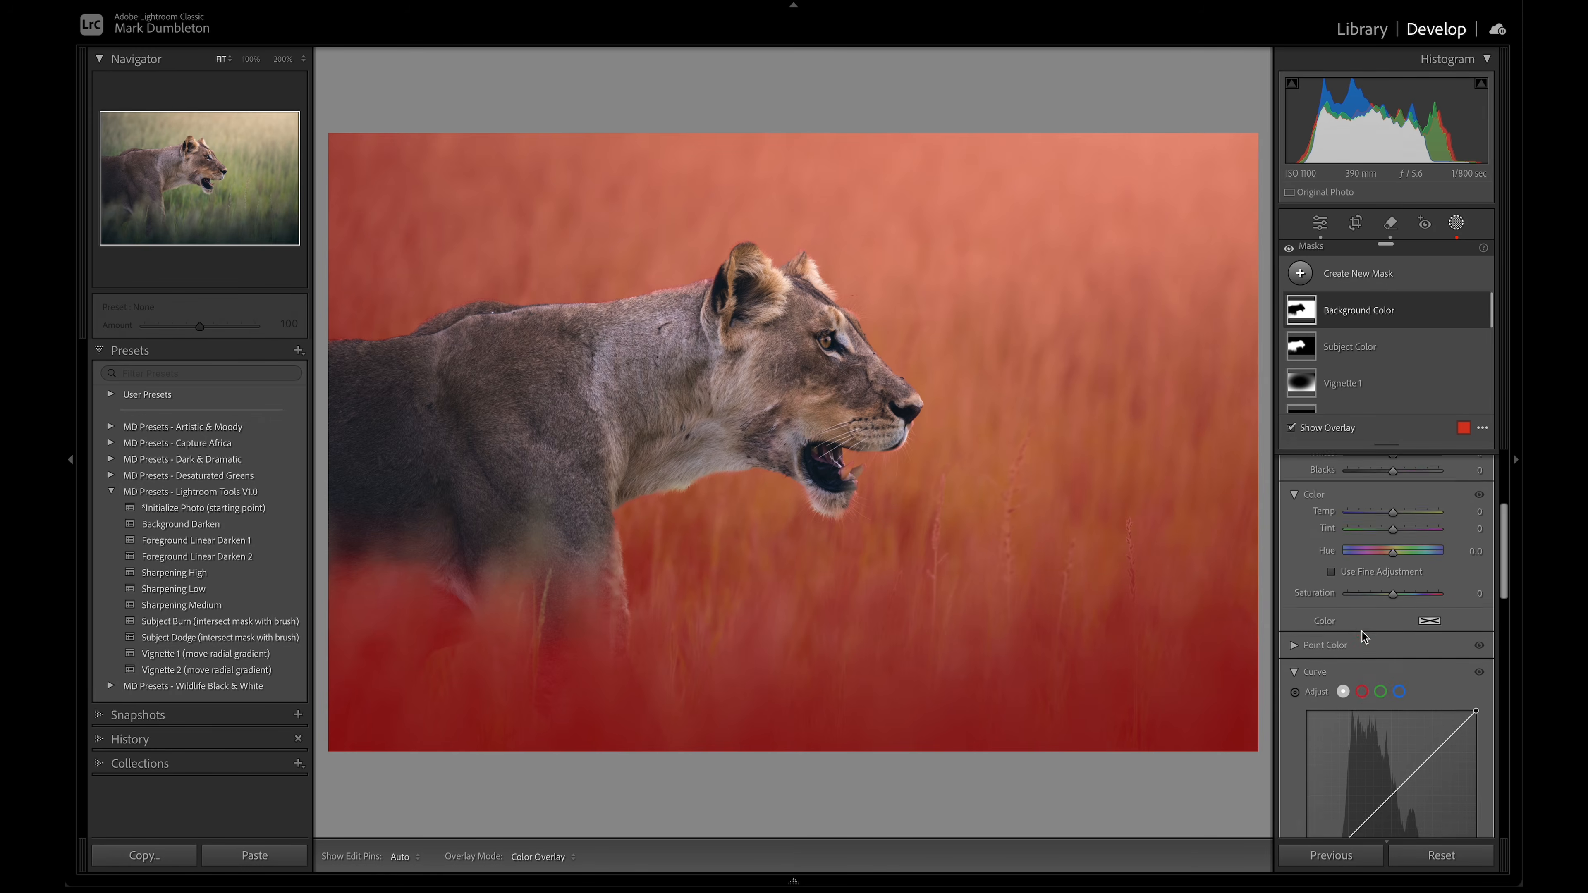
{"action": "left_click", "coordinate": [1325, 574]}
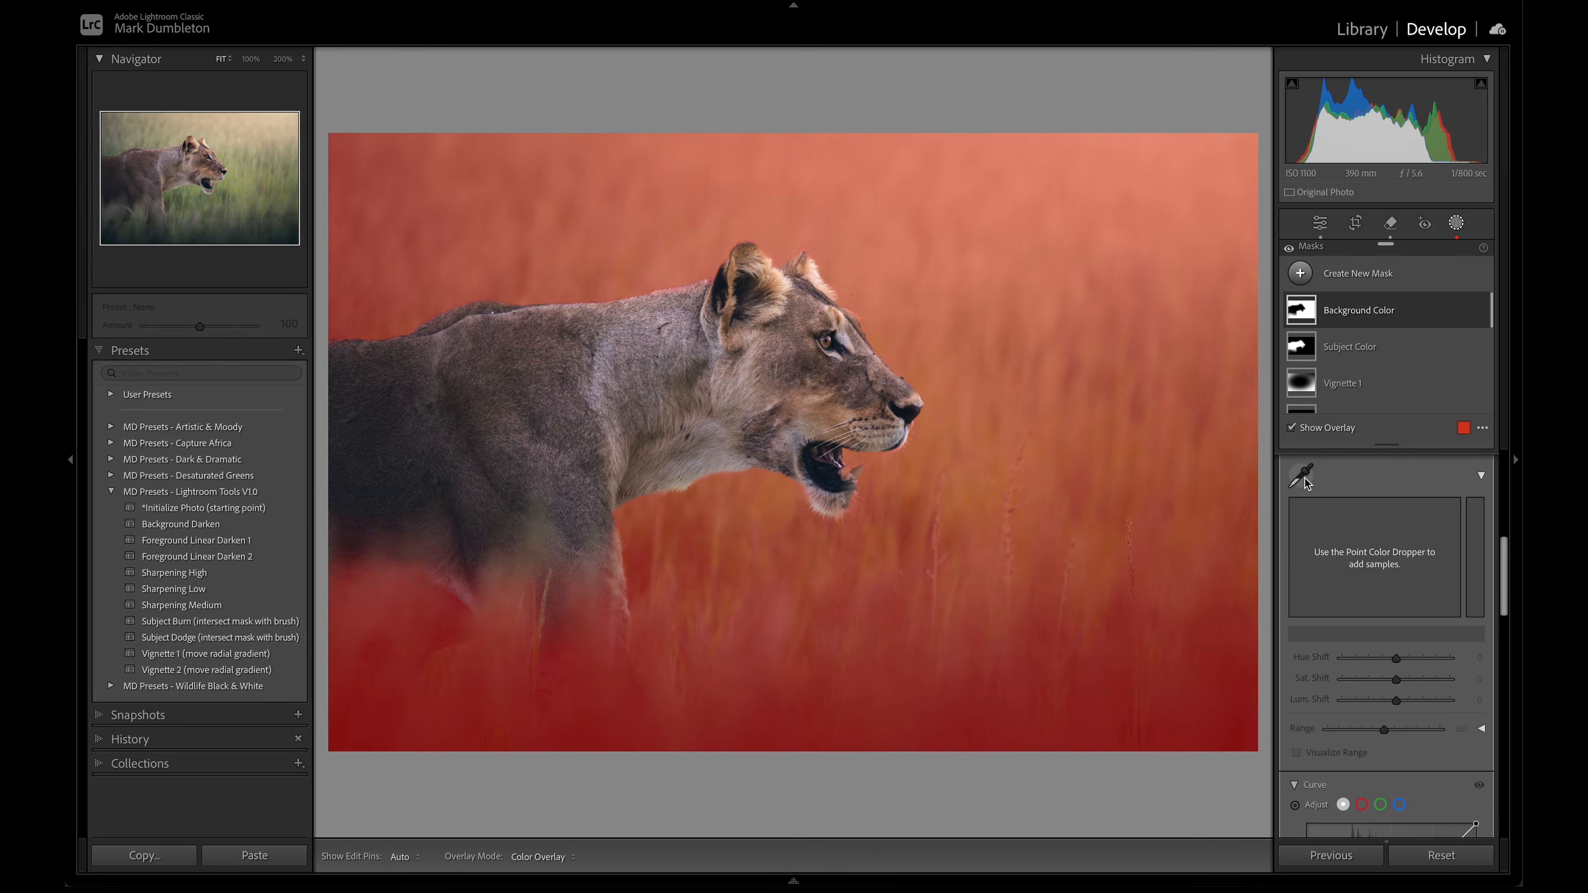
{"action": "left_click", "coordinate": [1300, 475]}
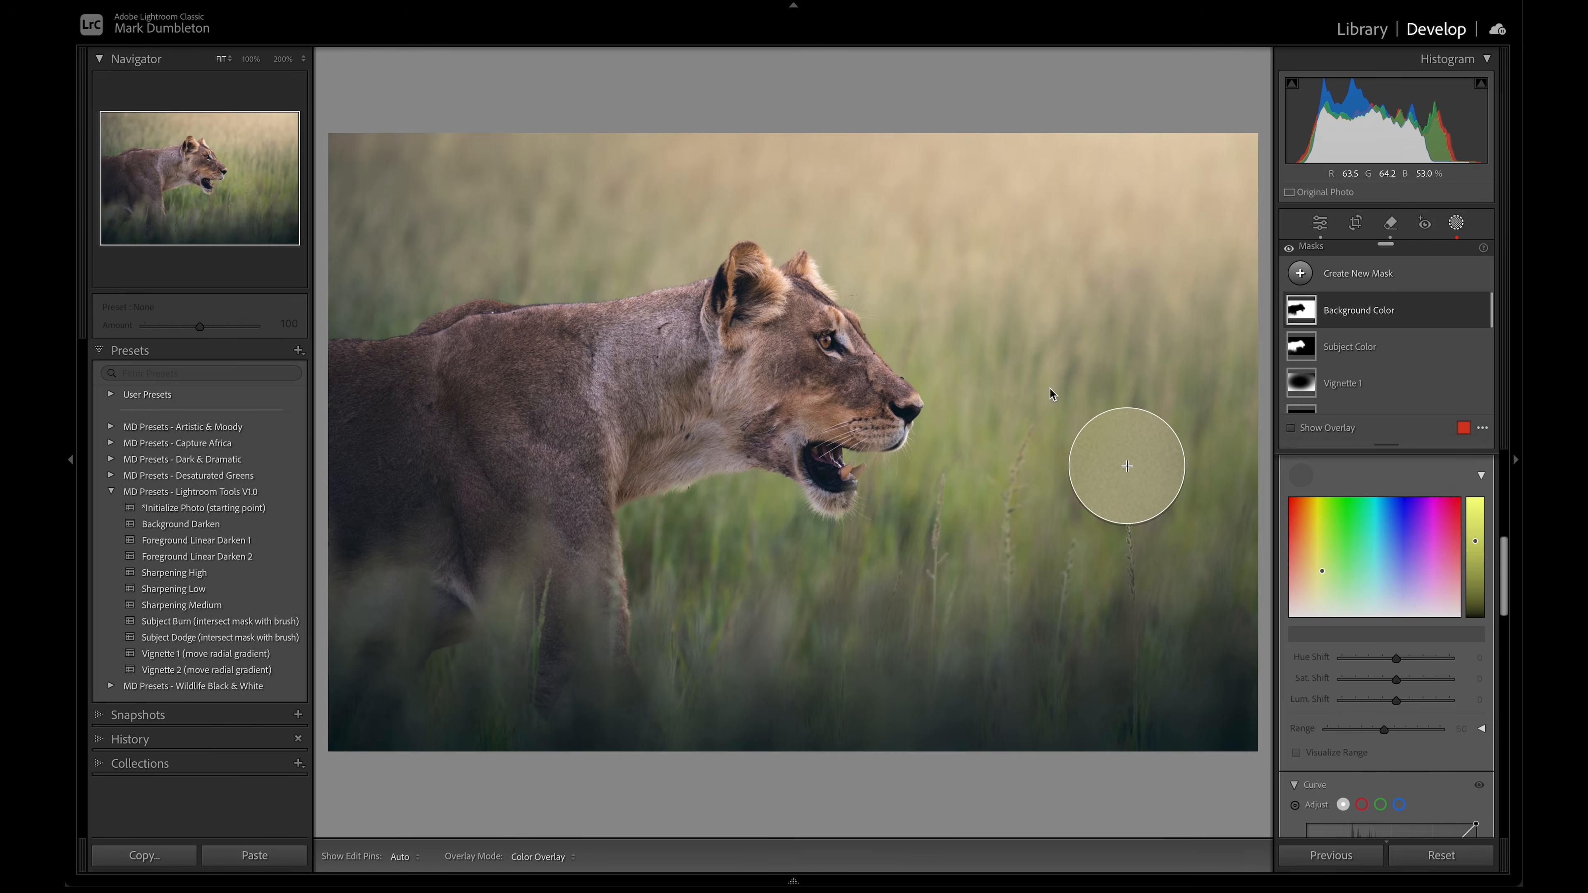
{"action": "left_click", "coordinate": [1053, 390]}
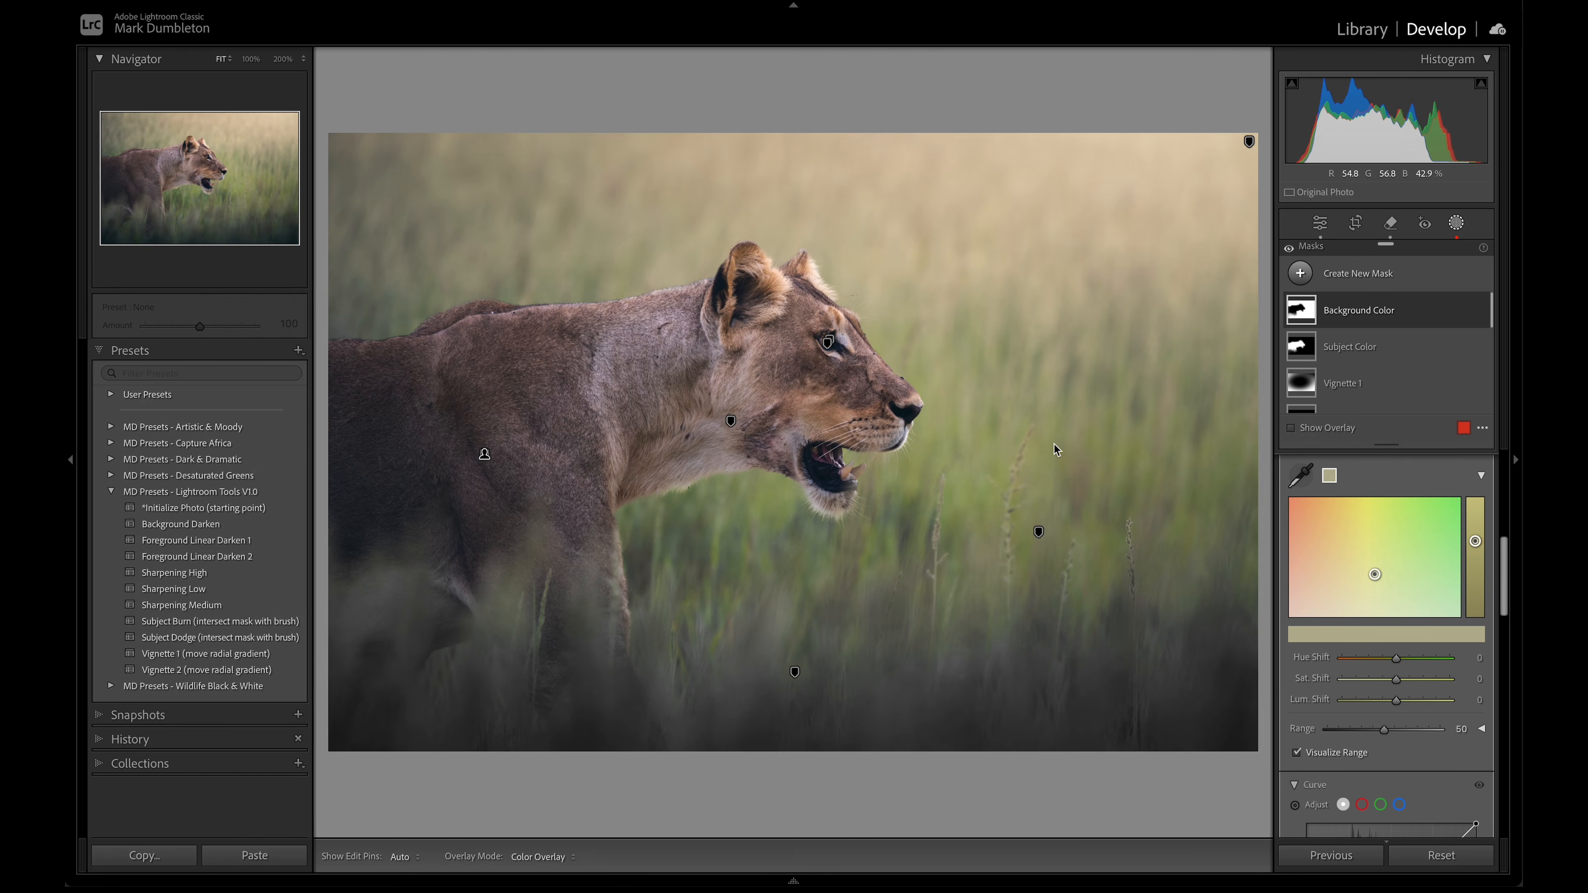
Widen the sampled color's Range to 60 while testing Sat. Shift at 99, and set Hue Shift to -5 and Sat. Shift to -37.
{"action": "left_click_drag", "start_coordinate": [1399, 680], "coordinate": [1461, 684]}
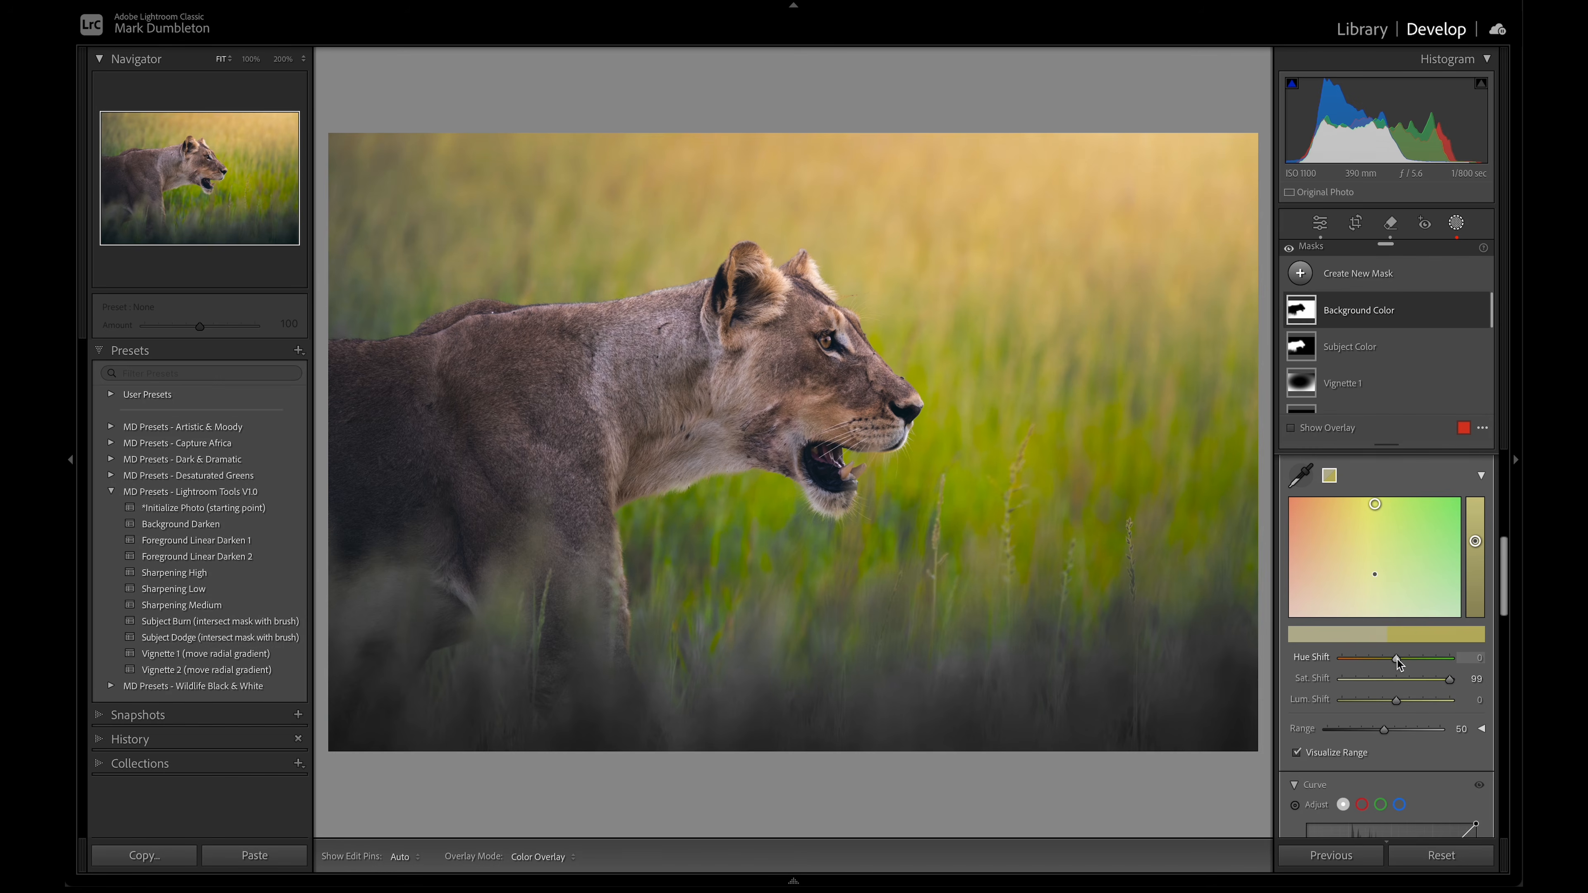
{"action": "mouse_move", "coordinate": [1384, 730]}
{"action": "left_mouse_down"}
{"action": "mouse_move", "coordinate": [1436, 730]}
{"action": "mouse_move", "coordinate": [1376, 738]}
{"action": "mouse_move", "coordinate": [1399, 738]}
{"action": "left_mouse_up"}
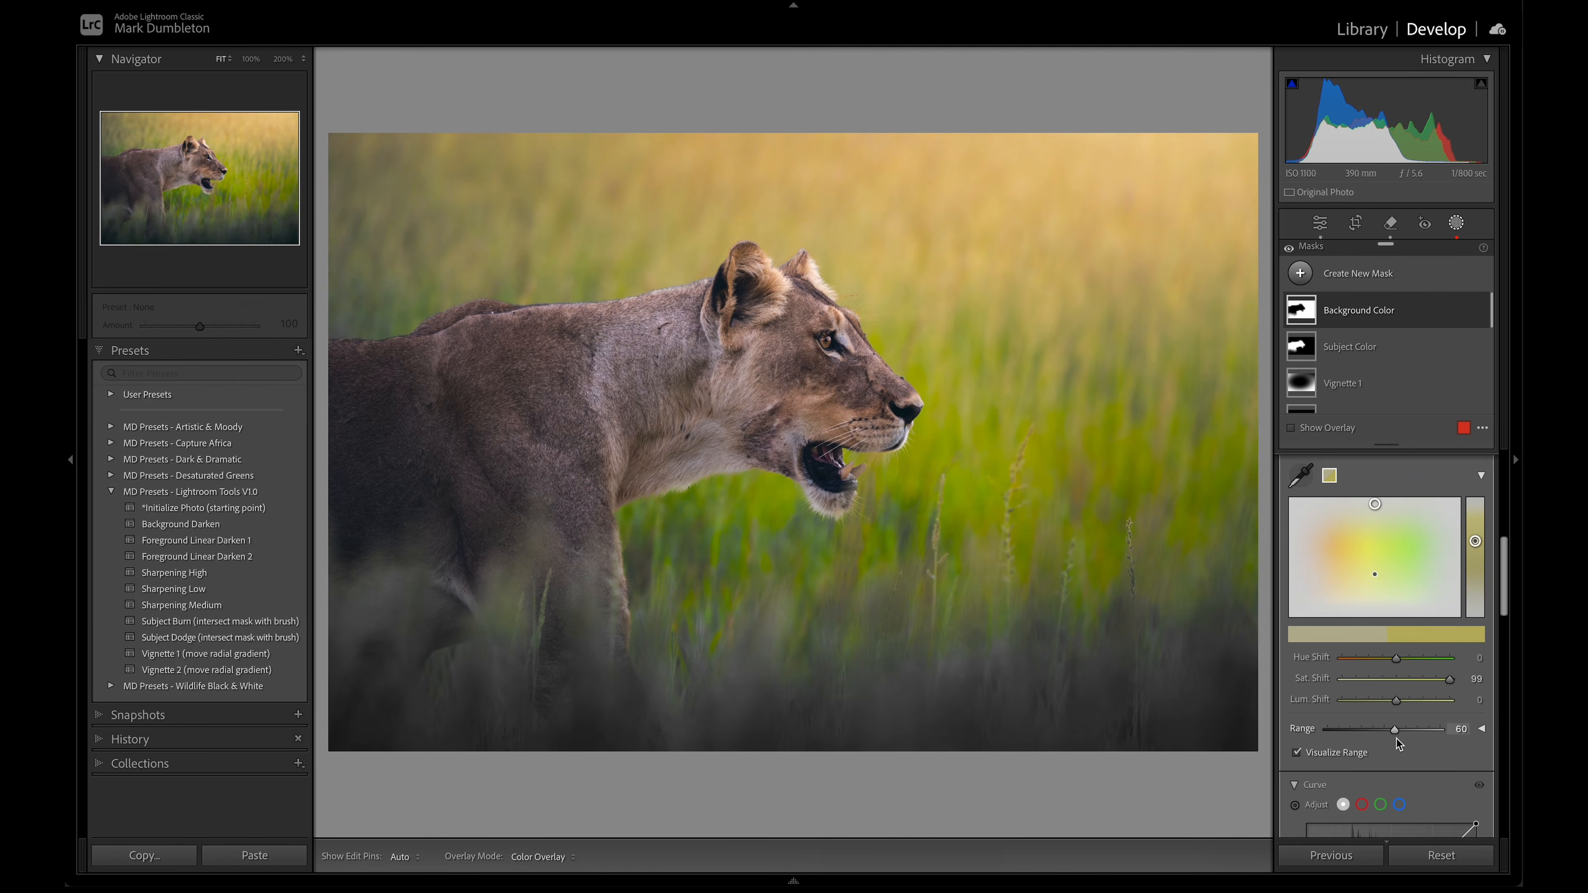
{"action": "double_click", "coordinate": [1451, 679]}
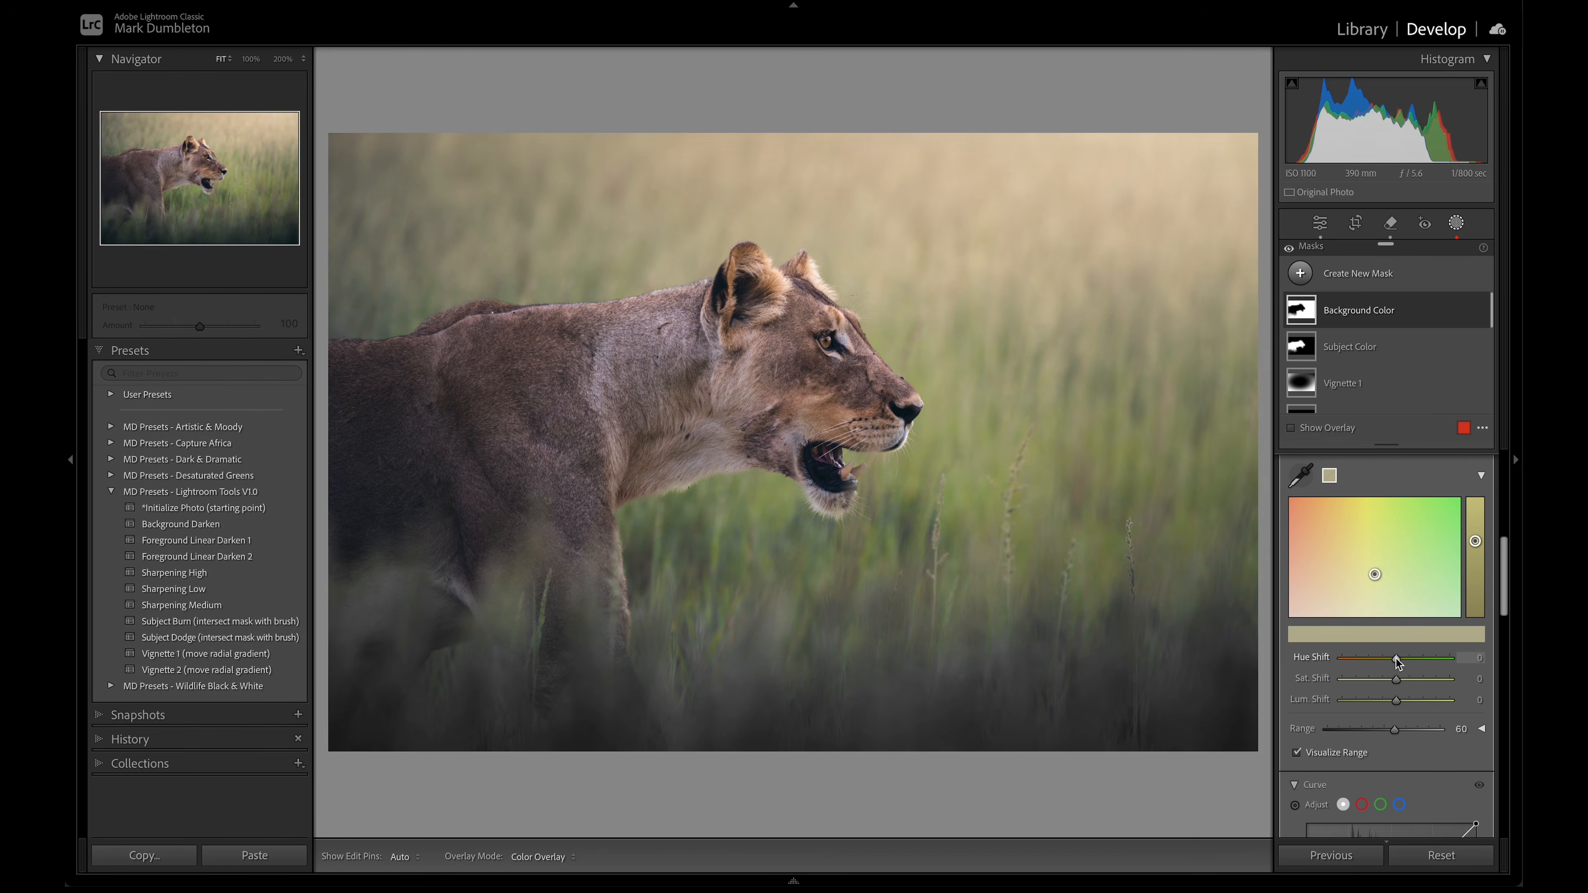
{"action": "left_click_drag", "start_coordinate": [1395, 660], "coordinate": [1395, 663]}
{"action": "left_click_drag", "start_coordinate": [1395, 681], "coordinate": [1376, 687]}
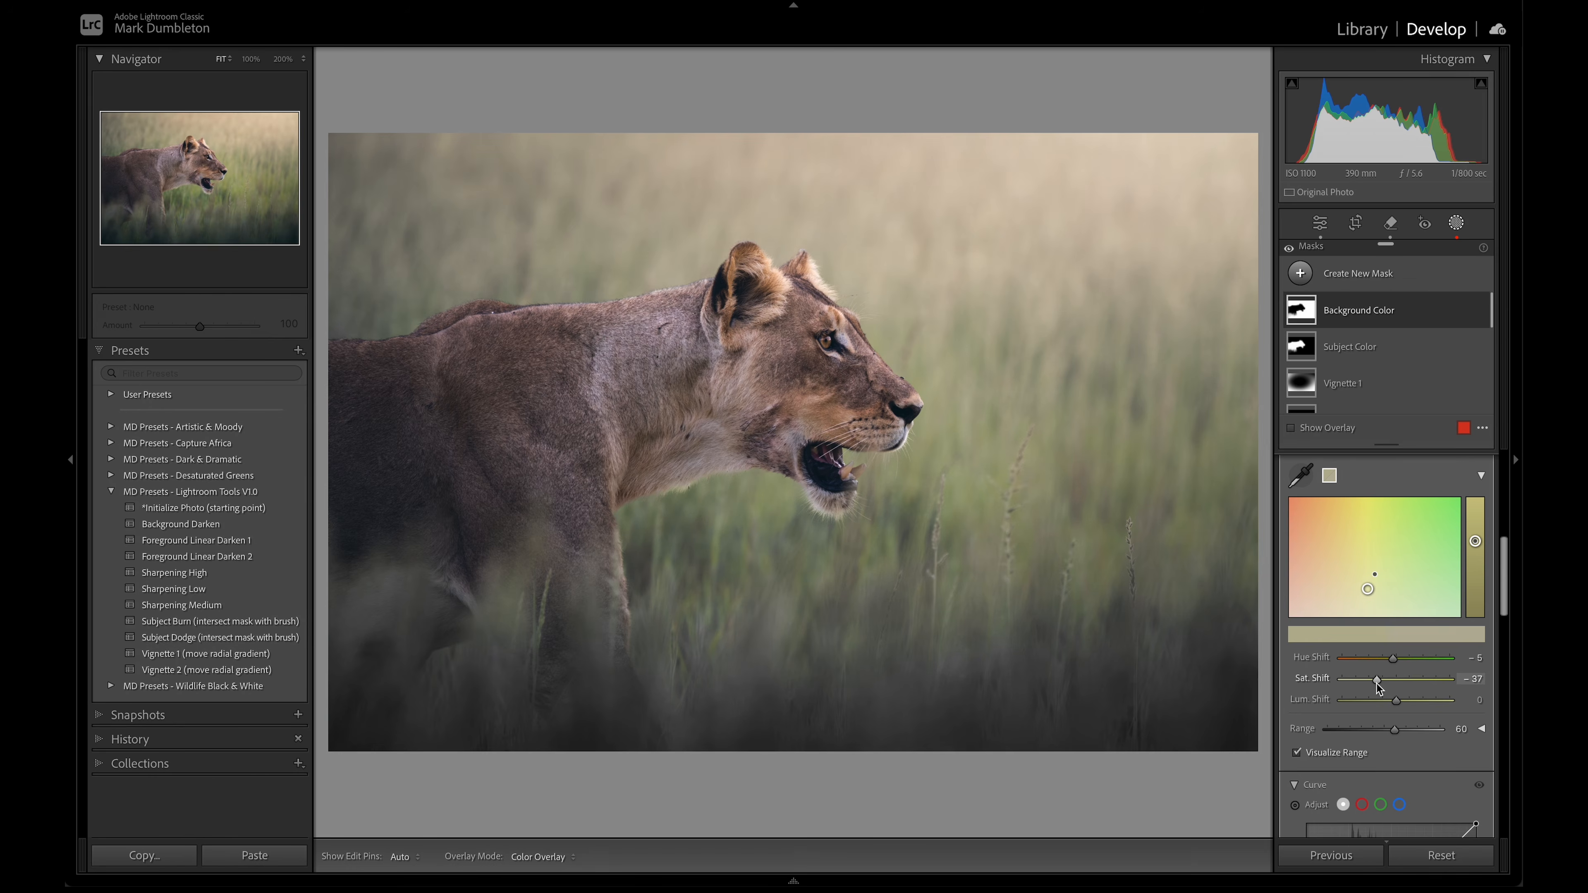
Warm the background light in Mask 4 by setting its Temp to 27 and Saturation to 63.
{"action": "scroll", "coordinate": [1398, 376], "scroll_direction": "down", "scroll_amount": 3}
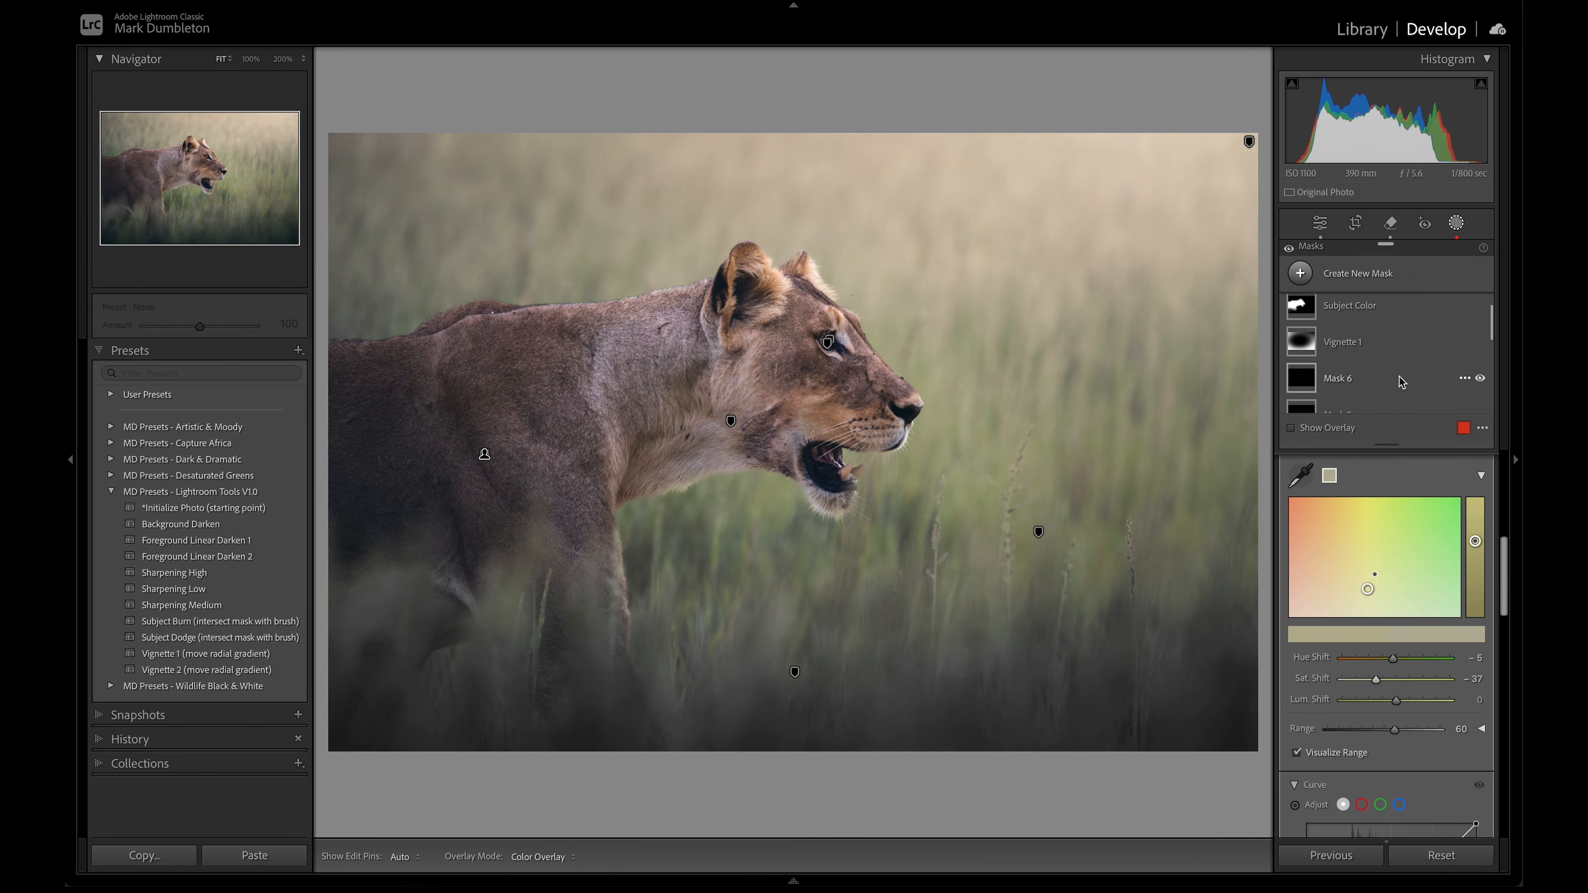
{"action": "left_click", "coordinate": [1352, 352]}
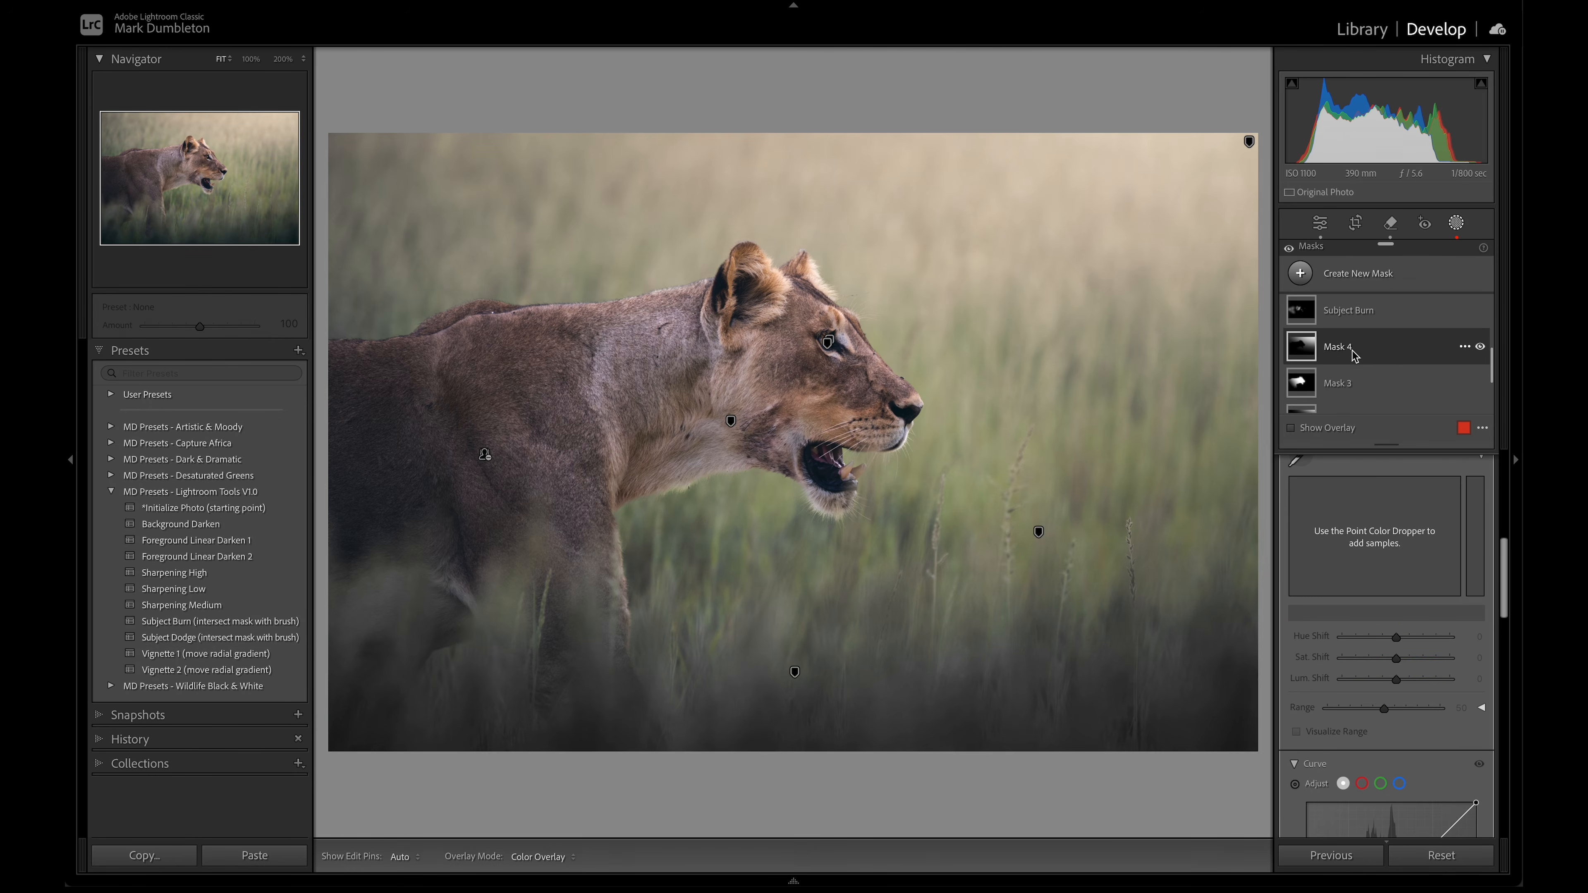
{"action": "scroll", "coordinate": [1412, 642], "scroll_direction": "up", "scroll_amount": 3}
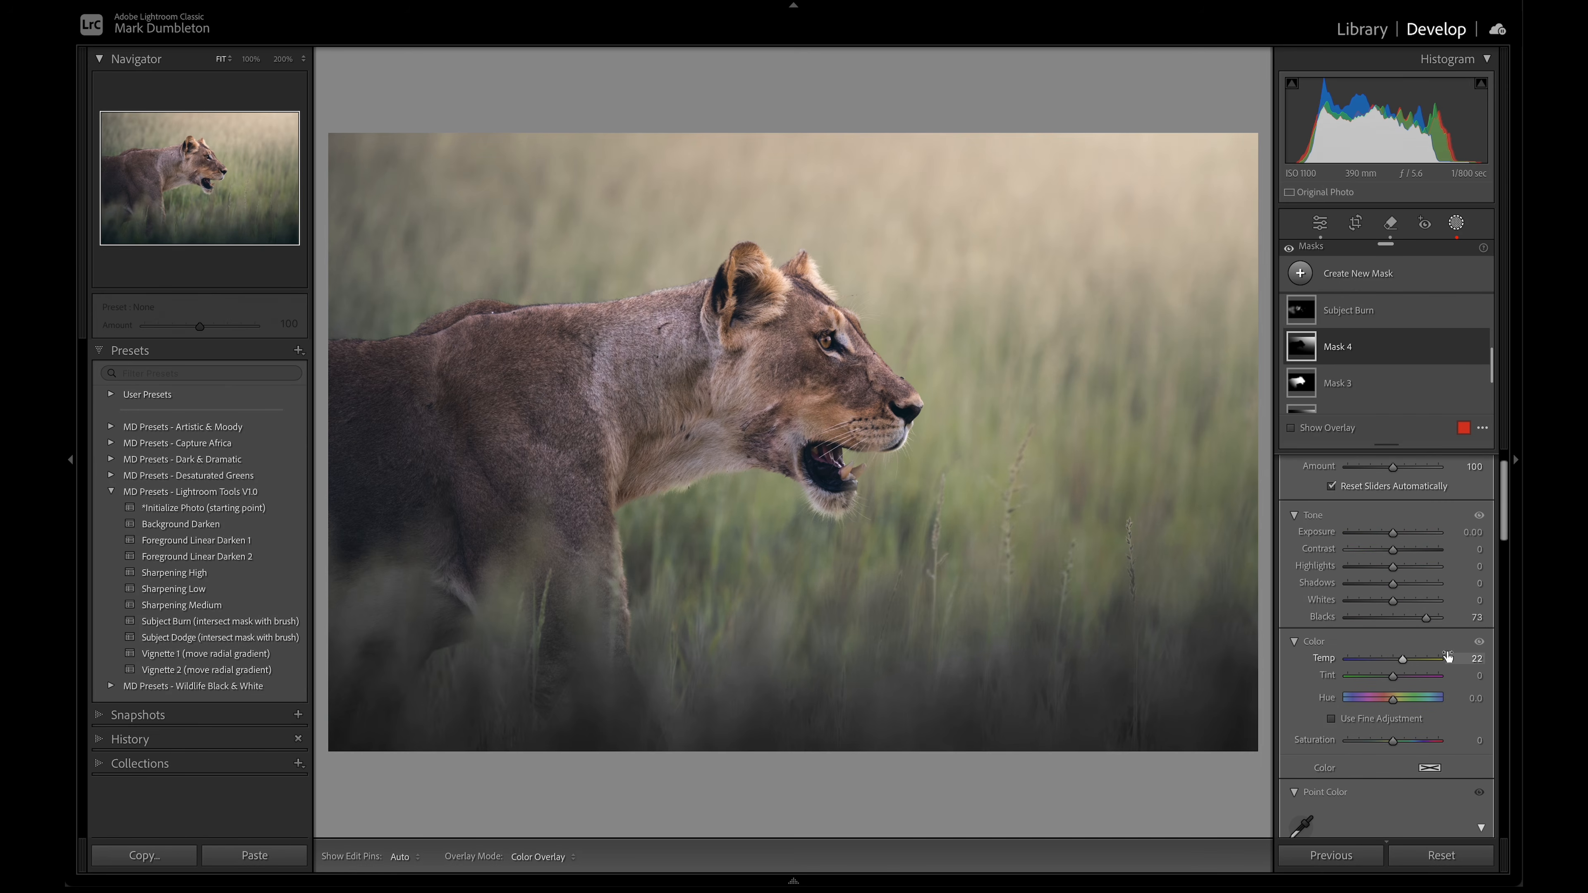
{"action": "mouse_move", "coordinate": [1310, 355]}
{"action": "left_click_drag", "start_coordinate": [1401, 660], "coordinate": [1404, 663]}
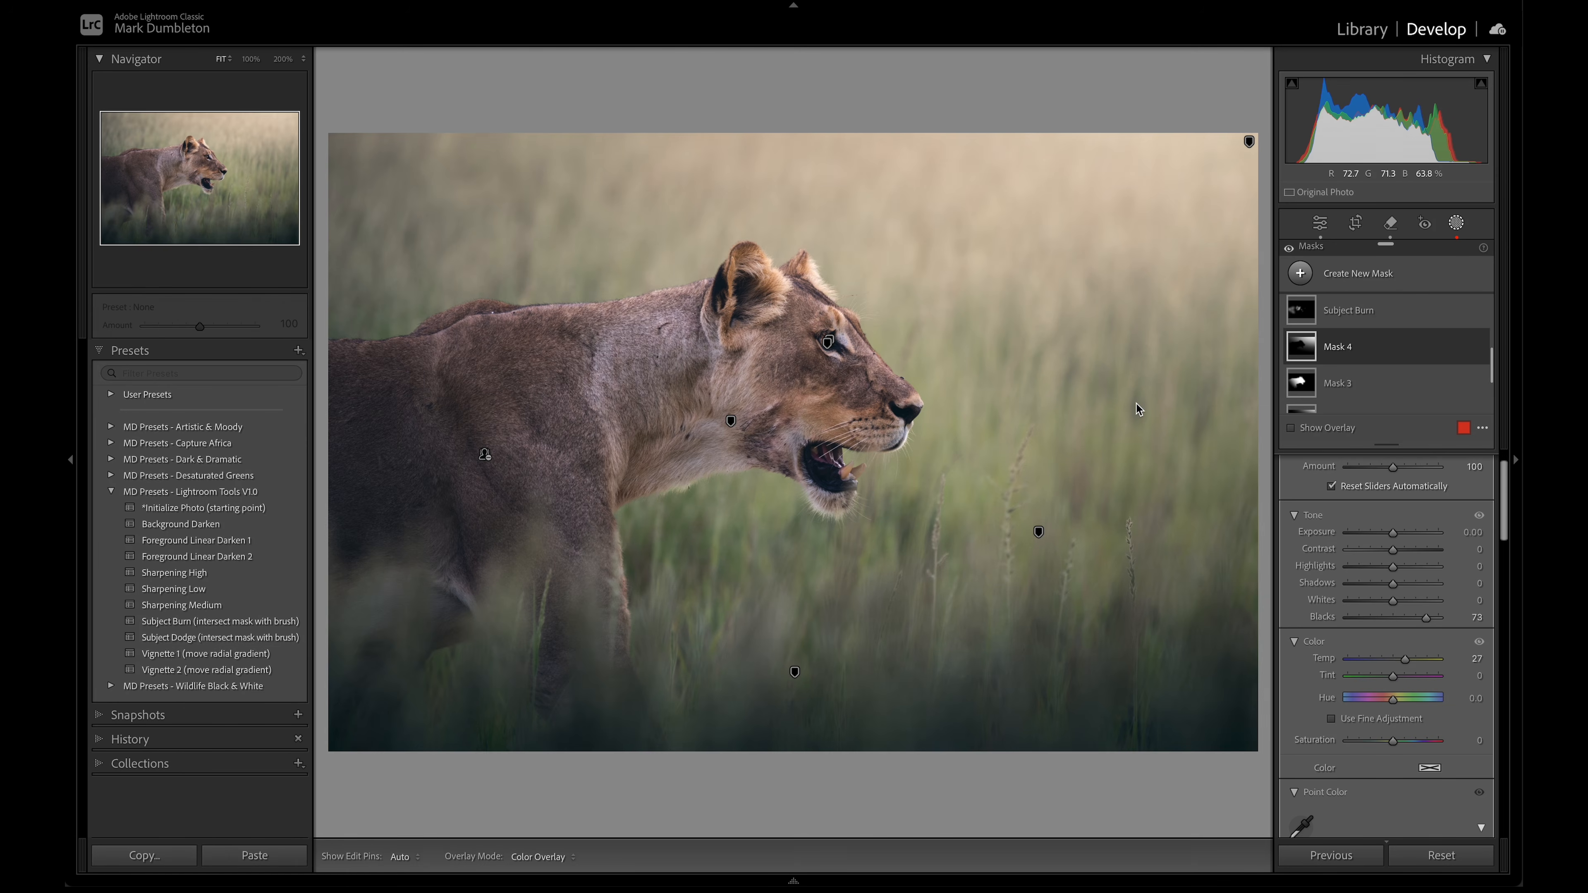
{"action": "left_click_drag", "start_coordinate": [1394, 745], "coordinate": [1420, 745]}
Tint Mask 4 with a warm orange color at hue 35 and saturation 49%.
{"action": "left_click", "coordinate": [1430, 770]}
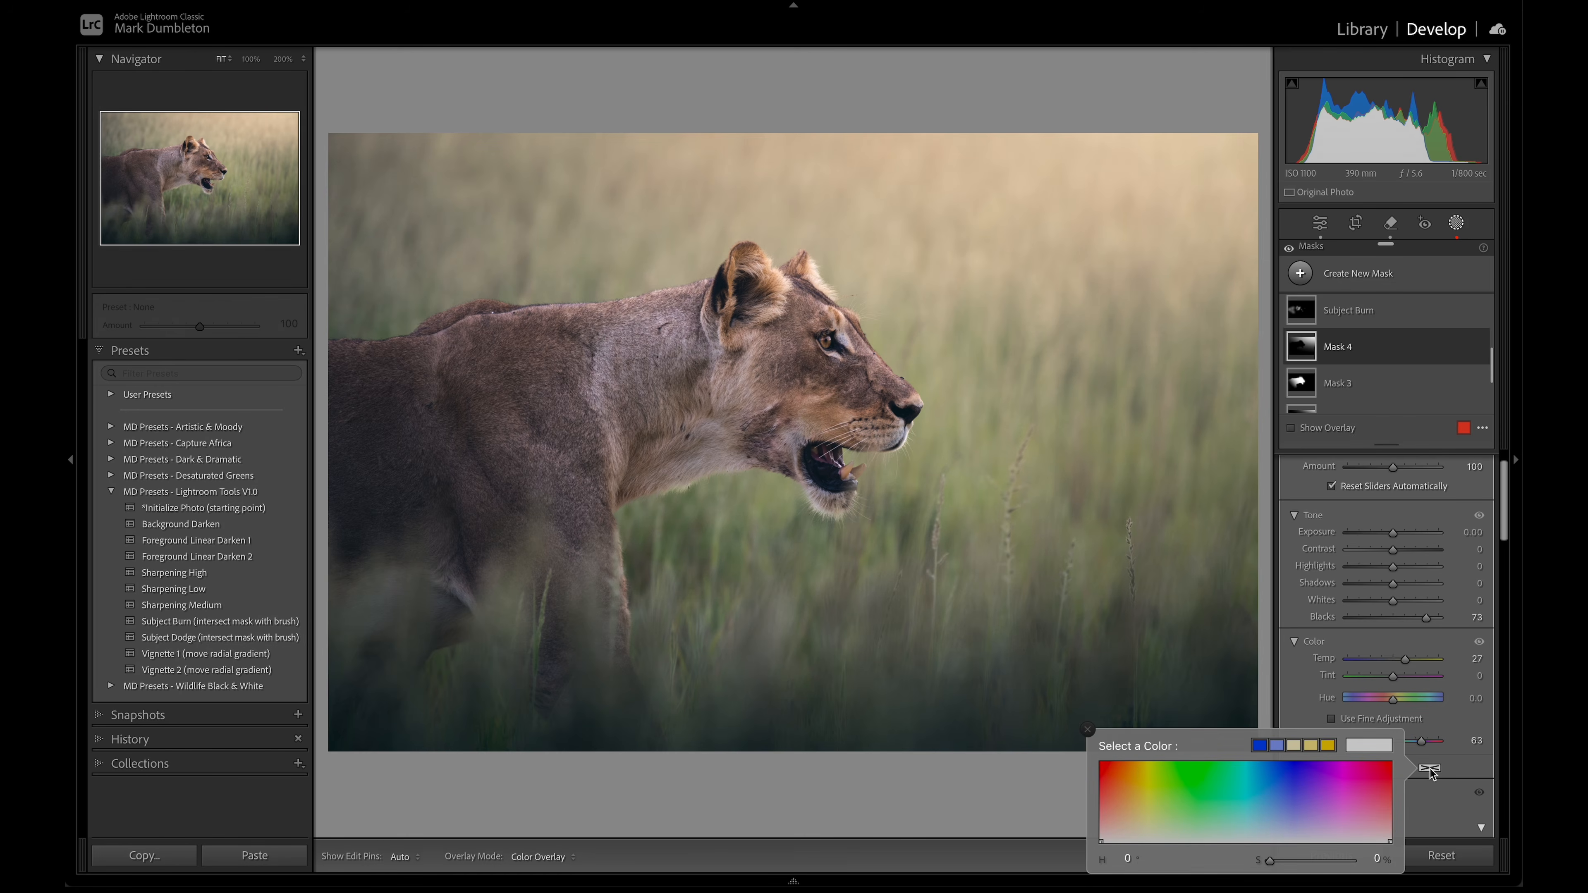
{"action": "left_click", "coordinate": [1139, 797]}
{"action": "left_click_drag", "start_coordinate": [1139, 796], "coordinate": [1127, 803]}
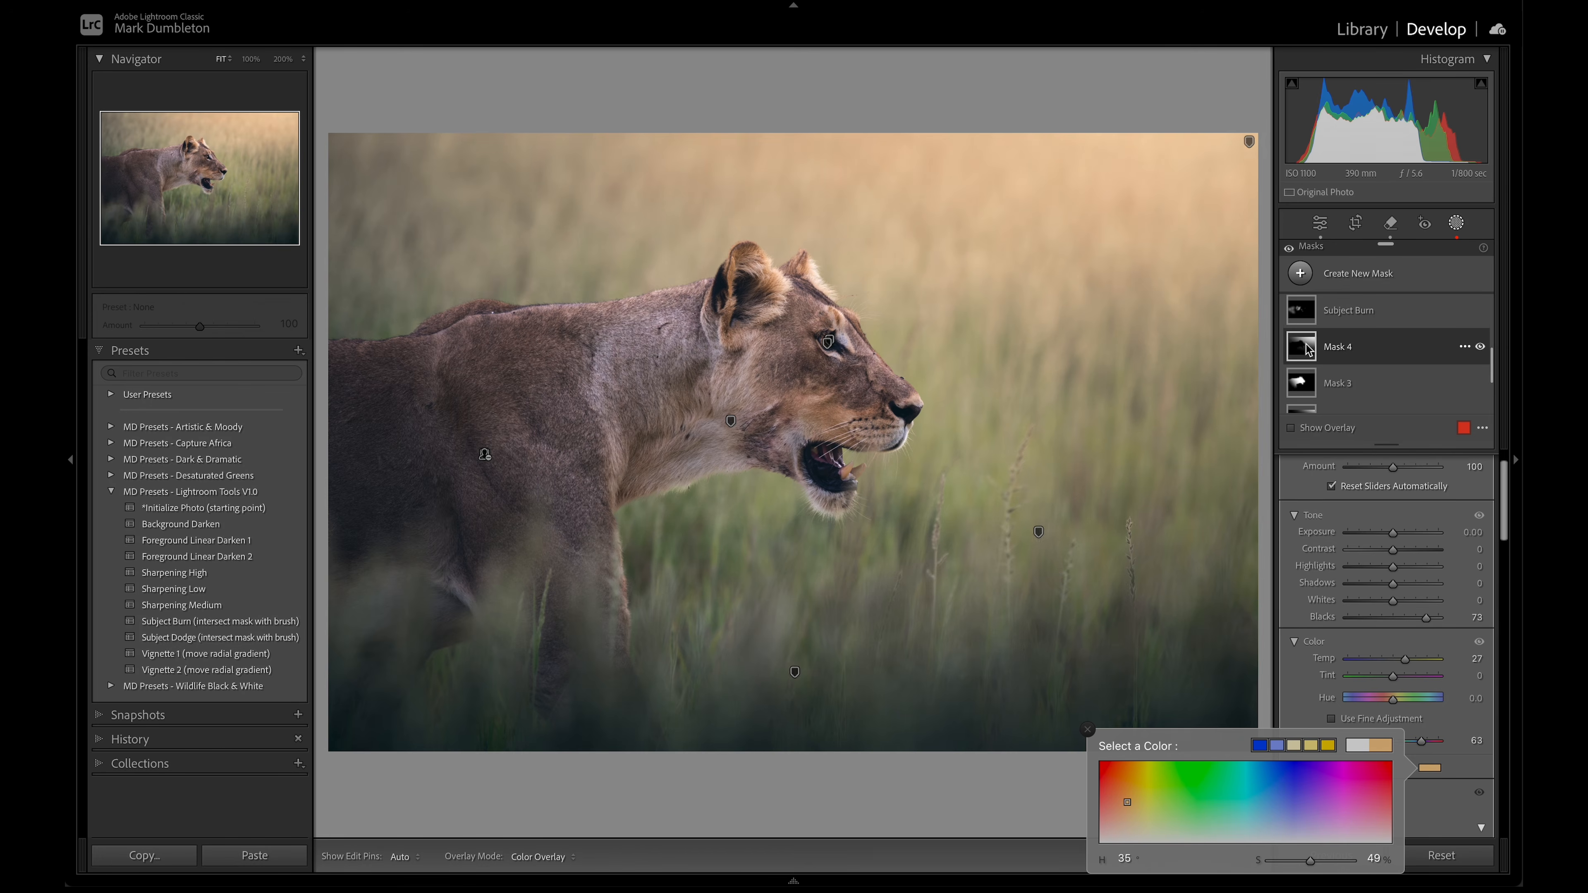
{"action": "left_click", "coordinate": [1087, 730]}
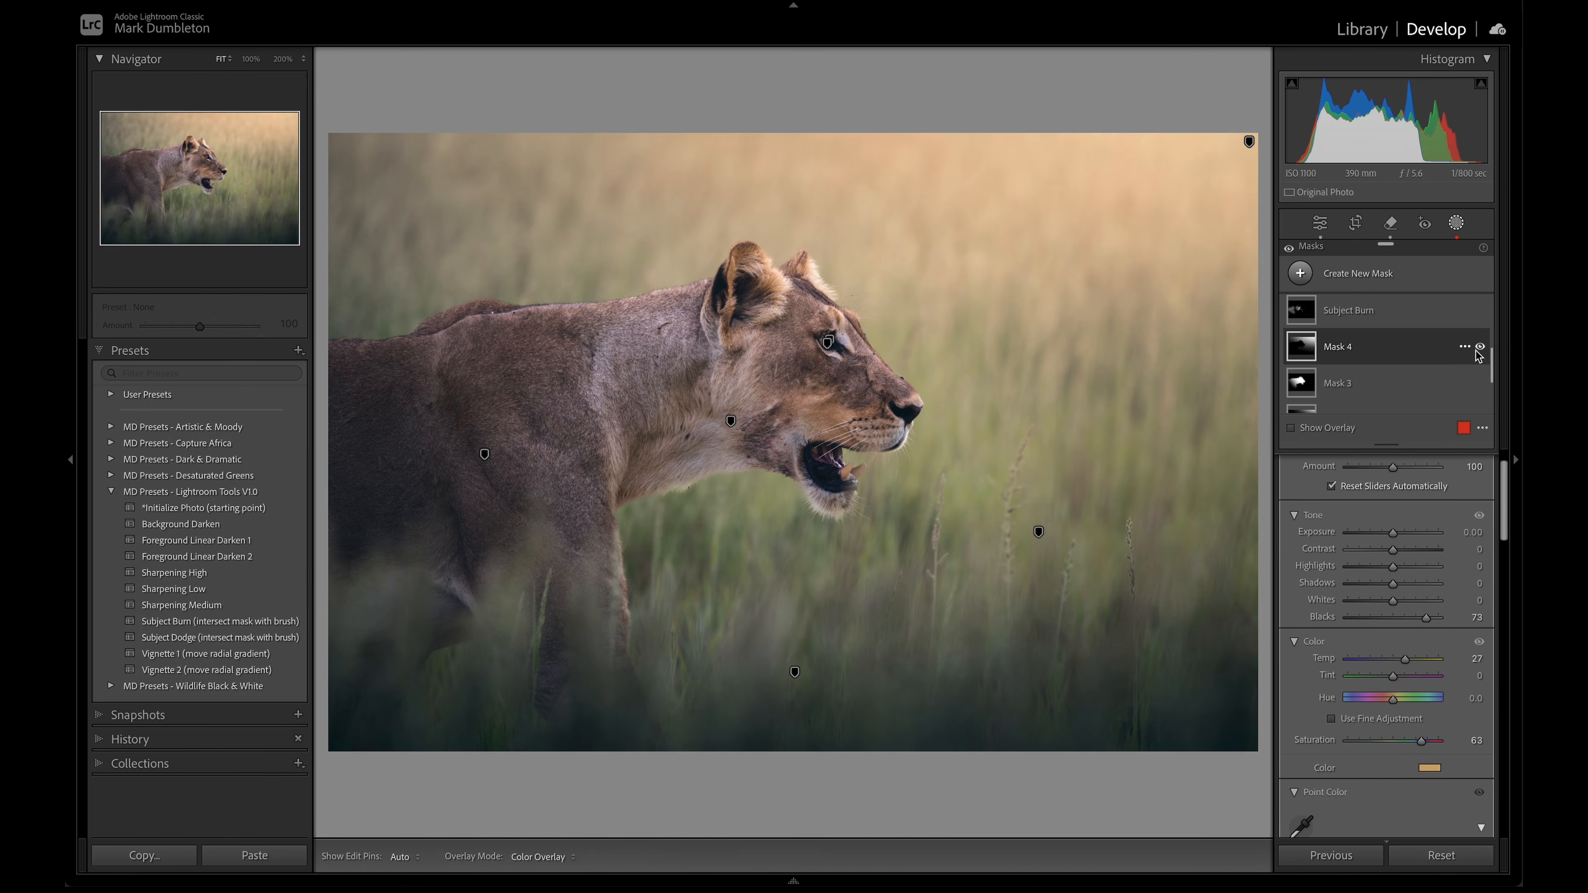
Compare the photo with and without the Mask 4 adjustments by toggling the mask's visibility.
{"action": "left_click", "coordinate": [1480, 345]}
{"action": "left_click", "coordinate": [1480, 346]}
{"action": "left_click", "coordinate": [1480, 345]}
{"action": "left_click", "coordinate": [1480, 346]}
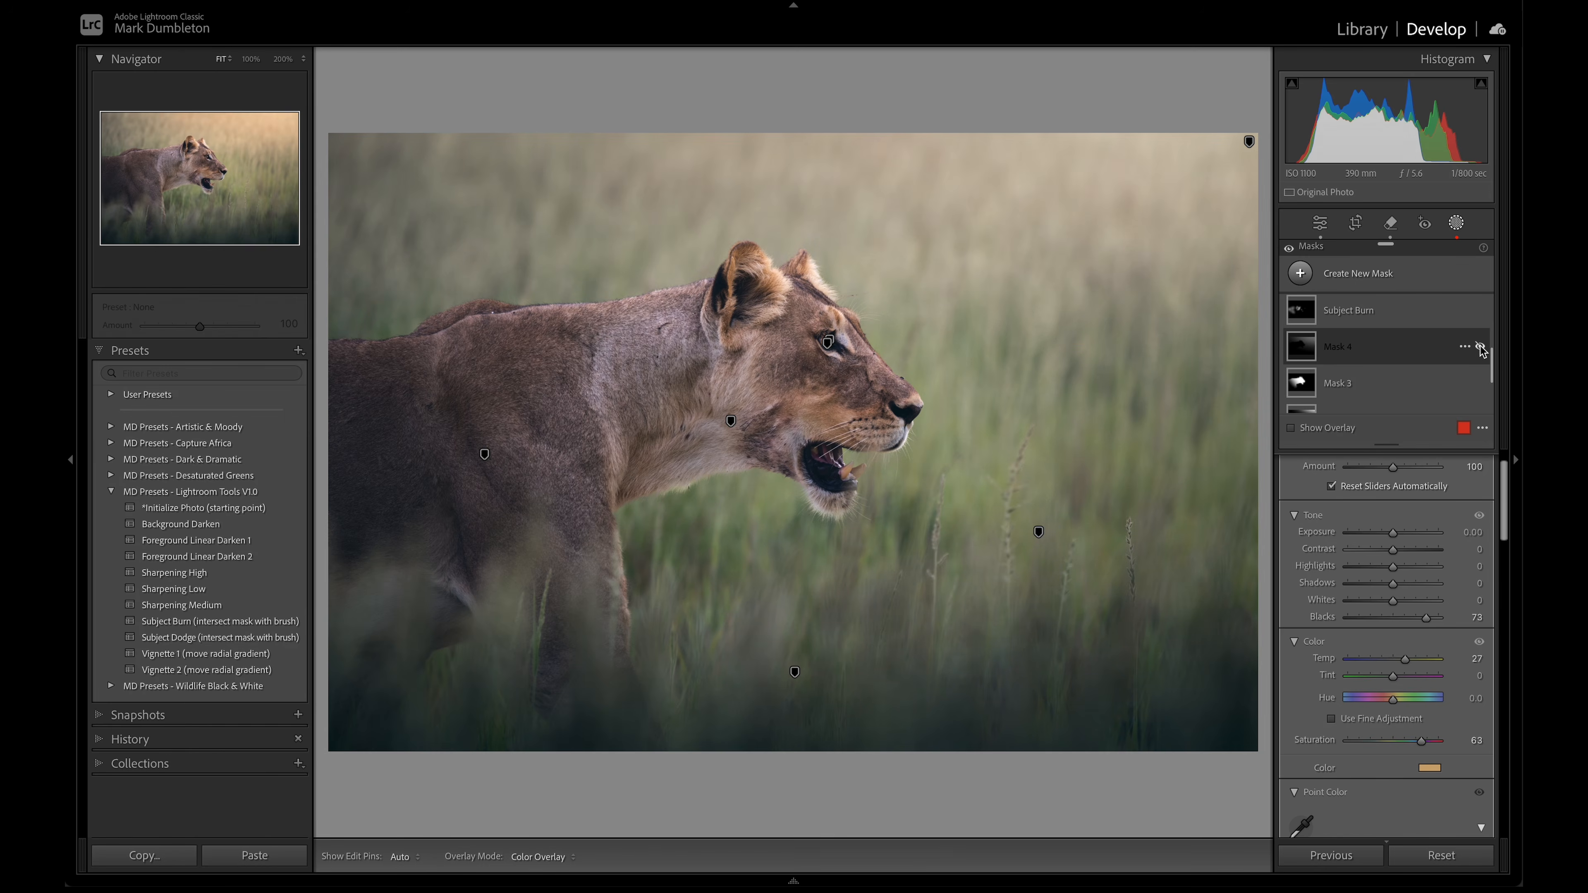
{"action": "left_click", "coordinate": [1480, 345]}
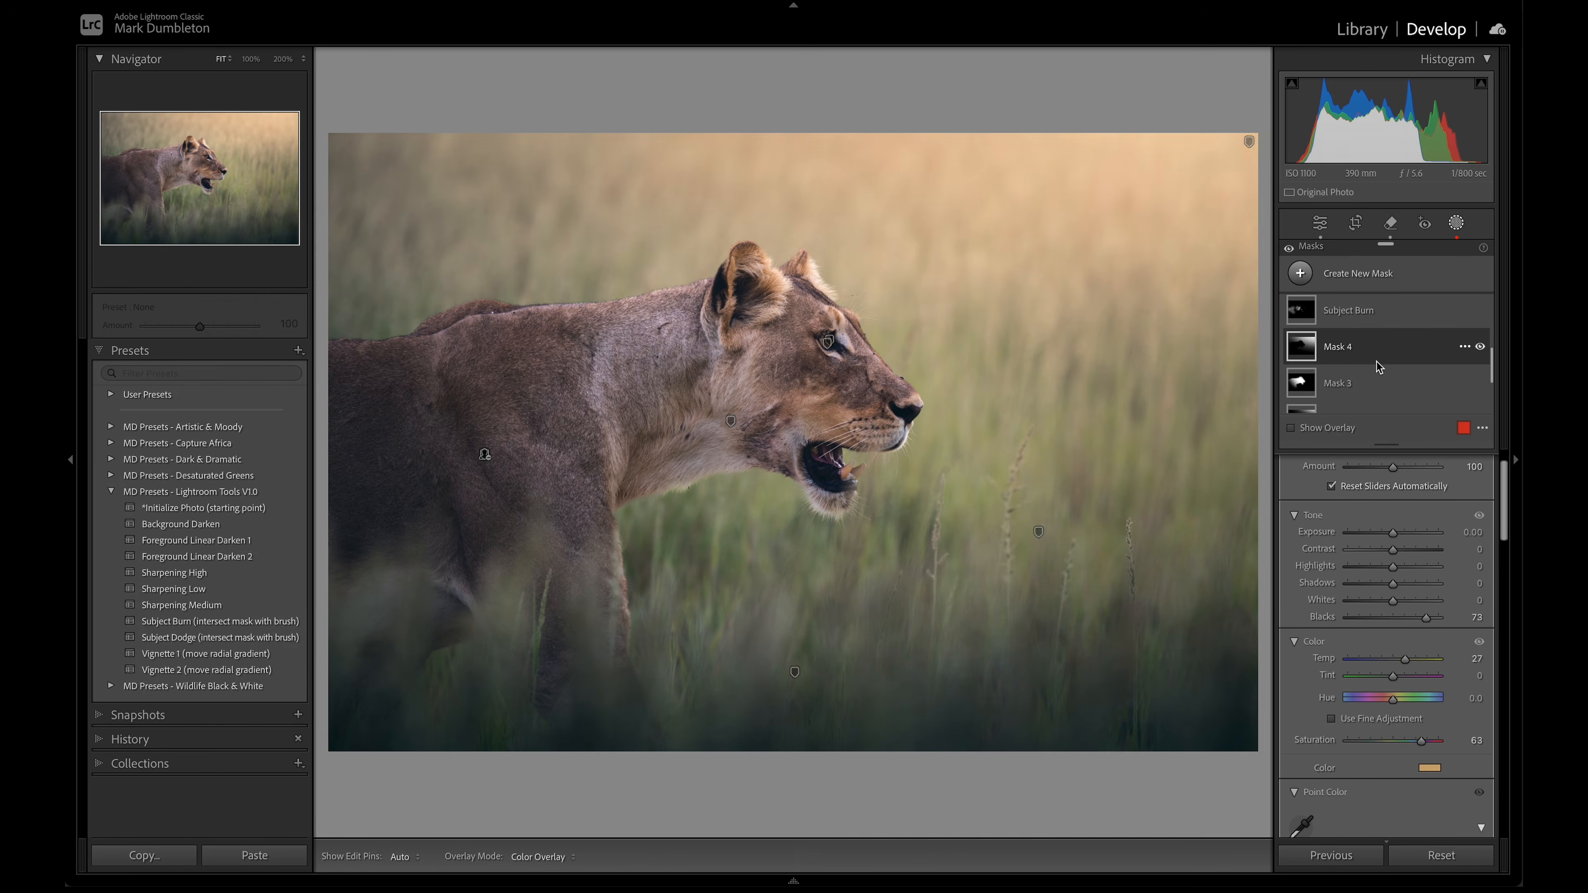
Sample the green grass behind the lioness as a second Point Color in the Background Color mask, with Sat. Shift -18 and Lum. Shift -15.
{"action": "scroll", "coordinate": [1375, 350], "scroll_direction": "up", "scroll_amount": 3}
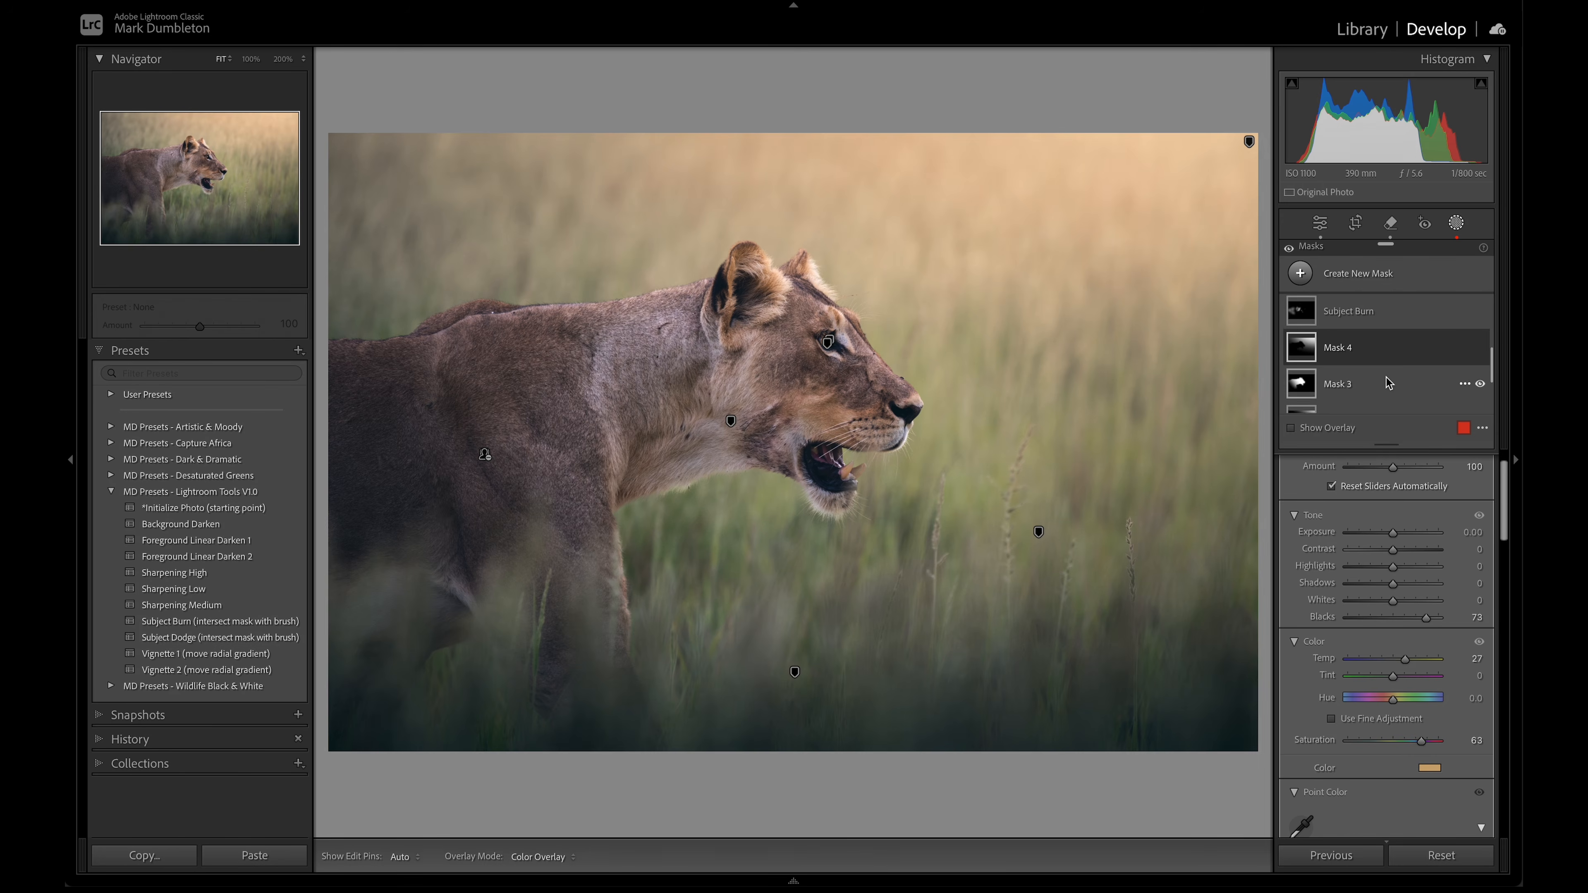
{"action": "left_click", "coordinate": [1357, 309]}
{"action": "scroll", "coordinate": [1409, 677], "scroll_direction": "down", "scroll_amount": 5}
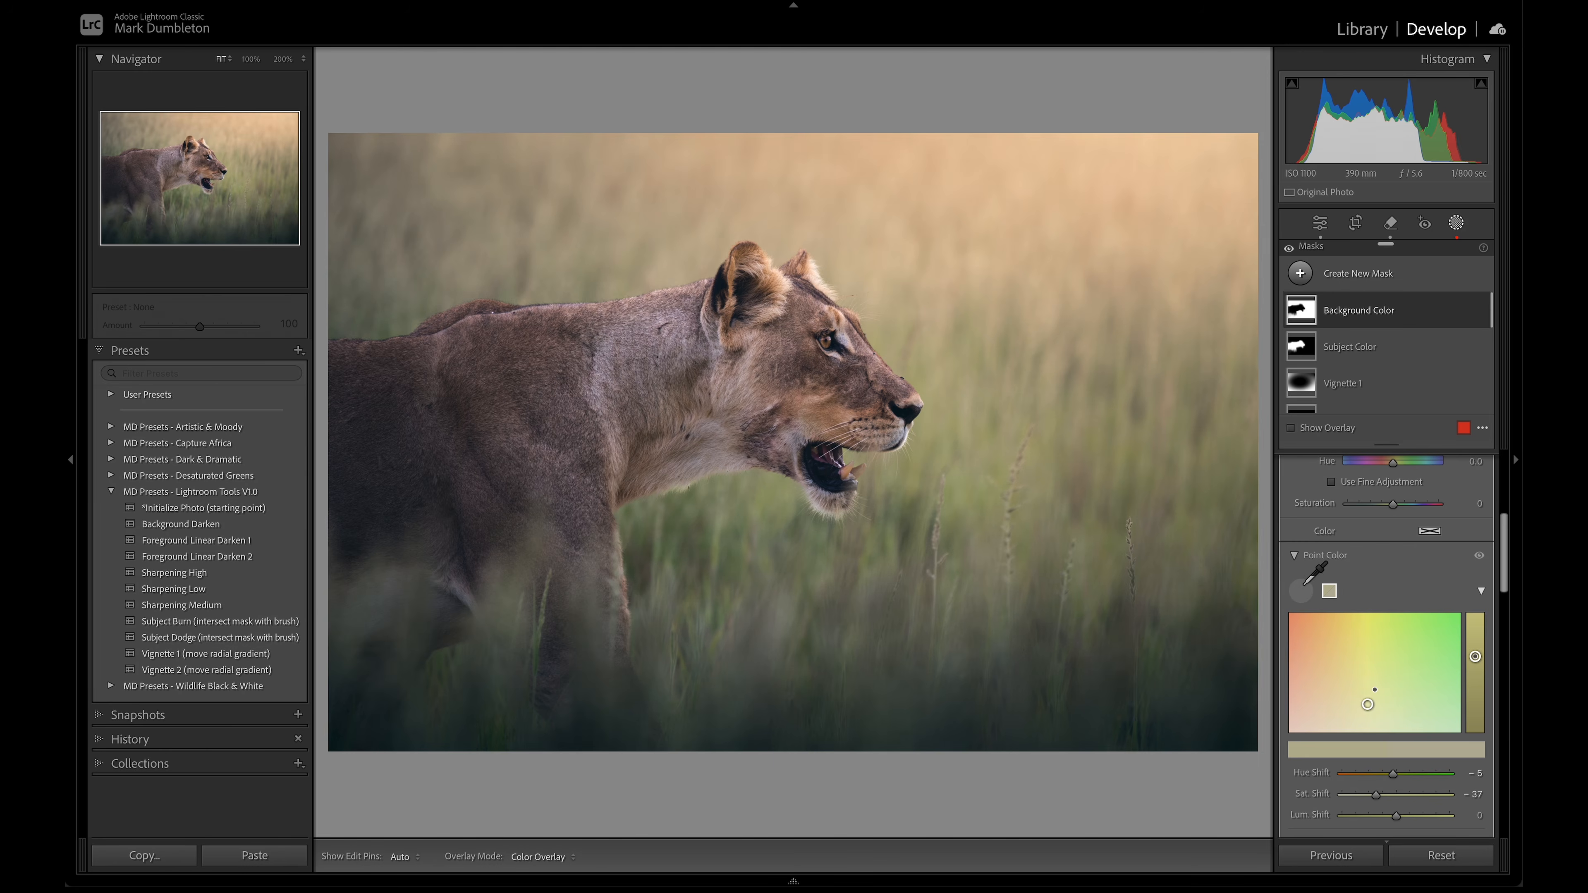
{"action": "left_click", "coordinate": [1302, 591]}
{"action": "left_click", "coordinate": [1194, 508]}
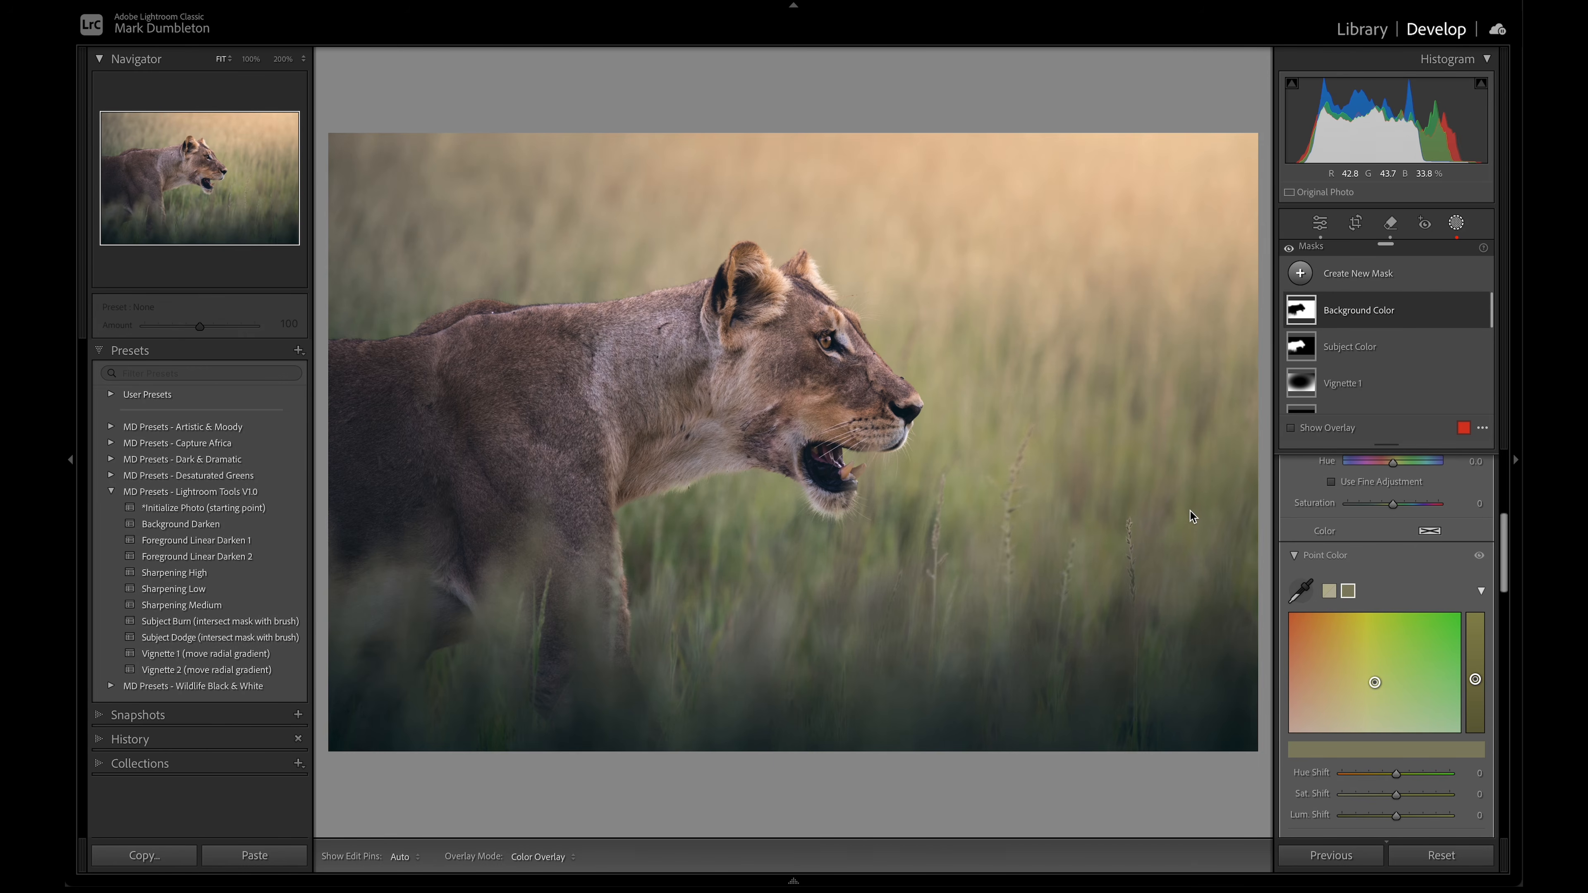
{"action": "mouse_move", "coordinate": [1396, 795]}
{"action": "left_mouse_down"}
{"action": "mouse_move", "coordinate": [1453, 795]}
{"action": "mouse_move", "coordinate": [1387, 796]}
{"action": "left_mouse_up"}
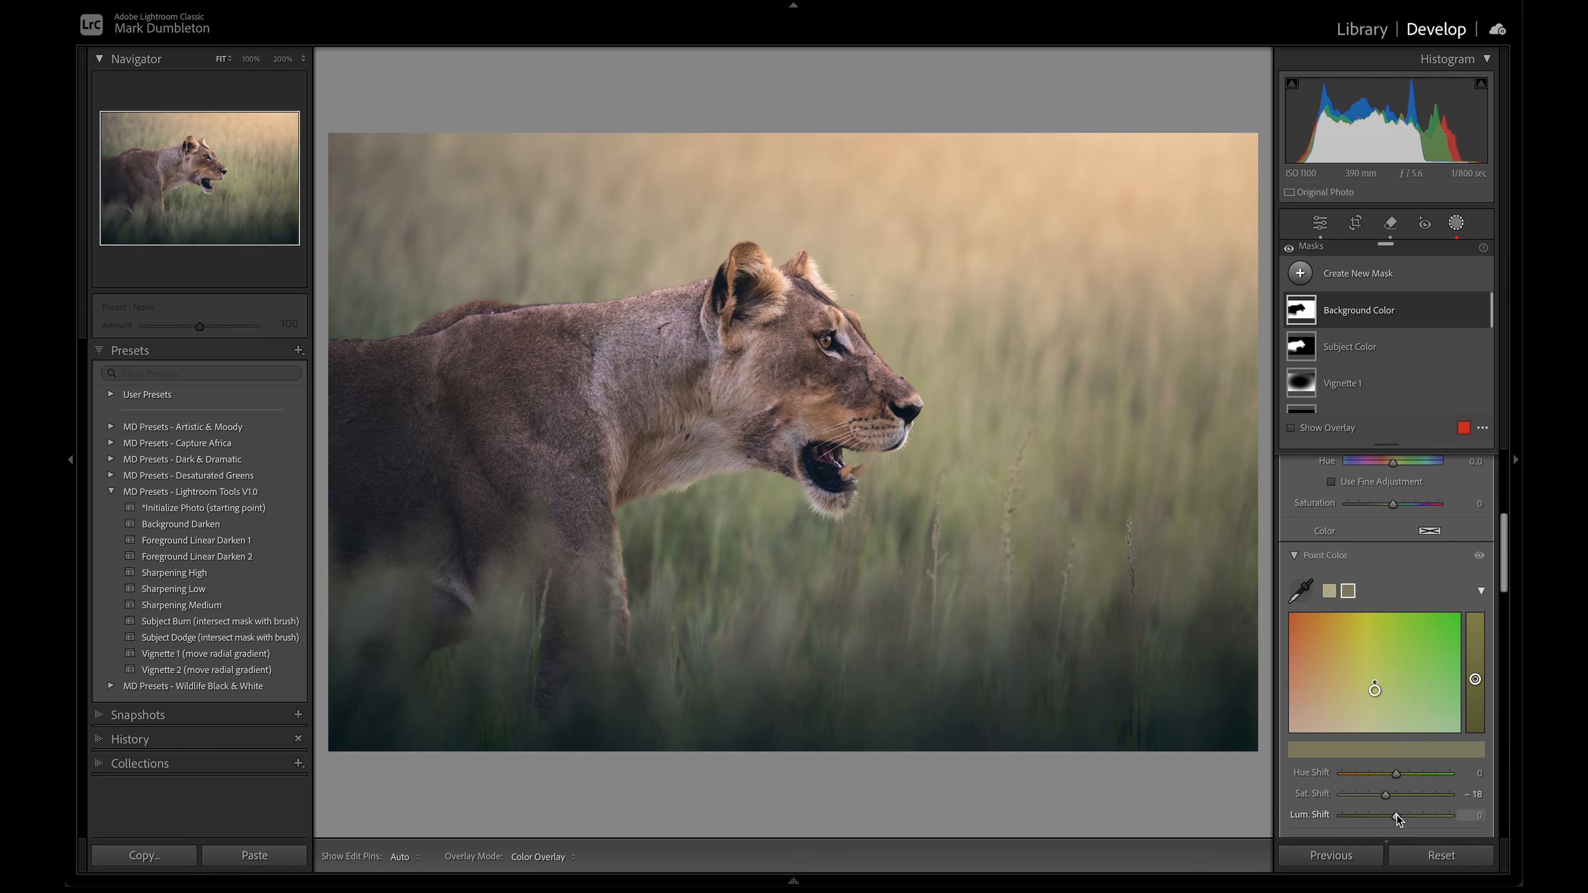
{"action": "left_click_drag", "start_coordinate": [1397, 820], "coordinate": [1389, 821]}
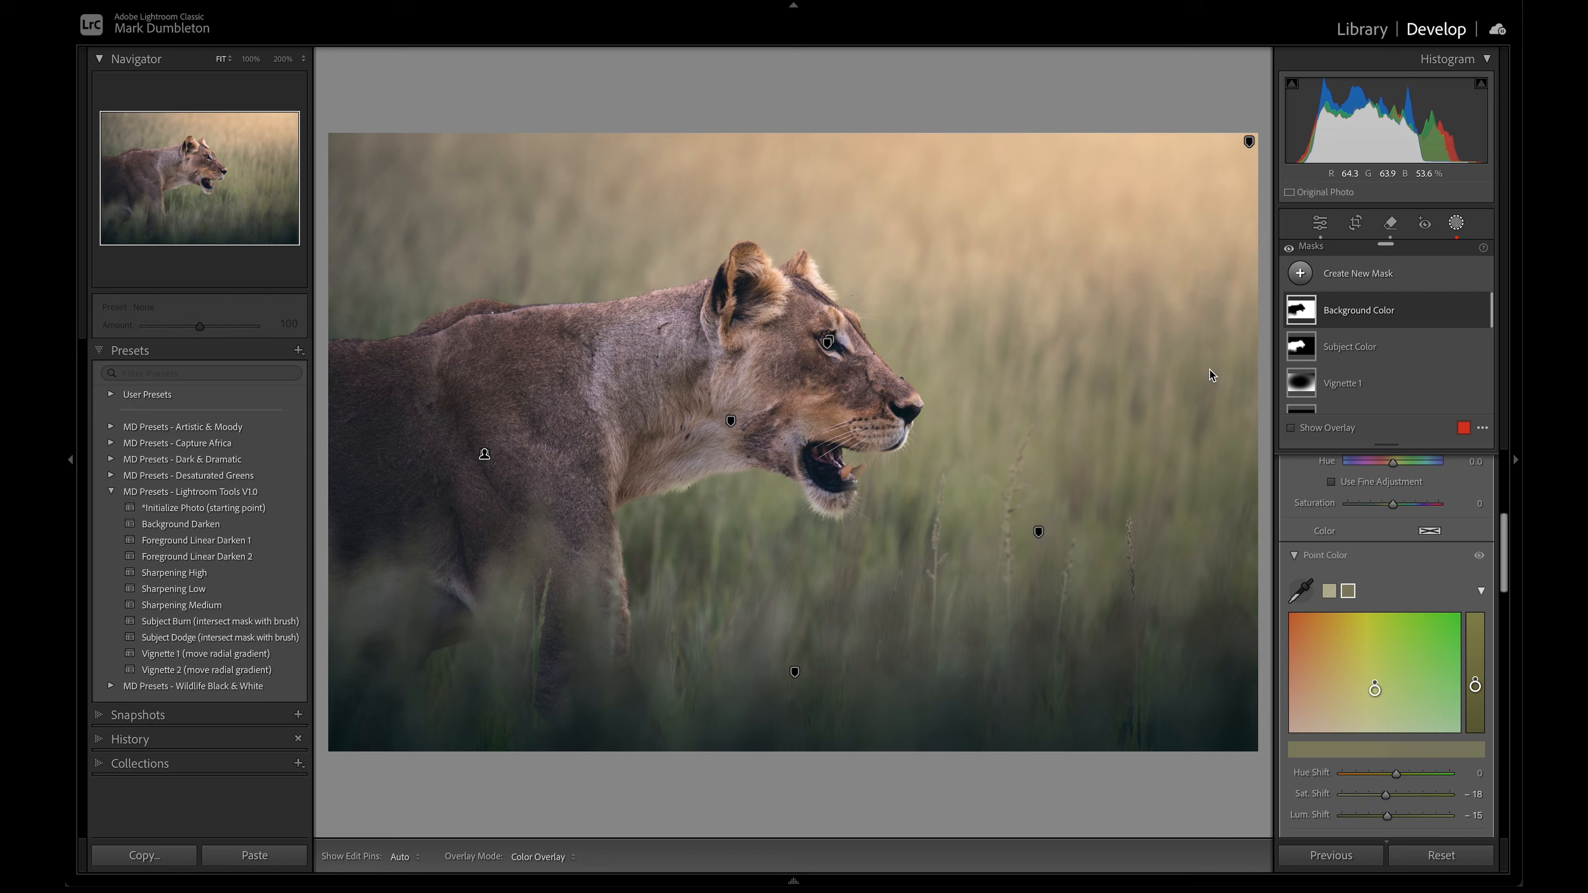
Sample the lioness's cheek fur as a Point Color in the Subject Color mask, set Hue Shift -3, Sat. Shift 9 and Lum. Shift 7, and compare before/after.
{"action": "left_click", "coordinate": [1353, 349]}
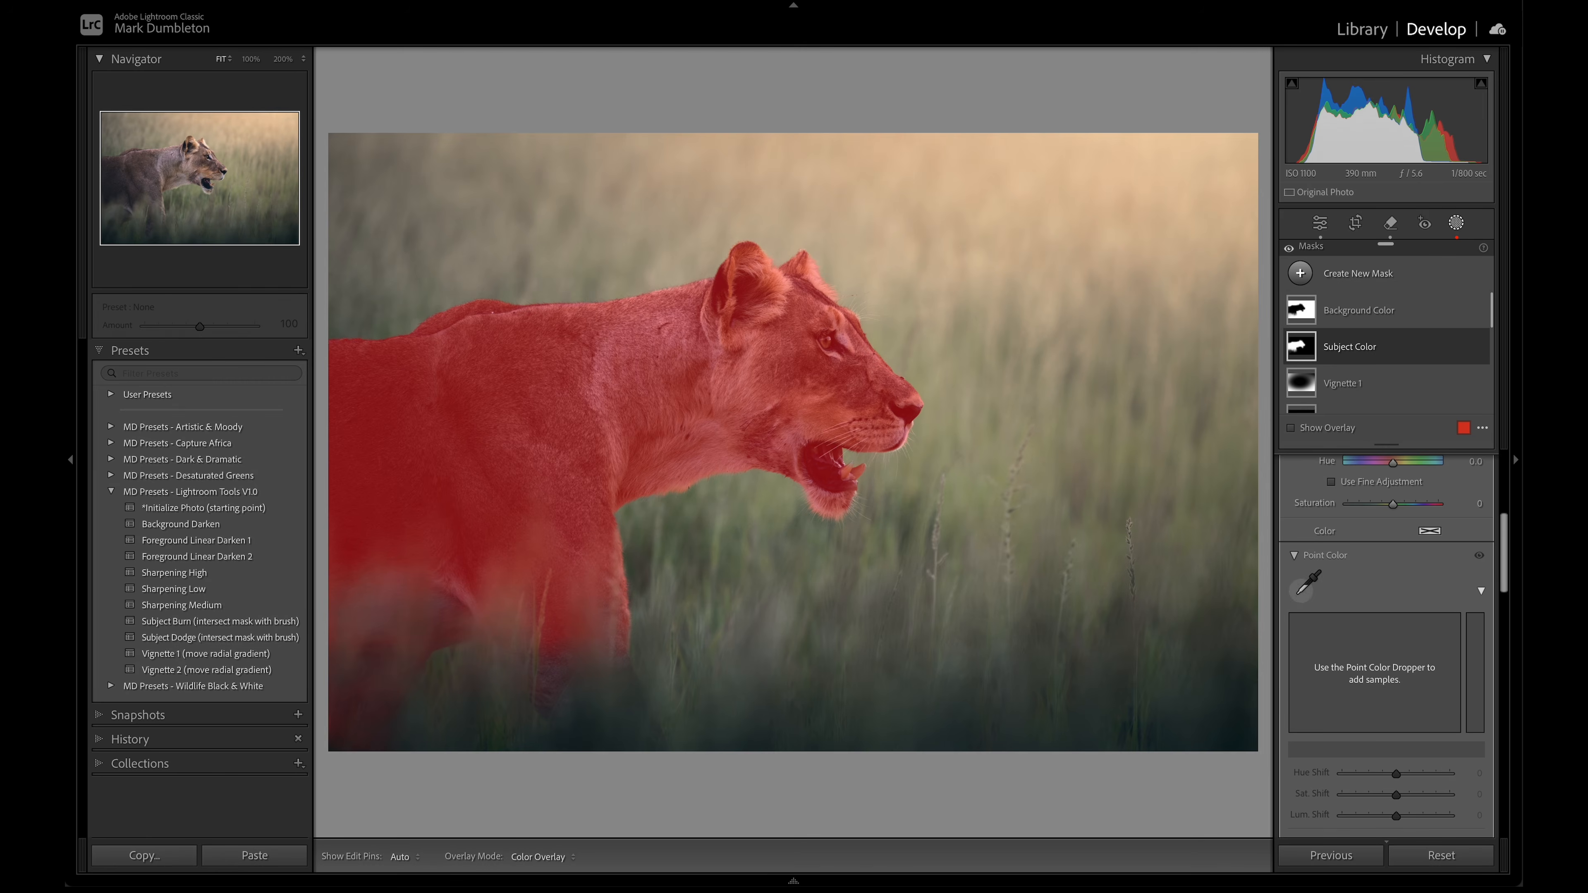
{"action": "left_click", "coordinate": [1300, 589]}
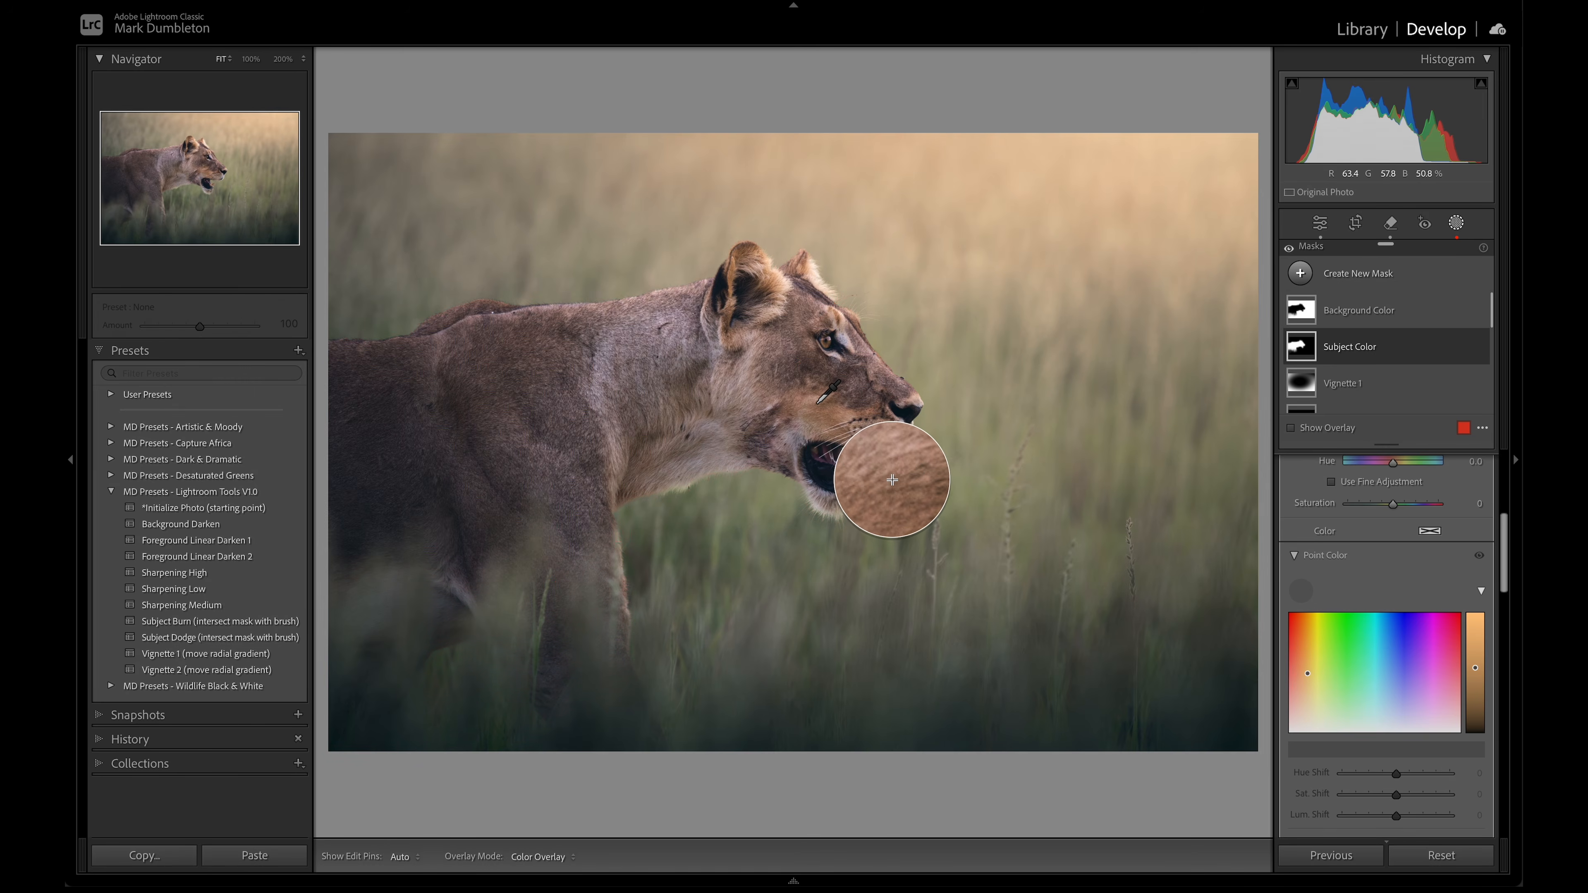
{"action": "left_click", "coordinate": [818, 402]}
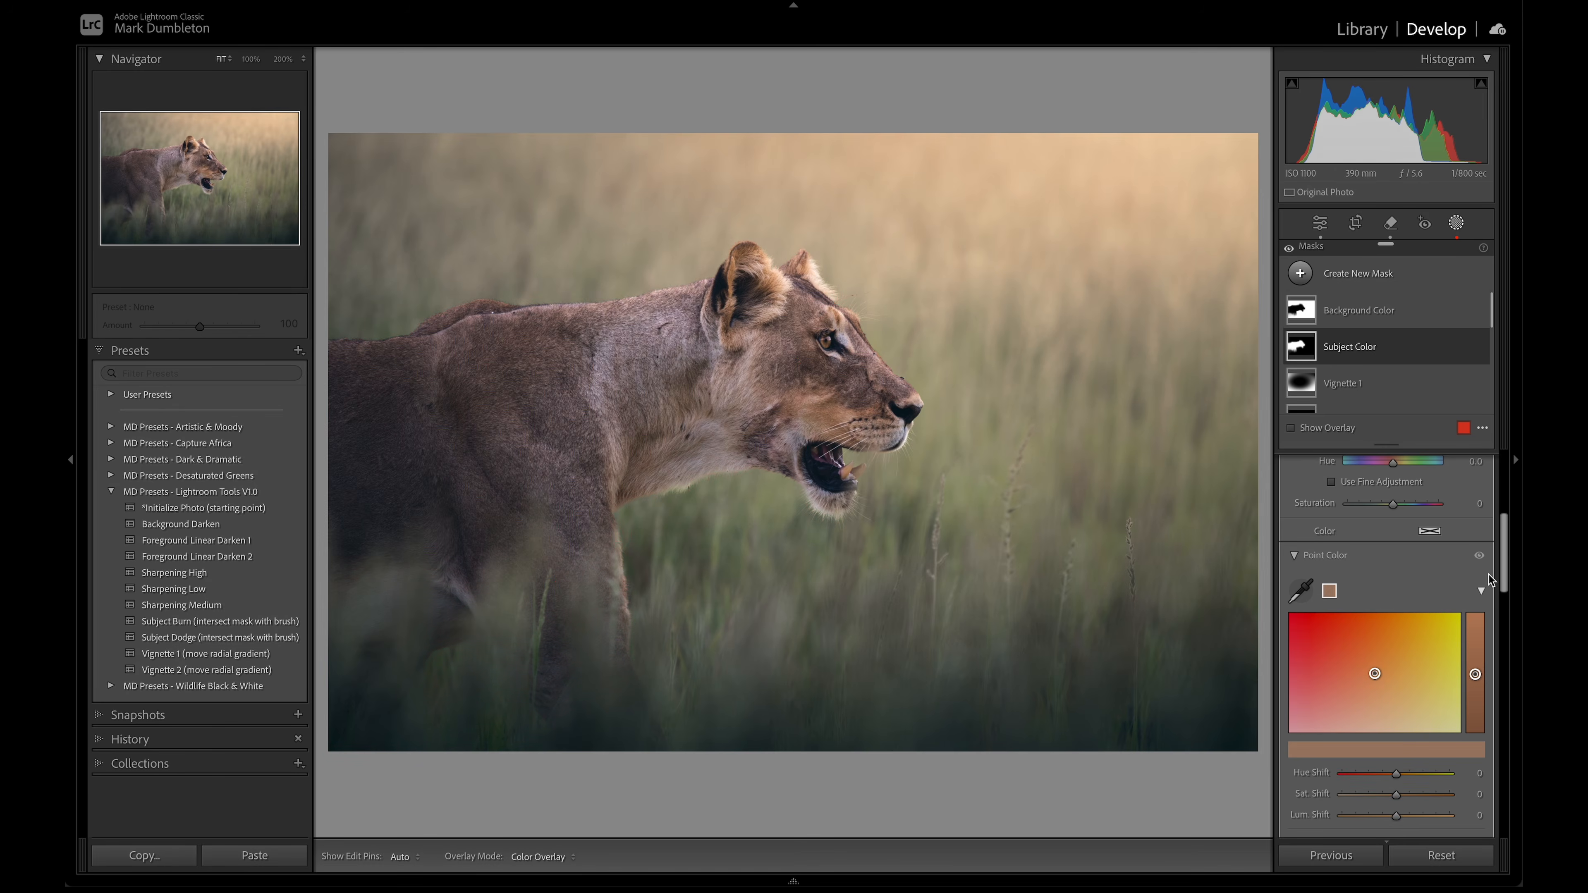
{"action": "scroll", "coordinate": [1406, 595], "scroll_direction": "down", "scroll_amount": 2}
{"action": "left_click_drag", "start_coordinate": [1396, 733], "coordinate": [1393, 711]}
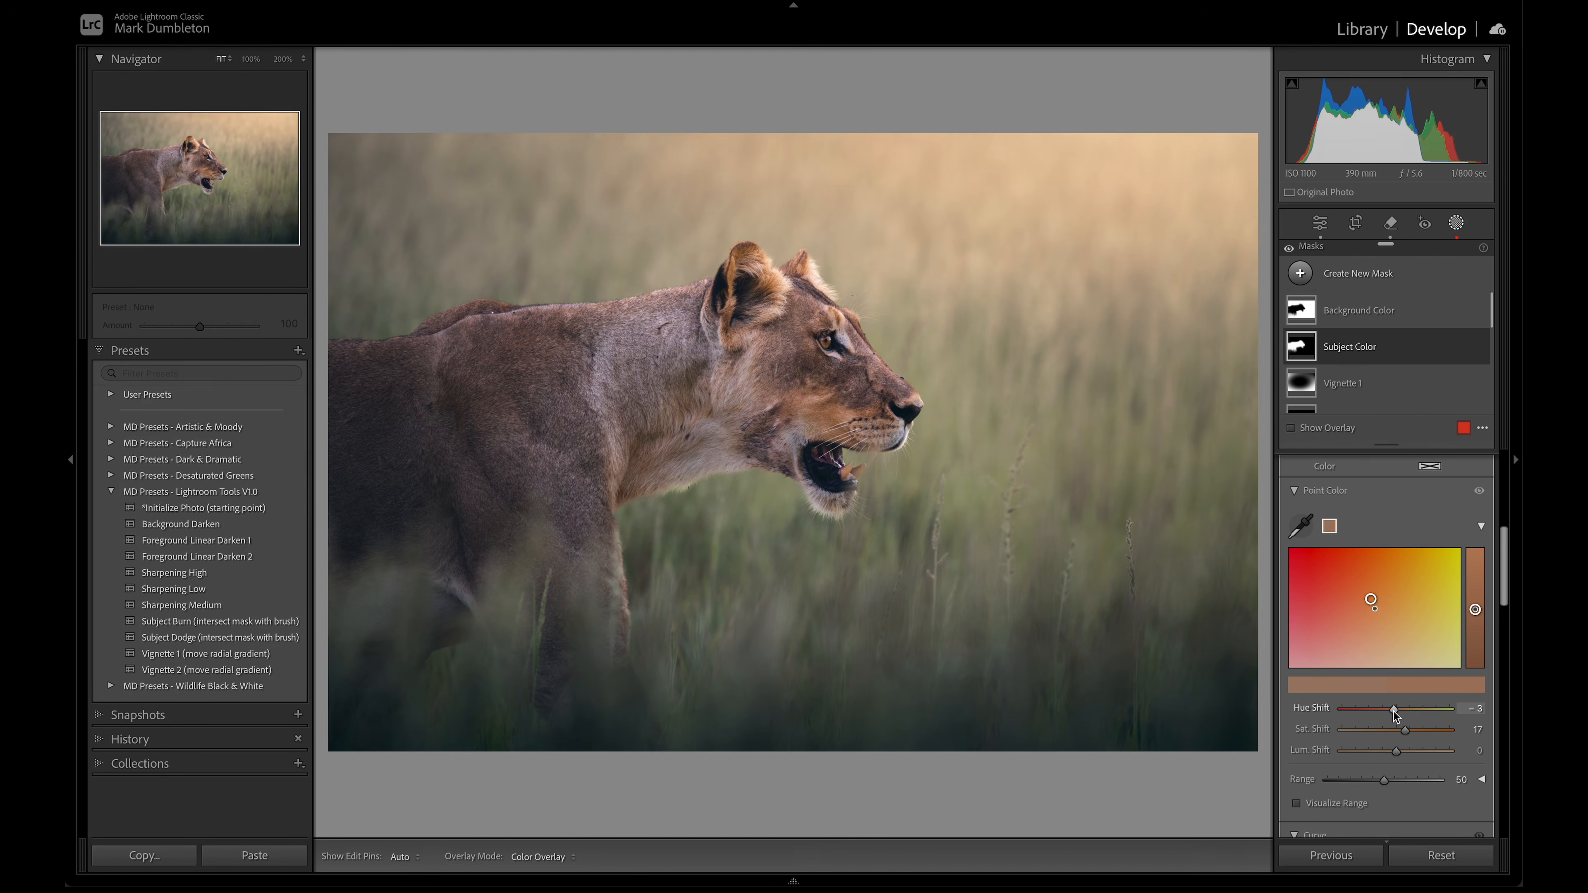
{"action": "left_click_drag", "start_coordinate": [1403, 730], "coordinate": [1401, 731]}
{"action": "left_click_drag", "start_coordinate": [1396, 754], "coordinate": [1399, 754]}
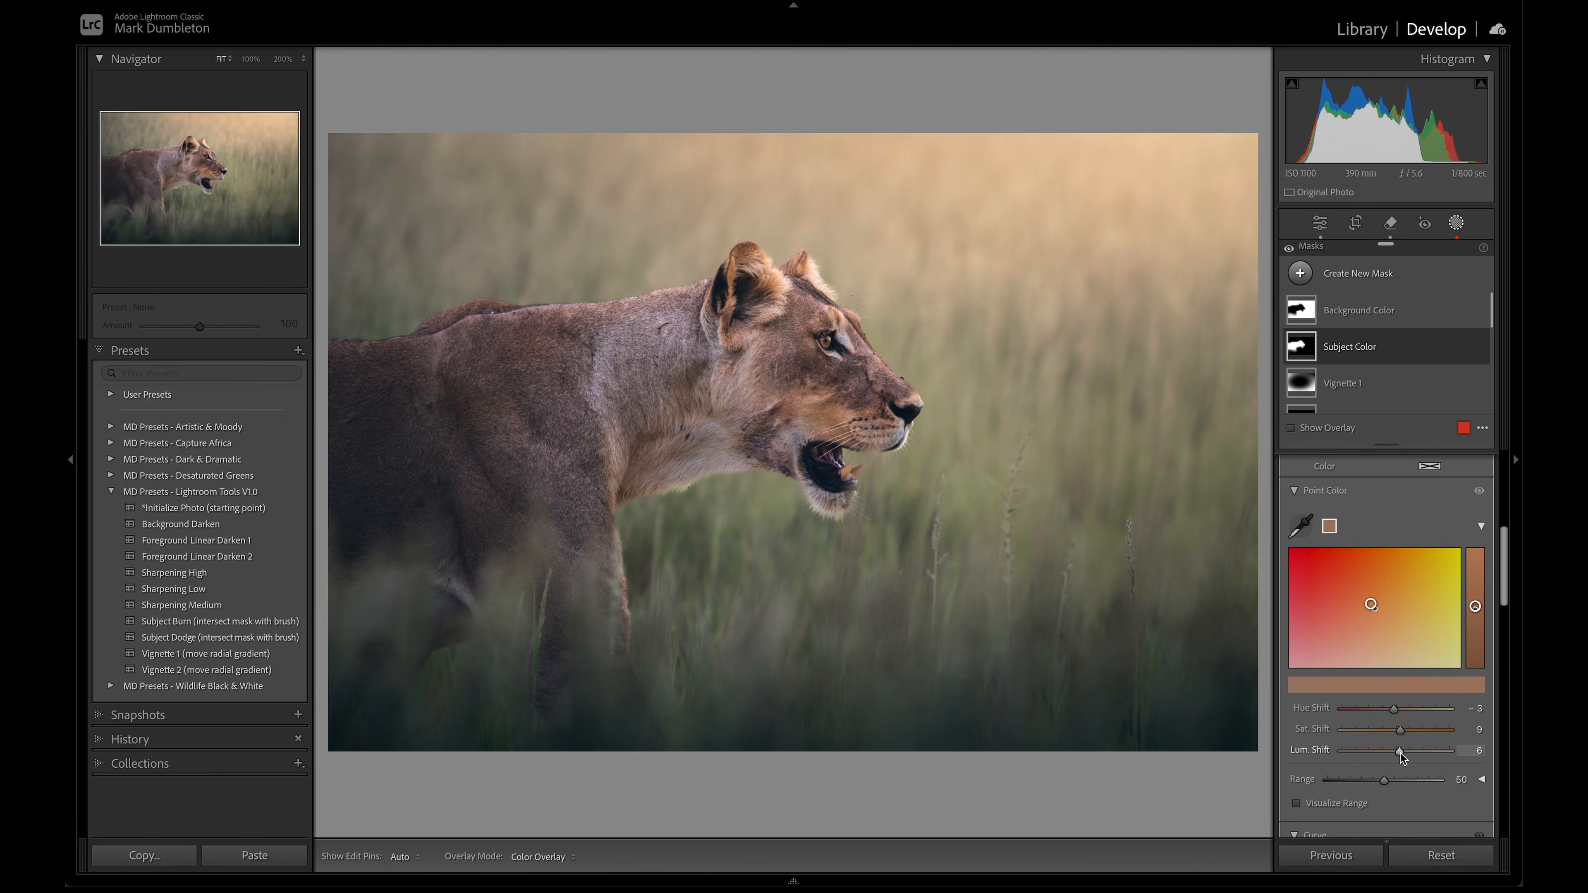
{"action": "key", "text": "backslash"}
{"action": "key", "text": "backslash"}
Leave masking and set the photo's global Exposure to -2.15 and Blacks to +100.
{"action": "left_click", "coordinate": [1457, 224]}
{"action": "left_click", "coordinate": [1452, 261]}
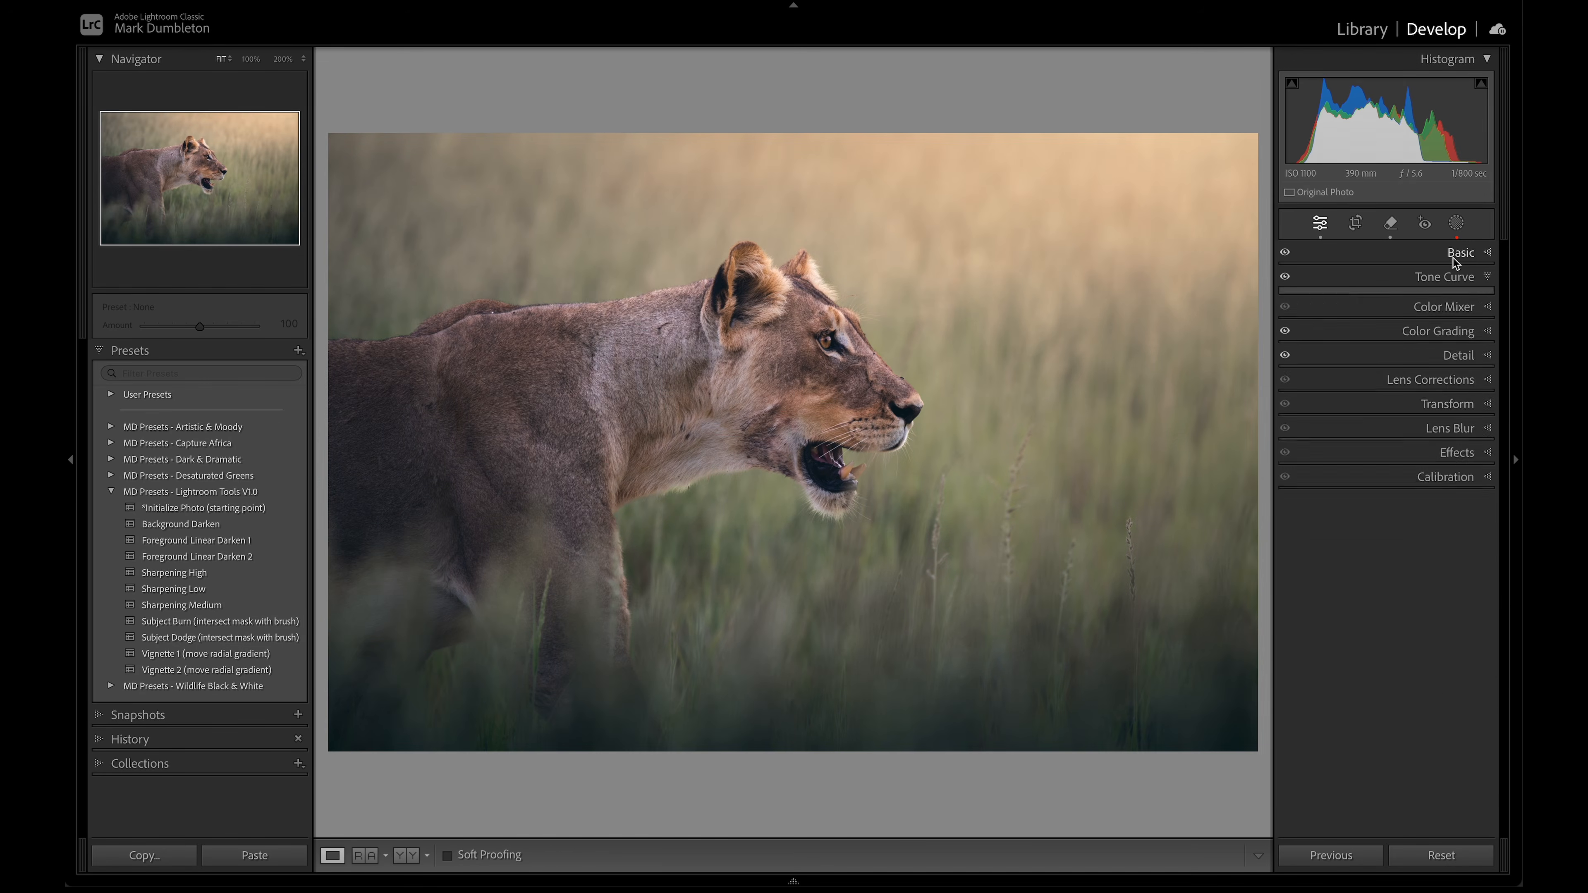
{"action": "left_click", "coordinate": [1454, 268]}
{"action": "left_click_drag", "start_coordinate": [1376, 413], "coordinate": [1370, 412]}
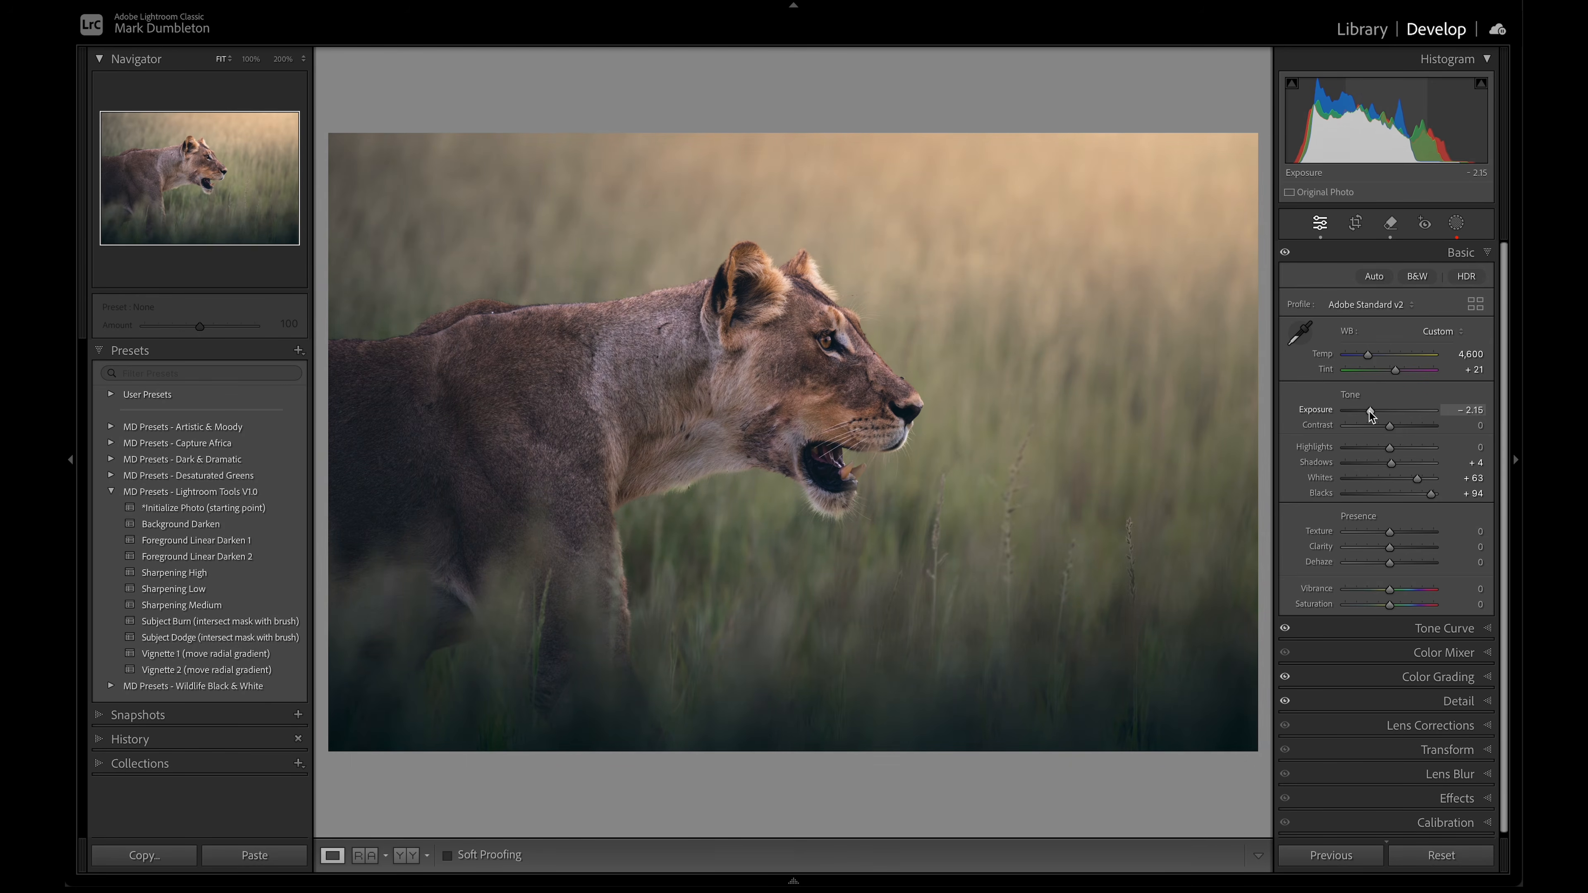
{"action": "left_click_drag", "start_coordinate": [1430, 497], "coordinate": [1447, 498]}
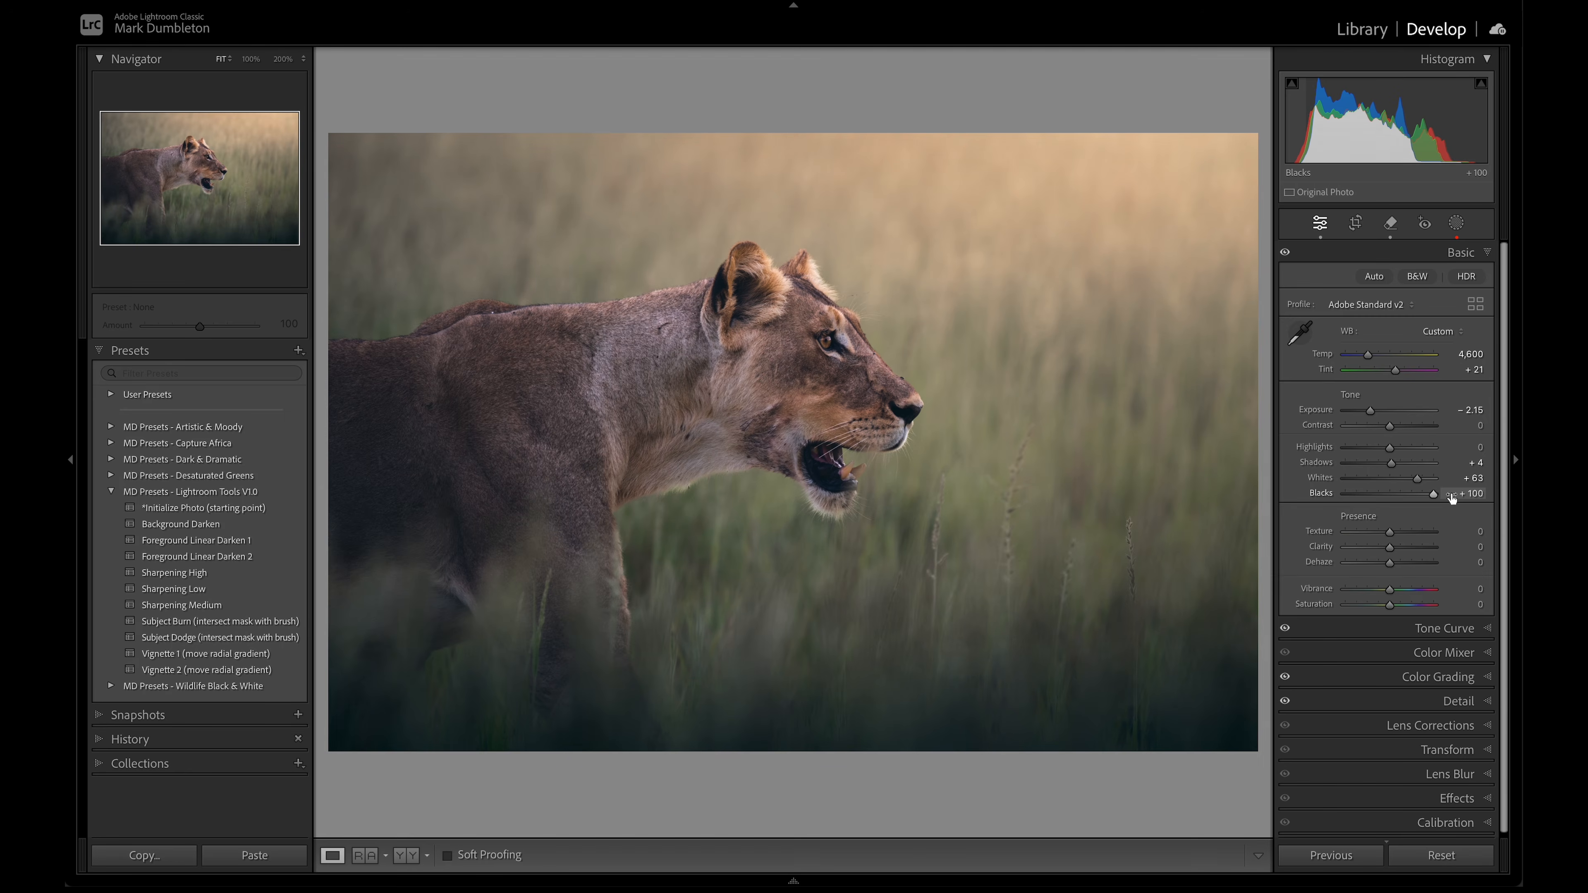
Adjust the tone curve's two lower points, placing the midtone point at input 83, output 84, and set the global Exposure to -2.25.
{"action": "left_click", "coordinate": [1432, 633]}
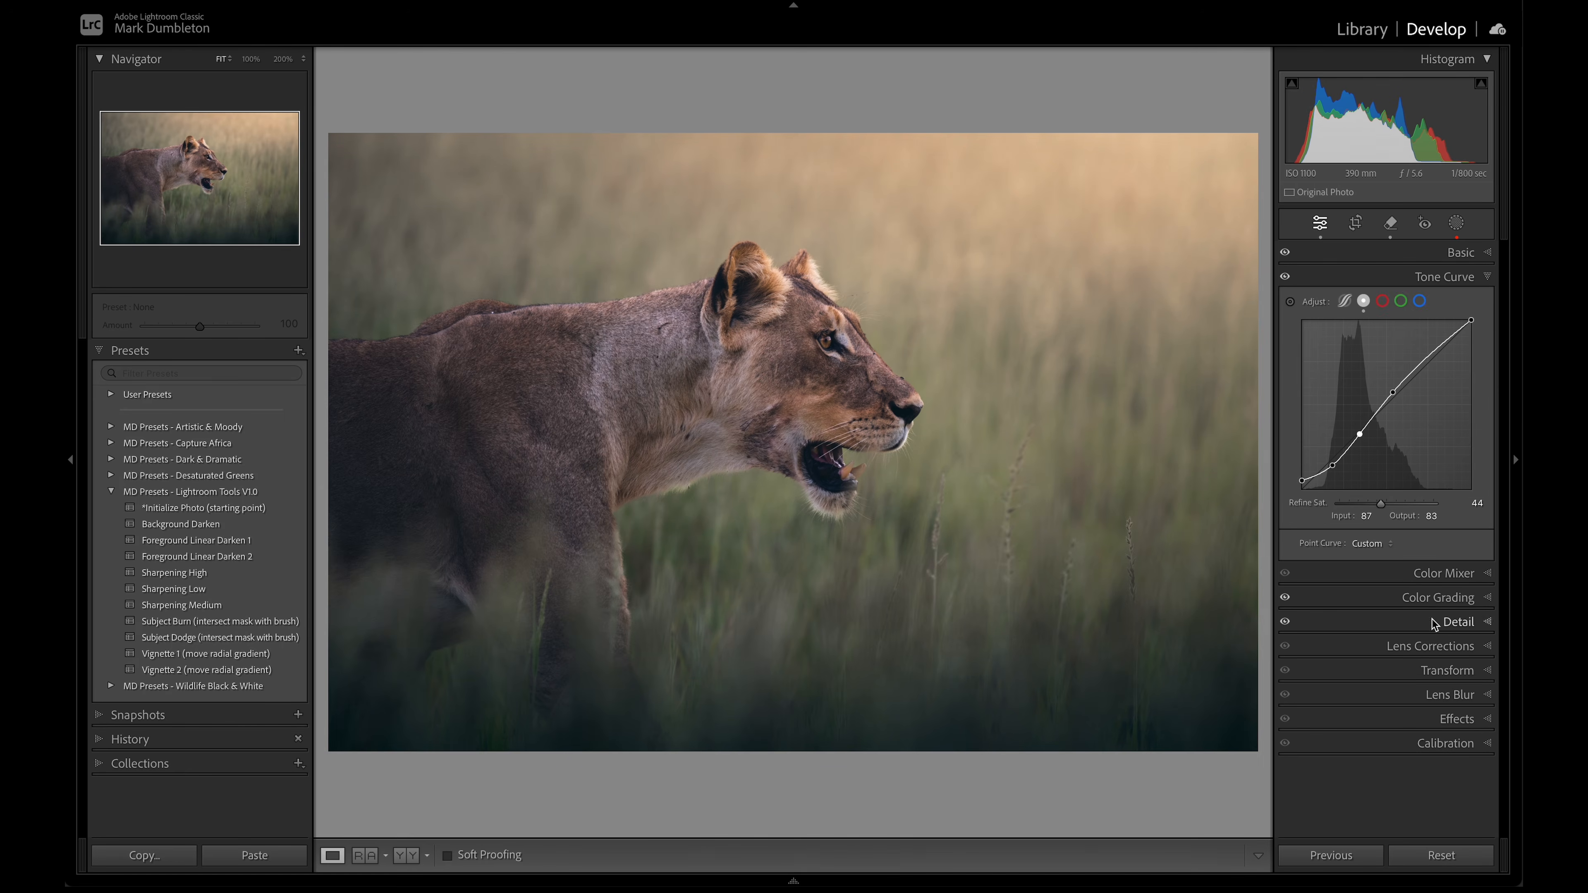
{"action": "left_click_drag", "start_coordinate": [1333, 467], "coordinate": [1356, 434]}
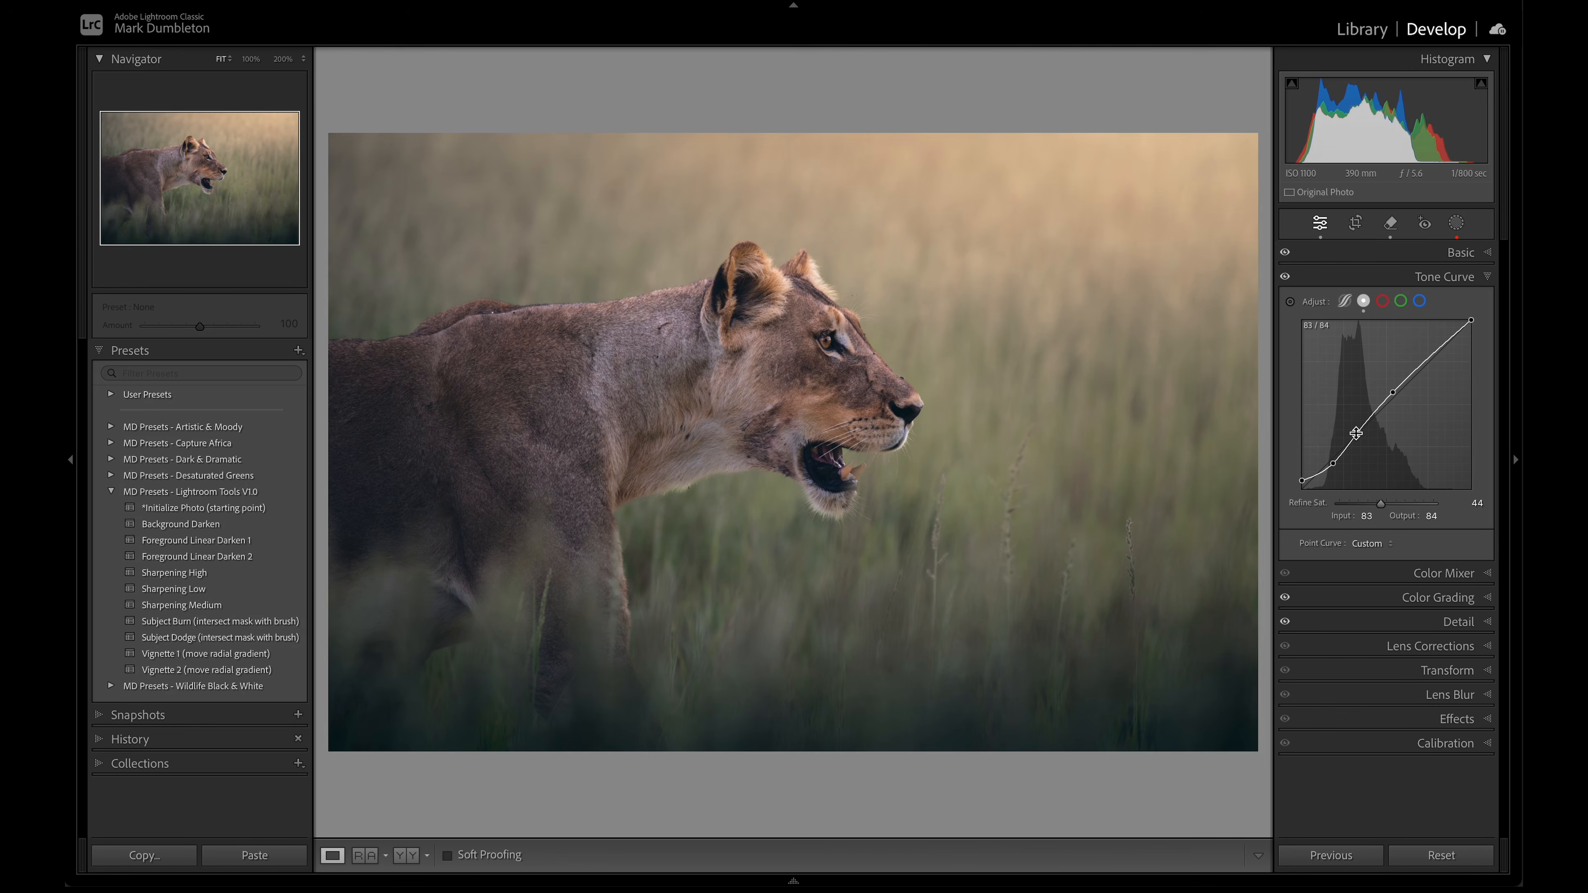
{"action": "left_click", "coordinate": [1459, 252]}
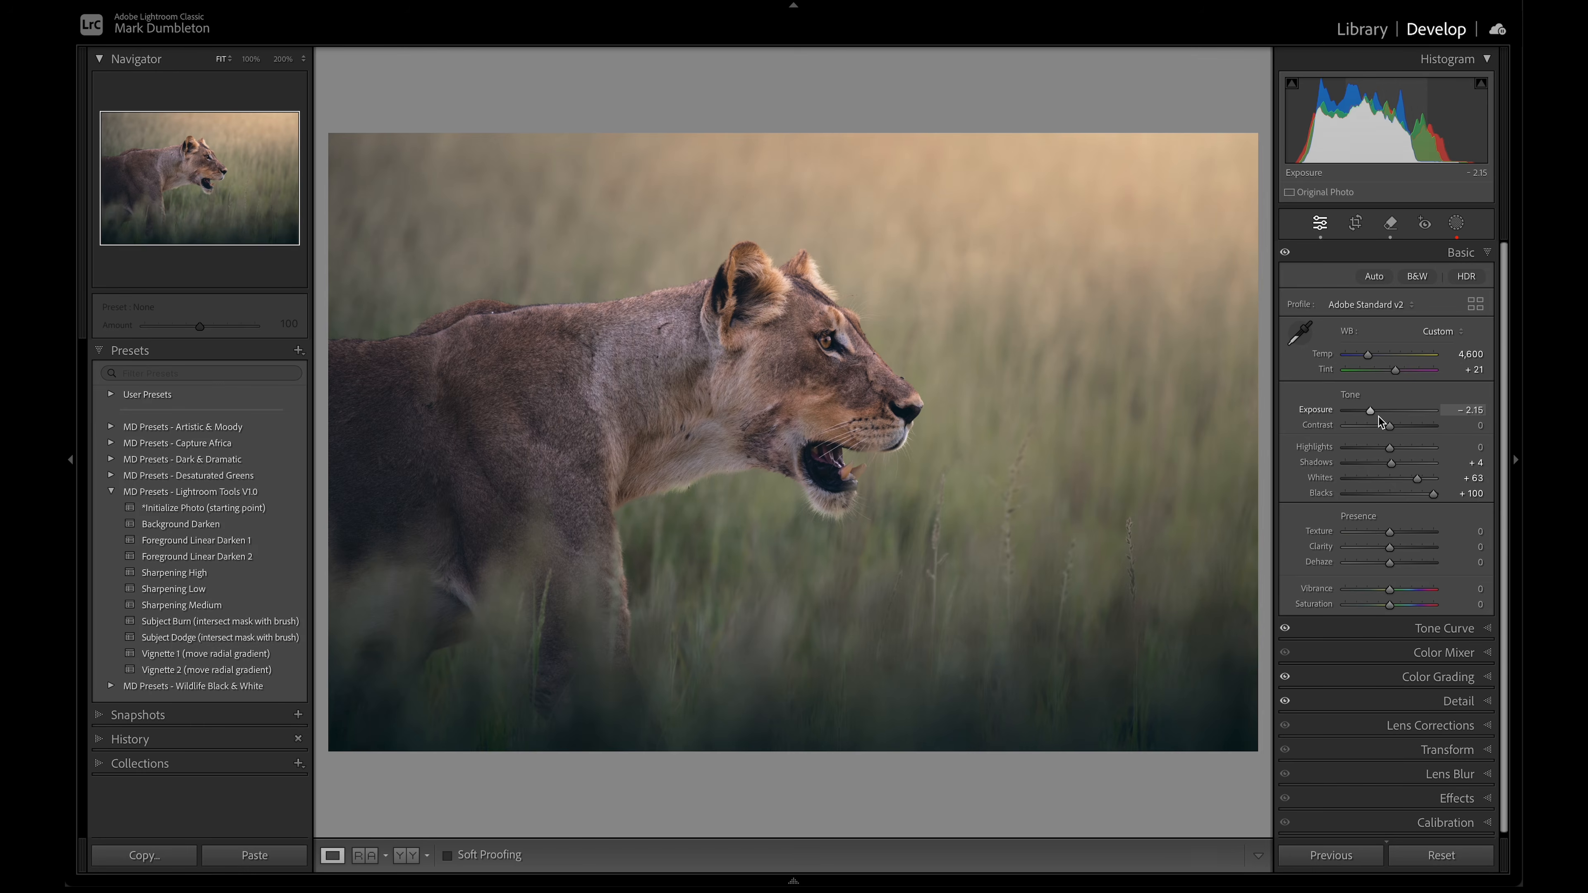
{"action": "left_click_drag", "start_coordinate": [1371, 414], "coordinate": [1371, 414]}
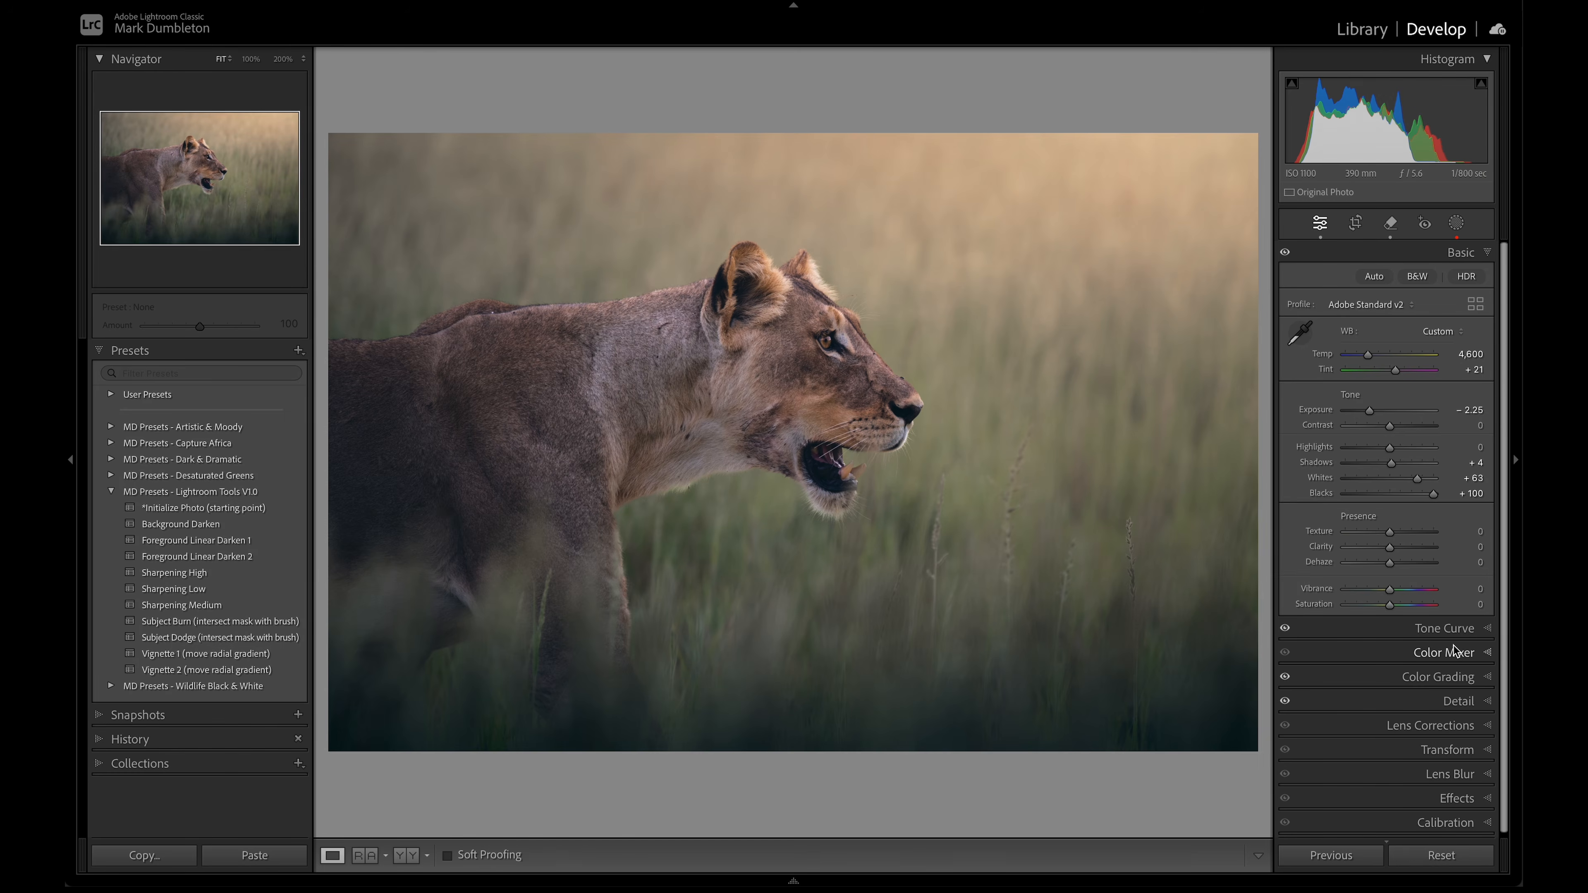
Strengthen the blue shadow color grade by setting the shadows to hue 220, saturation 56 and luminance -42.
{"action": "left_click", "coordinate": [1454, 677]}
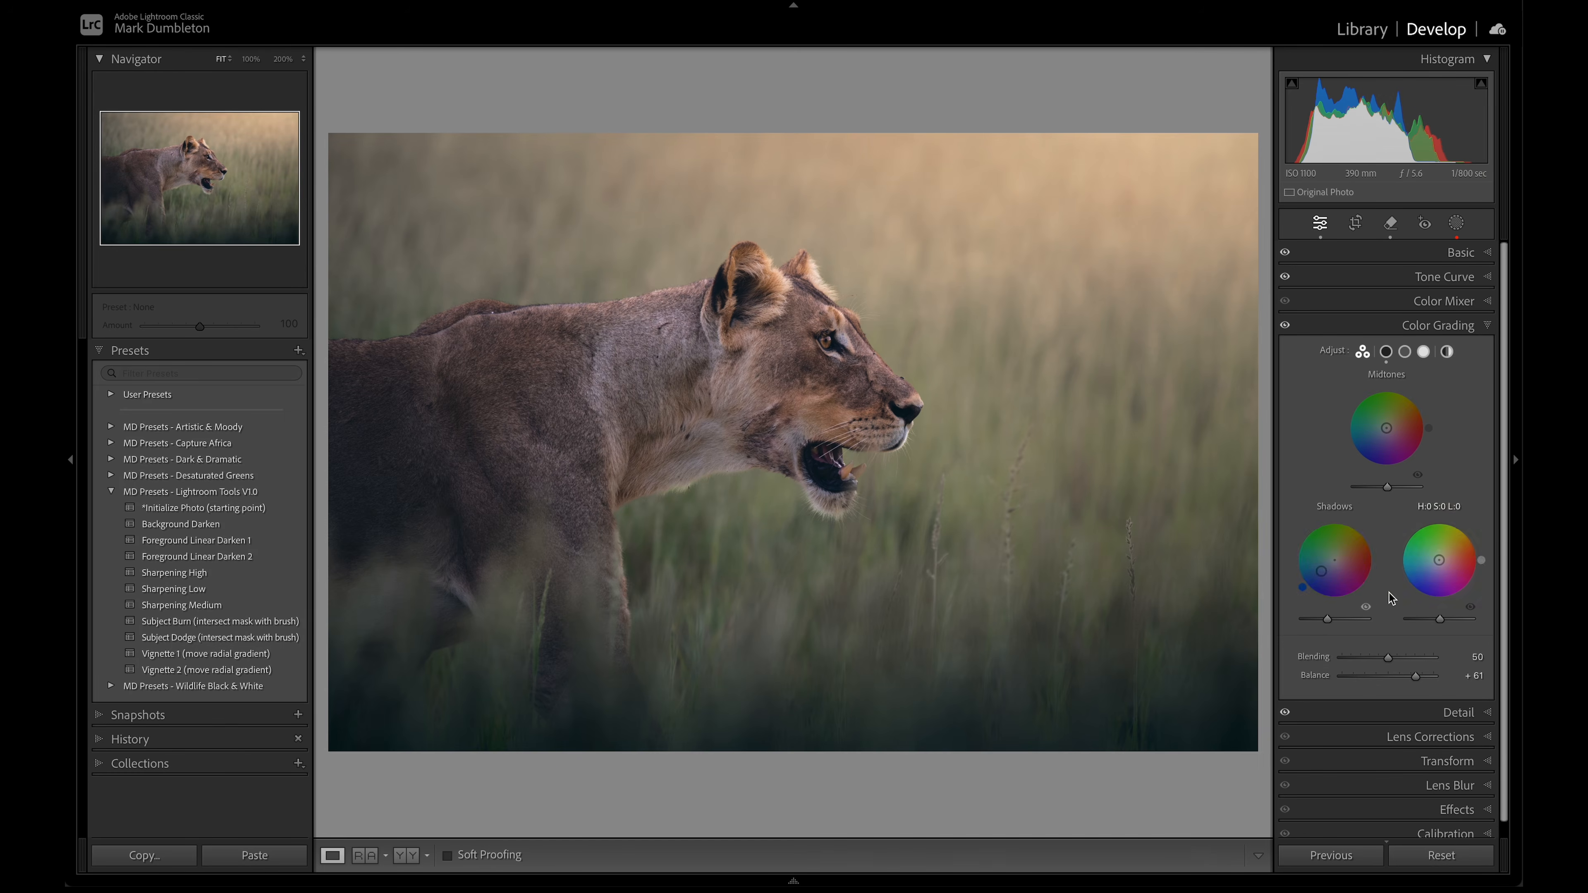
{"action": "left_click", "coordinate": [1325, 576]}
{"action": "left_click_drag", "start_coordinate": [1320, 571], "coordinate": [1318, 573]}
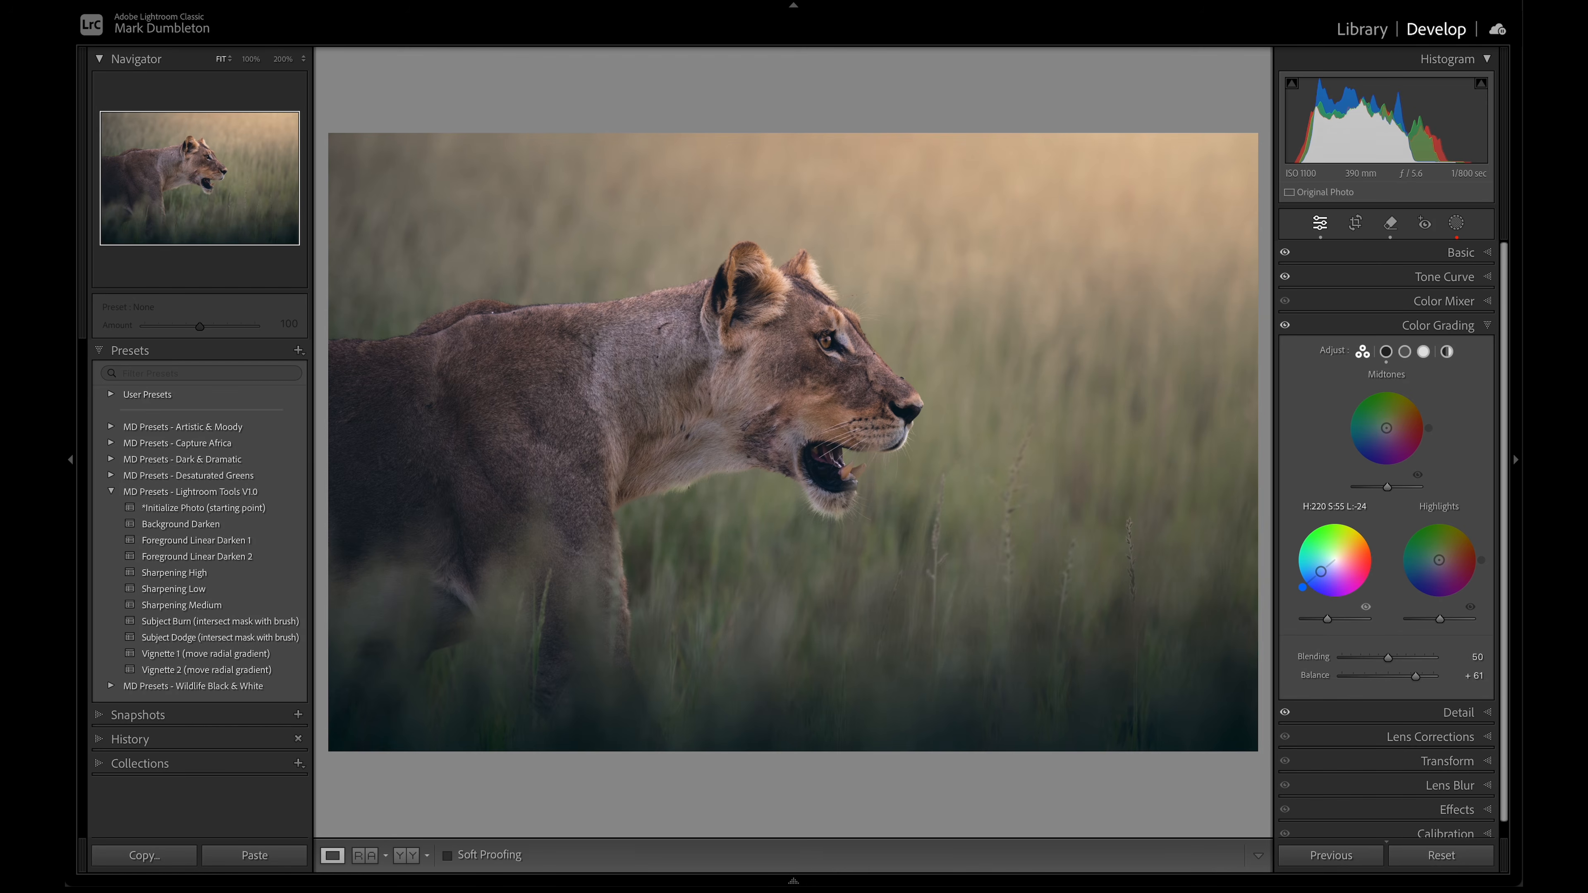
{"action": "left_click_drag", "start_coordinate": [1320, 571], "coordinate": [1320, 572]}
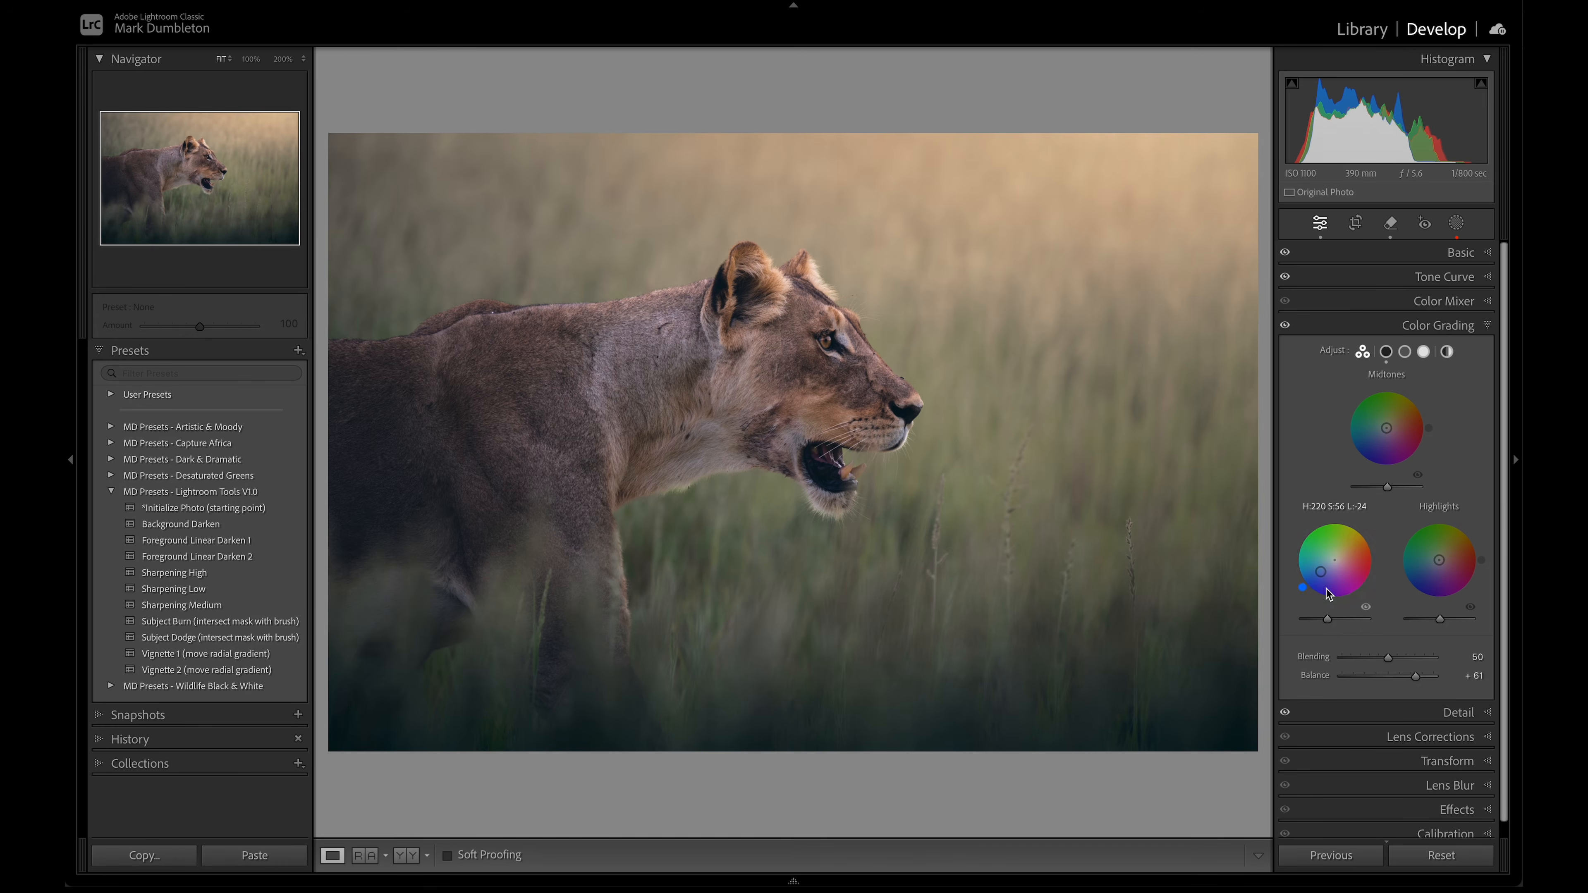
{"action": "left_click_drag", "start_coordinate": [1326, 622], "coordinate": [1321, 572]}
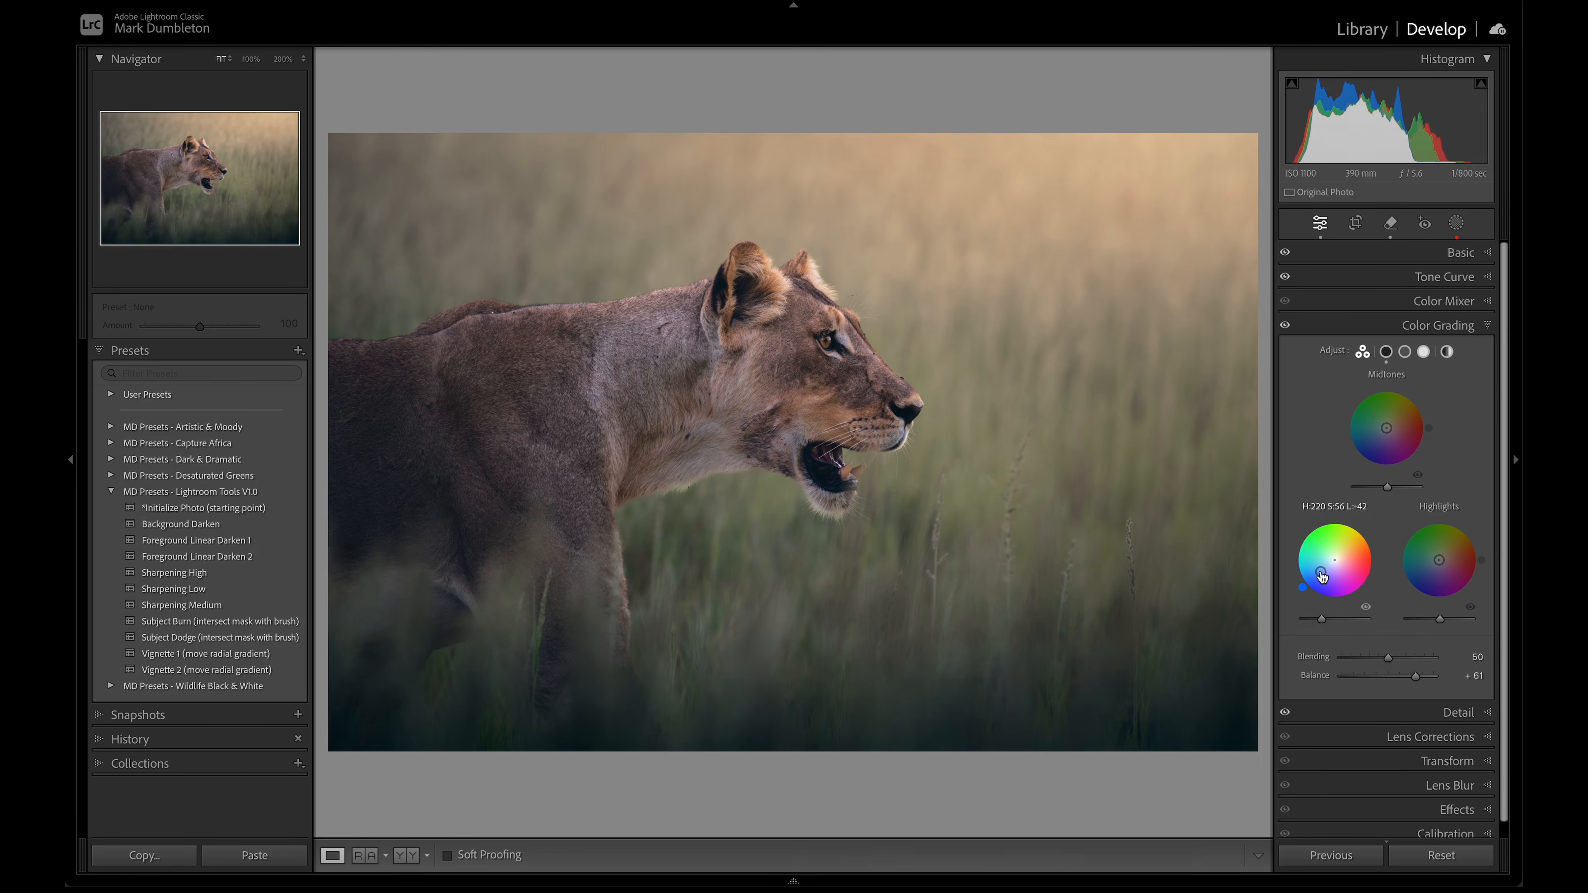
Set the photo's global Clarity to +6.
{"action": "key", "text": "ctrl+1"}
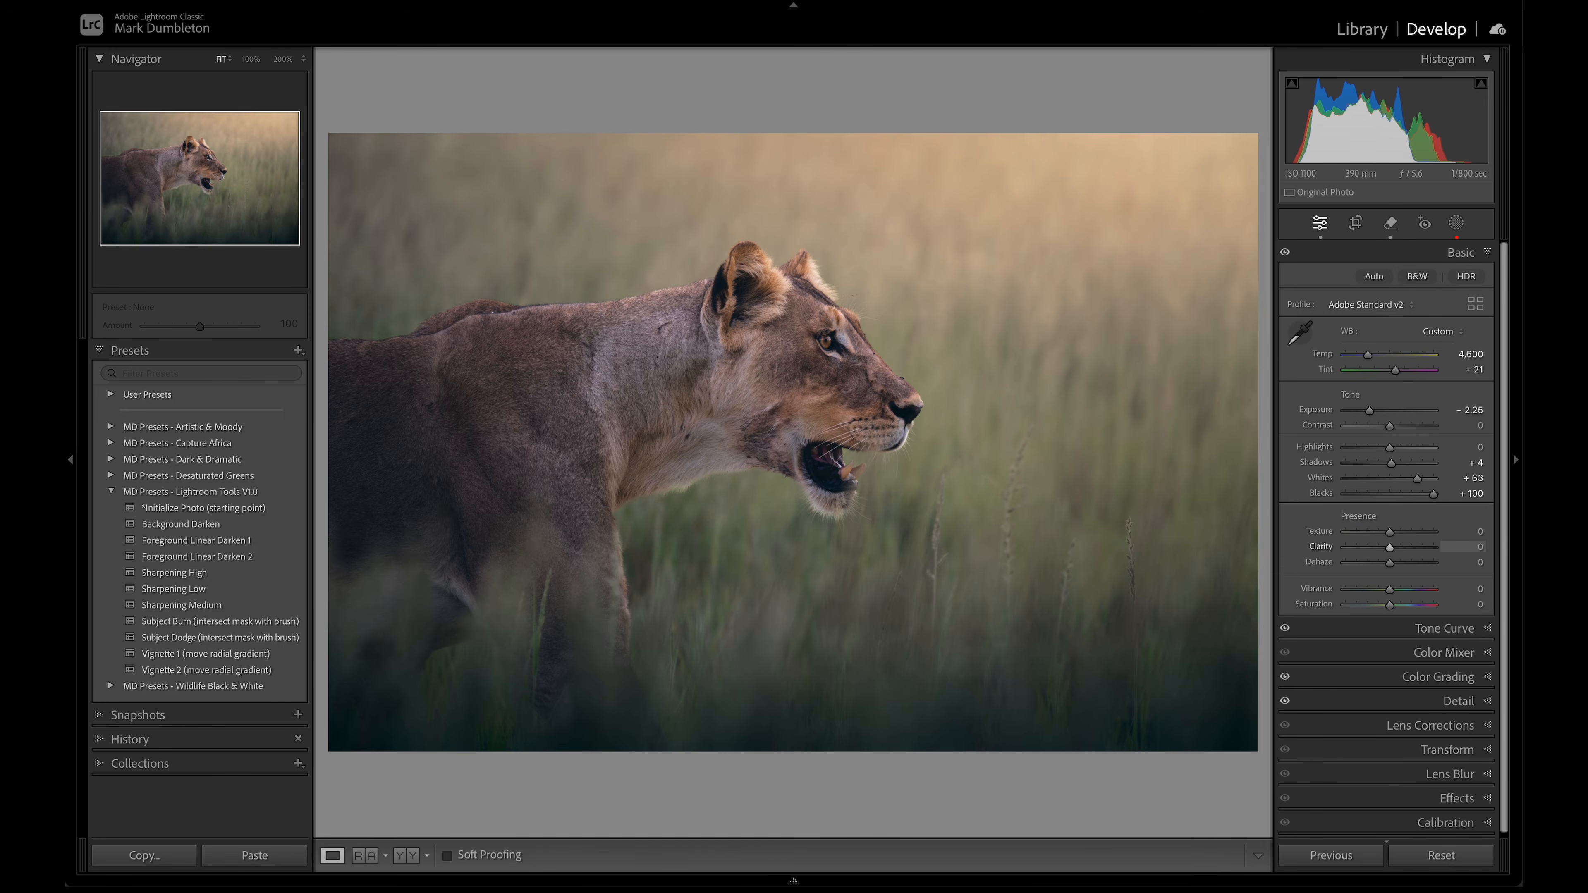
{"action": "left_click_drag", "start_coordinate": [1393, 549], "coordinate": [1395, 549]}
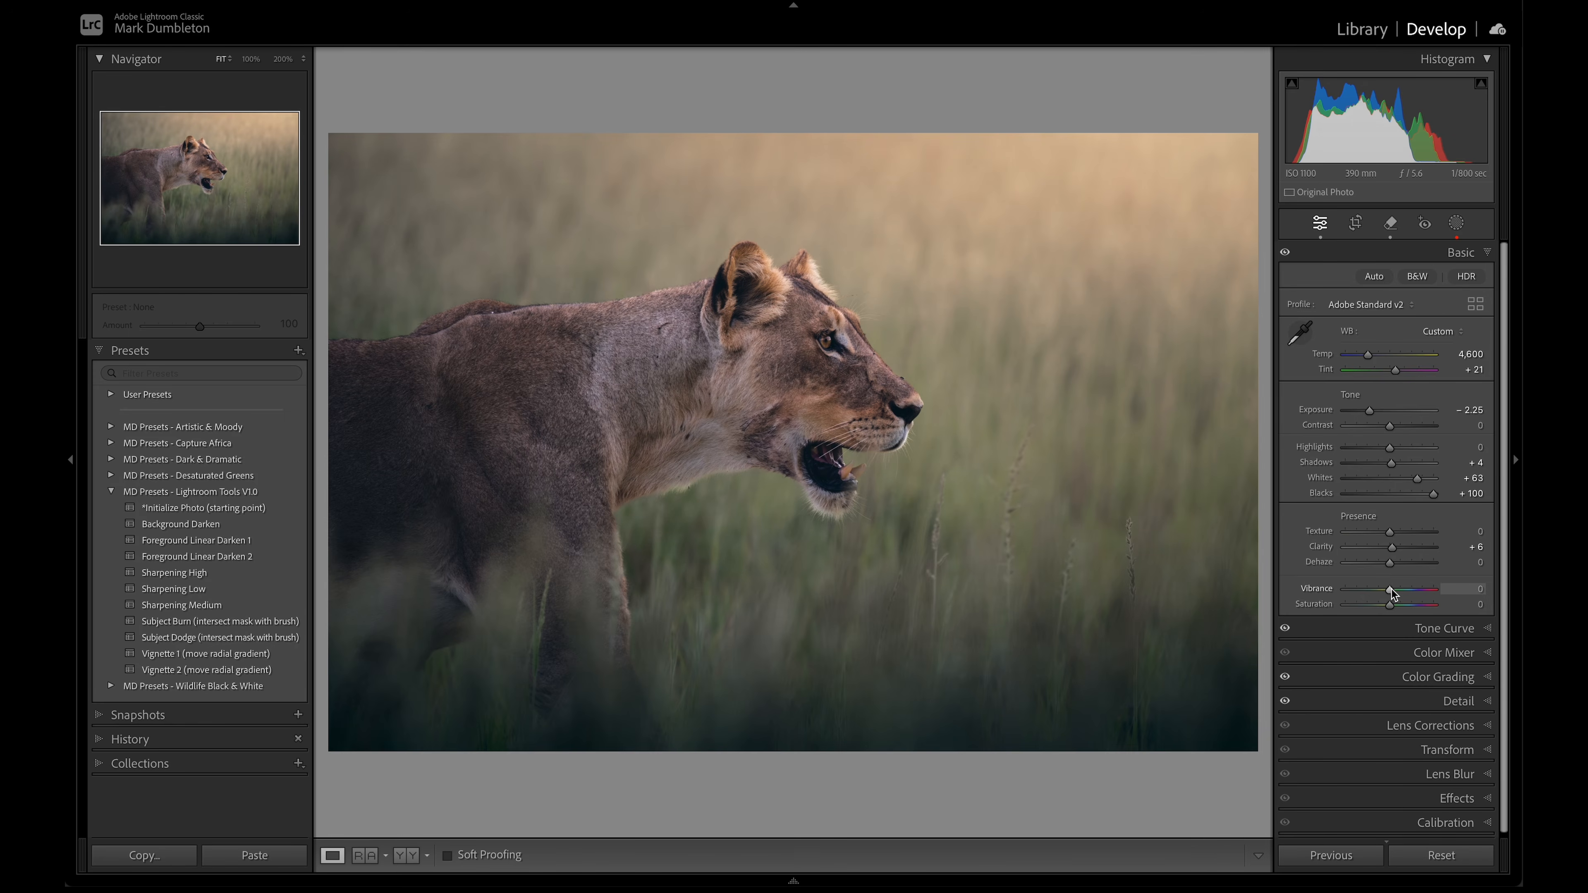
In the Subject Color mask, set the existing point color's Hue Shift to -8.
{"action": "left_click", "coordinate": [1456, 223]}
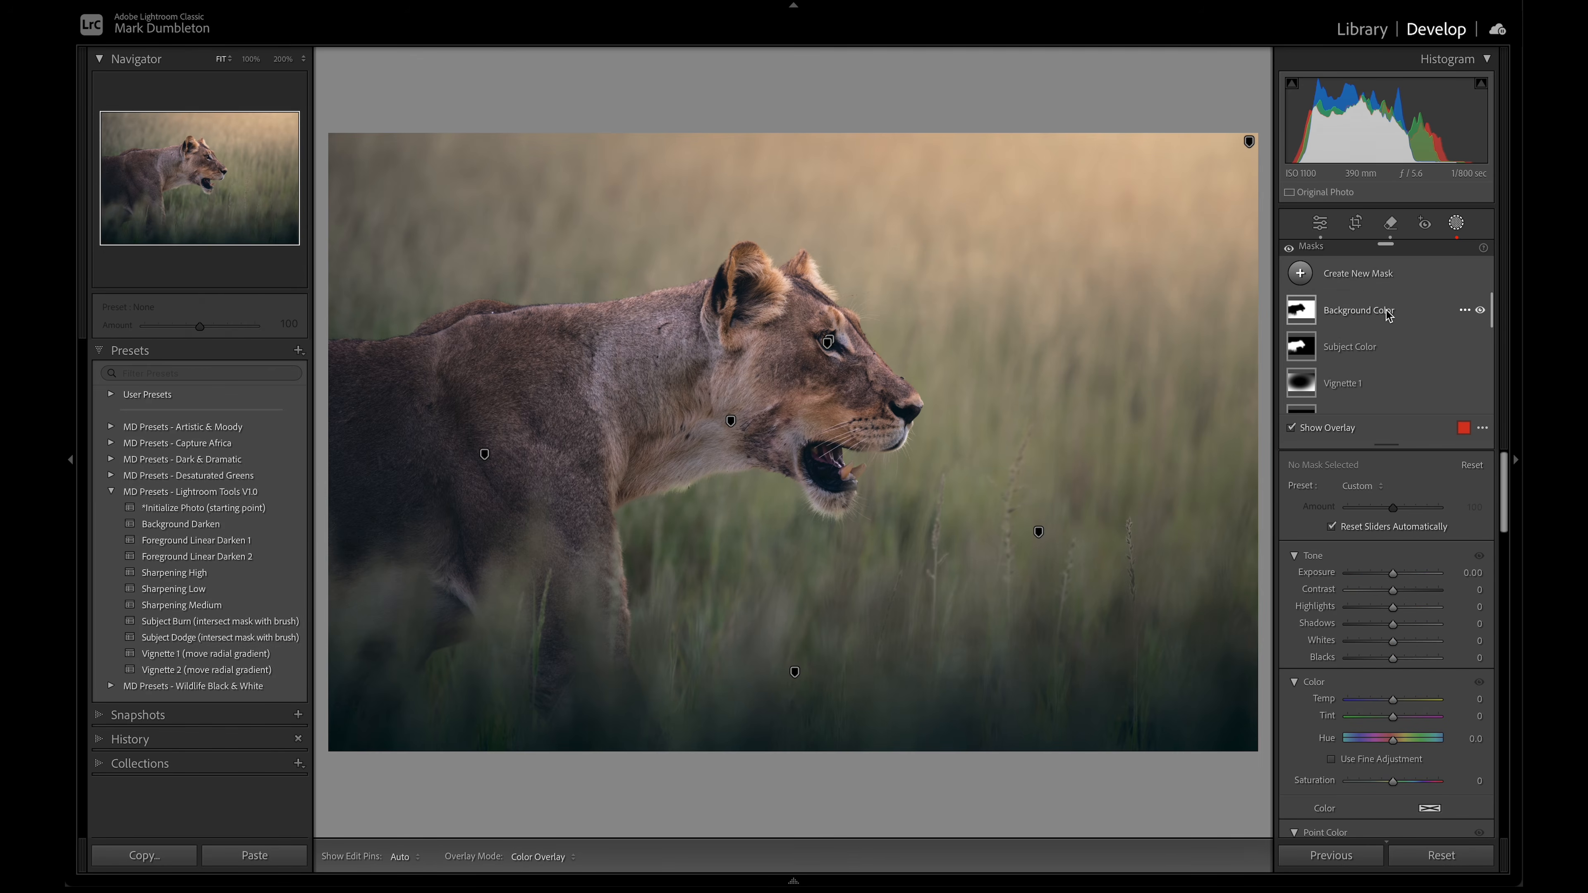
{"action": "left_click", "coordinate": [1353, 347]}
{"action": "key", "text": "o"}
{"action": "scroll", "coordinate": [1369, 669], "scroll_direction": "down", "scroll_amount": 5}
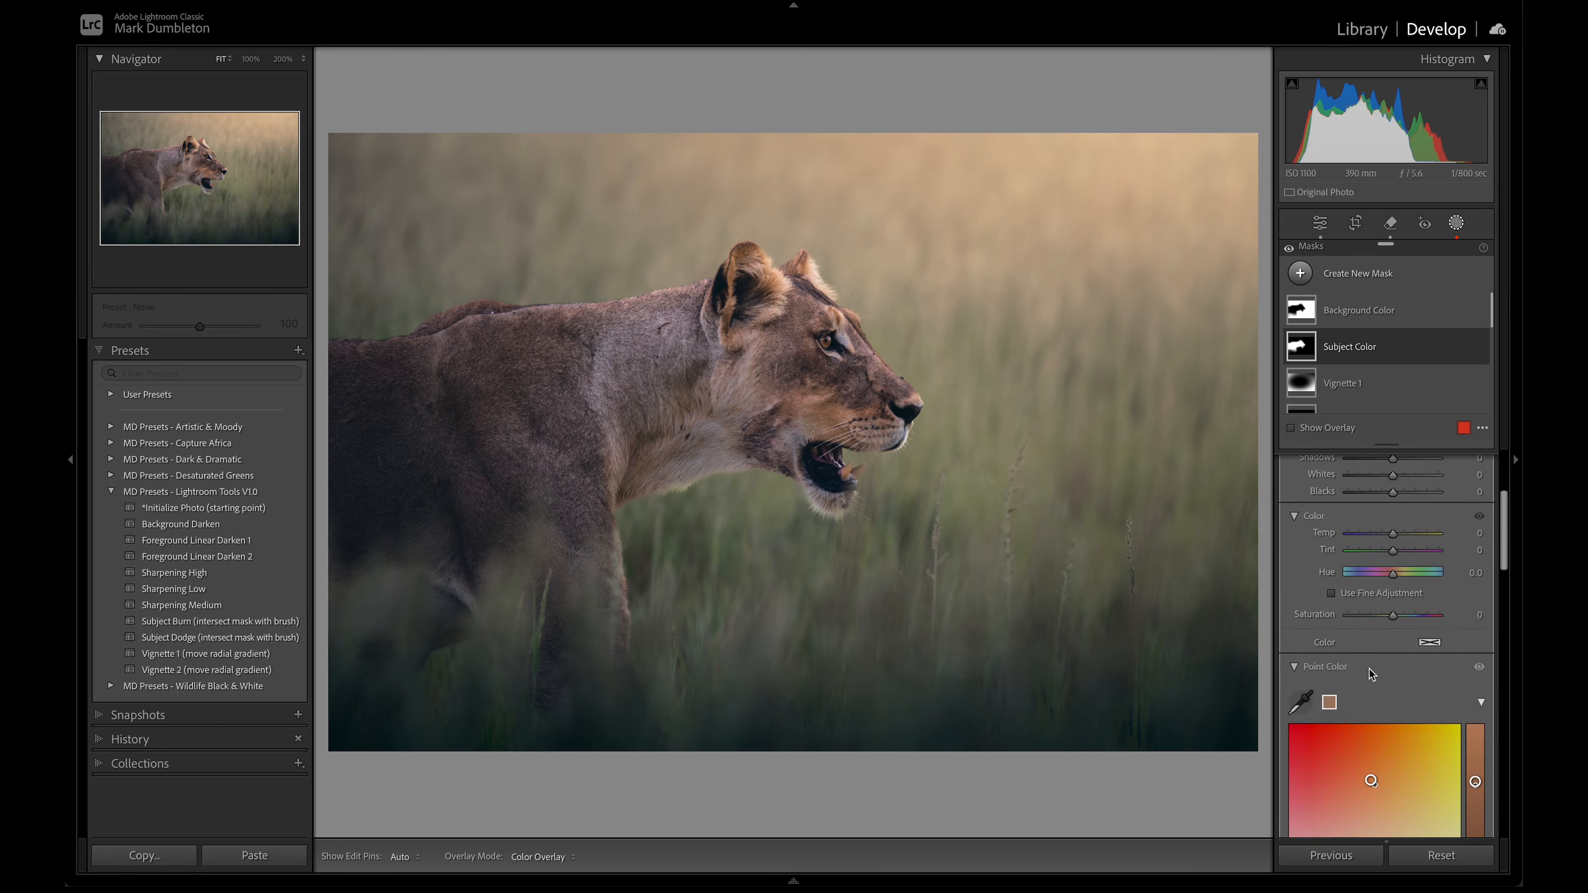
{"action": "scroll", "coordinate": [1369, 669], "scroll_direction": "down", "scroll_amount": 2}
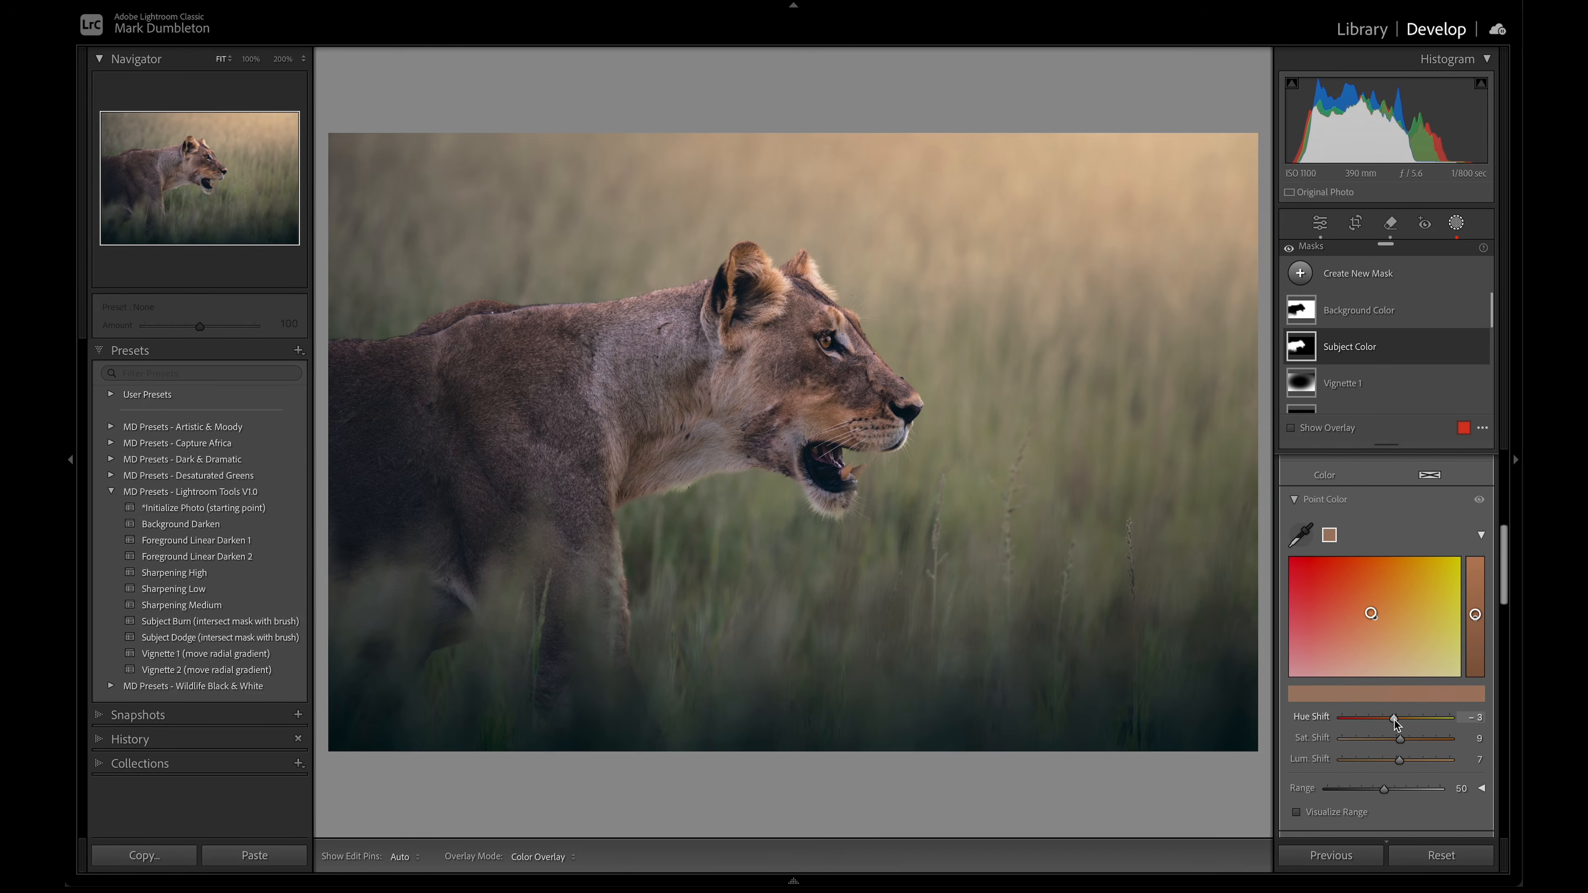
{"action": "left_click_drag", "start_coordinate": [1394, 720], "coordinate": [1391, 720]}
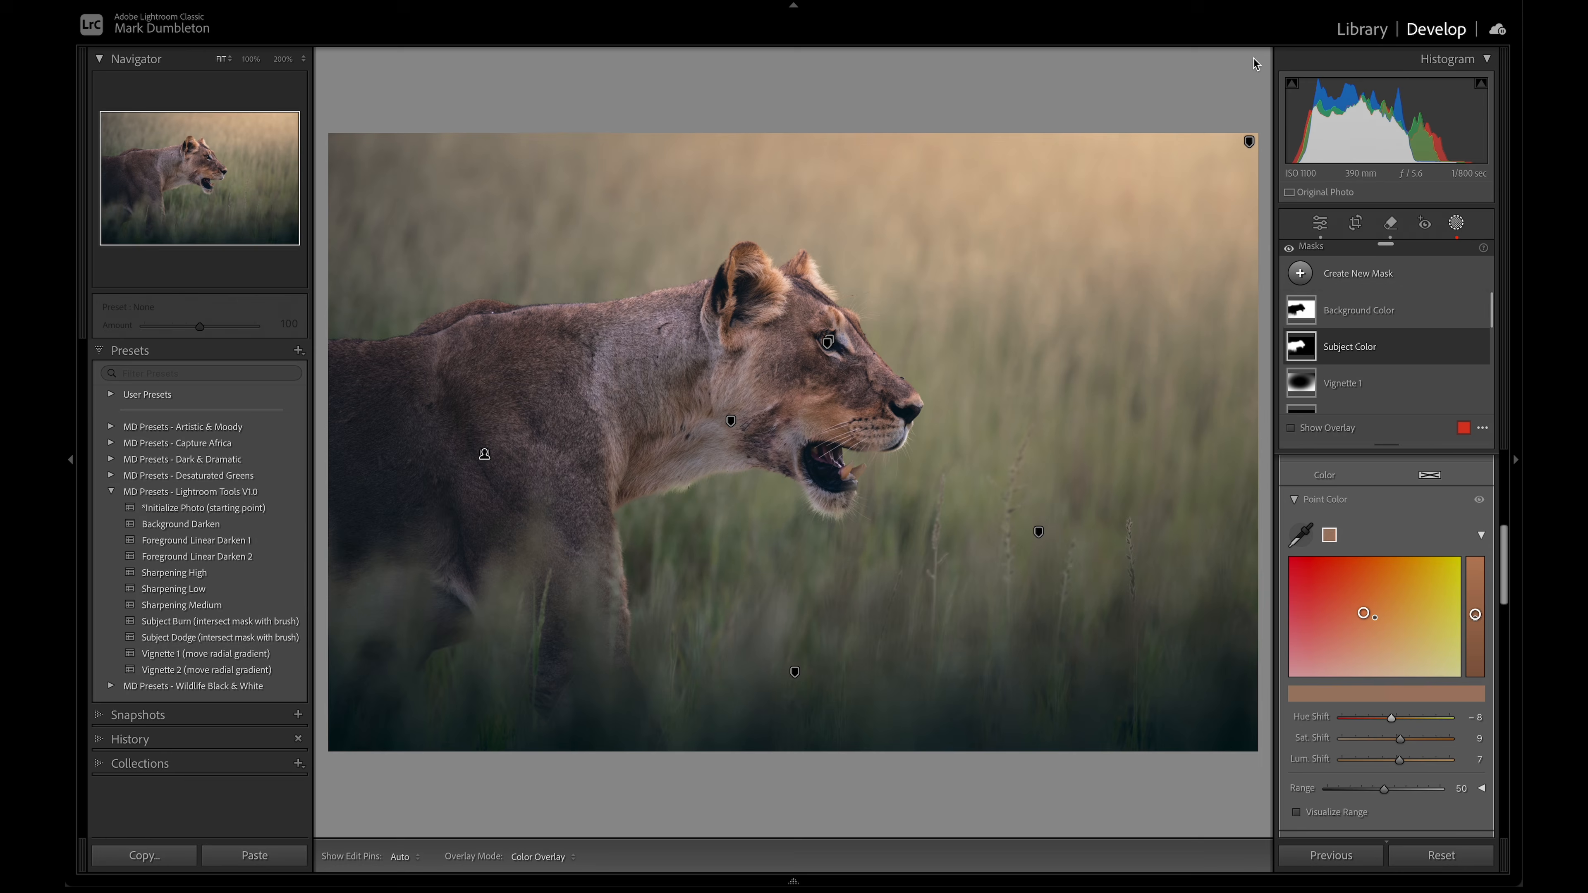
Add a large radial gradient mask over the photo's upper-right corner and set its Exposure to 0.44.
{"action": "left_click", "coordinate": [1302, 275]}
{"action": "left_click", "coordinate": [1363, 469]}
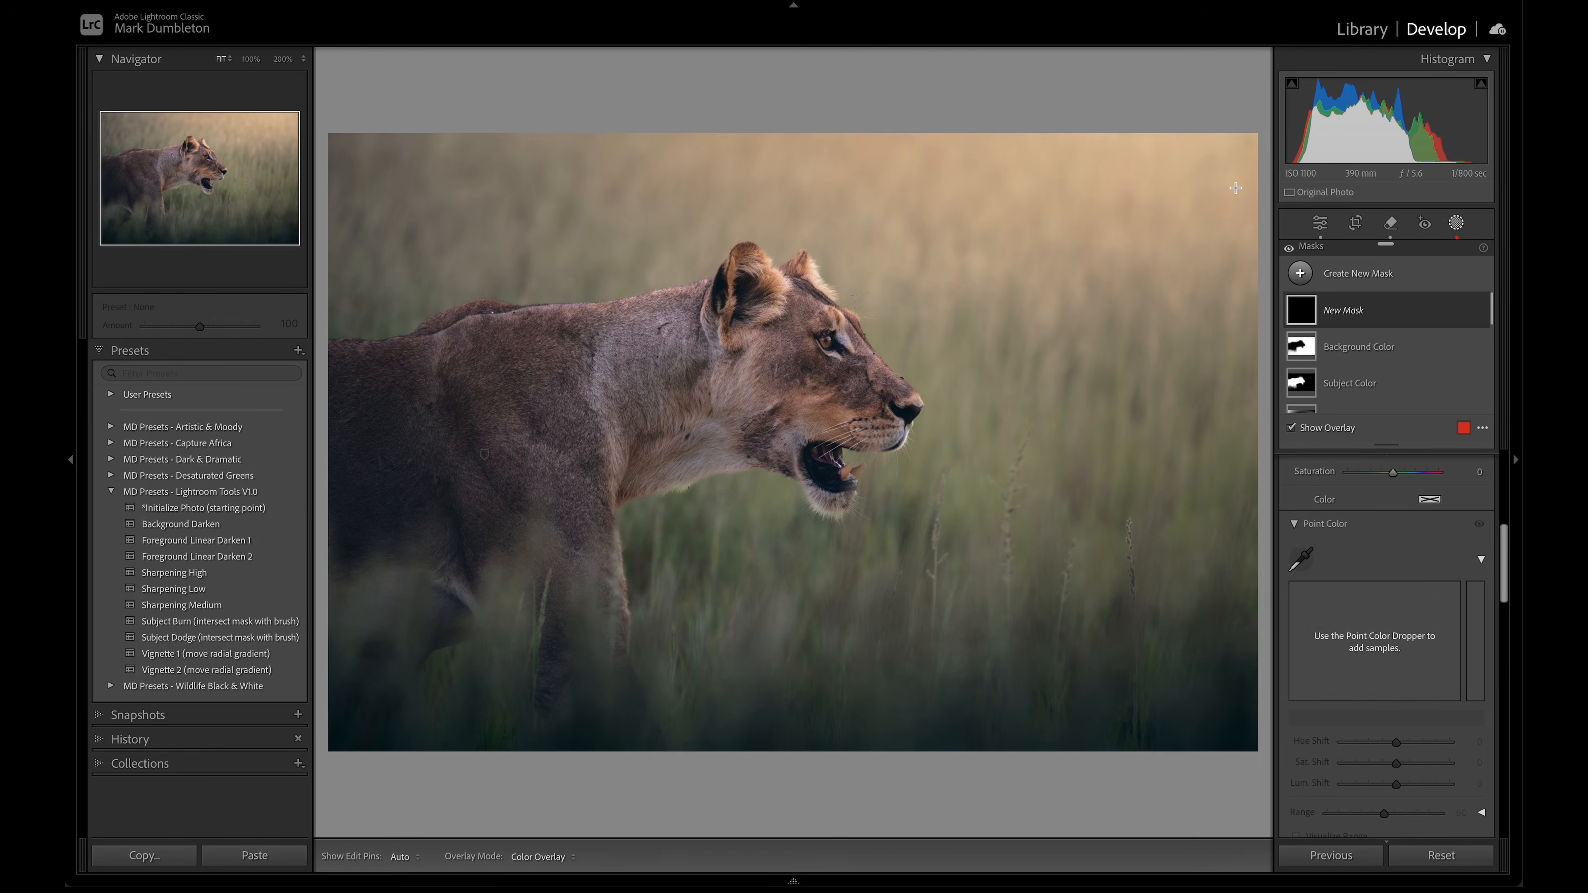
{"action": "left_click_drag", "start_coordinate": [1257, 61], "coordinate": [628, 231]}
{"action": "left_click_drag", "start_coordinate": [1257, 230], "coordinate": [1257, 444]}
{"action": "left_click_drag", "start_coordinate": [1119, 310], "coordinate": [1186, 143]}
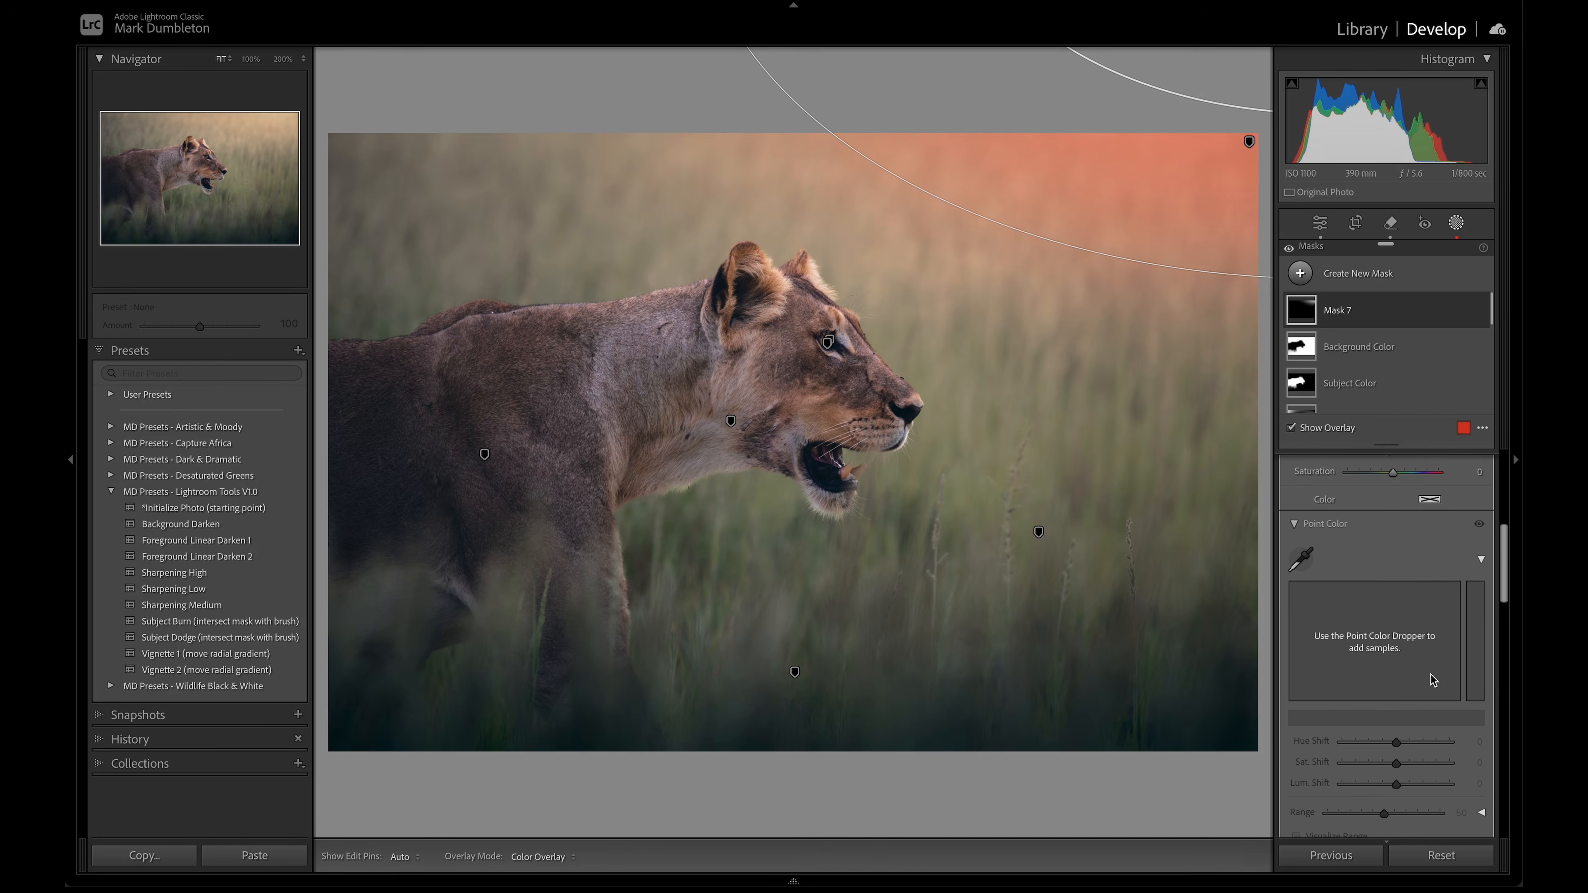
{"action": "scroll", "coordinate": [1431, 605], "scroll_direction": "up", "scroll_amount": 10}
{"action": "left_click_drag", "start_coordinate": [1394, 619], "coordinate": [1399, 620]}
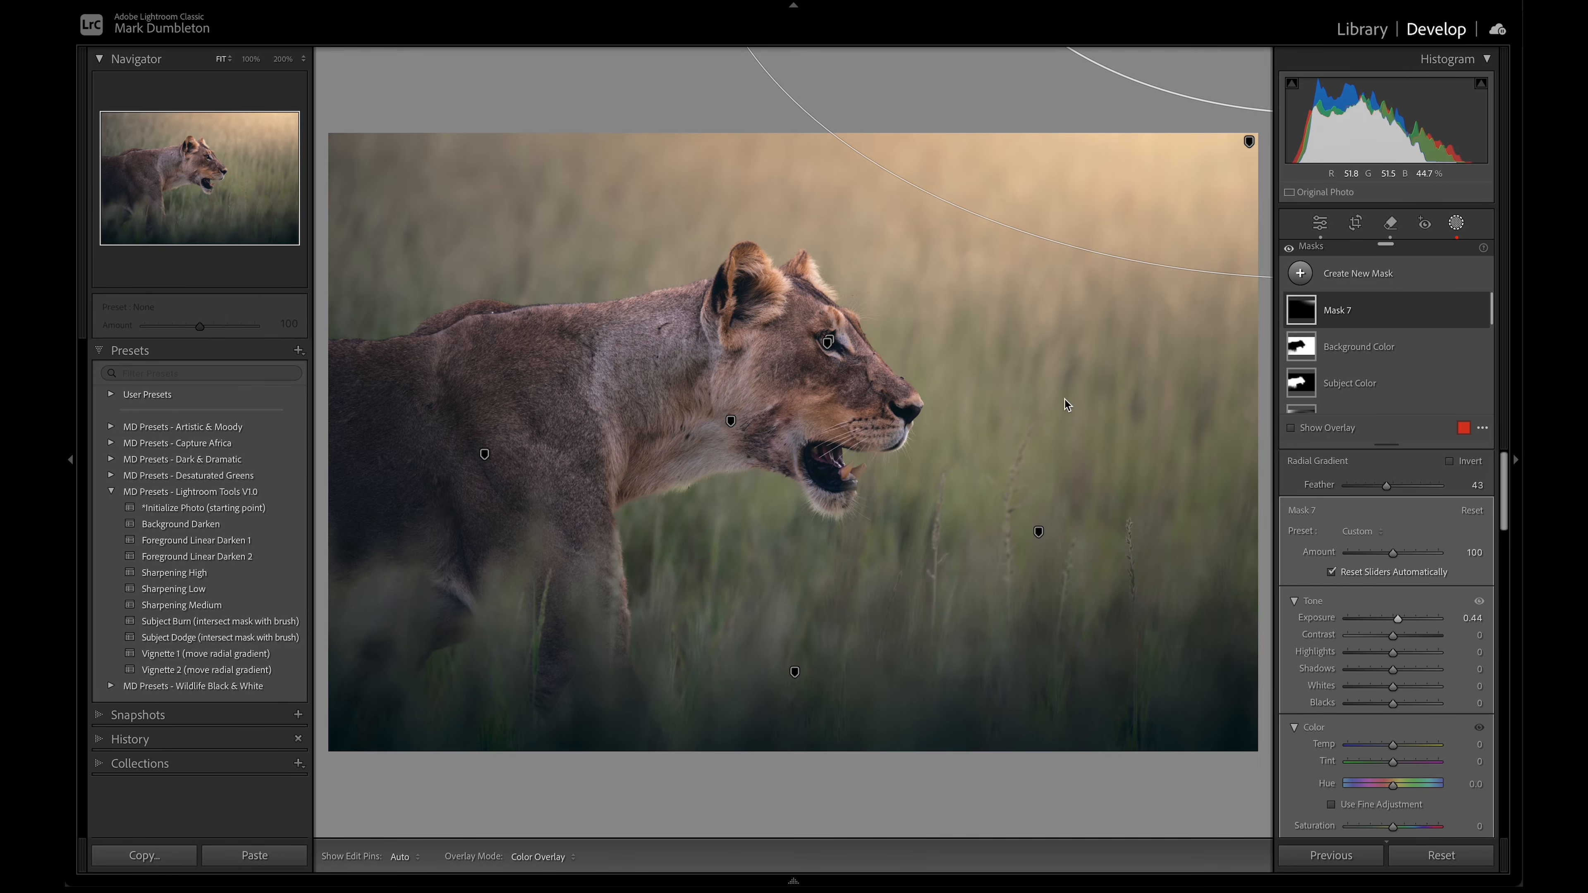
Leave masking and set the photo's global white balance to Temp 4,536 and Tint +22.
{"action": "left_click", "coordinate": [1456, 223]}
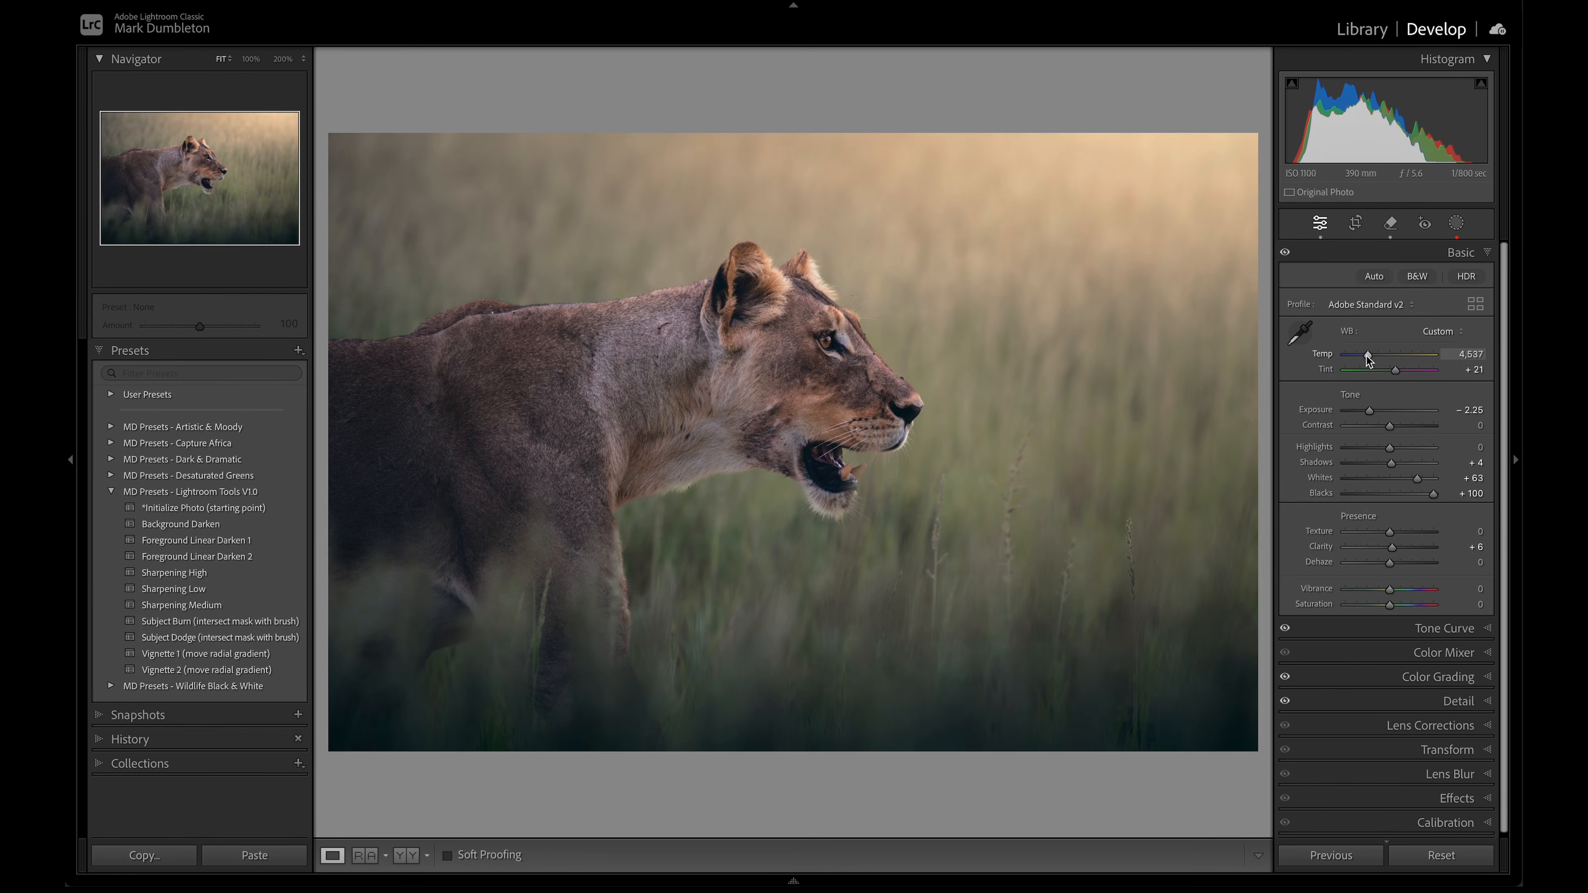
{"action": "left_click_drag", "start_coordinate": [1365, 356], "coordinate": [1367, 356]}
{"action": "left_click_drag", "start_coordinate": [1396, 372], "coordinate": [1398, 372]}
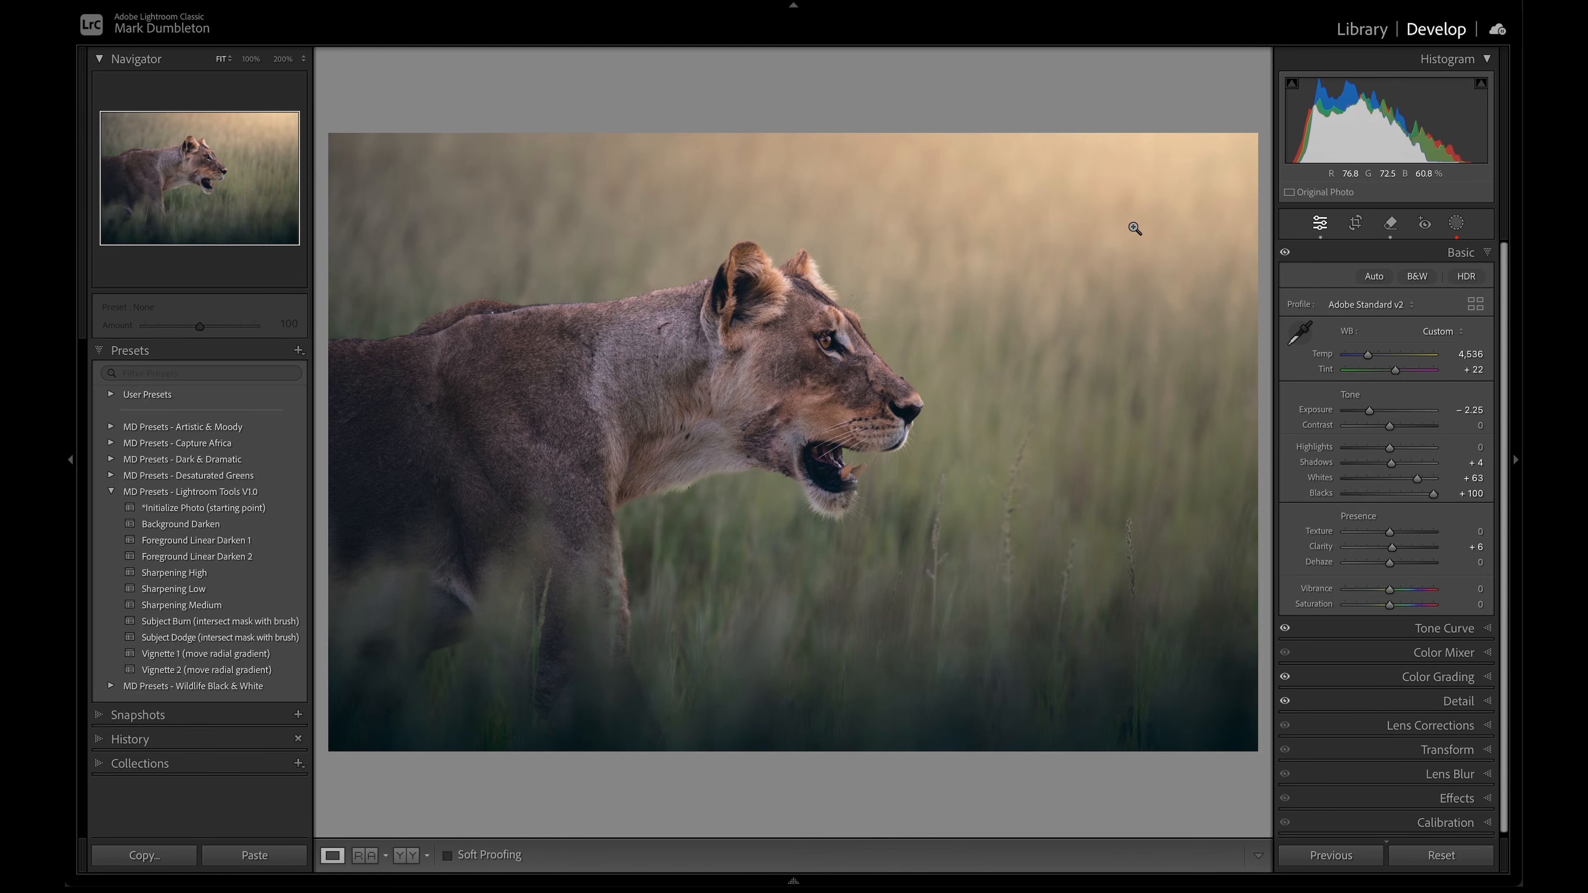
Shift Mask 4's color tint from yellow-orange toward a slightly redder orange.
{"action": "left_click", "coordinate": [1456, 222]}
{"action": "mouse_move", "coordinate": [1311, 318]}
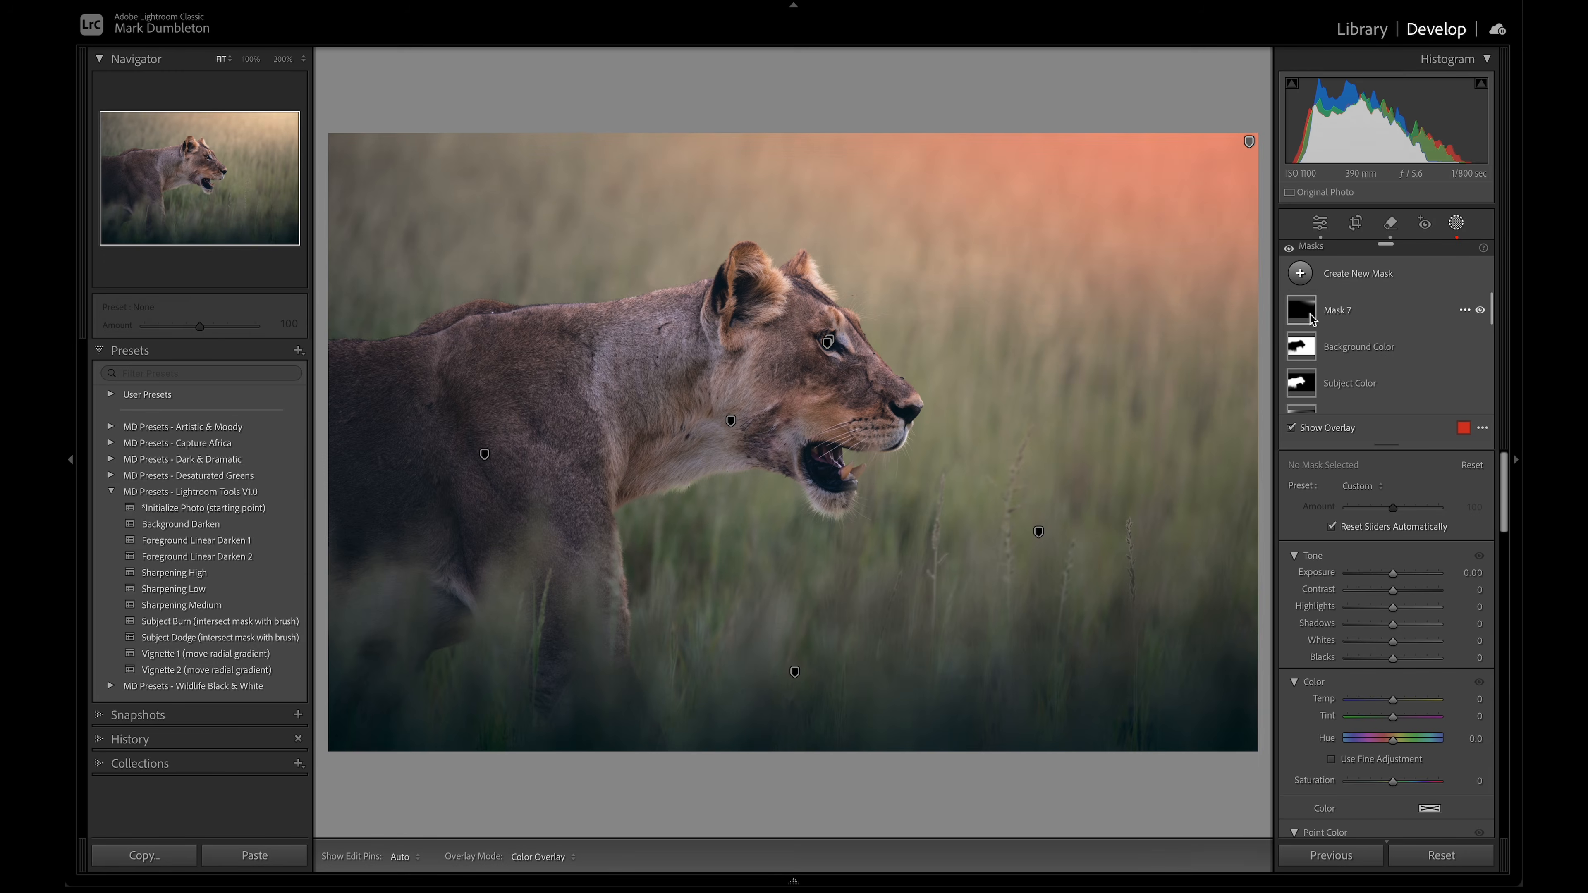
{"action": "scroll", "coordinate": [1319, 331], "scroll_direction": "down", "scroll_amount": 4}
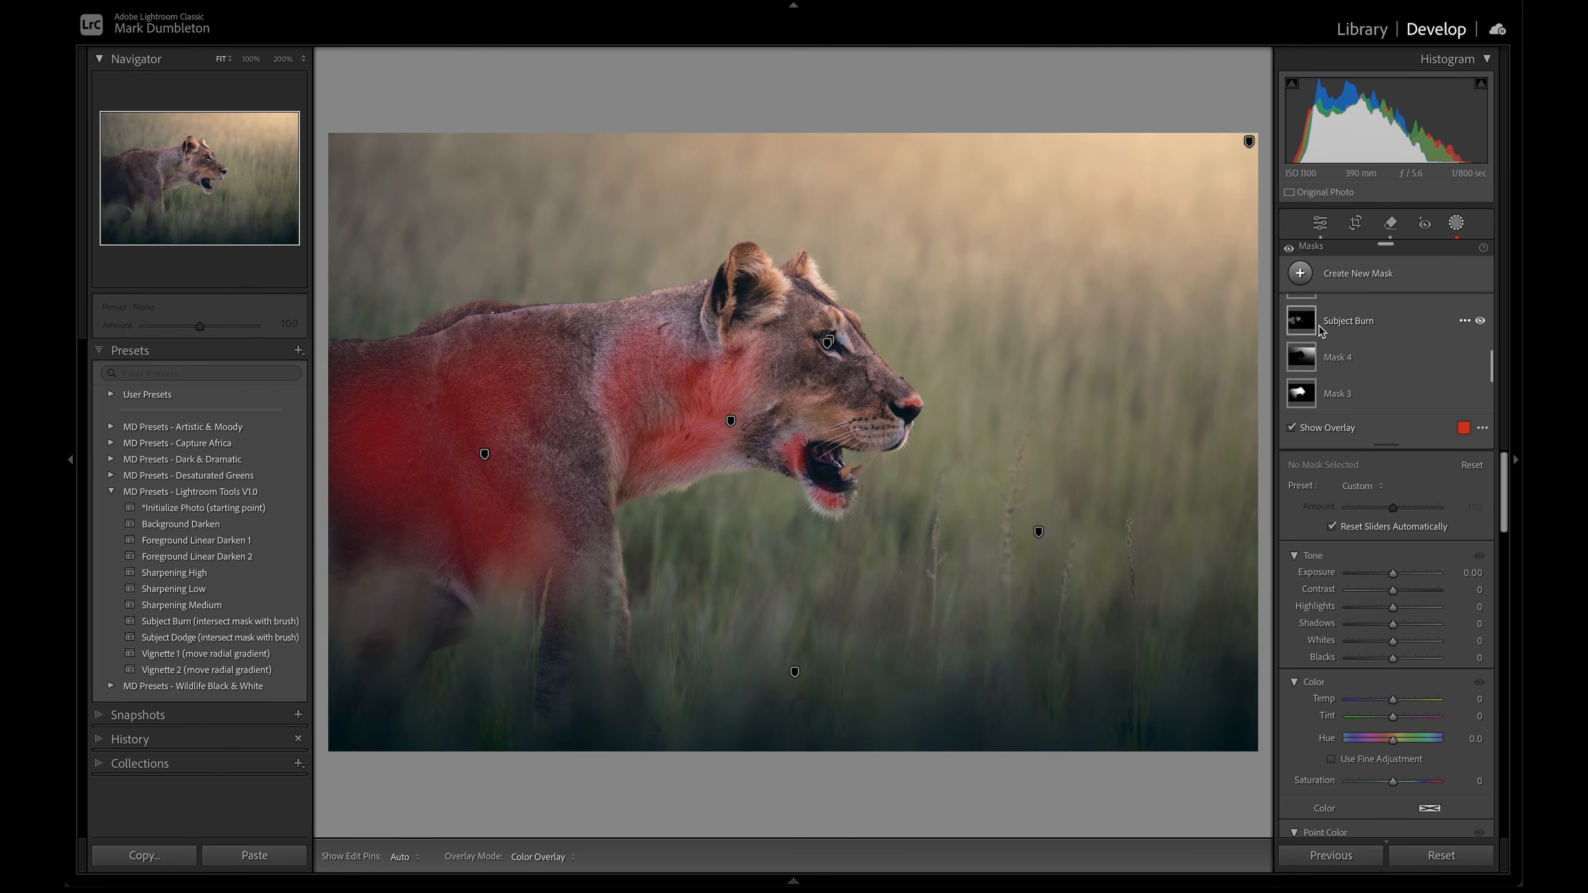
{"action": "left_click", "coordinate": [1345, 366]}
{"action": "left_click", "coordinate": [1369, 428]}
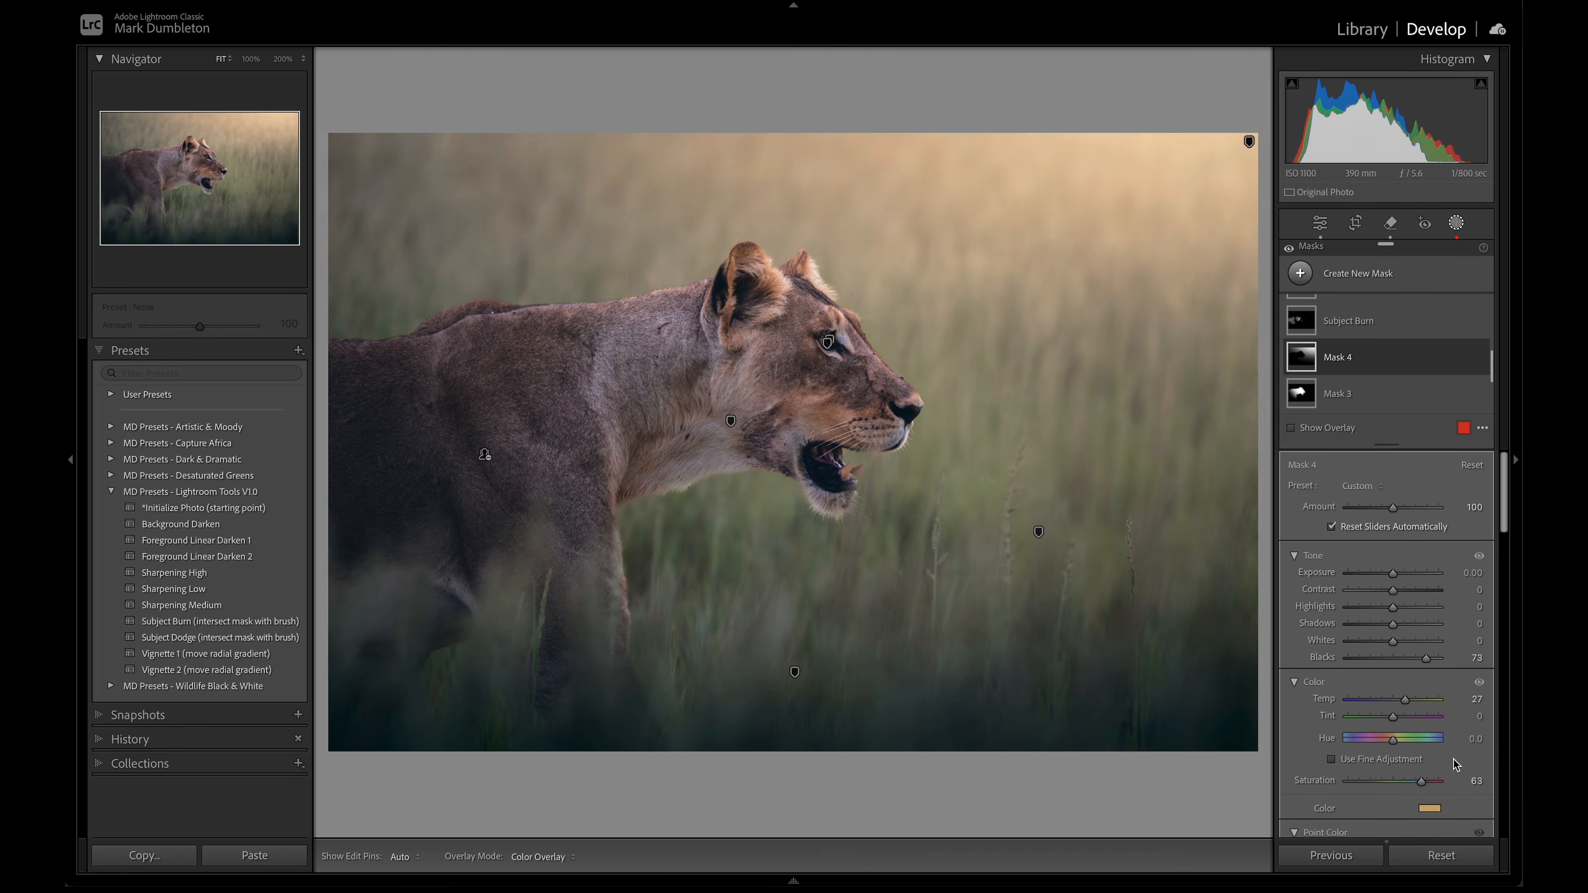
{"action": "left_click", "coordinate": [1430, 808]}
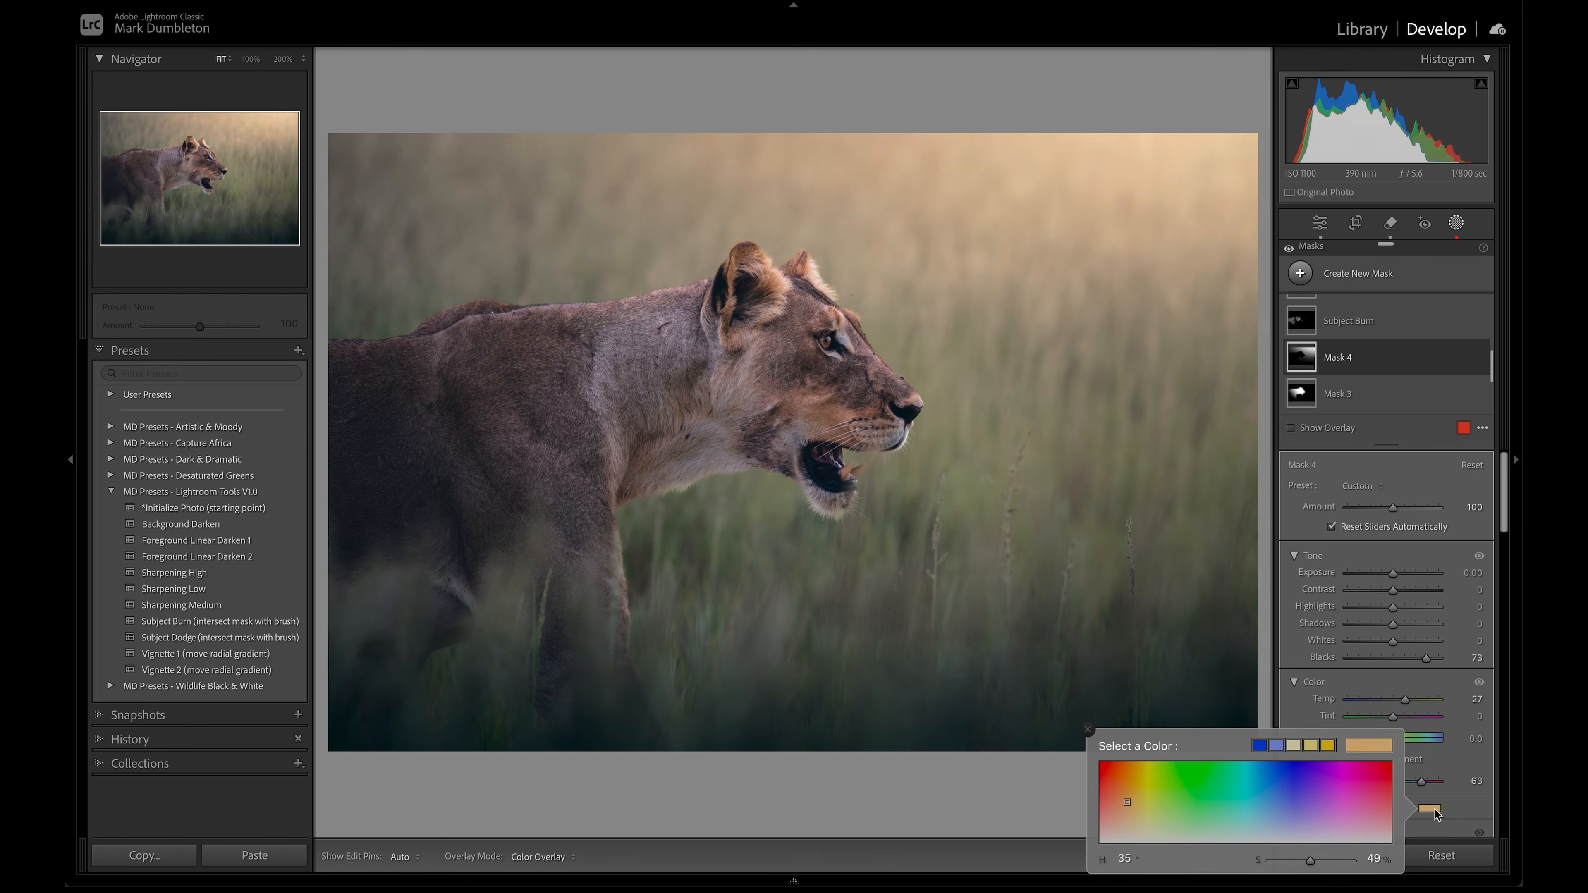
{"action": "left_click", "coordinate": [1119, 804]}
{"action": "left_click_drag", "start_coordinate": [1118, 806], "coordinate": [1117, 808]}
Compare the photo with Mask 4 hidden and shown, leaving it enabled, and exit masking.
{"action": "left_click", "coordinate": [1480, 358]}
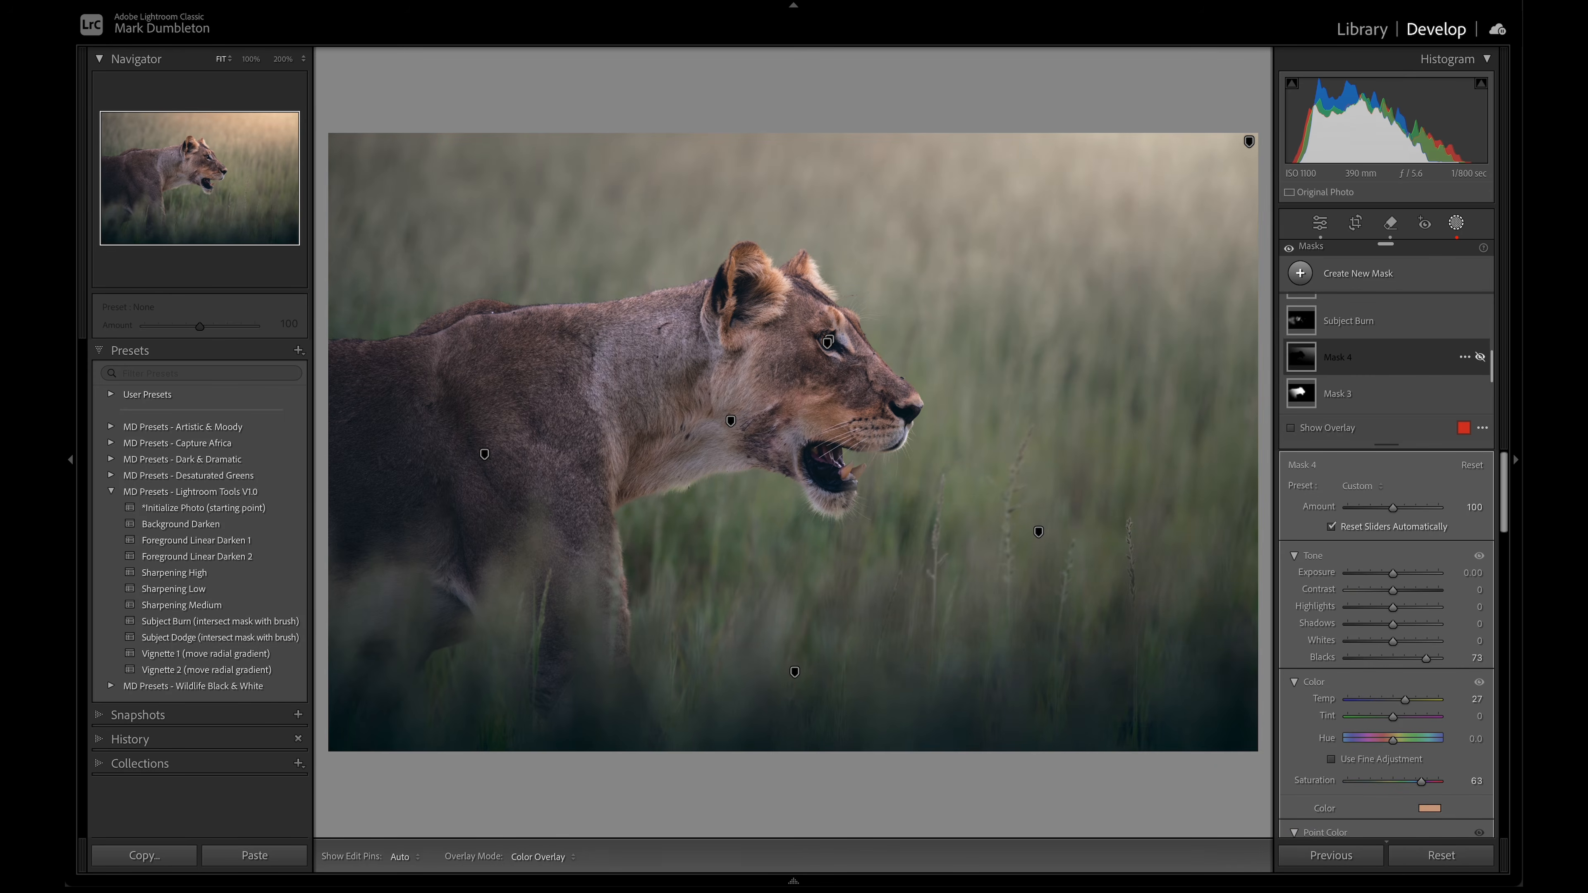
{"action": "left_click", "coordinate": [1479, 358]}
{"action": "left_click", "coordinate": [1479, 356]}
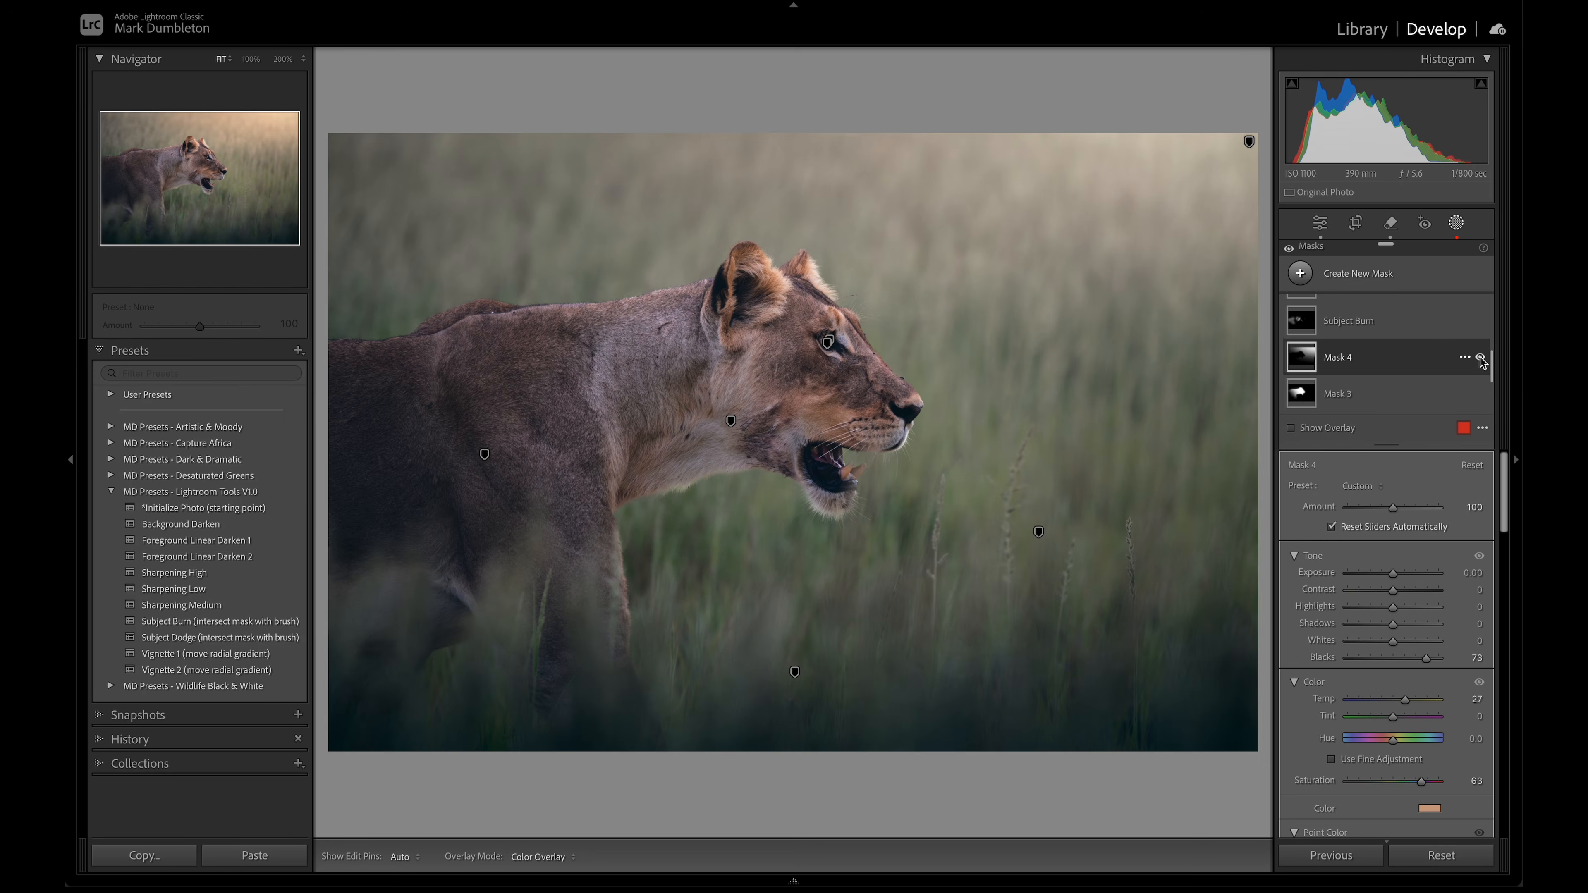
{"action": "left_click", "coordinate": [1459, 224]}
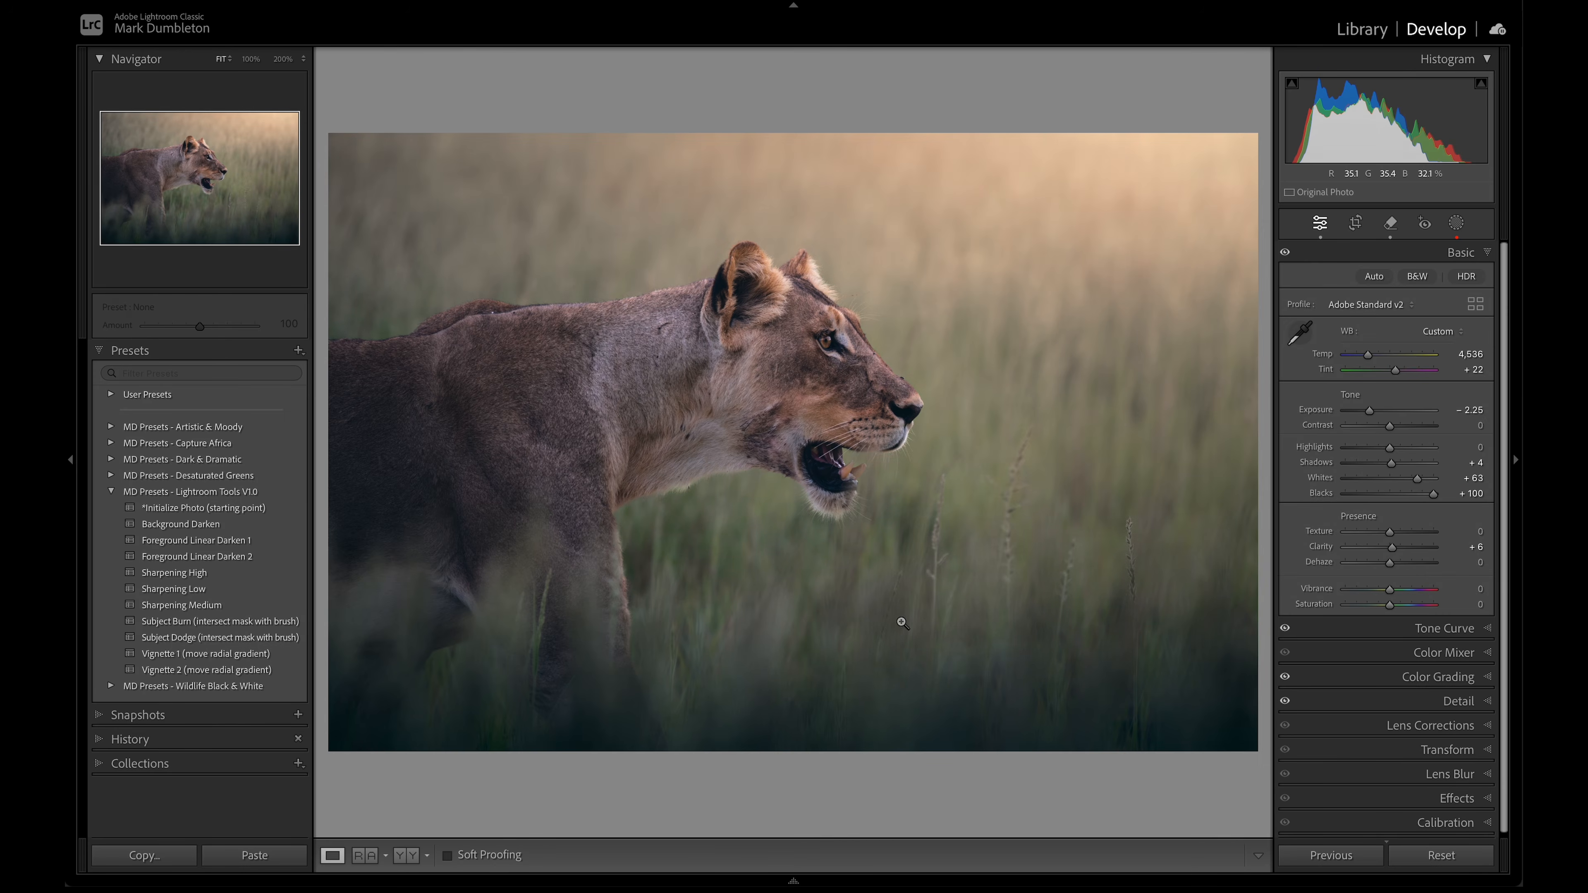
Widen the Foreground Darken 1 linear gradient upward to the lioness's jaw and below the frame, and compare its effect.
{"action": "left_click", "coordinate": [1456, 224]}
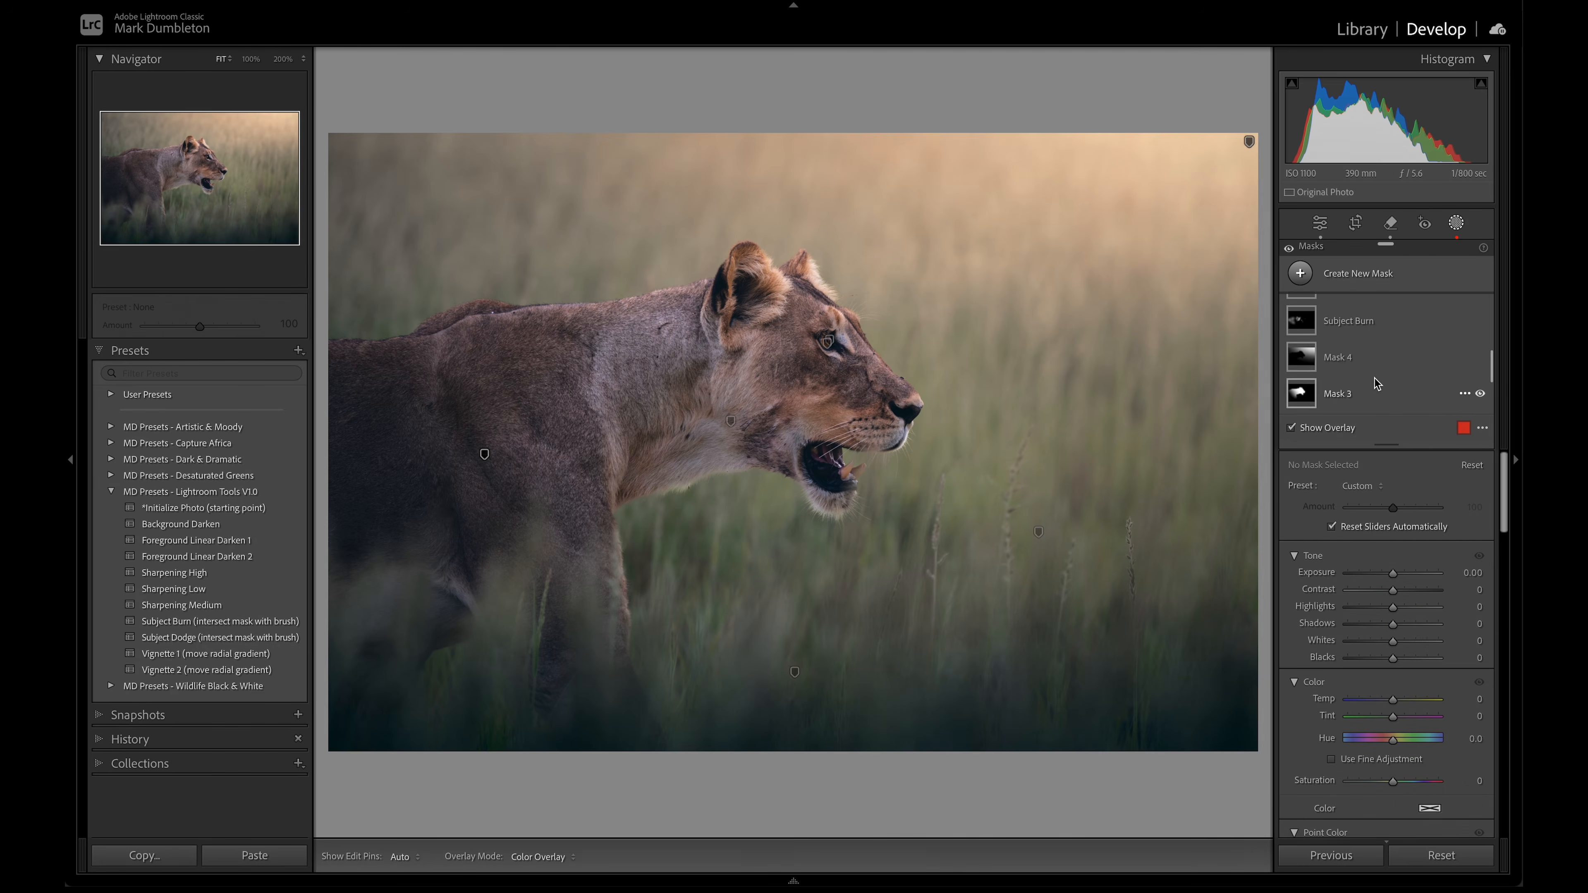
{"action": "scroll", "coordinate": [1371, 343], "scroll_direction": "down", "scroll_amount": 5}
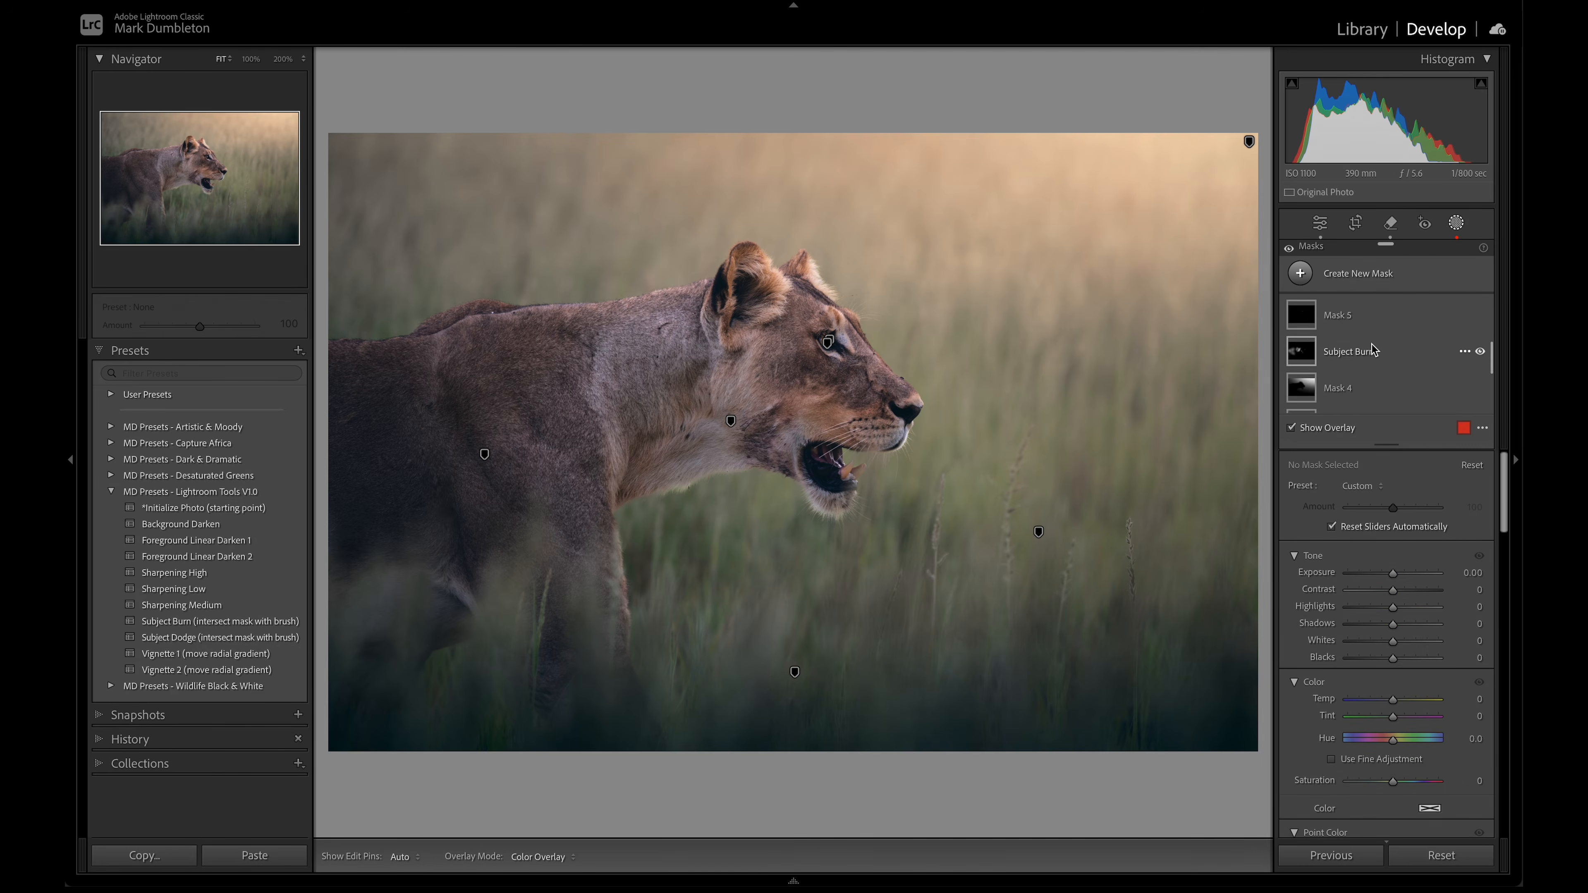
{"action": "scroll", "coordinate": [1373, 349], "scroll_direction": "down", "scroll_amount": 2}
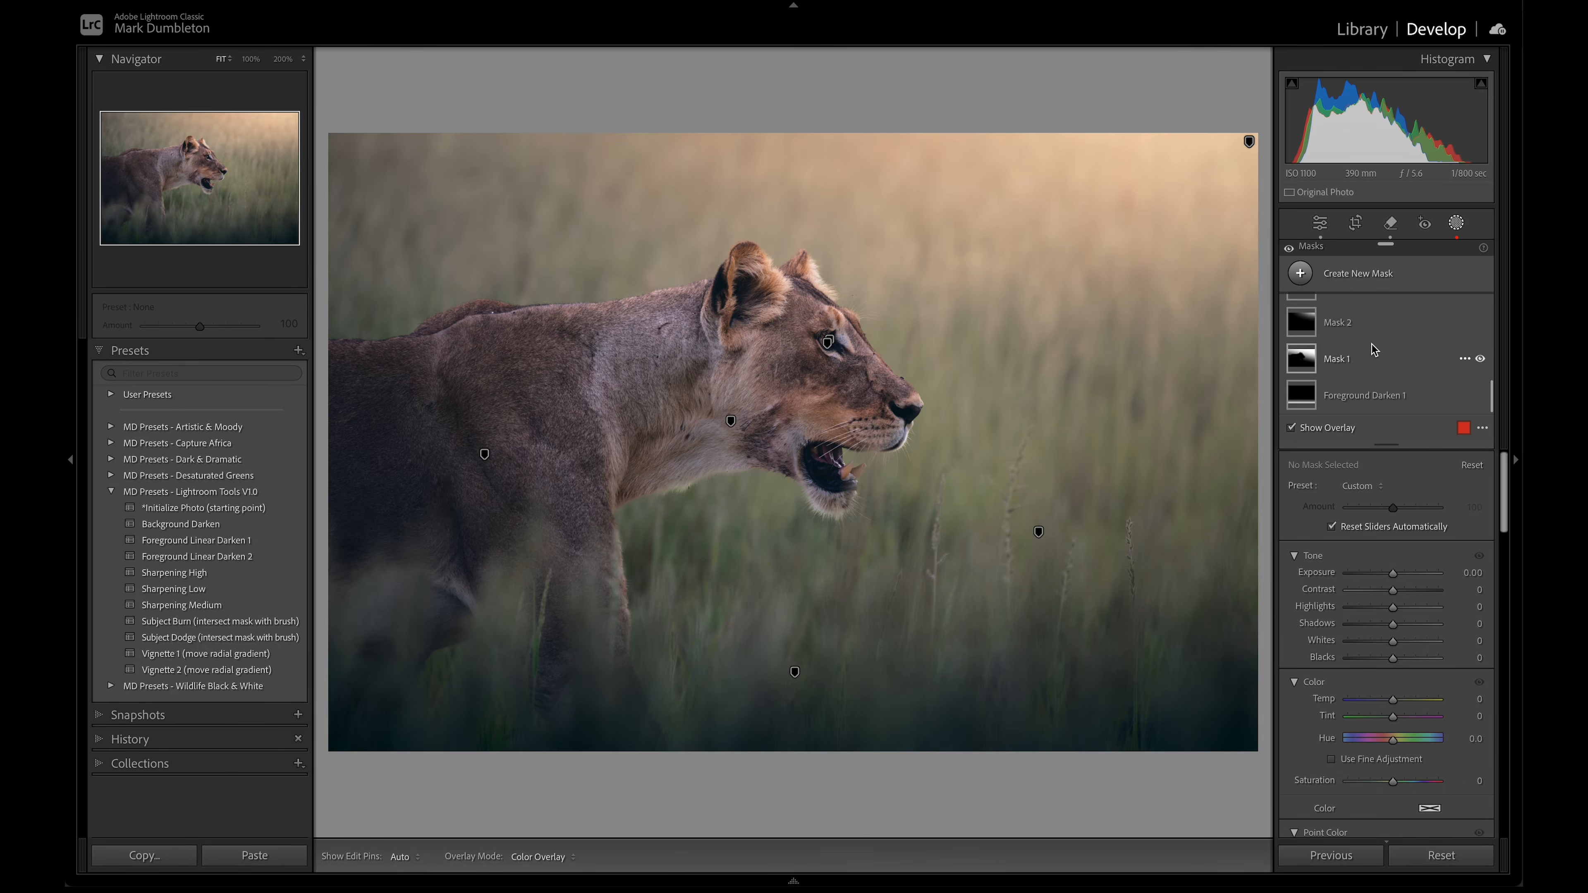
{"action": "left_click", "coordinate": [1363, 395]}
{"action": "left_click_drag", "start_coordinate": [792, 566], "coordinate": [793, 479]}
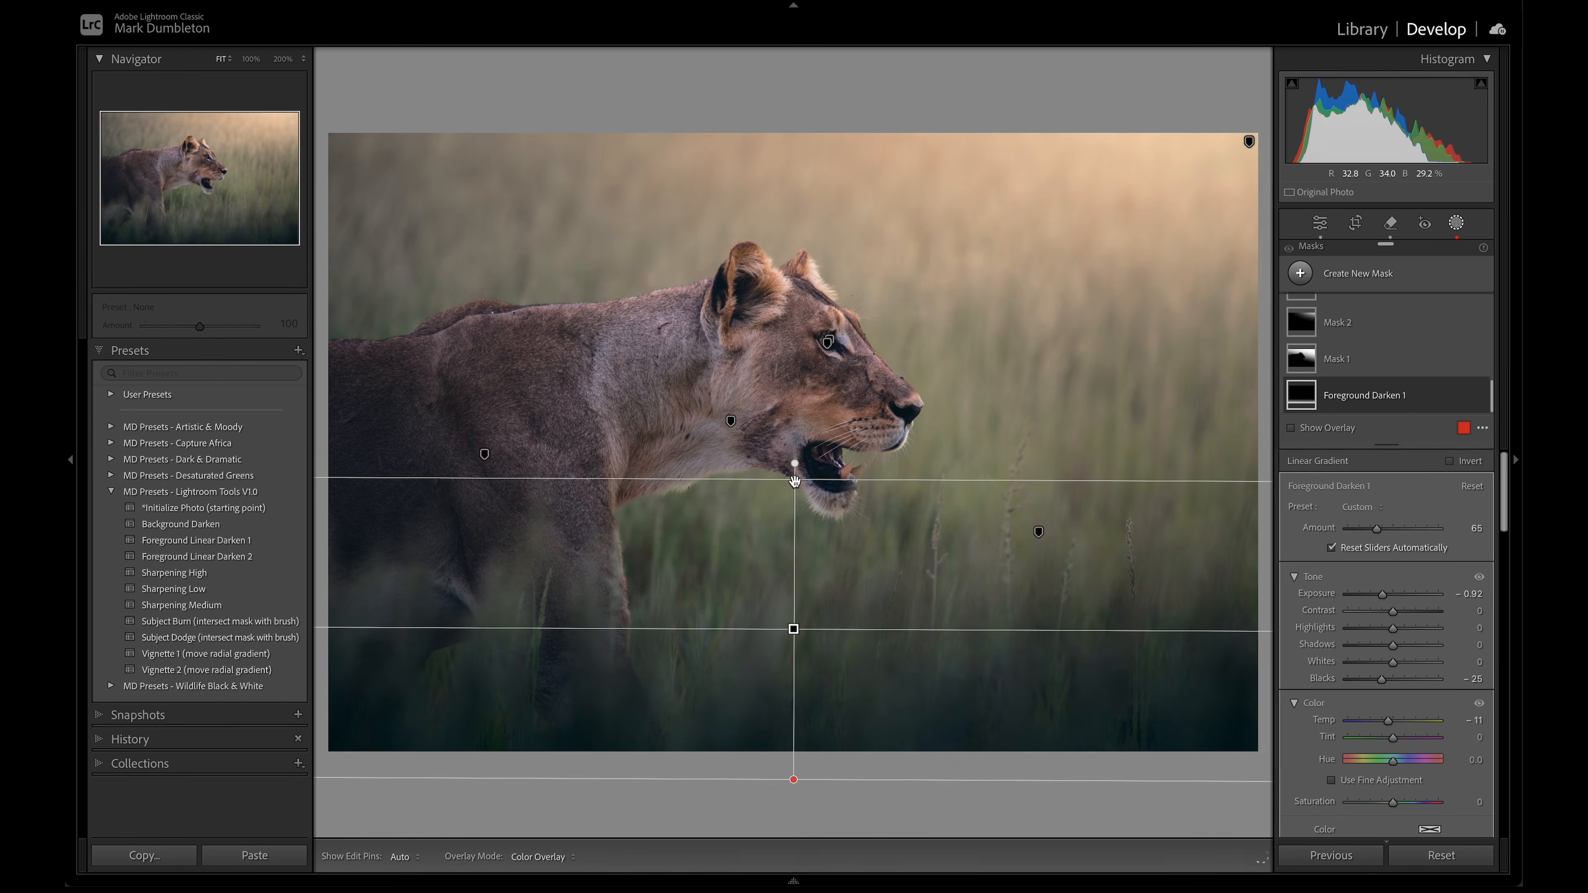
{"action": "left_click_drag", "start_coordinate": [792, 781], "coordinate": [793, 871]}
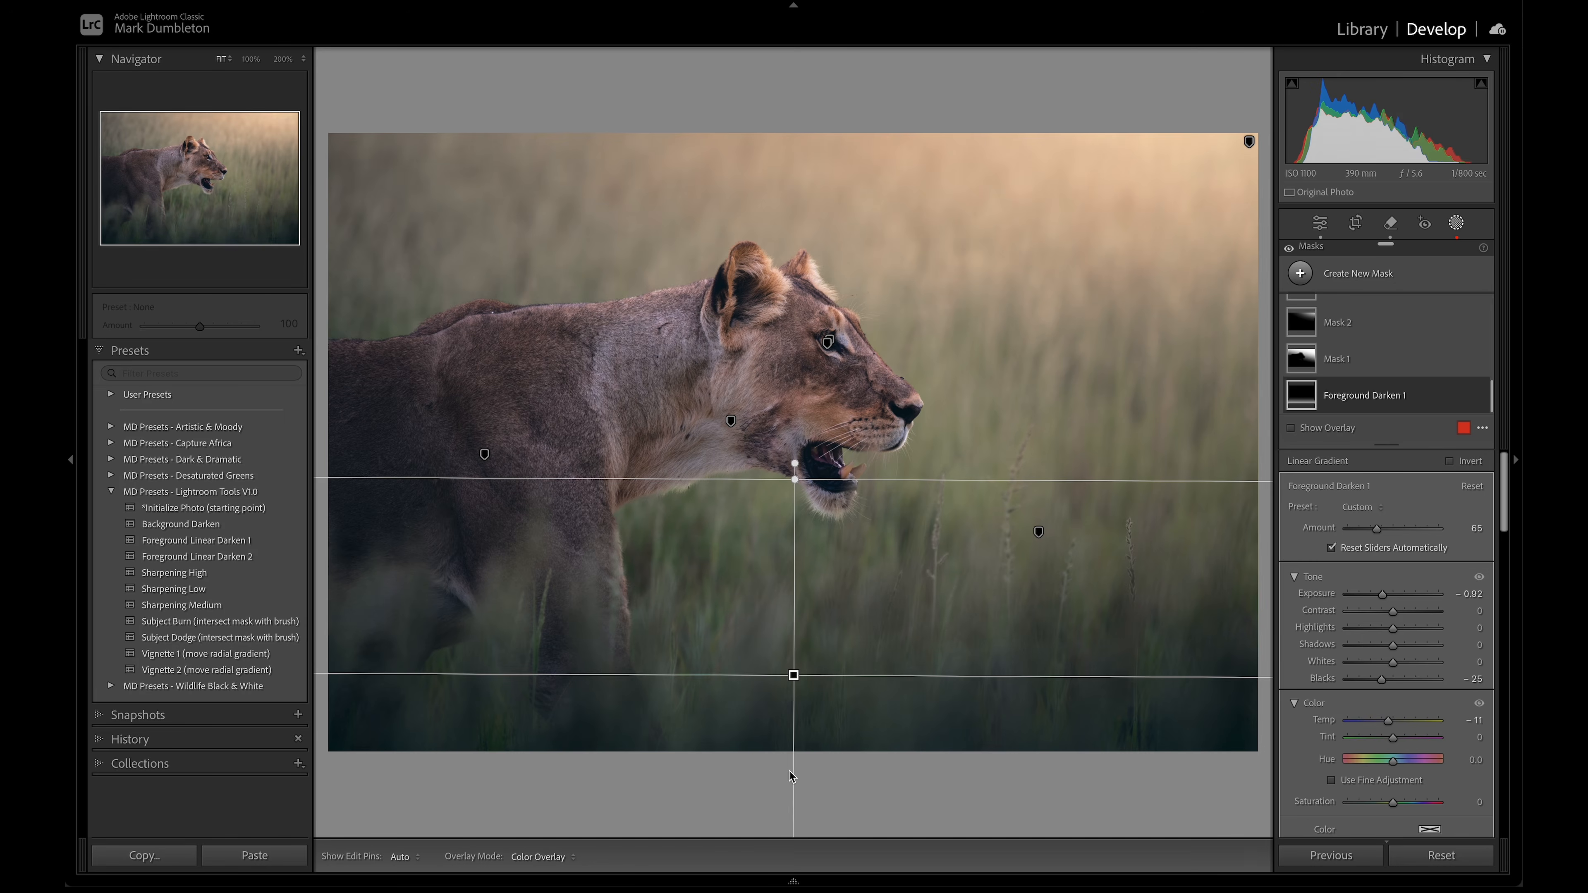
{"action": "left_click_drag", "start_coordinate": [799, 480], "coordinate": [798, 404]}
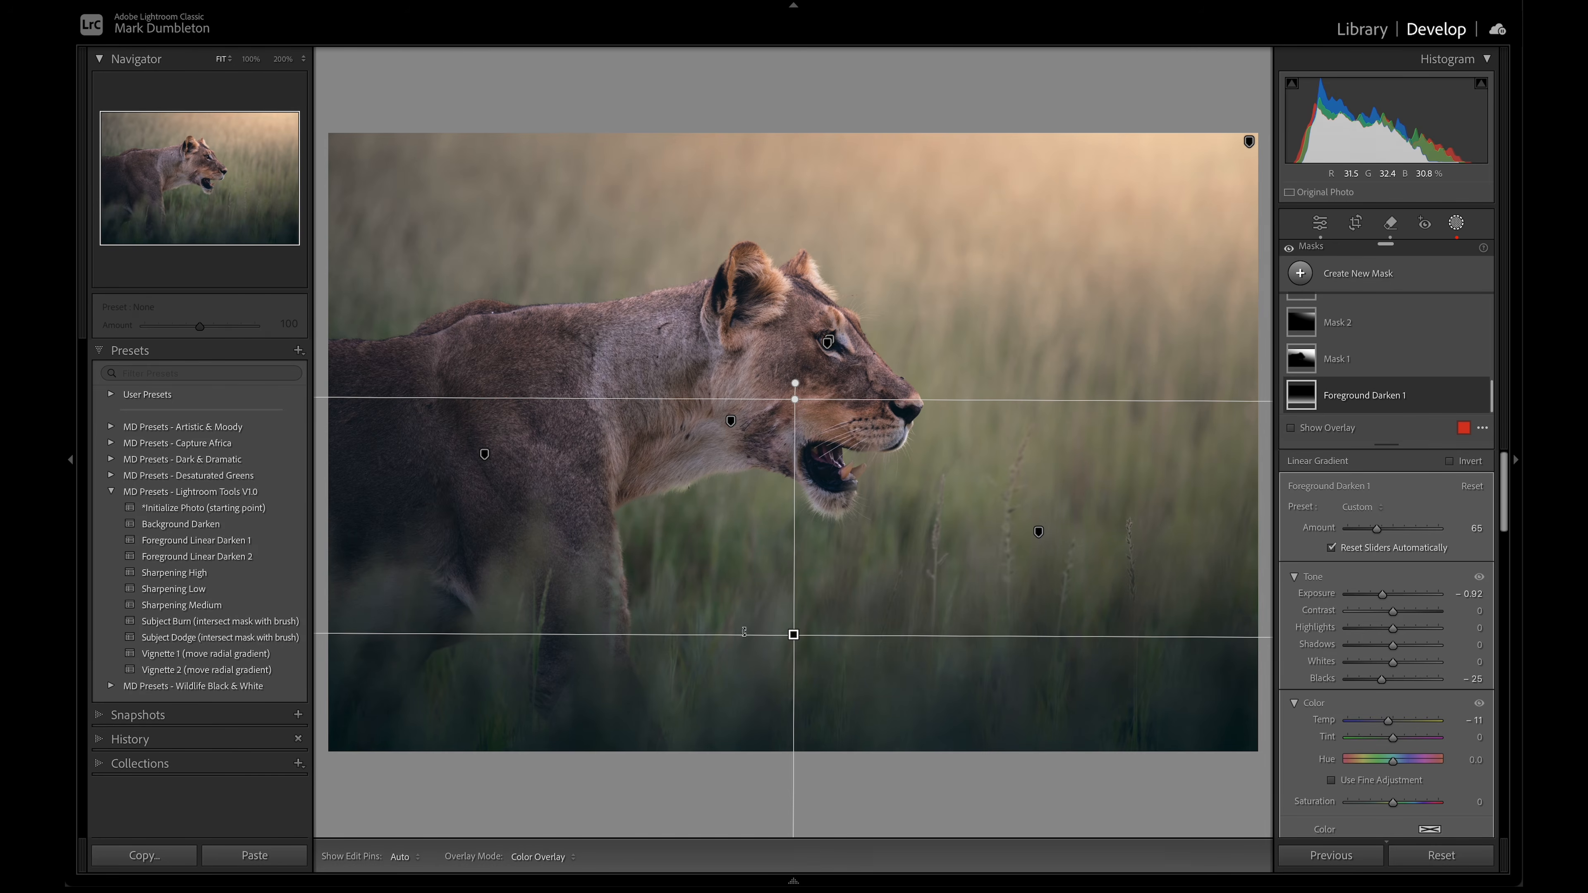
{"action": "left_click_drag", "start_coordinate": [793, 634], "coordinate": [788, 720]}
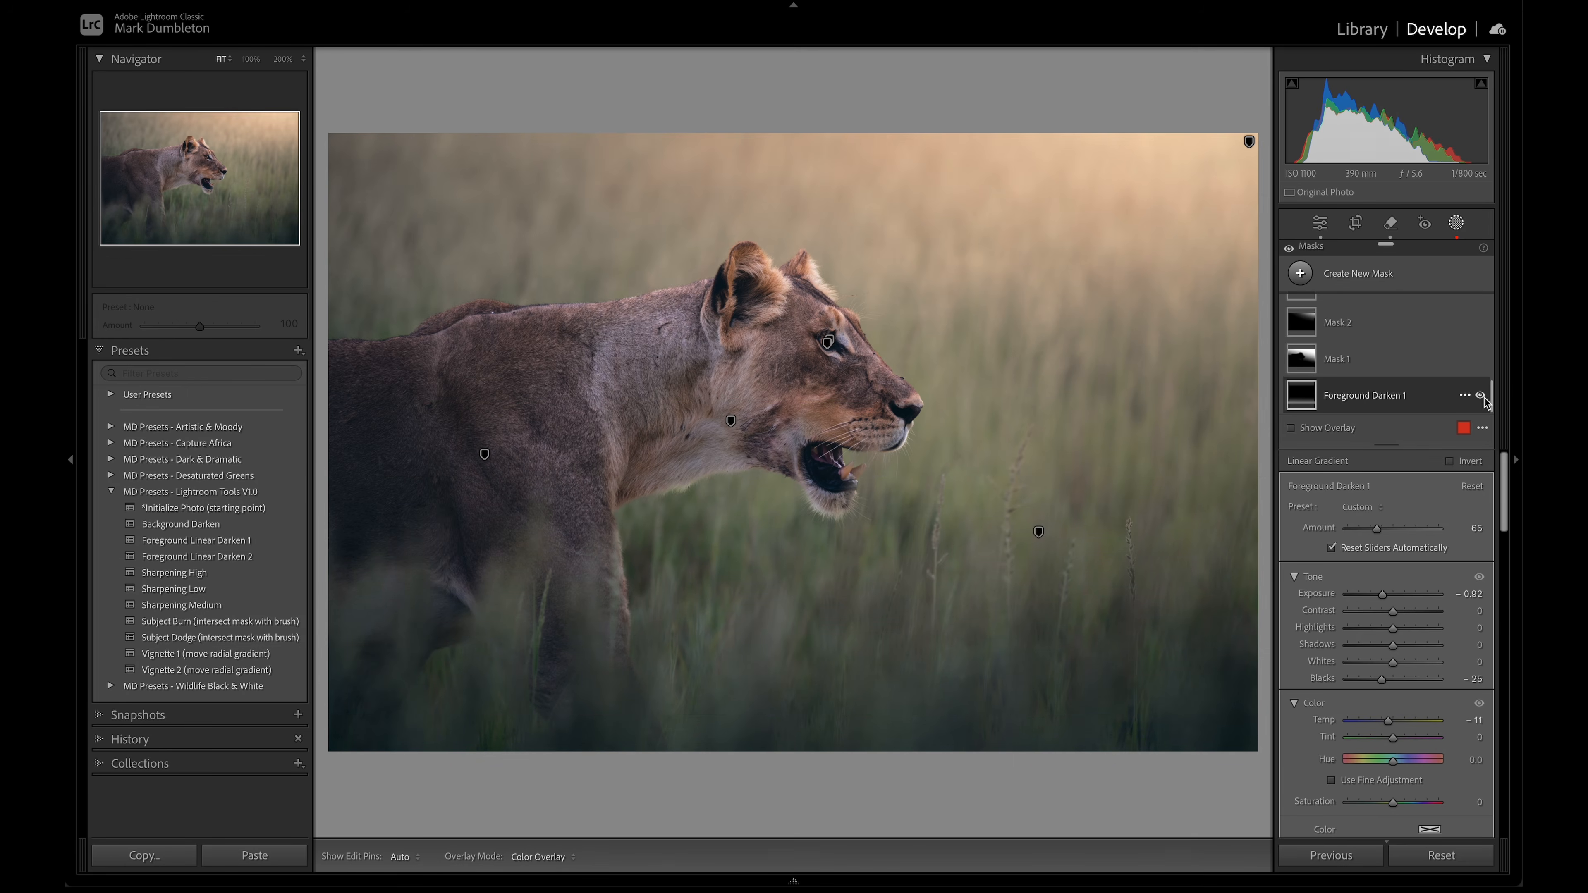
{"action": "left_click", "coordinate": [1484, 399]}
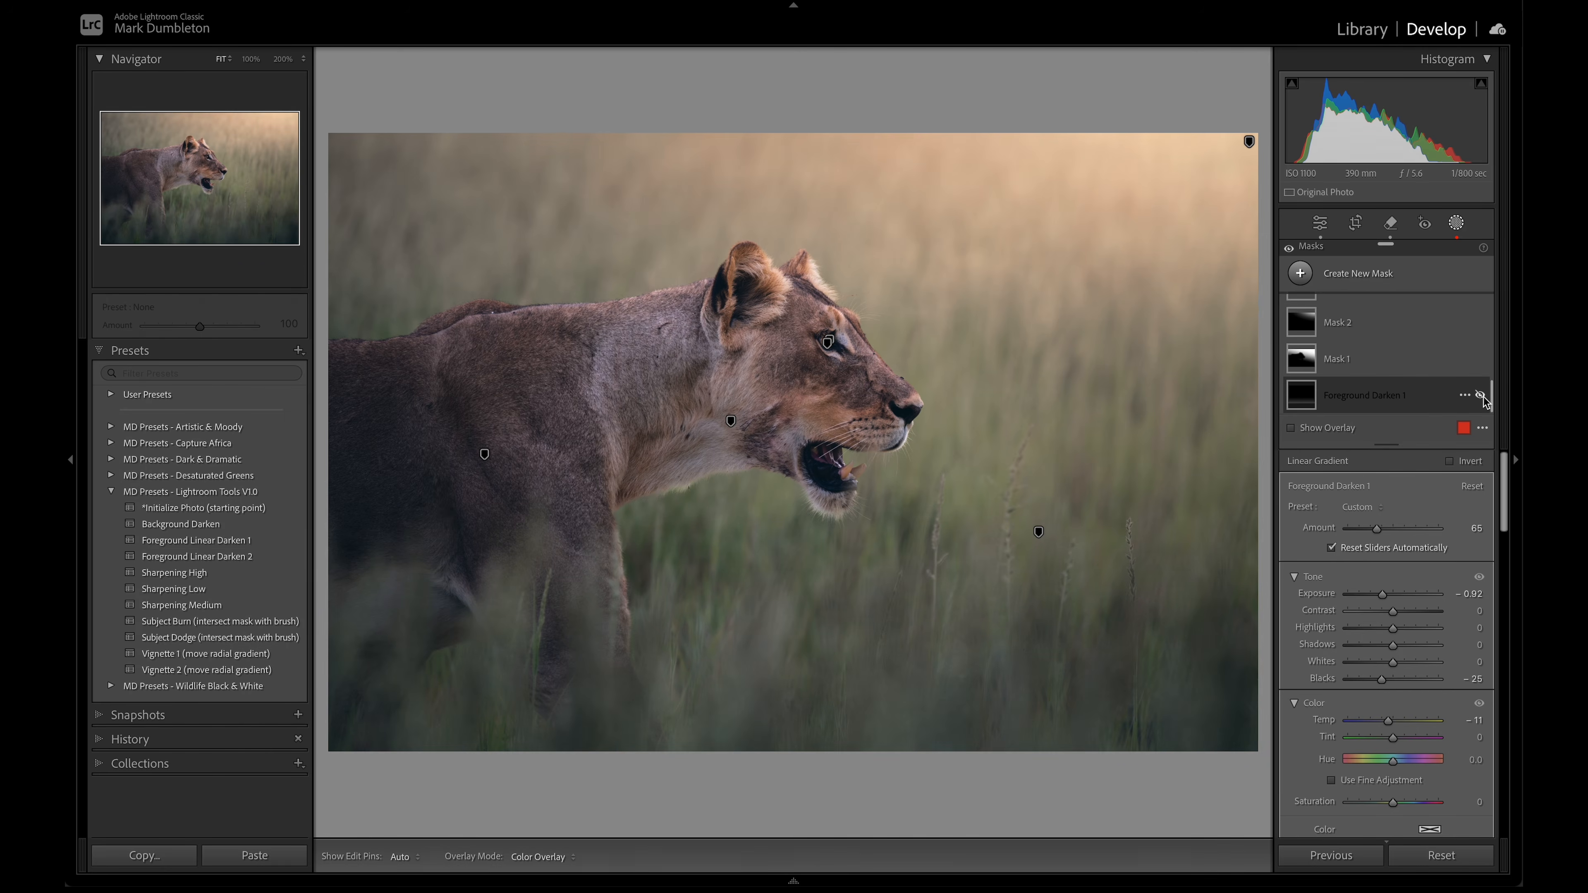
{"action": "left_click", "coordinate": [1484, 398]}
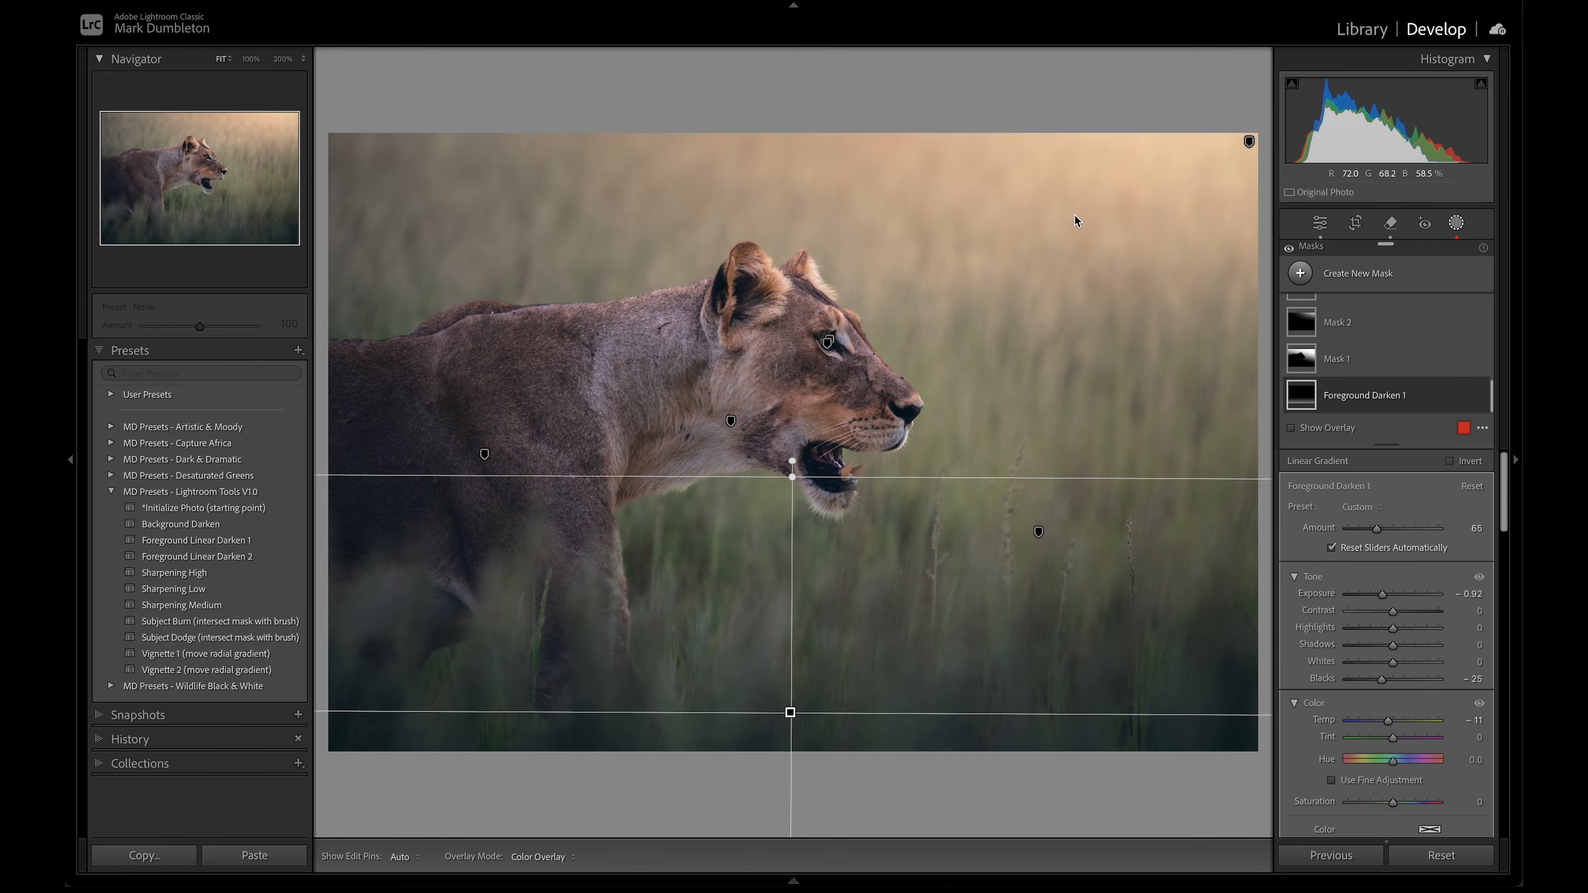
Set the upper-right radial mask's Exposure to 0.58 and Blacks to 39, and leave masking.
{"action": "left_click", "coordinate": [1249, 142]}
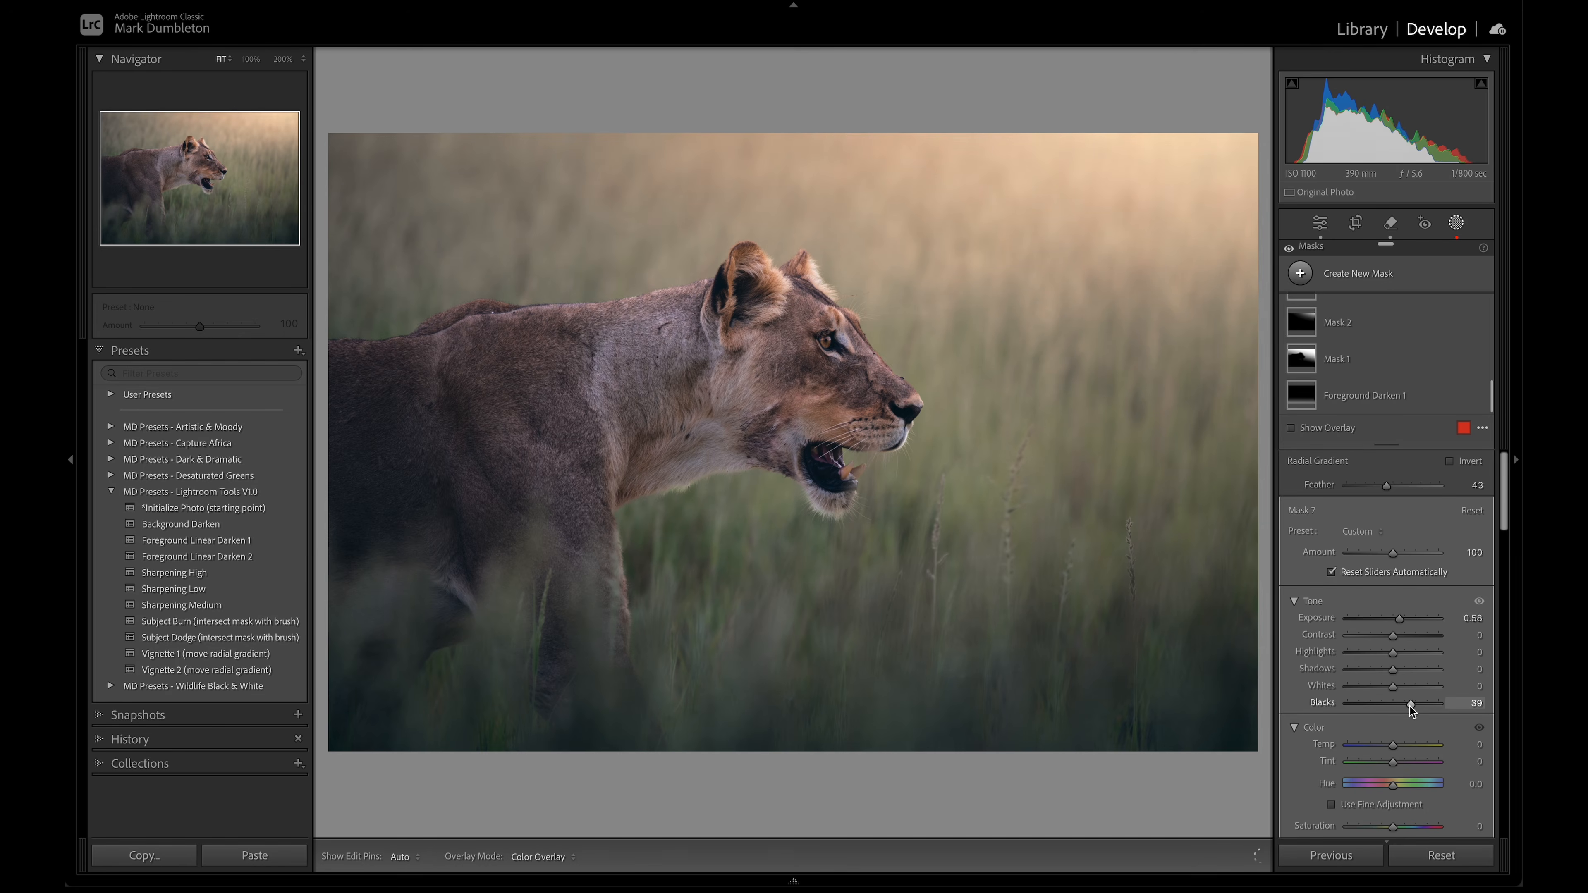
{"action": "left_click", "coordinate": [1457, 223]}
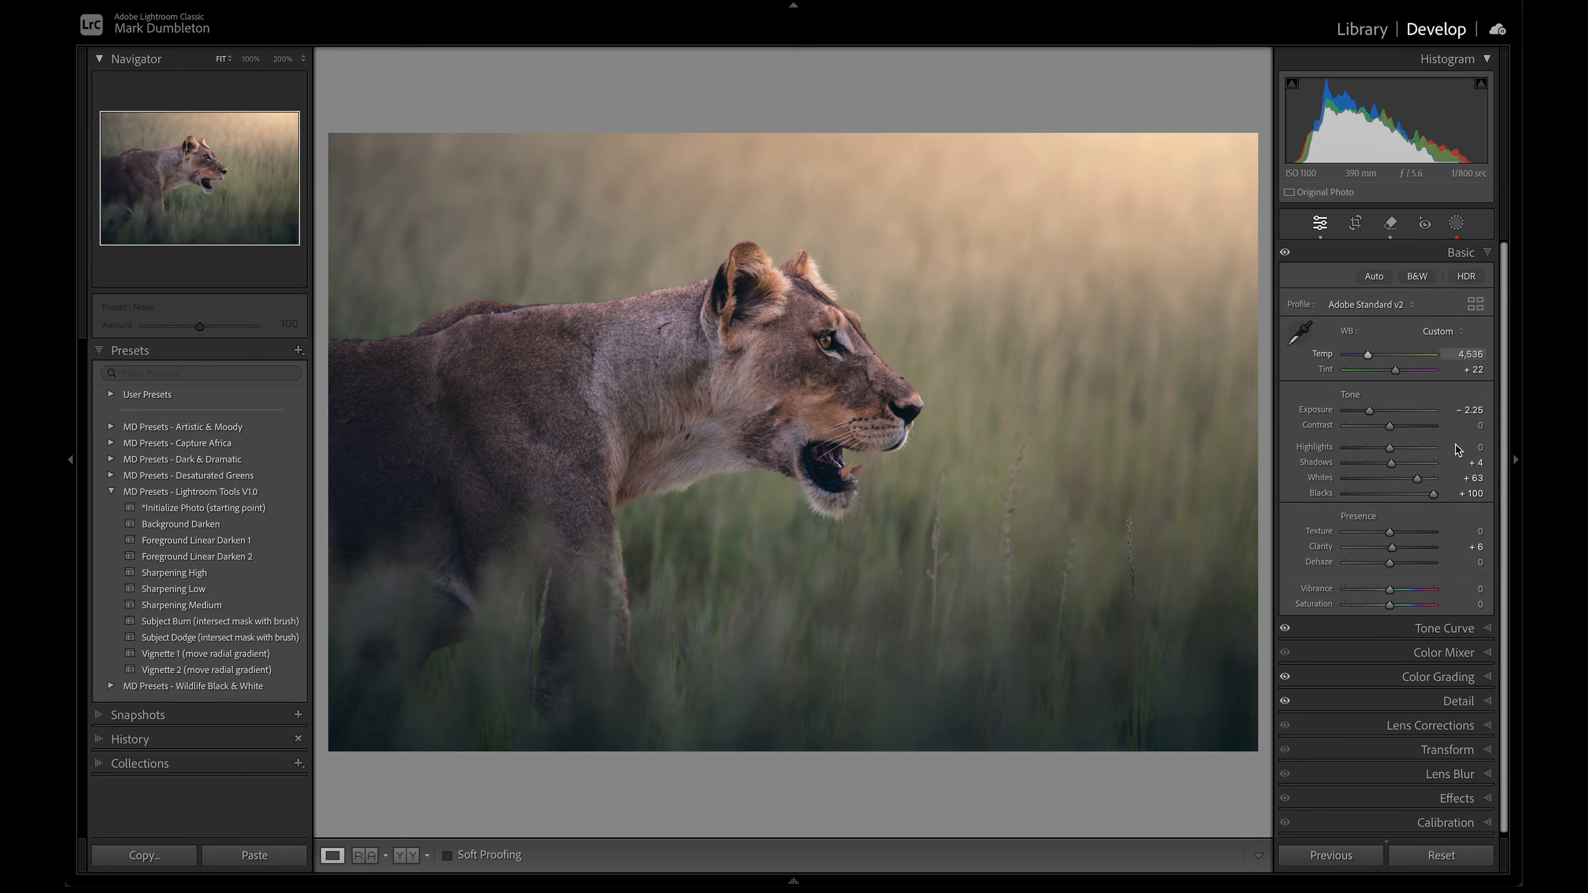
Warm the Background Color mask by setting its Temp to about 4.
{"action": "left_click", "coordinate": [1457, 223]}
{"action": "scroll", "coordinate": [1407, 347], "scroll_direction": "up", "scroll_amount": 5}
{"action": "scroll", "coordinate": [1405, 344], "scroll_direction": "up", "scroll_amount": 2}
{"action": "left_click", "coordinate": [1376, 321]}
{"action": "scroll", "coordinate": [1402, 658], "scroll_direction": "down", "scroll_amount": 2}
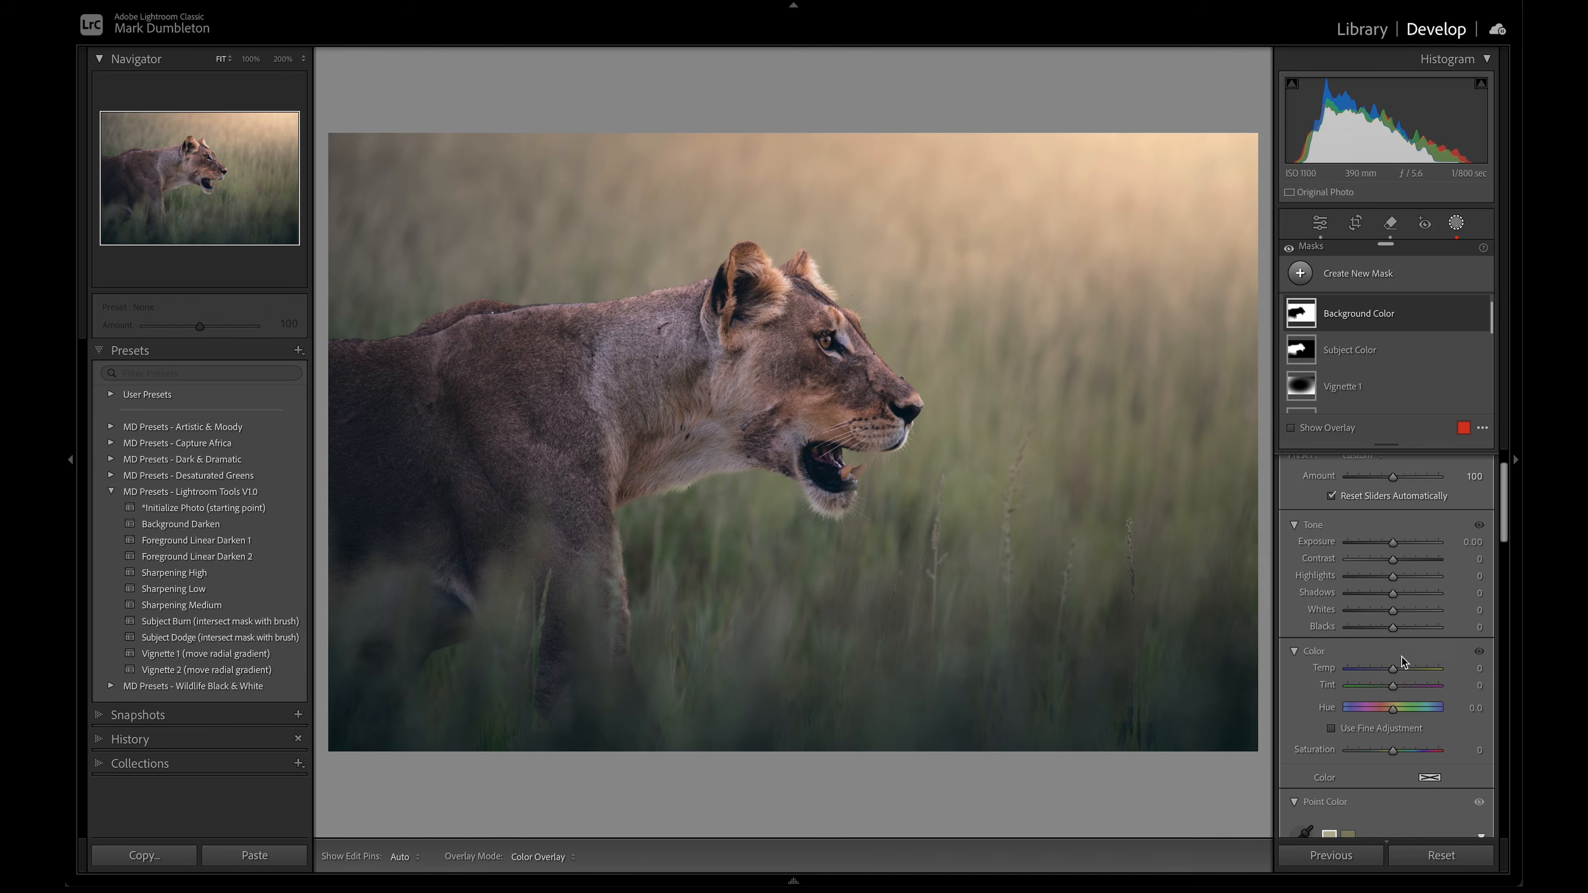
{"action": "left_click_drag", "start_coordinate": [1392, 664], "coordinate": [1396, 669]}
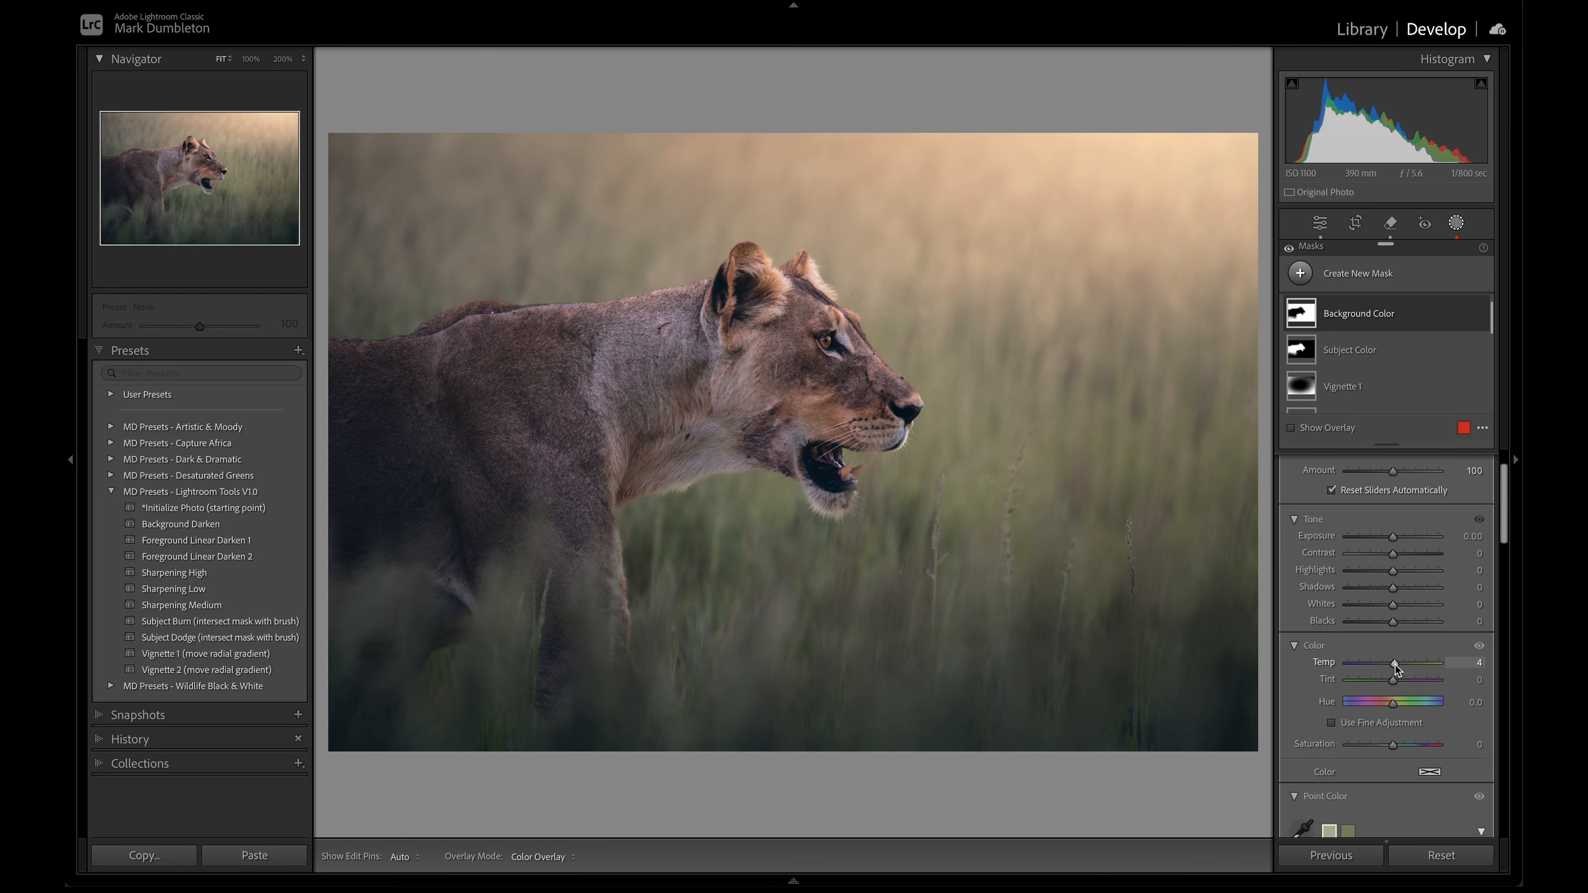
{"action": "left_click_drag", "start_coordinate": [1395, 665], "coordinate": [1396, 667]}
Sample the lioness's shoulder fur as a second point color in the Subject Color mask, try a lower Sat. Shift, reset it, and leave masking.
{"action": "left_click", "coordinate": [1373, 350]}
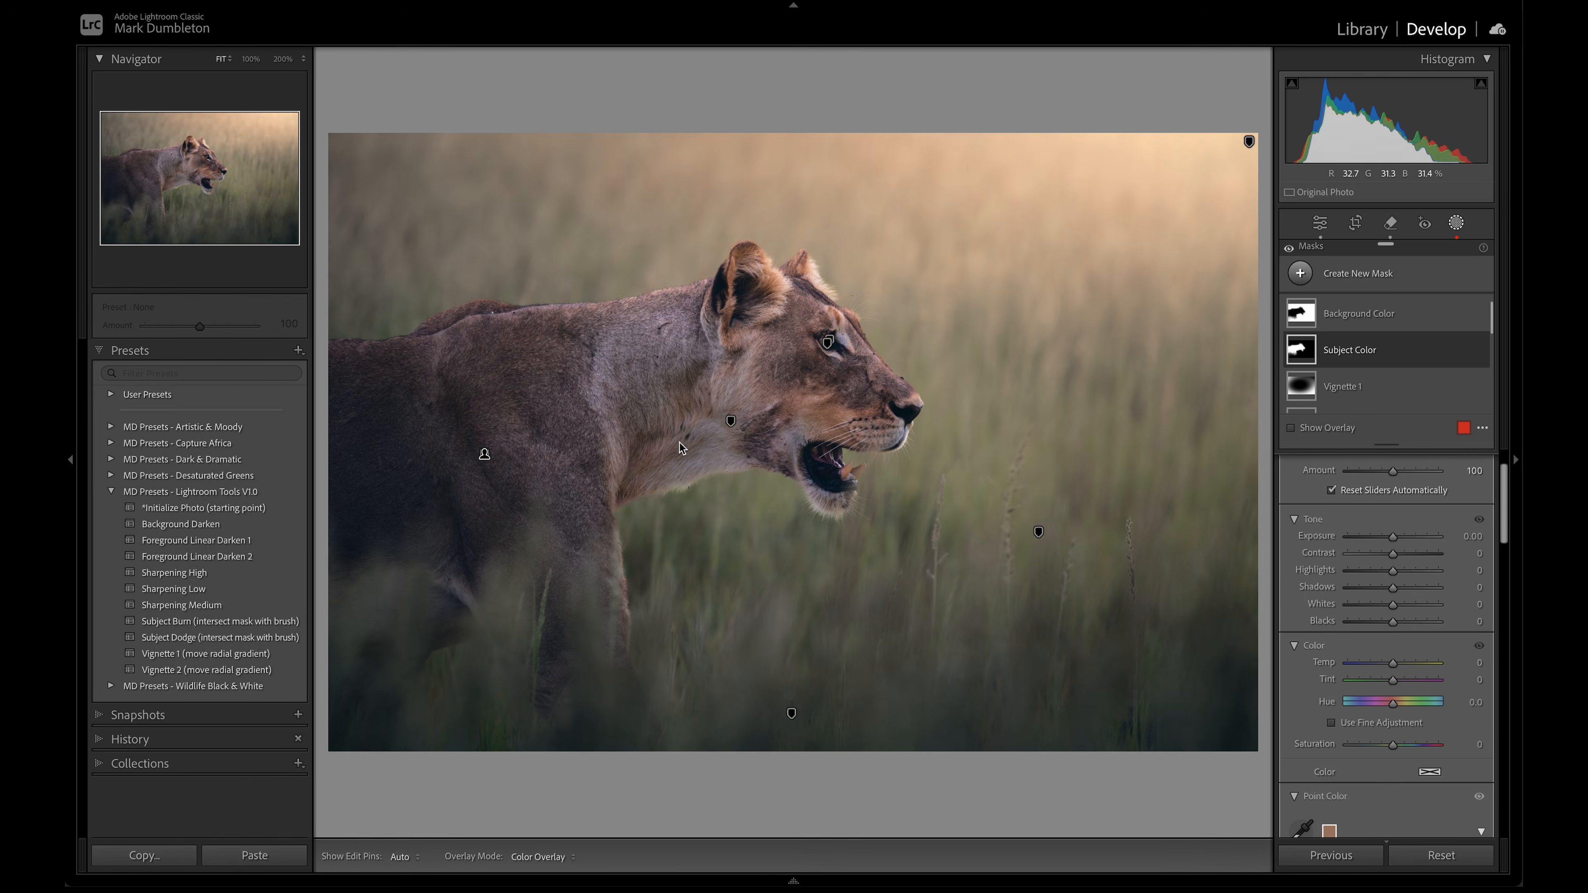
{"action": "scroll", "coordinate": [1372, 666], "scroll_direction": "down", "scroll_amount": 3}
{"action": "scroll", "coordinate": [1372, 667], "scroll_direction": "down", "scroll_amount": 1}
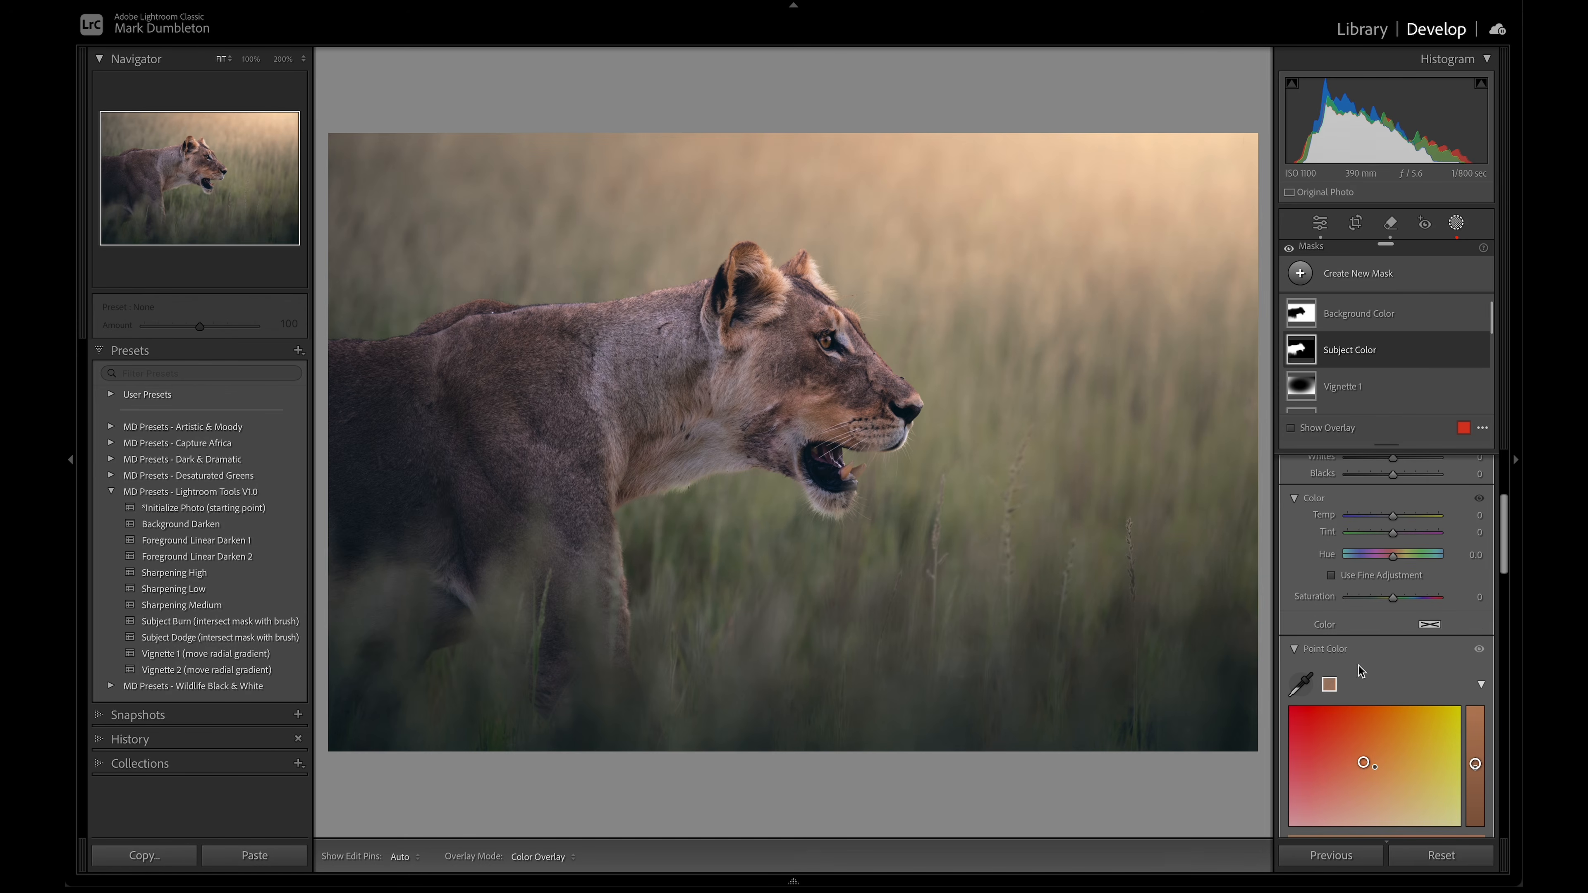
{"action": "left_click", "coordinate": [1300, 684]}
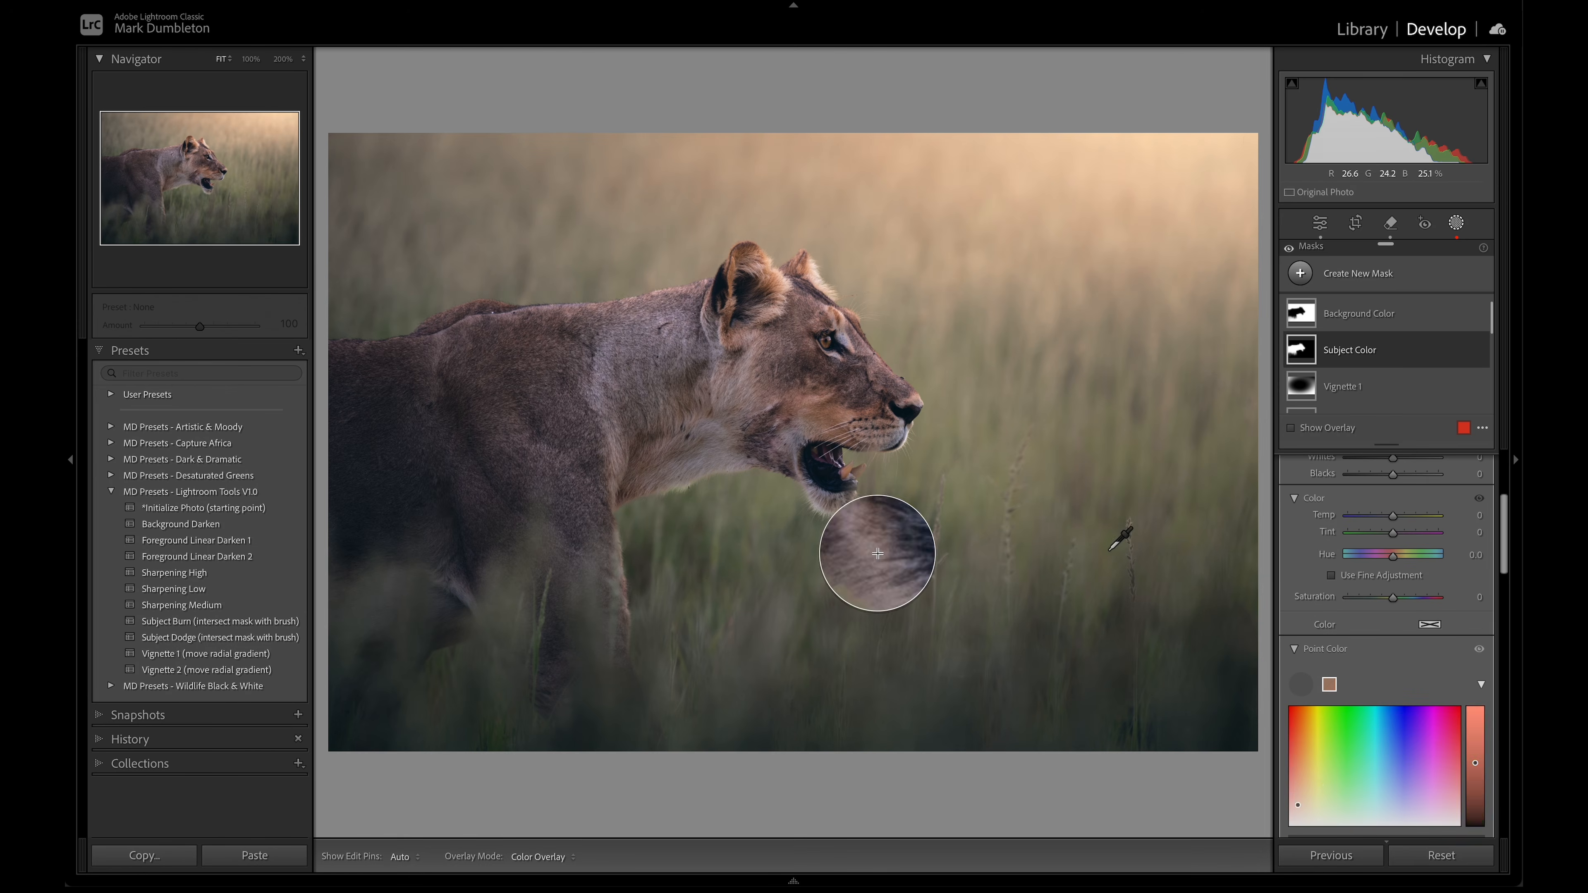
{"action": "left_click", "coordinate": [606, 361]}
{"action": "scroll", "coordinate": [1434, 635], "scroll_direction": "down", "scroll_amount": 3}
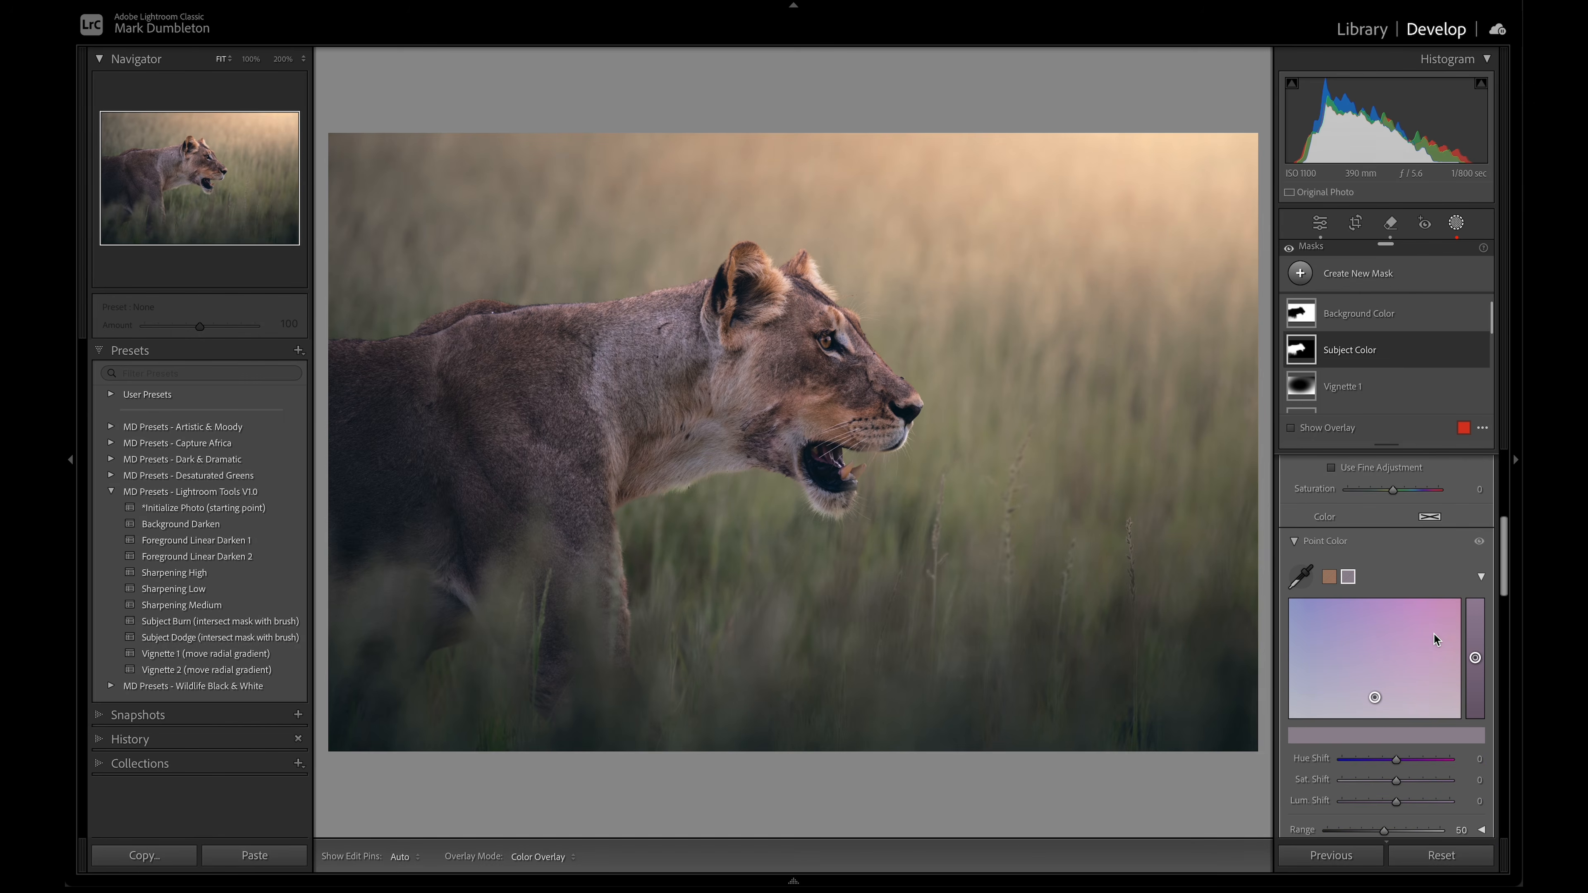
{"action": "mouse_move", "coordinate": [1397, 783]}
{"action": "left_mouse_down"}
{"action": "mouse_move", "coordinate": [1329, 784]}
{"action": "mouse_move", "coordinate": [1383, 784]}
{"action": "left_mouse_up"}
{"action": "double_click", "coordinate": [1382, 782]}
{"action": "left_click", "coordinate": [1296, 540]}
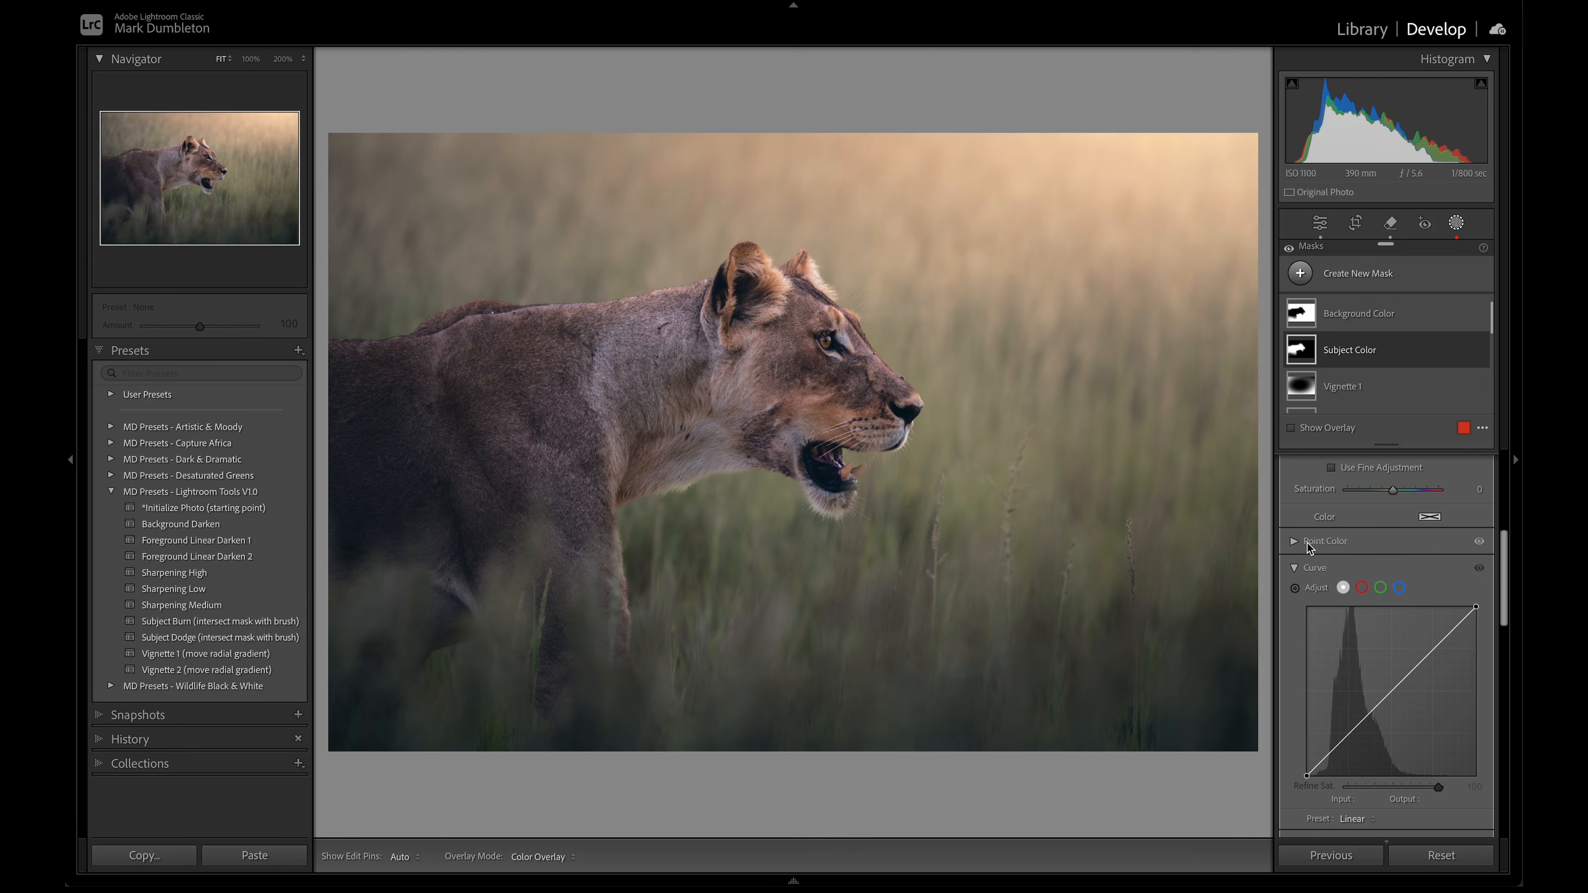
{"action": "left_click", "coordinate": [1456, 225]}
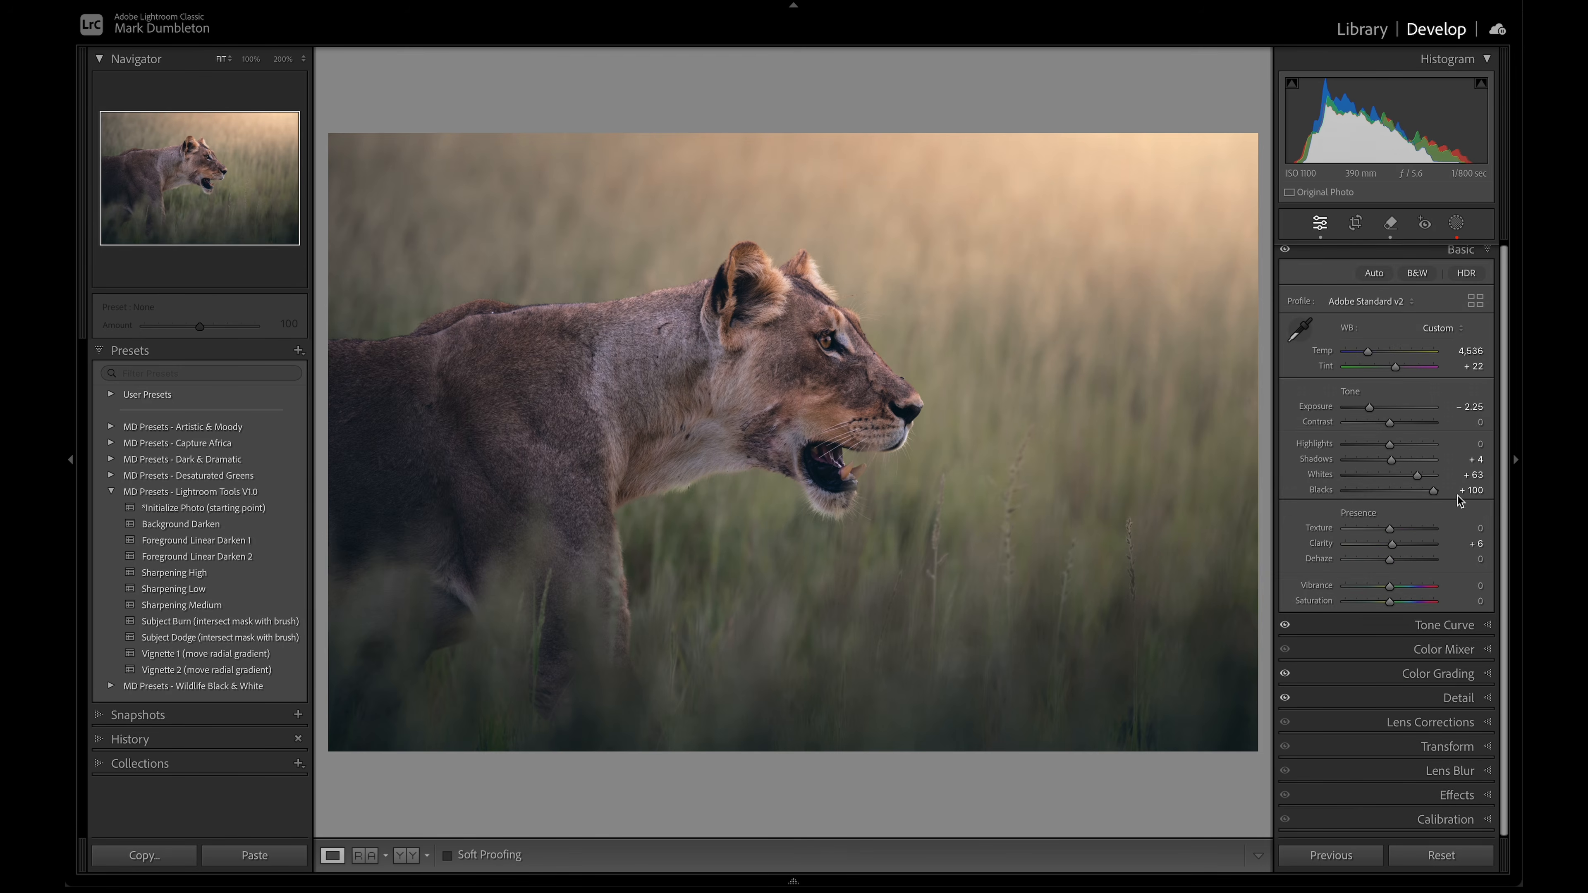
Reduce the Purple, Magenta and Red saturation of the whole photo in the HSL Color Mixer.
{"action": "left_click", "coordinate": [1445, 647]}
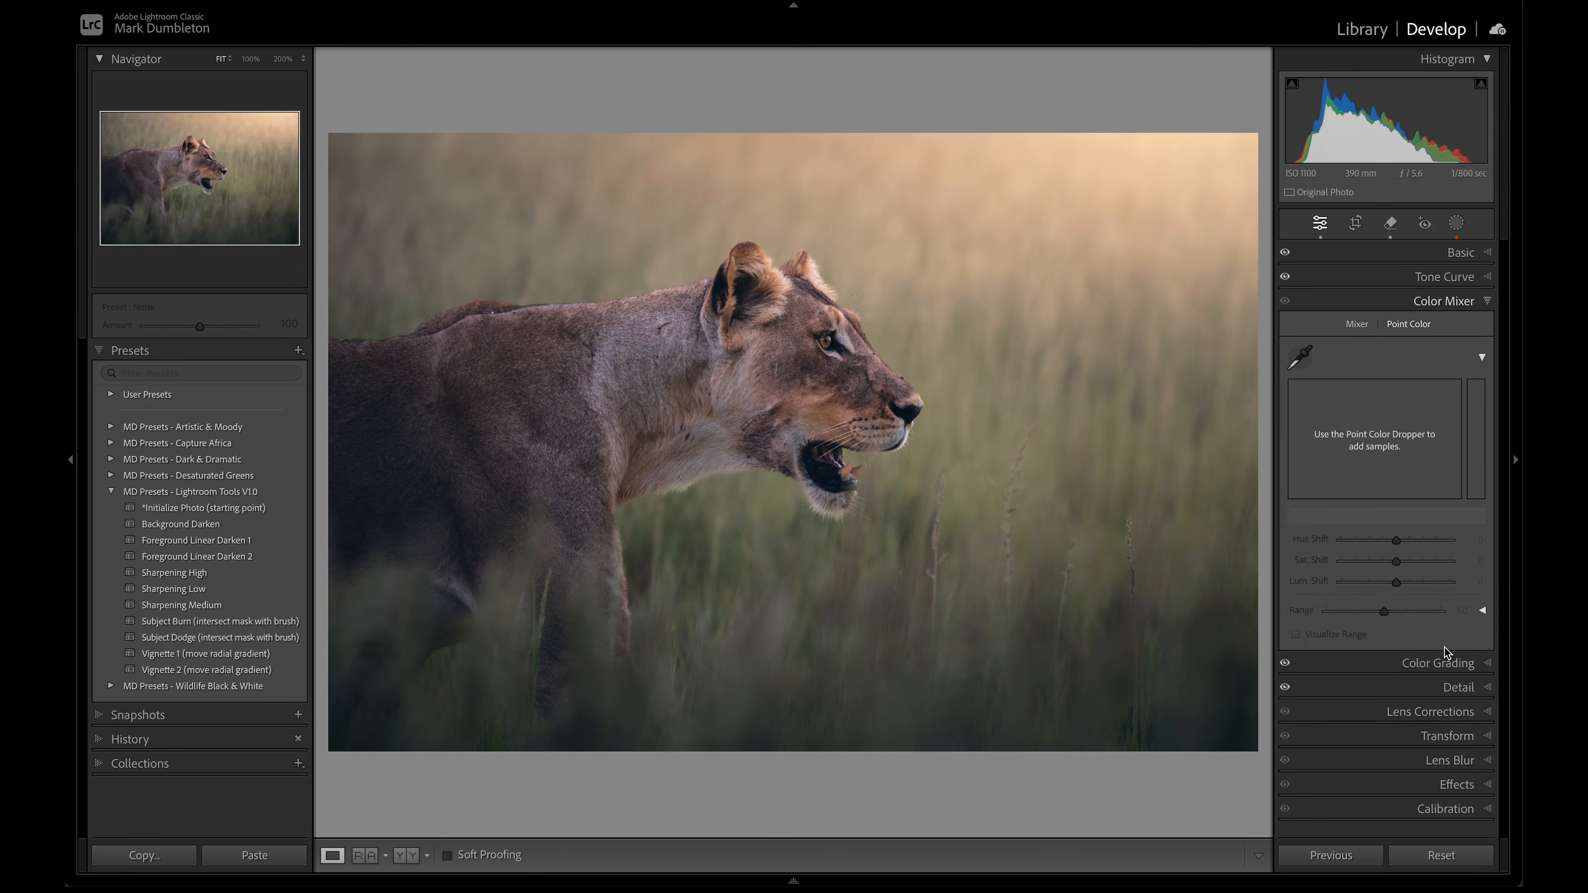
{"action": "left_click", "coordinate": [1357, 323]}
{"action": "left_click", "coordinate": [1289, 399]}
{"action": "left_click", "coordinate": [1359, 508]}
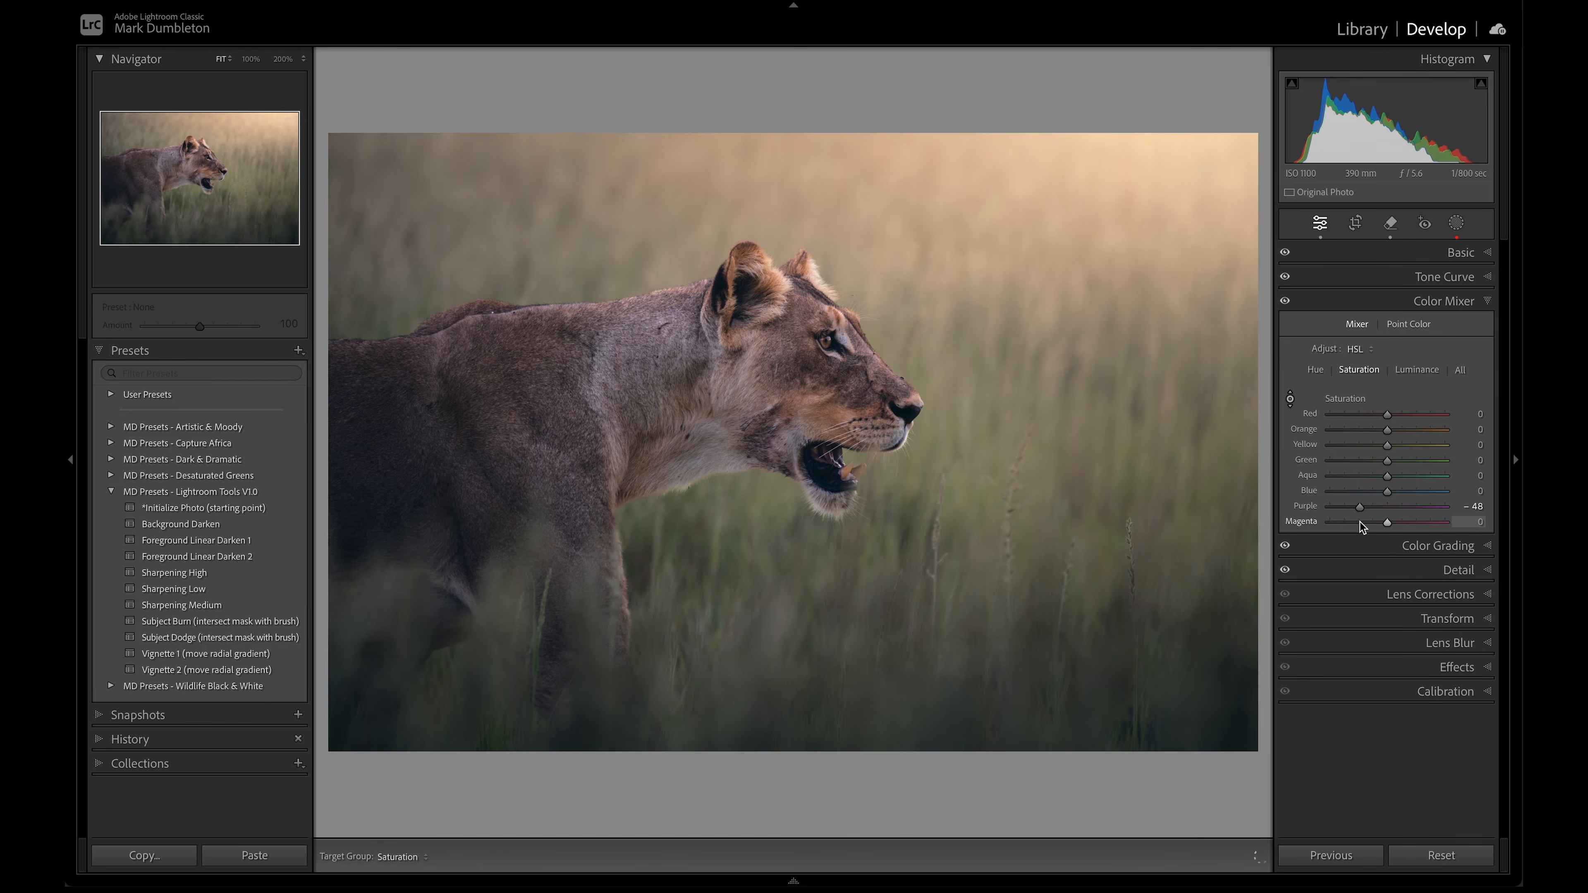
{"action": "left_click_drag", "start_coordinate": [1350, 509], "coordinate": [1349, 522]}
{"action": "left_click_drag", "start_coordinate": [1351, 505], "coordinate": [1367, 511]}
{"action": "left_click", "coordinate": [1366, 522]}
{"action": "left_click_drag", "start_coordinate": [1387, 414], "coordinate": [1313, 417]}
{"action": "mouse_move", "coordinate": [1371, 414]}
{"action": "left_mouse_down"}
{"action": "mouse_move", "coordinate": [1356, 412]}
{"action": "mouse_move", "coordinate": [1371, 413]}
{"action": "left_mouse_up"}
Strengthen the blue tint of the shadows in Color Grading, with shadow luminance at -41 and Balance at 62.
{"action": "left_click", "coordinate": [1449, 543]}
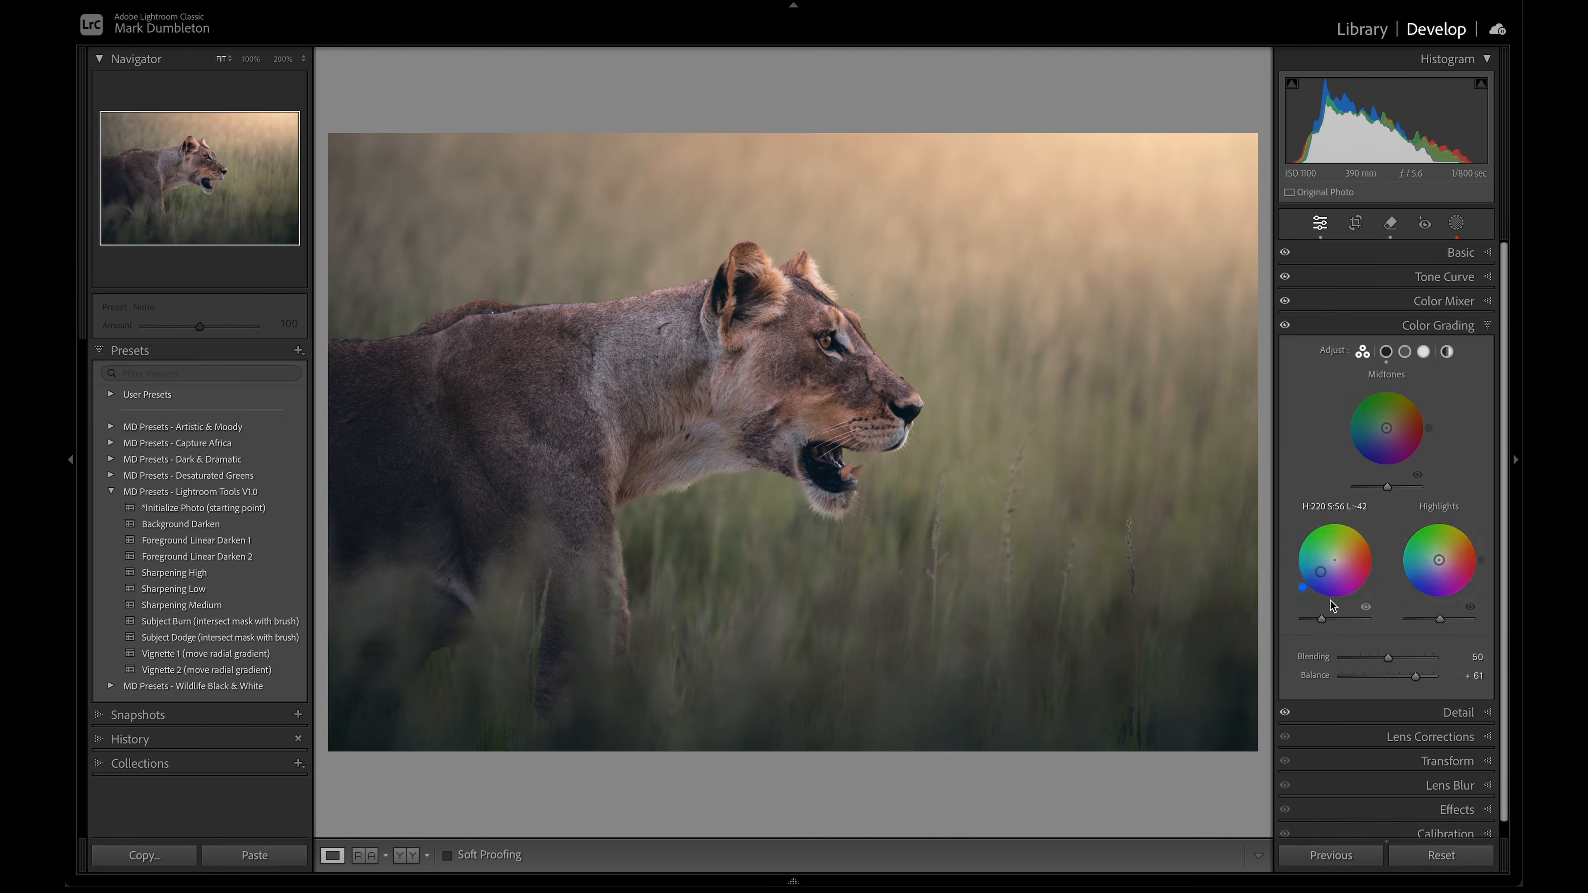
{"action": "left_click_drag", "start_coordinate": [1320, 572], "coordinate": [1323, 619]}
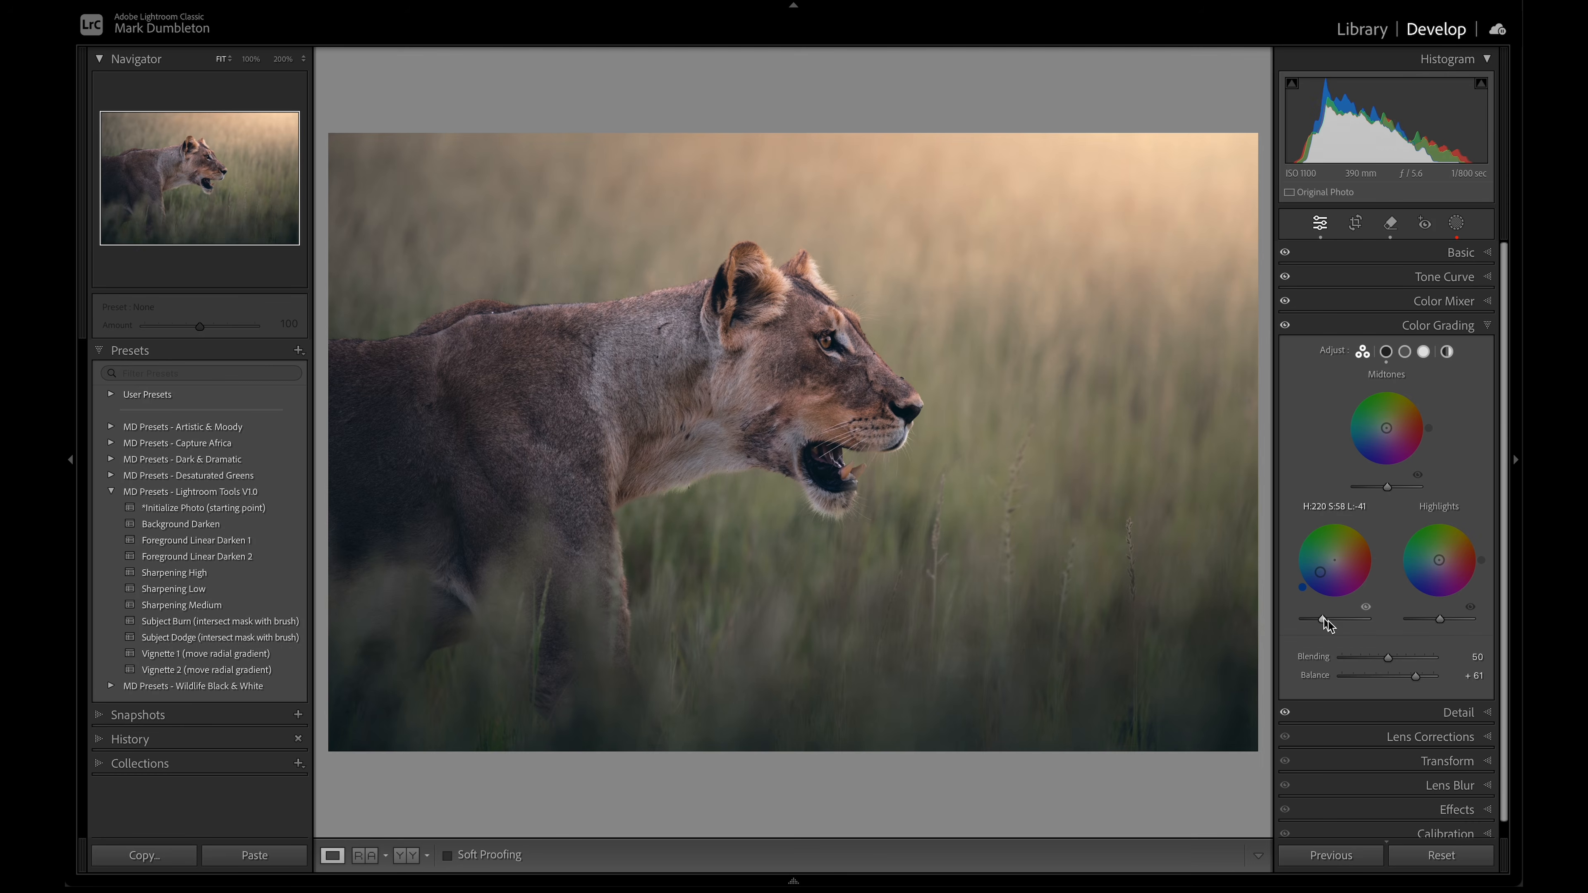
{"action": "left_click_drag", "start_coordinate": [1417, 678], "coordinate": [1417, 678]}
{"action": "left_click_drag", "start_coordinate": [1319, 571], "coordinate": [1317, 574]}
Set the global Tint to 18, Exposure to -2.10 and Whites to 64, checking for clipping and comparing with the original.
{"action": "left_click", "coordinate": [1449, 254]}
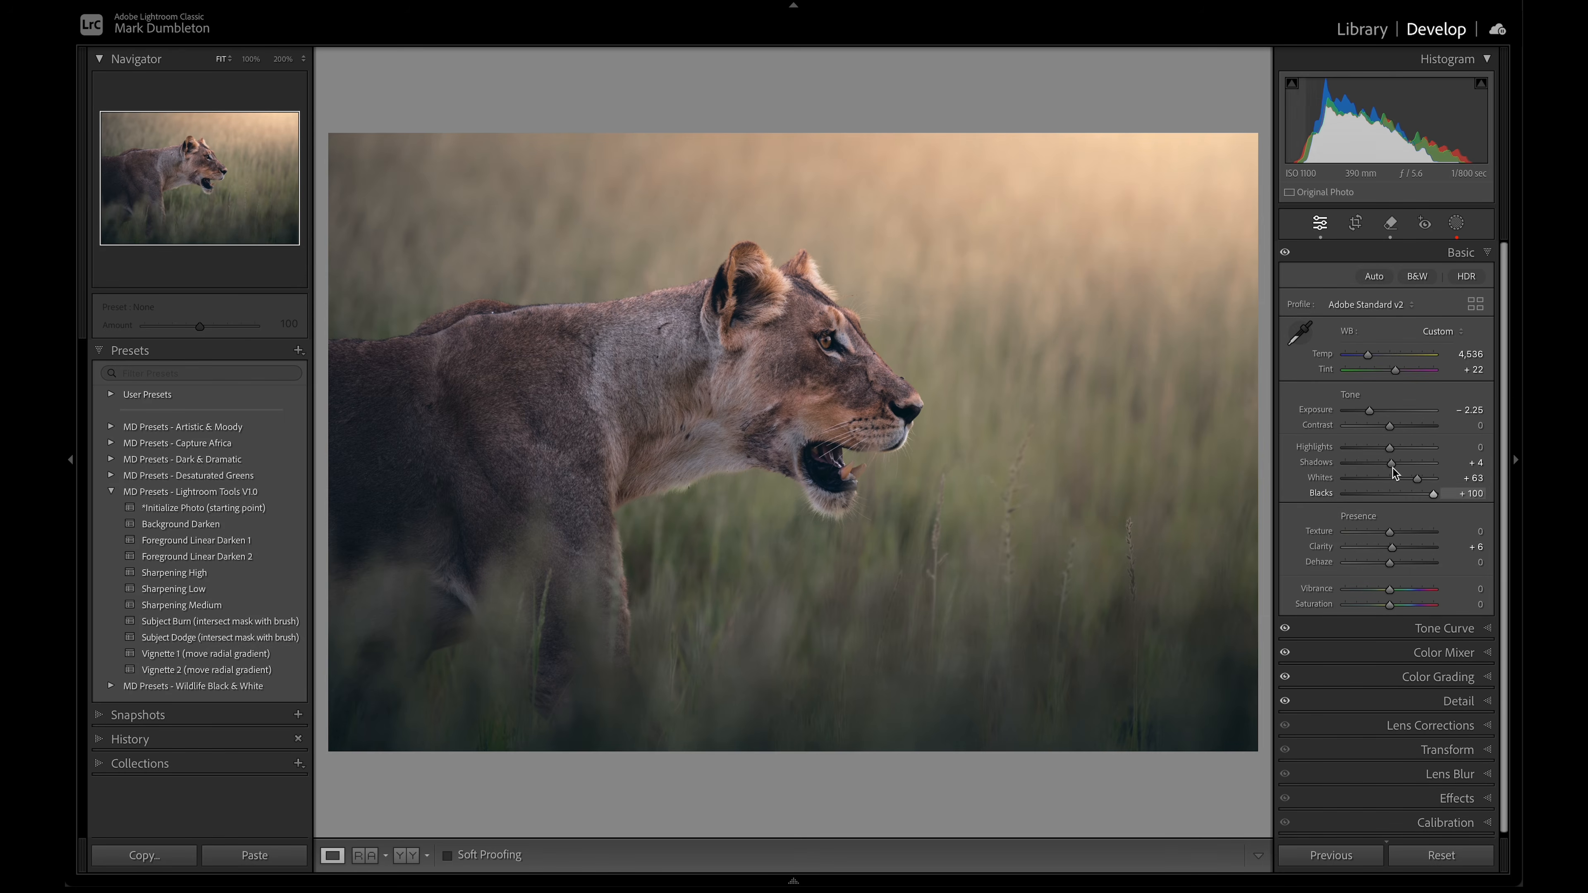
{"action": "left_click_drag", "start_coordinate": [1395, 372], "coordinate": [1394, 372]}
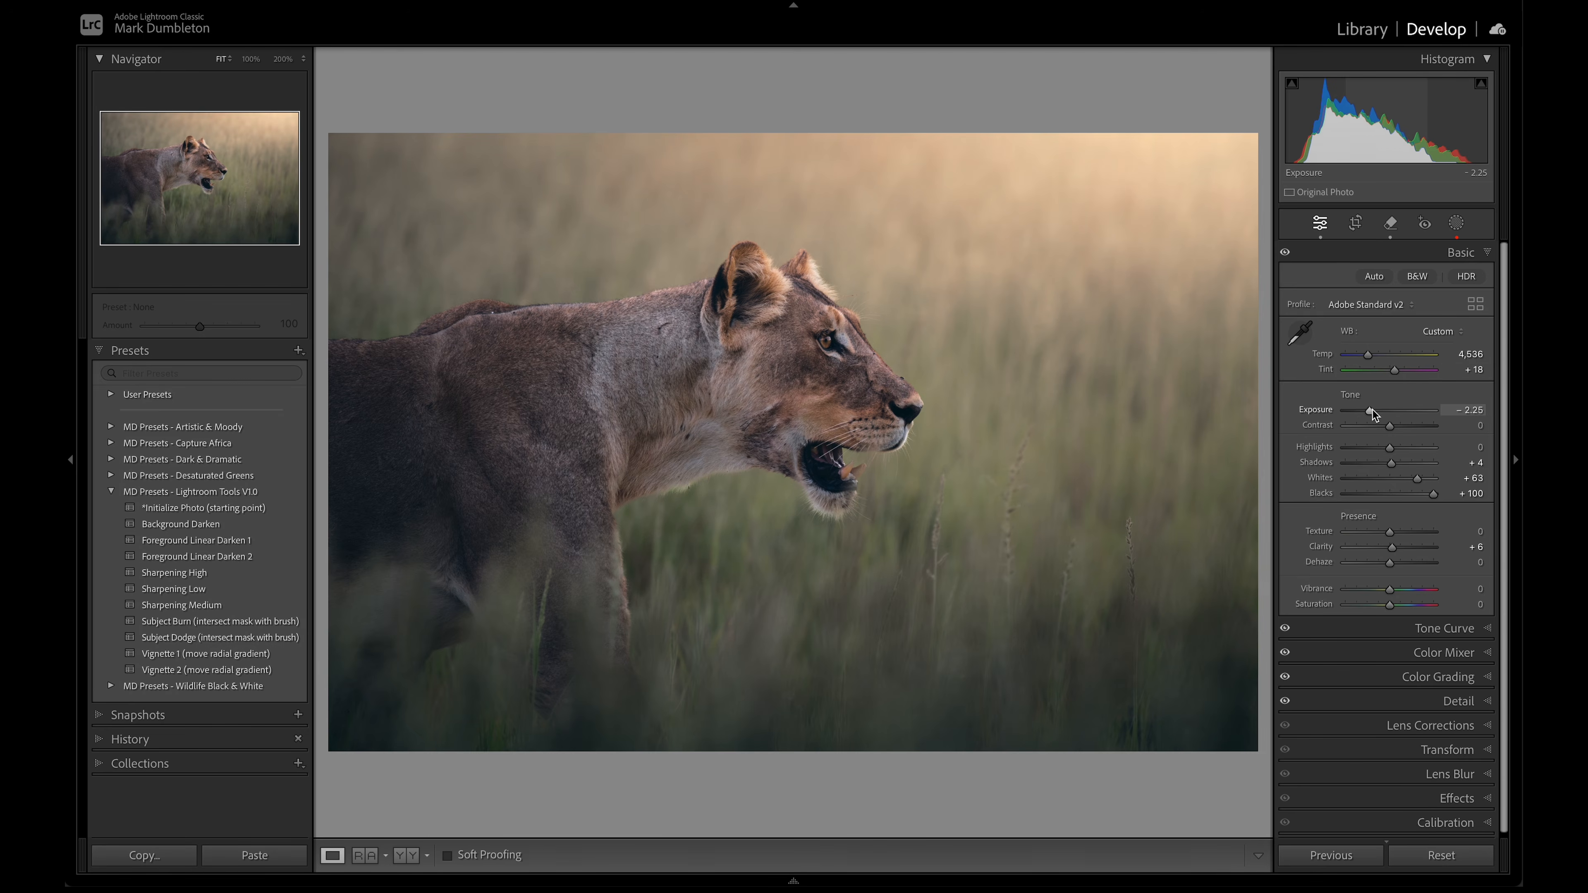
{"action": "left_click_drag", "start_coordinate": [1371, 409], "coordinate": [1374, 410]}
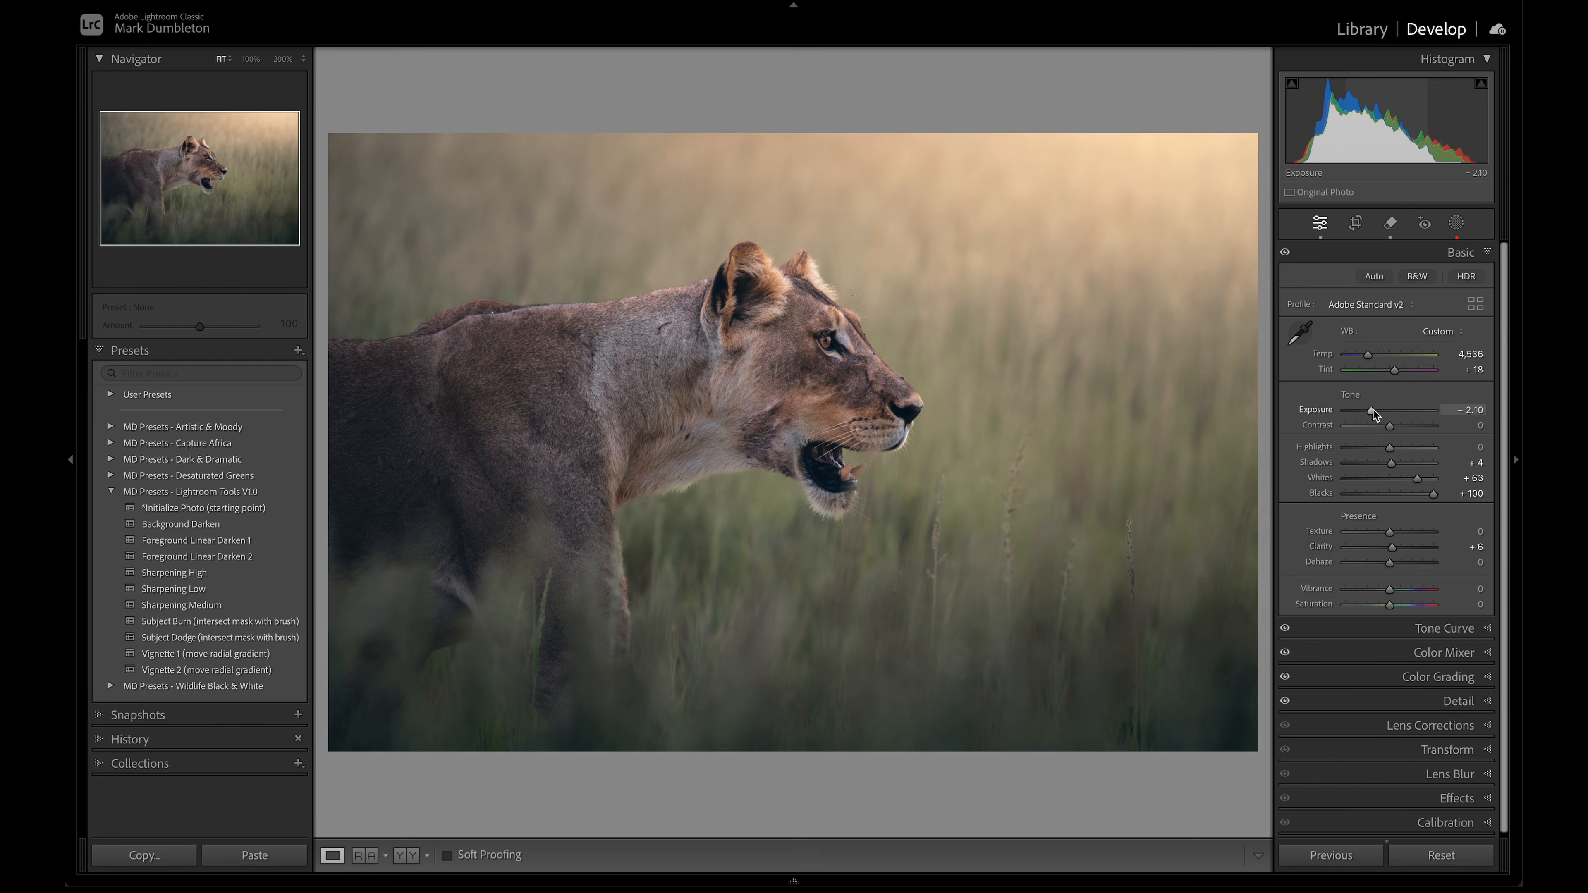
{"action": "left_click", "coordinate": [1415, 479], "text": "alt"}
{"action": "left_click_drag", "start_coordinate": [1415, 479], "coordinate": [1415, 480]}
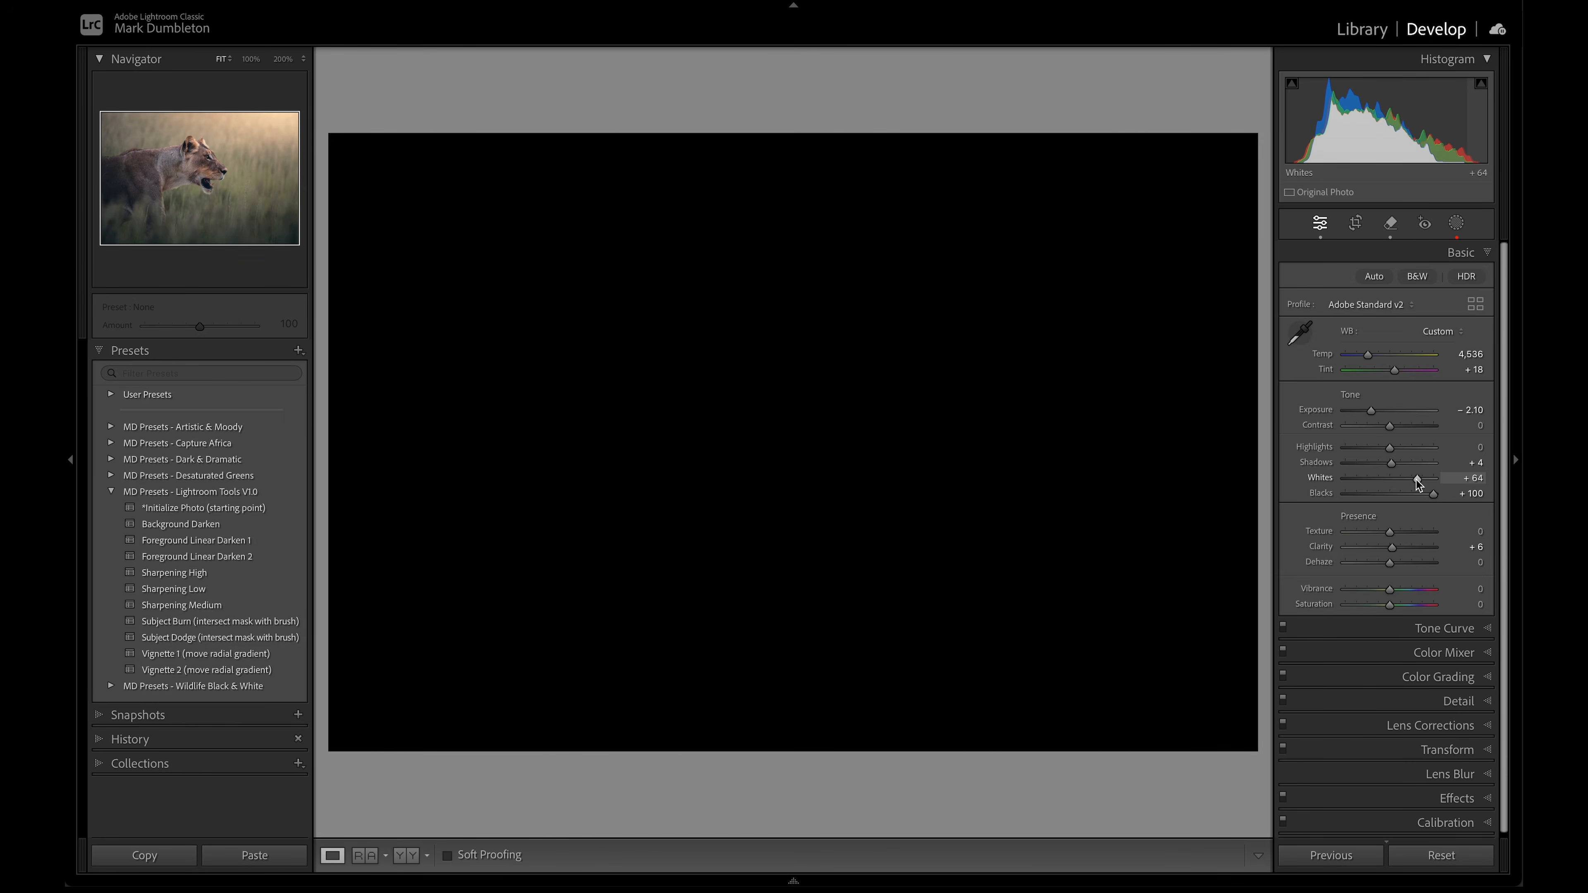
{"action": "key", "text": "backslash"}
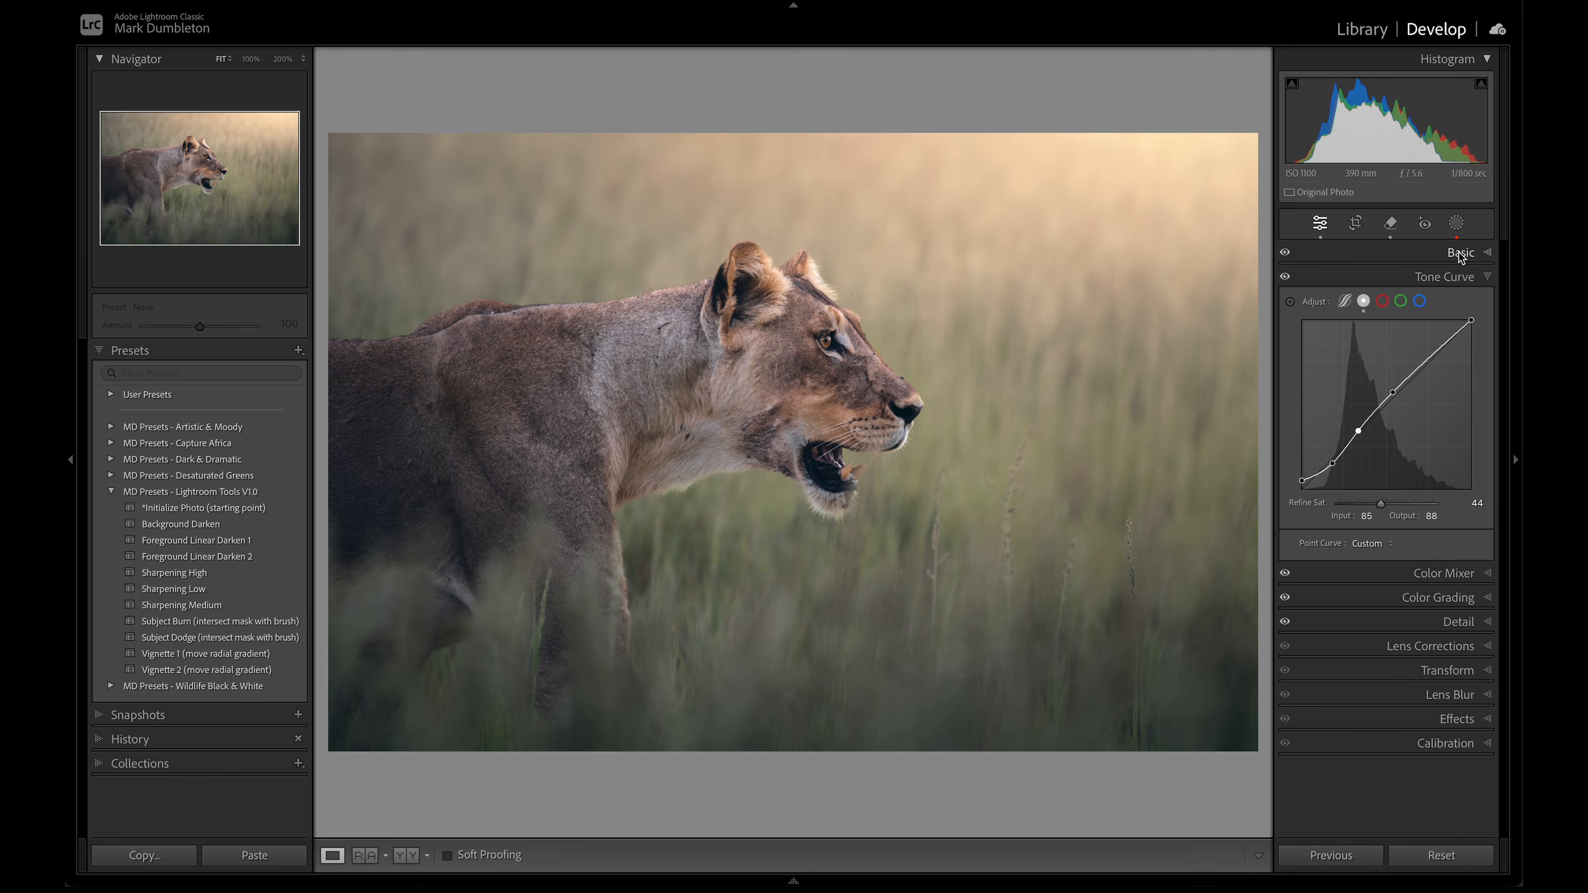
Add a radial gradient mask over the lioness's open mouth, set its Exposure to 0.49, and leave masking.
{"action": "left_click", "coordinate": [834, 454]}
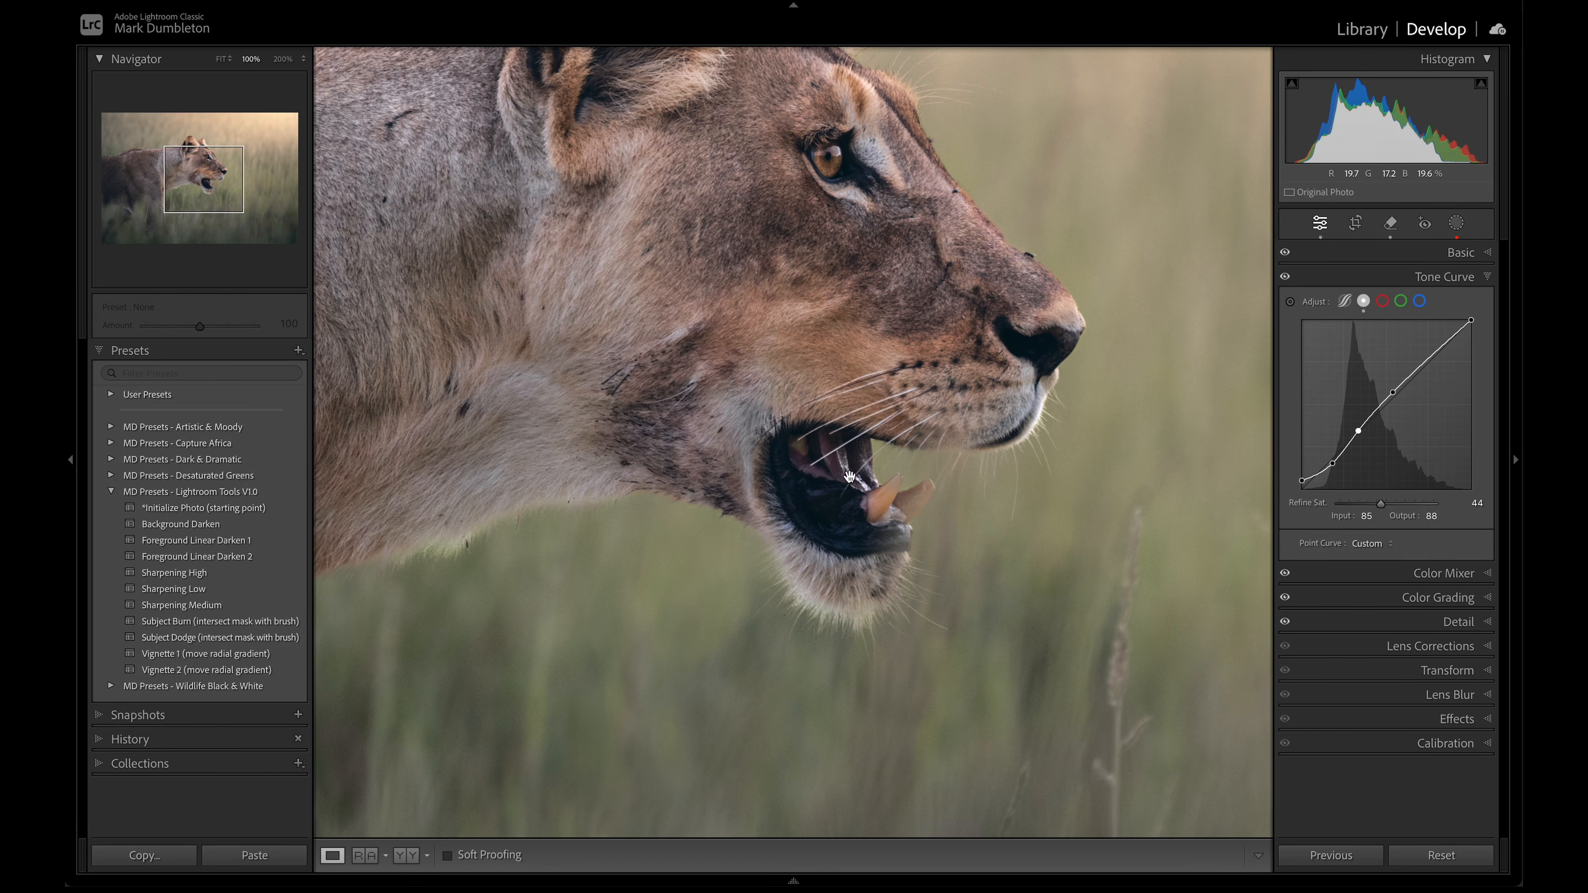
{"action": "left_click", "coordinate": [1456, 223]}
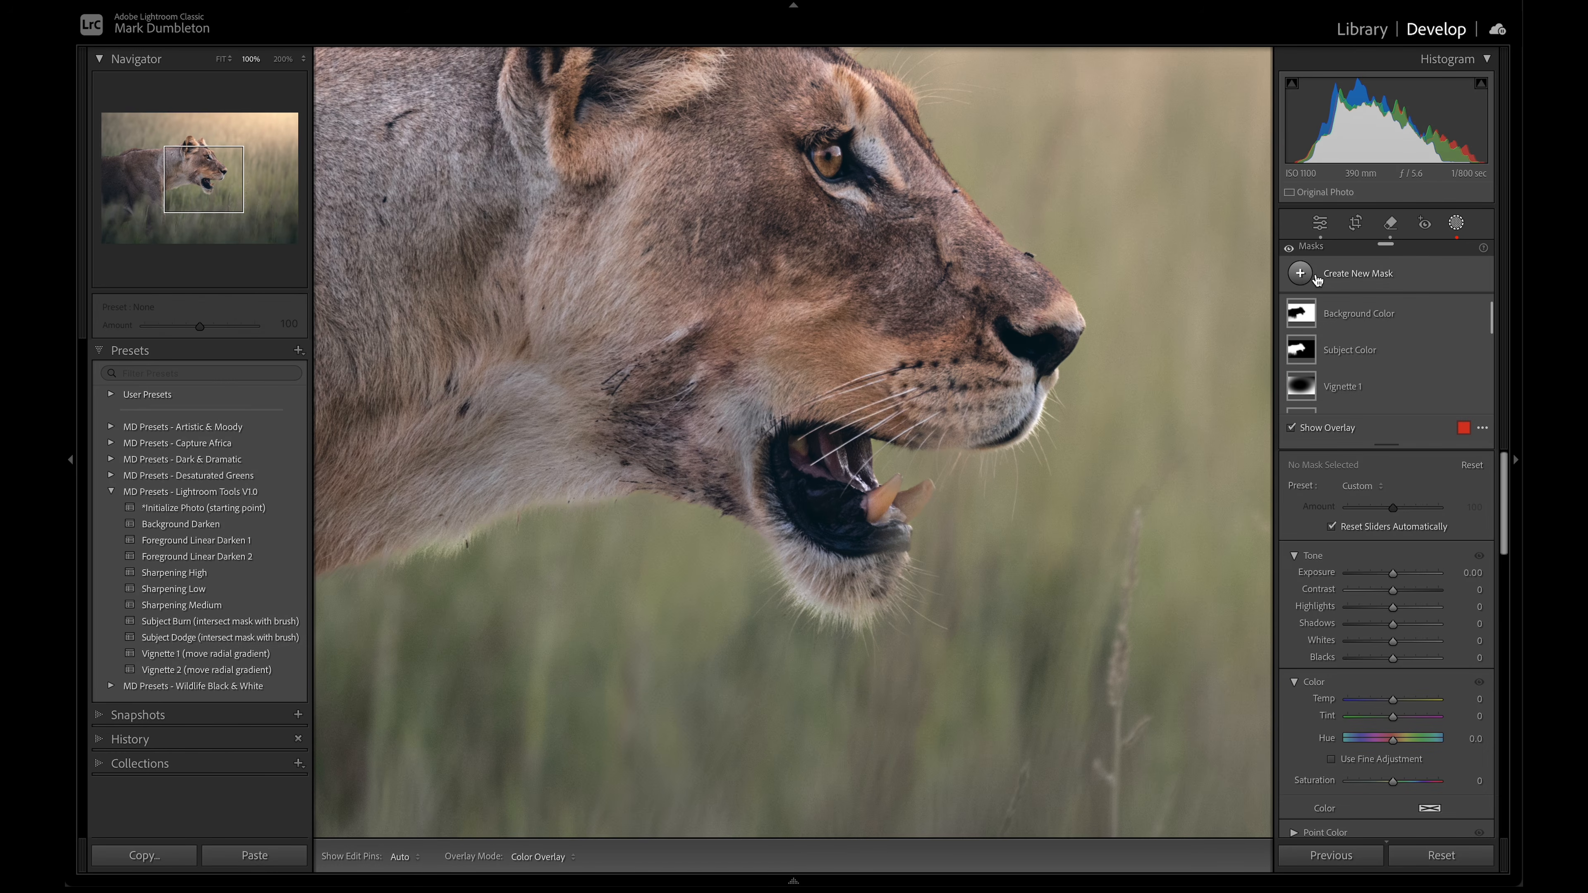
{"action": "left_click", "coordinate": [1317, 280]}
{"action": "left_click", "coordinate": [1347, 463]}
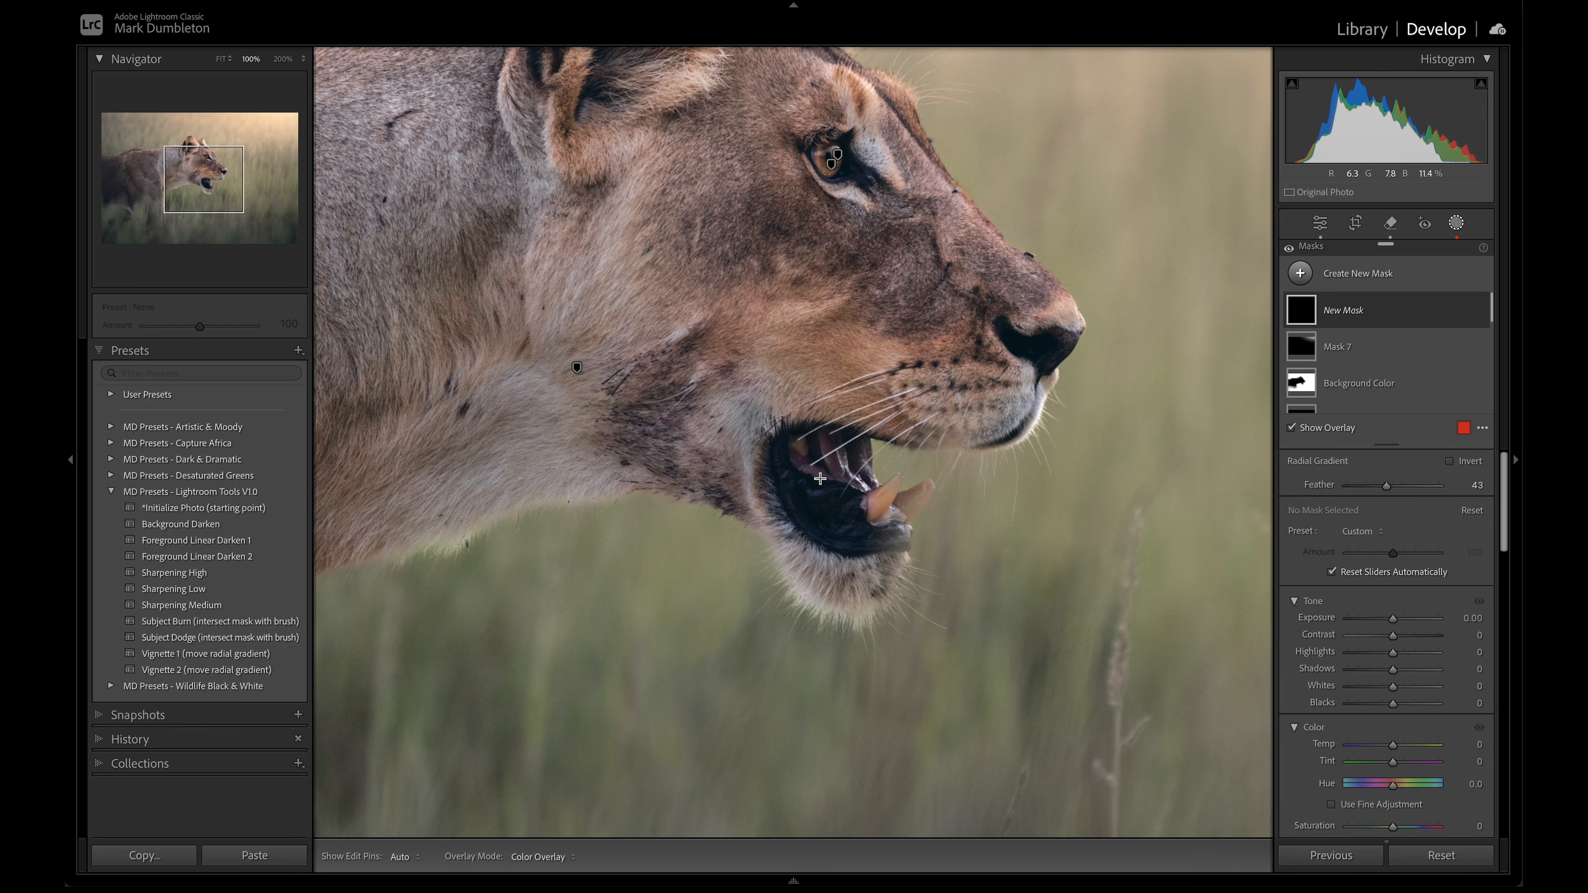
{"action": "left_click_drag", "start_coordinate": [819, 478], "coordinate": [898, 568]}
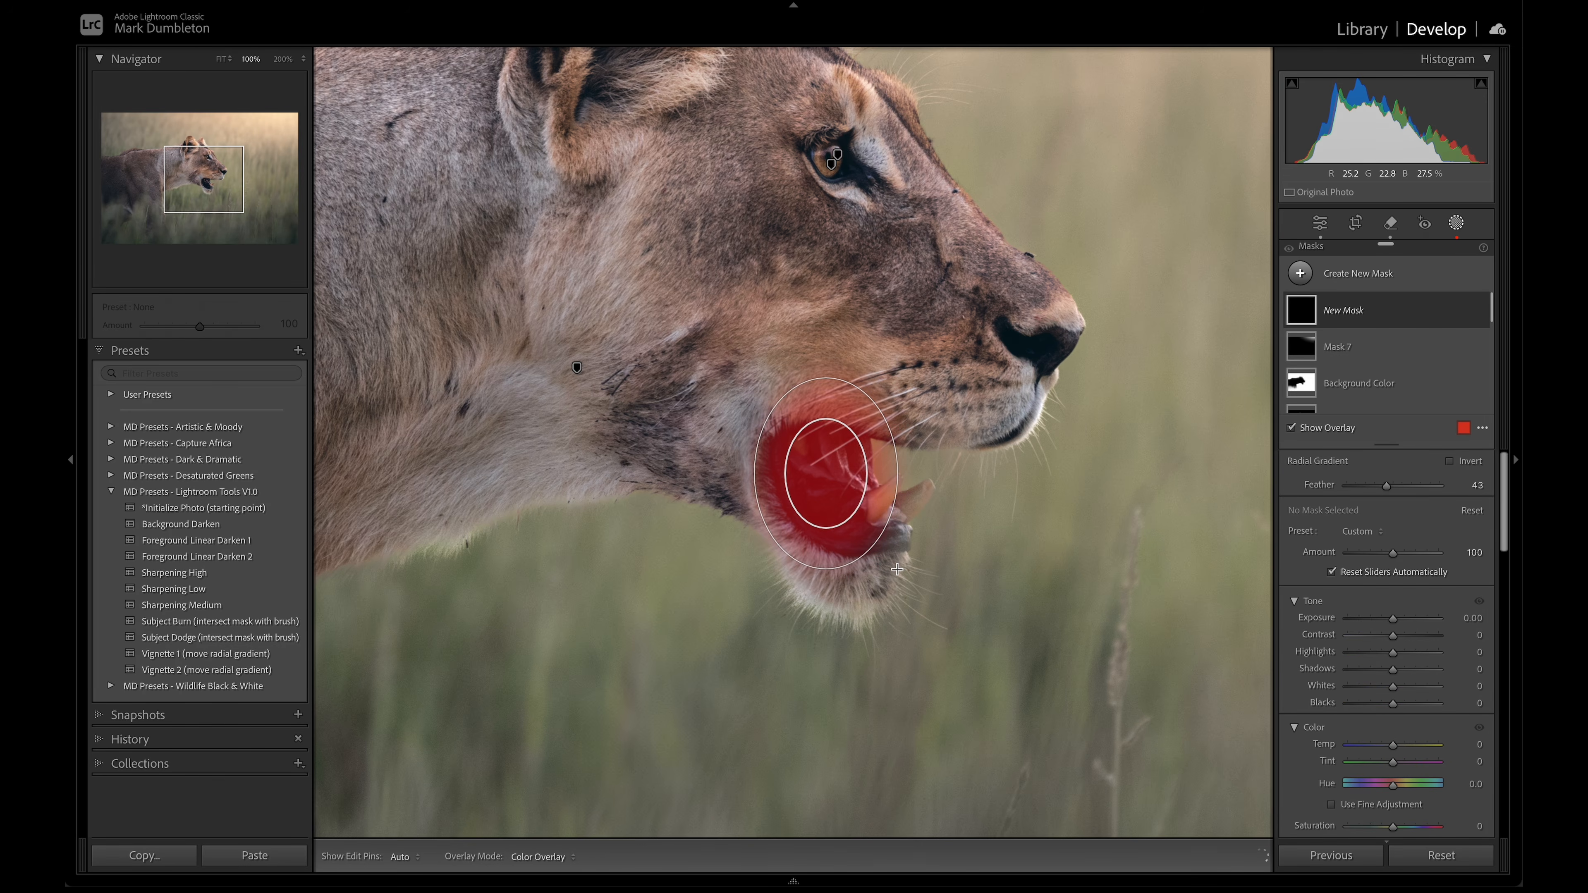
{"action": "left_click_drag", "start_coordinate": [1394, 621], "coordinate": [1399, 621]}
{"action": "key", "text": "z"}
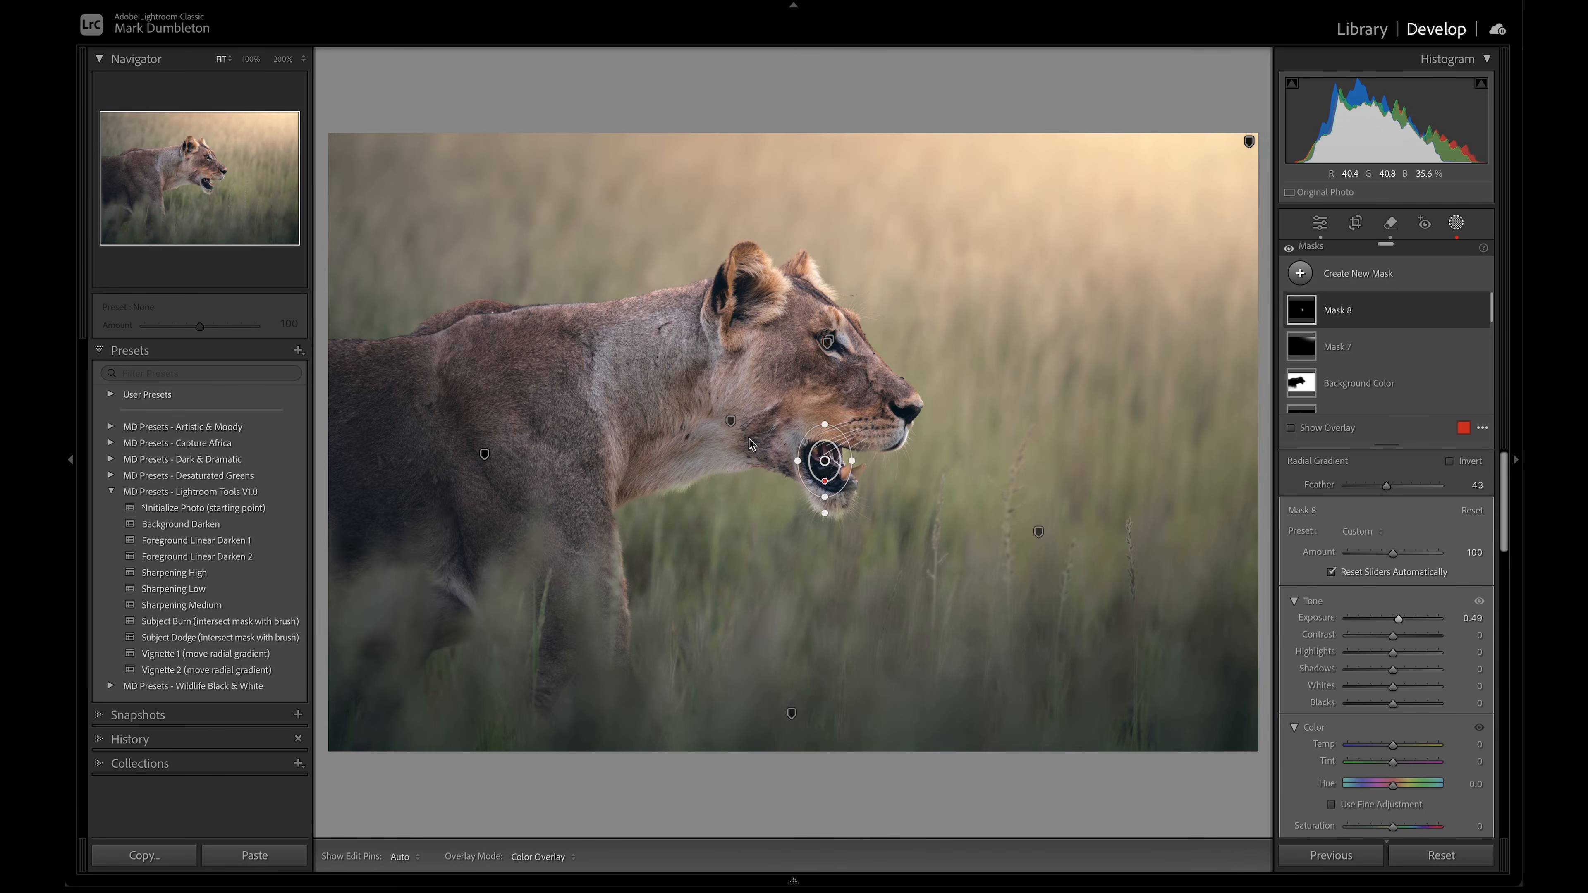
{"action": "left_click", "coordinate": [1458, 222]}
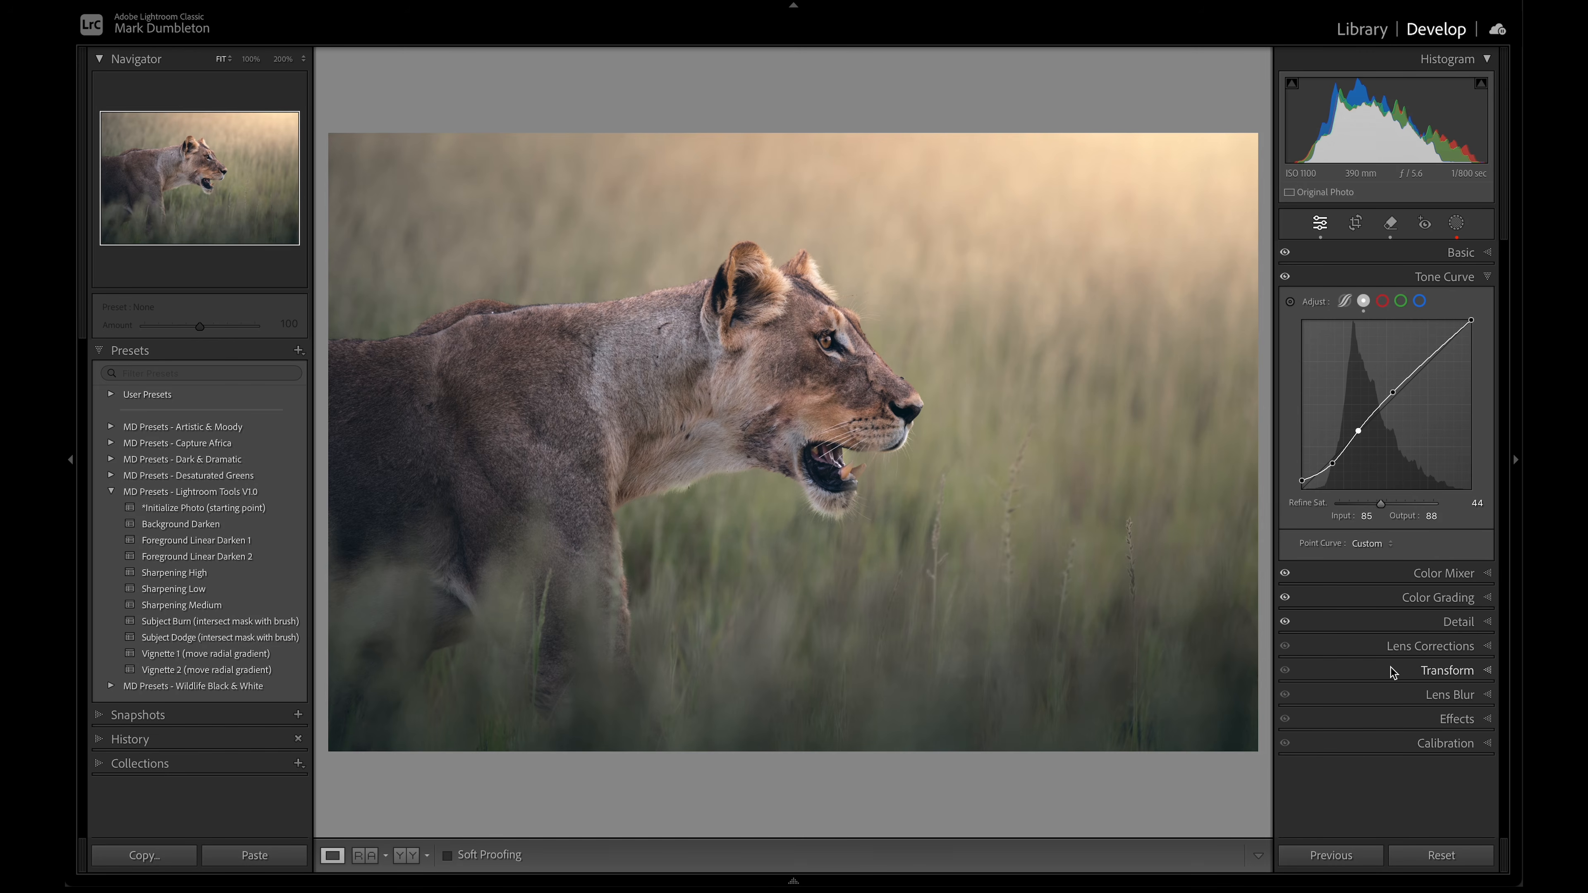
Set the global Vibrance to 11 and fine-tune the blue shadow tint and Balance in Color Grading.
{"action": "left_click", "coordinate": [1459, 252]}
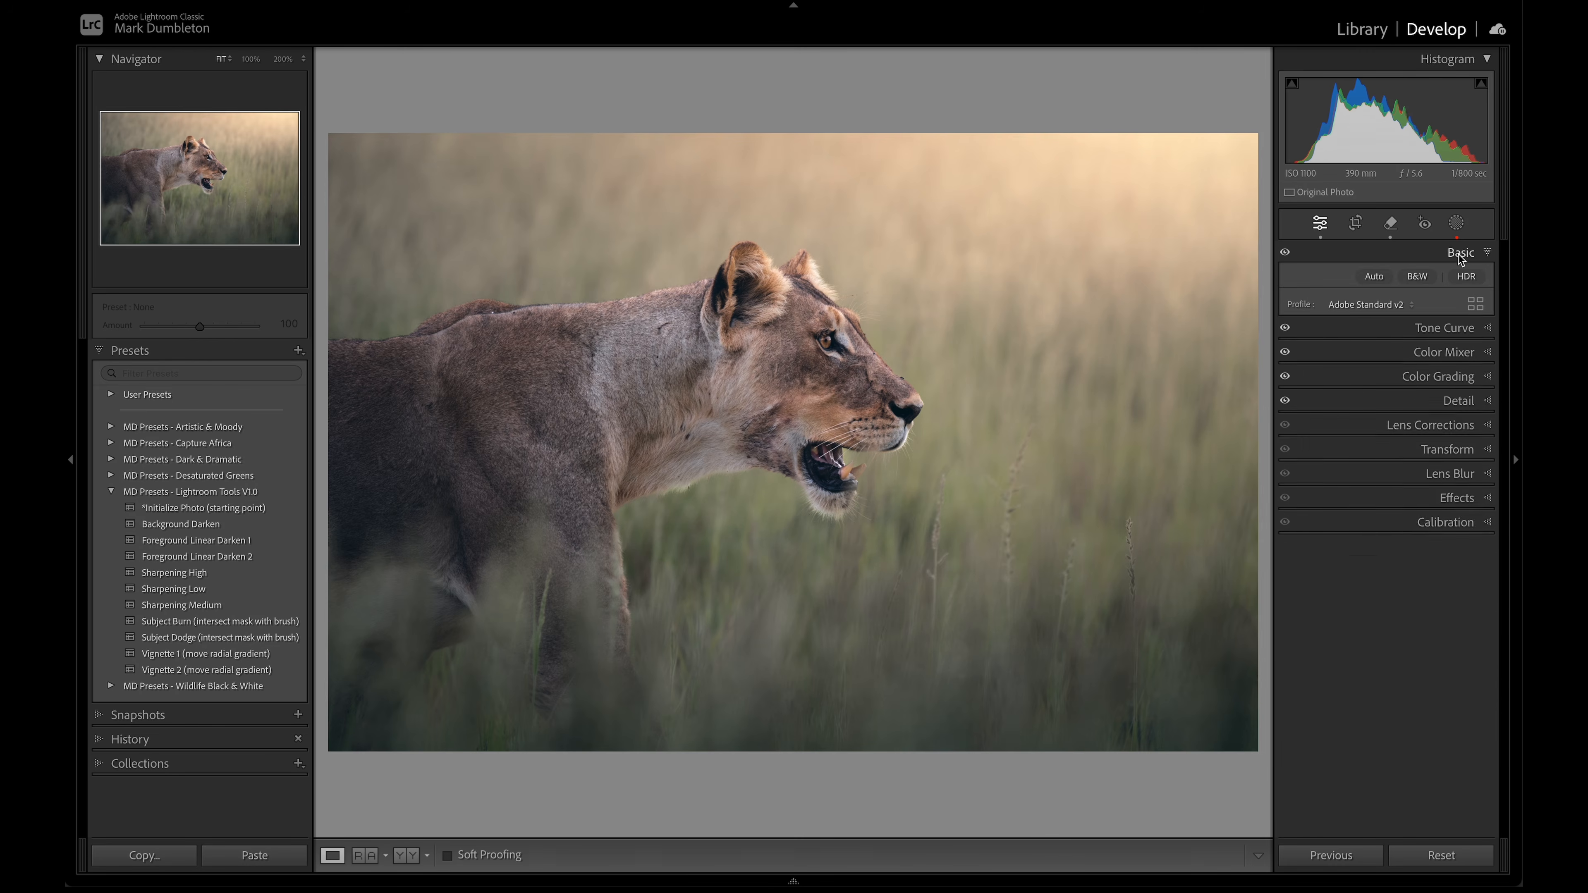
{"action": "mouse_move", "coordinate": [1390, 592]}
{"action": "left_mouse_down"}
{"action": "mouse_move", "coordinate": [1375, 591]}
{"action": "mouse_move", "coordinate": [1399, 597]}
{"action": "left_mouse_up"}
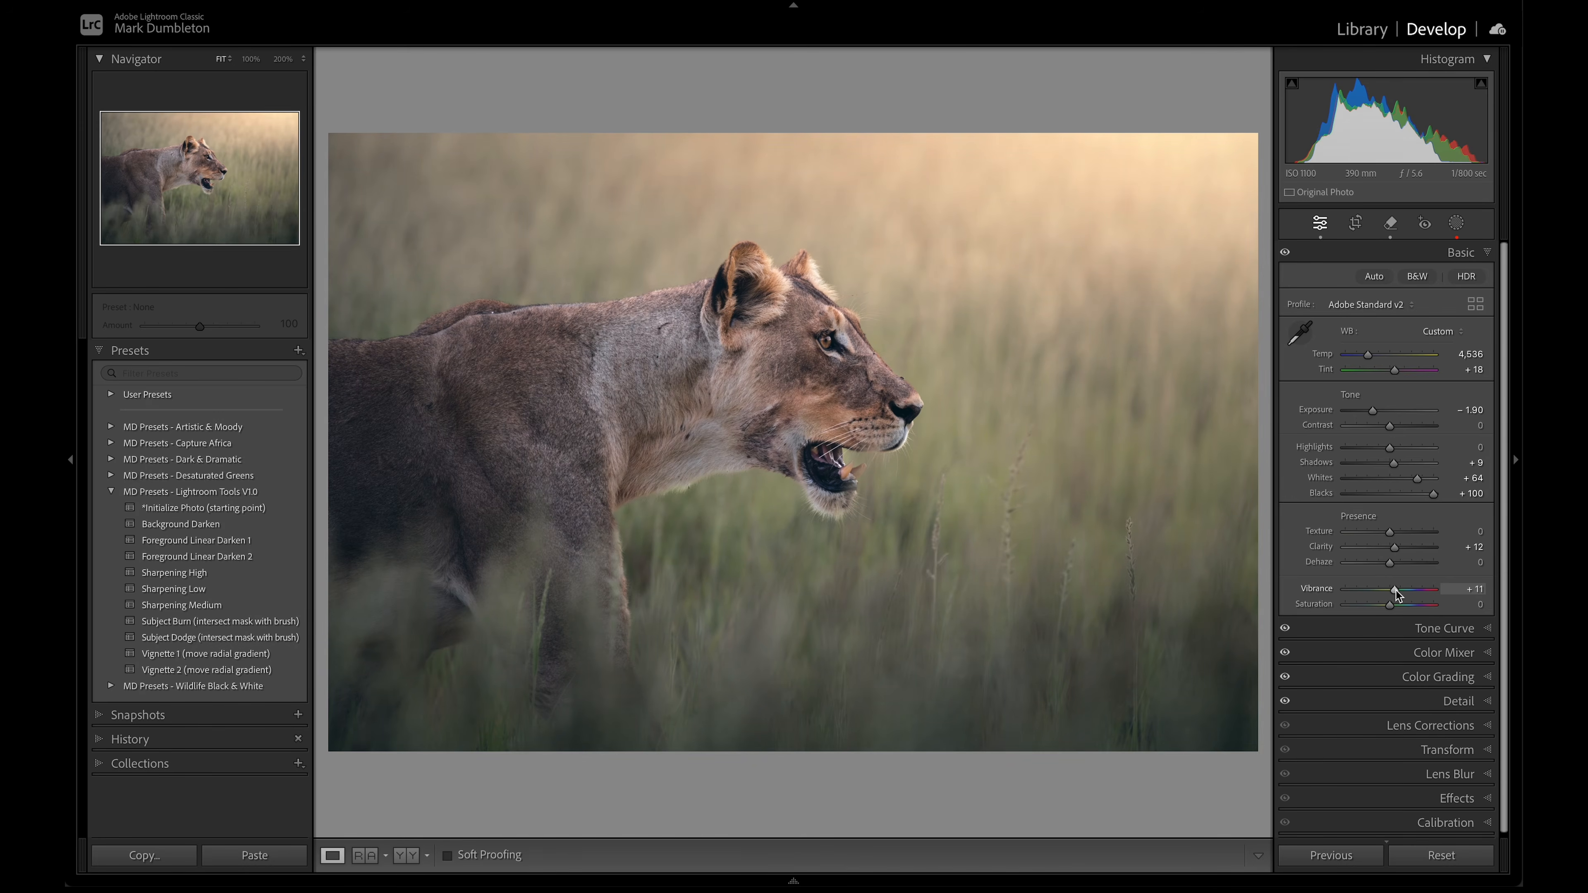
{"action": "left_click", "coordinate": [1437, 677]}
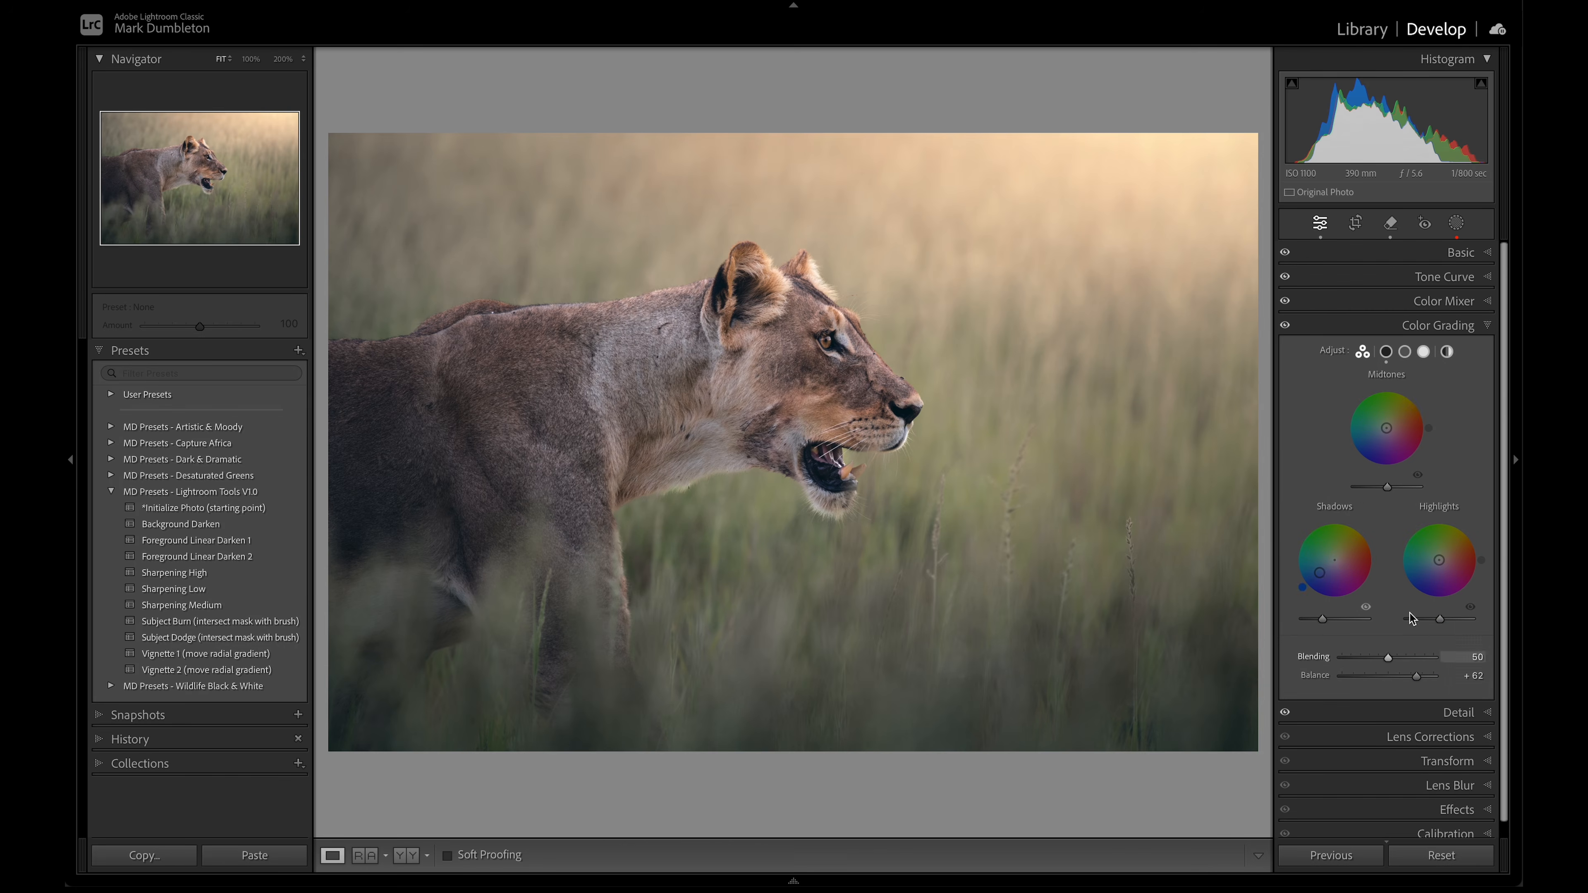
{"action": "left_click_drag", "start_coordinate": [1322, 581], "coordinate": [1318, 574]}
{"action": "left_click_drag", "start_coordinate": [1410, 677], "coordinate": [1414, 678]}
Compare the edited photo with the original using the Before view.
{"action": "left_click", "coordinate": [1459, 254]}
{"action": "key", "text": "backslash"}
{"action": "key", "text": "backslash"}
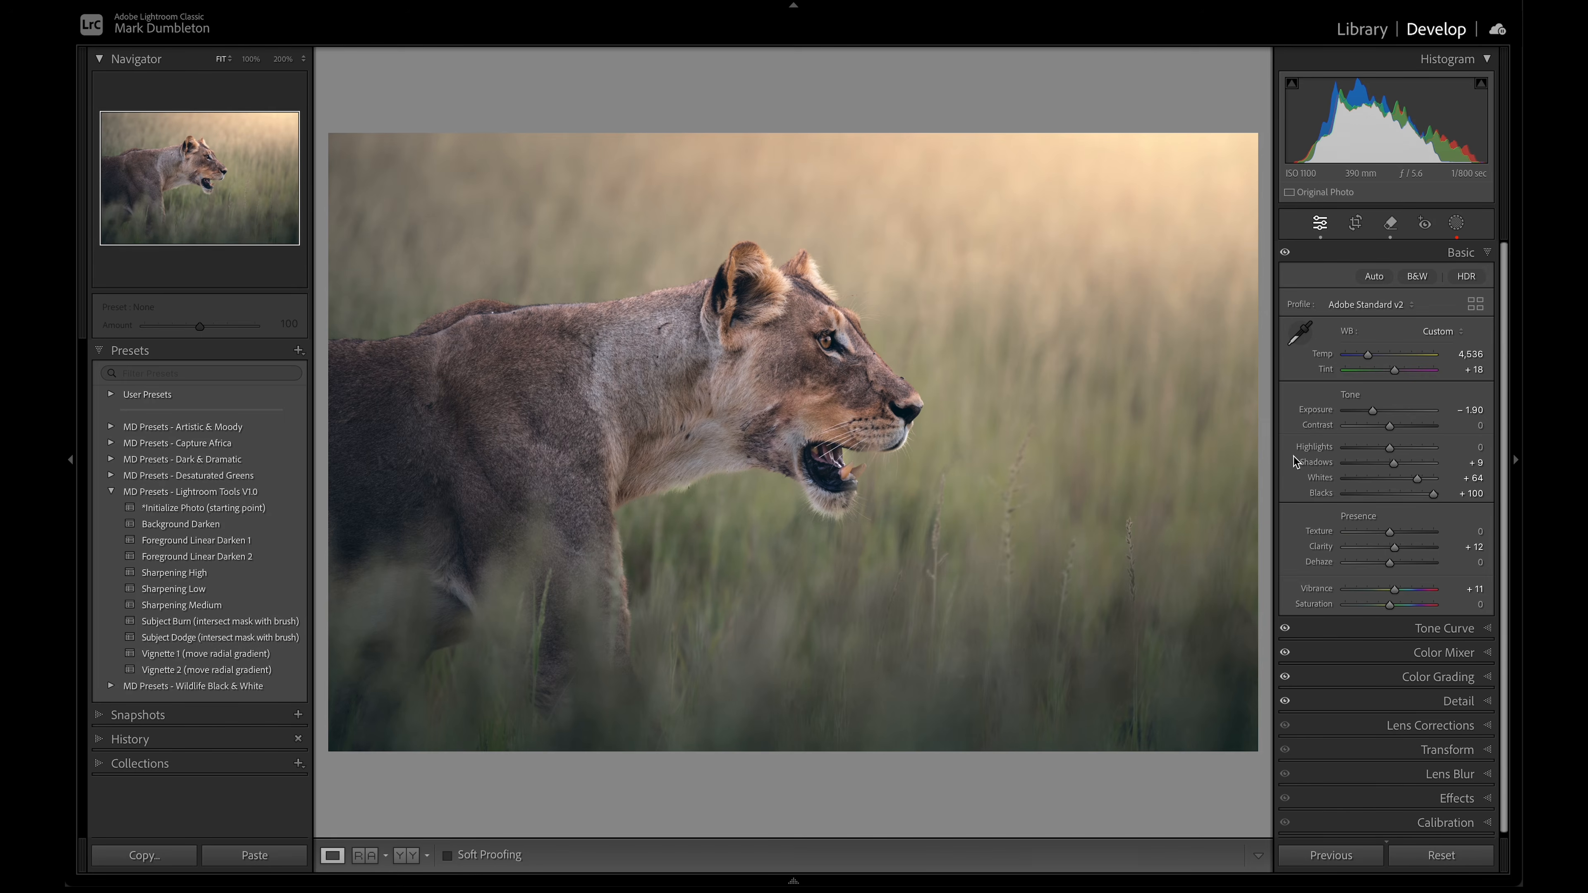
Inspect the lioness's face at 200%, try a higher Sharpening Amount, and reset it.
{"action": "left_click", "coordinate": [1451, 701]}
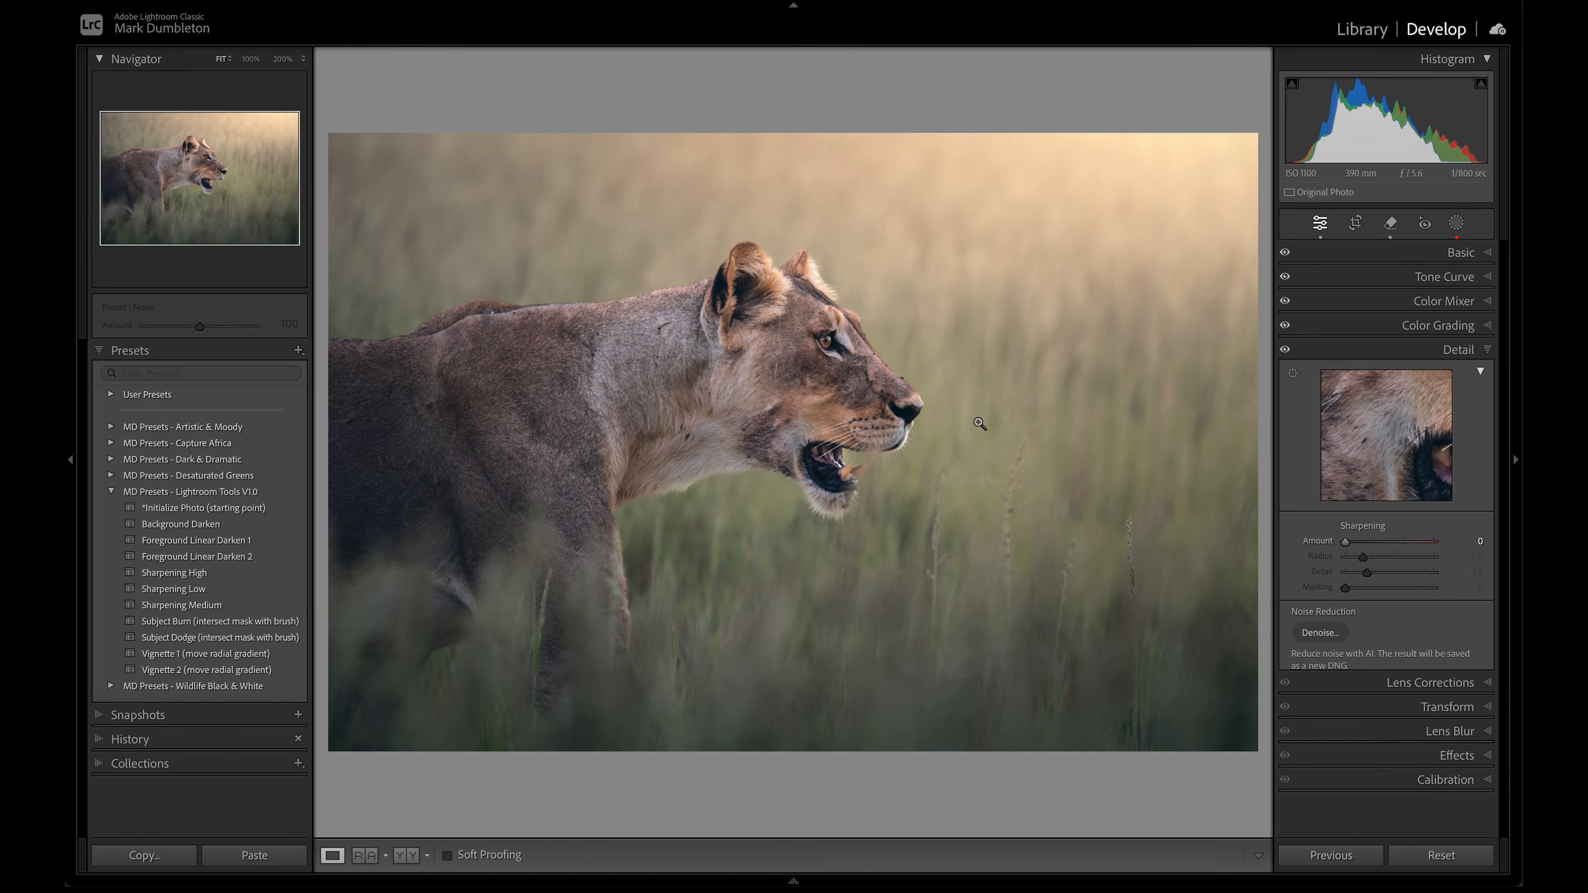
{"action": "left_click", "coordinate": [816, 343]}
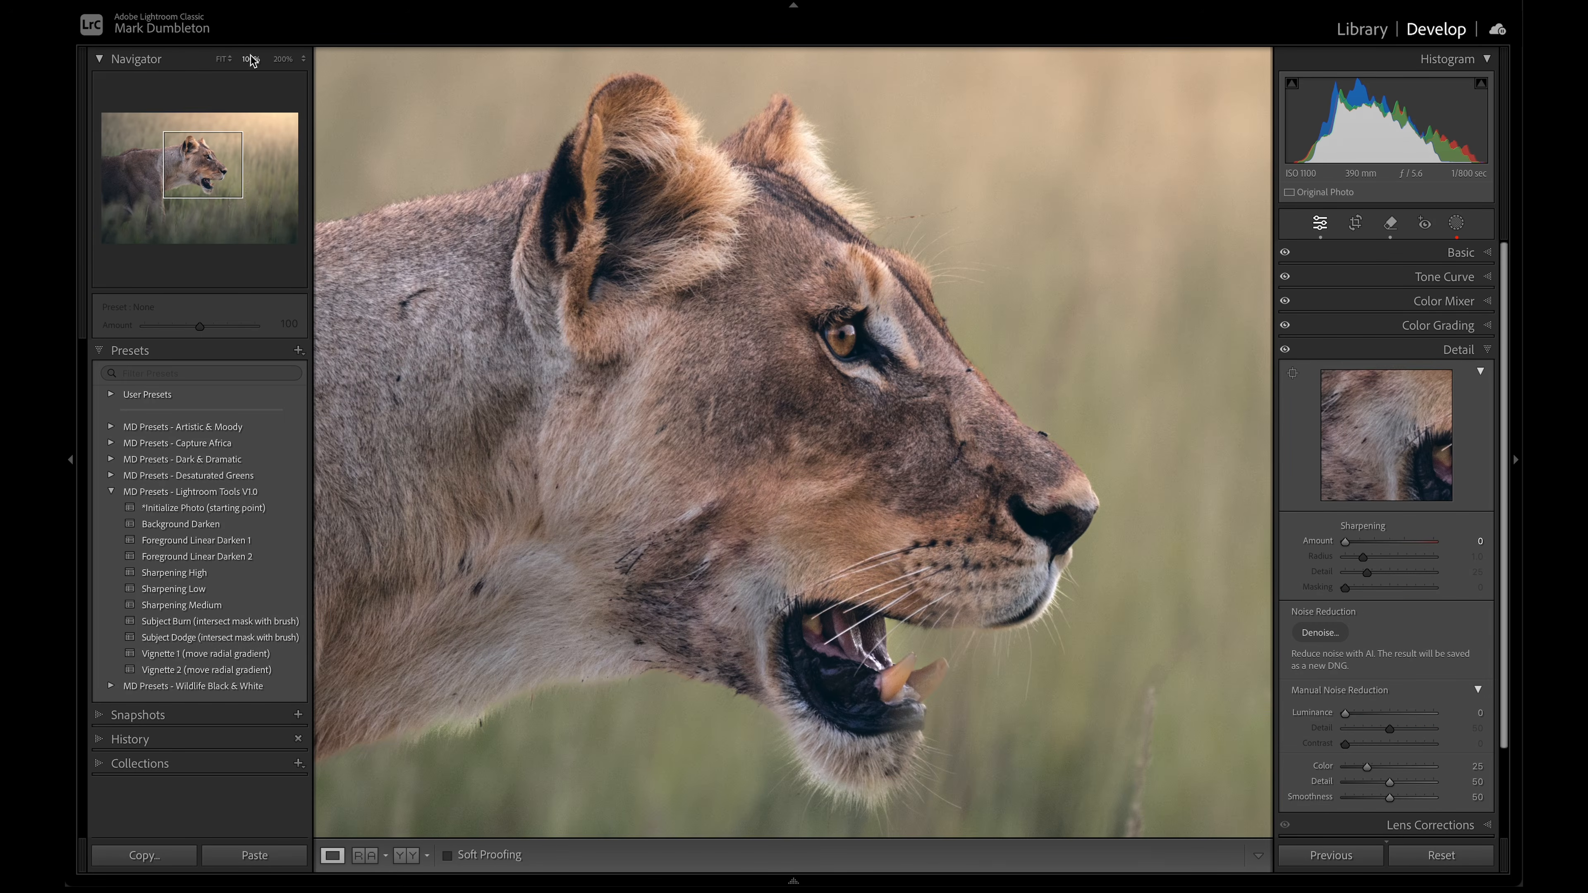
{"action": "left_click", "coordinate": [282, 59]}
{"action": "left_click_drag", "start_coordinate": [1050, 205], "coordinate": [971, 371]}
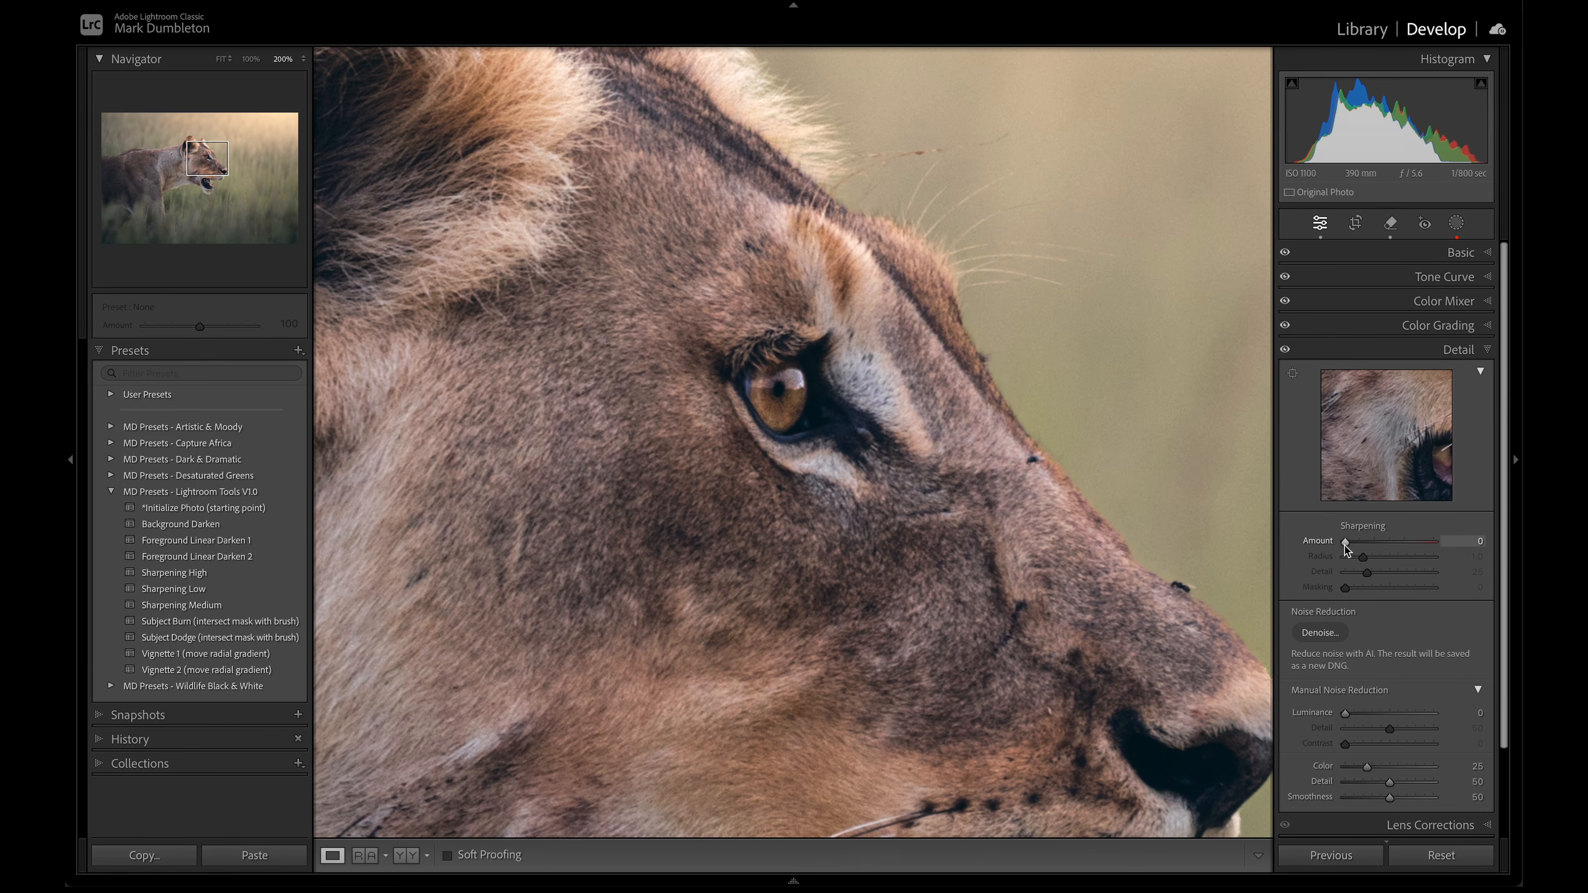
{"action": "left_click_drag", "start_coordinate": [1344, 542], "coordinate": [1374, 550]}
{"action": "double_click", "coordinate": [1388, 544]}
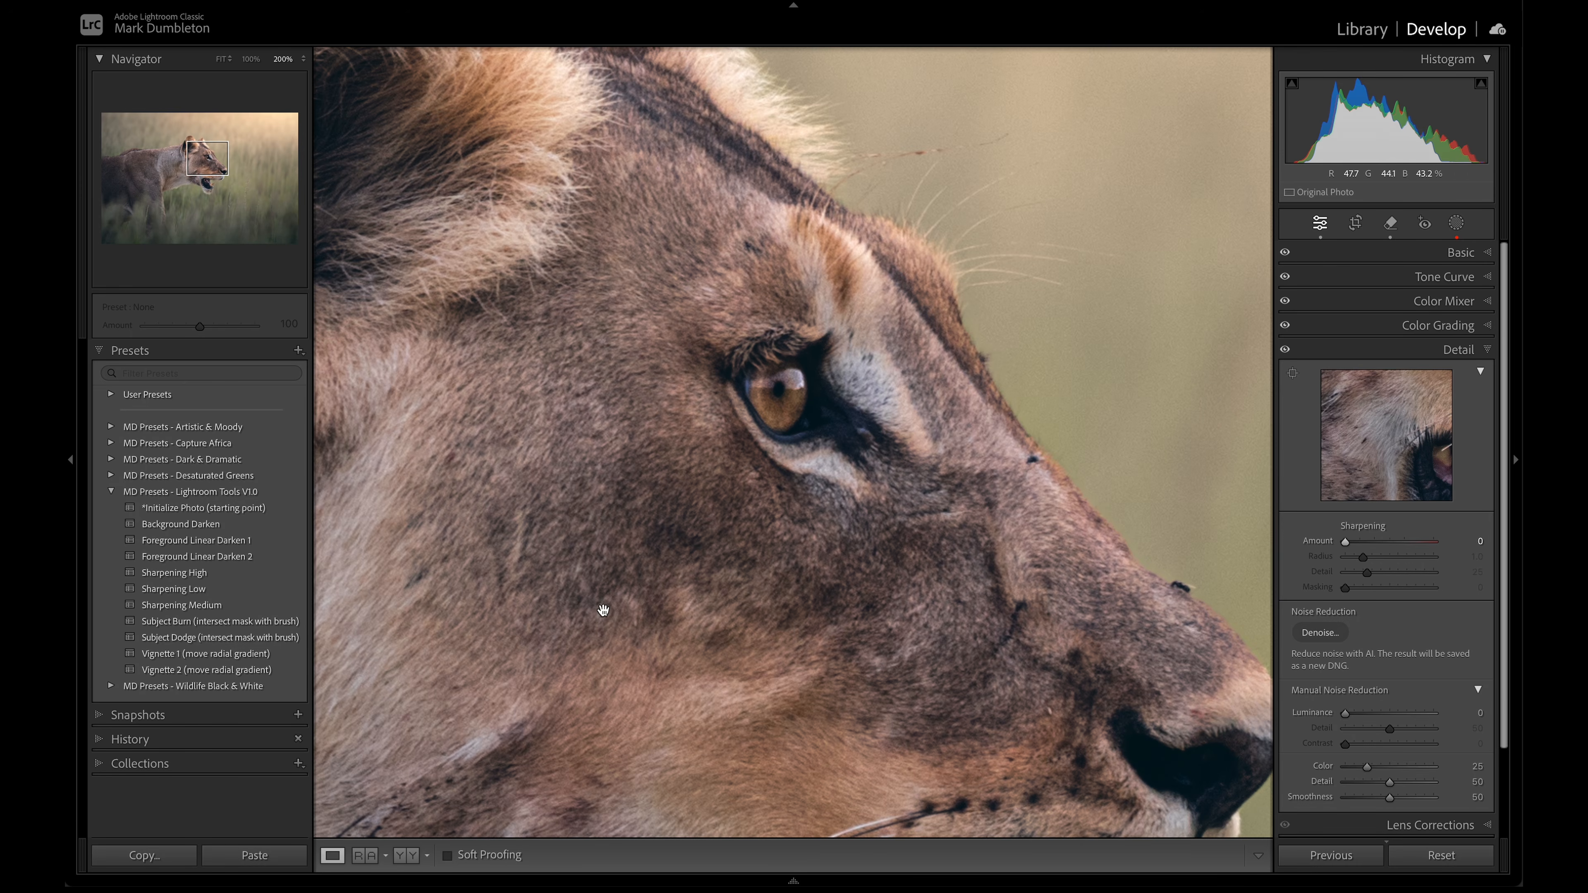
Try the Sharpening Low preset, and apply the Sharpening Medium preset in its place.
{"action": "left_click", "coordinate": [195, 607]}
{"action": "left_click", "coordinate": [198, 588]}
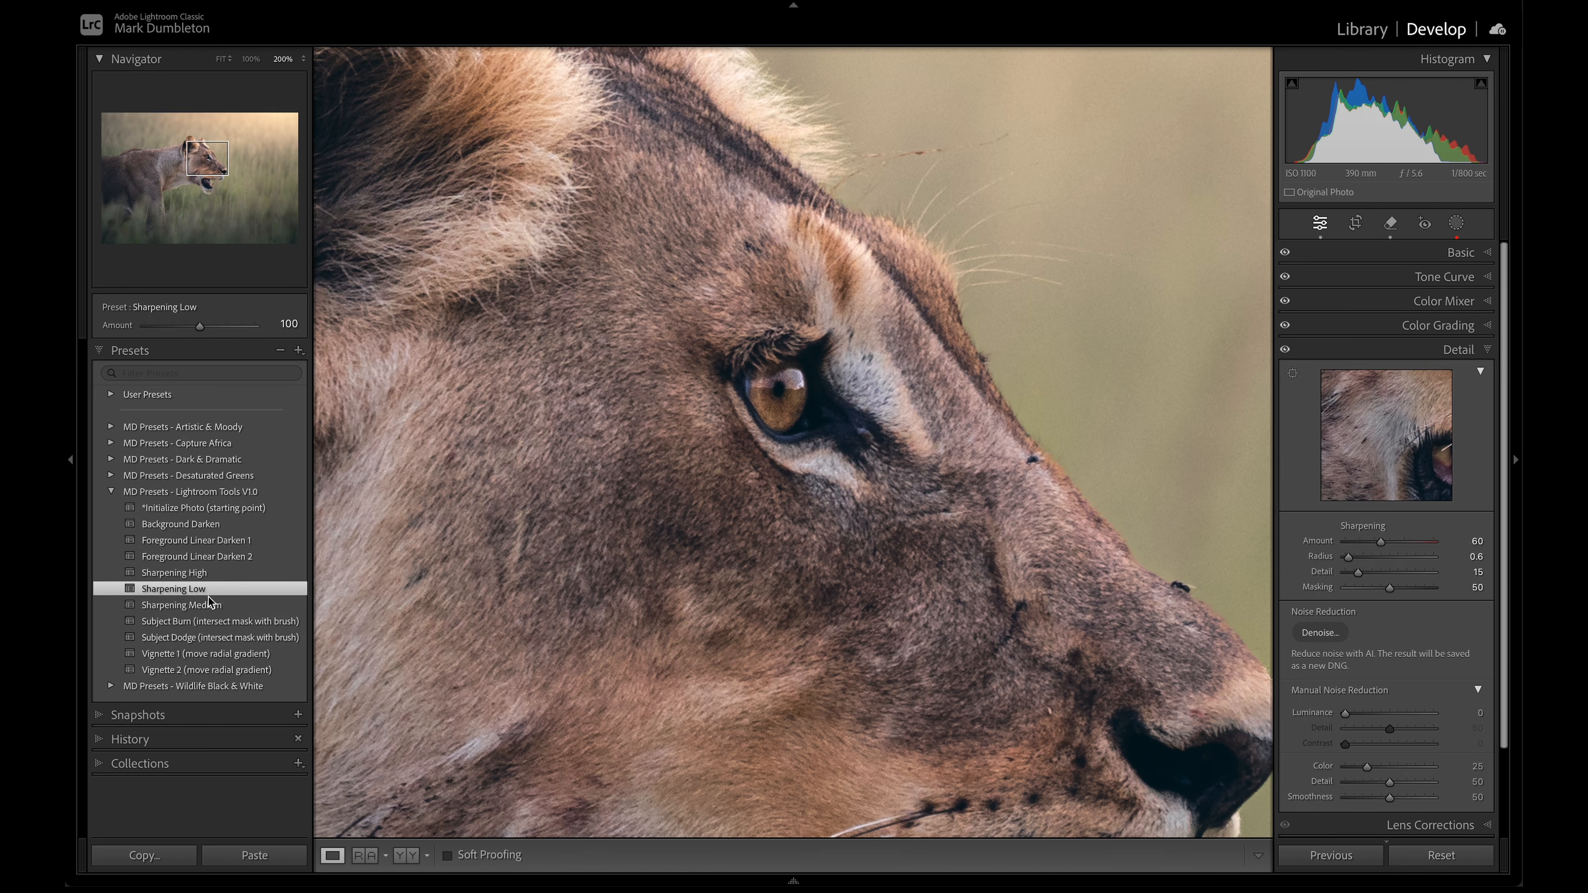
{"action": "left_click", "coordinate": [201, 610]}
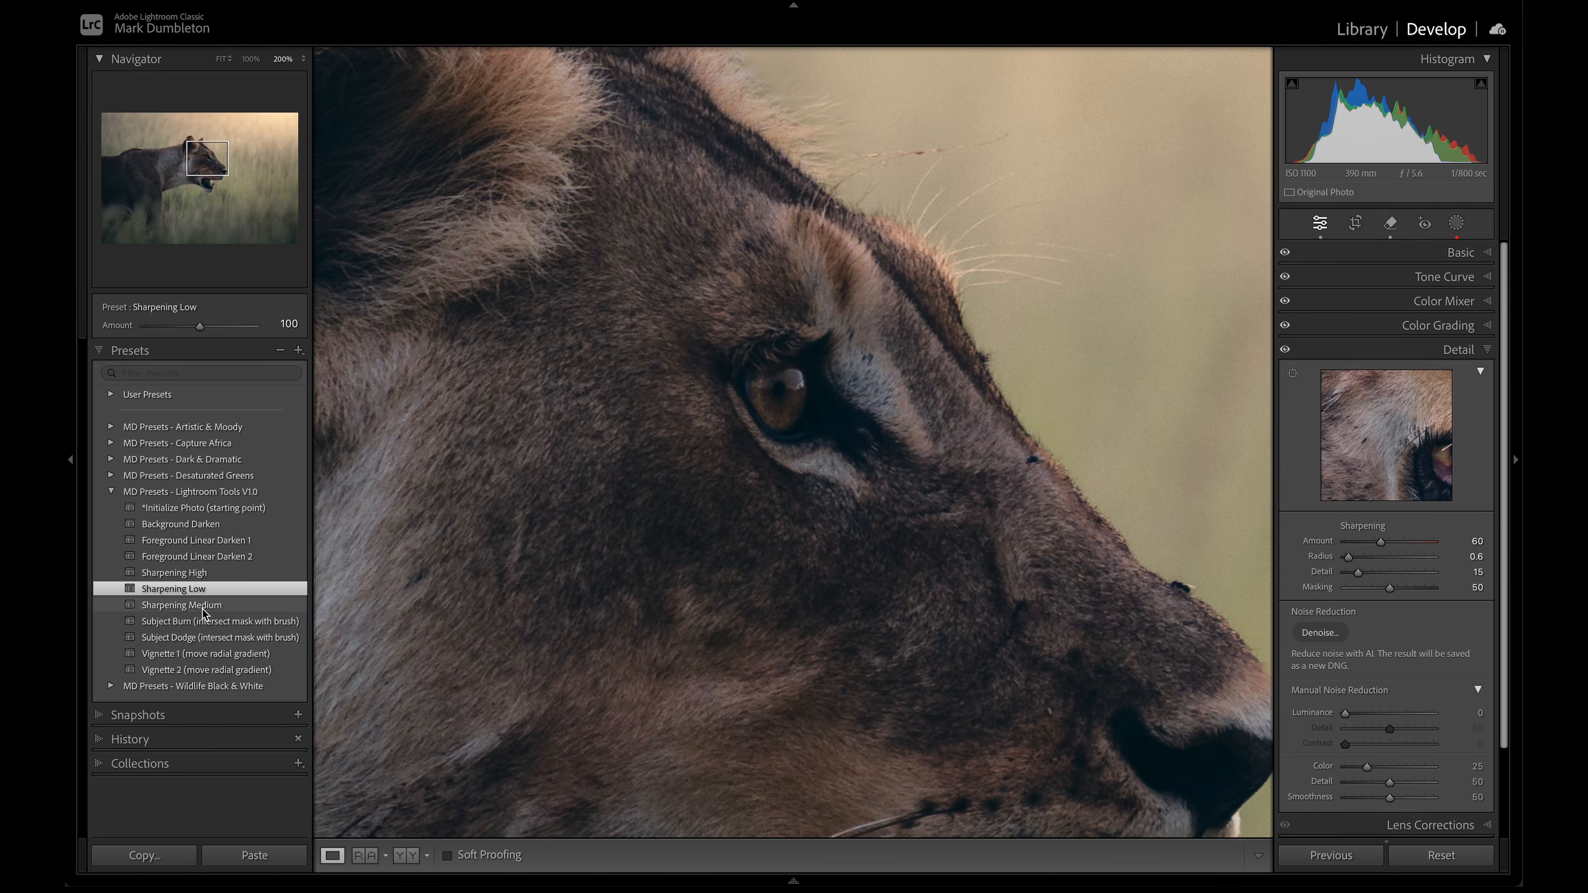
{"action": "left_click", "coordinate": [1115, 561]}
{"action": "left_click", "coordinate": [1114, 561]}
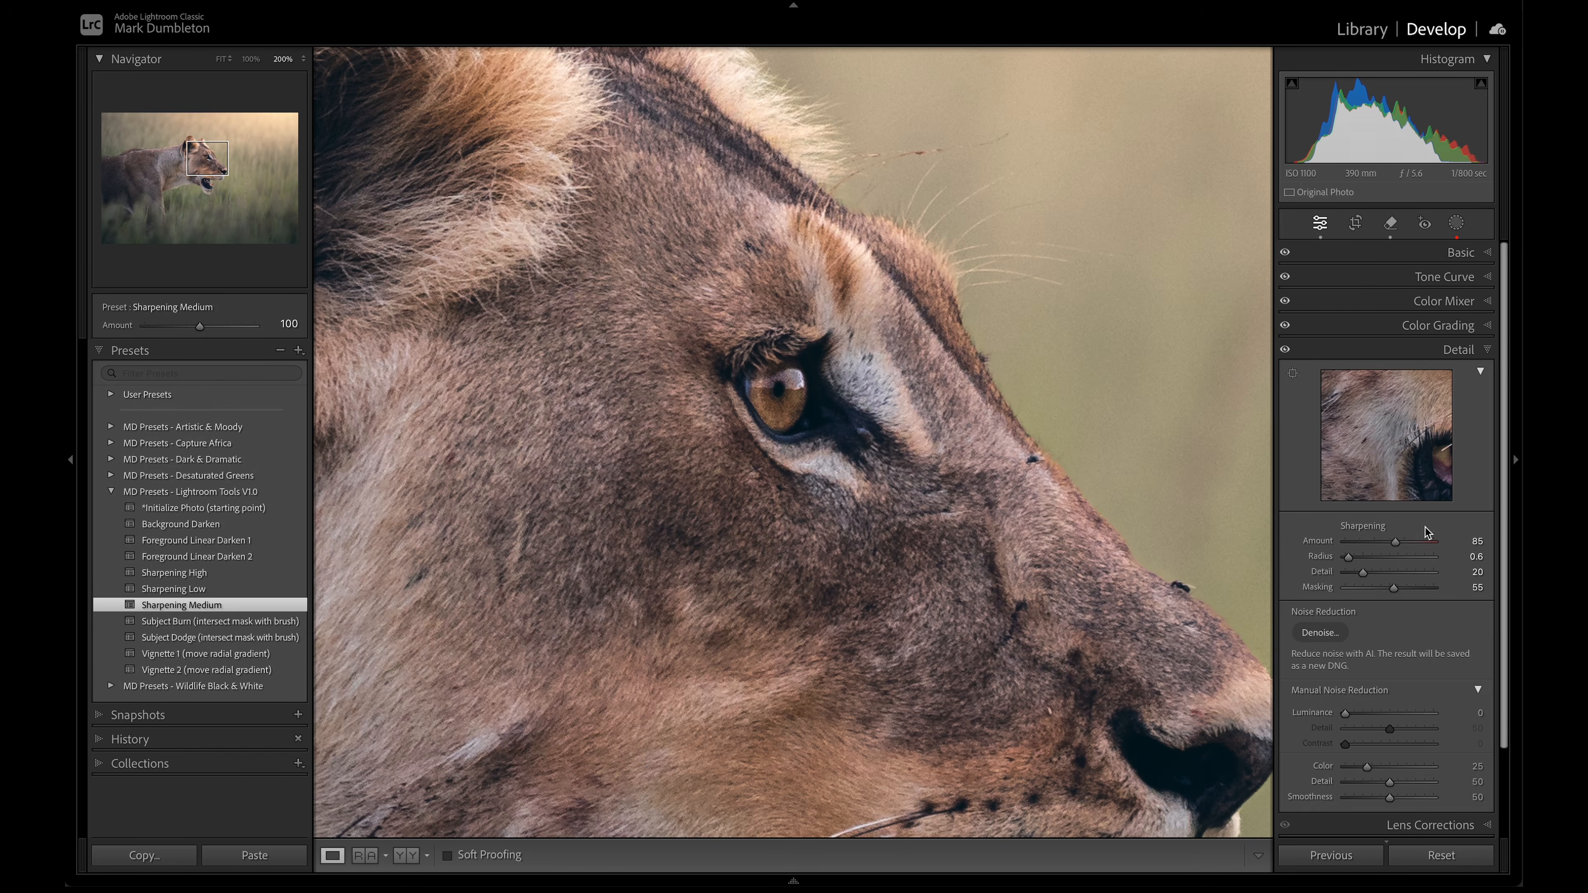
Set the sharpening Radius to 0.5, raise Masking to about 66 using its mask preview, and compare with the original photo.
{"action": "left_click_drag", "start_coordinate": [1347, 559], "coordinate": [1298, 558]}
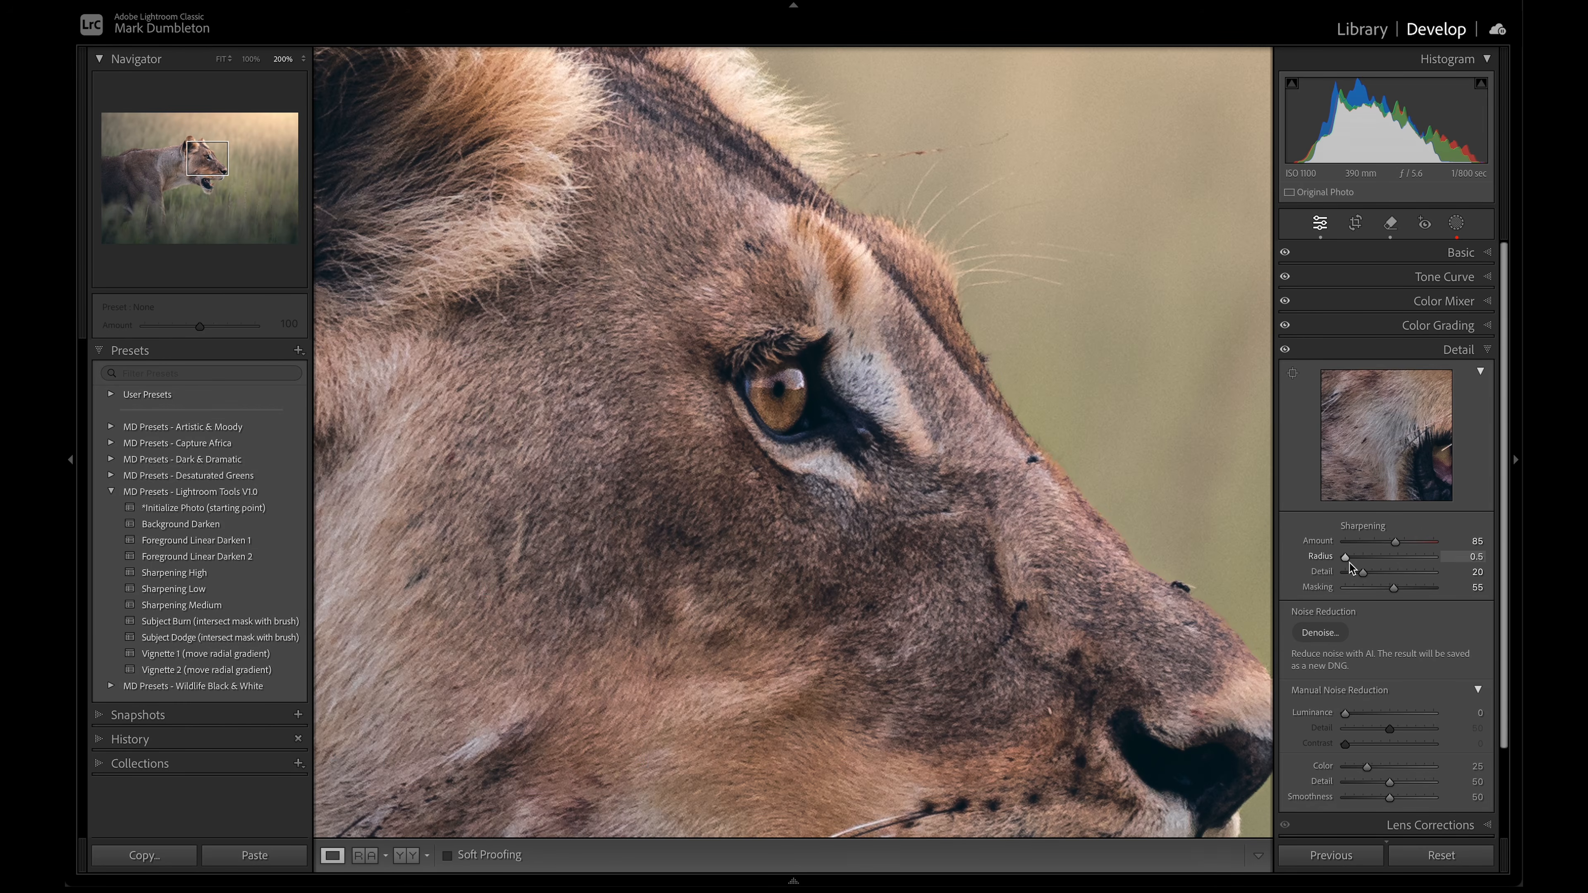
{"action": "left_click", "coordinate": [1392, 589], "text": "alt"}
{"action": "left_click_drag", "start_coordinate": [1393, 588], "coordinate": [1402, 591]}
{"action": "left_click", "coordinate": [250, 58]}
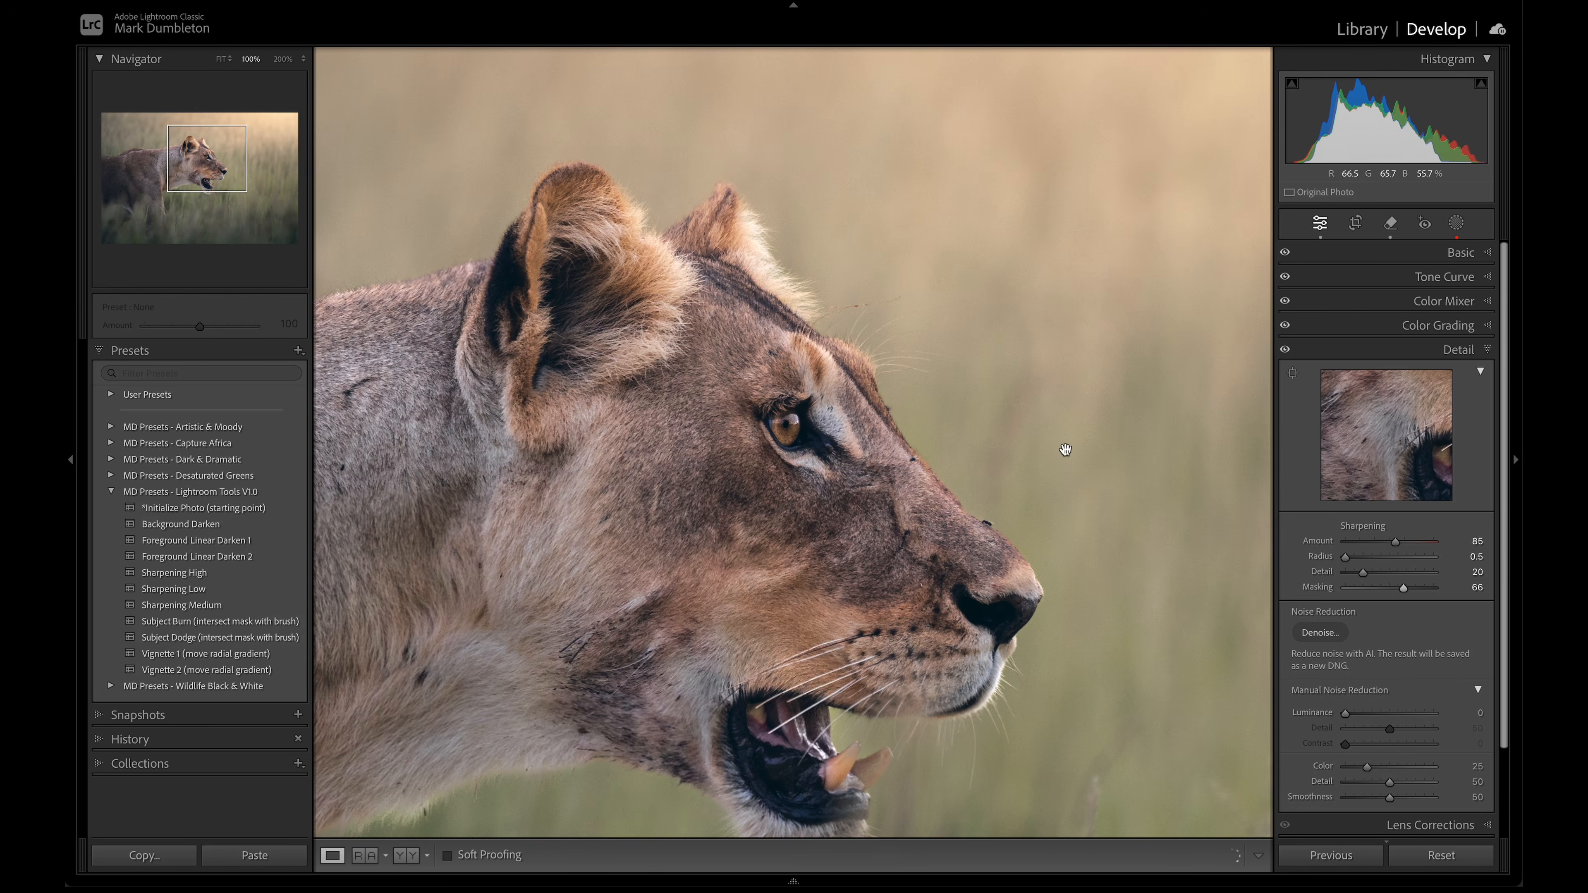
{"action": "left_click", "coordinate": [1401, 588], "text": "alt"}
{"action": "left_click_drag", "start_coordinate": [1401, 587], "coordinate": [1407, 590]}
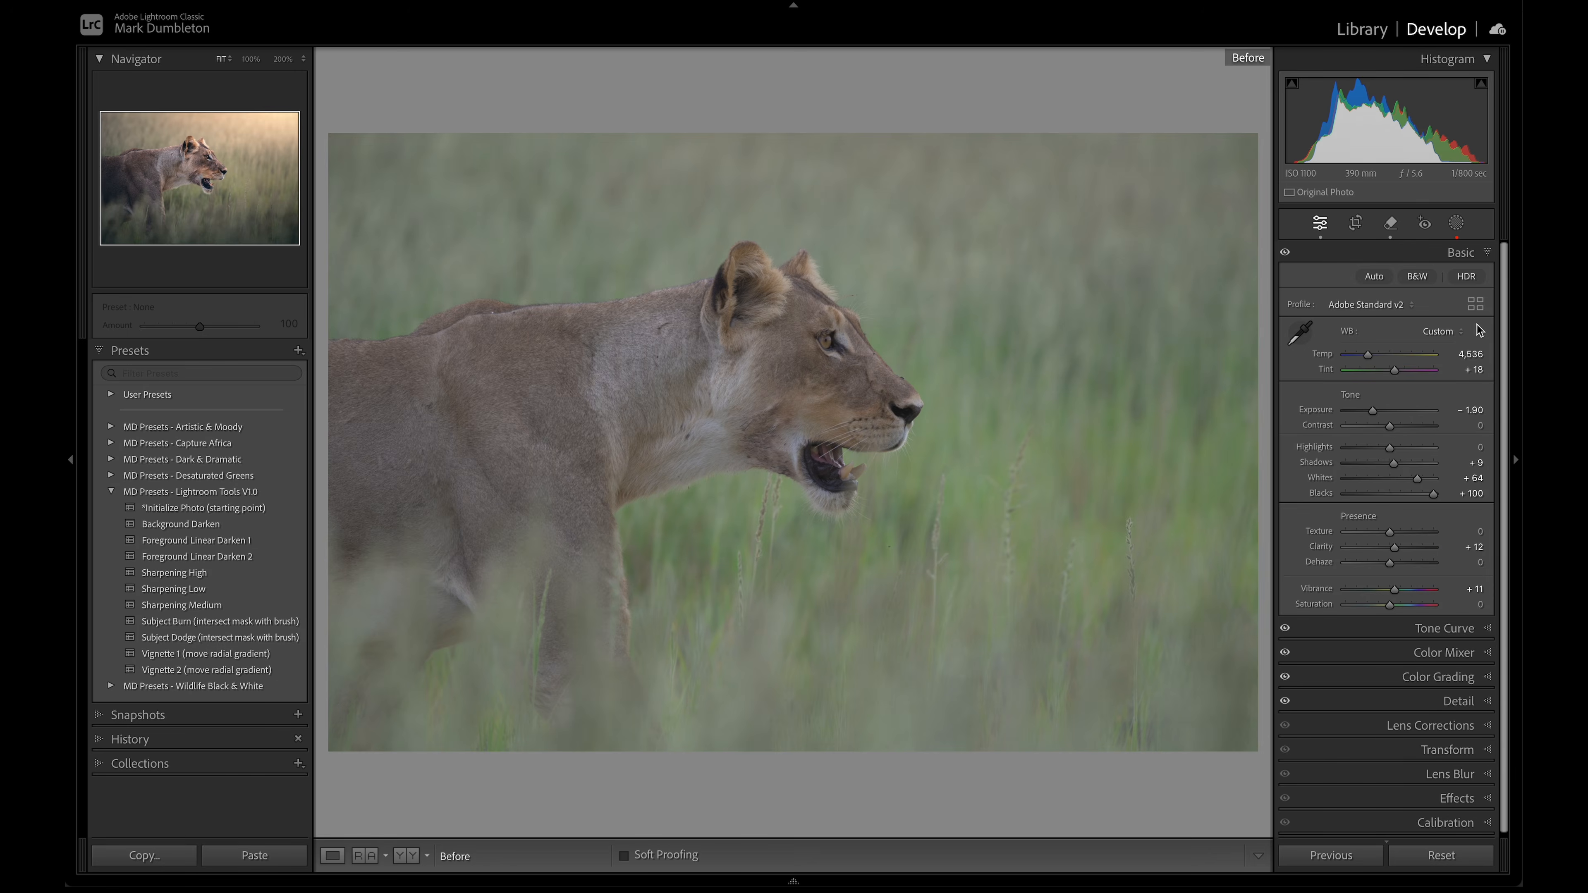
{"action": "key", "text": "backslash"}
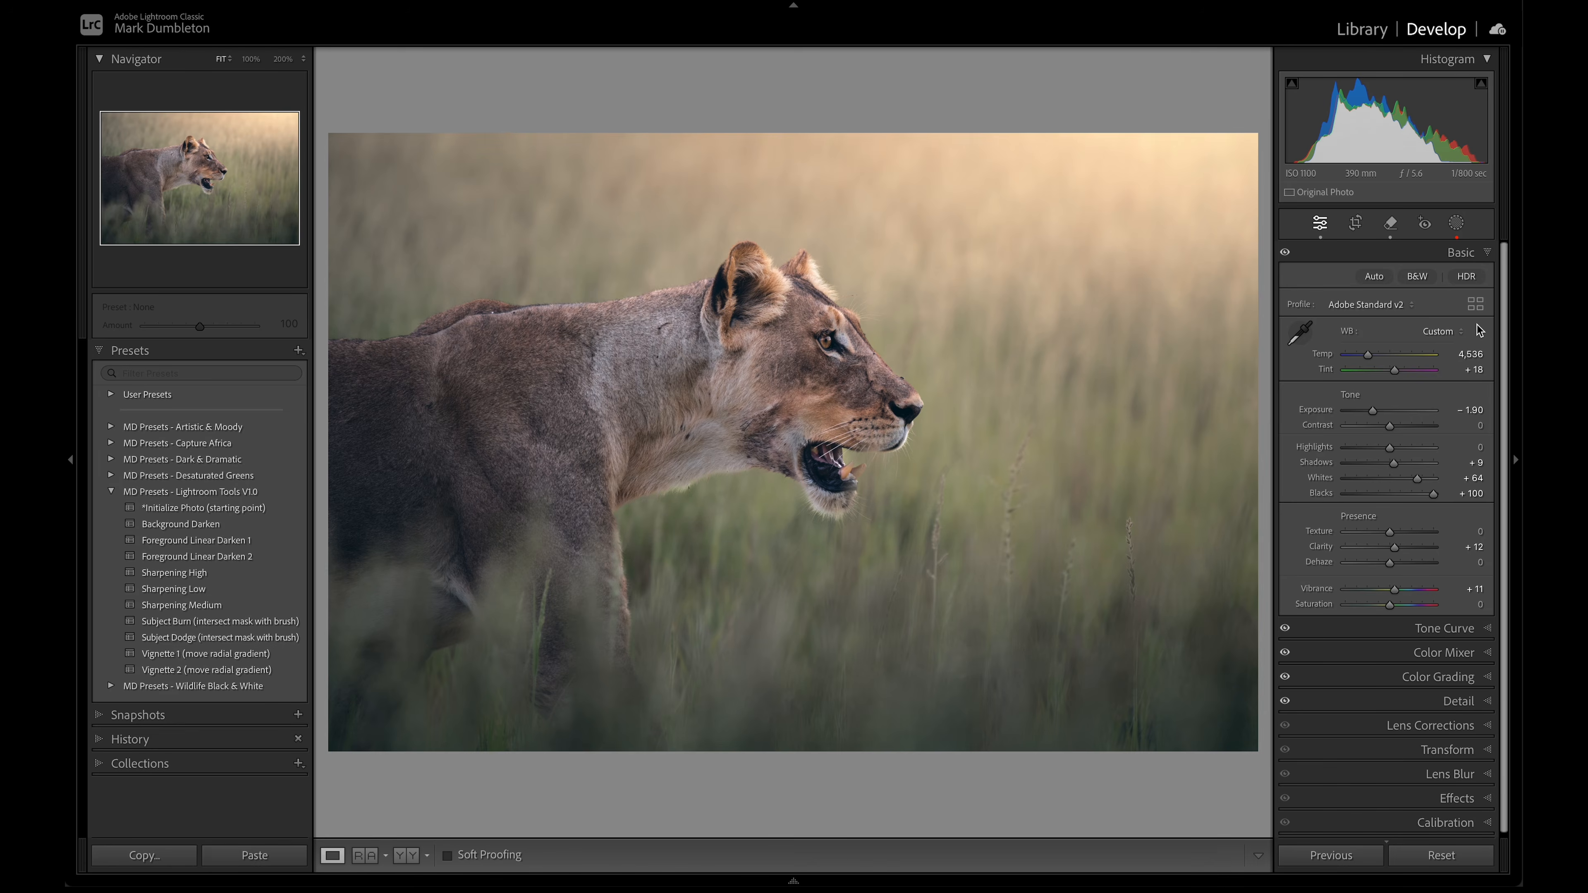